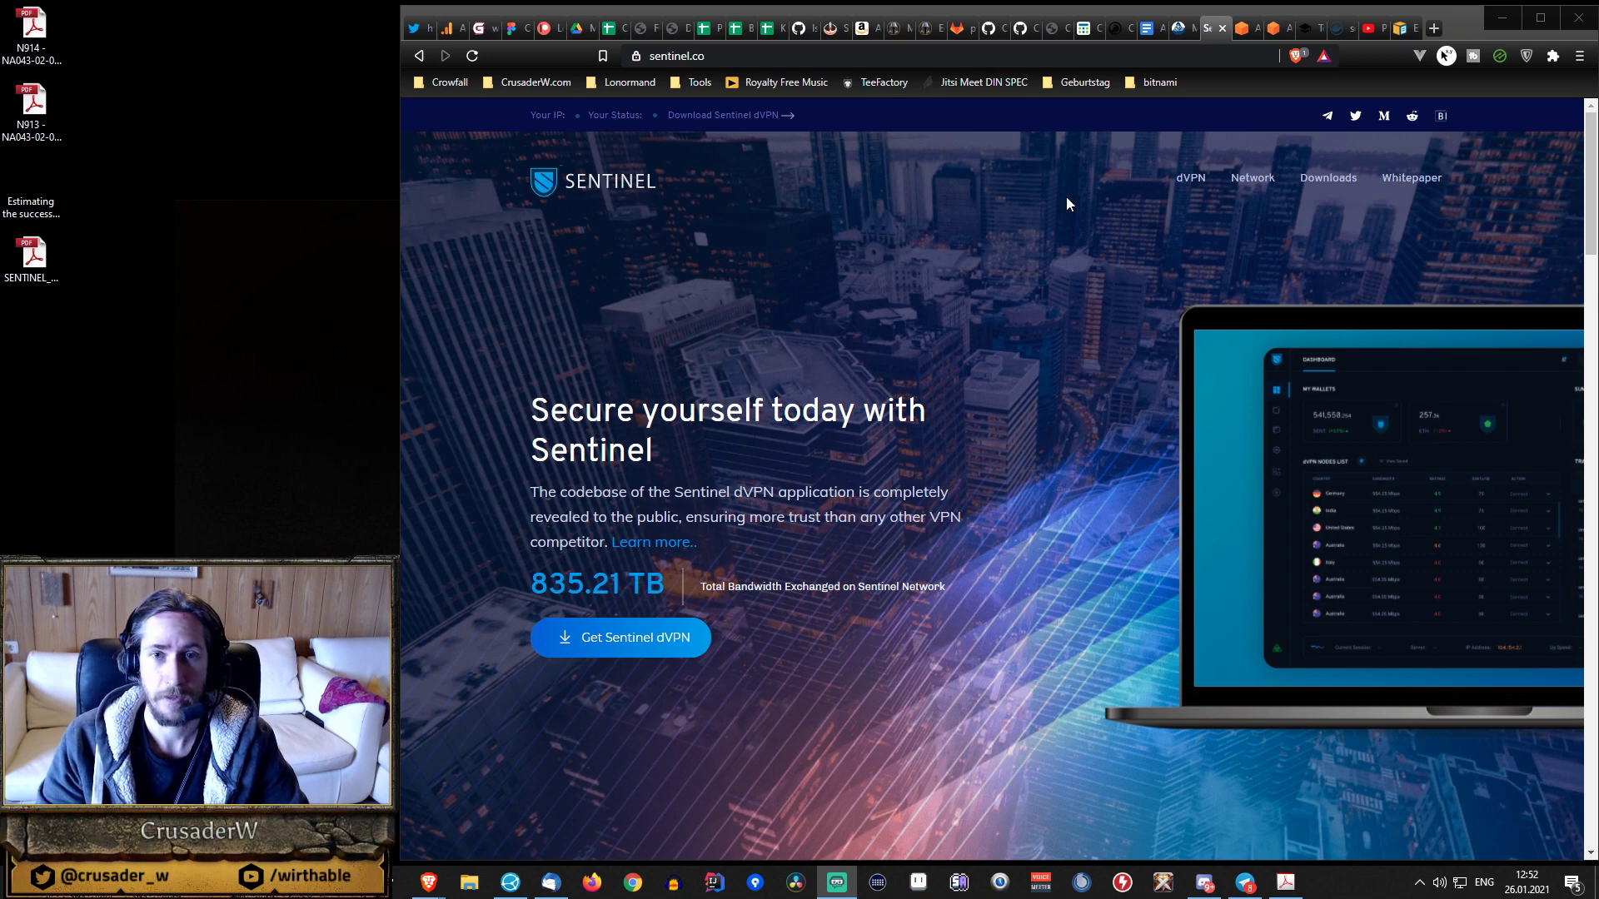
- Switch to the AWS Management Console and open the list of running EC2 instances
click(1245, 27)
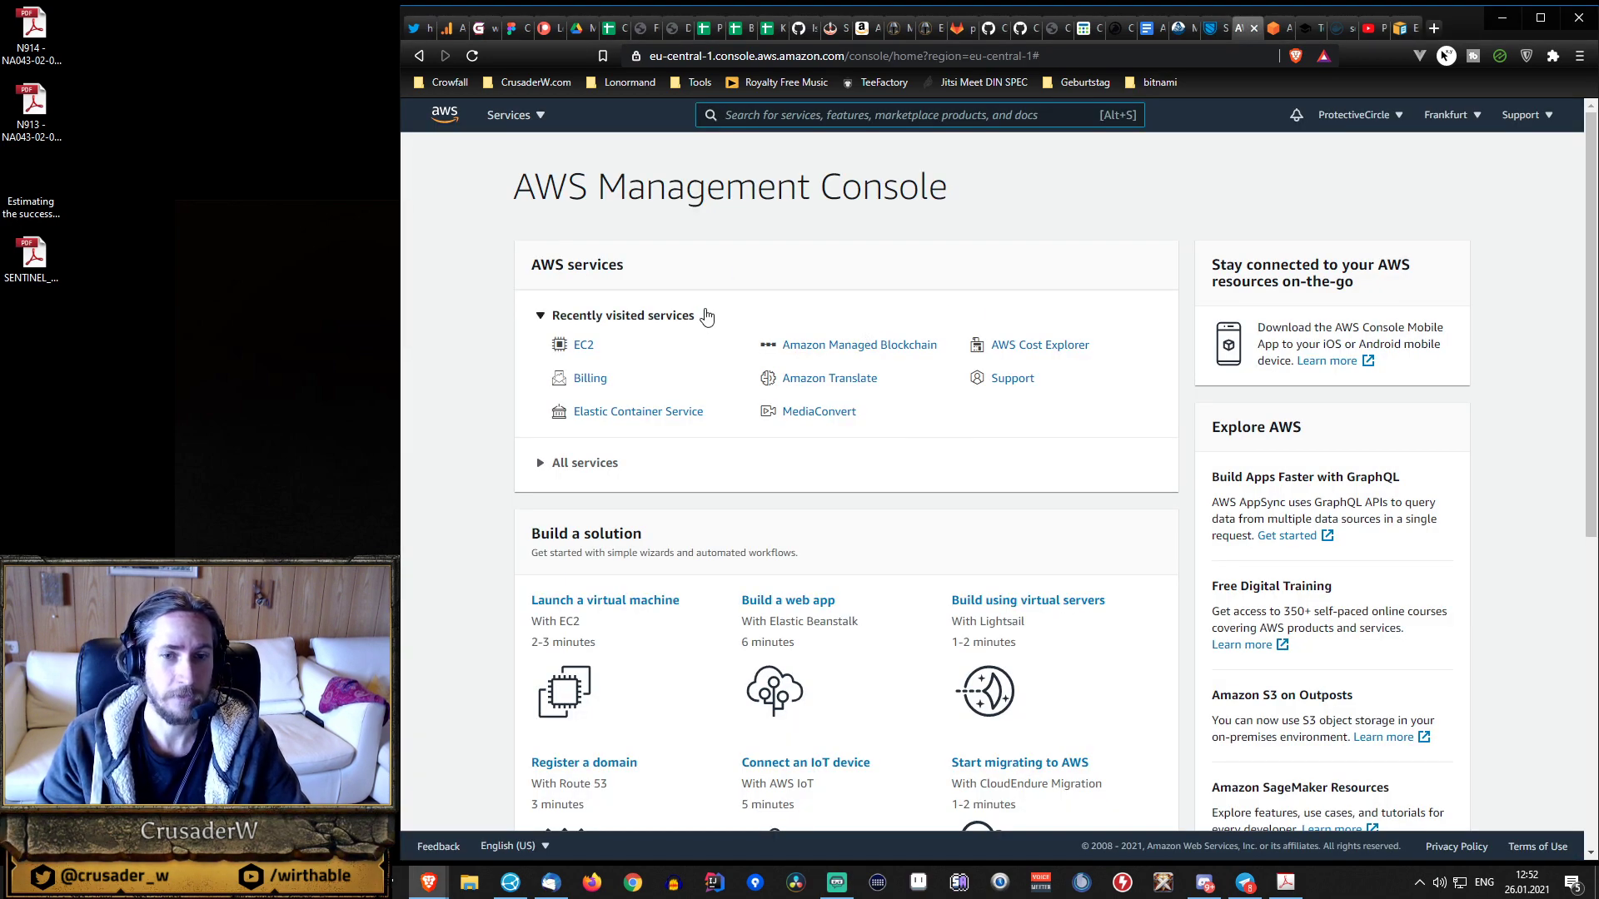
click(583, 347)
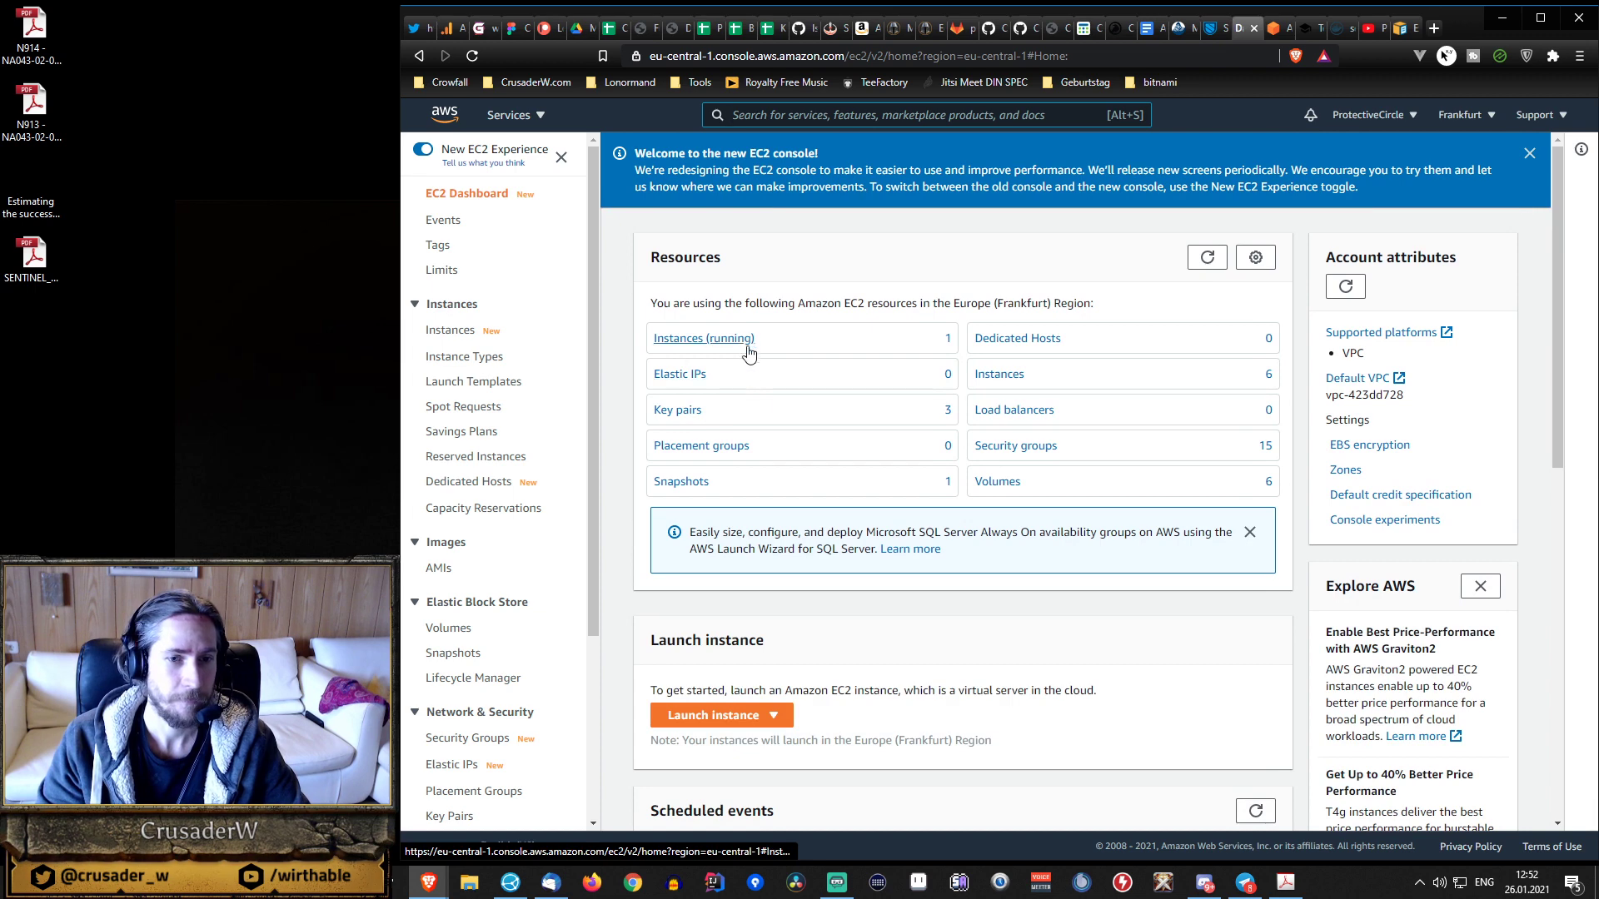
click(733, 340)
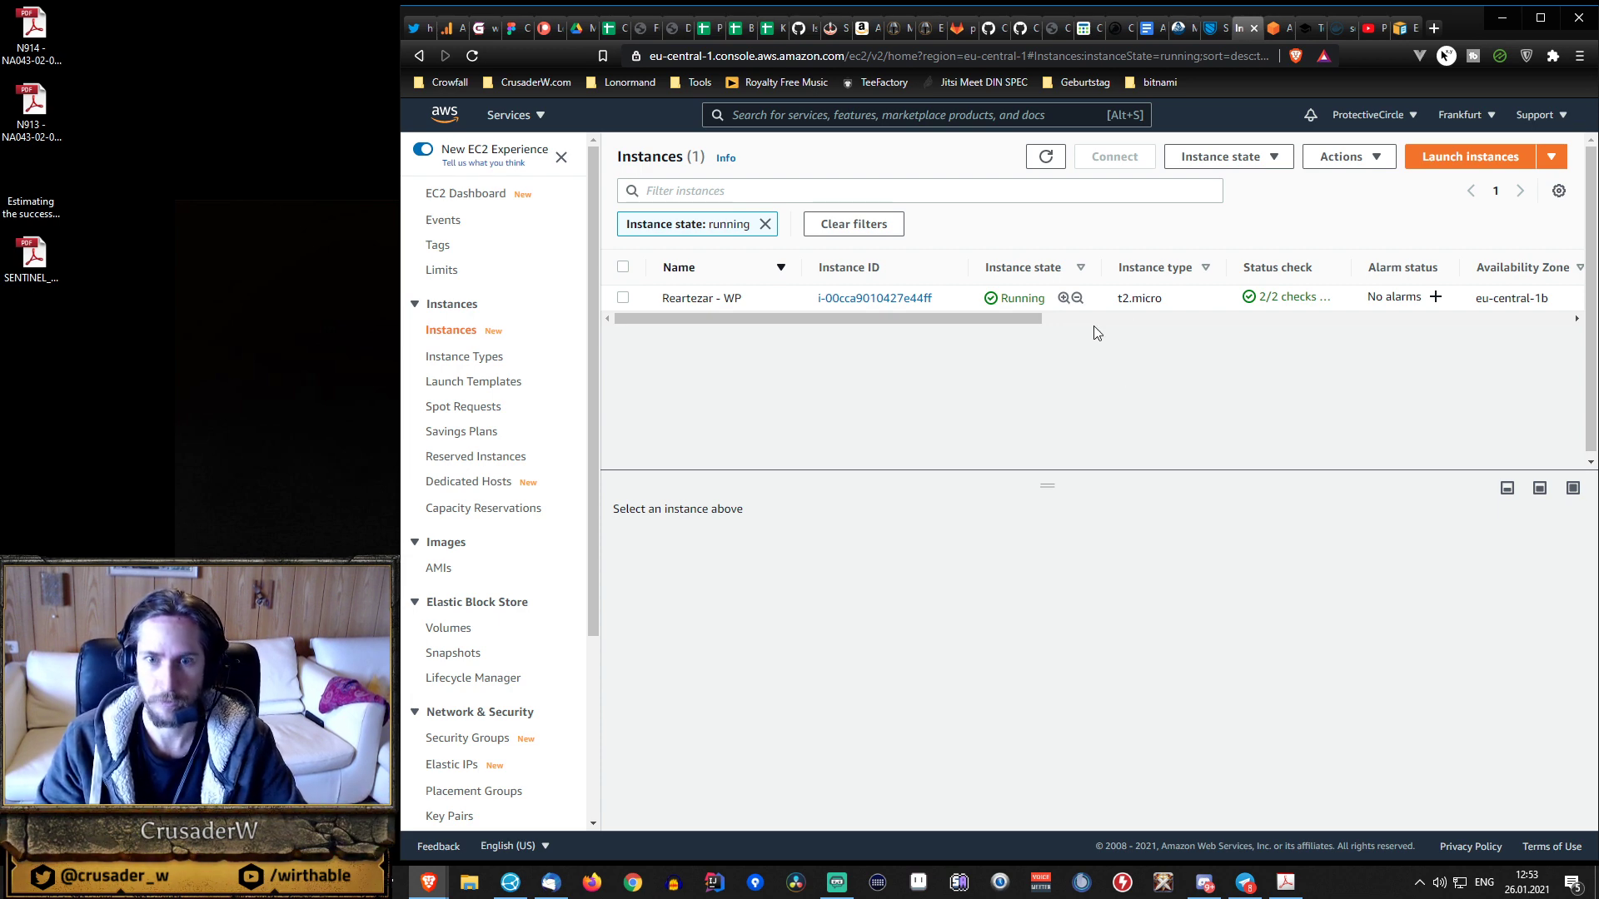
- Switch to the EC2 on-demand pricing page and search it for "m5" instance prices
click(1266, 30)
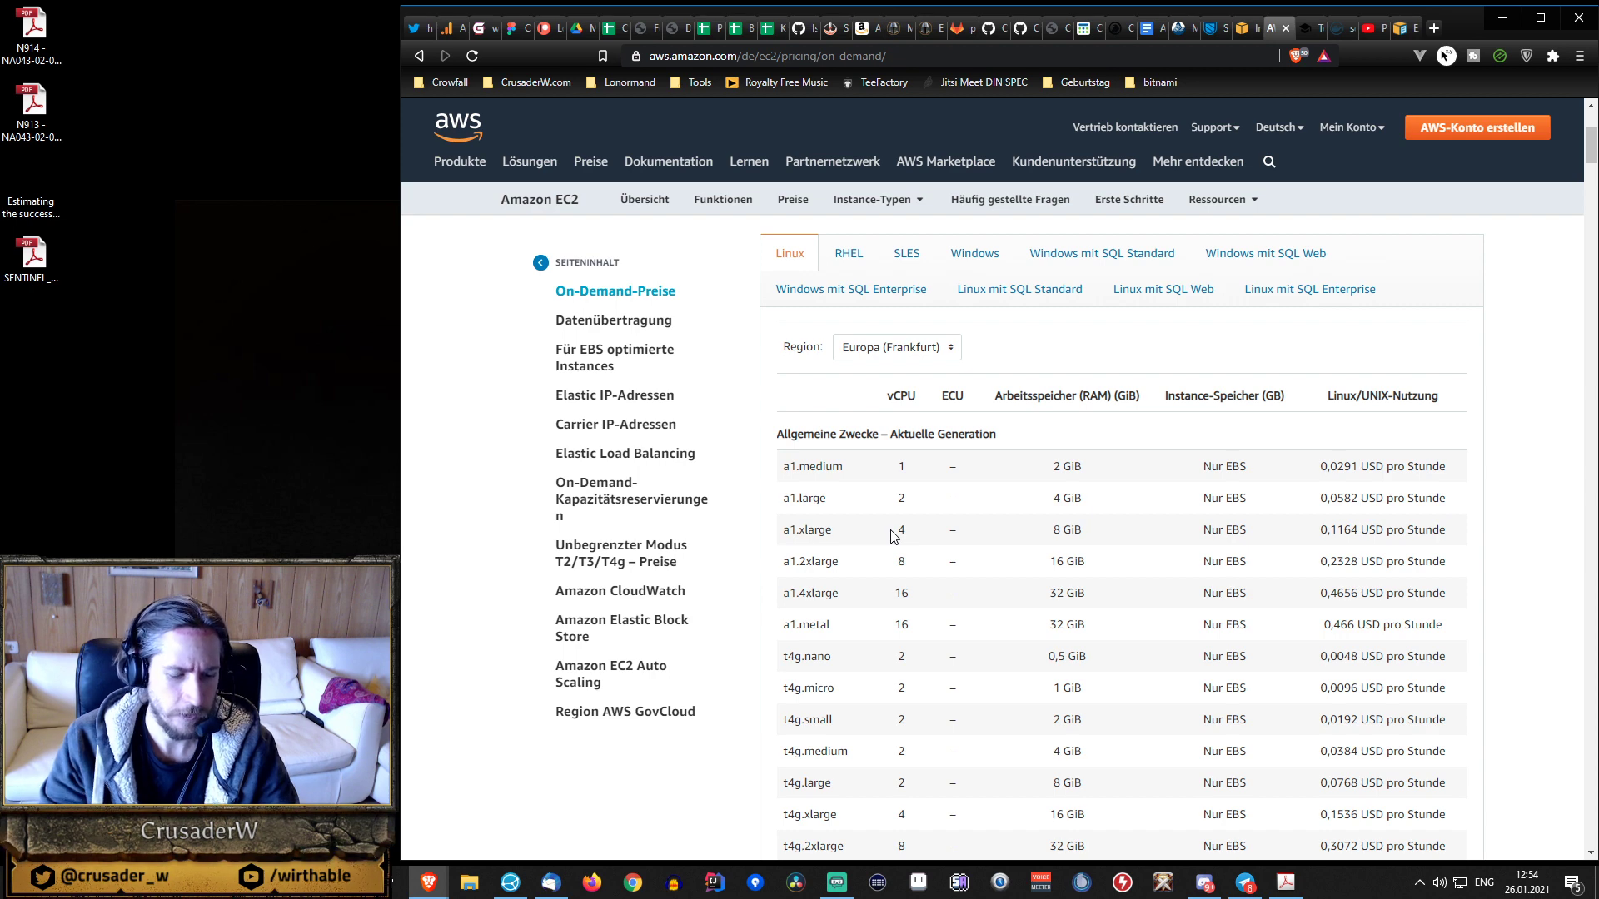
key(ctrl+f)
text(m5)
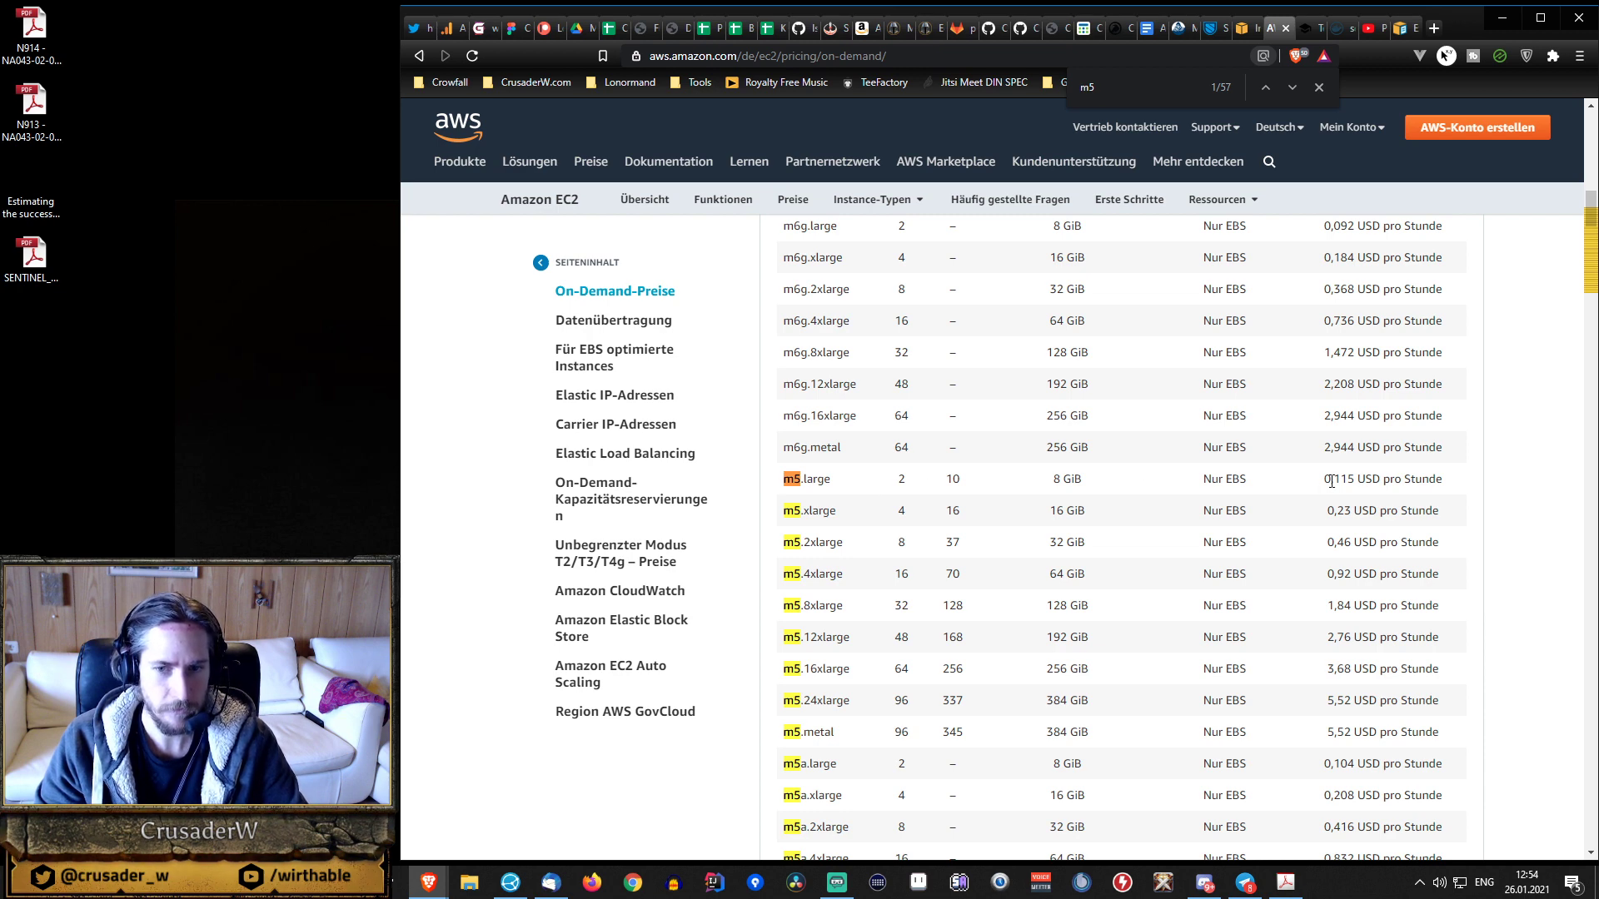
- Switch to Calculator and compute the m5.large monthly cost by multiplying 0,115 by 24 and the result by 30
key(super)
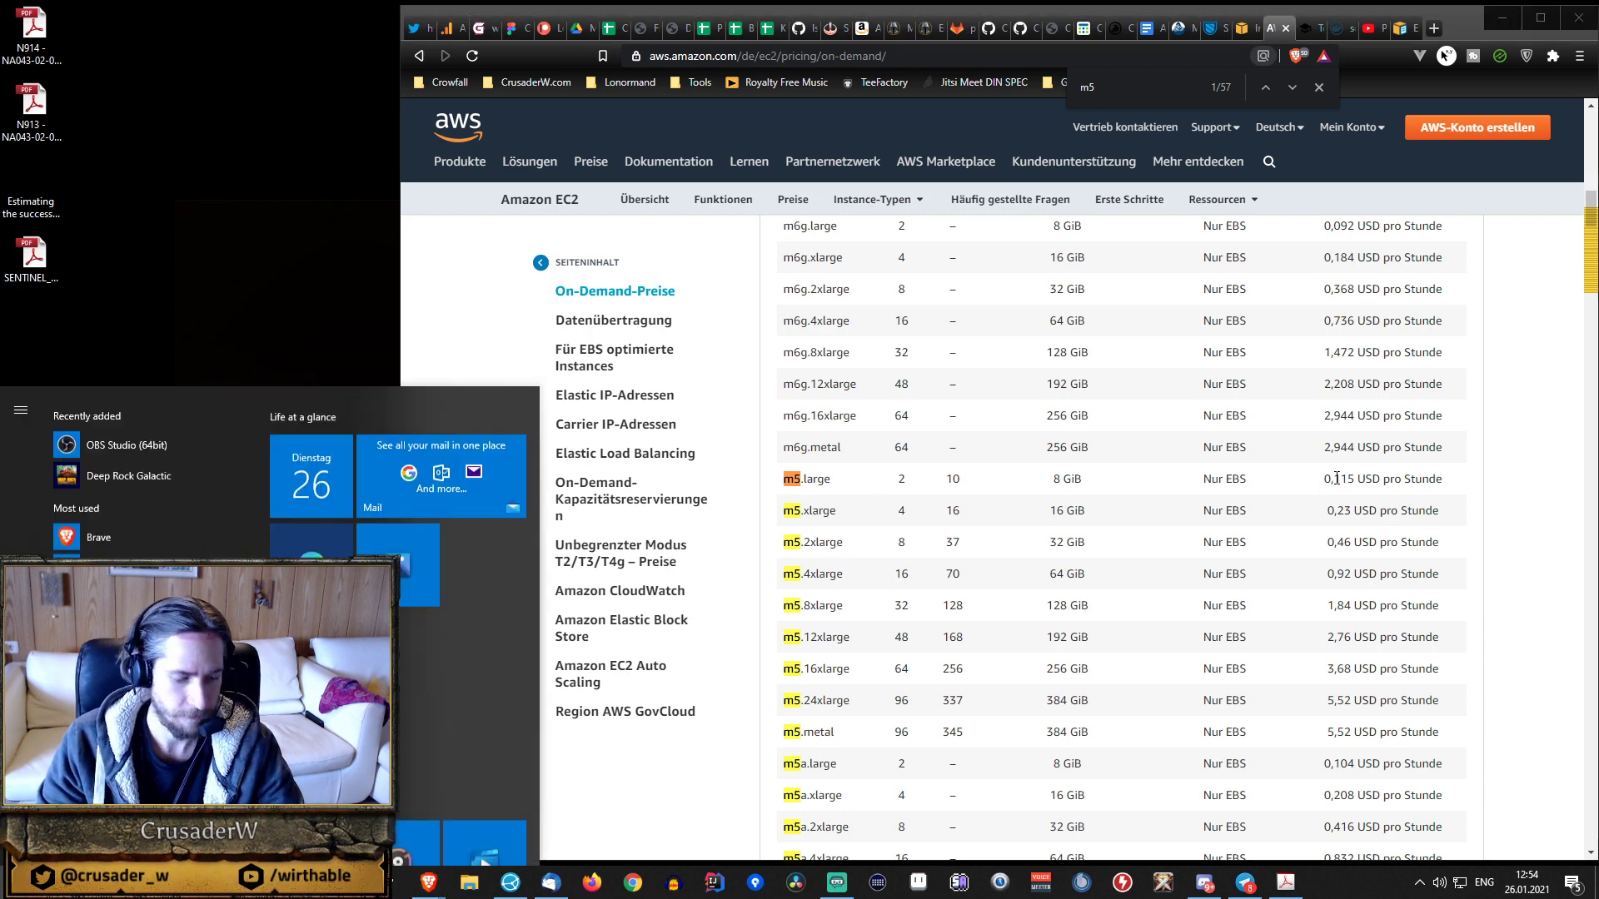
text(calc)
key(Return)
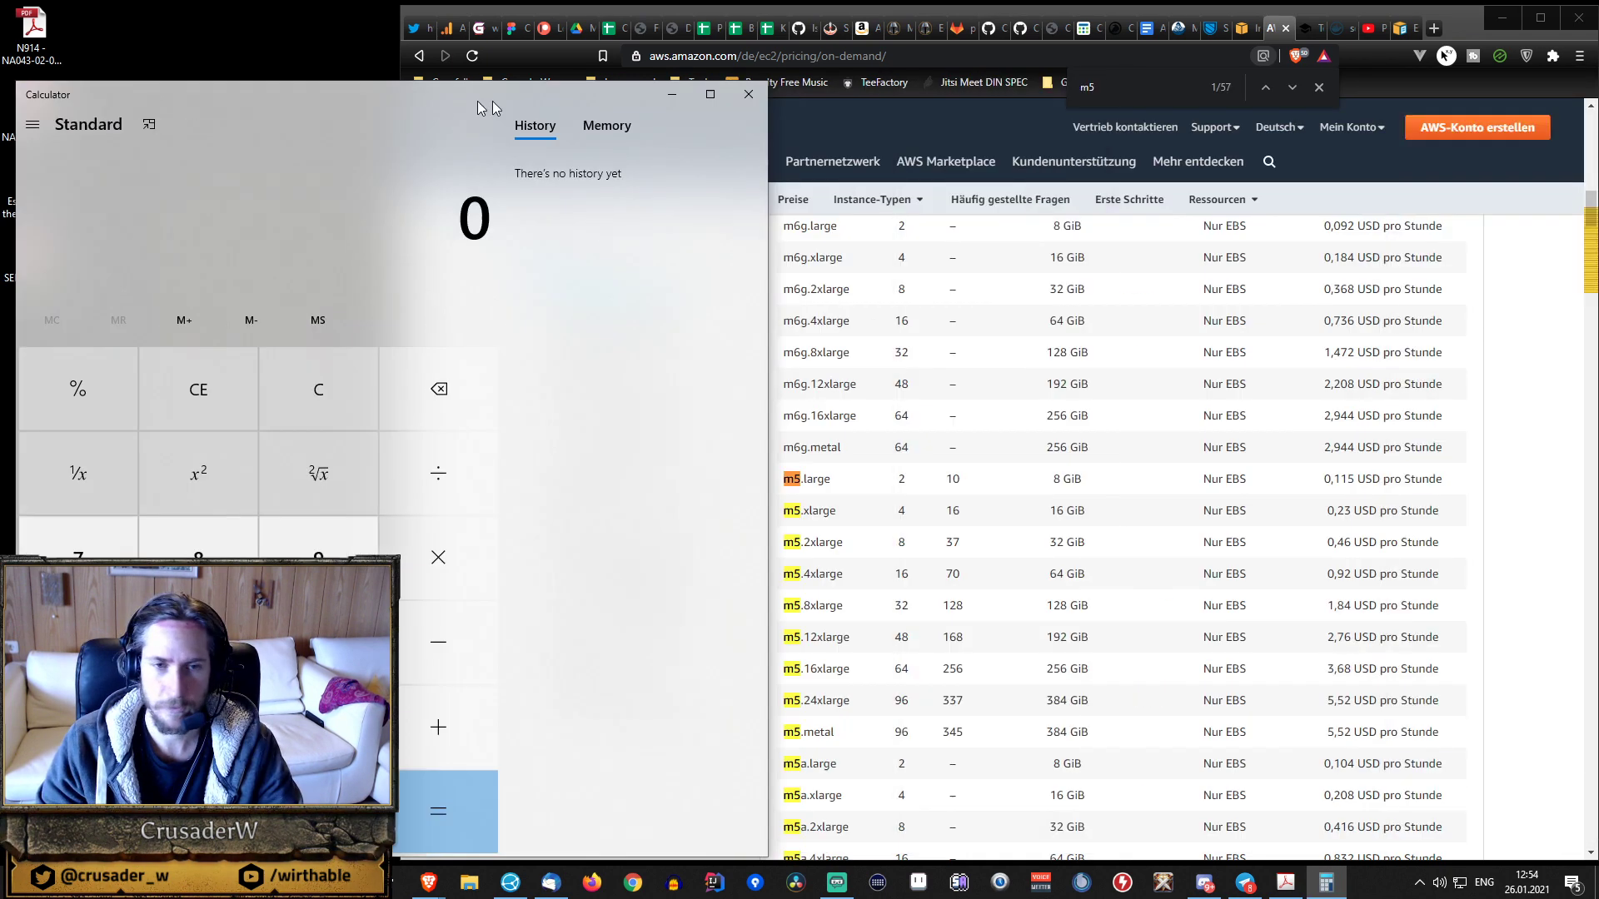
drag(477, 102, 547, 77)
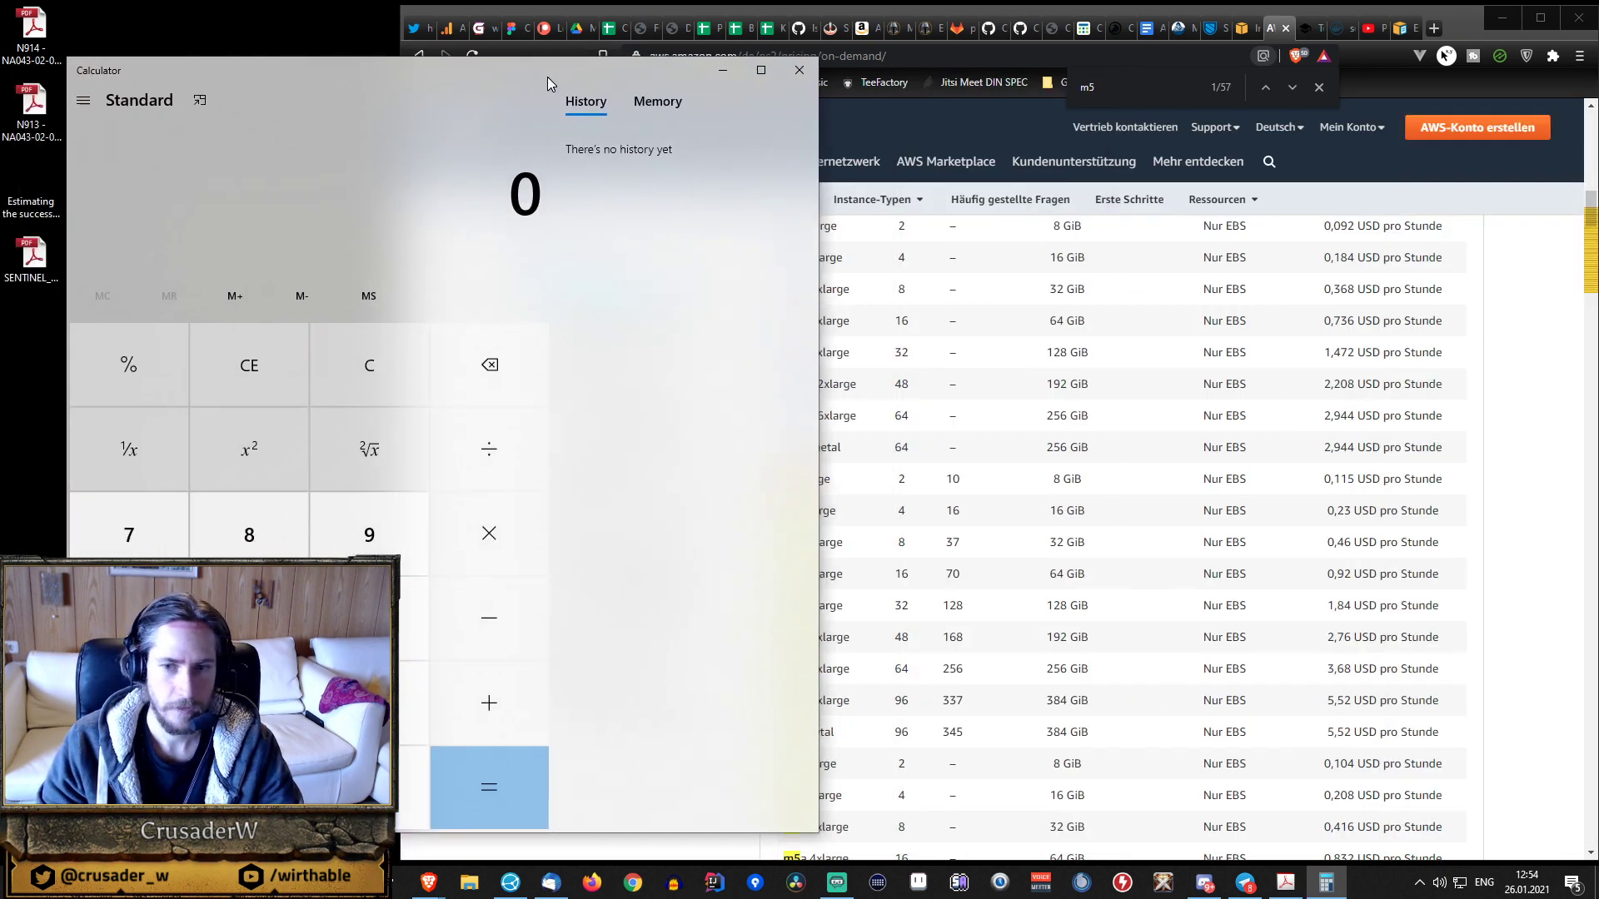
text(,115)
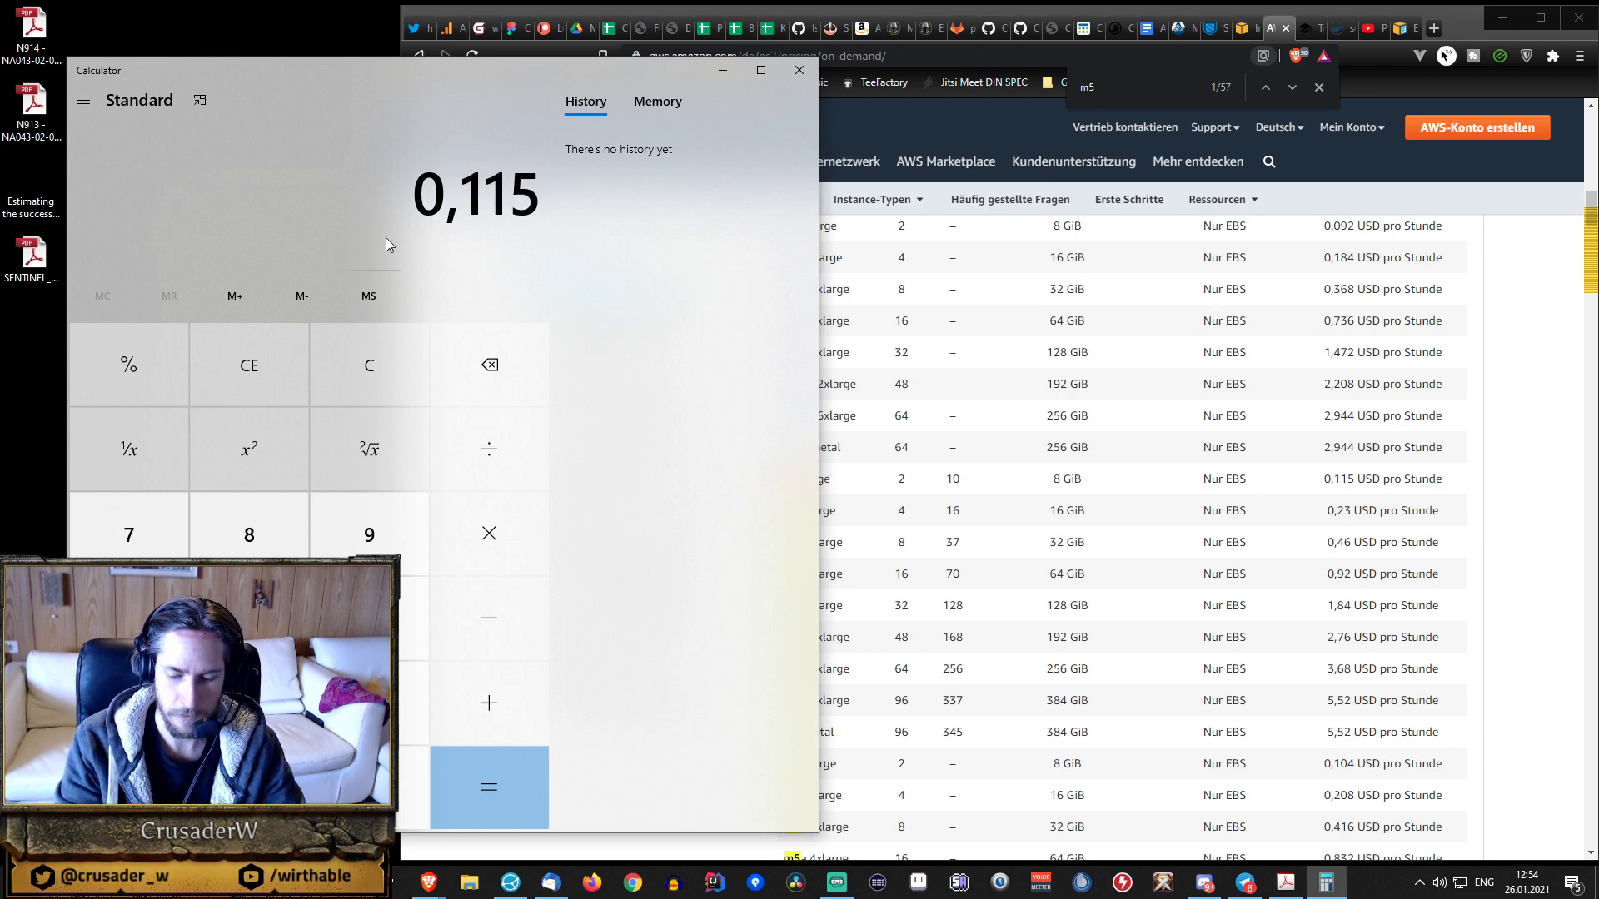
key(asterisk)
text(24)
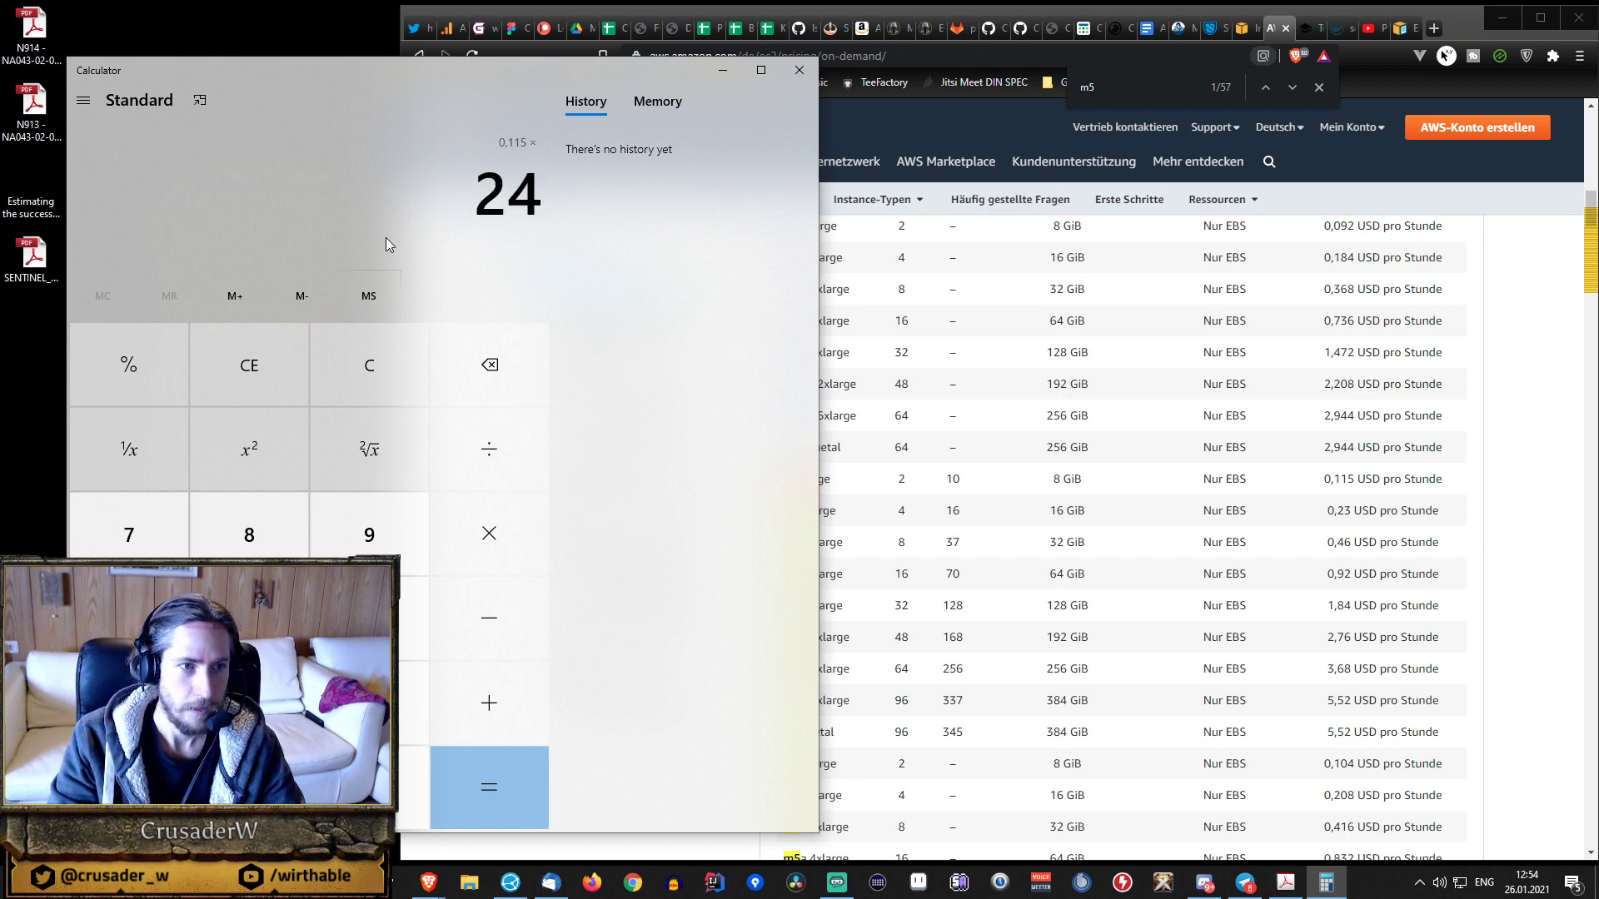
key(Return)
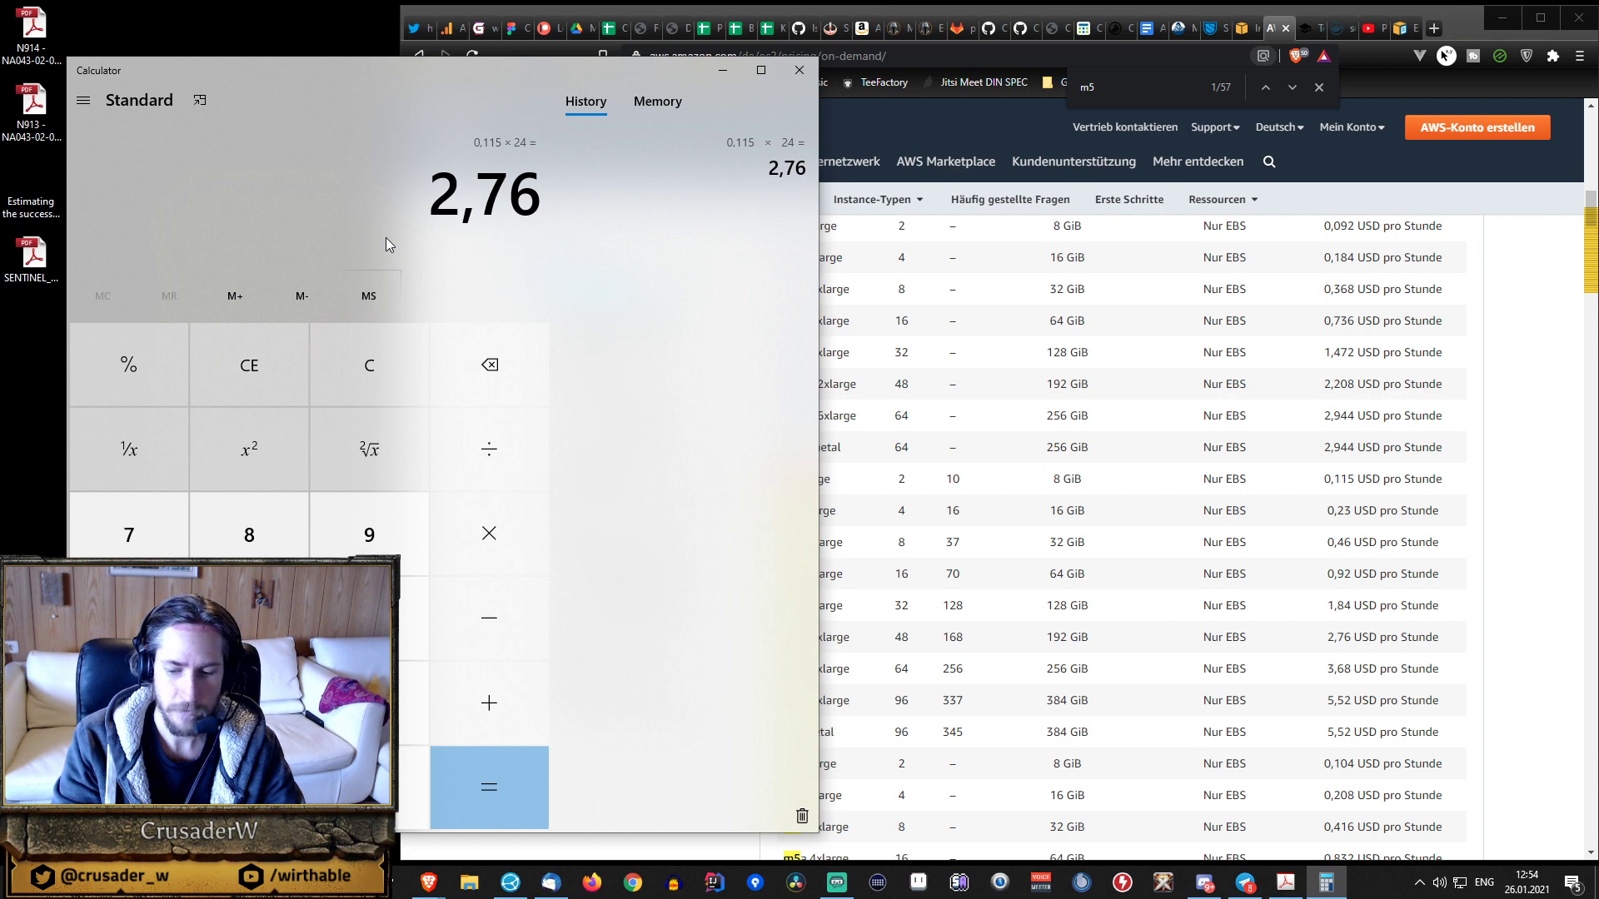
key(asterisk)
text(30)
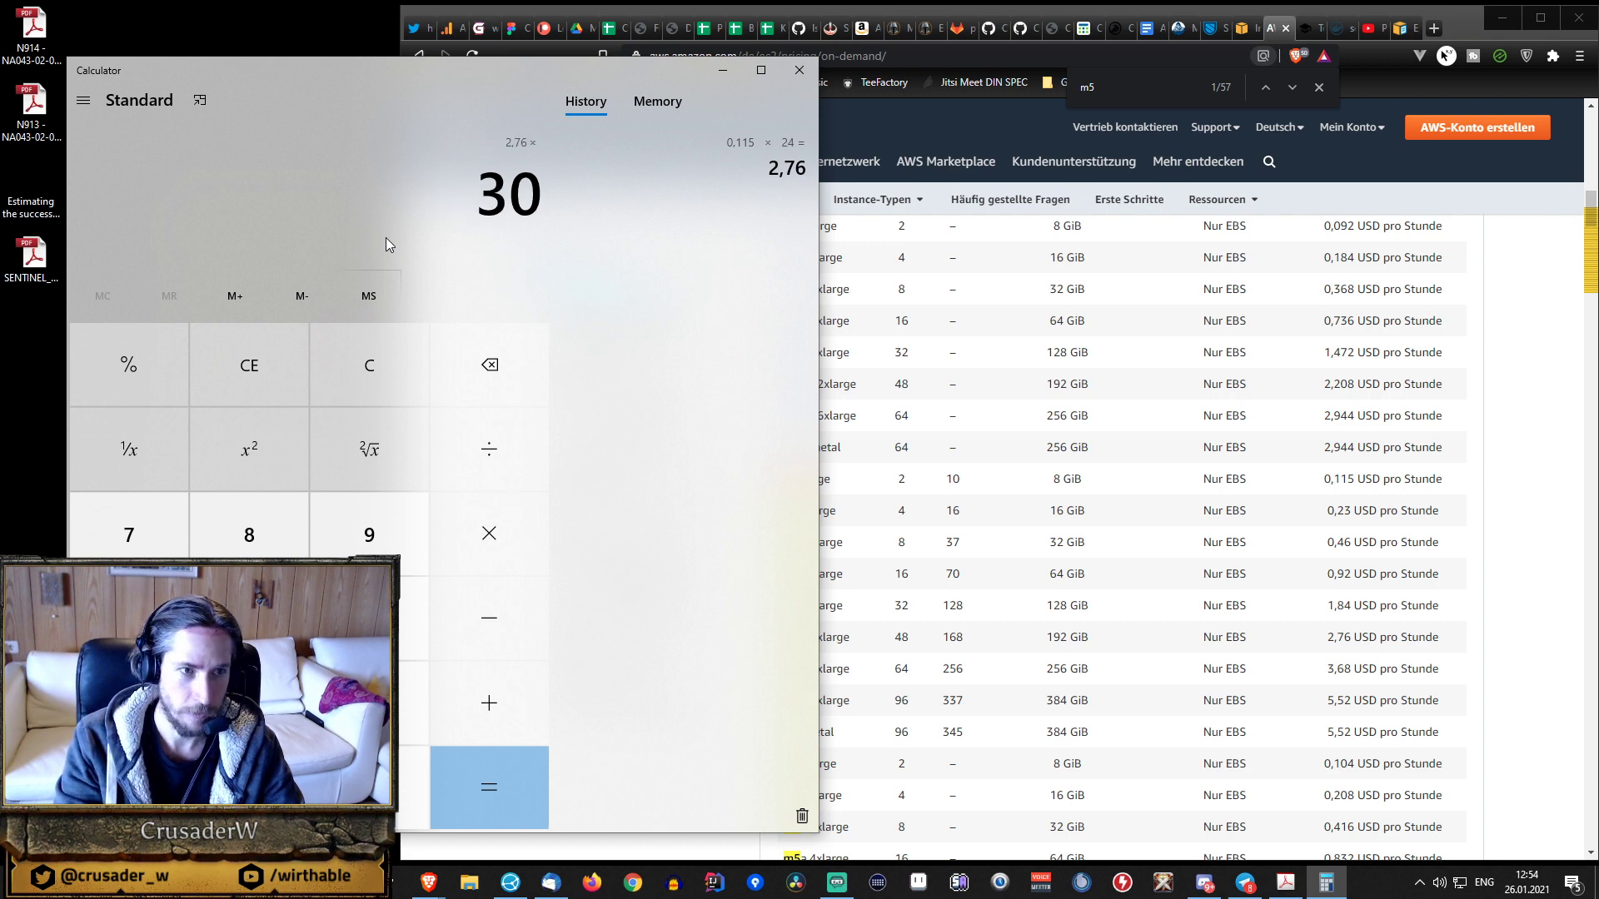
key(Return)
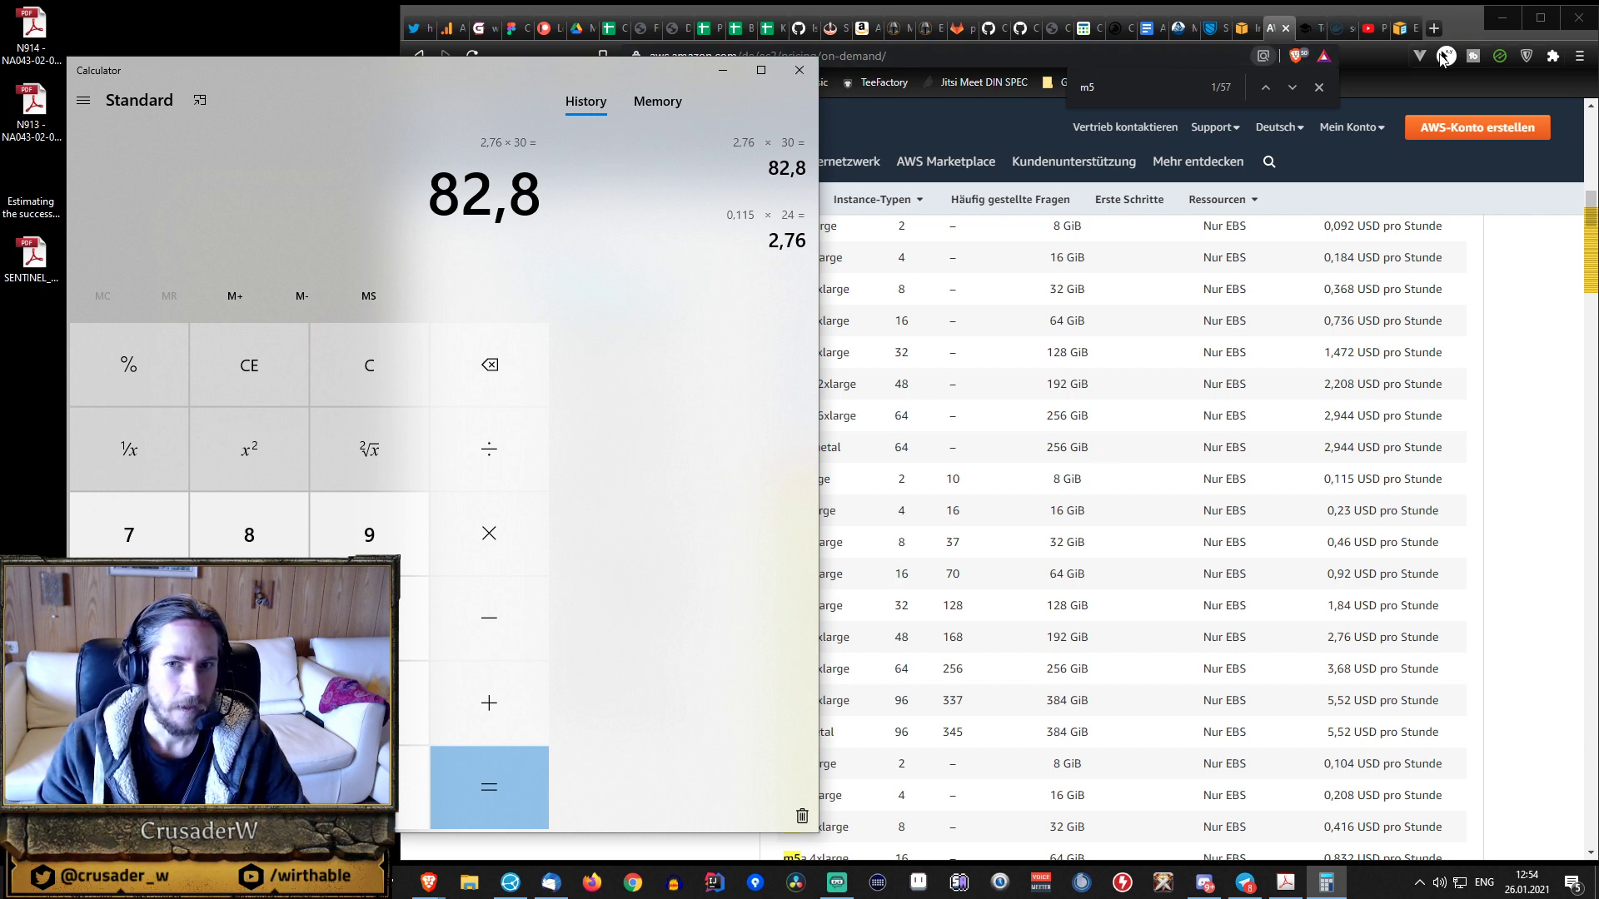
- Check the hourly price of the a1.large instance on the EC2 pricing page and return to Calculator
click(1473, 25)
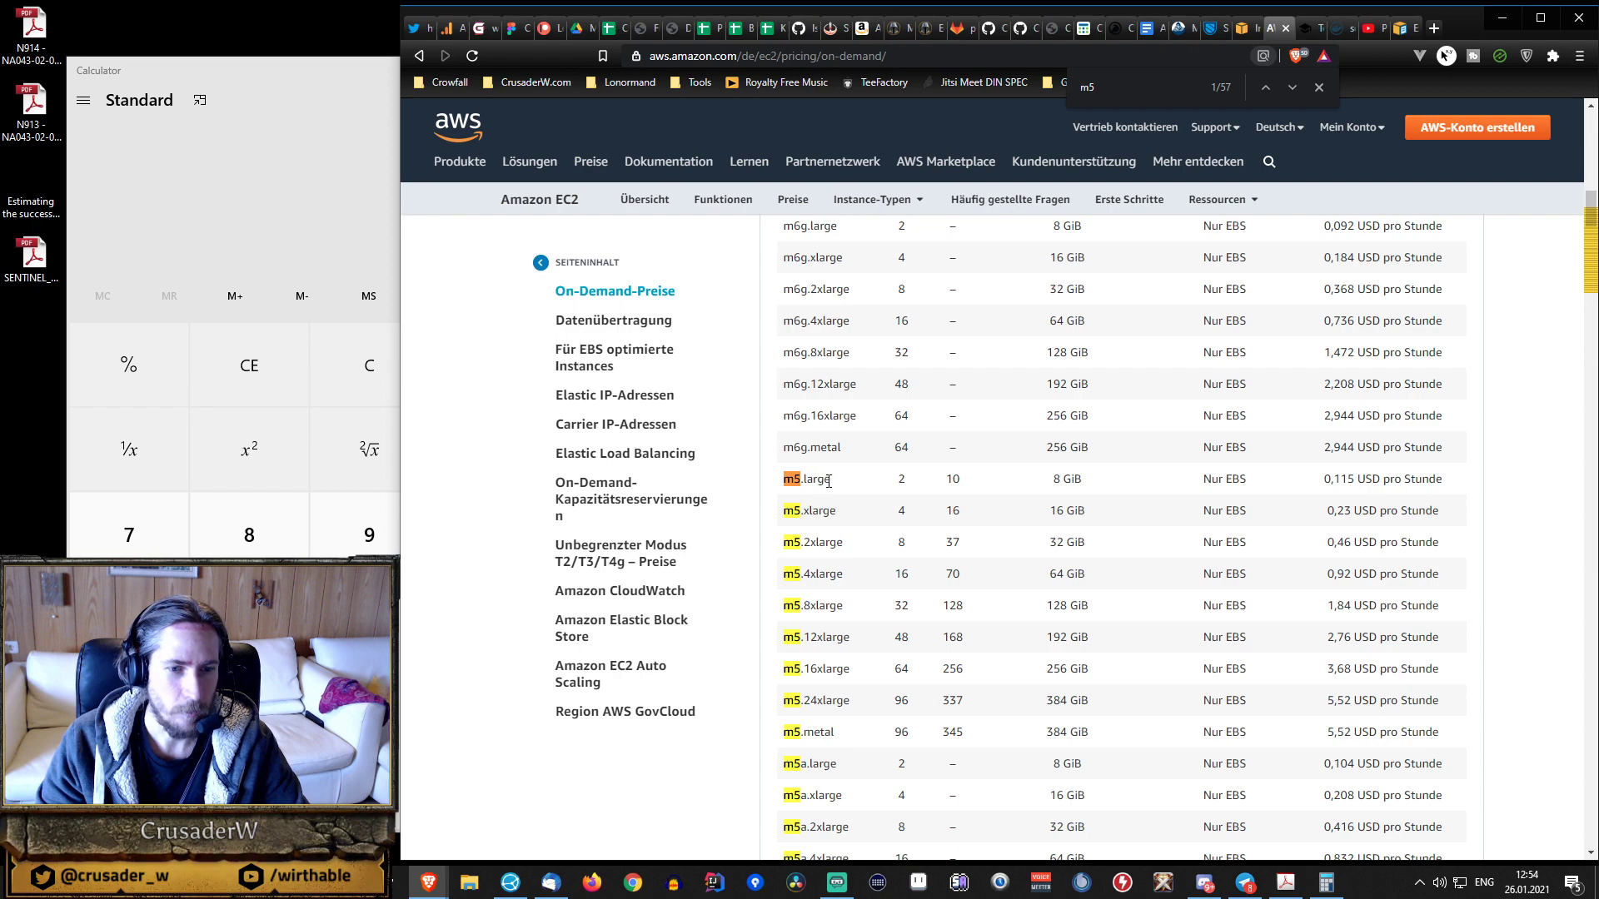
scroll(829, 480, up, 15)
scroll(836, 506, down, 3)
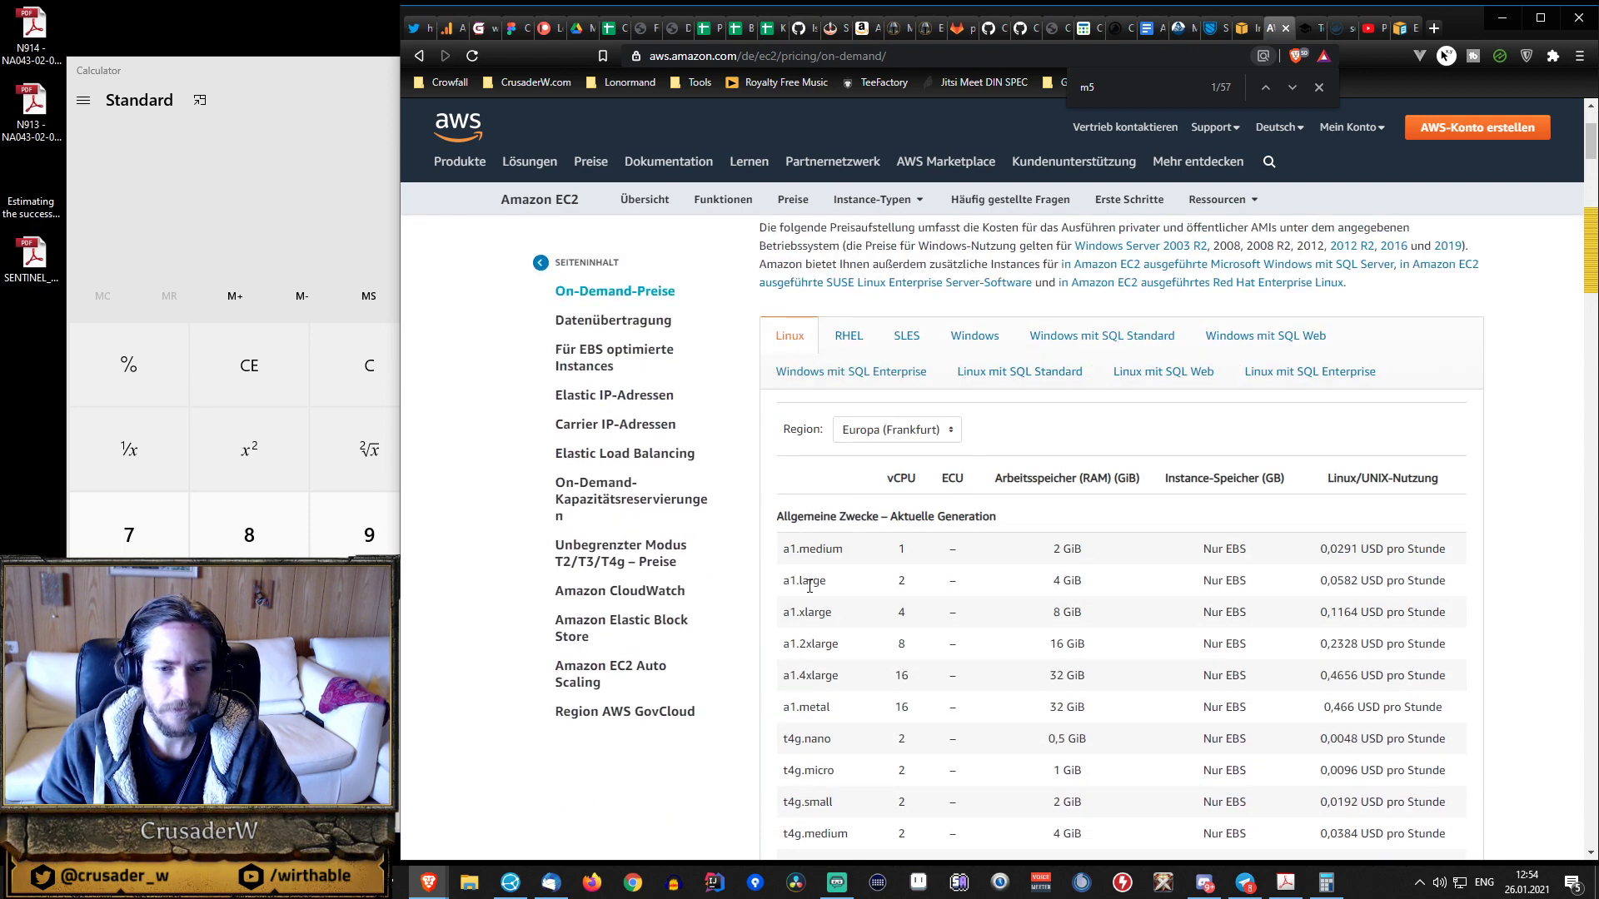
click(300, 191)
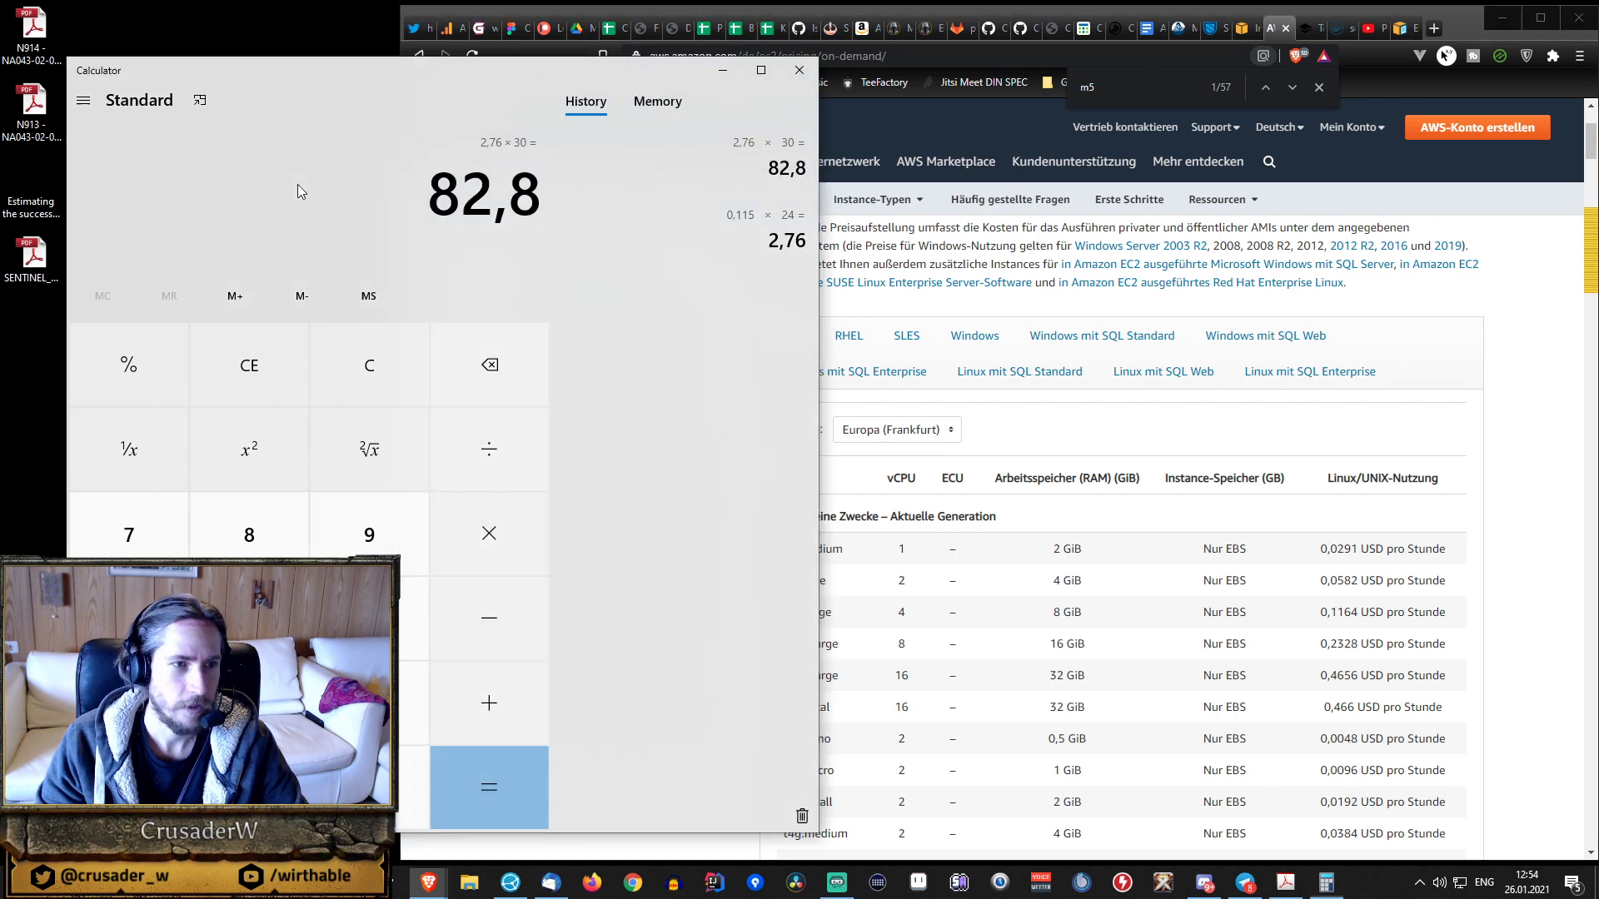
text(0)
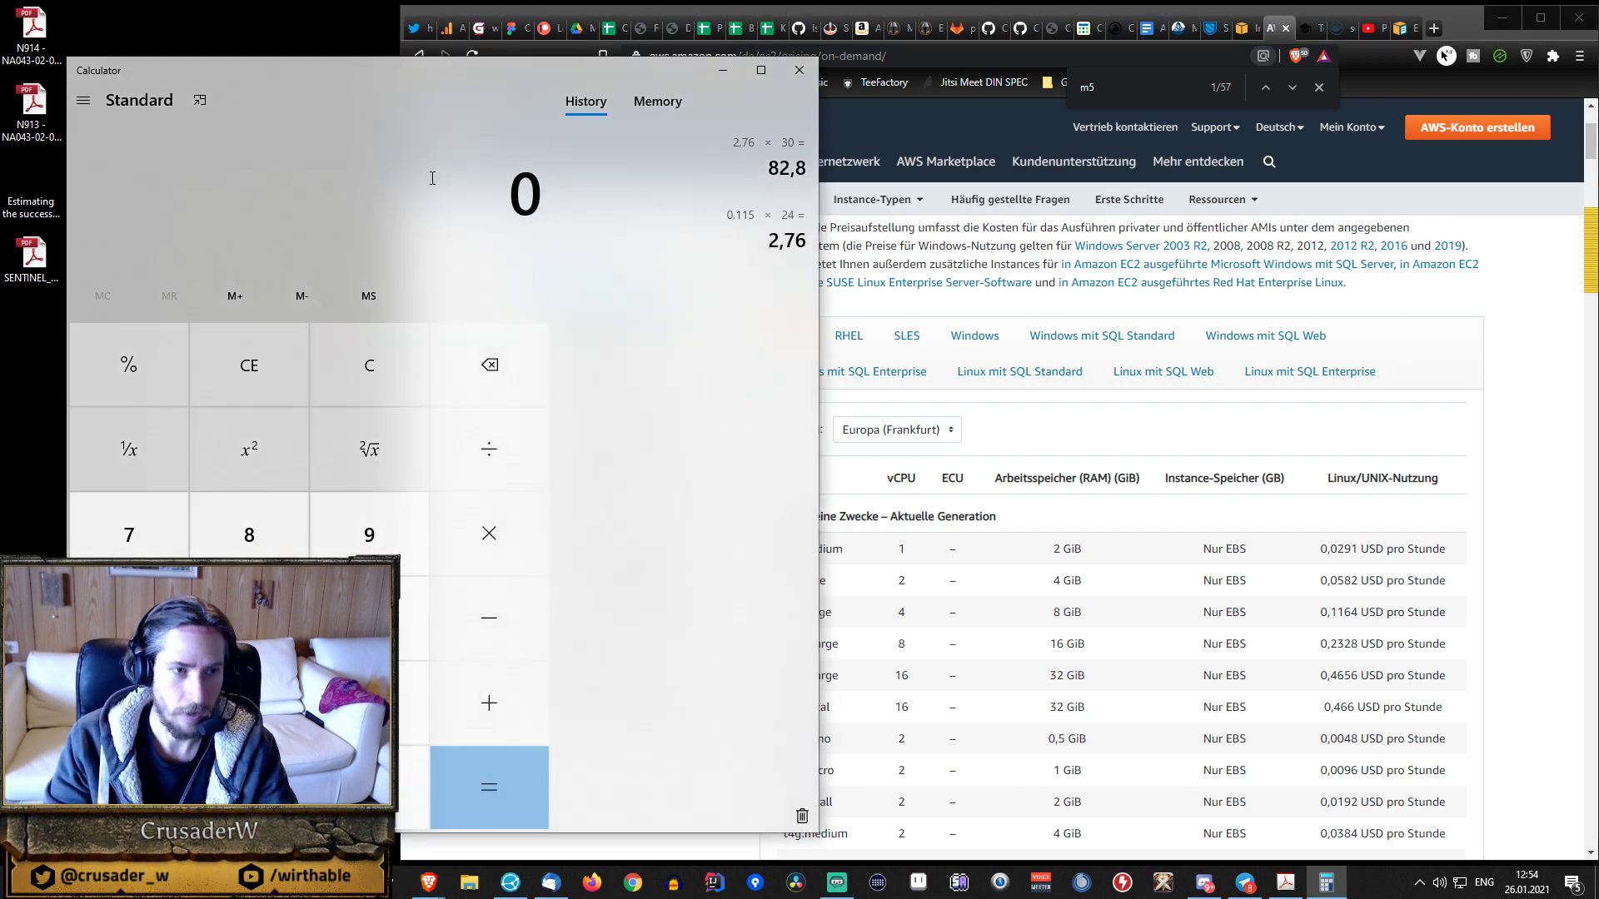
text(,082)
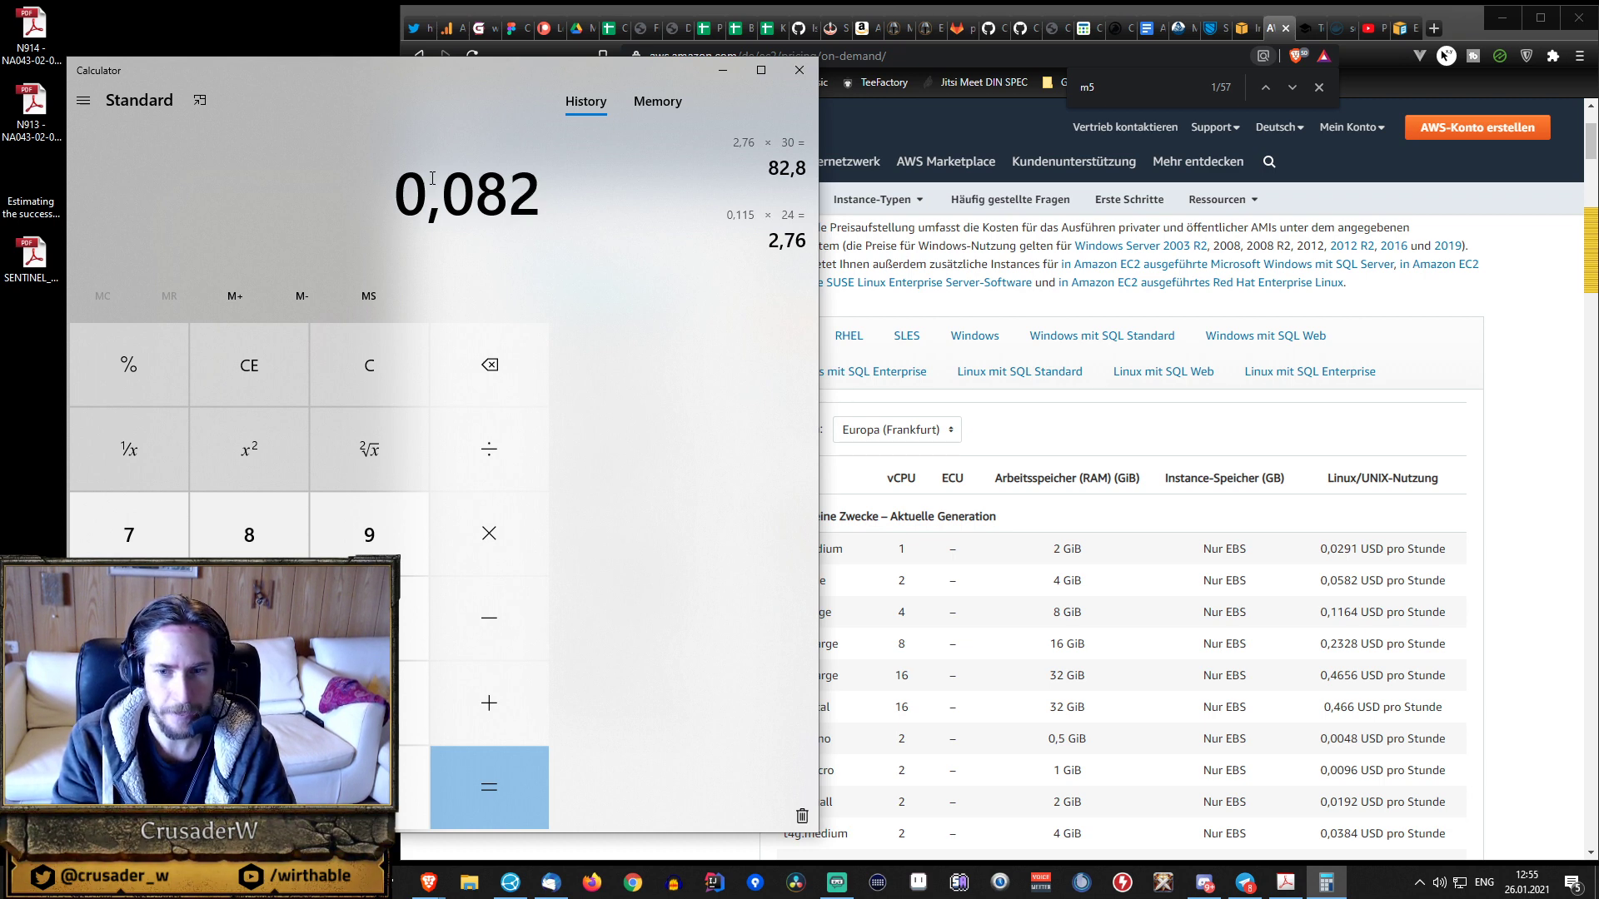
key(BackSpace)
key(BackSpace)
key(BackSpace)
key(BackSpace)
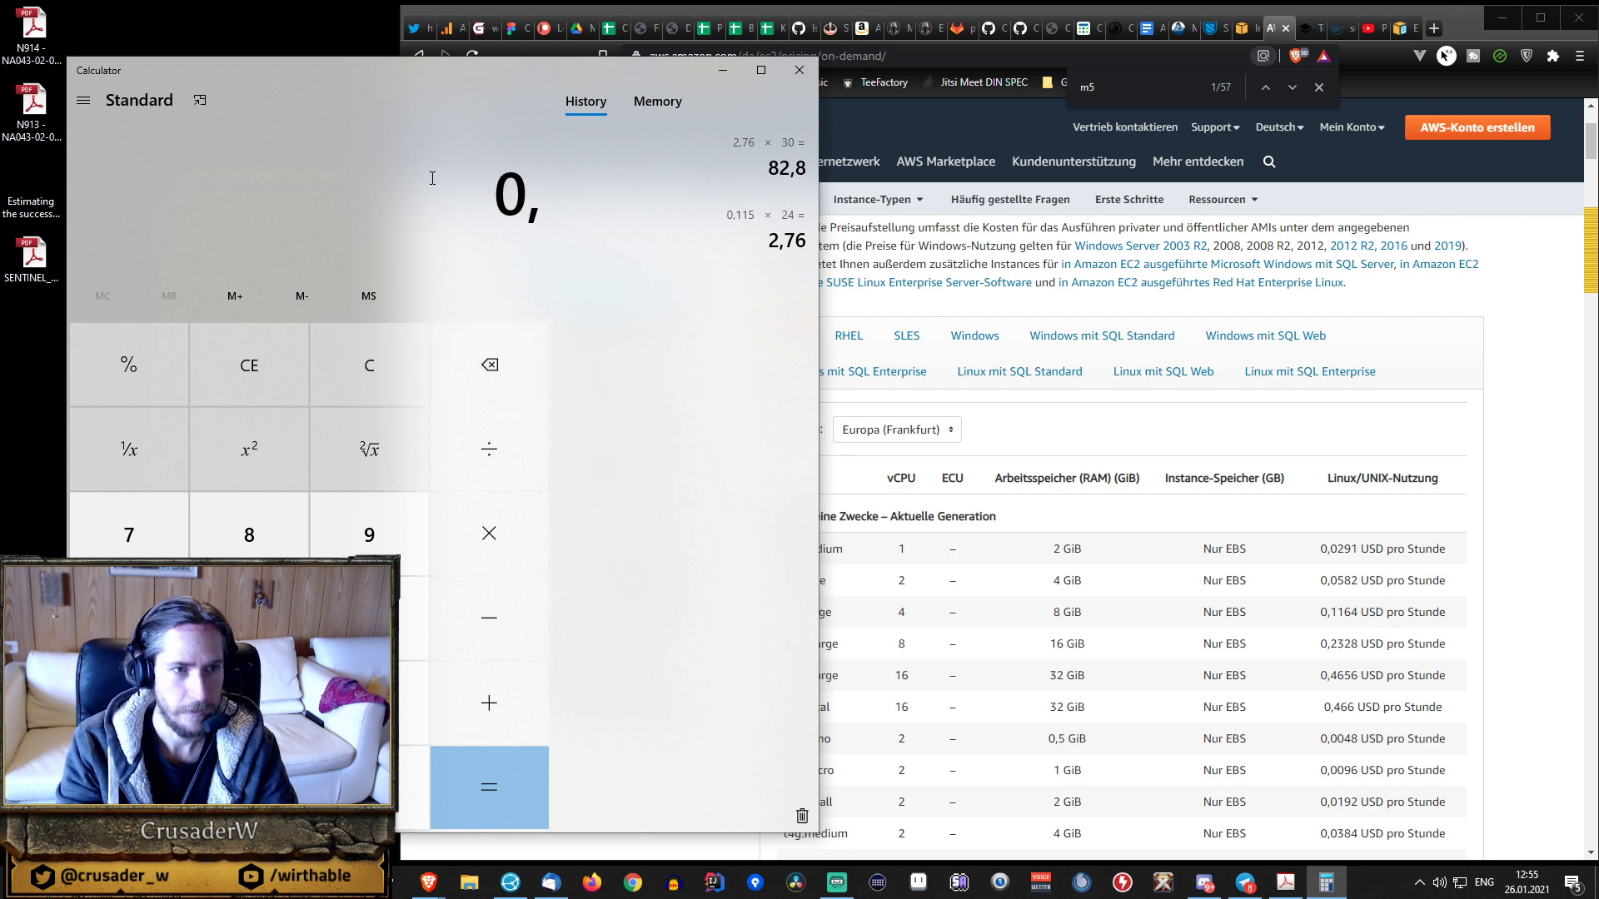
- Calculate the a1.large monthly cost as 0,0582 × 24 × 30
text(,0)
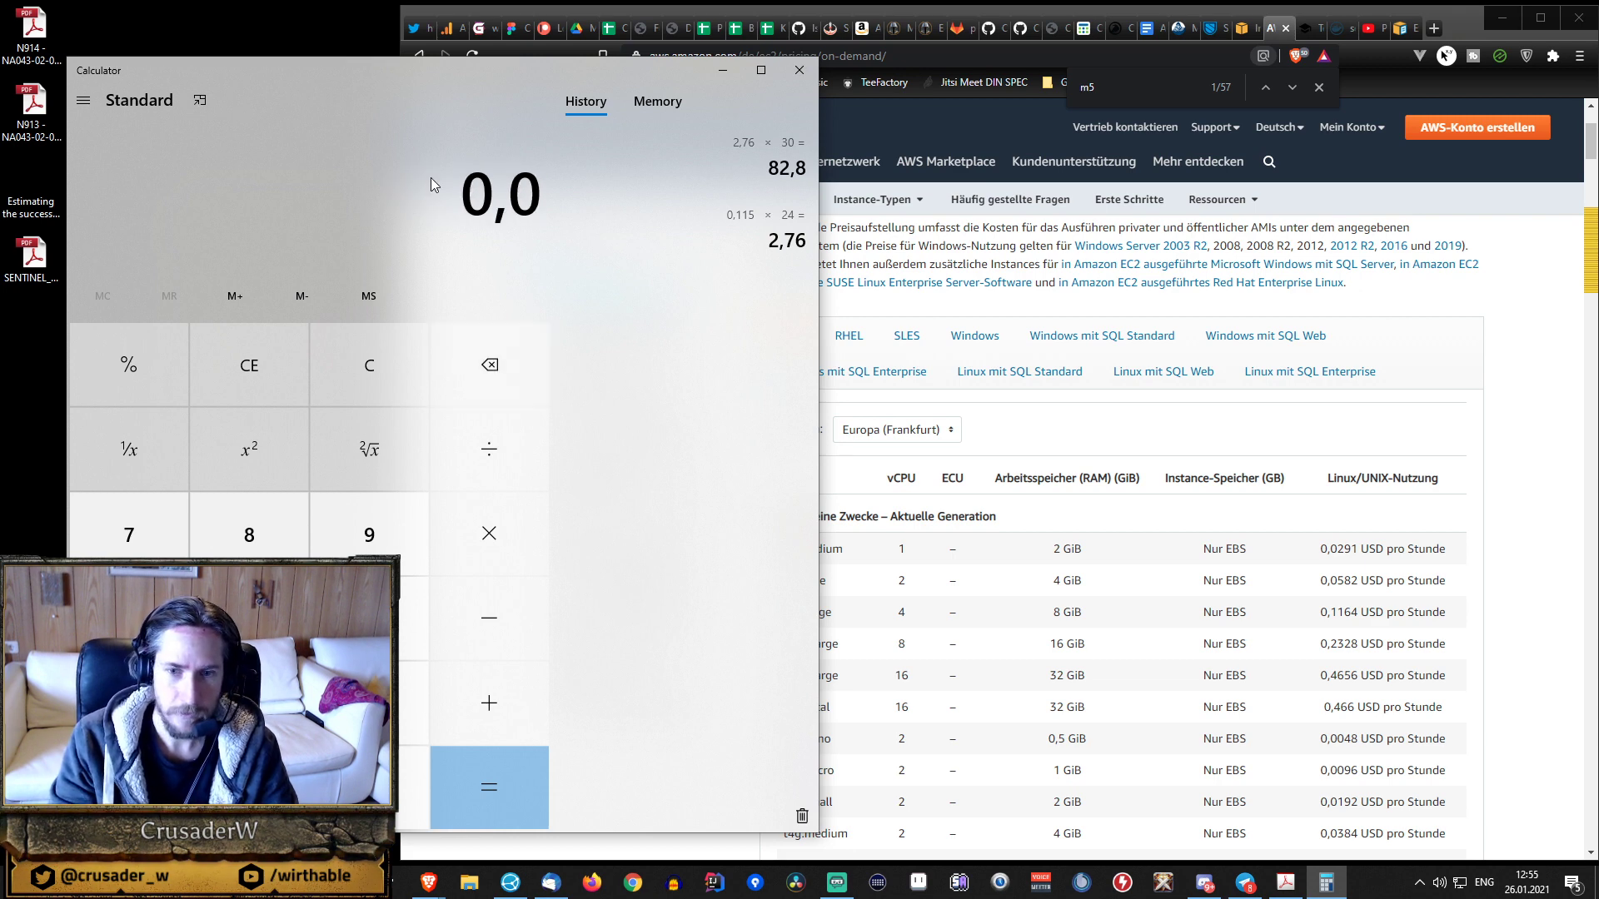
text(582)
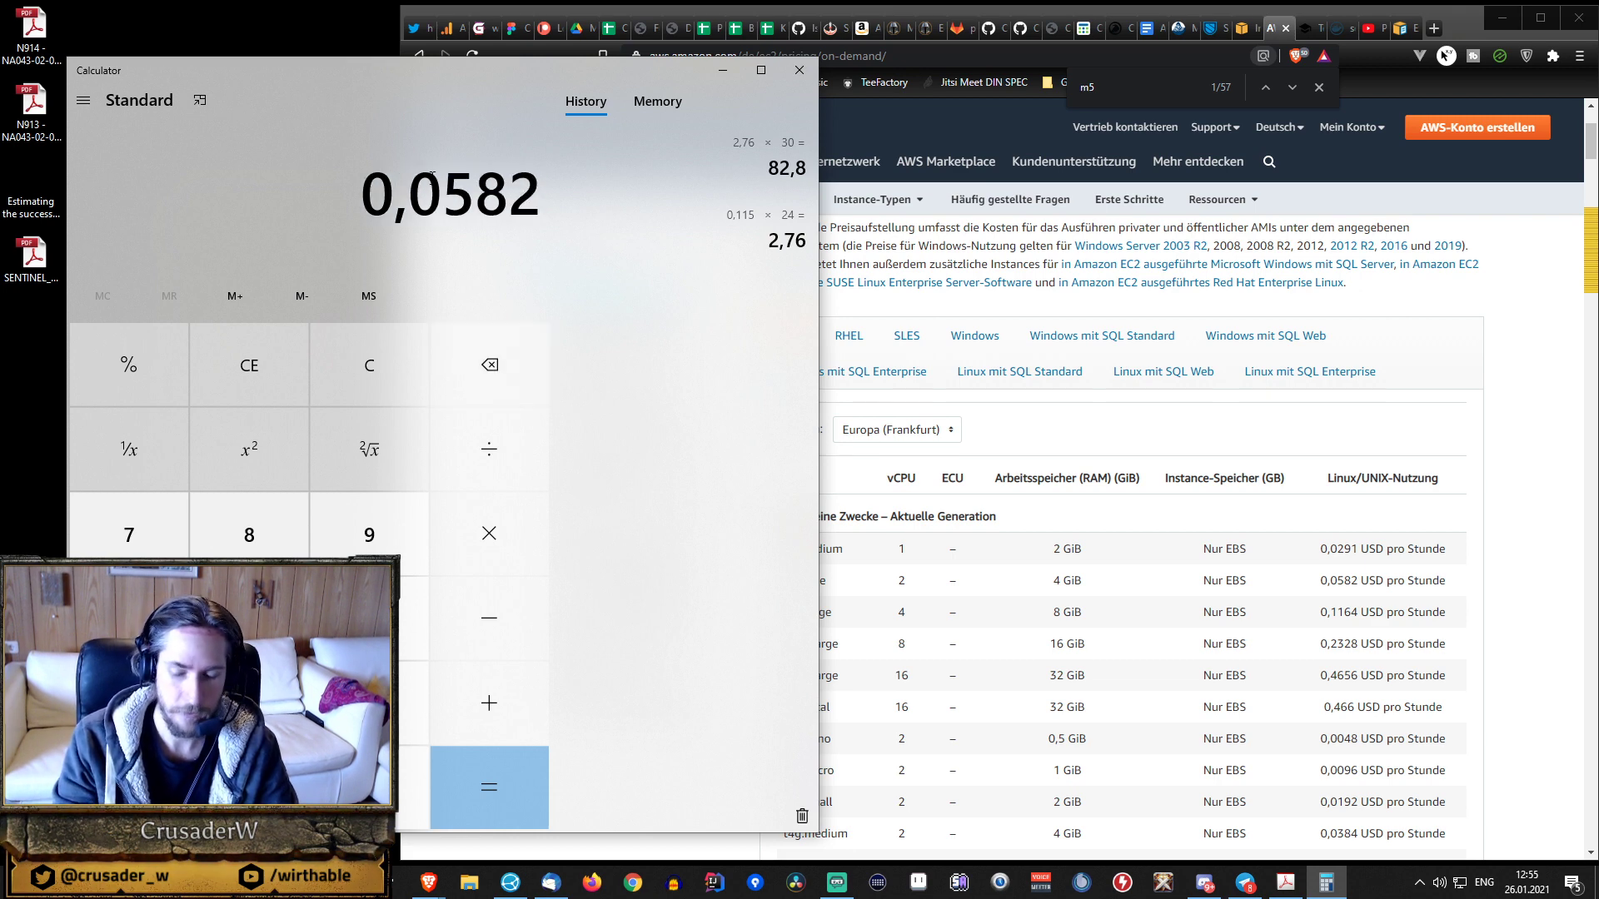
text(*24*30)
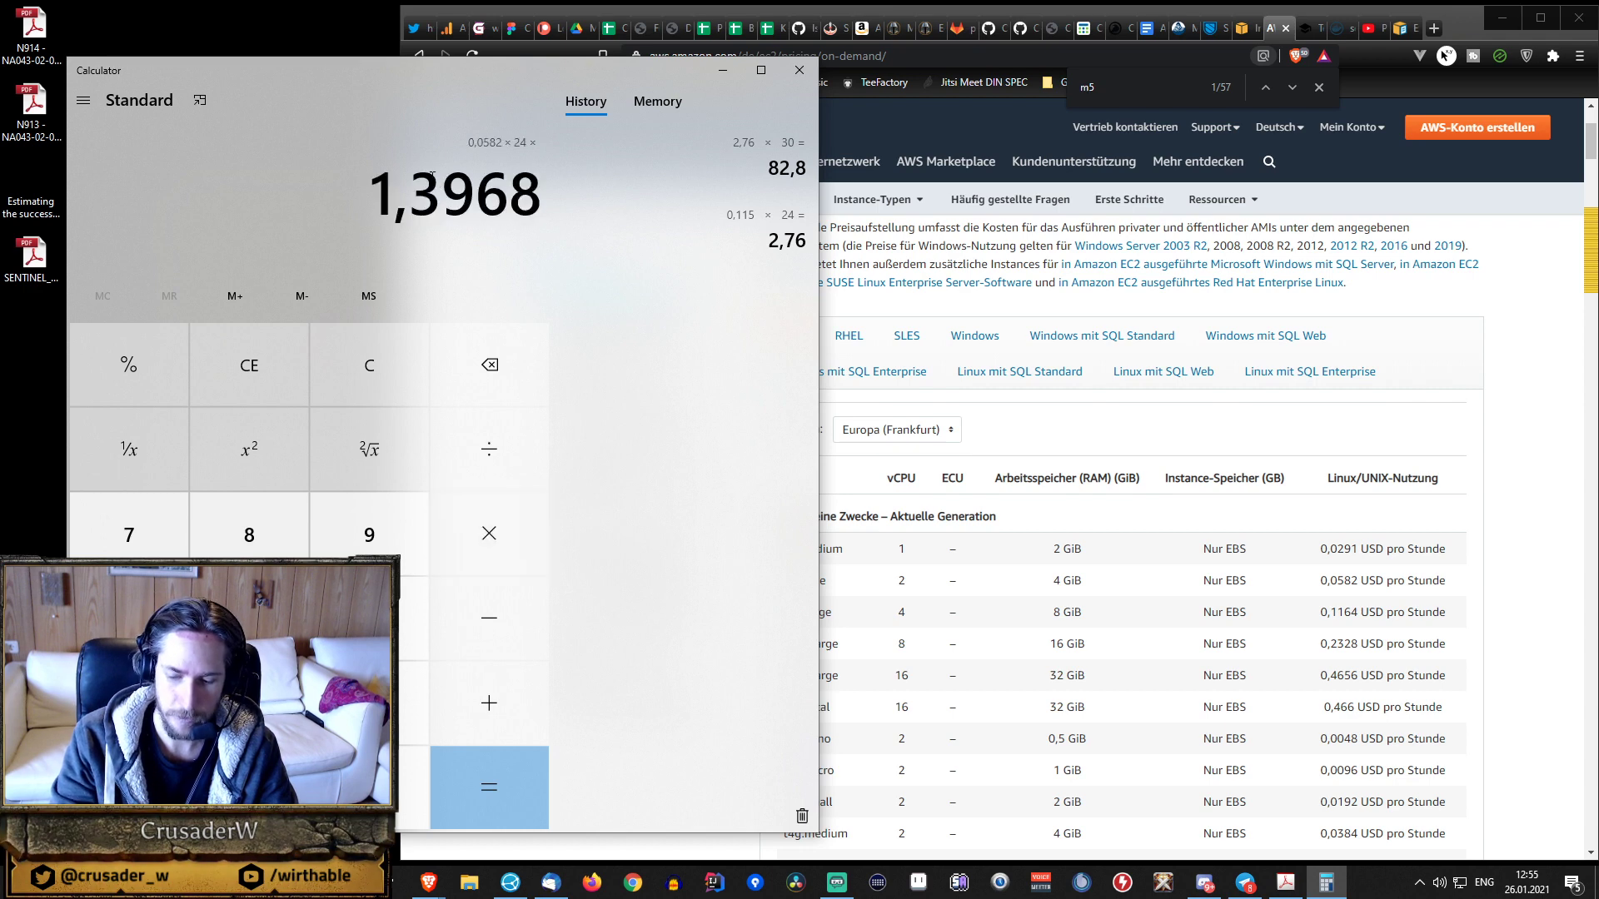
key(Return)
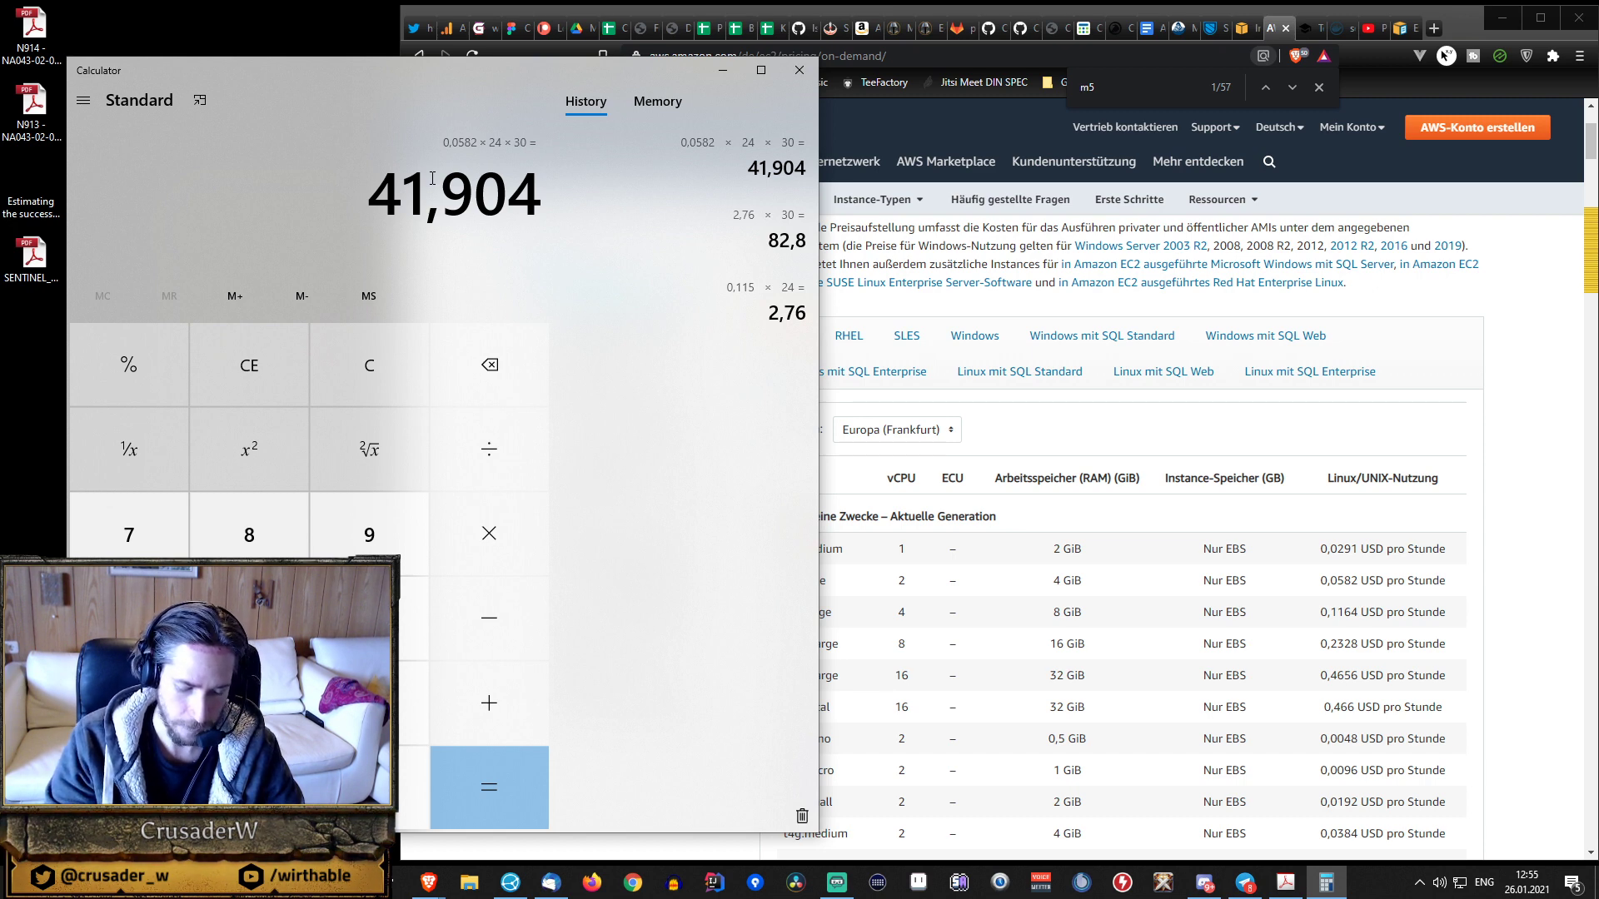
click(1046, 653)
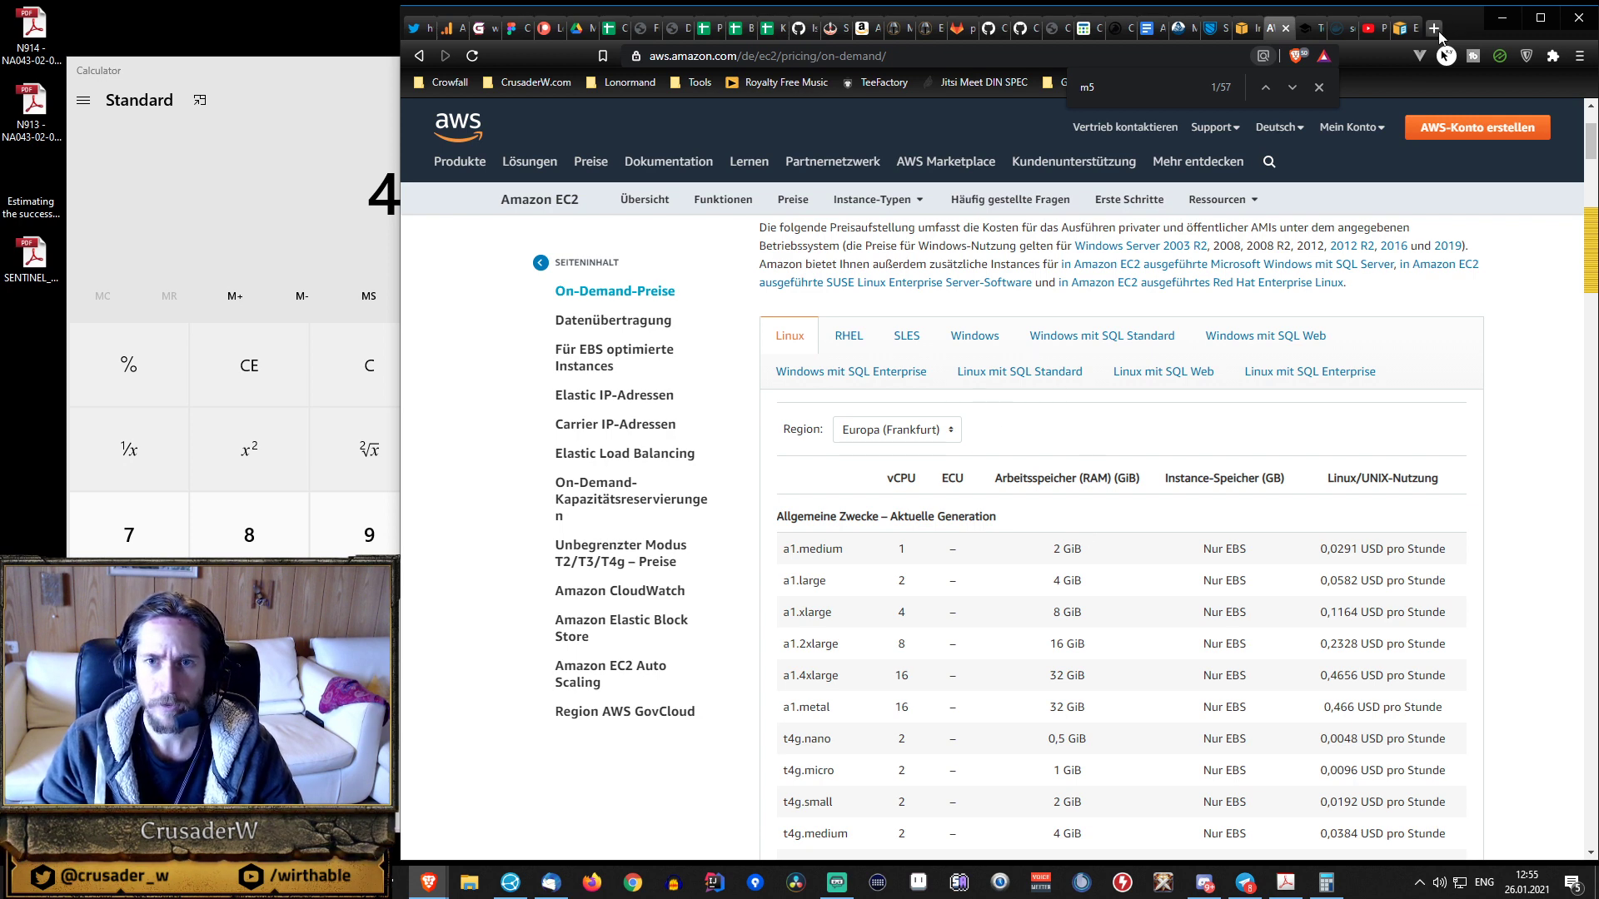
click(1412, 28)
click(1412, 29)
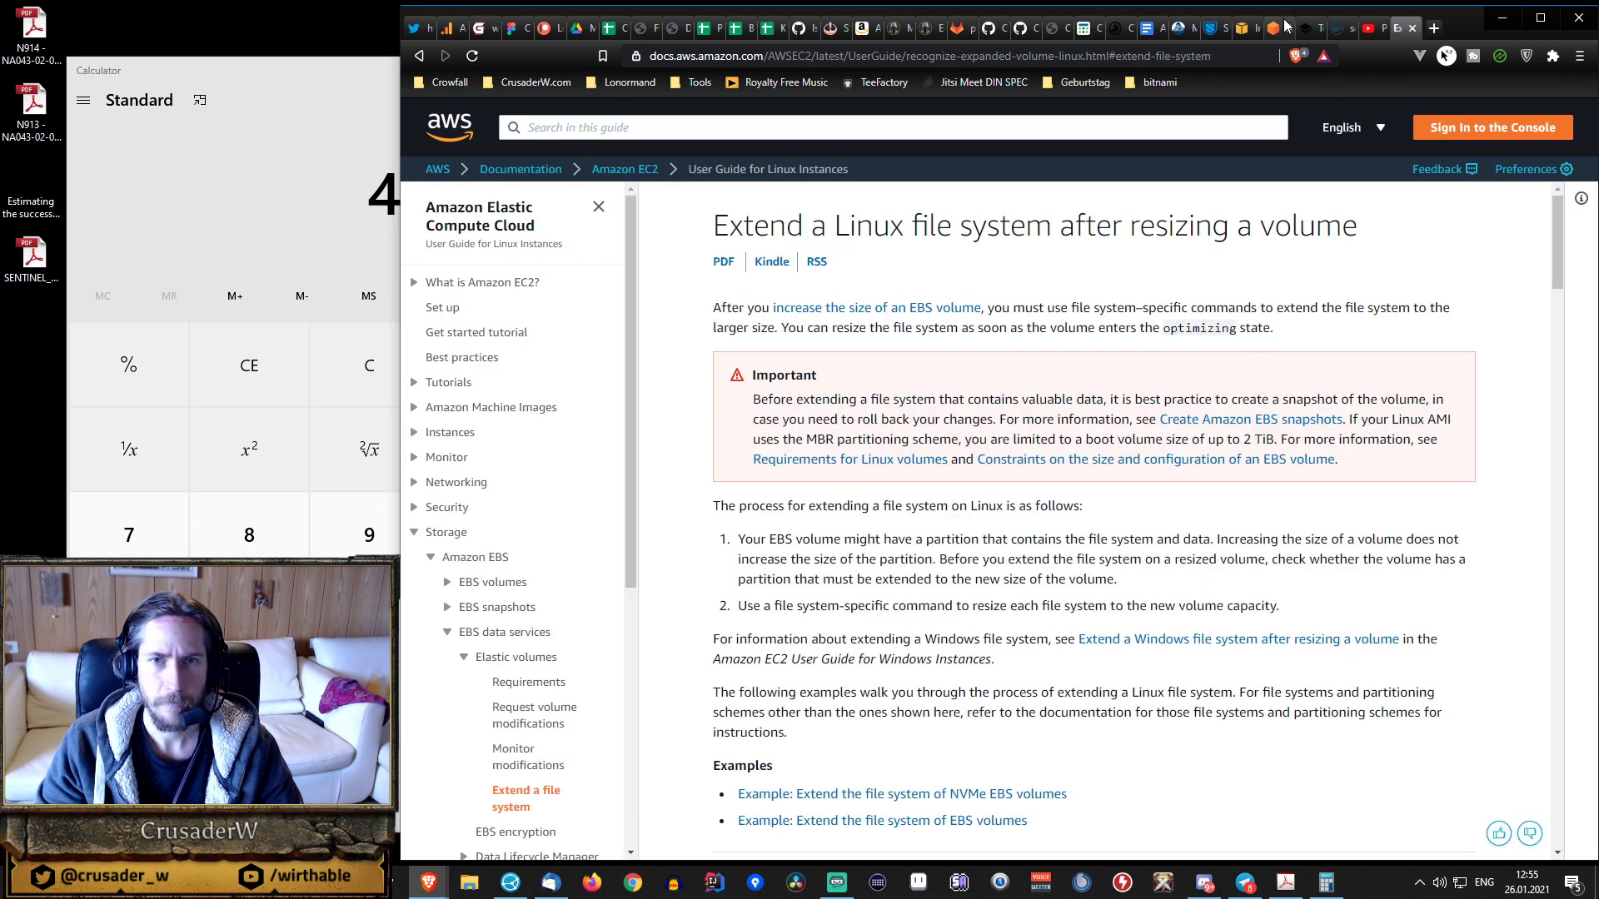
click(1435, 28)
click(1413, 28)
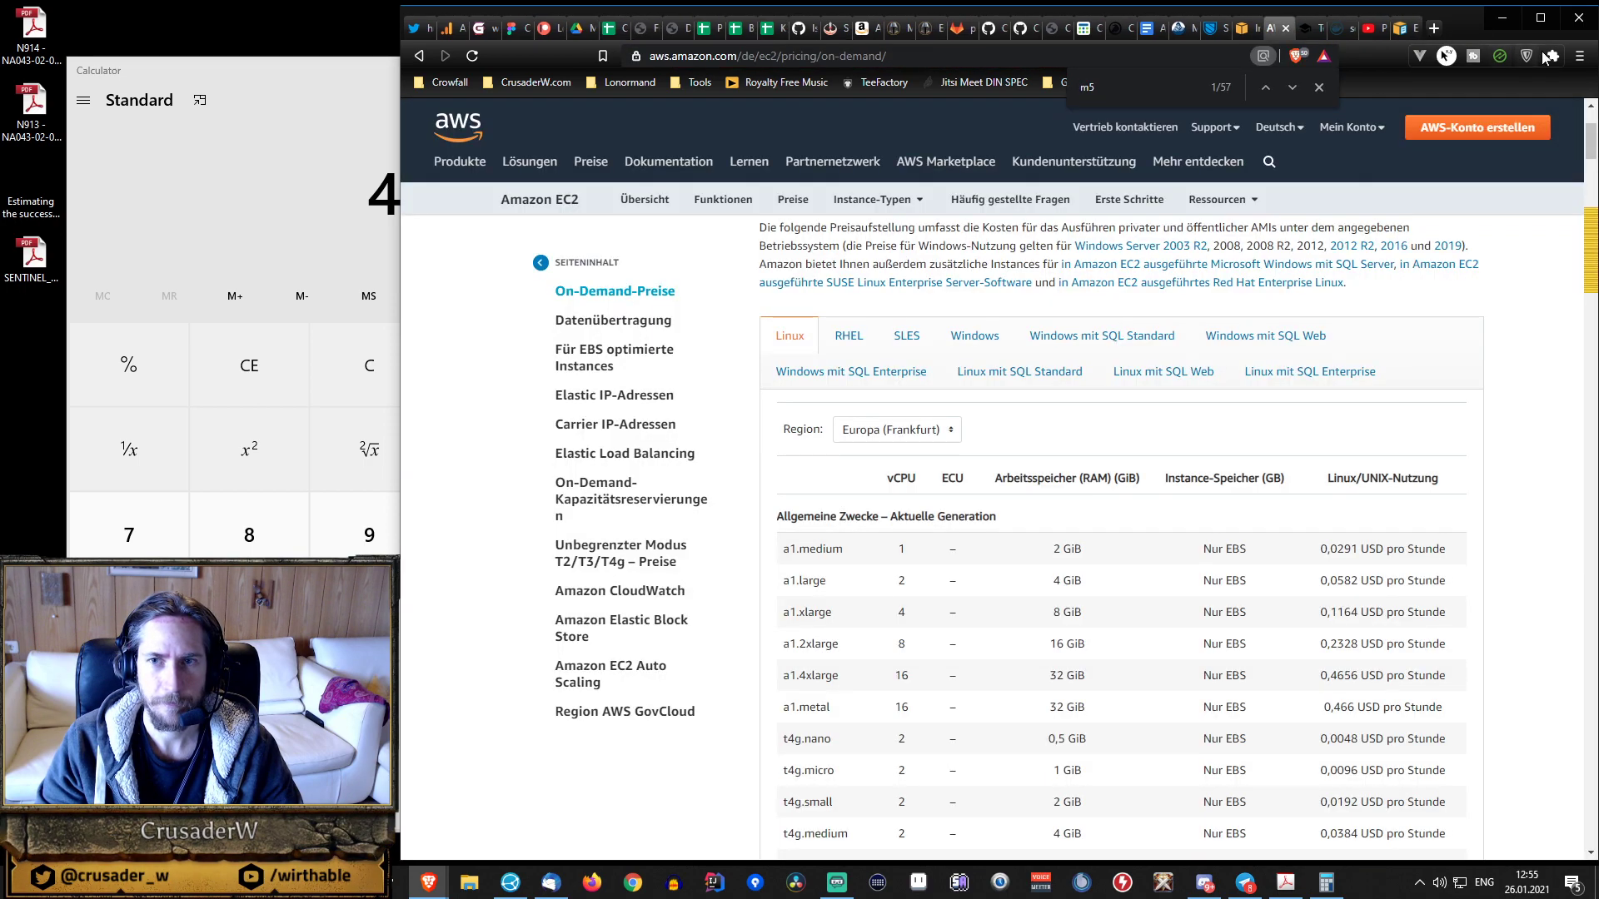
- Search the web for "aws ec2 search" in a new browser tab
click(1434, 29)
text(a)
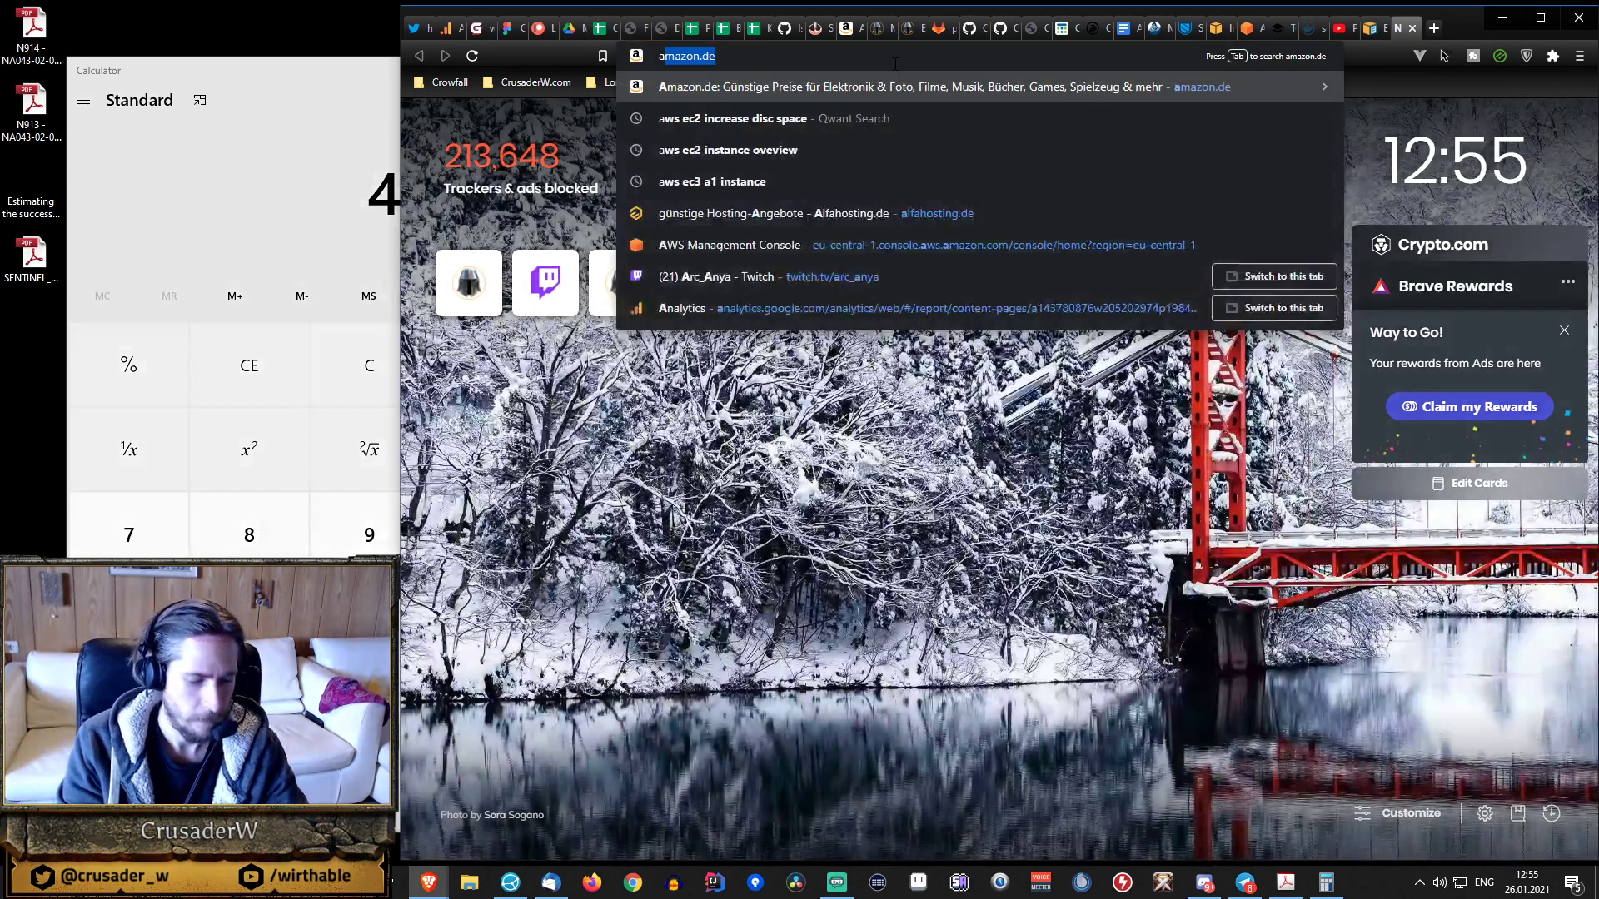
text(ws ec2)
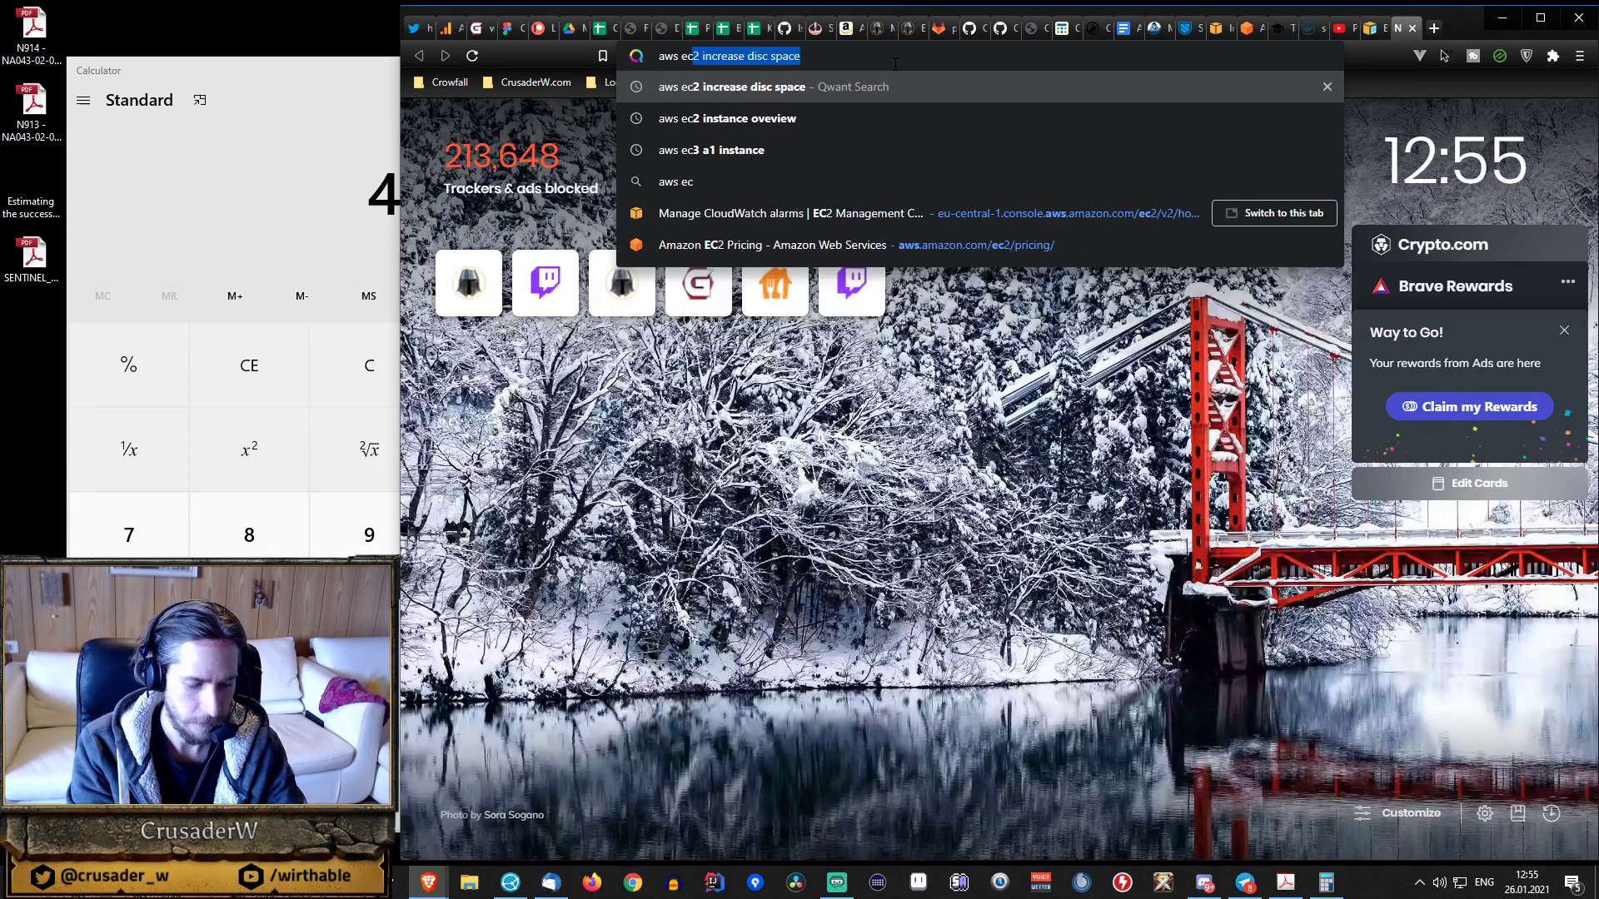
text(o)
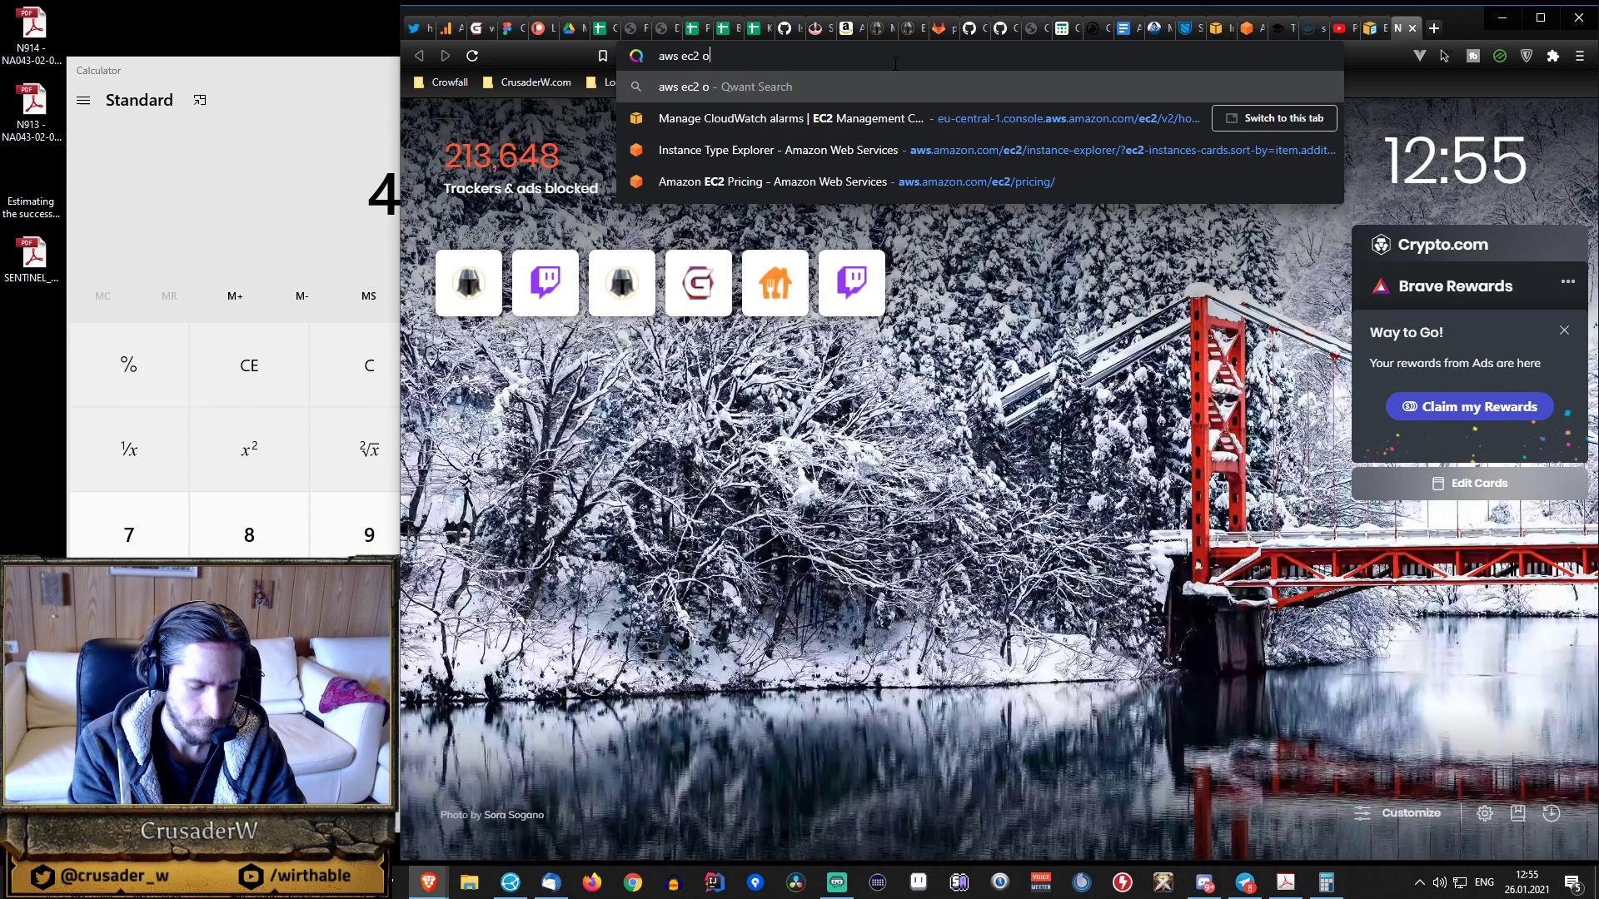
key(BackSpace)
text(search)
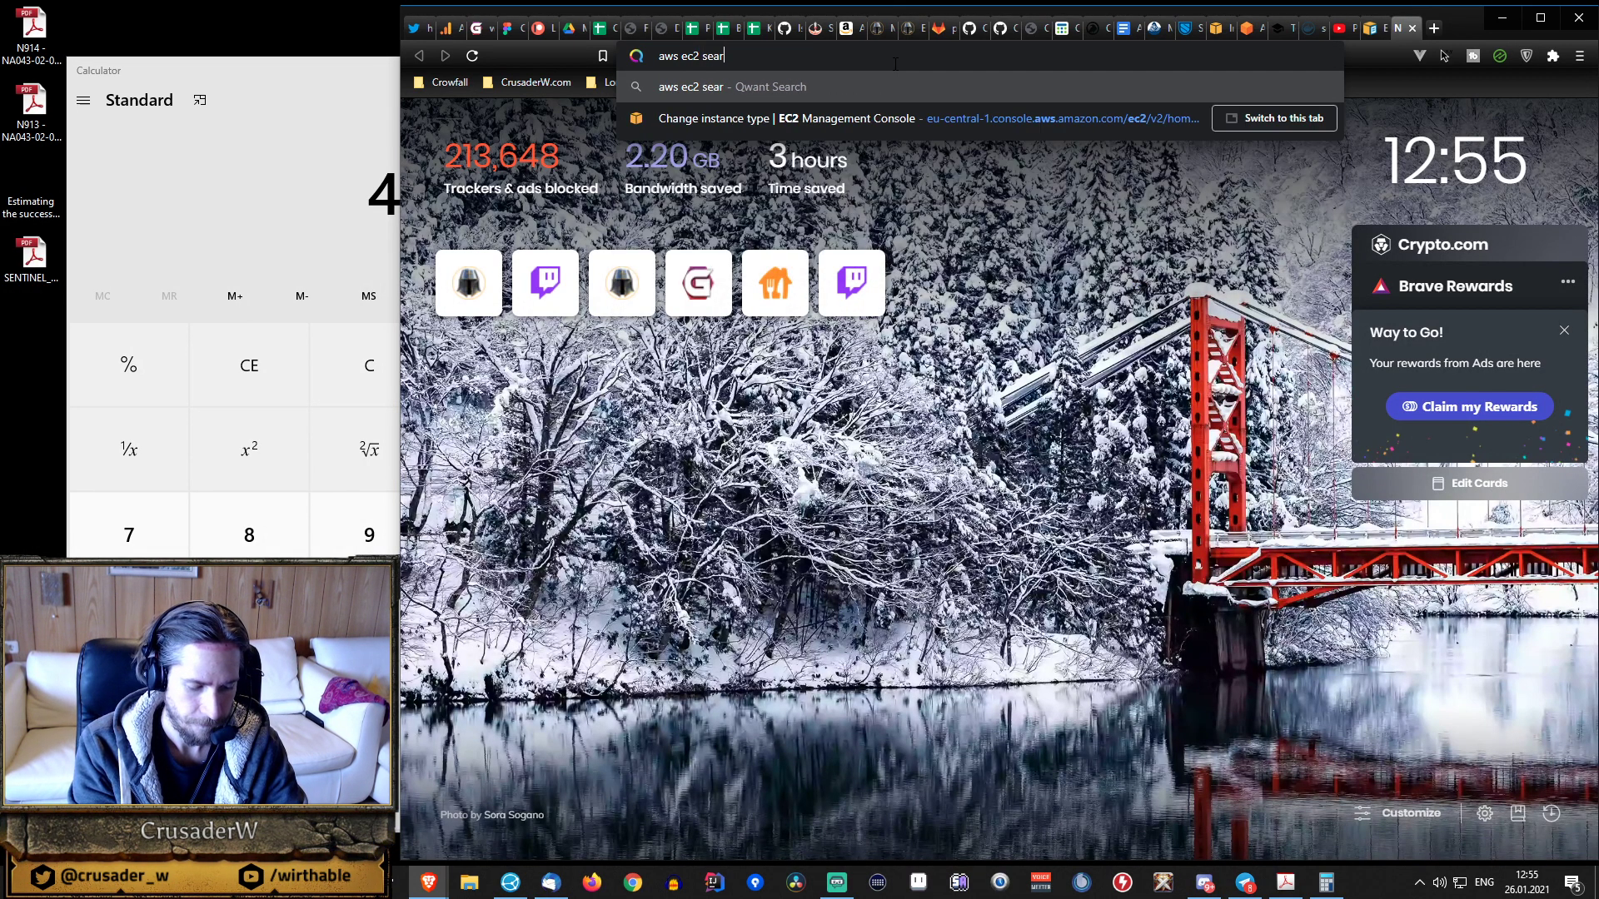
key(Return)
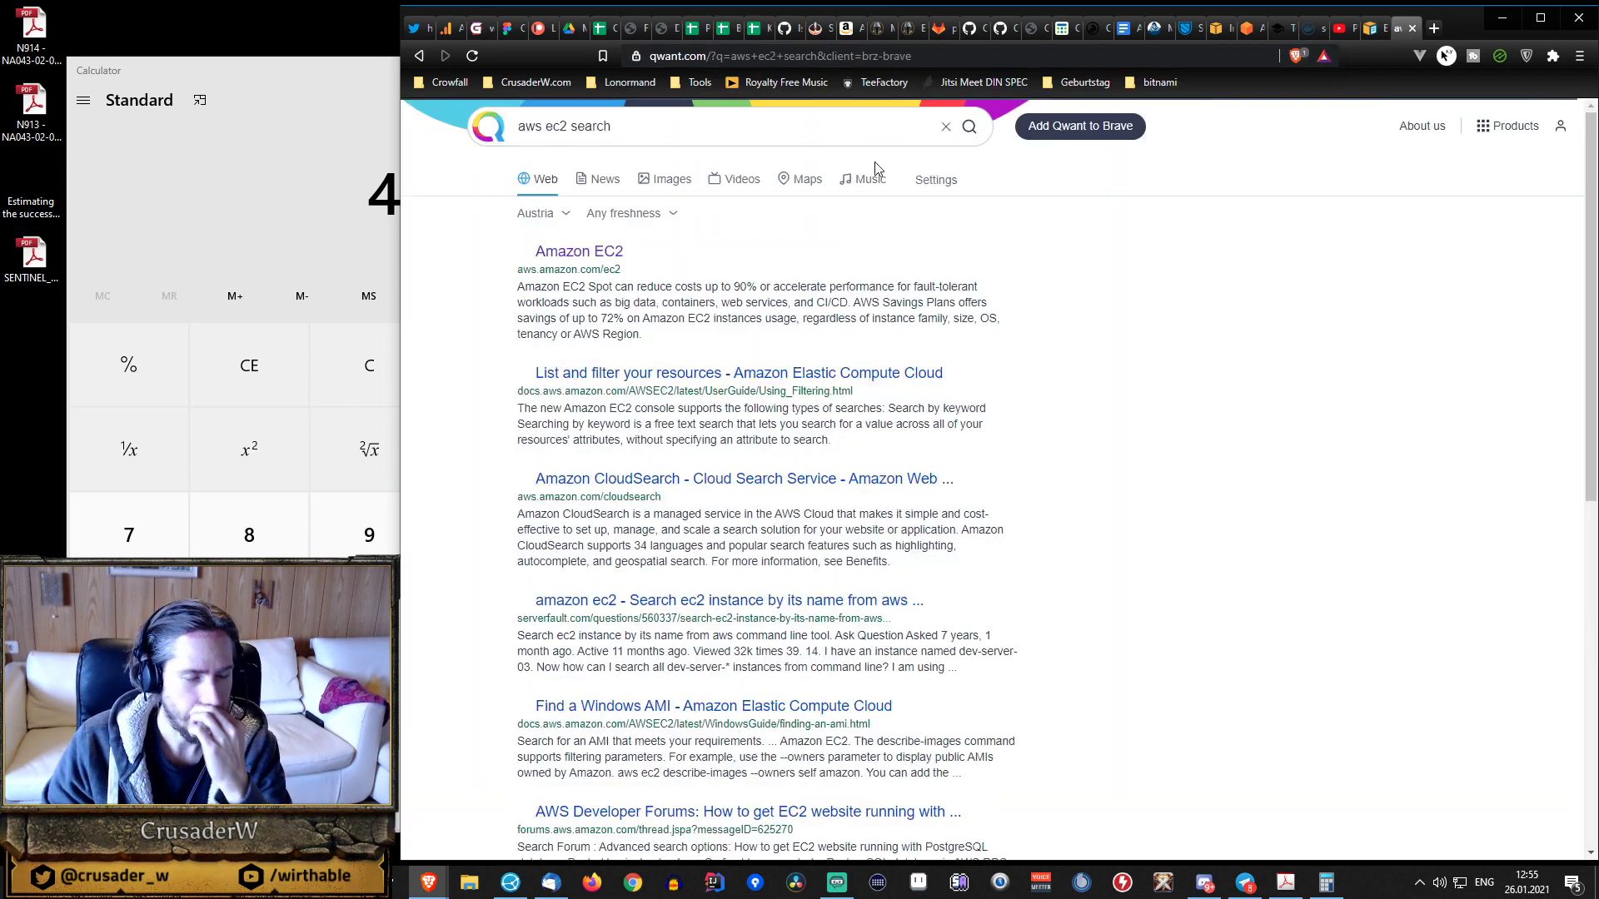
- Look over the "List and filter your resources" guide from the results, and return to the search results to check further entries
click(668, 382)
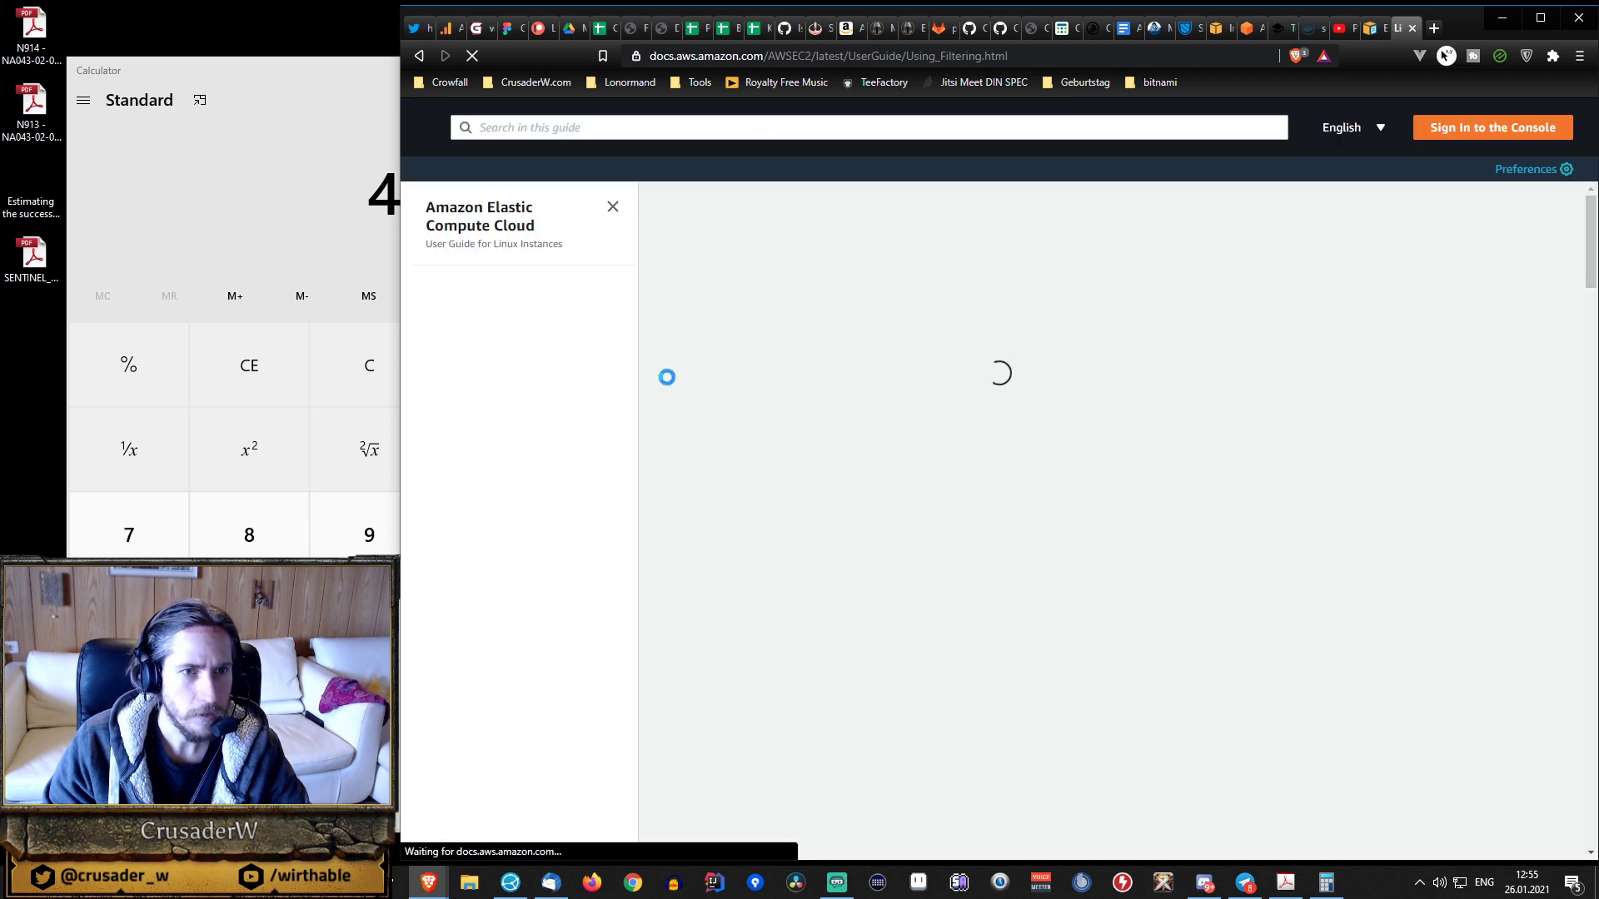
scroll(664, 385, down, 1)
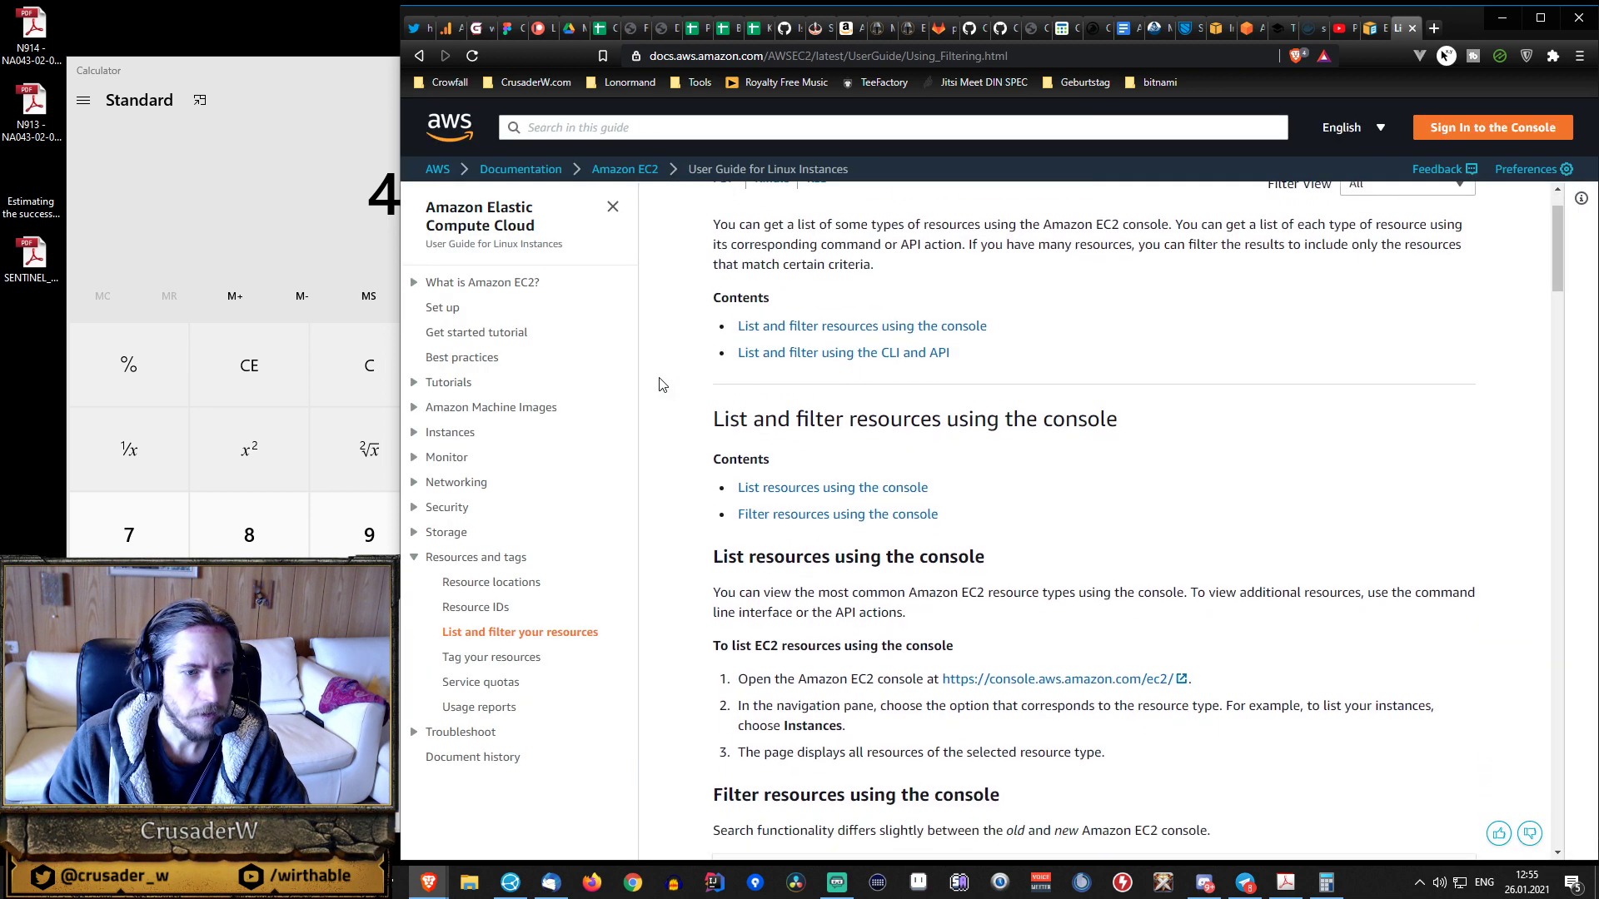
scroll(662, 385, up, 1)
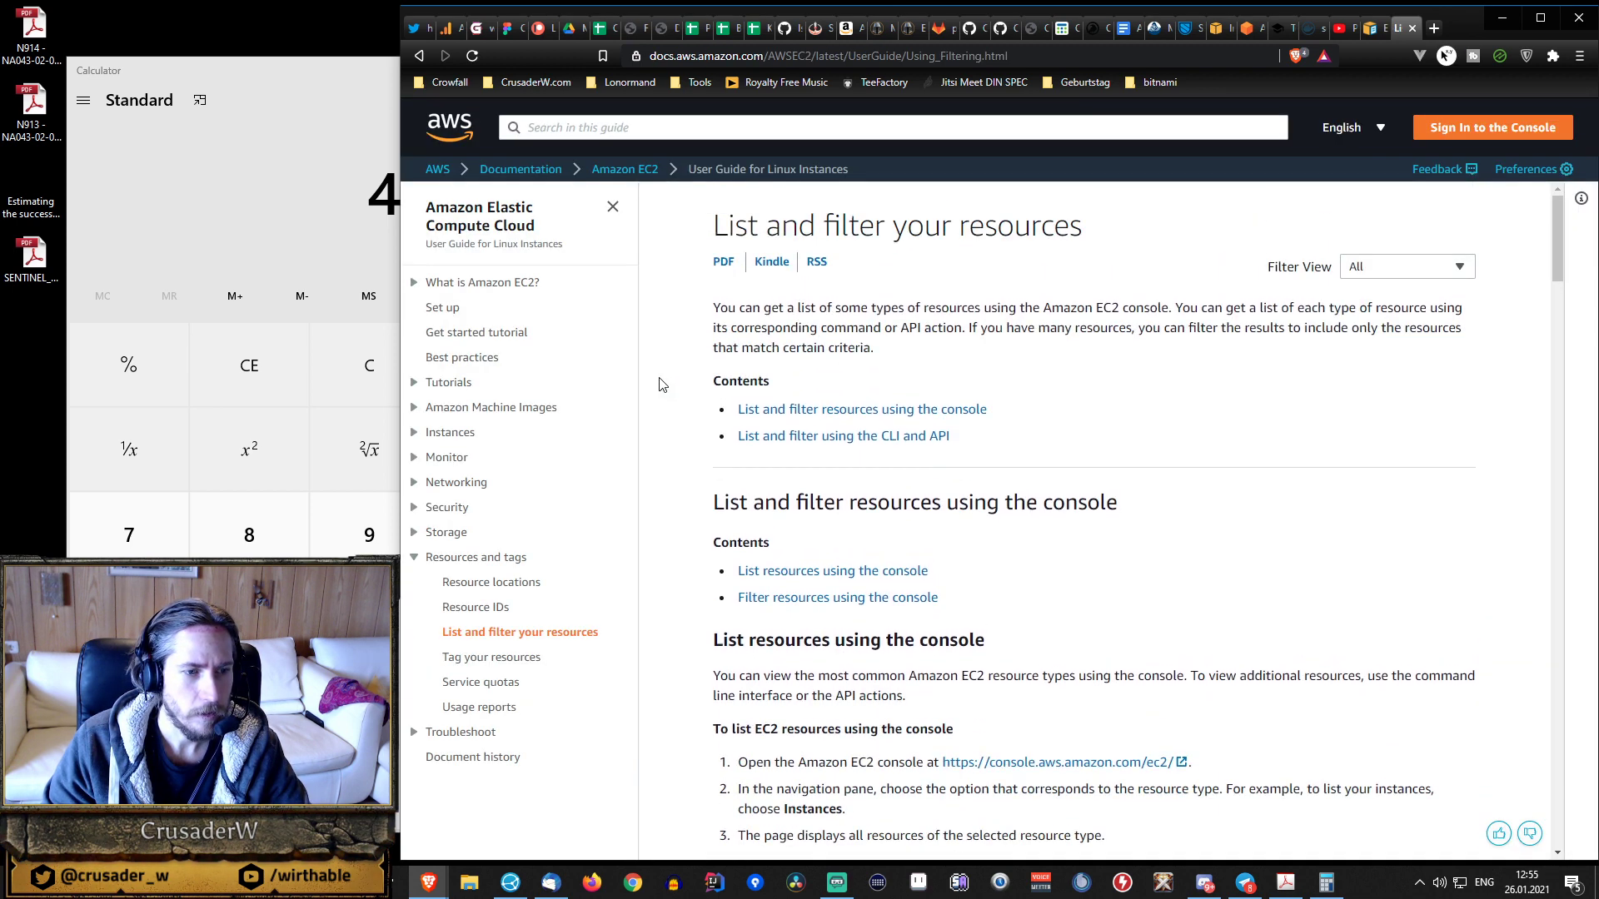
click(421, 55)
scroll(657, 391, down, 2)
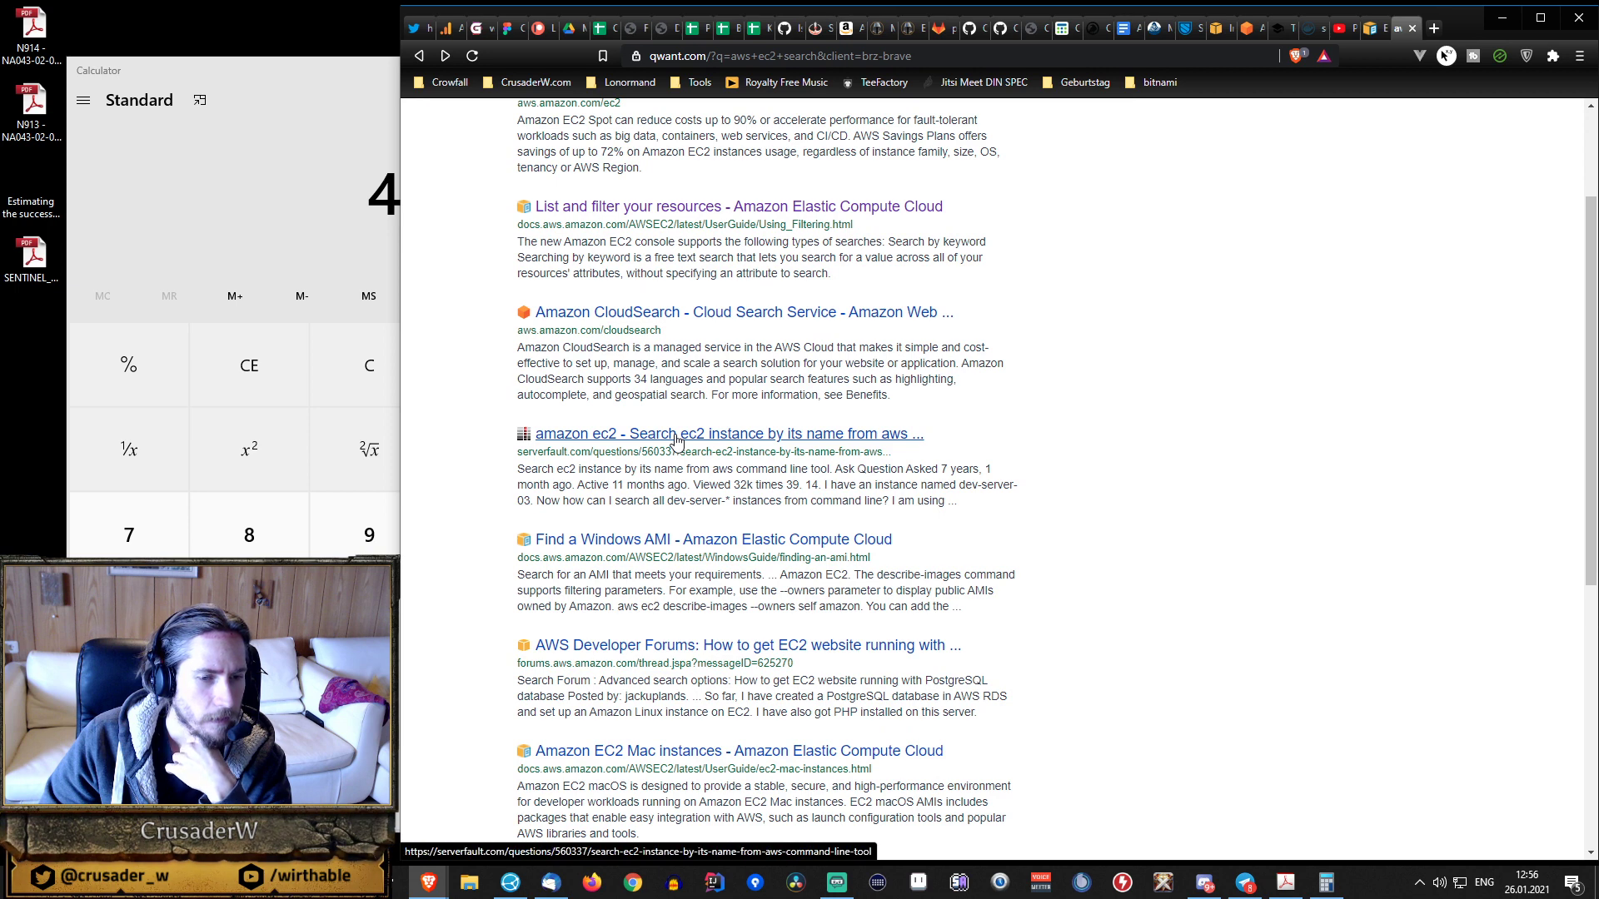
- Return to the EC2 on-demand prices and open the general AWS pricing information (AWS-Preise) in a new browser tab
scroll(676, 442, up, 3)
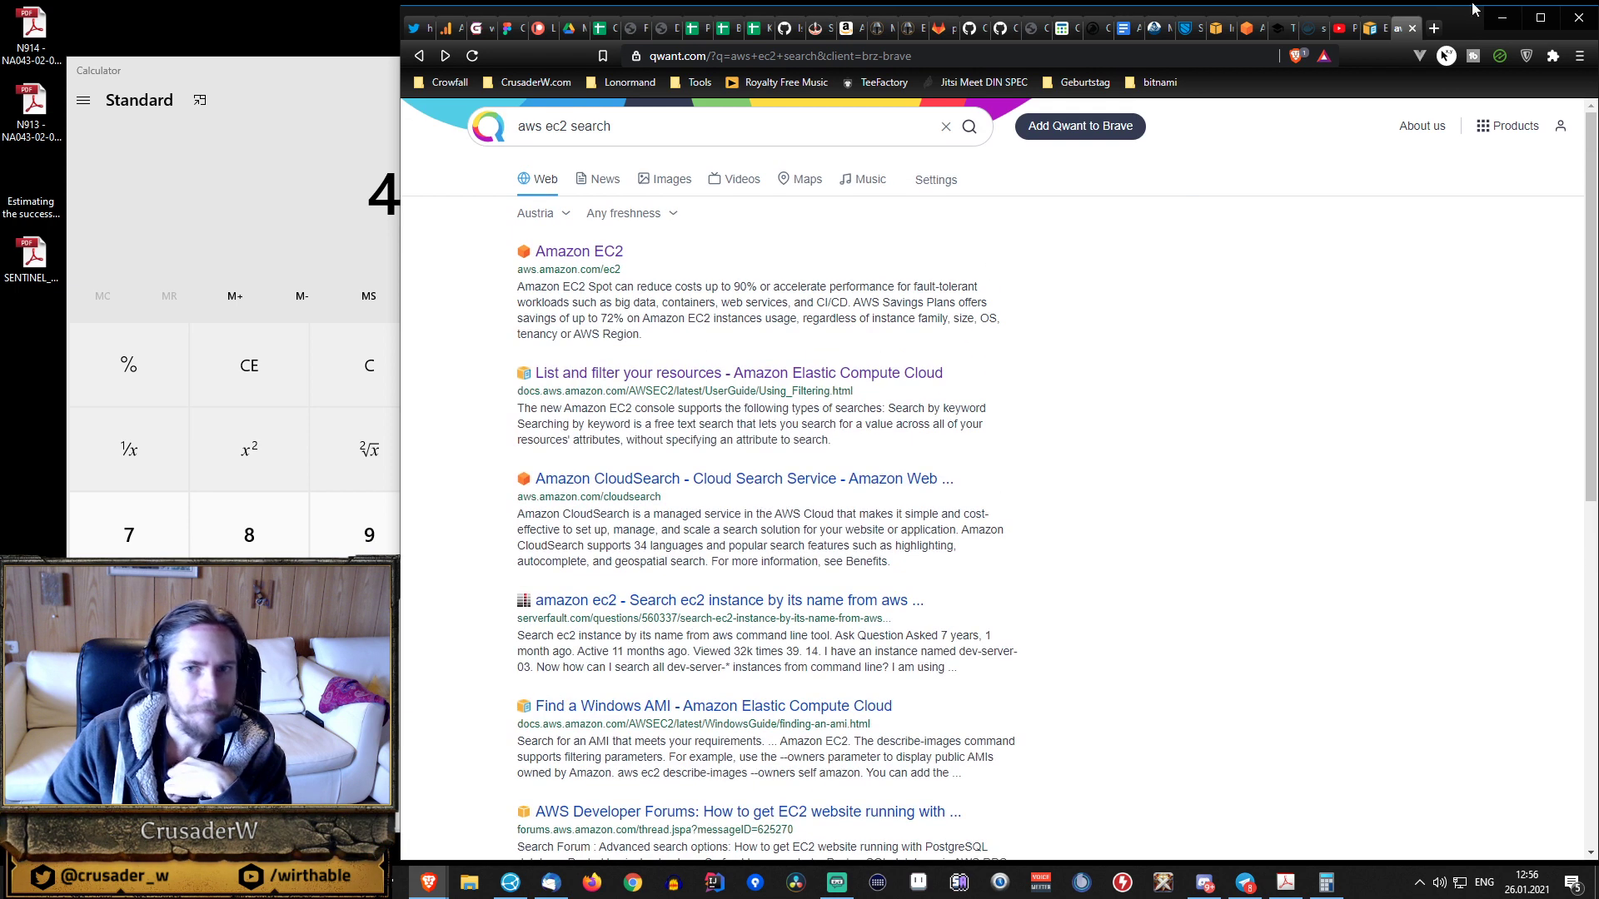
click(1255, 28)
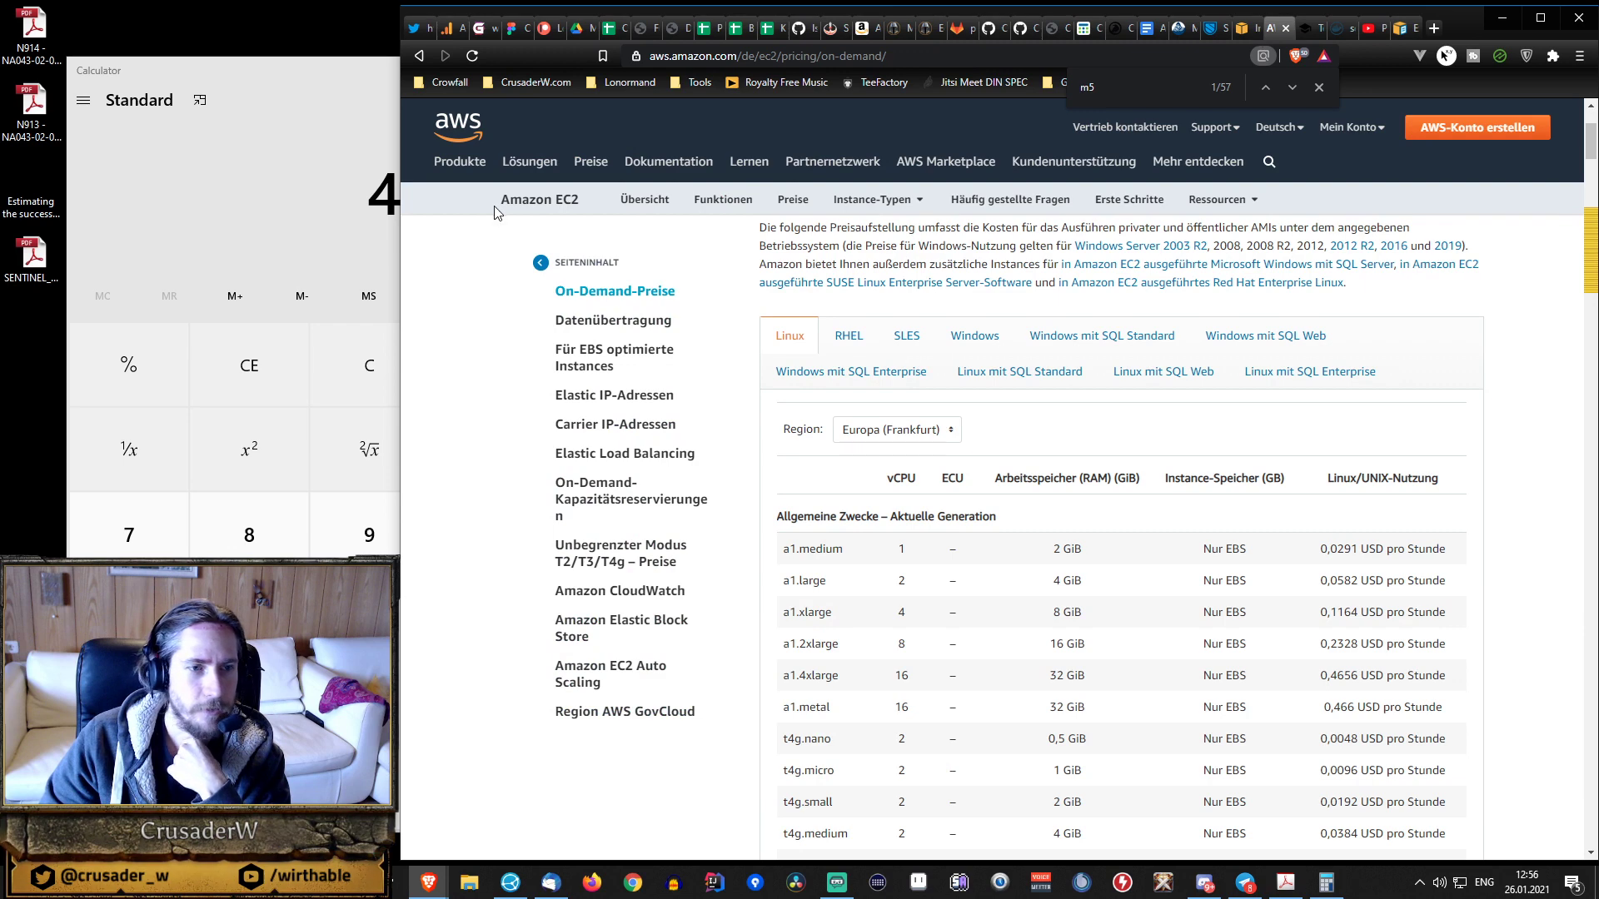
click(476, 162)
mouse_move(603, 166)
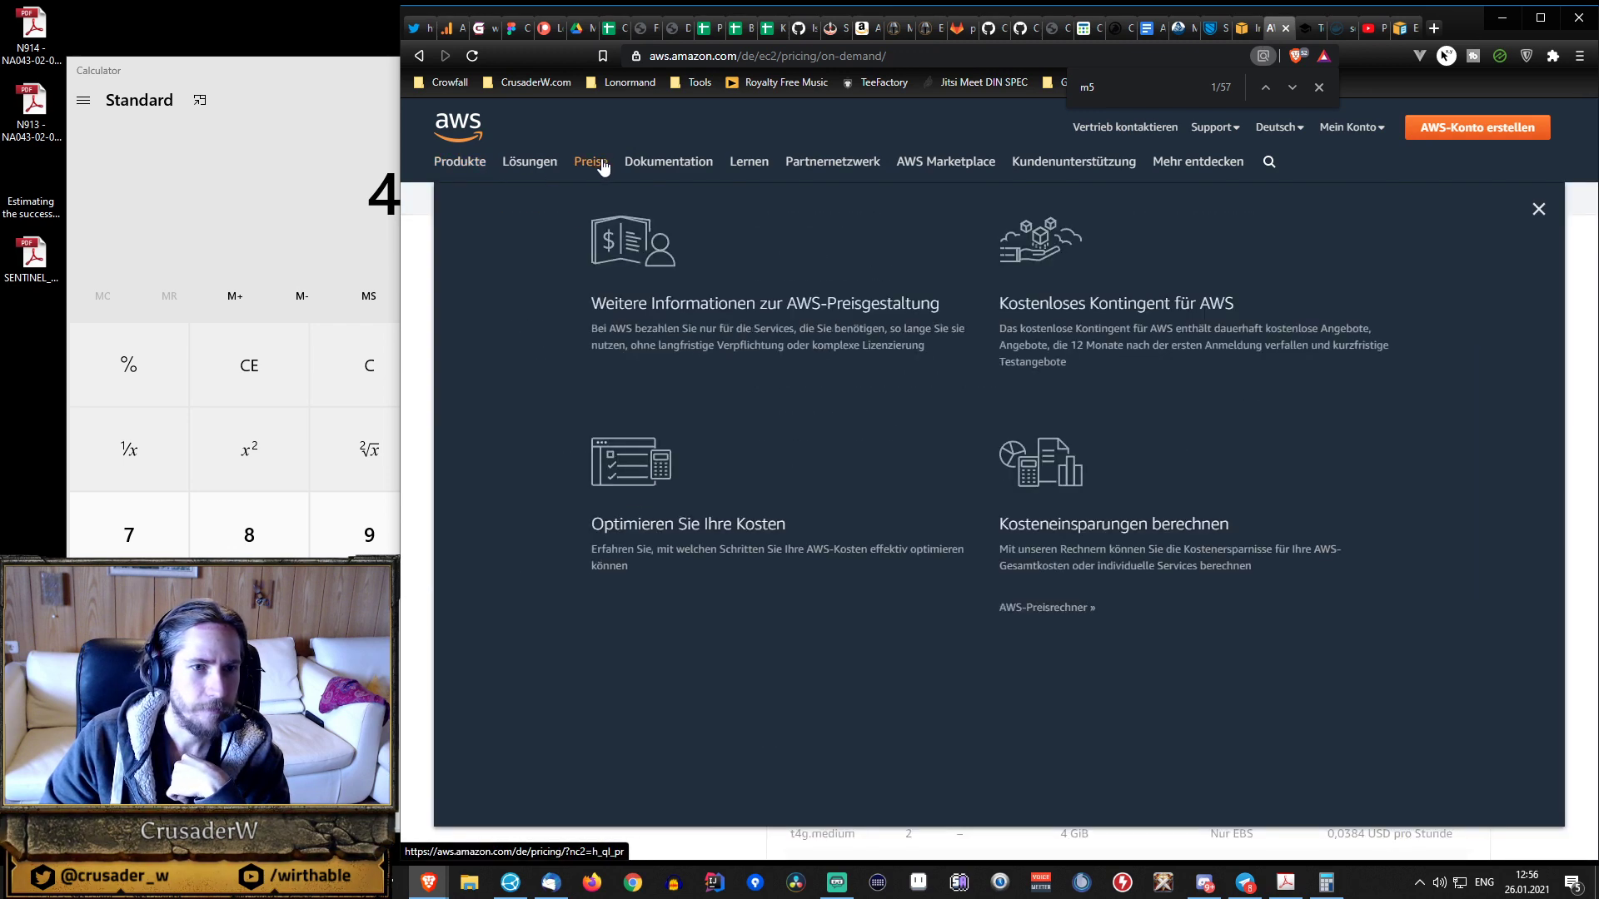
right_click(698, 313)
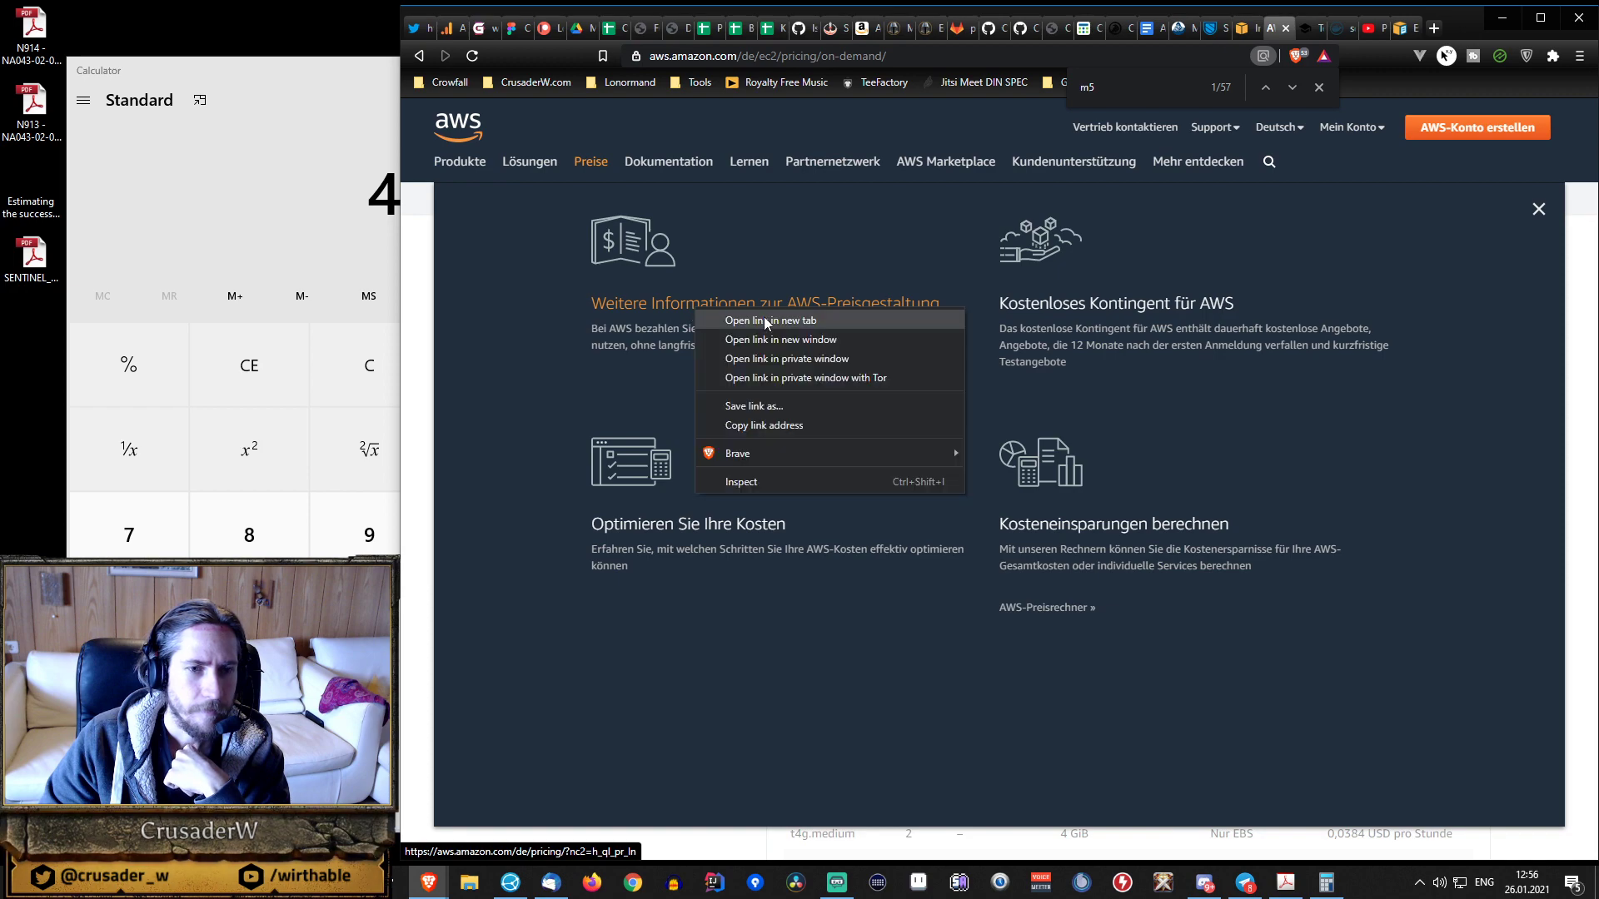
click(766, 321)
click(1283, 27)
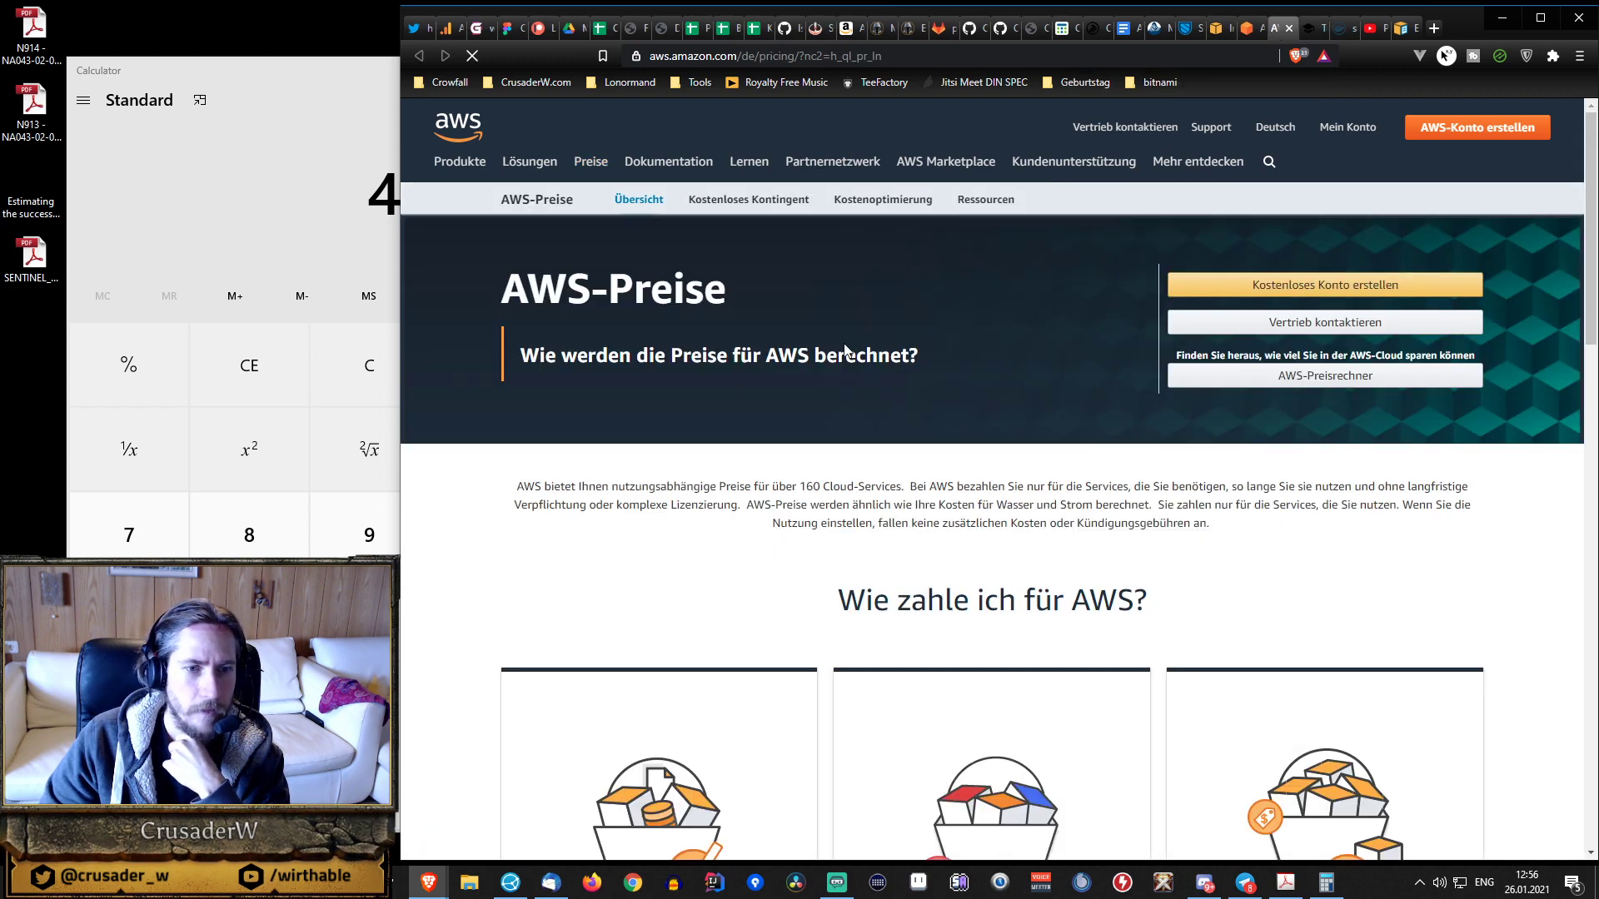
- Open the Amazon EC2 pricing page from the compute (Datenverarbeitung) category of the AWS service prices
scroll(837, 356, down, 5)
scroll(837, 357, down, 5)
click(650, 320)
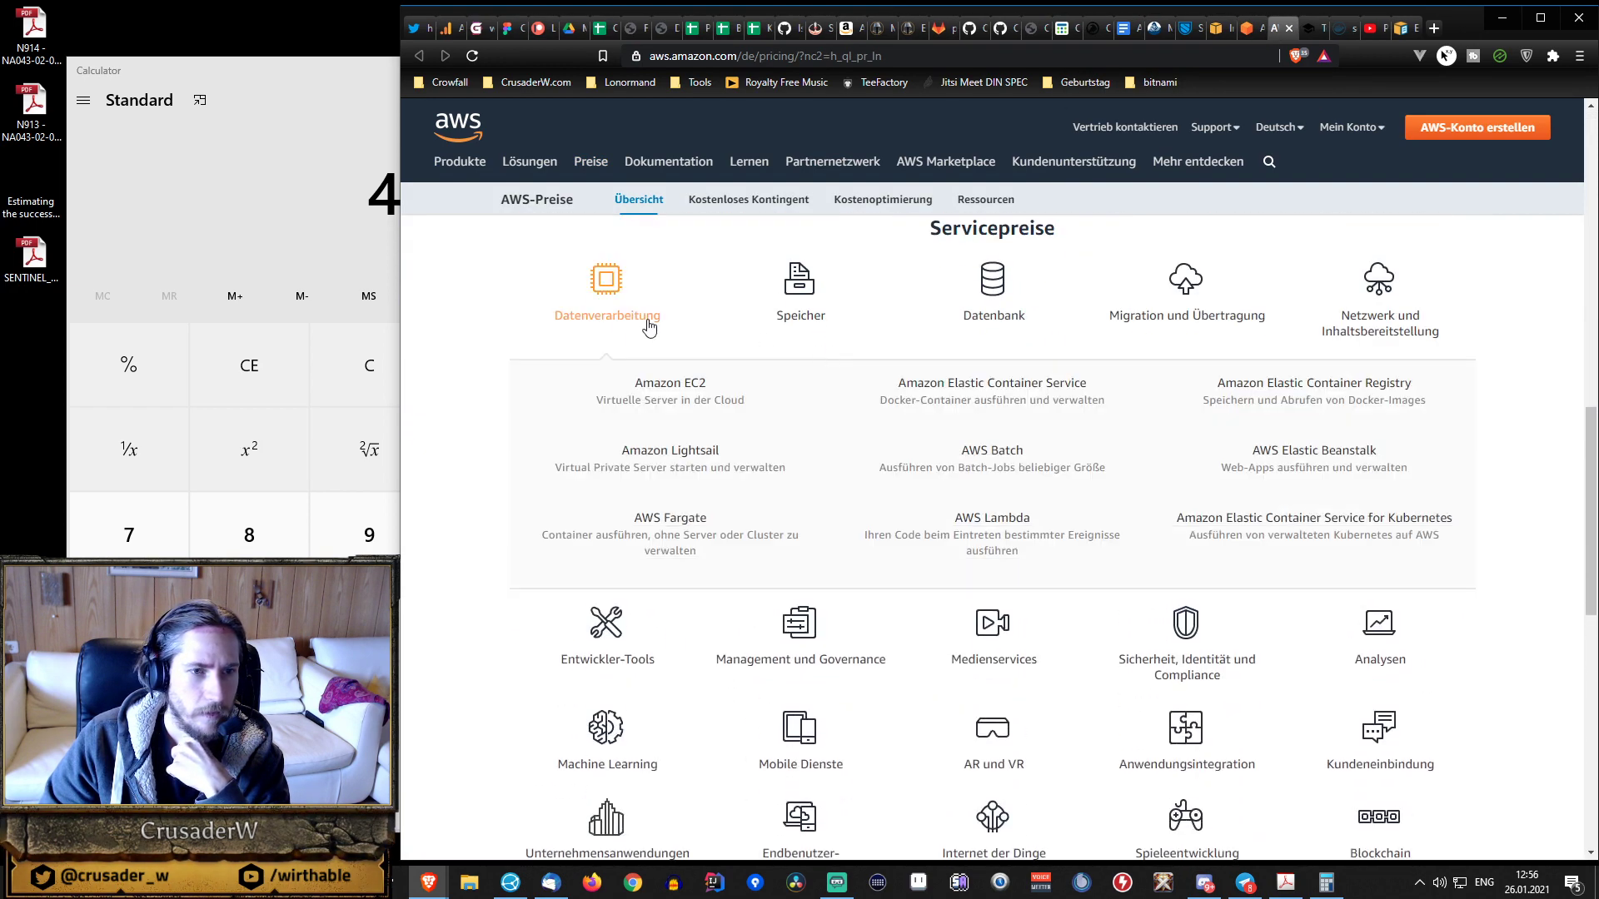
click(680, 386)
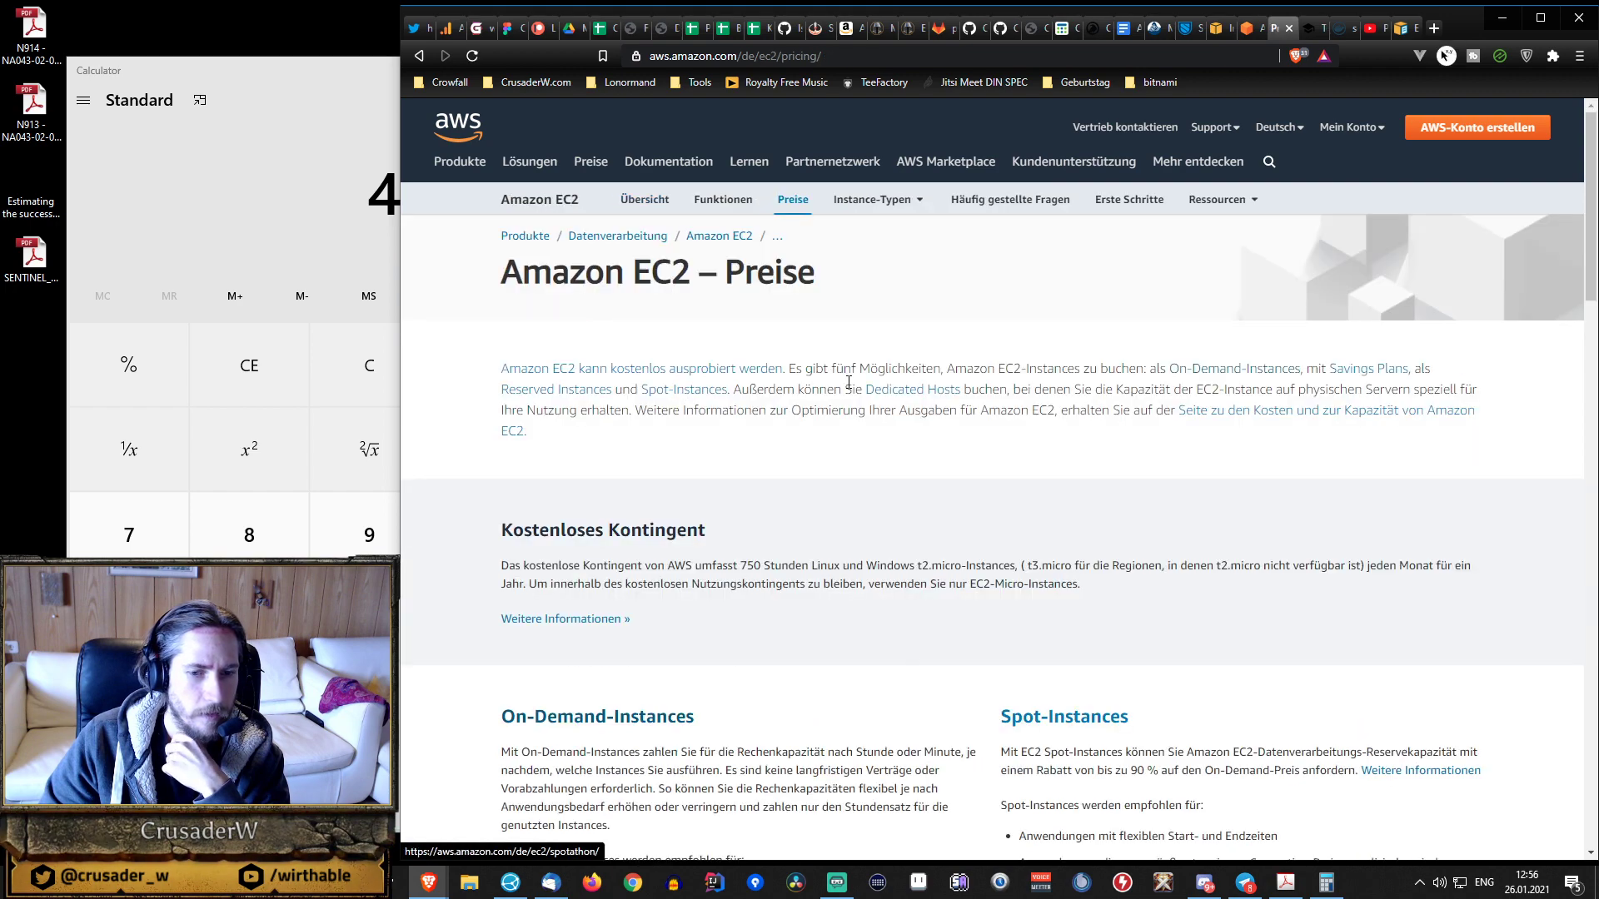
- Look over the EC2 purchasing options, from On-Demand to Dedicated Hosts, and open the on-demand prices
scroll(848, 383, down, 4)
scroll(849, 388, up, 3)
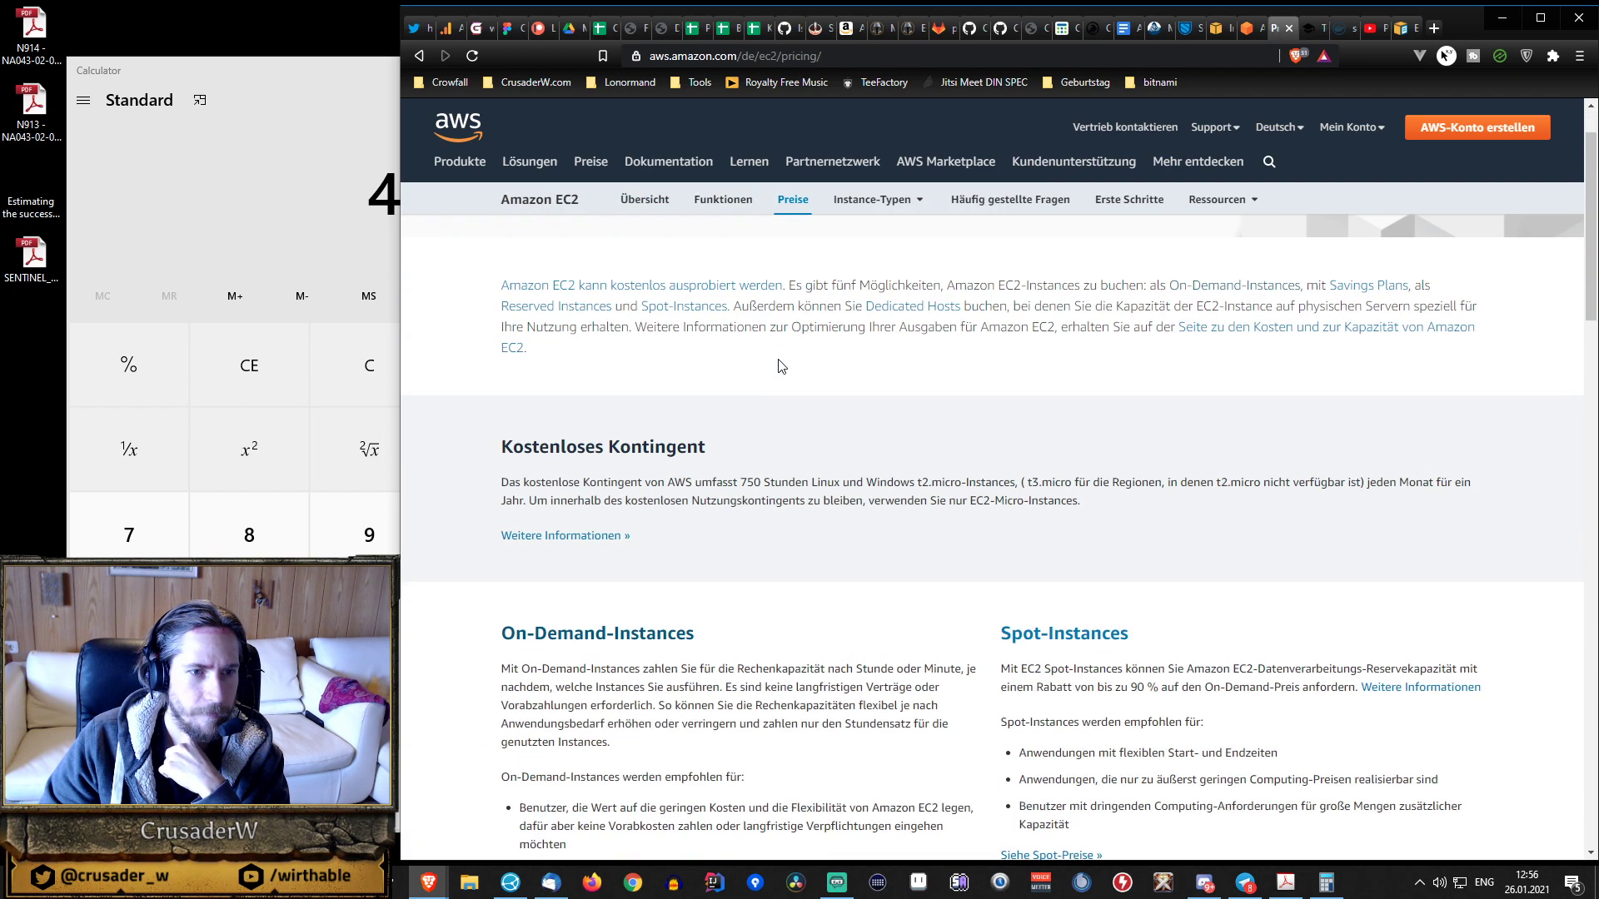
scroll(849, 406, down, 5)
scroll(842, 400, down, 6)
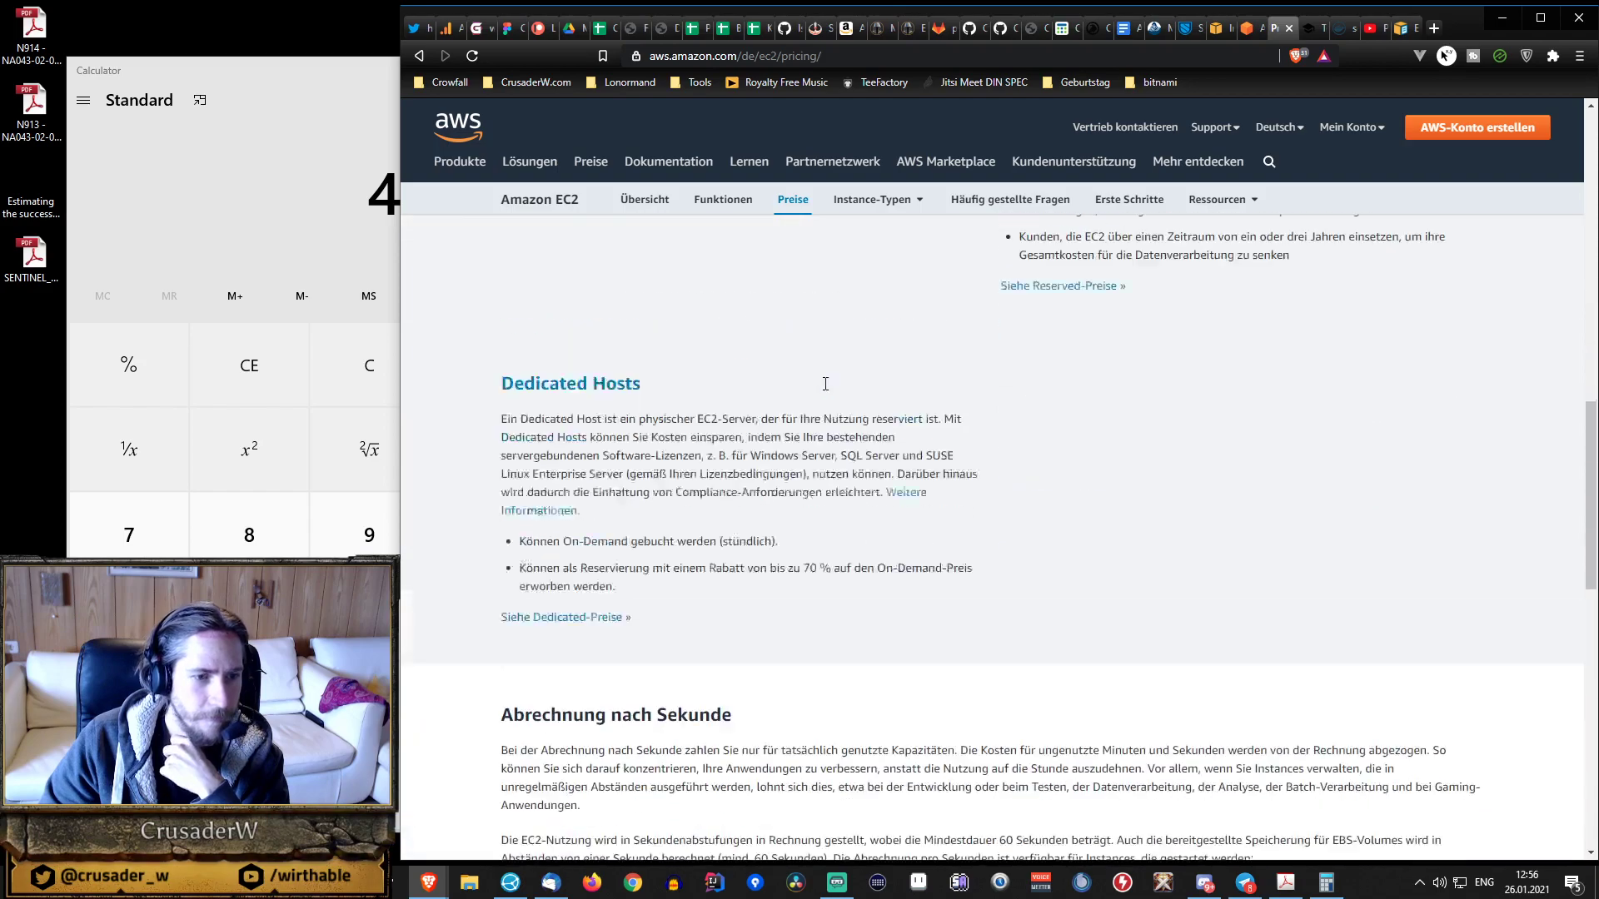
scroll(824, 382, up, 10)
scroll(611, 616, down, 3)
click(571, 617)
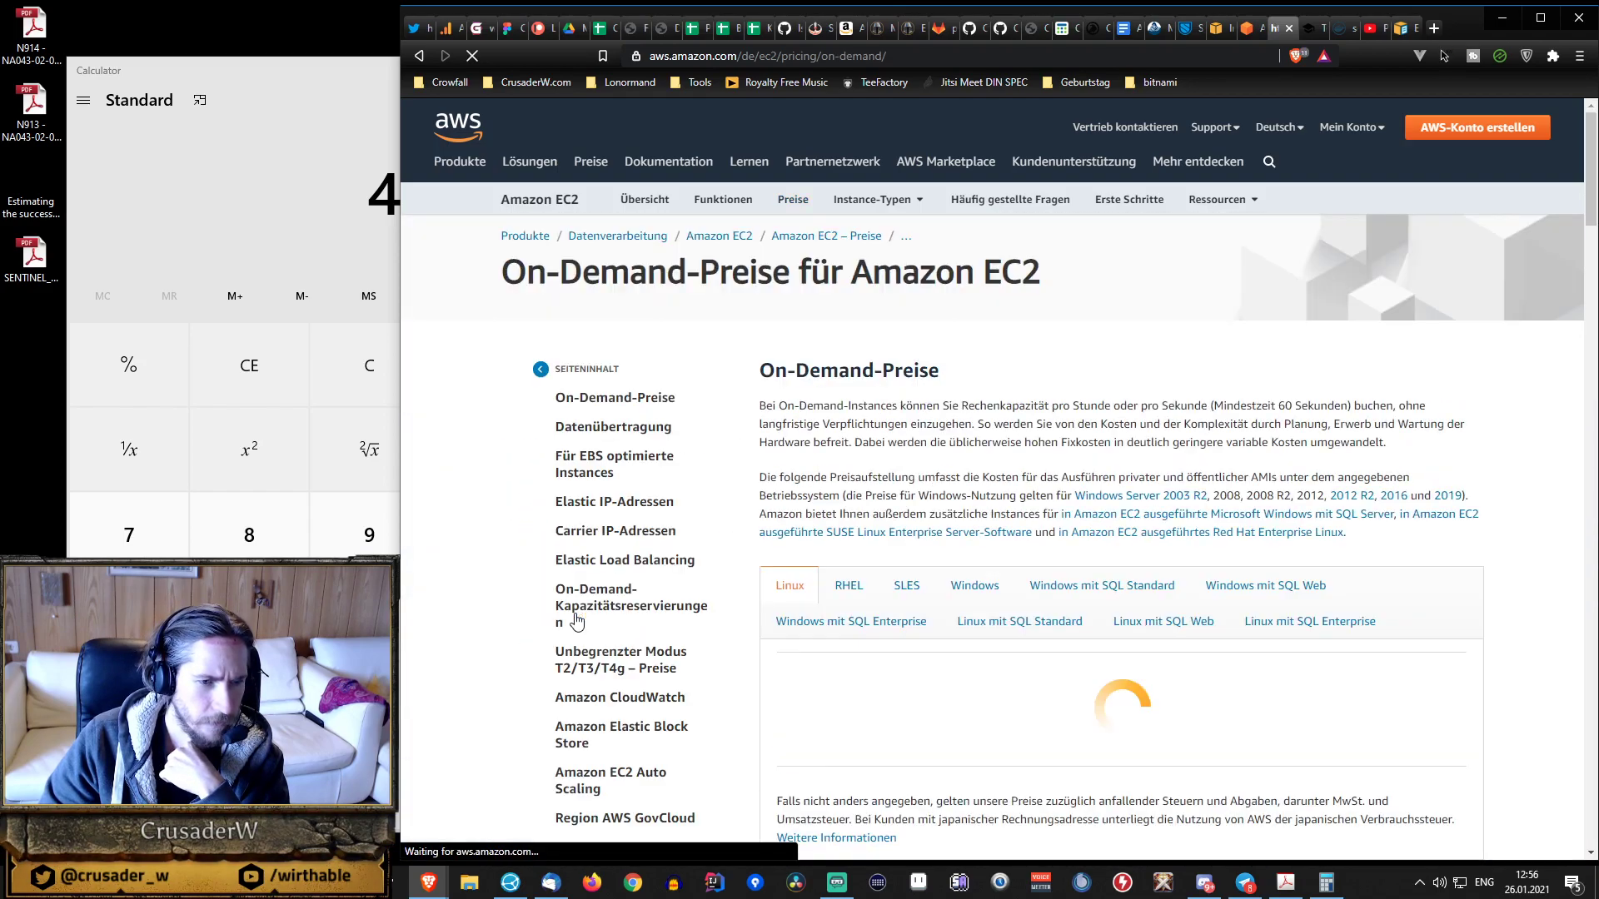
- Check the Linux on-demand price list for Europa (Frankfurt) with a page search for "m5"
scroll(899, 425, down, 3)
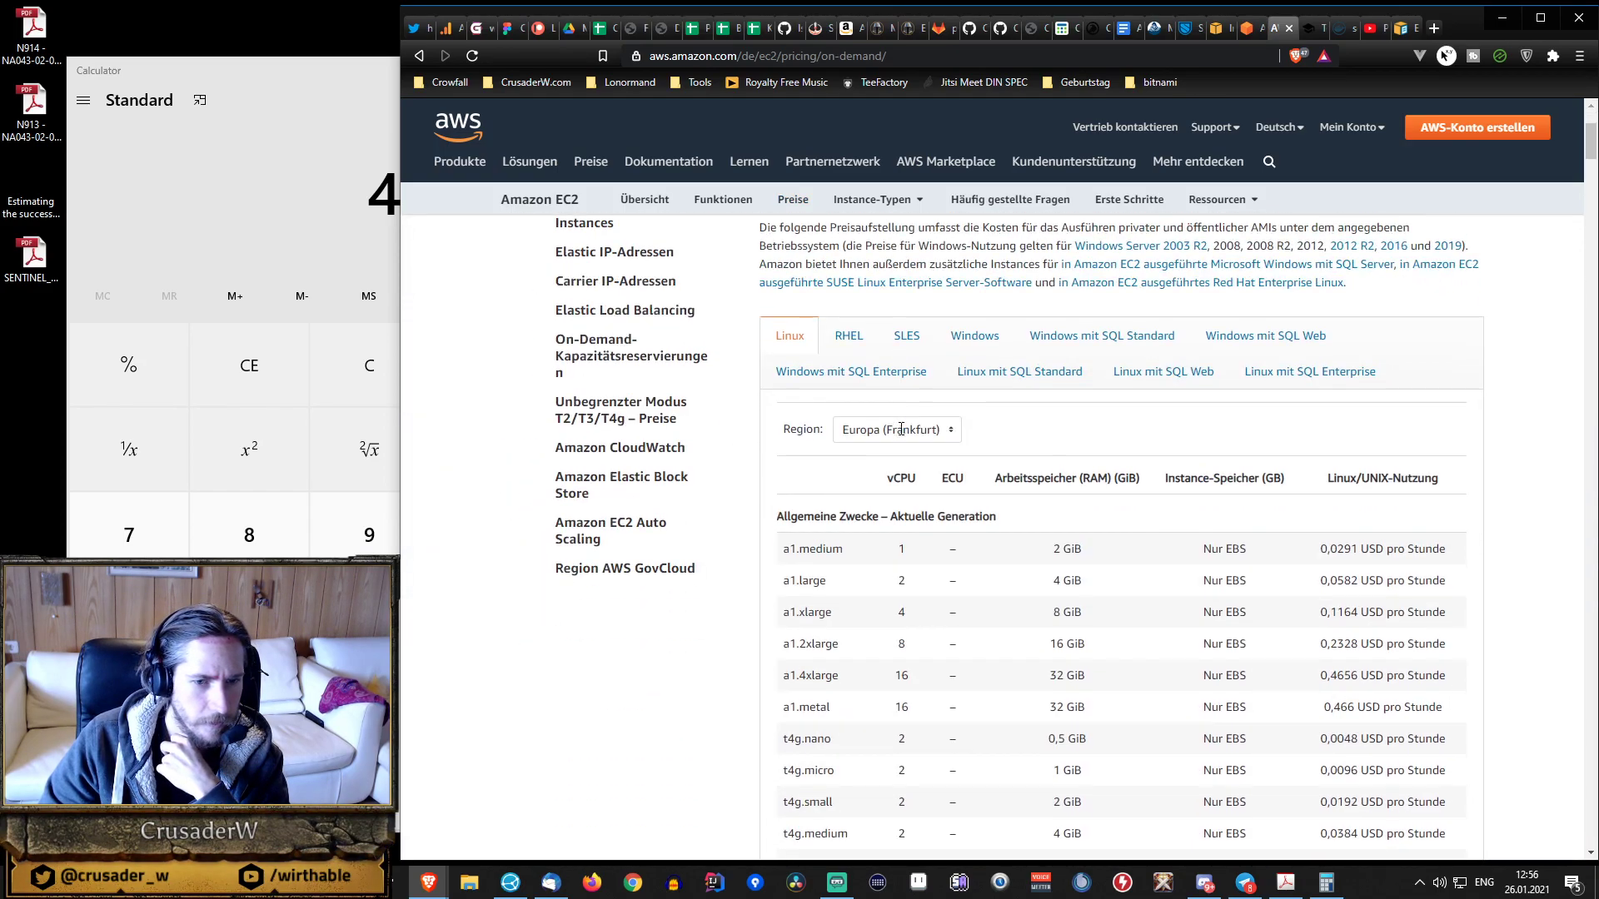
key(ctrl+f)
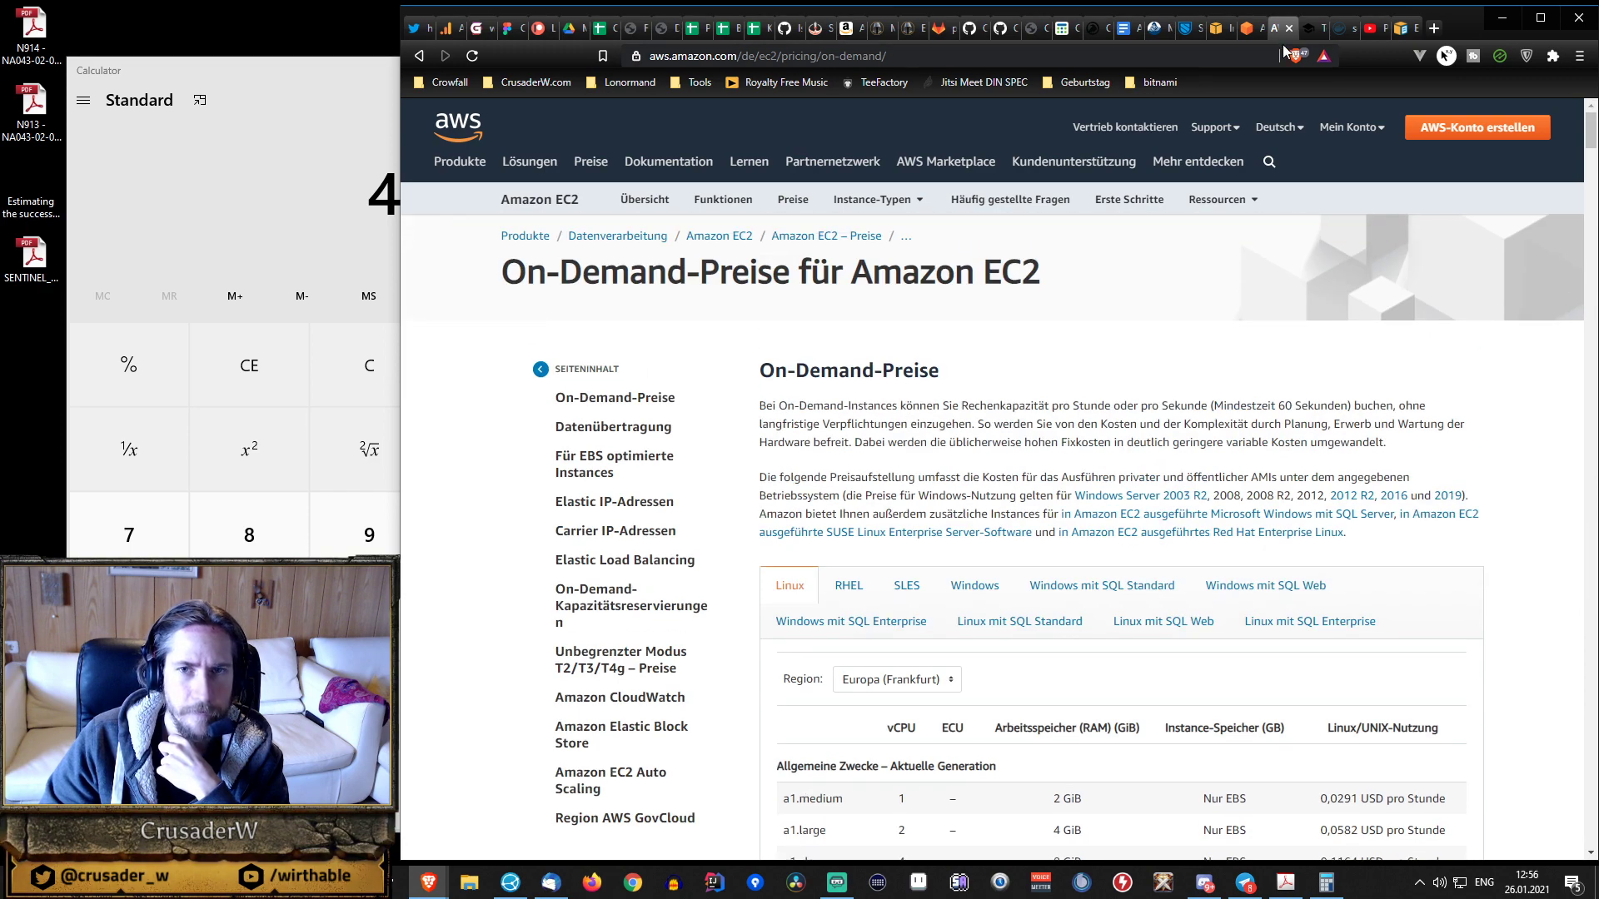
text(m5)
scroll(893, 423, up, 2)
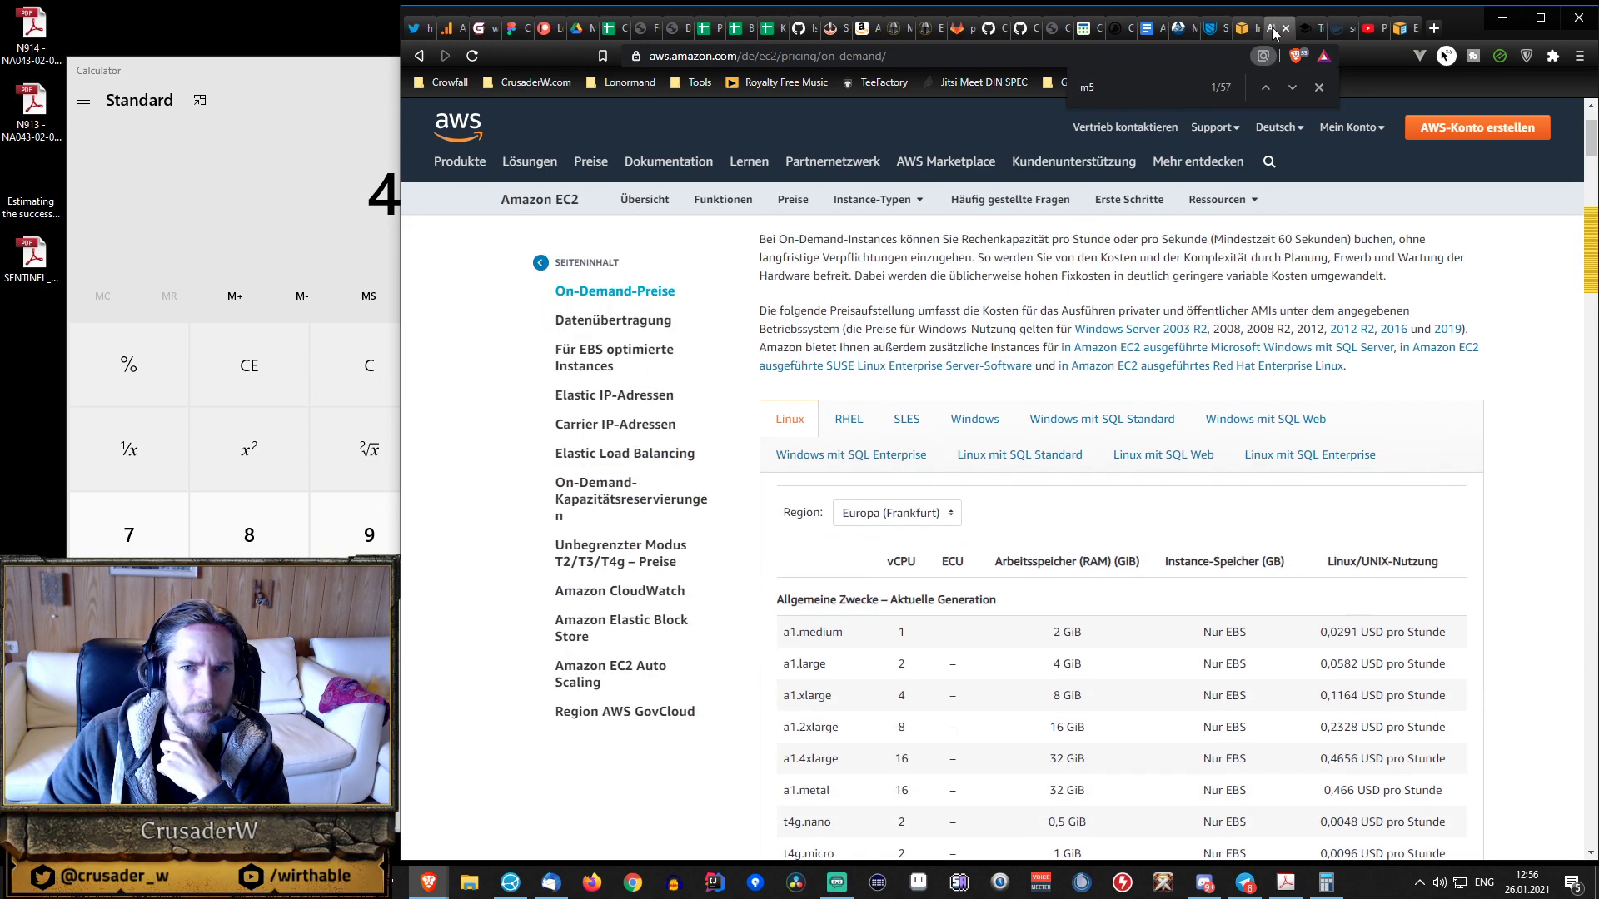
scroll(894, 423, up, 2)
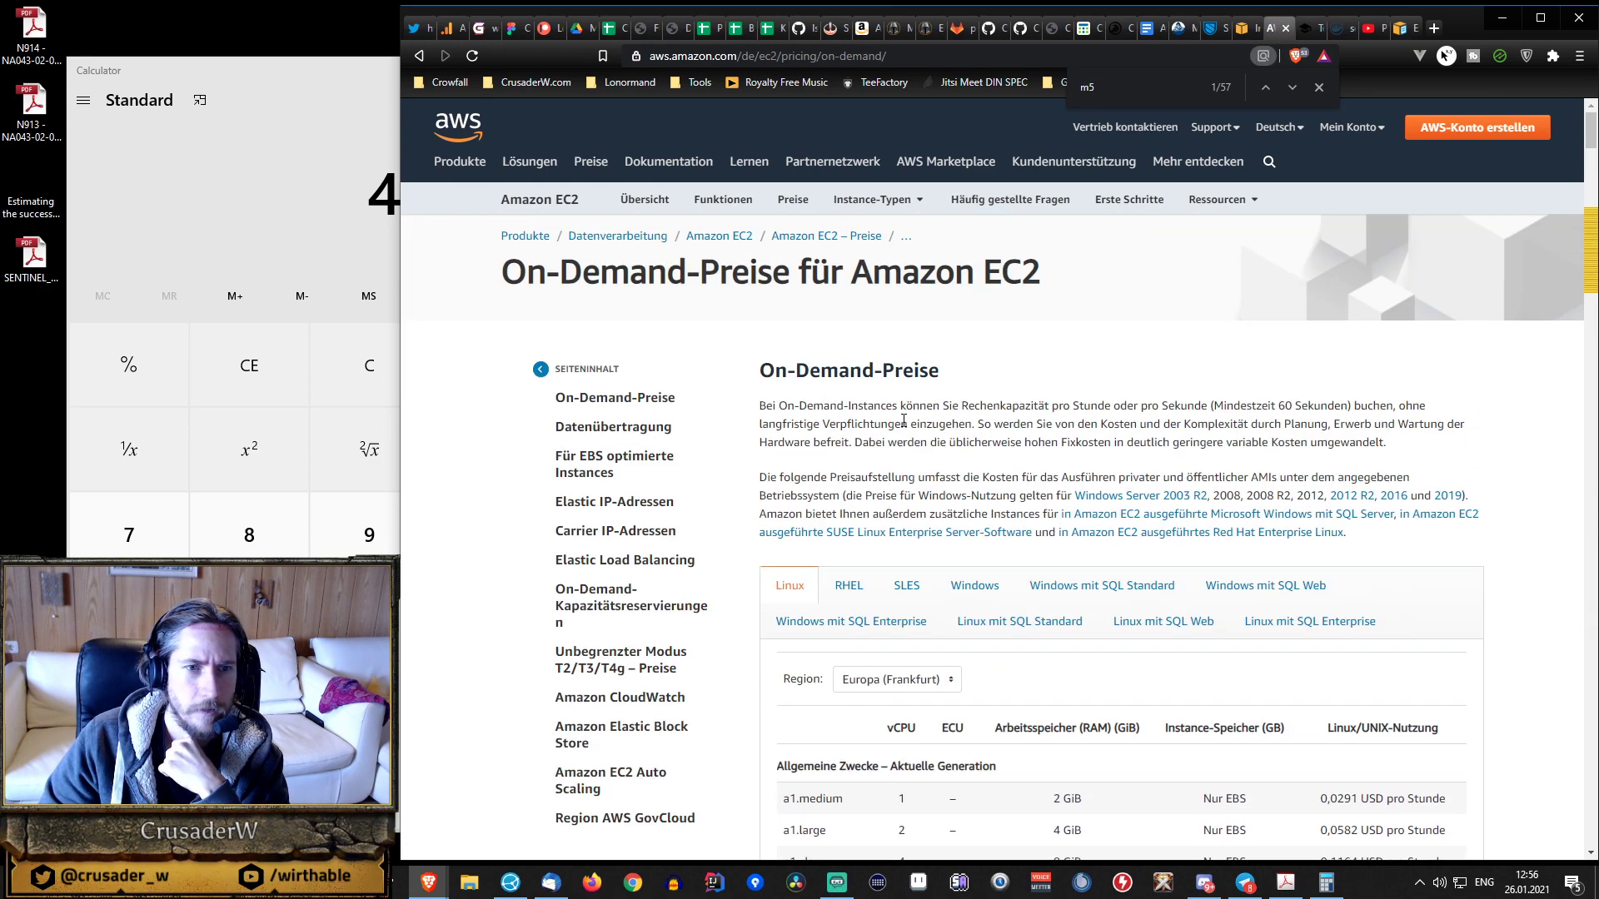
- Open the Amazon EC2 overview page and look through its features, case studies and news for instance information
click(751, 243)
scroll(846, 518, down, 15)
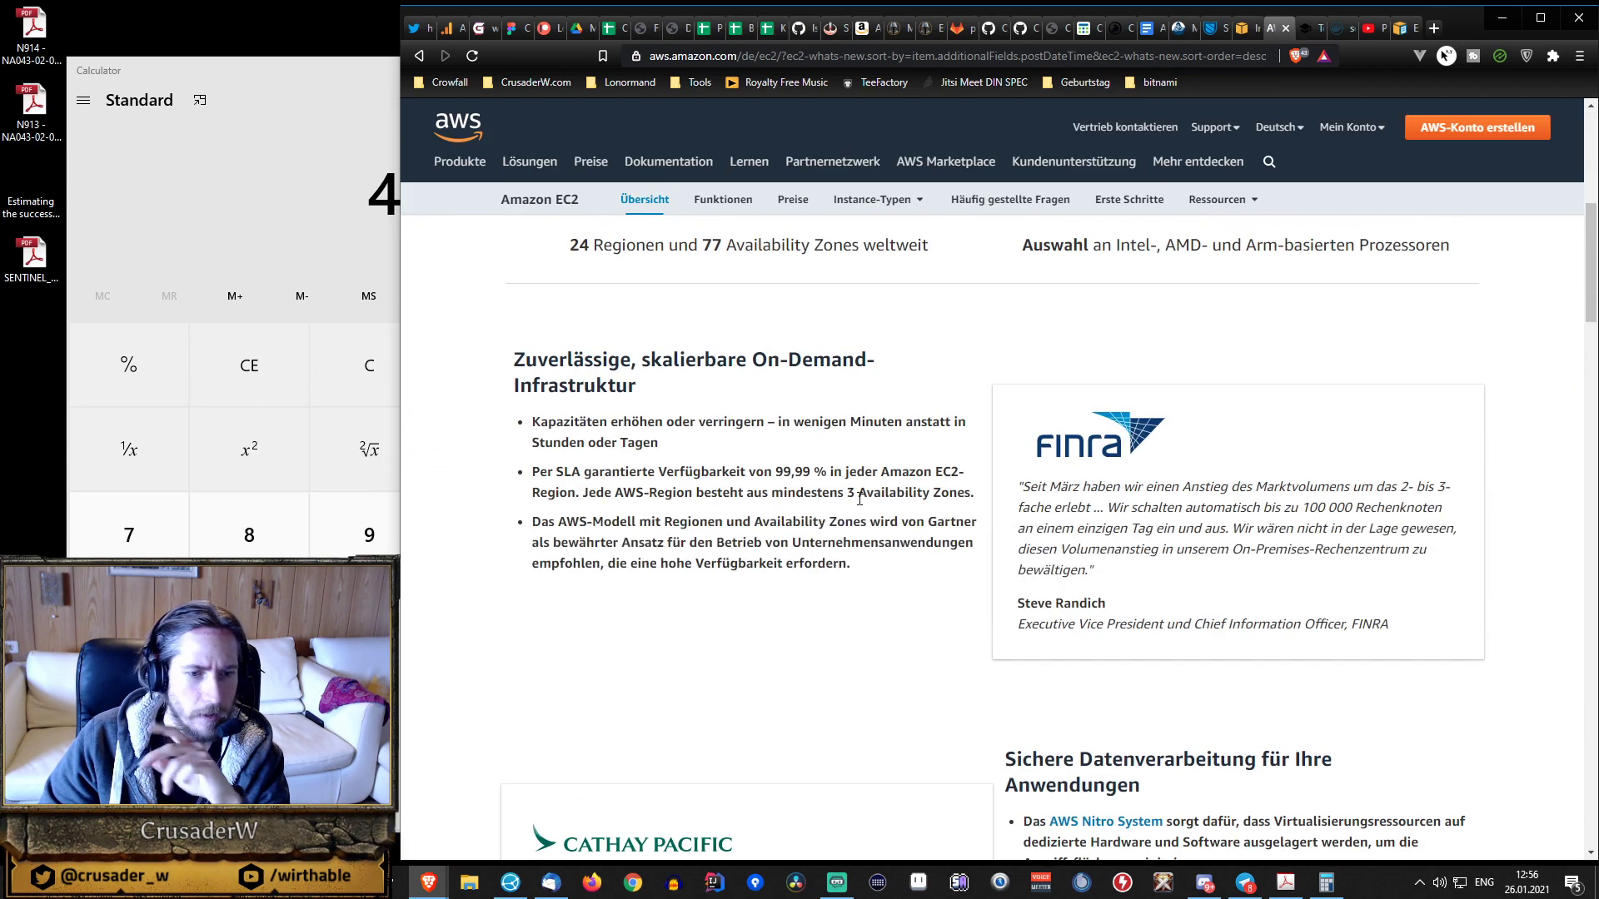
scroll(860, 500, down, 20)
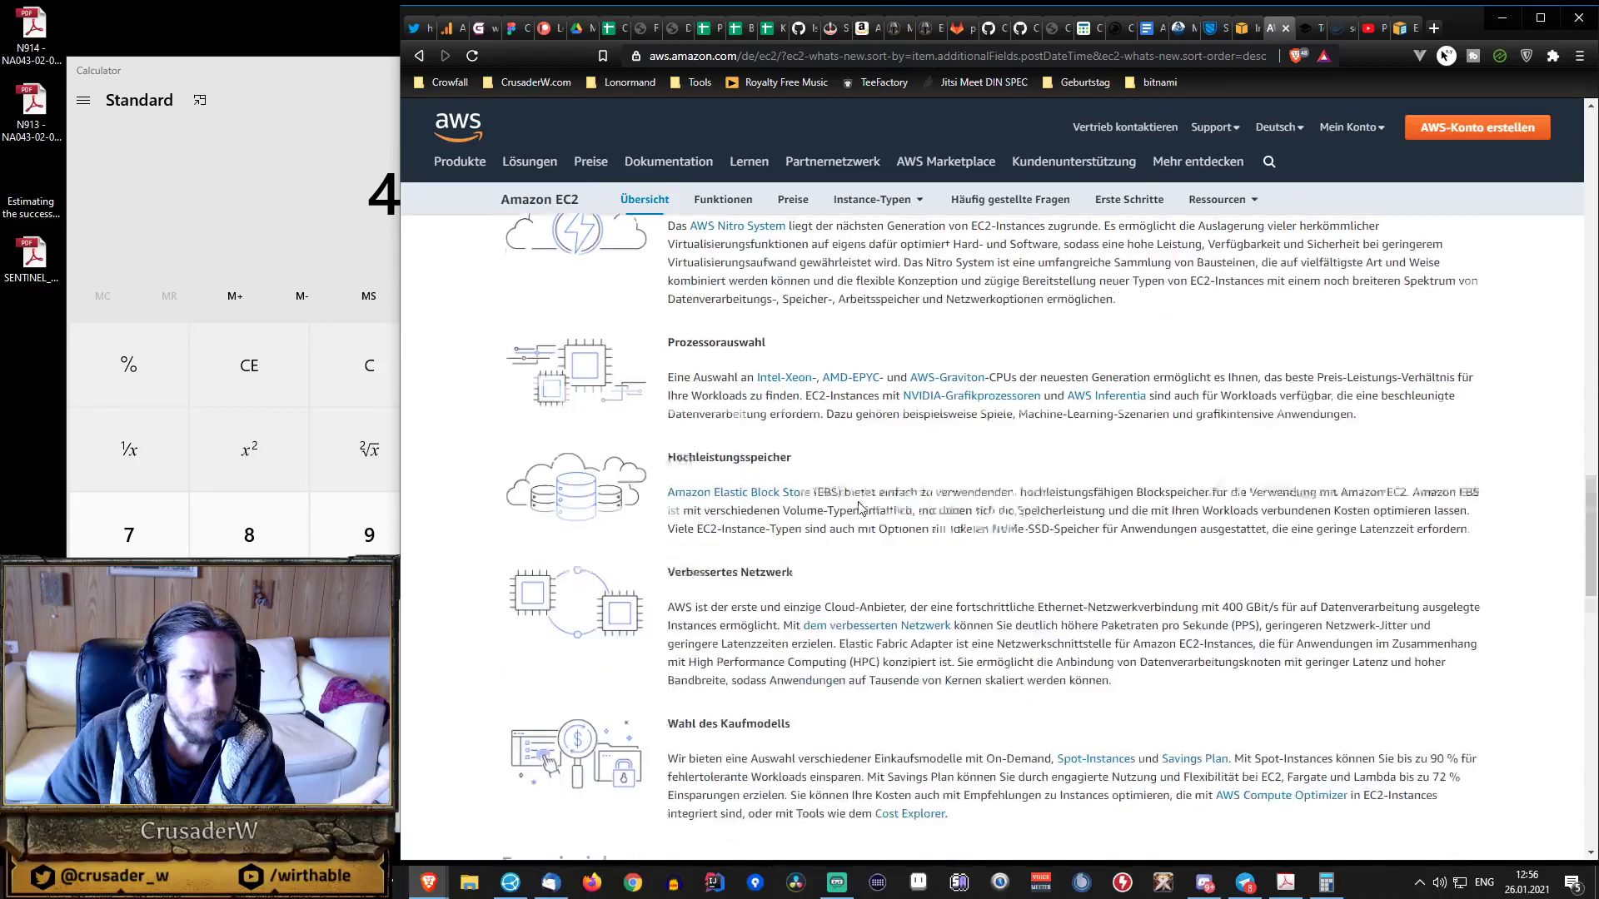
scroll(861, 511, down, 5)
scroll(861, 512, up, 5)
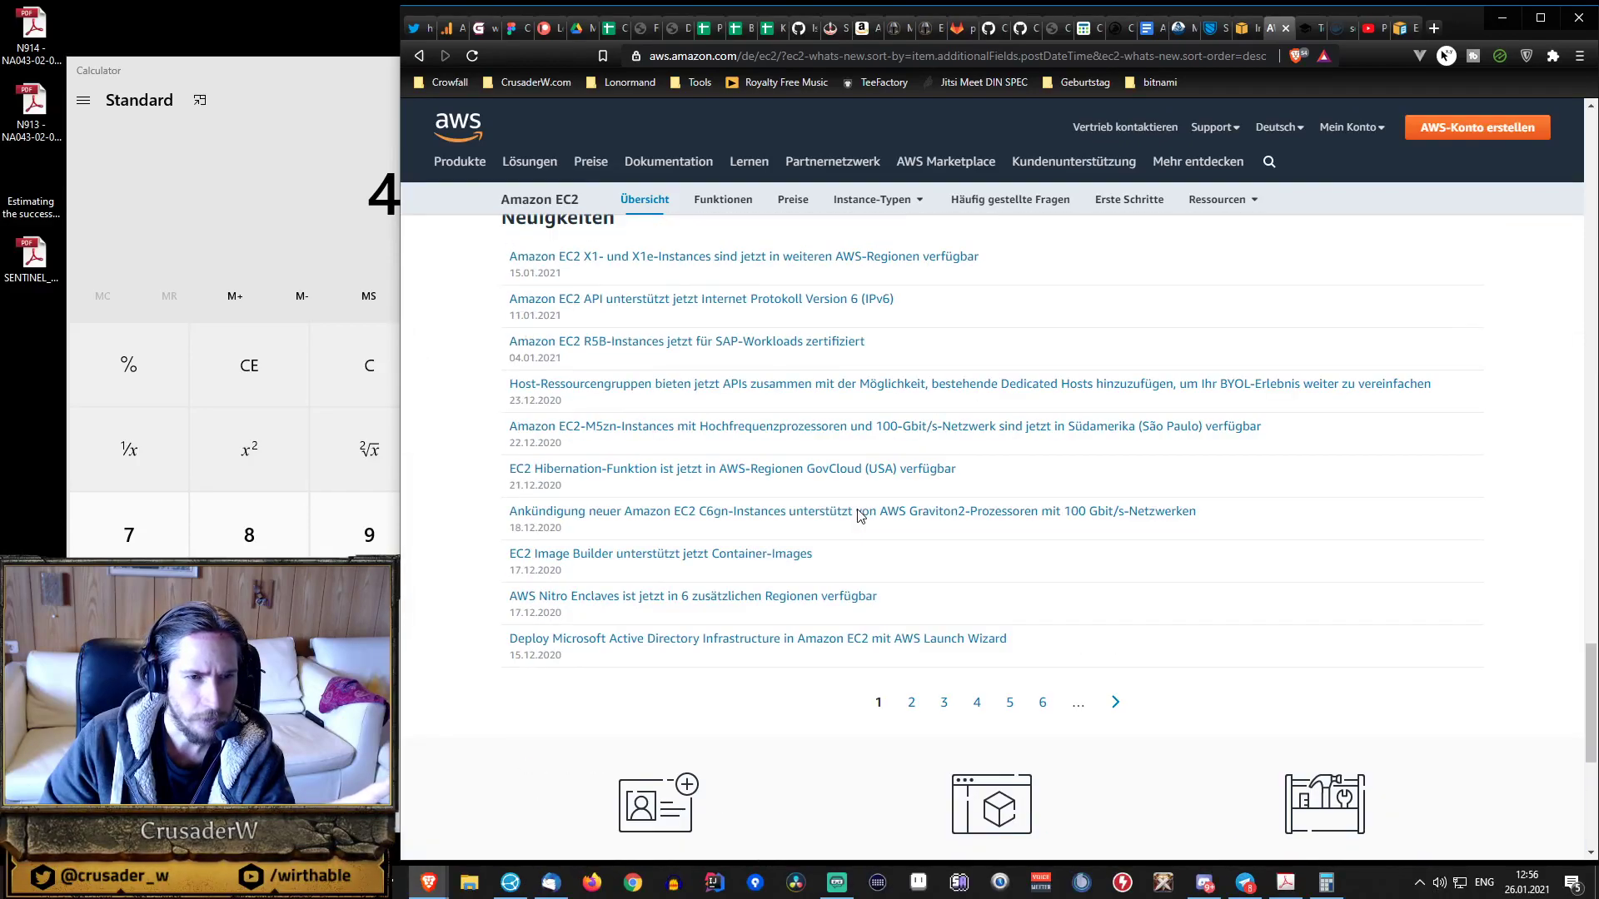
scroll(859, 517, up, 18)
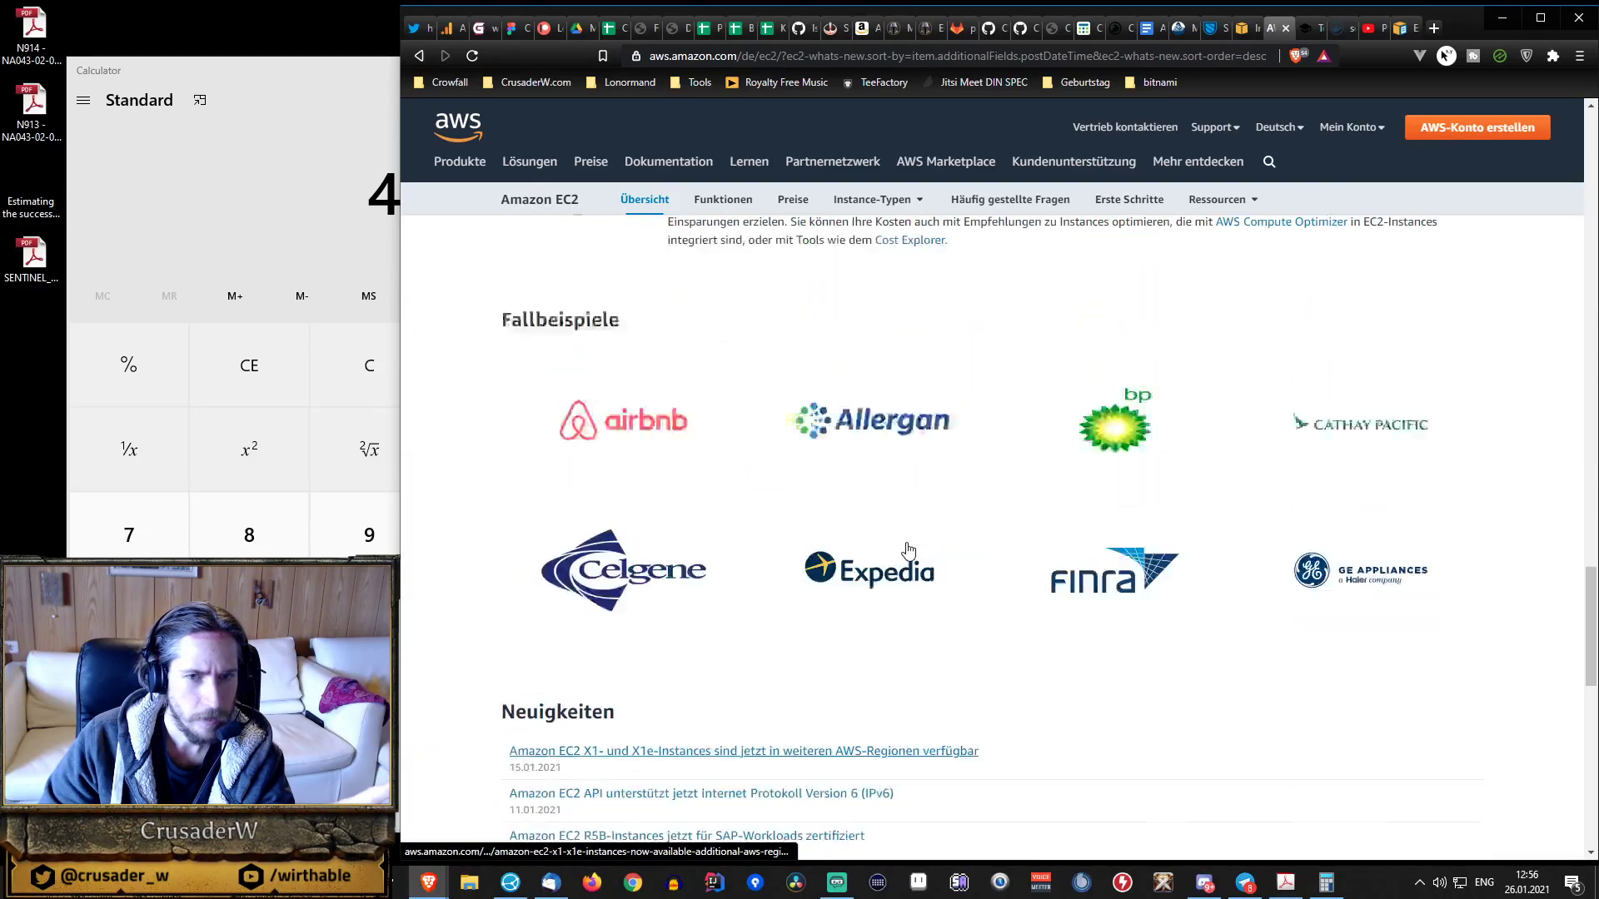
scroll(924, 560, up, 10)
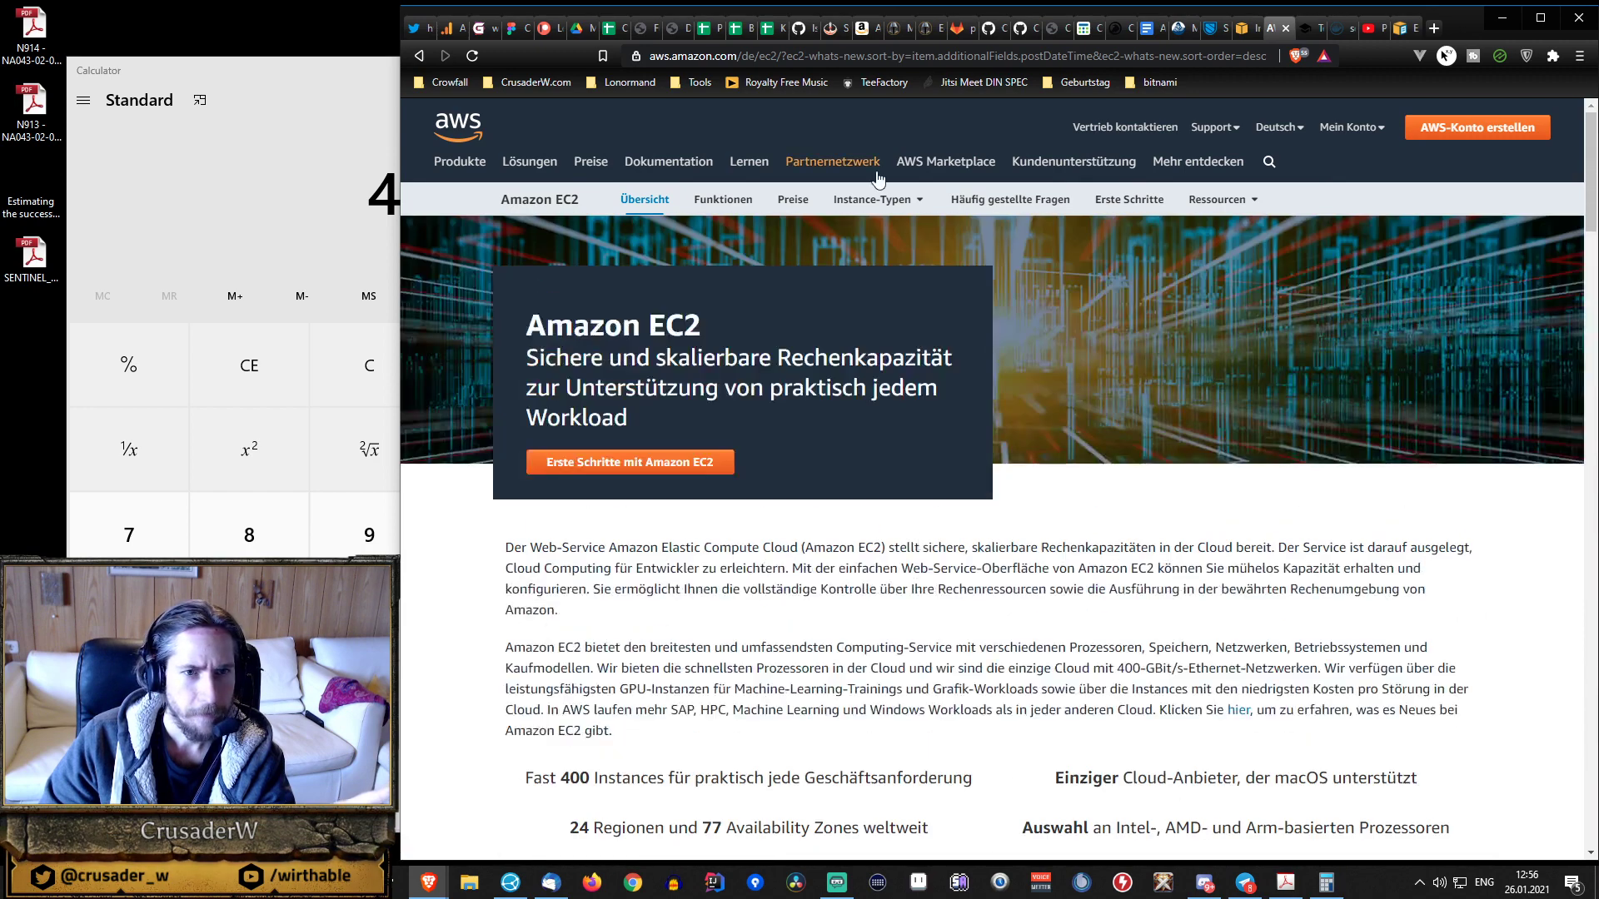
- Open the EC2 instance type details and show the A1 family under general purpose (Allgemeine Zwecke)
mouse_move(886, 204)
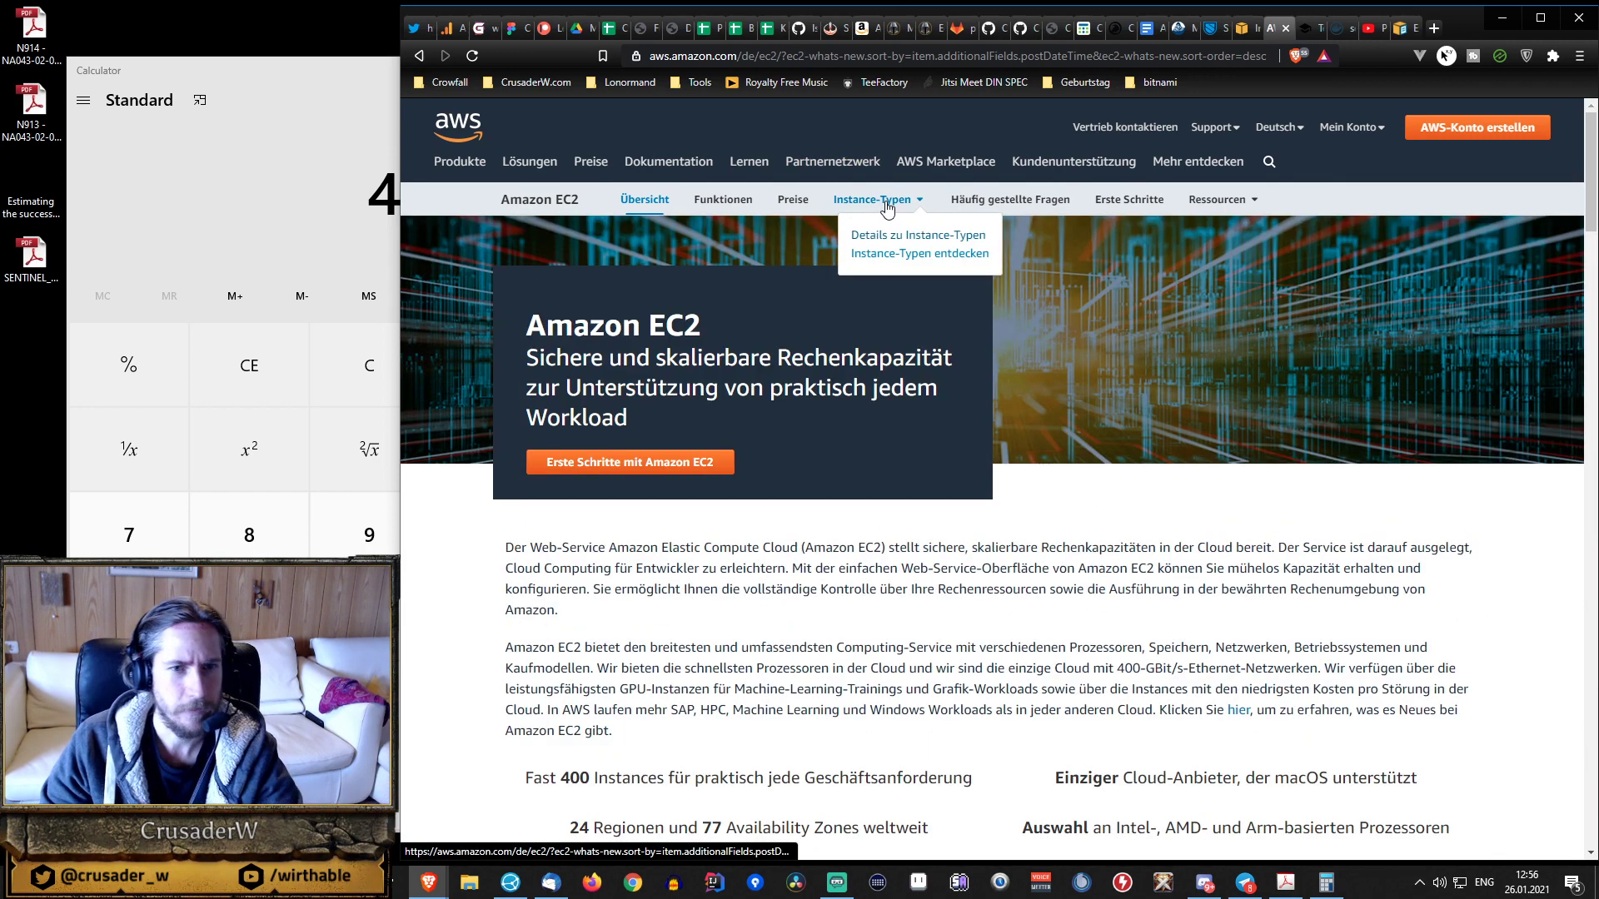
click(898, 240)
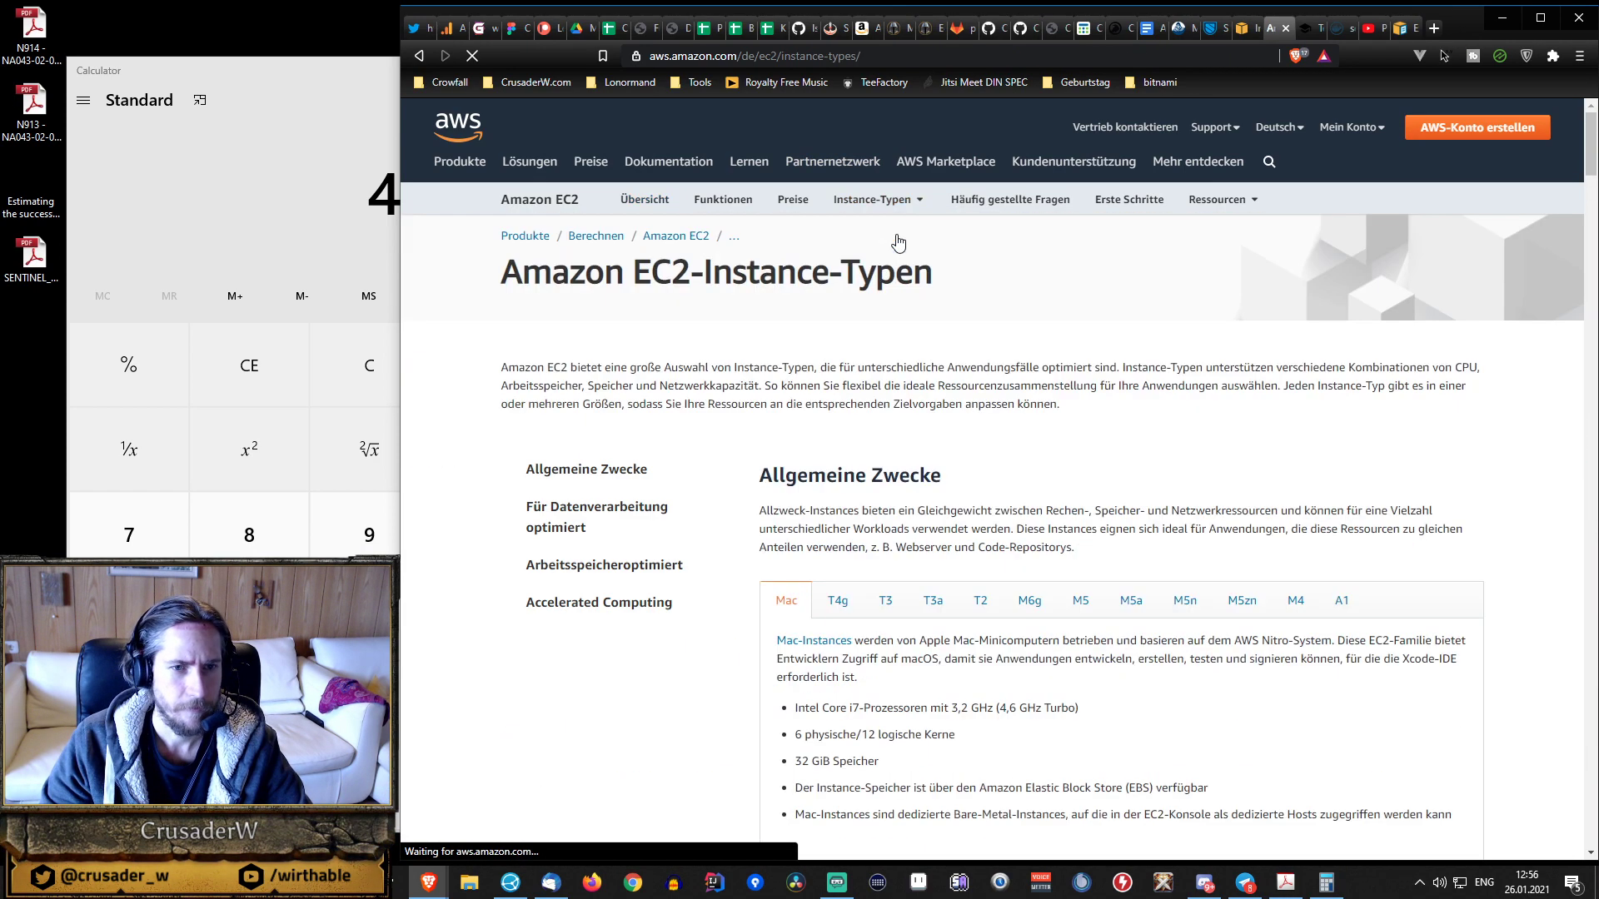
scroll(851, 564, down, 1)
scroll(851, 564, down, 6)
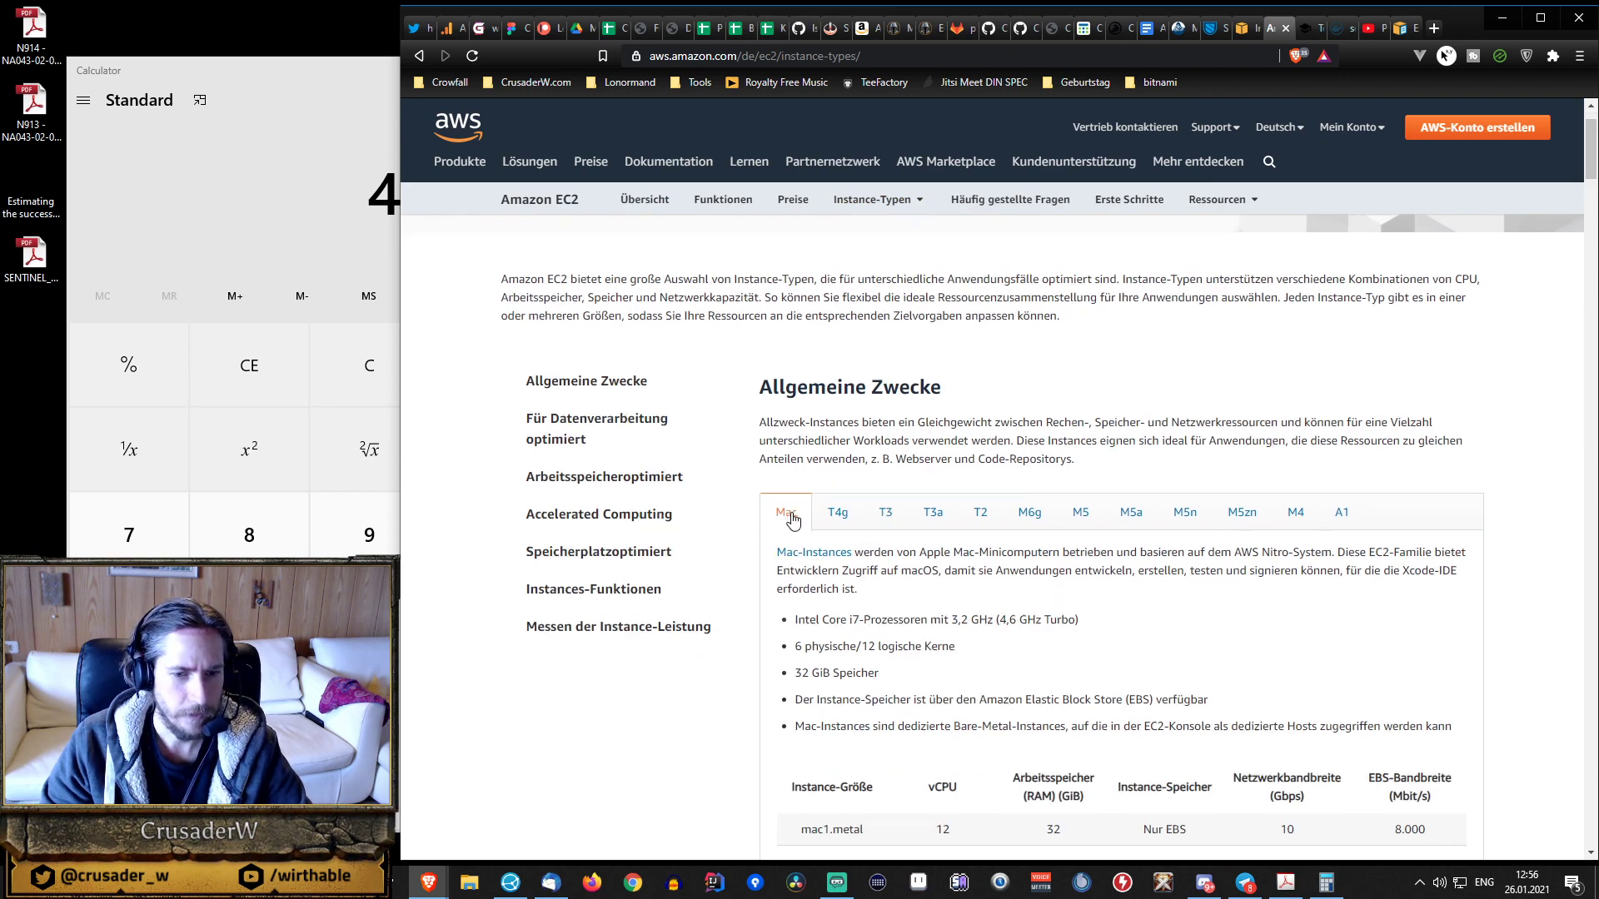
scroll(789, 523, up, 4)
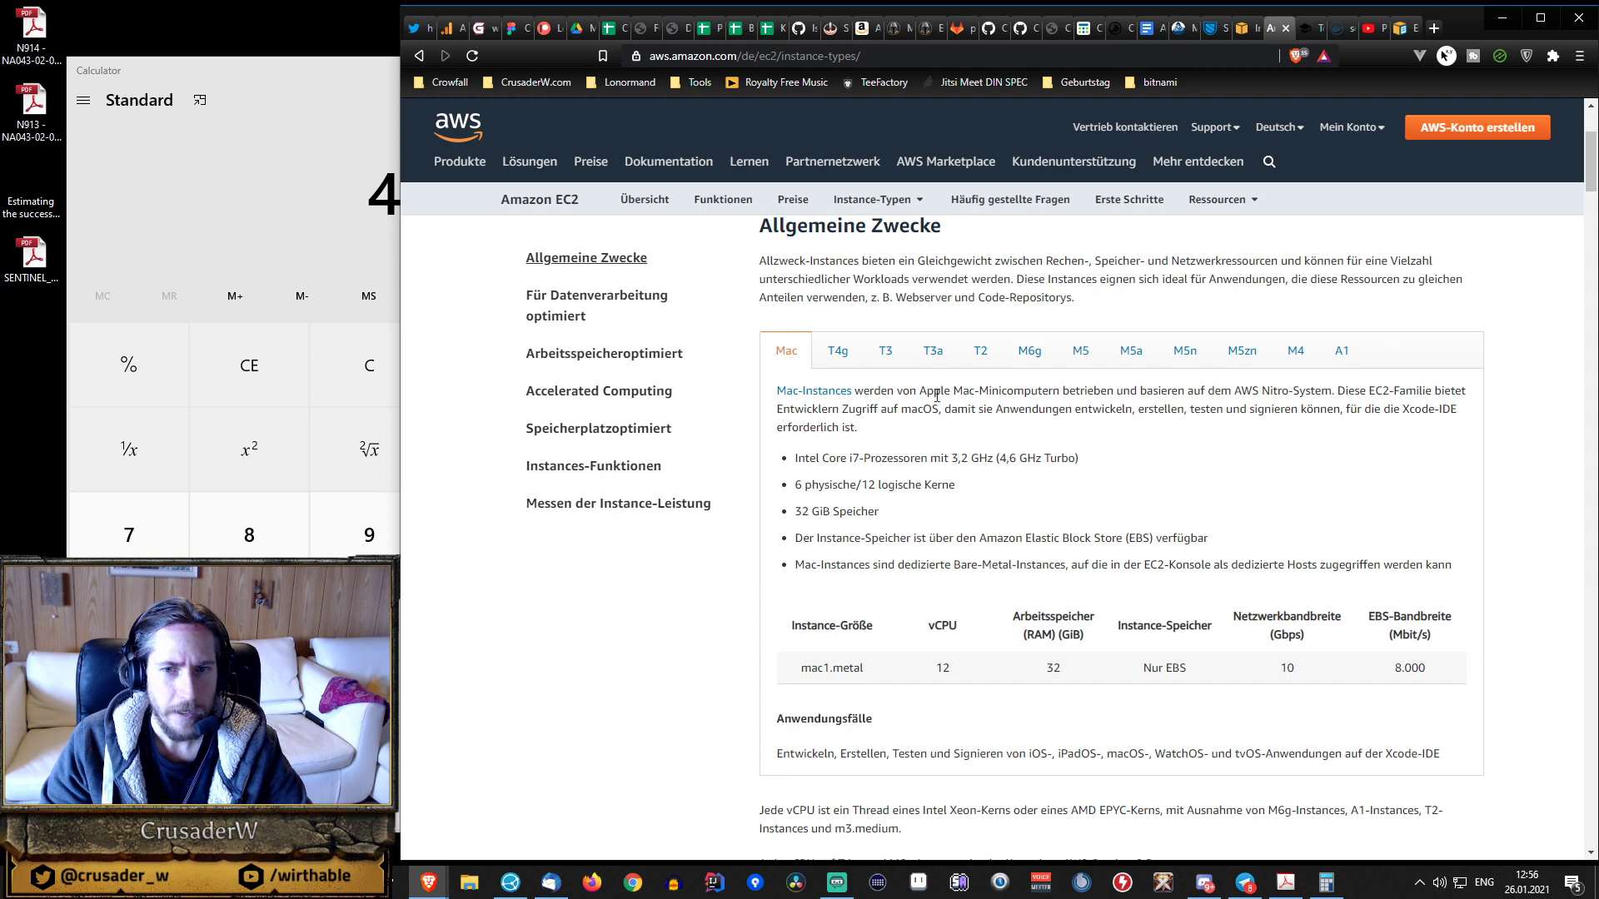
click(1349, 353)
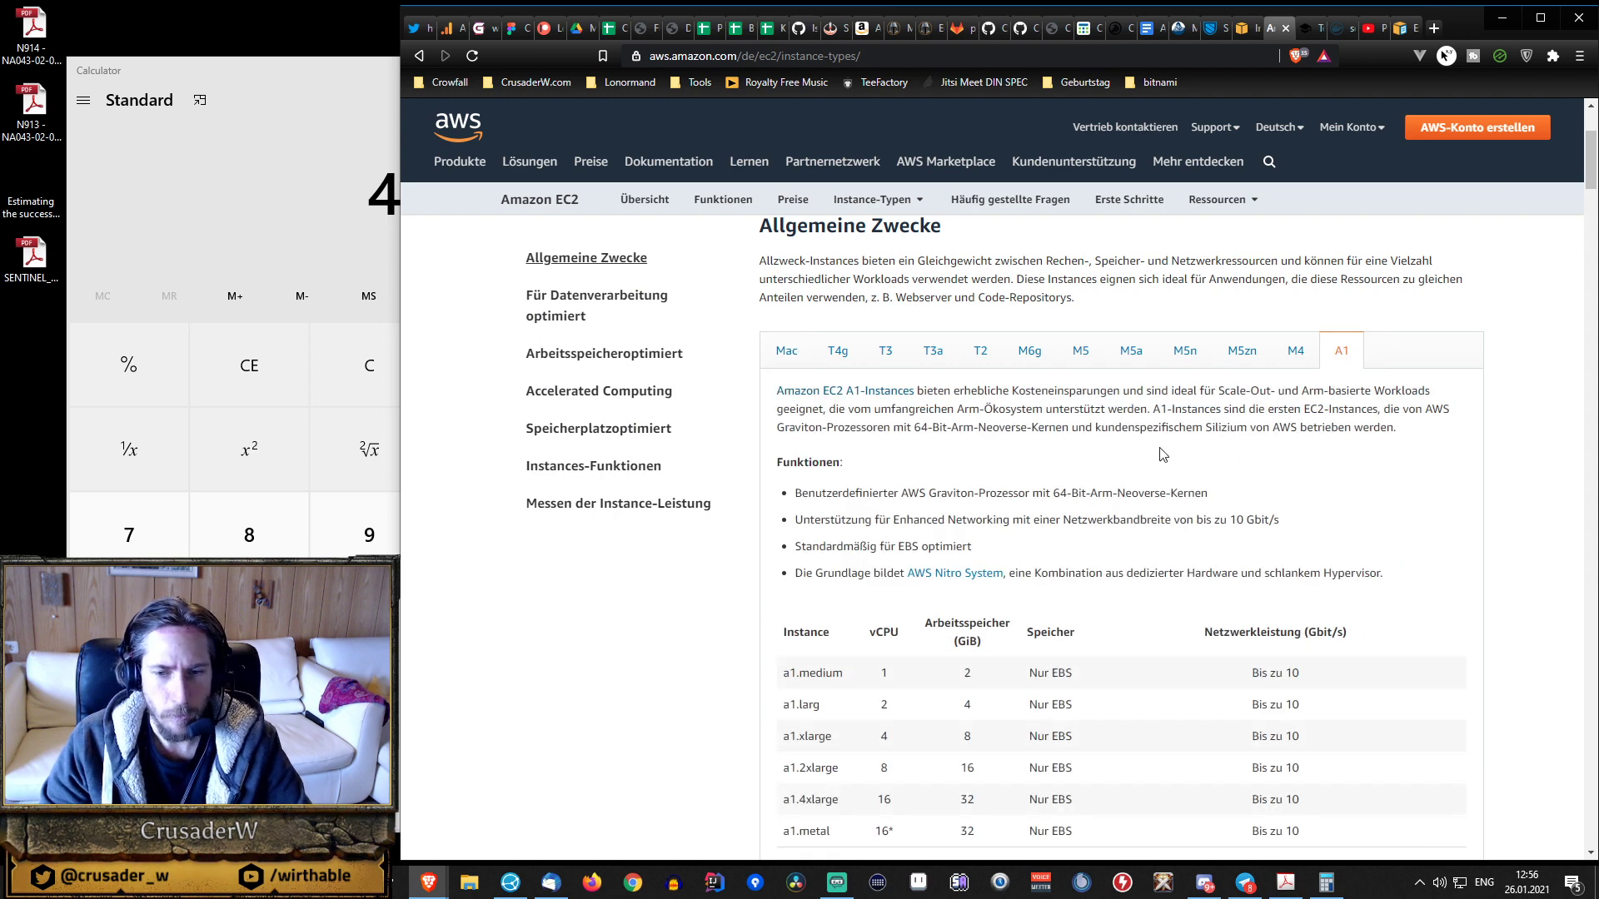
- Examine the A1 specification table, highlighting the network performance of the large instance, and read the notes below it
scroll(1157, 457, down, 1)
scroll(1157, 456, down, 3)
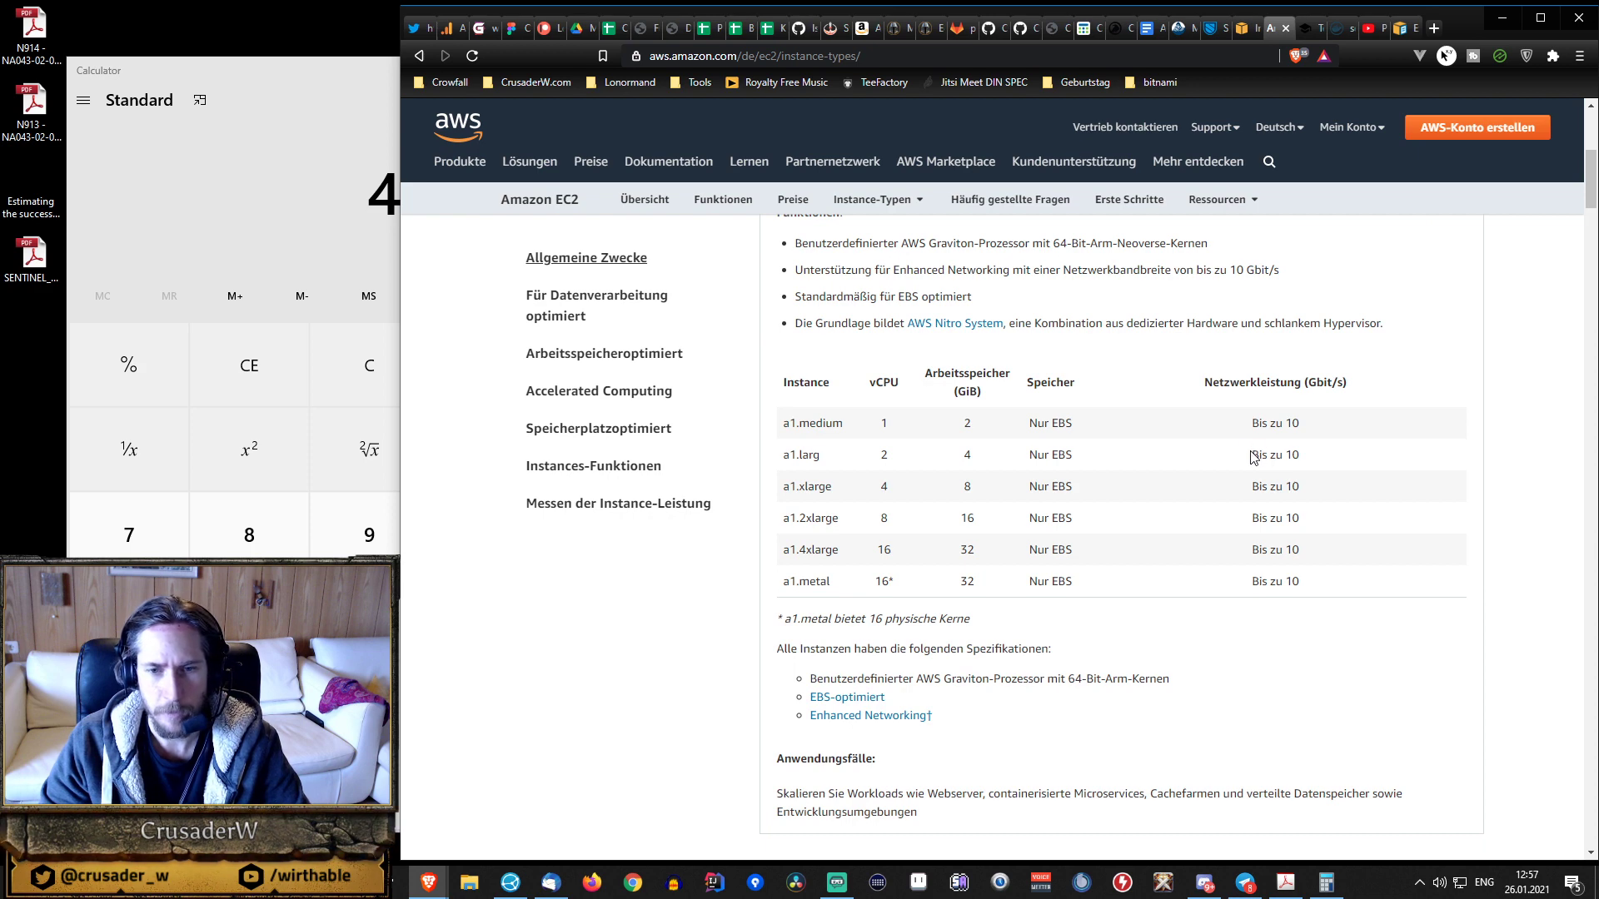
drag(1252, 456, 1314, 460)
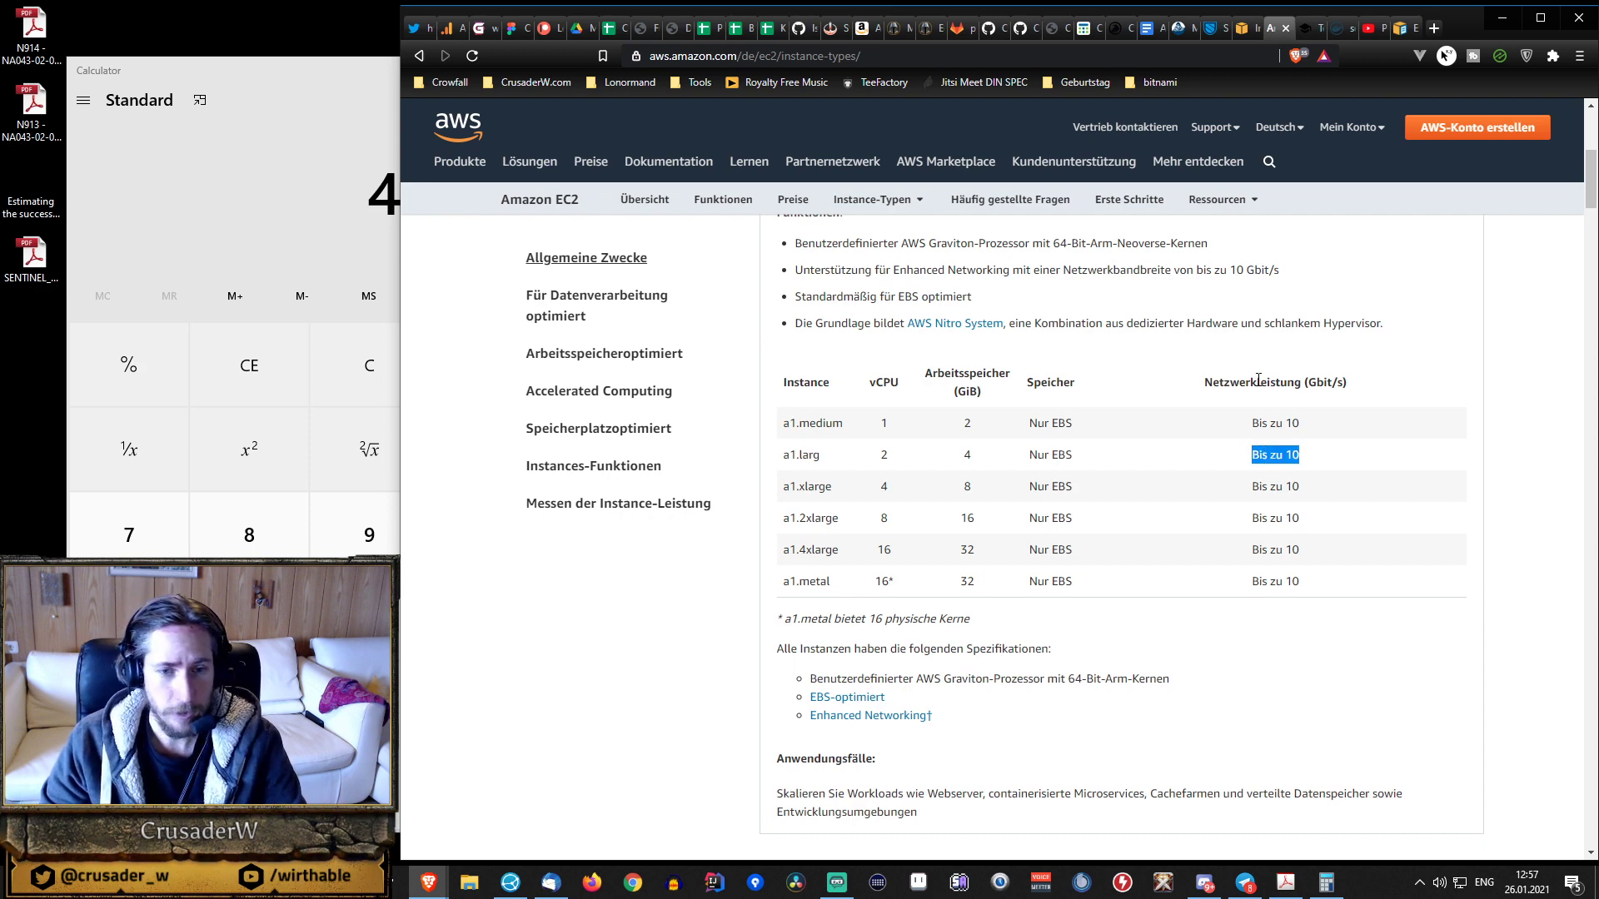
scroll(1191, 408, down, 3)
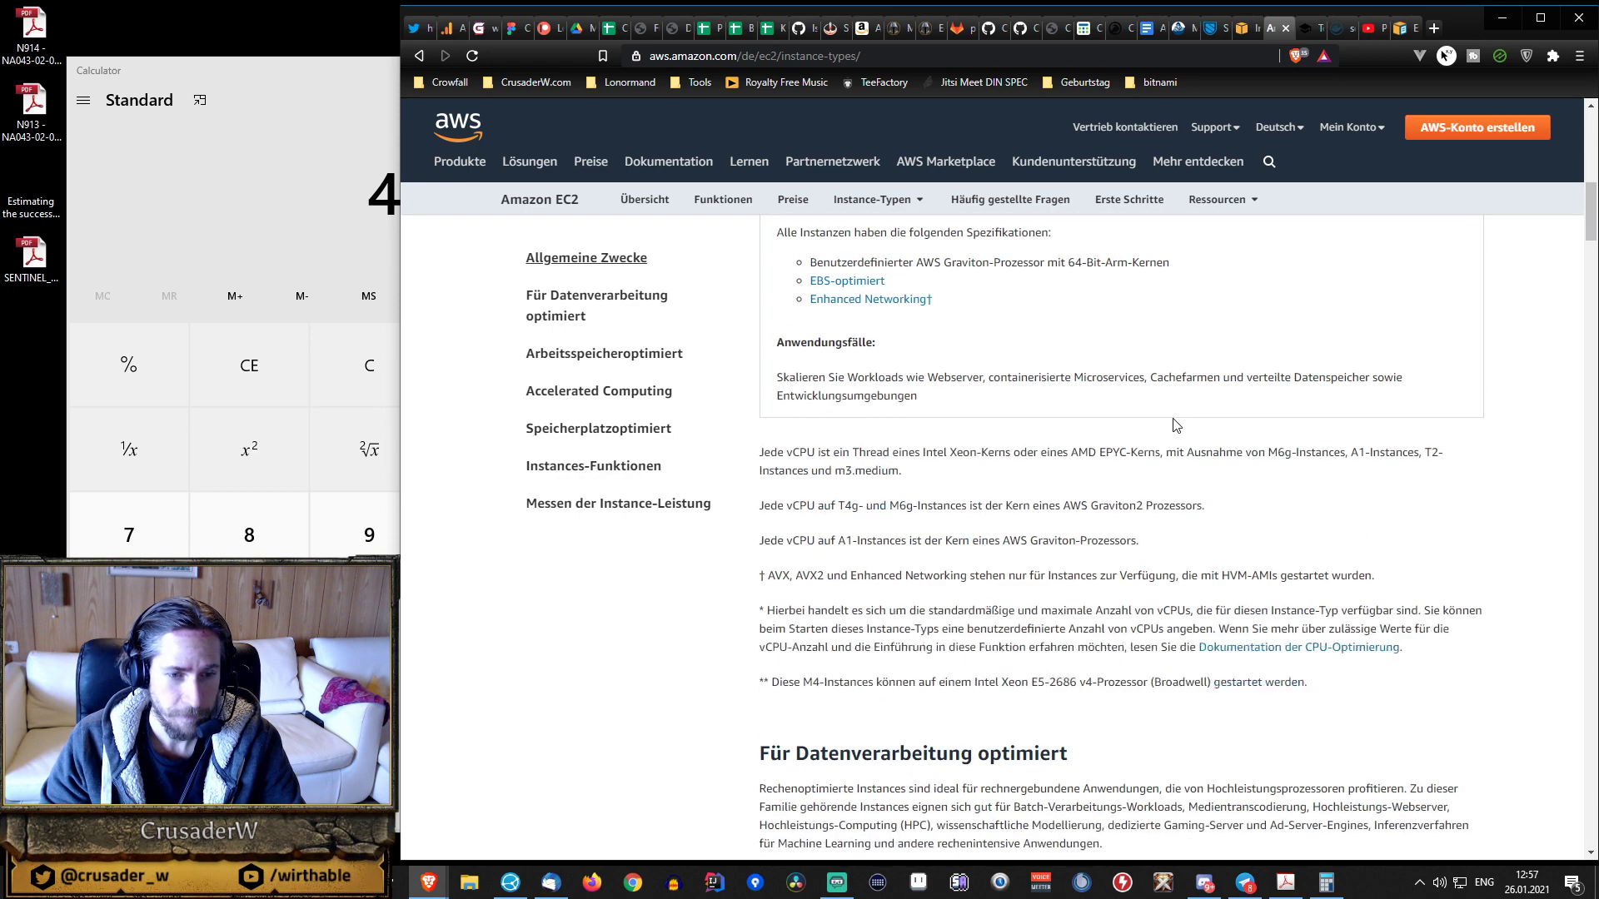
scroll(1082, 450, up, 3)
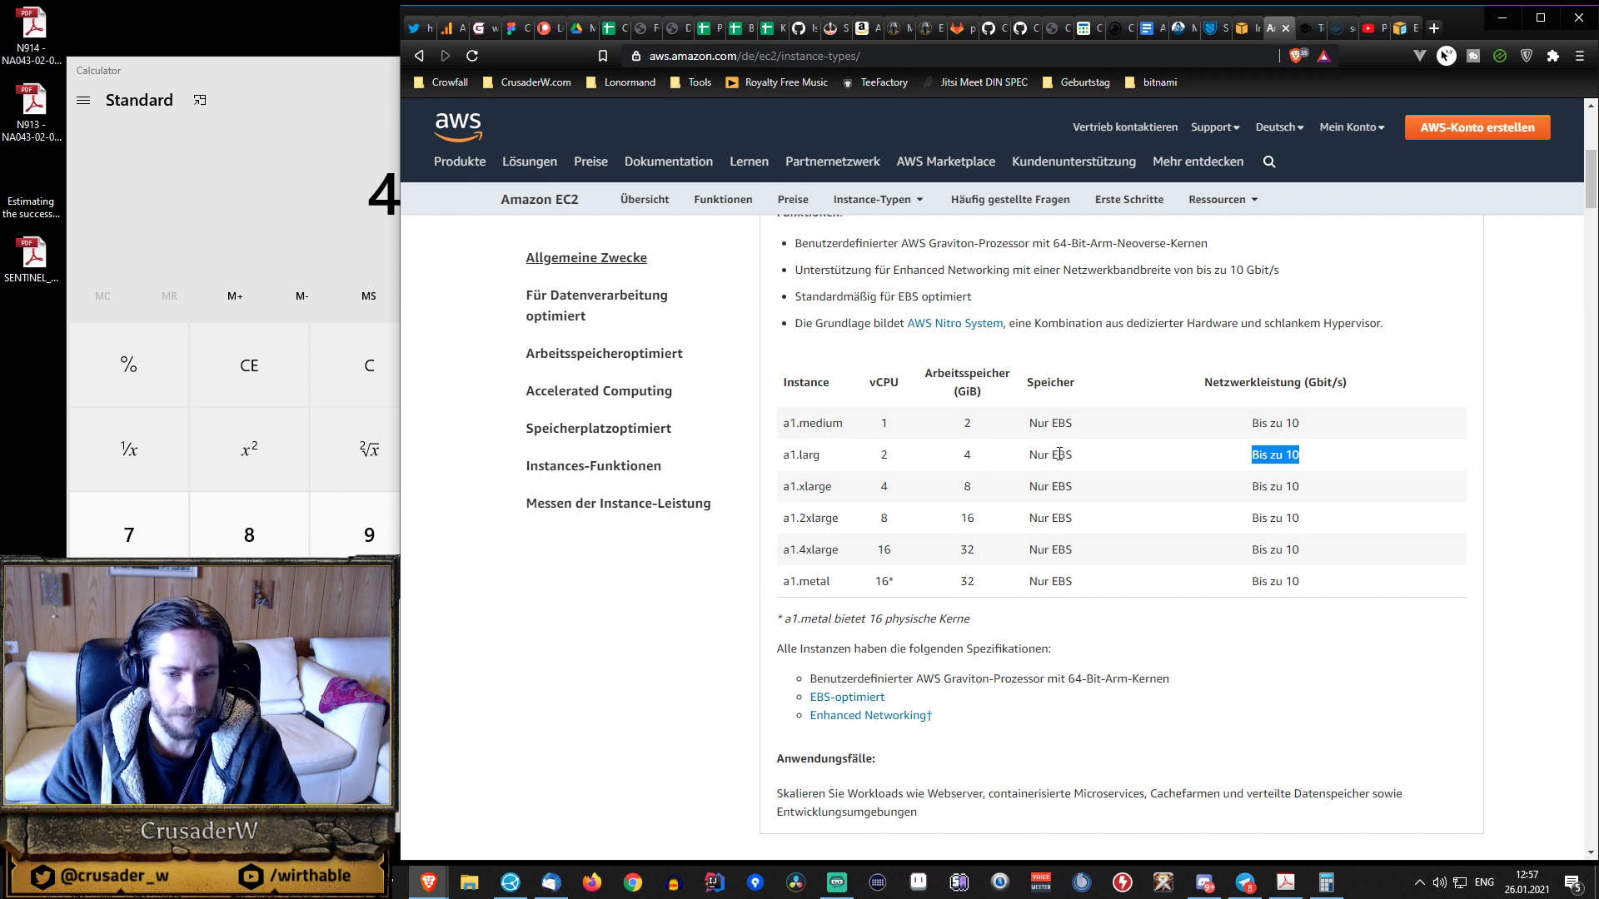
scroll(1059, 454, up, 2)
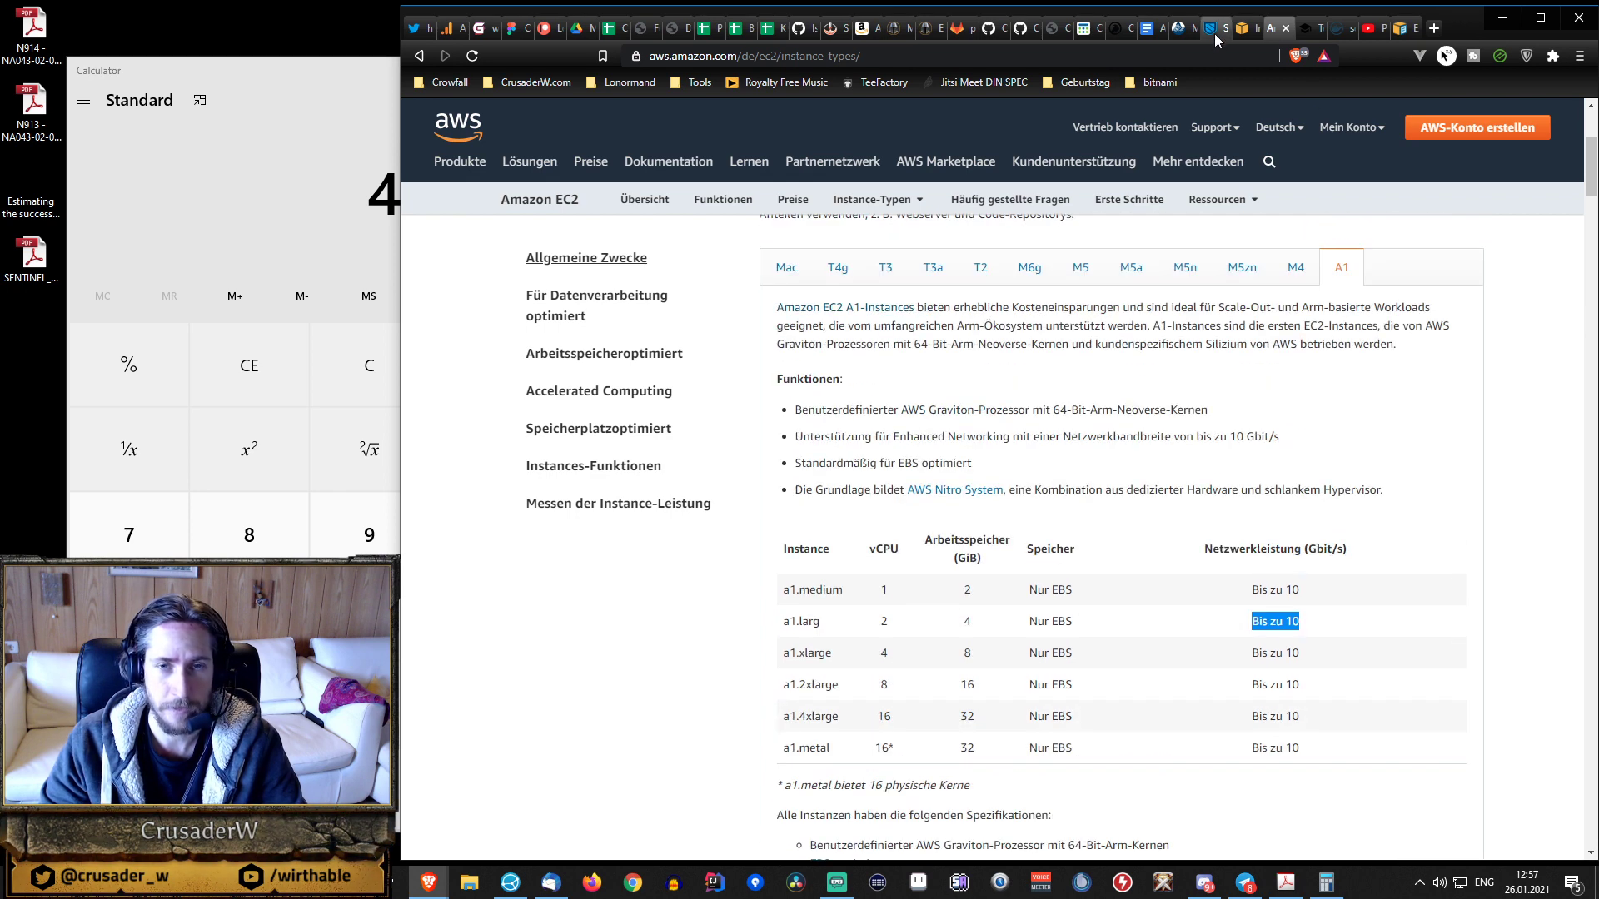
- Check the minimum cores, RAM and storage in the Sentinel Tendermint node hosting guide, and return to the A1 instance details
click(1305, 29)
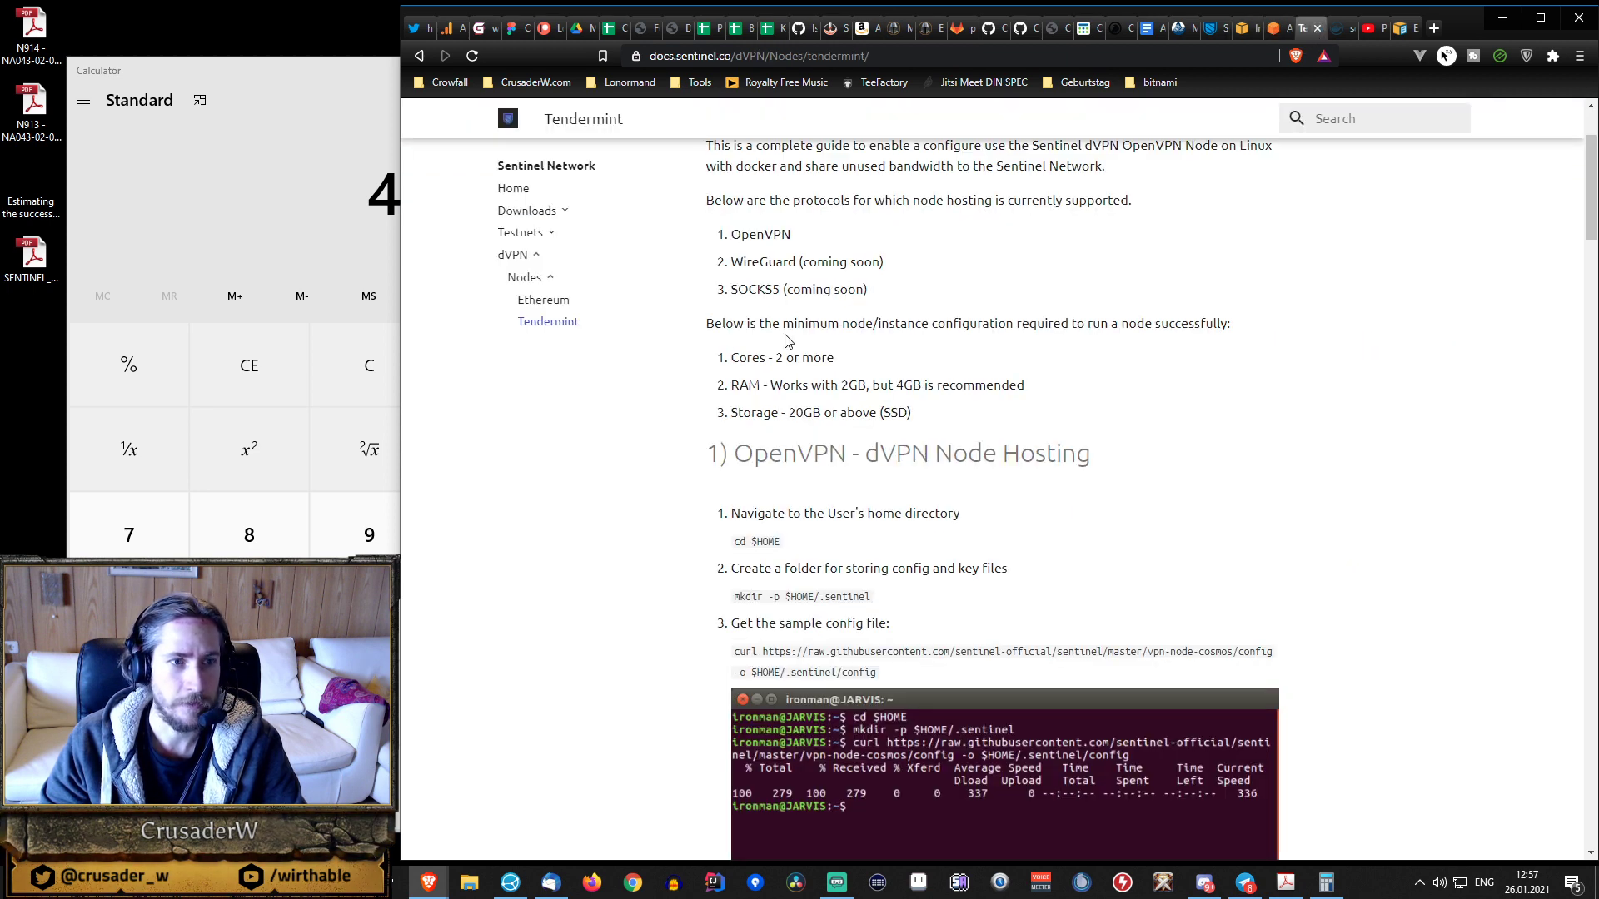
scroll(787, 342, up, 2)
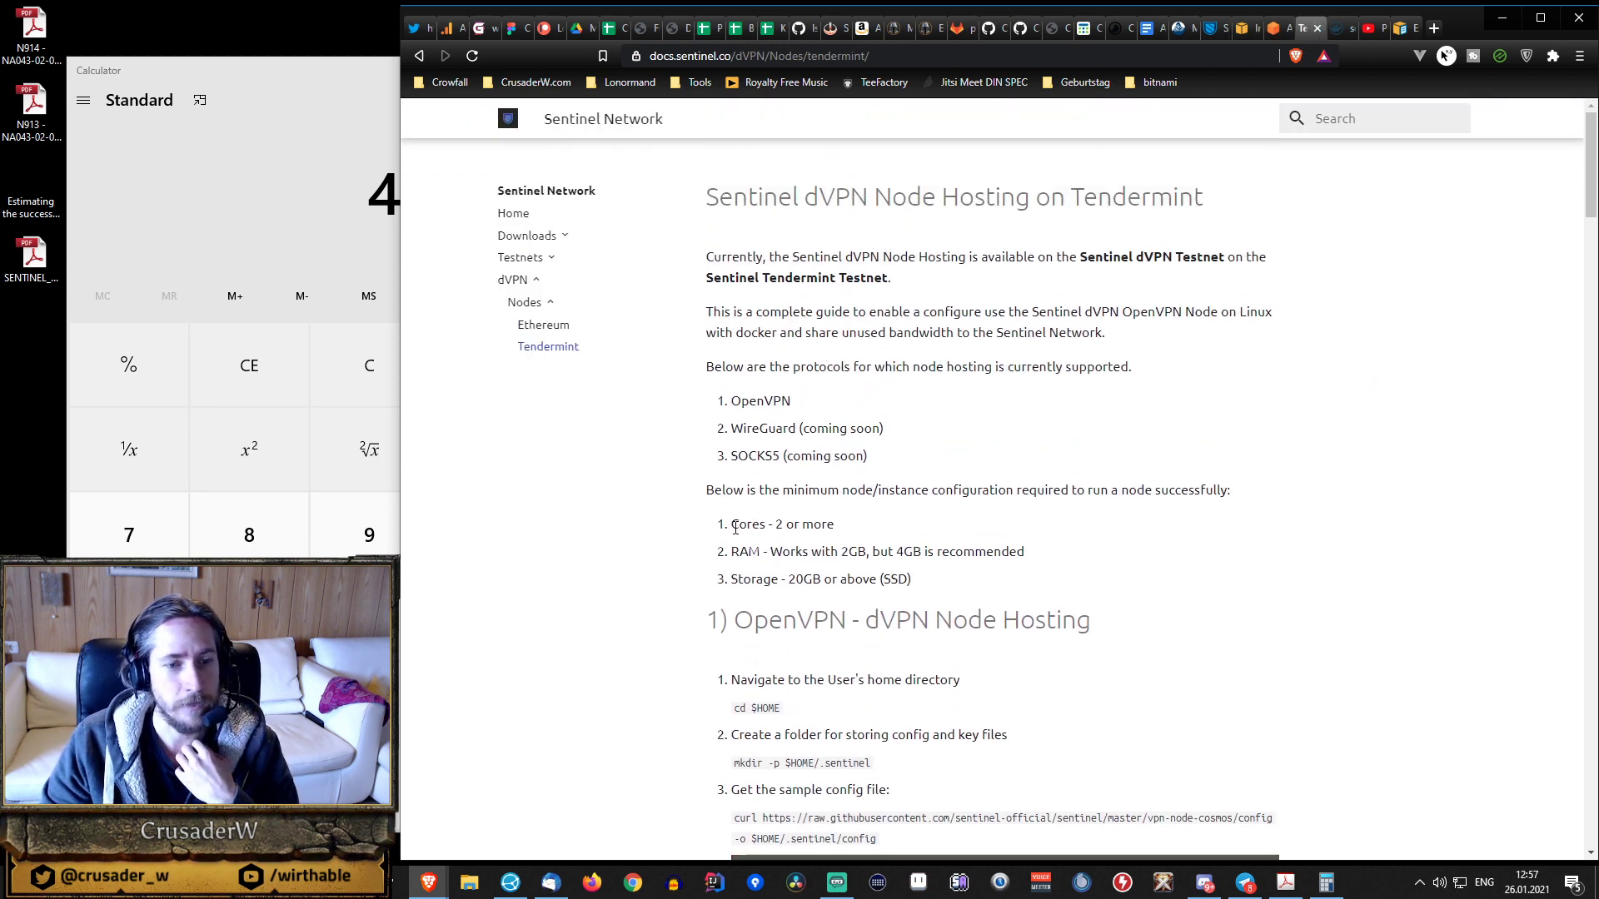
drag(735, 526, 944, 558)
drag(742, 578, 856, 581)
click(842, 585)
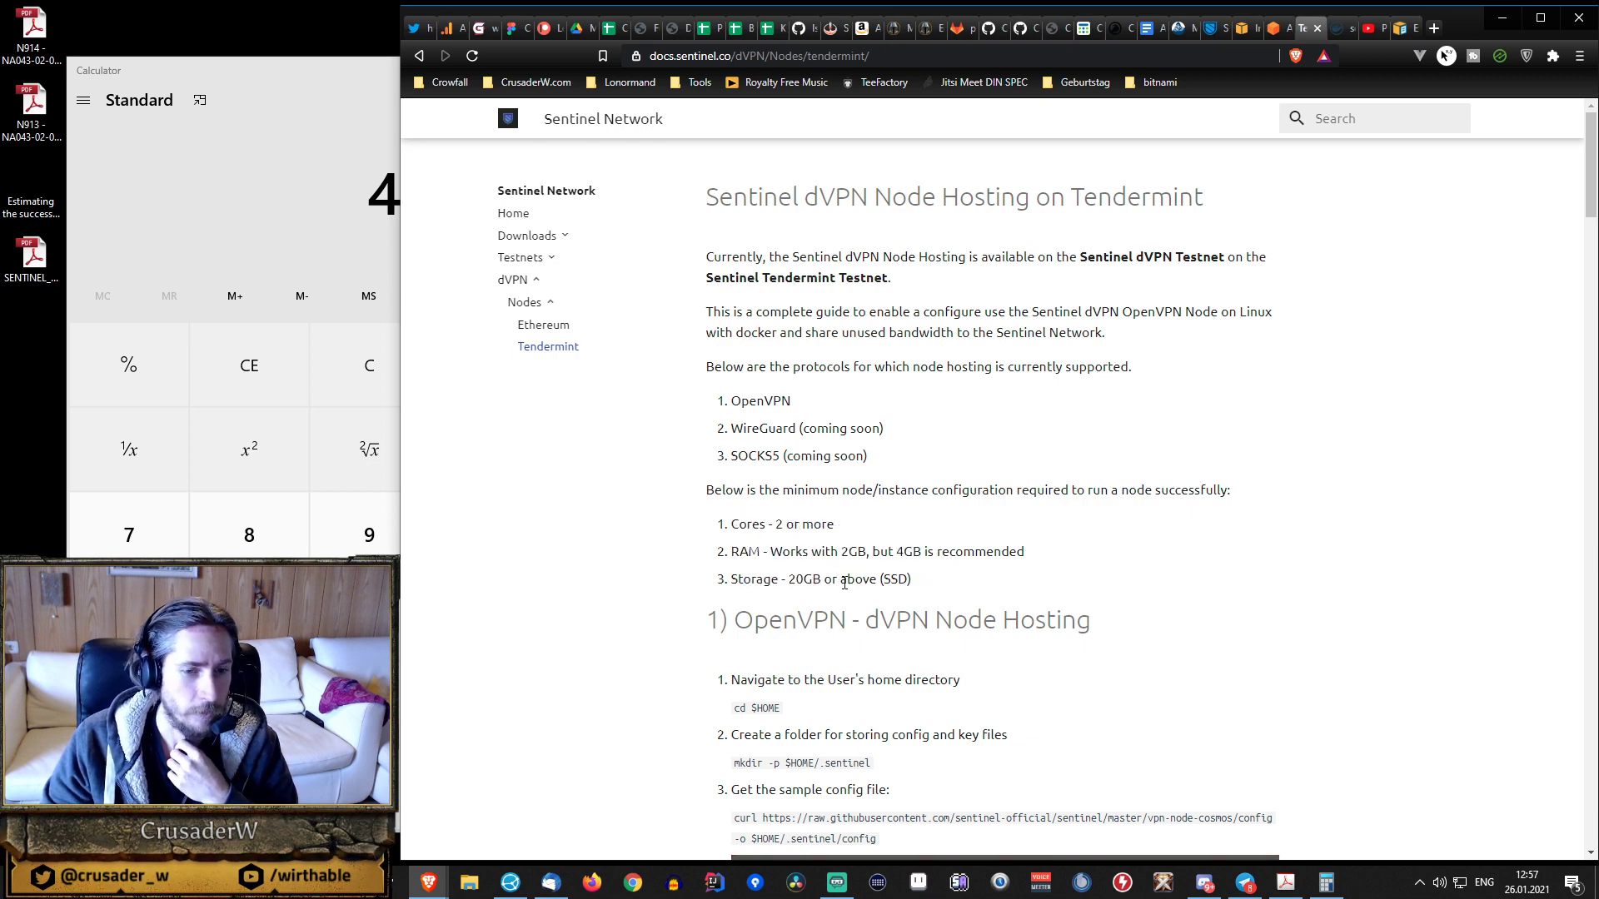
drag(740, 579, 839, 580)
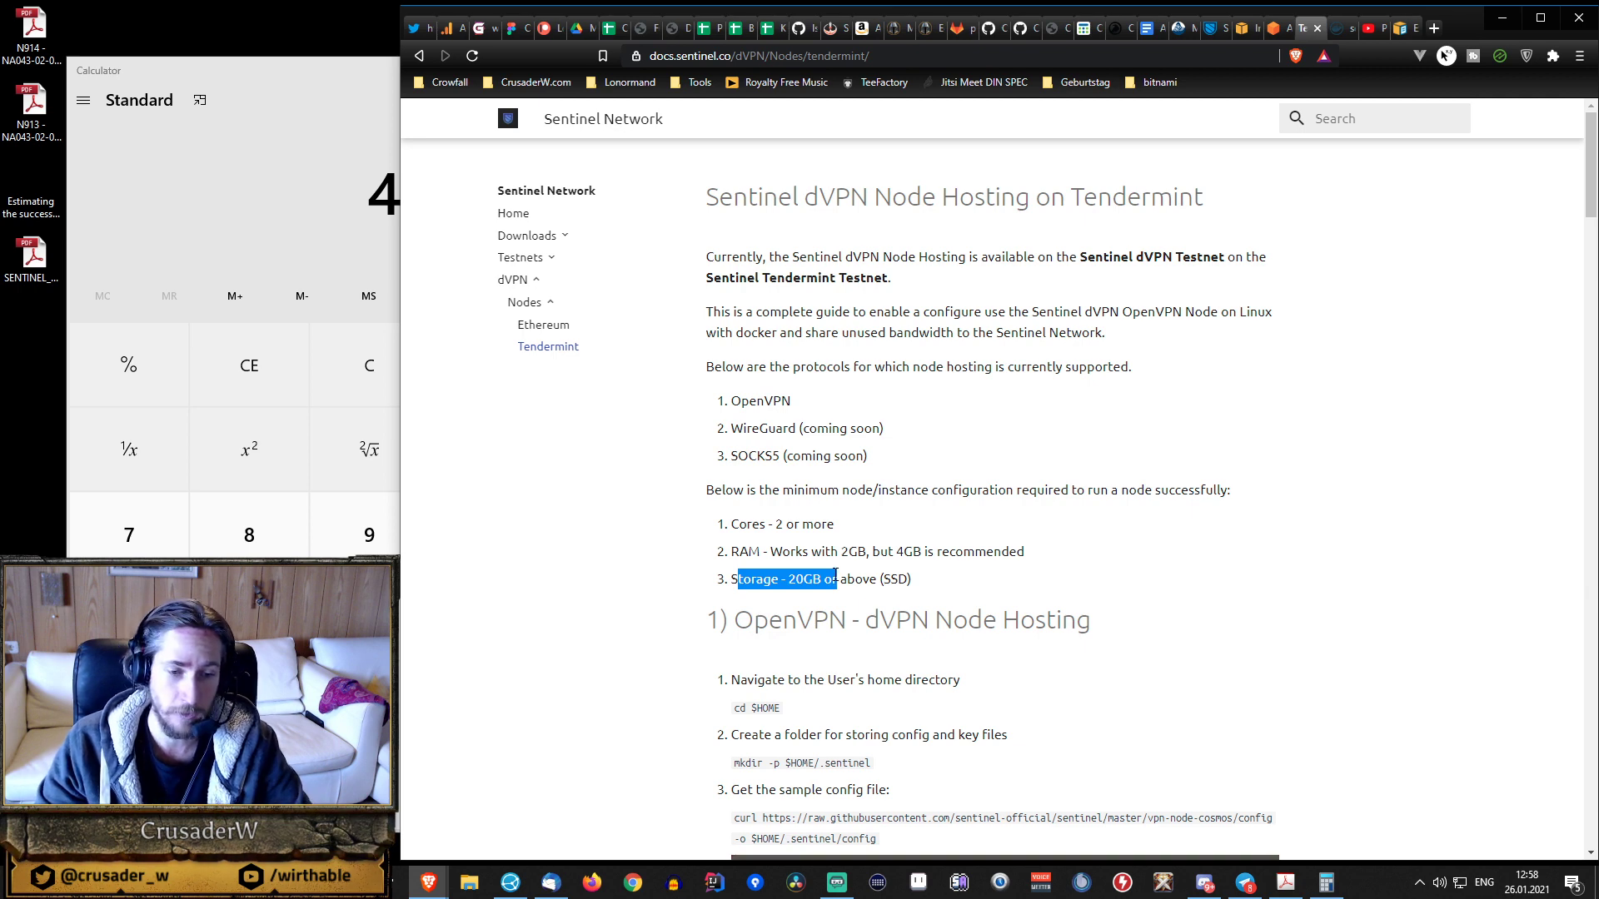
scroll(836, 575, down, 1)
scroll(779, 550, up, 1)
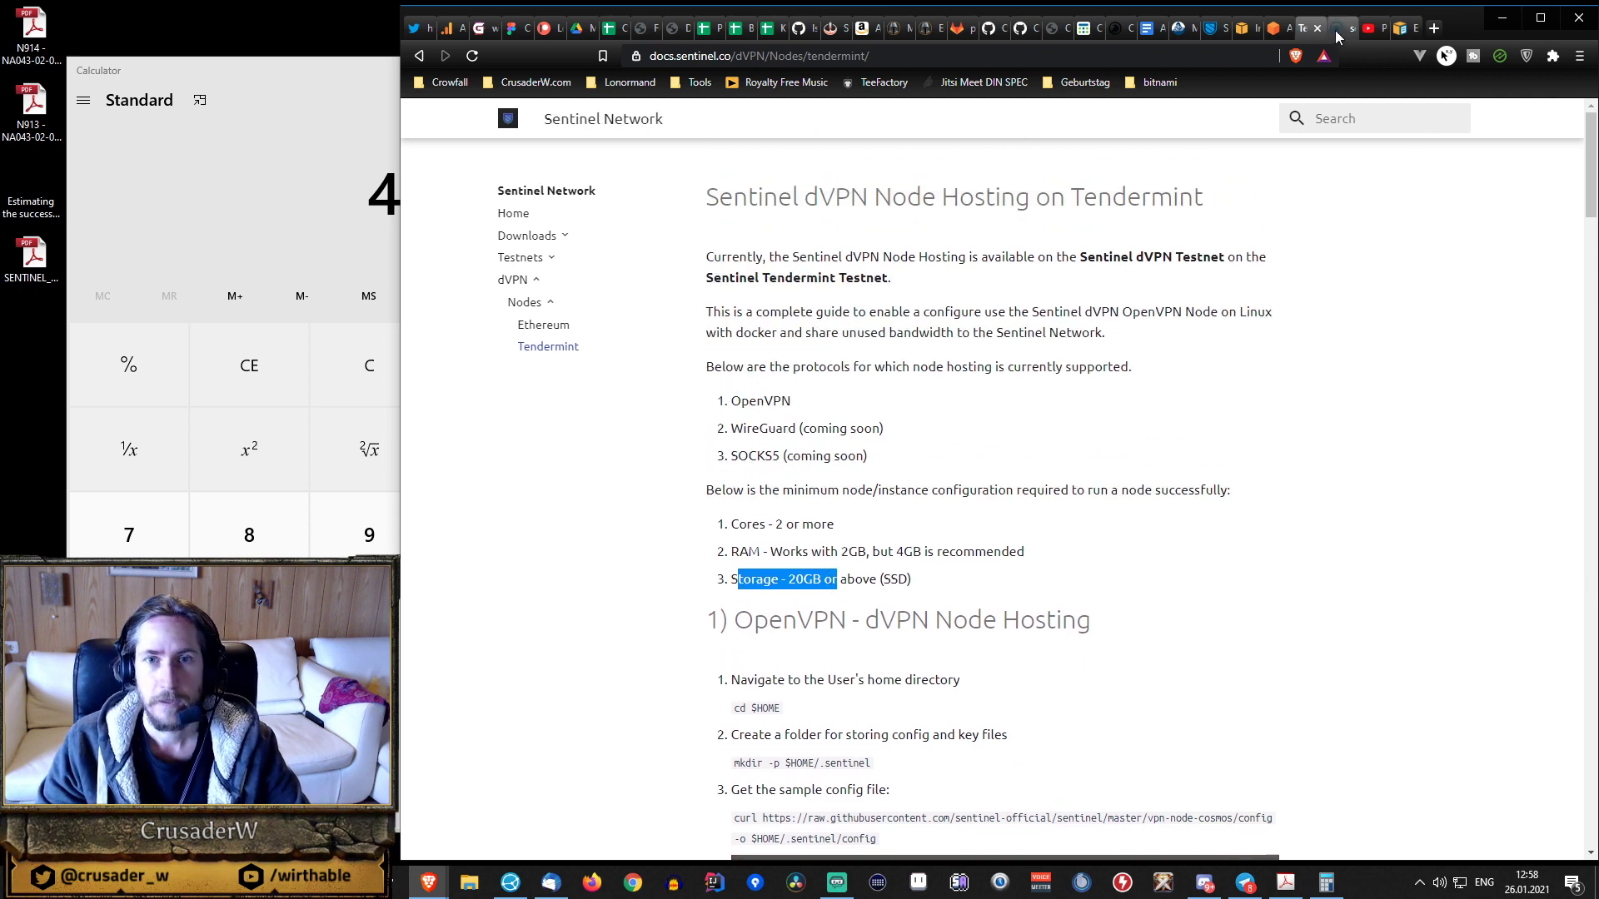
click(1403, 28)
click(1283, 28)
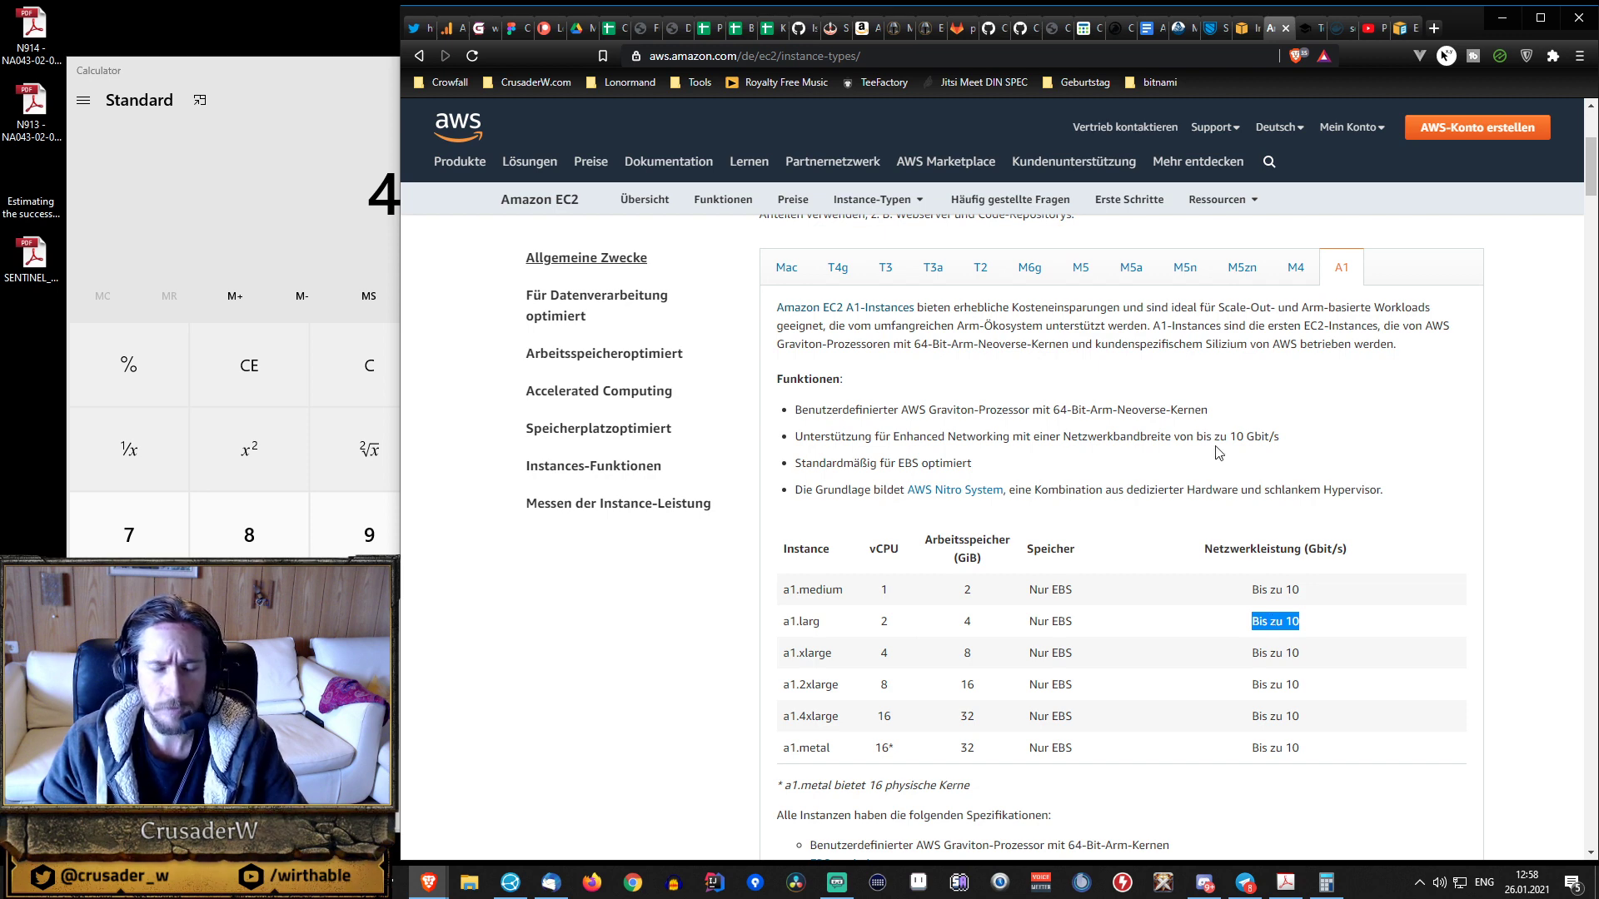
- Show the M5n family and examine its specification table, highlighting the m5n.large name and its instance storage
click(1184, 271)
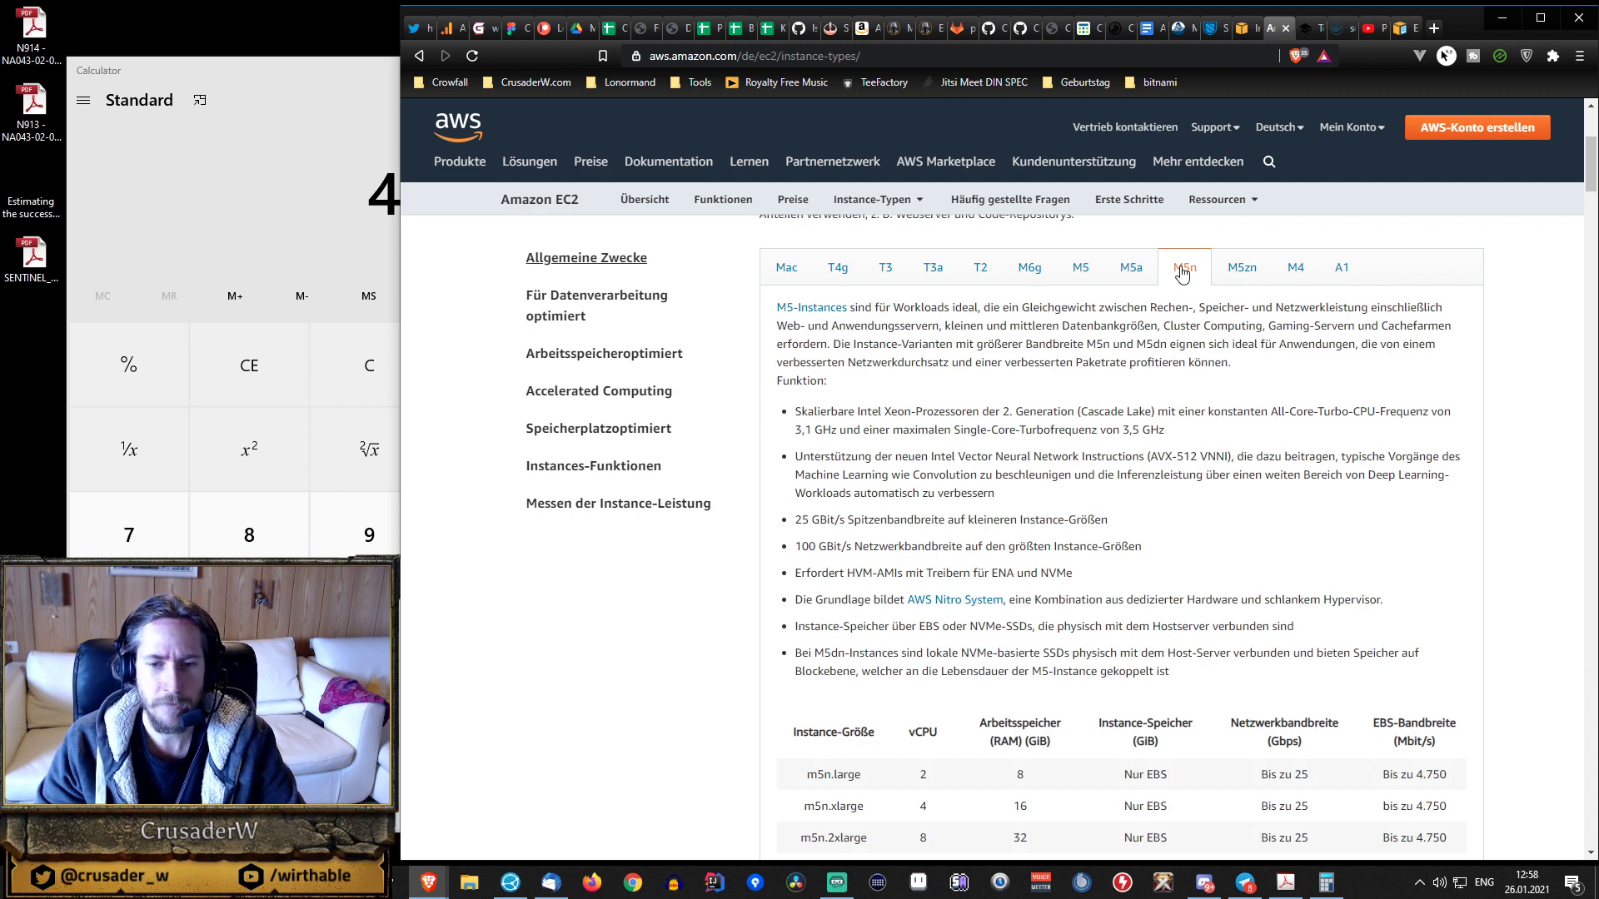
scroll(1182, 273, down, 1)
scroll(1184, 273, up, 1)
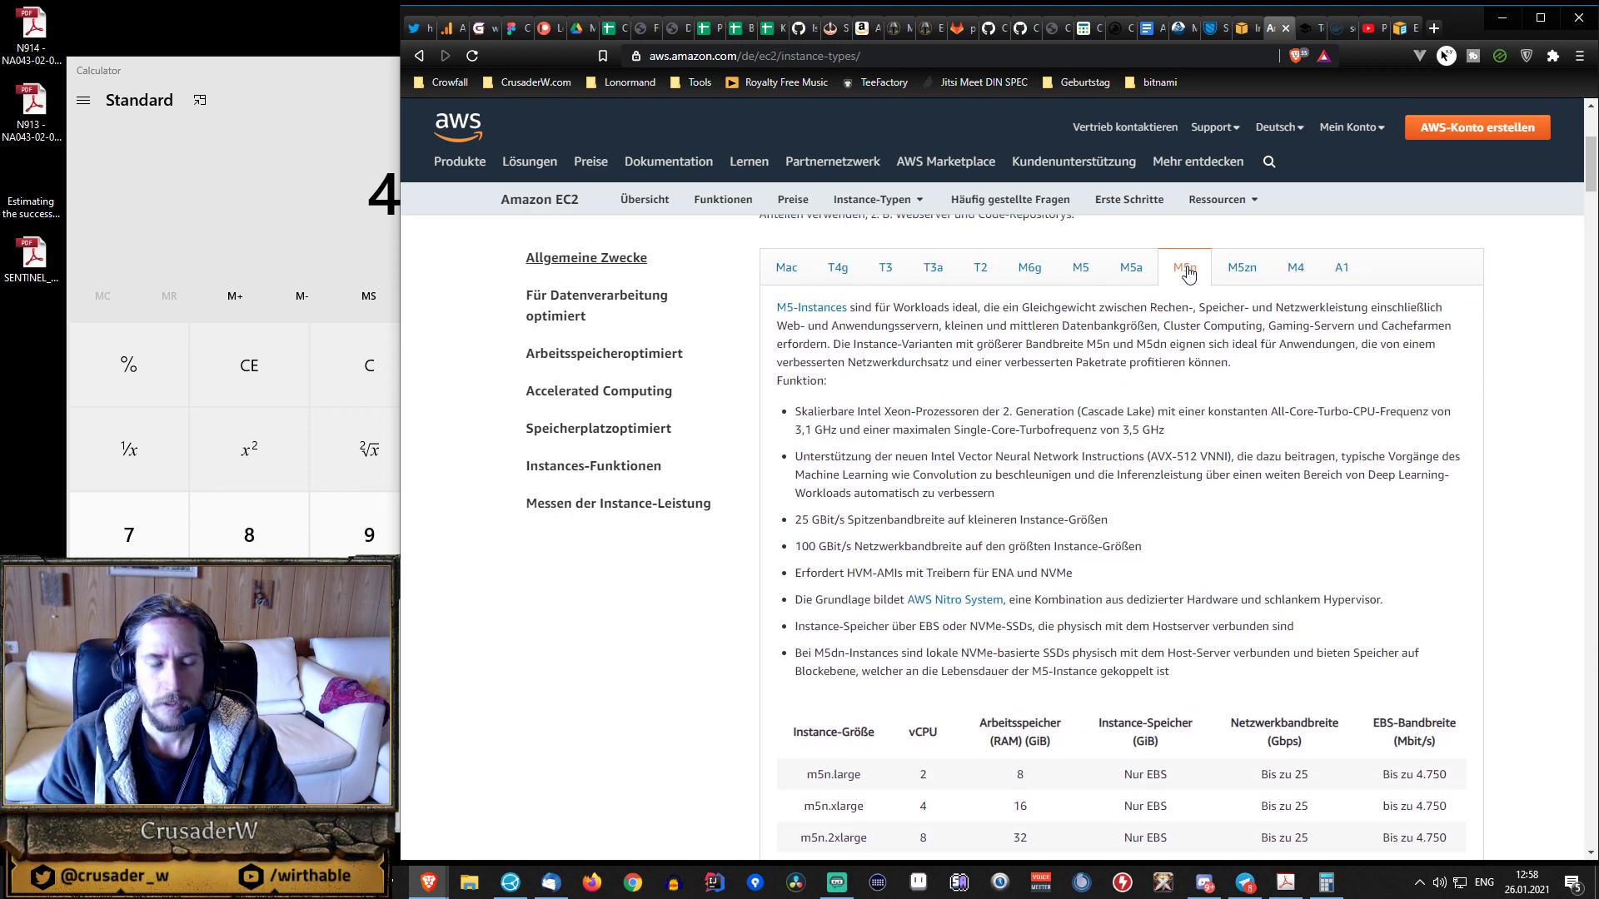
scroll(1154, 367, down, 2)
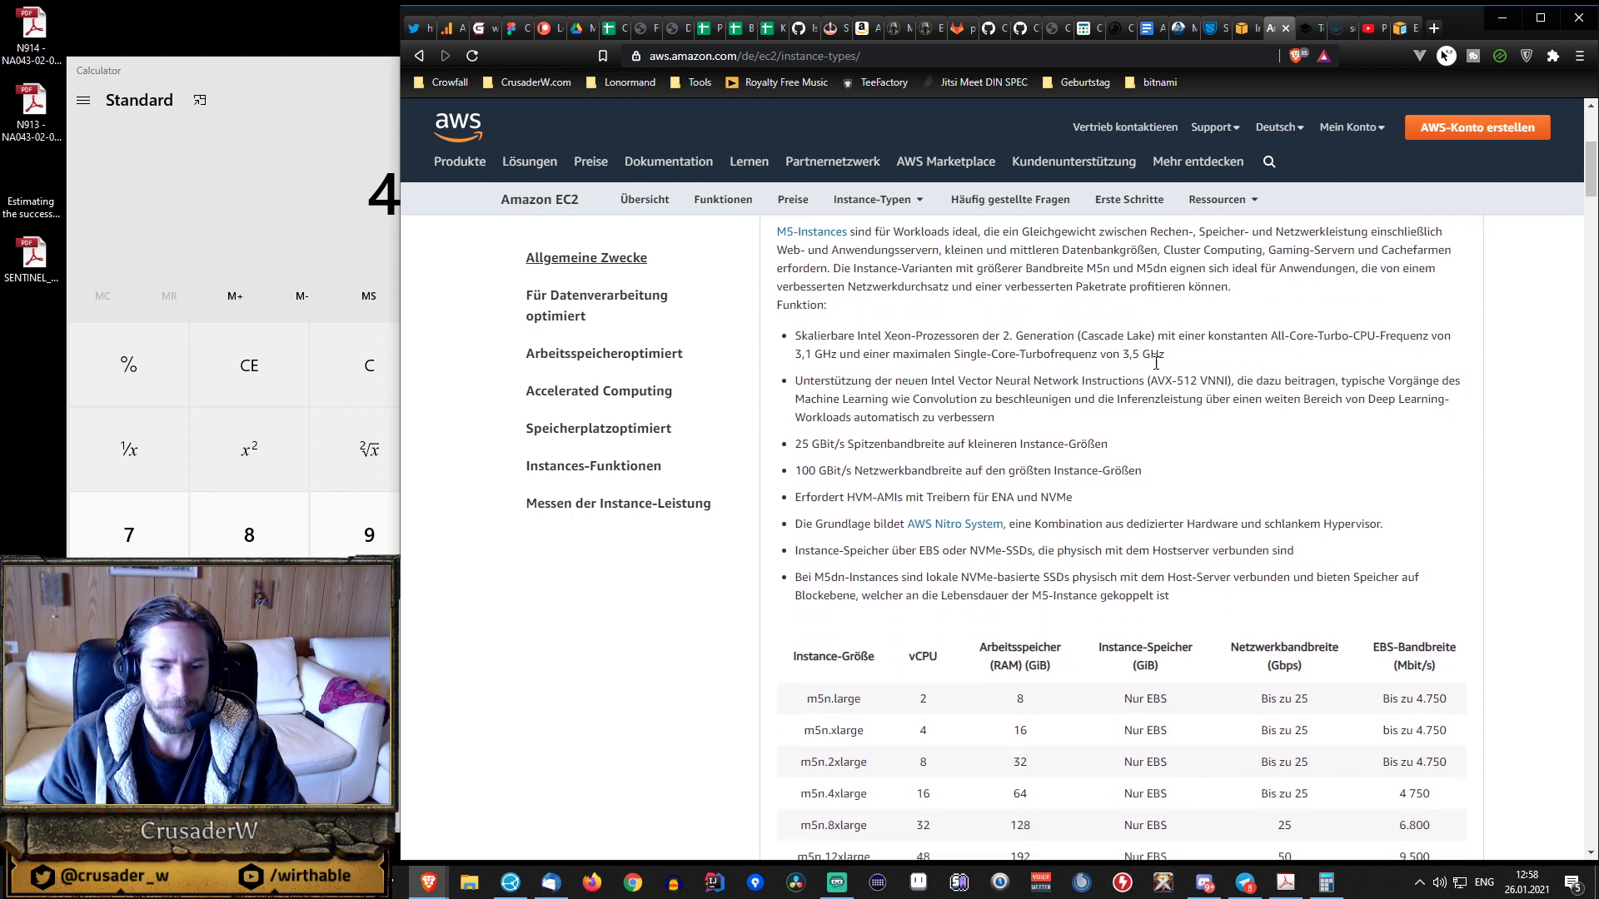
drag(806, 607, 862, 614)
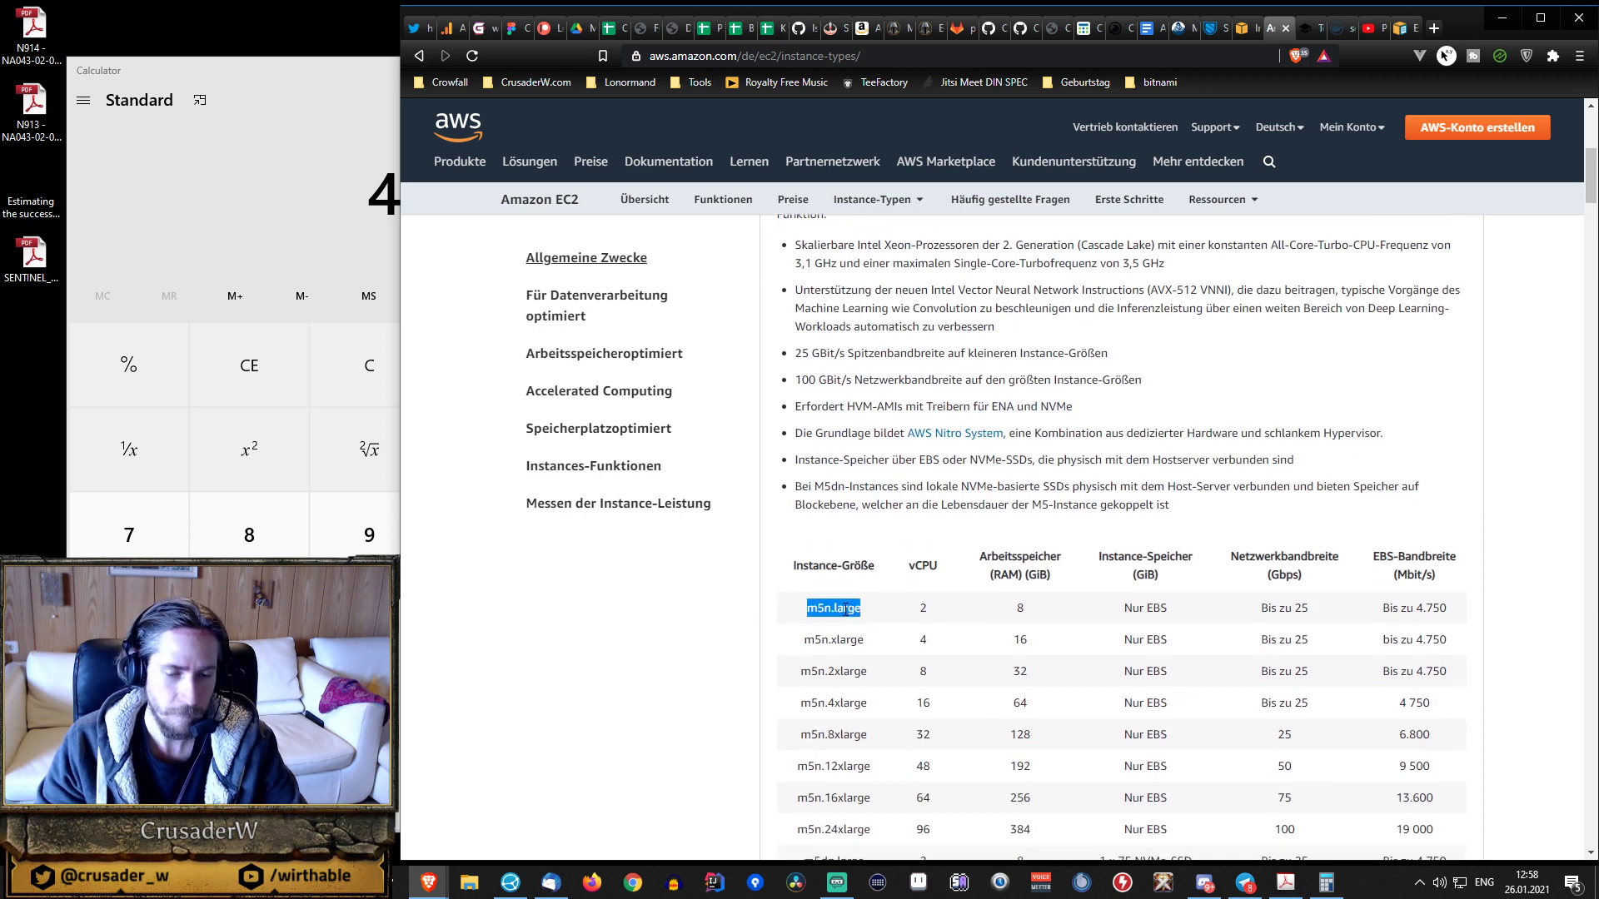
drag(899, 610, 1170, 614)
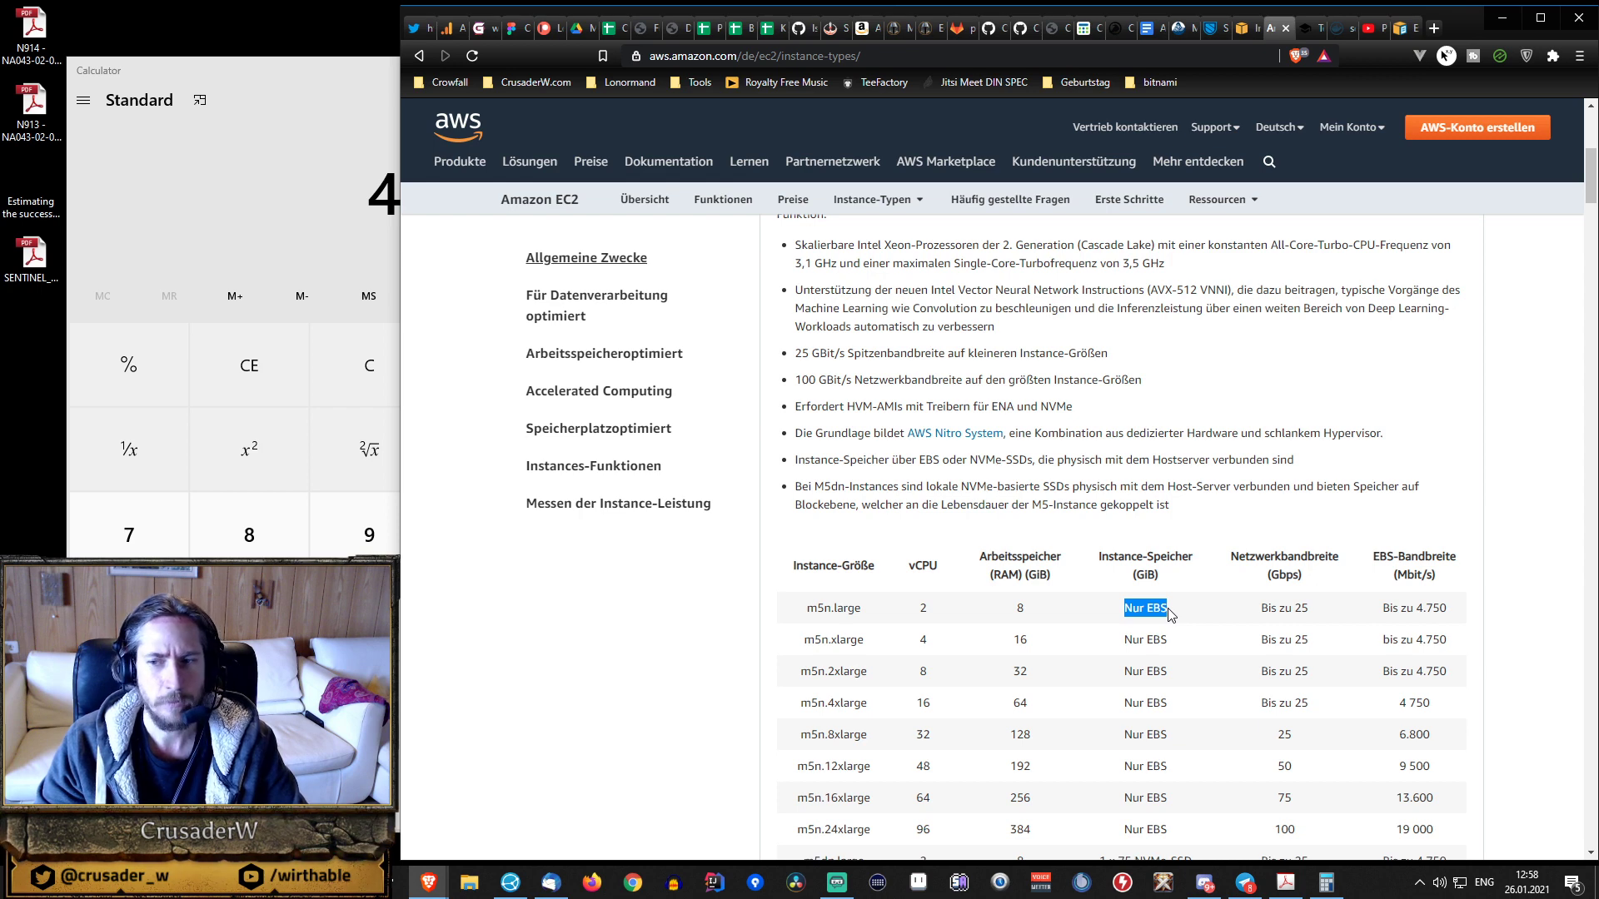
scroll(1170, 614, up, 4)
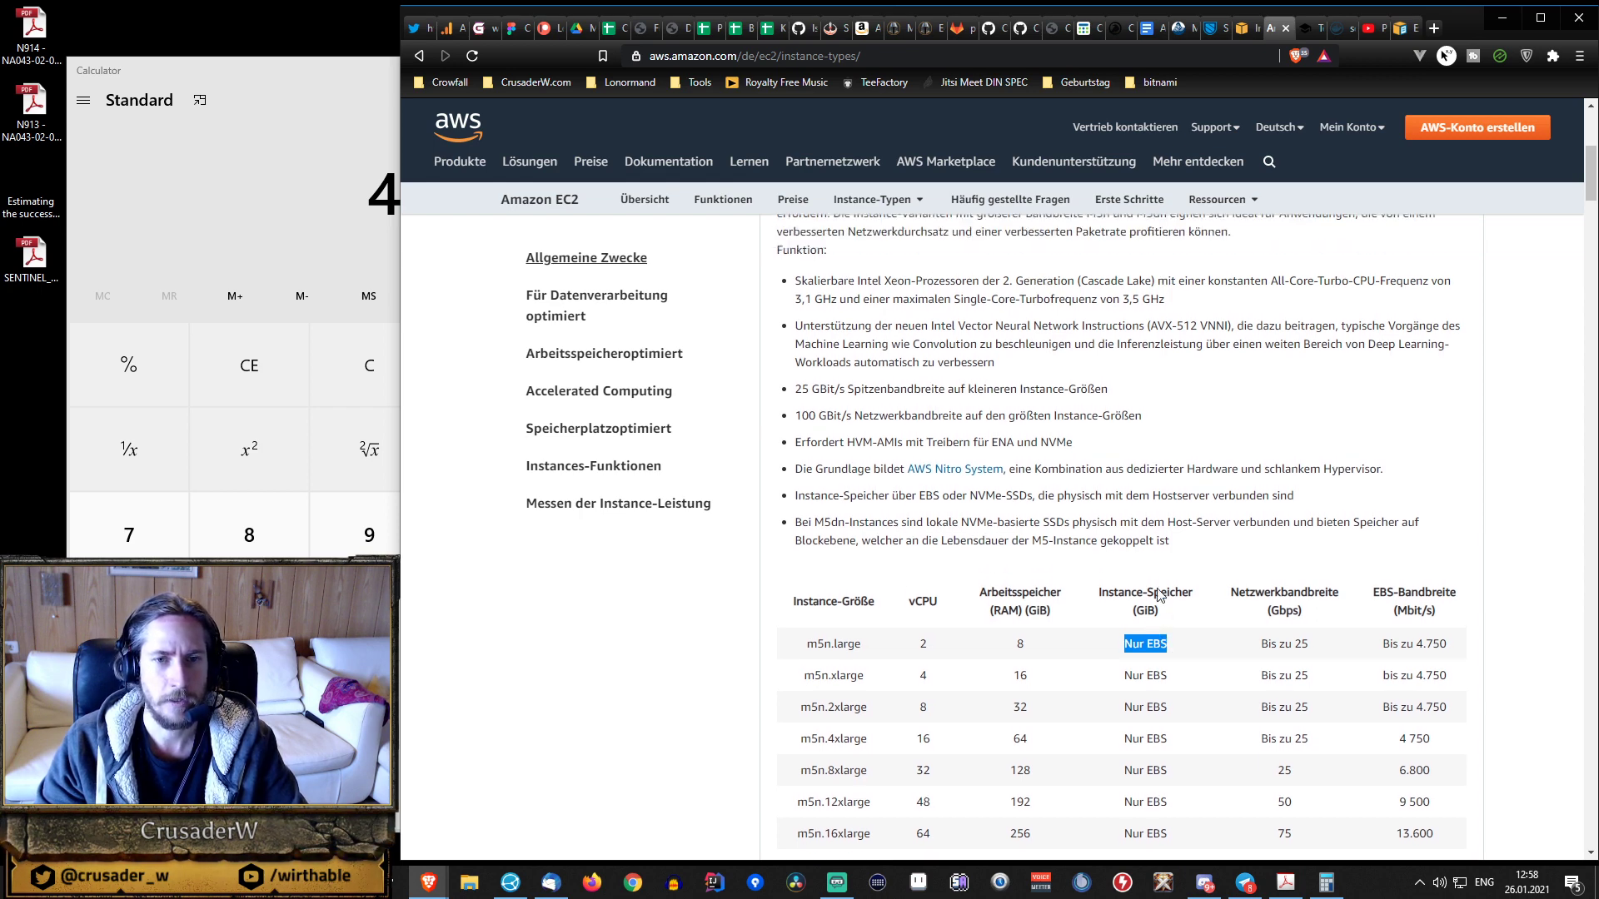
scroll(1159, 590, down, 1)
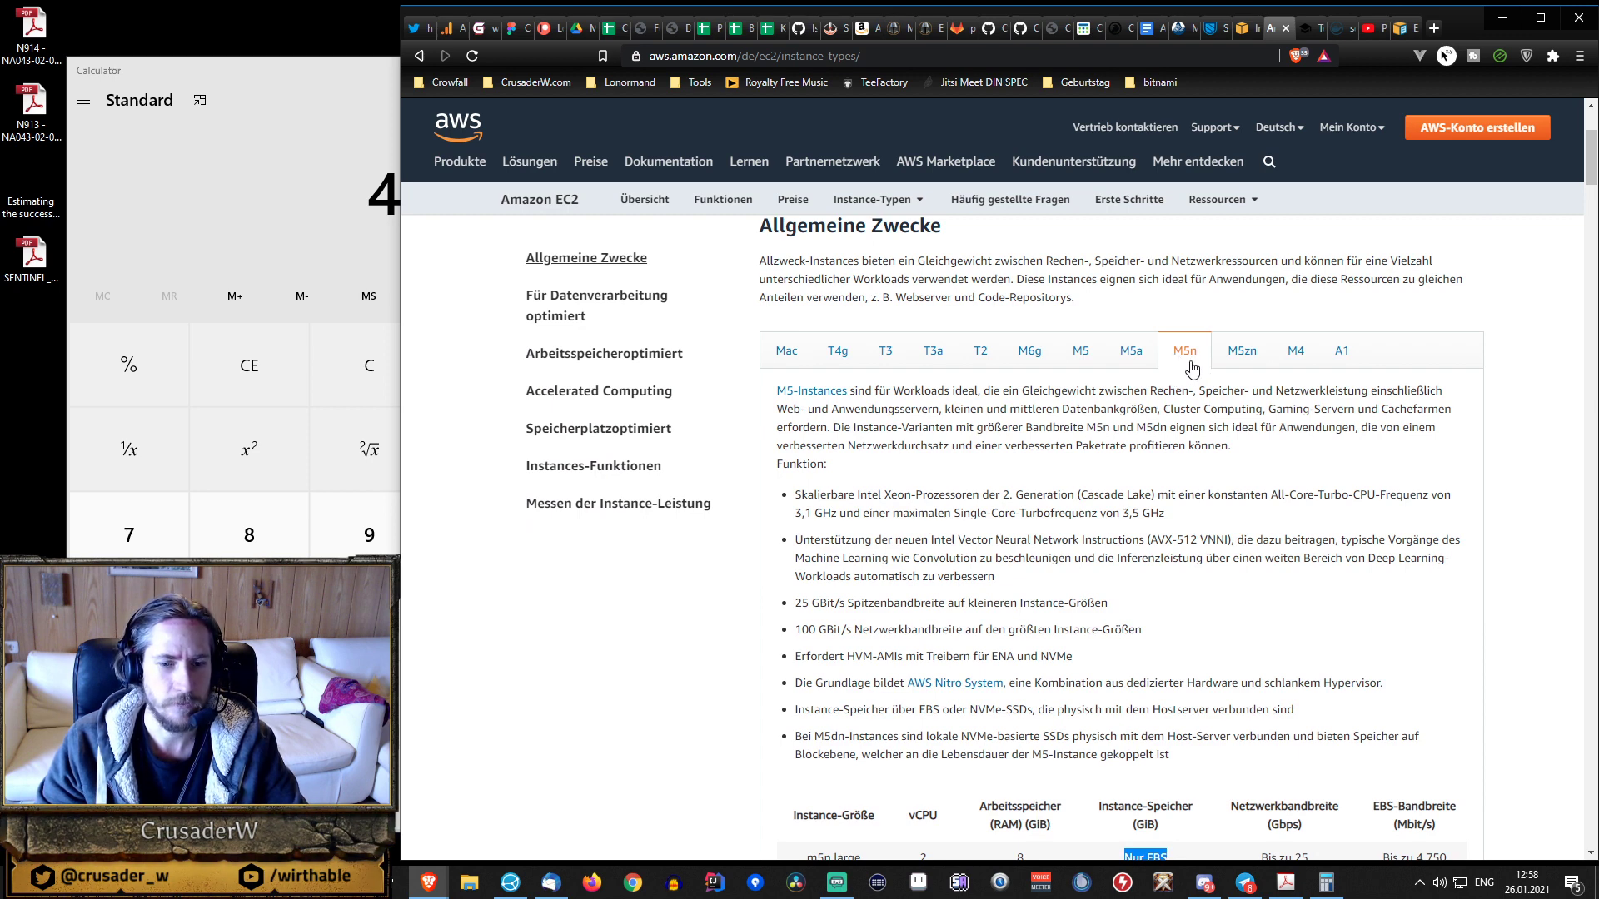
- Read the M5n feature notes on EBS and NVMe SSD instance storage, down to the specification table
scroll(1118, 466, down, 1)
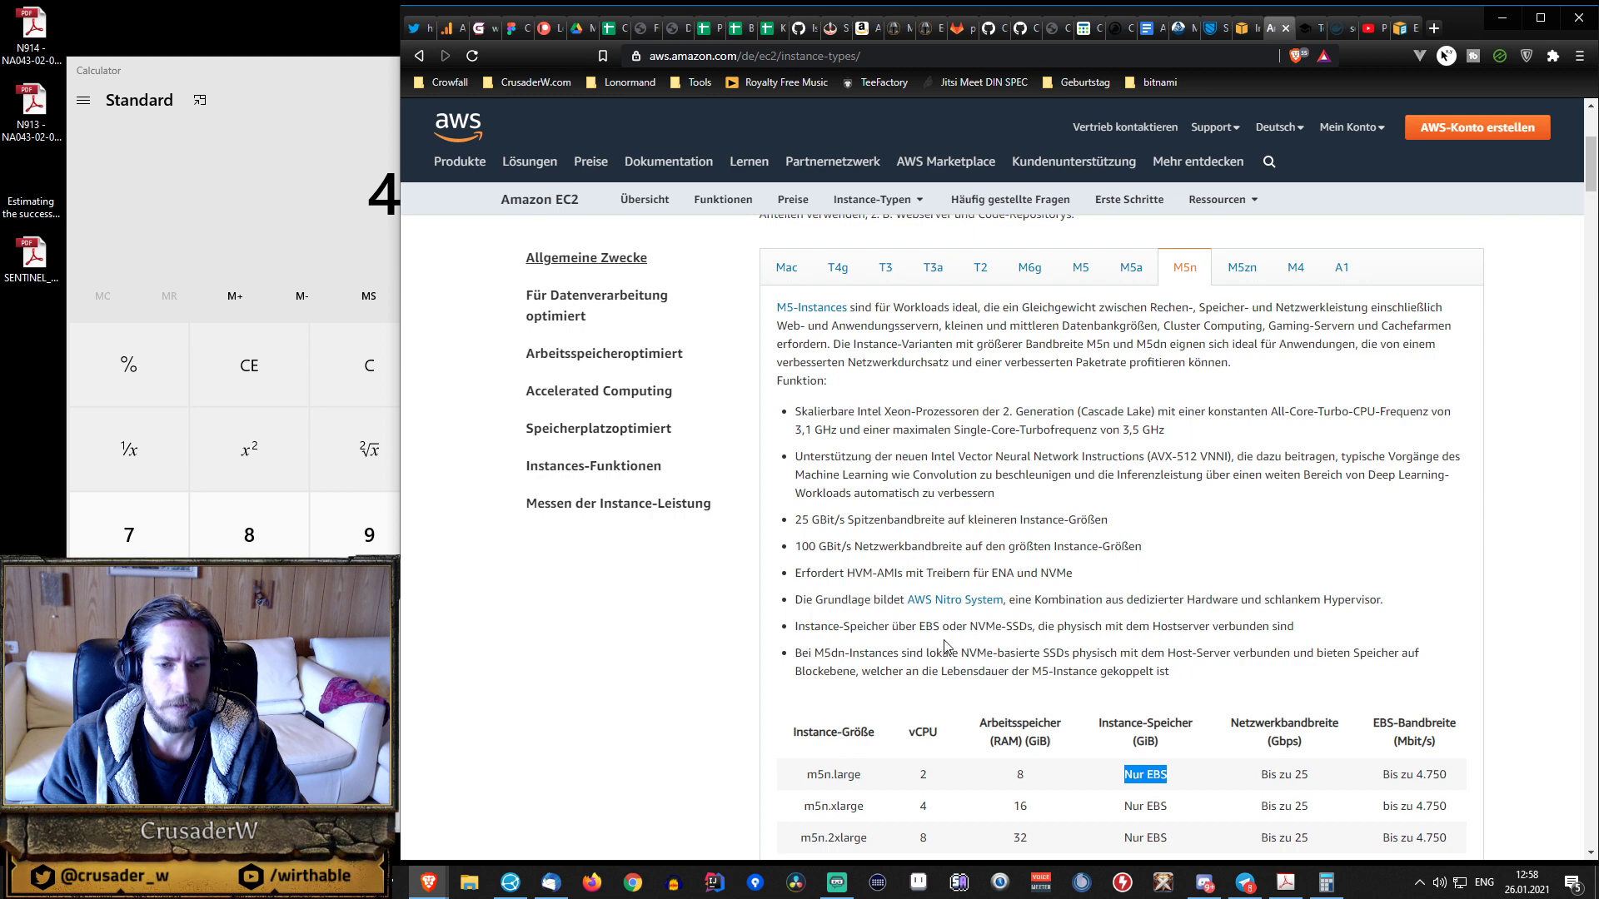
click(874, 630)
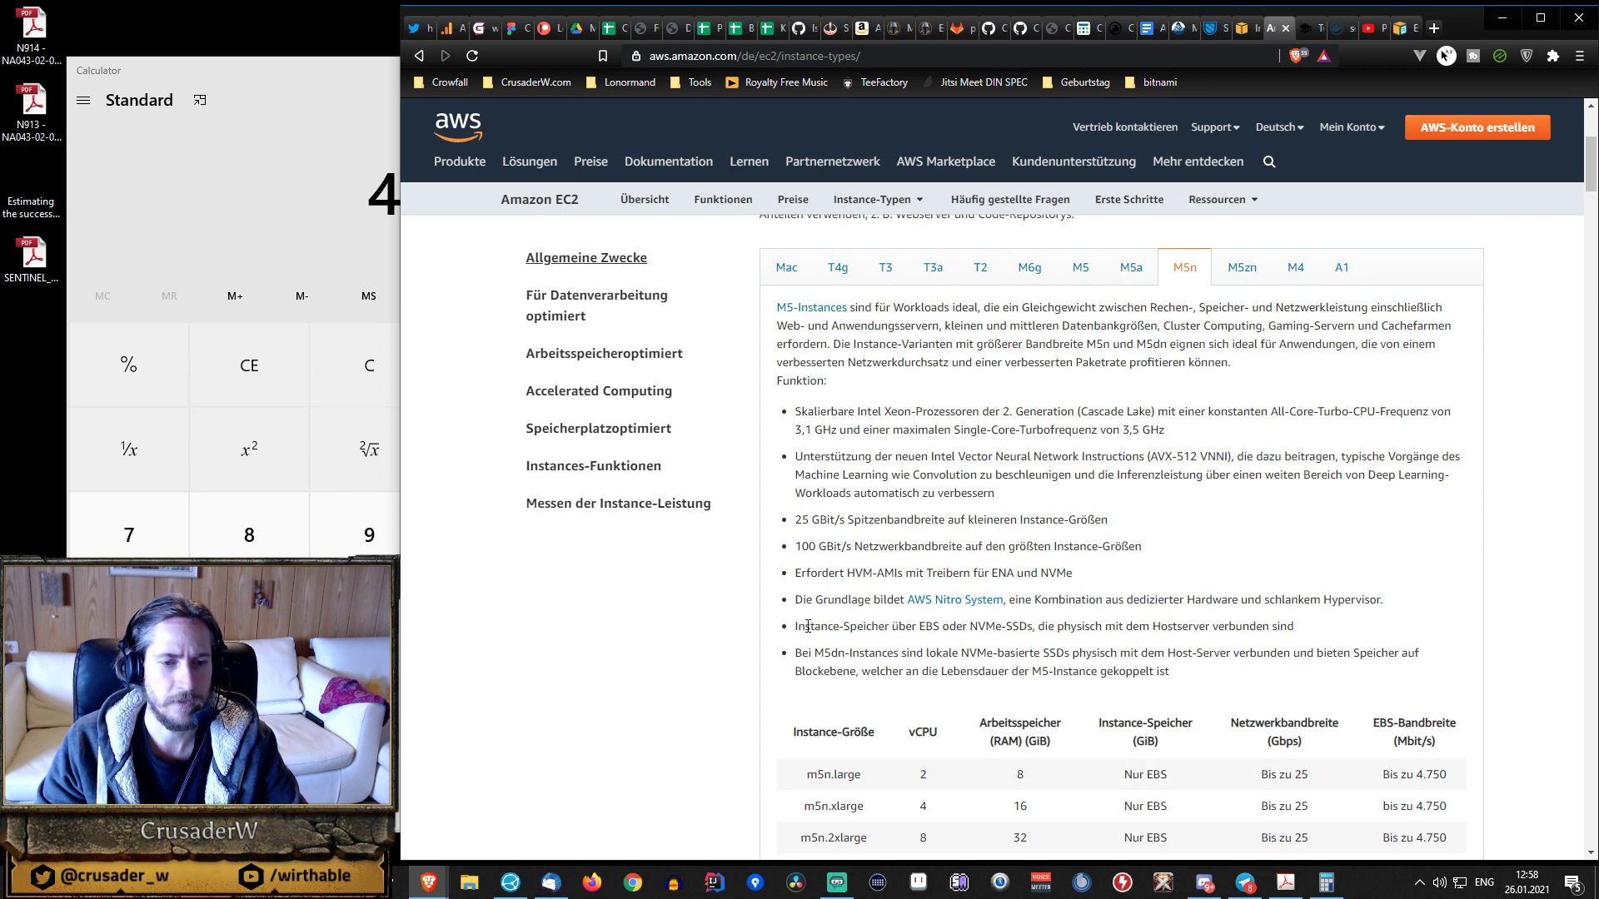
drag(969, 627, 1034, 627)
click(1030, 626)
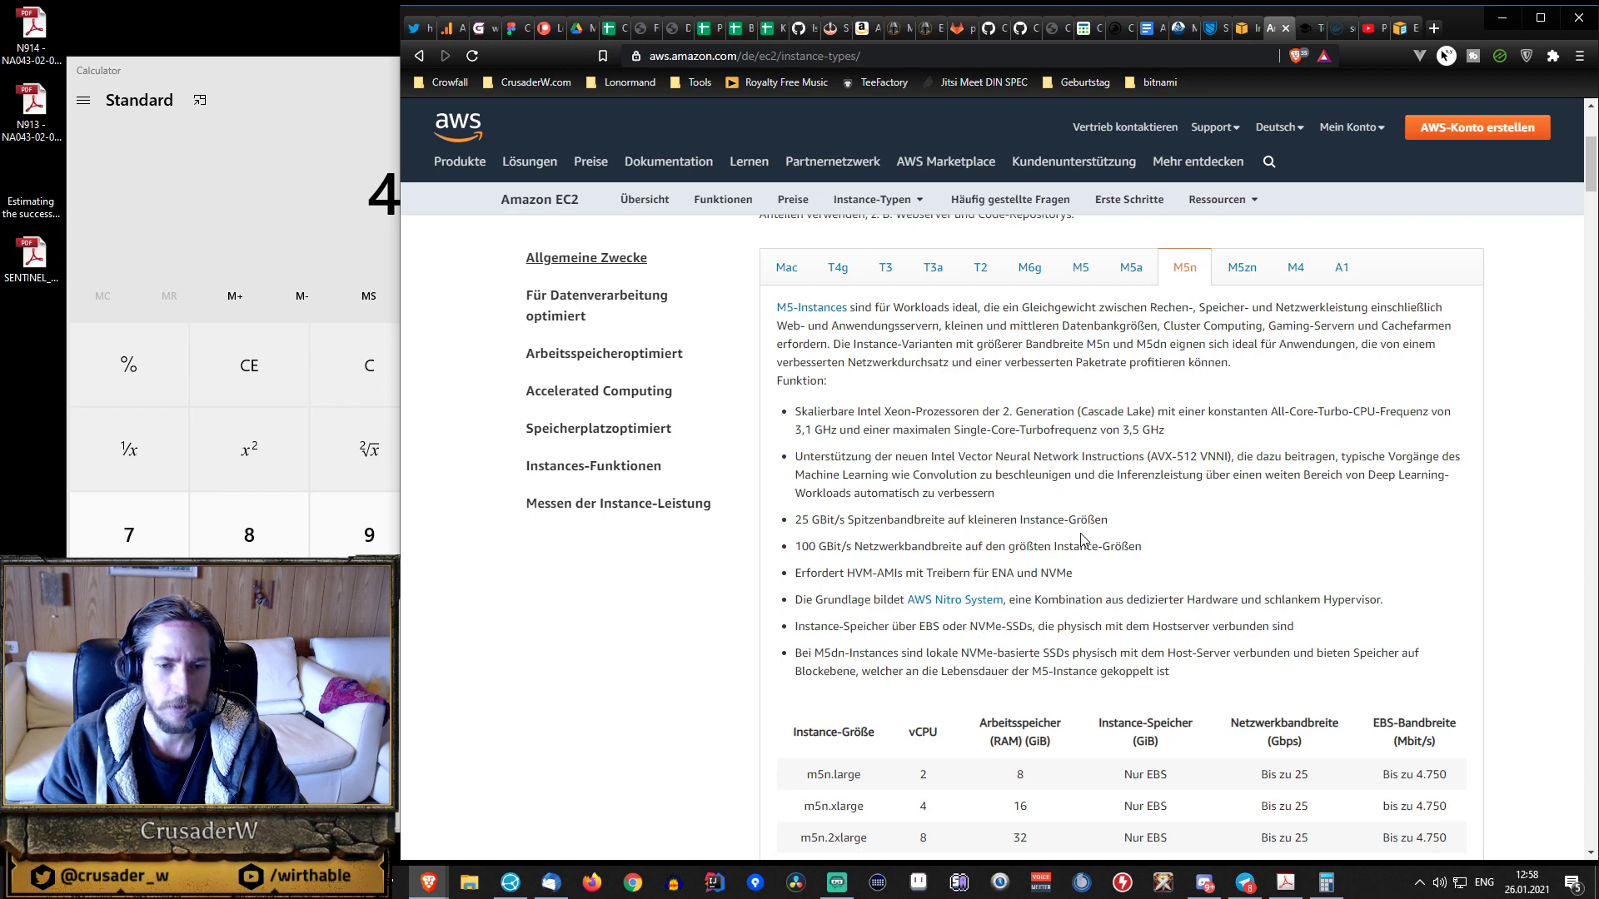
scroll(1083, 541, down, 1)
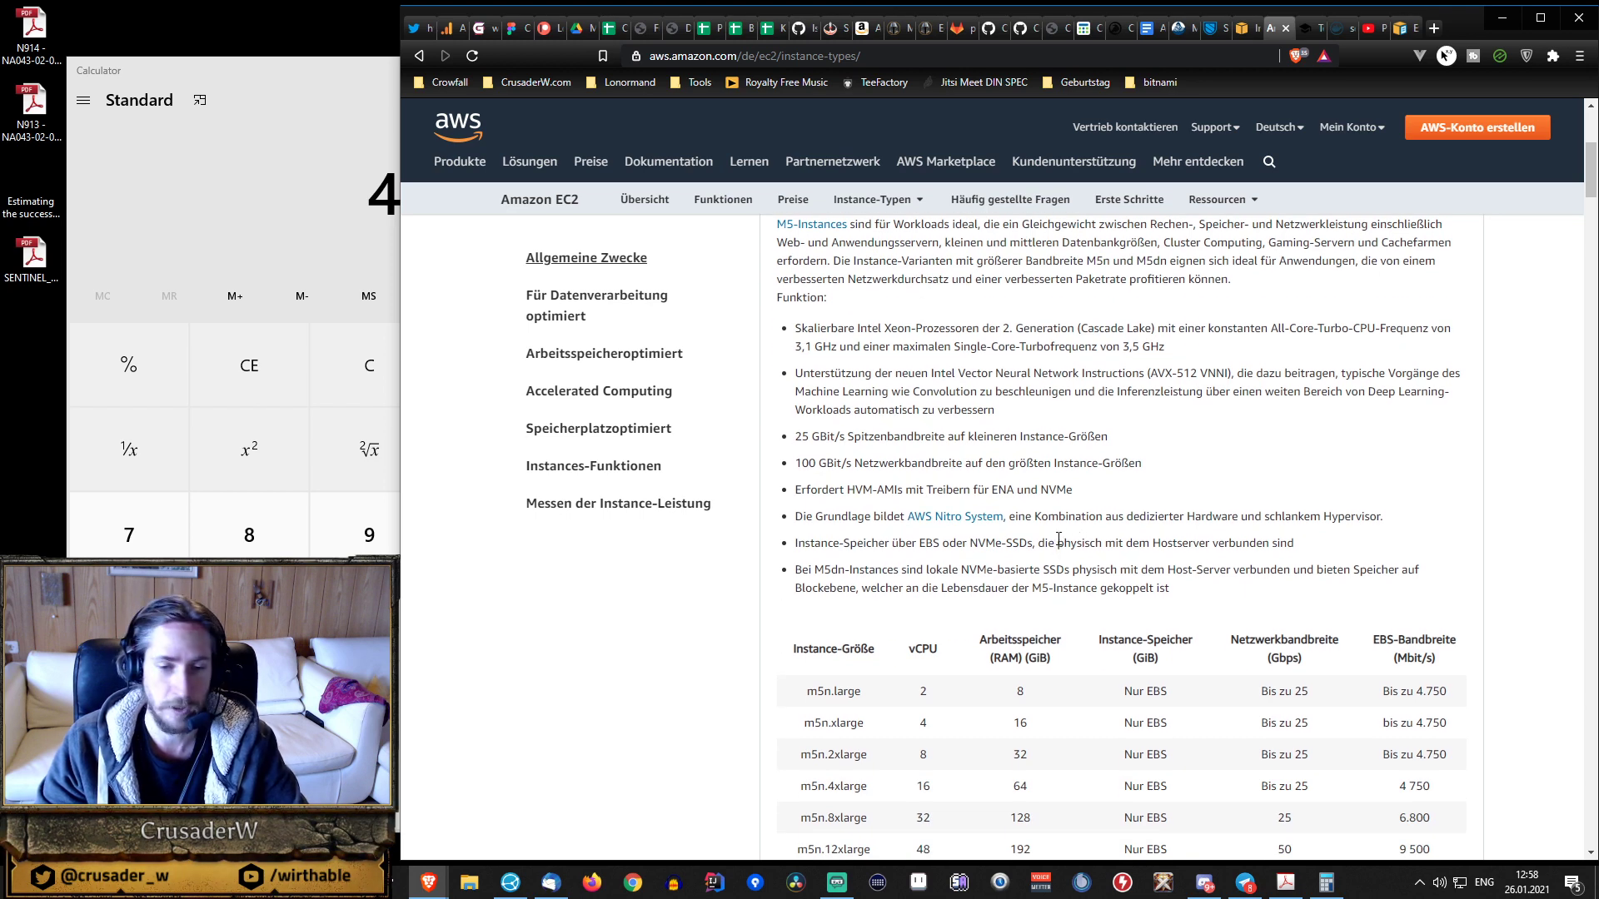
scroll(1059, 540, down, 2)
- Highlight the m5n.large name and its network bandwidth in the M5n specification table, and review the family description
drag(804, 527, 872, 537)
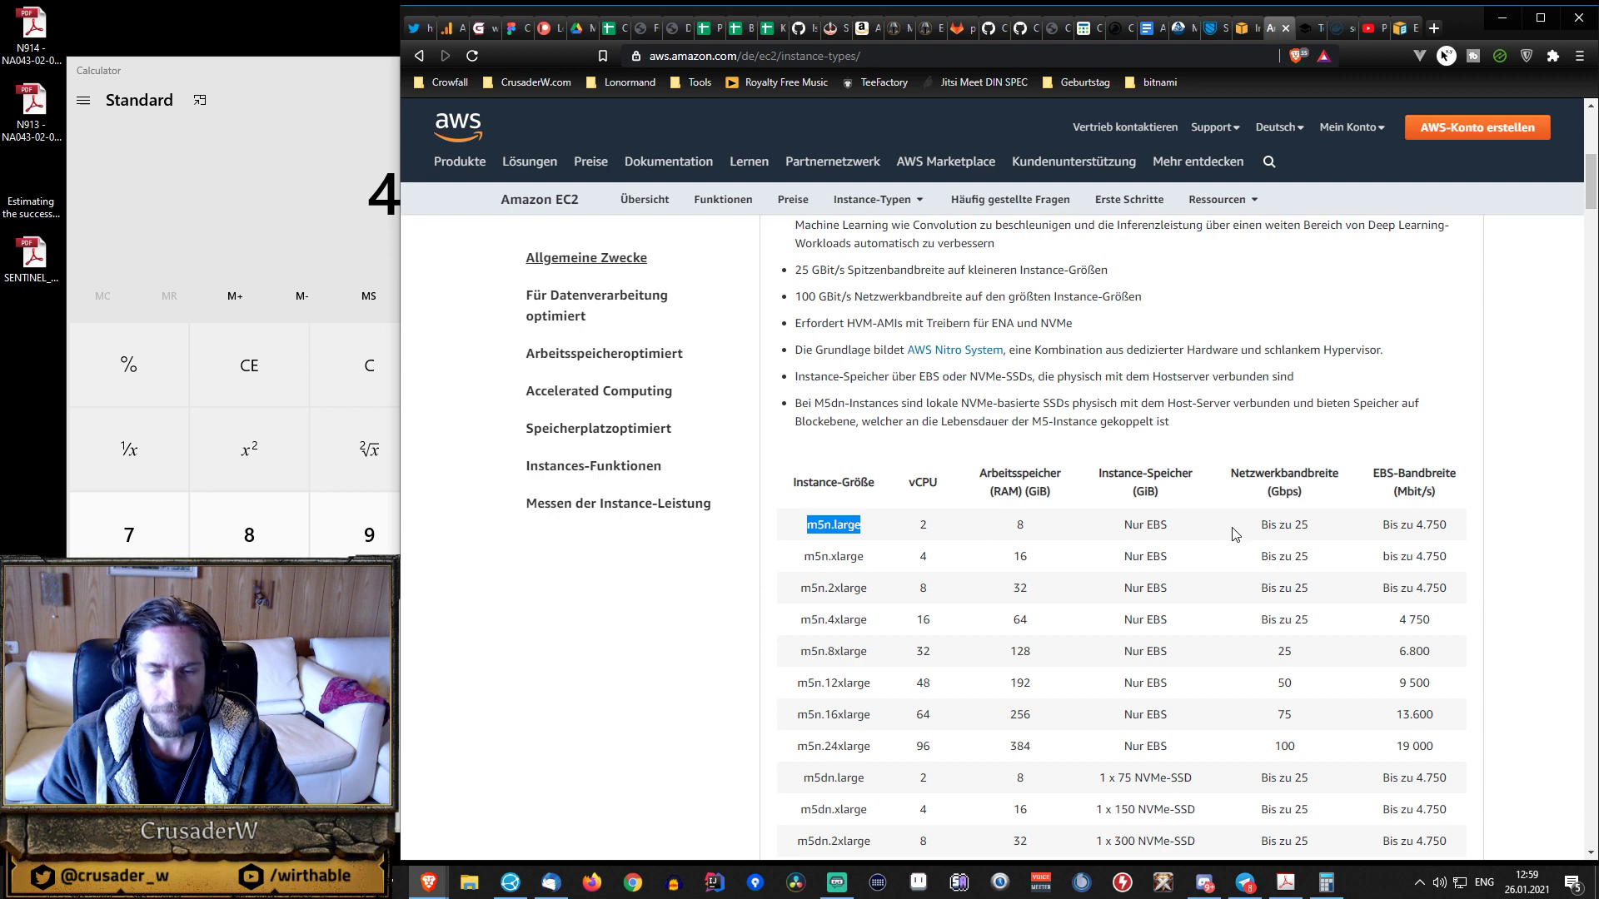
drag(1257, 526, 1321, 528)
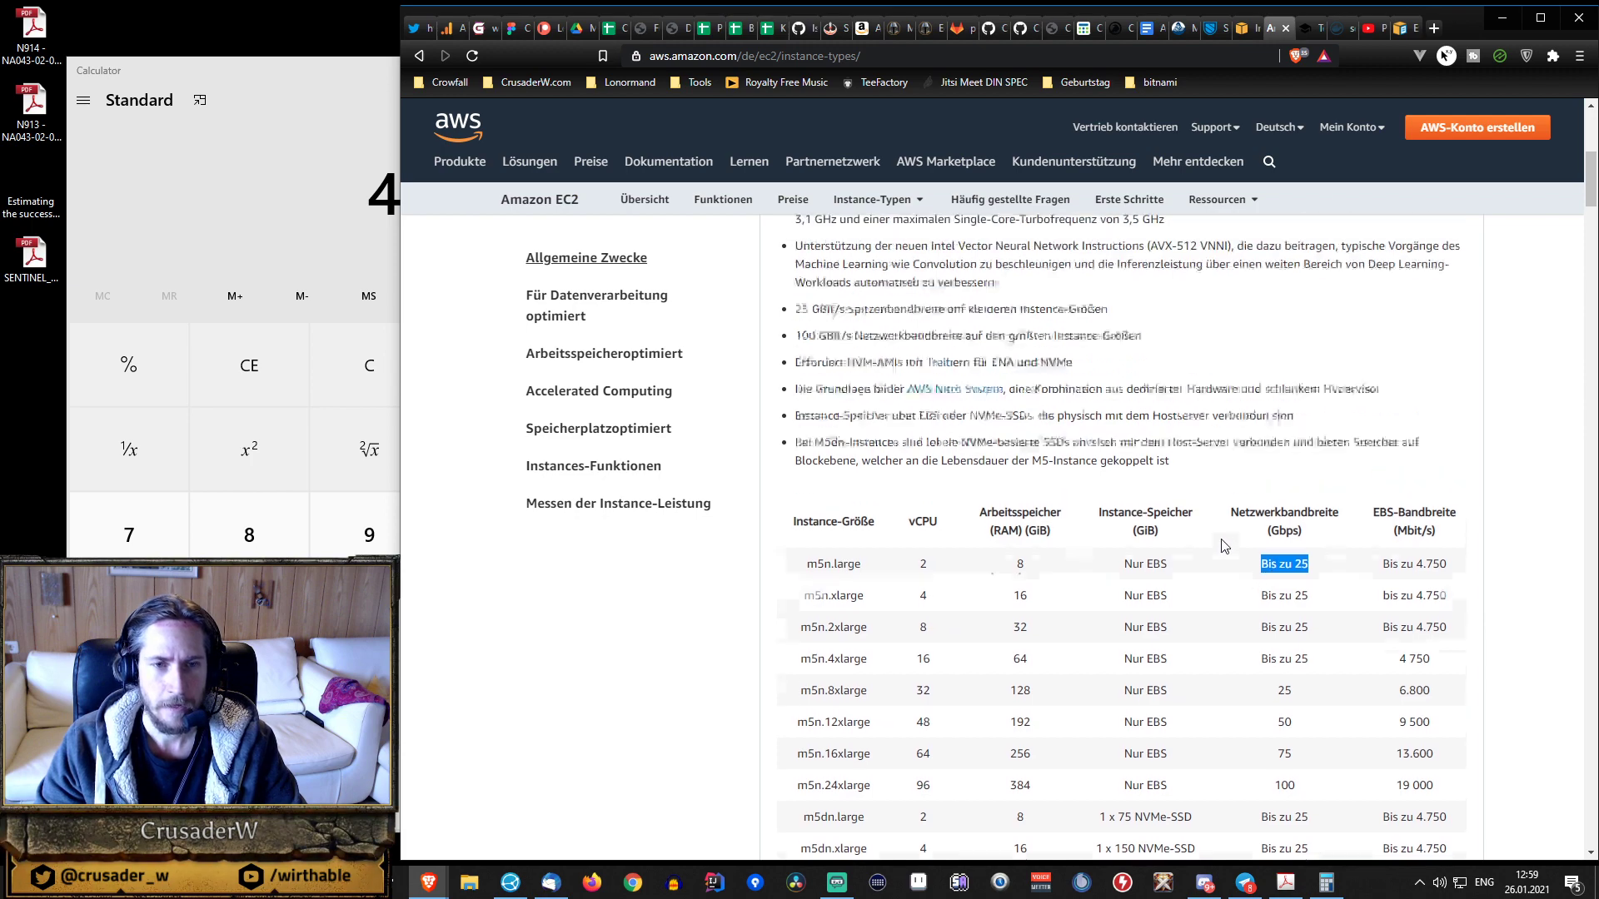
scroll(1237, 541, up, 5)
scroll(1222, 539, down, 3)
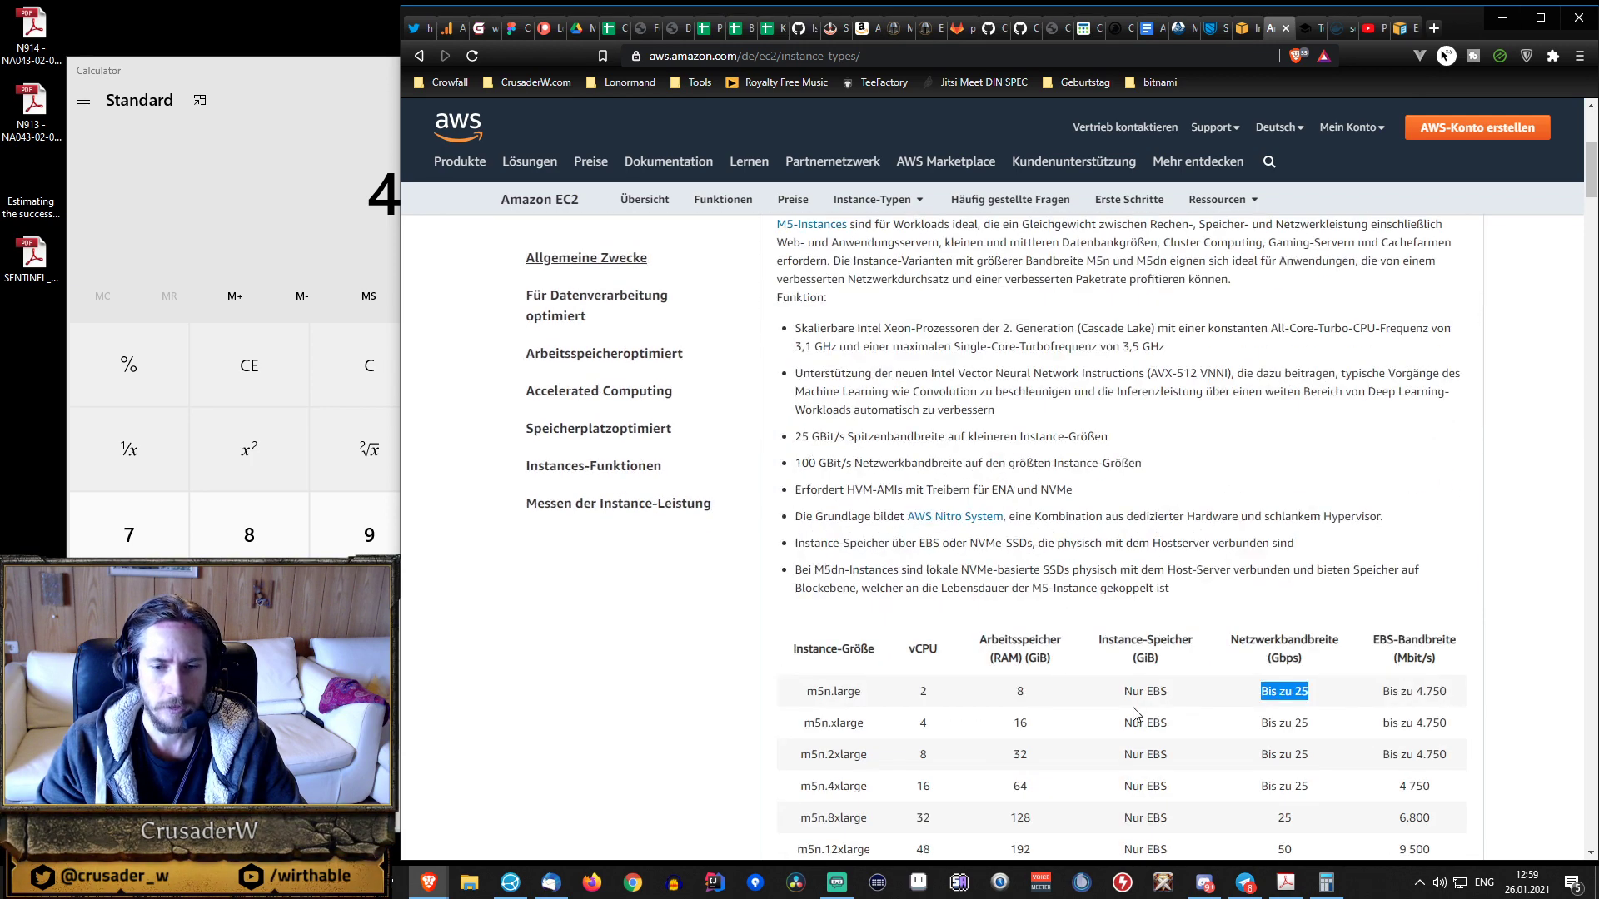
scroll(1159, 683, up, 4)
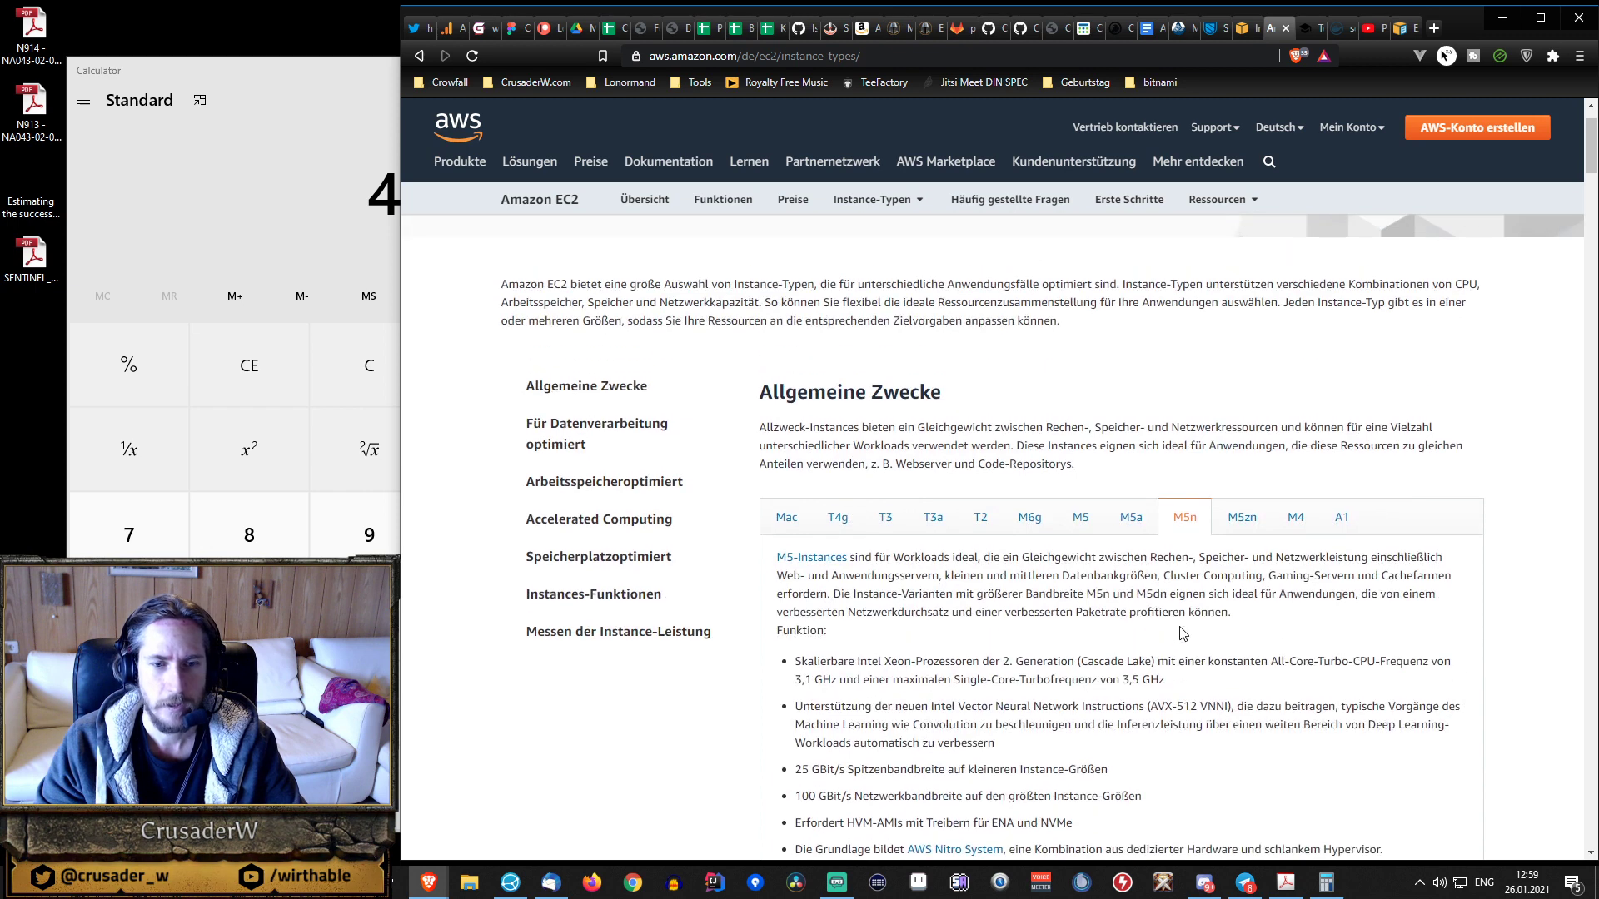
- Show the A1 family again and review its specification table for comparison
click(1343, 519)
scroll(1299, 550, down, 4)
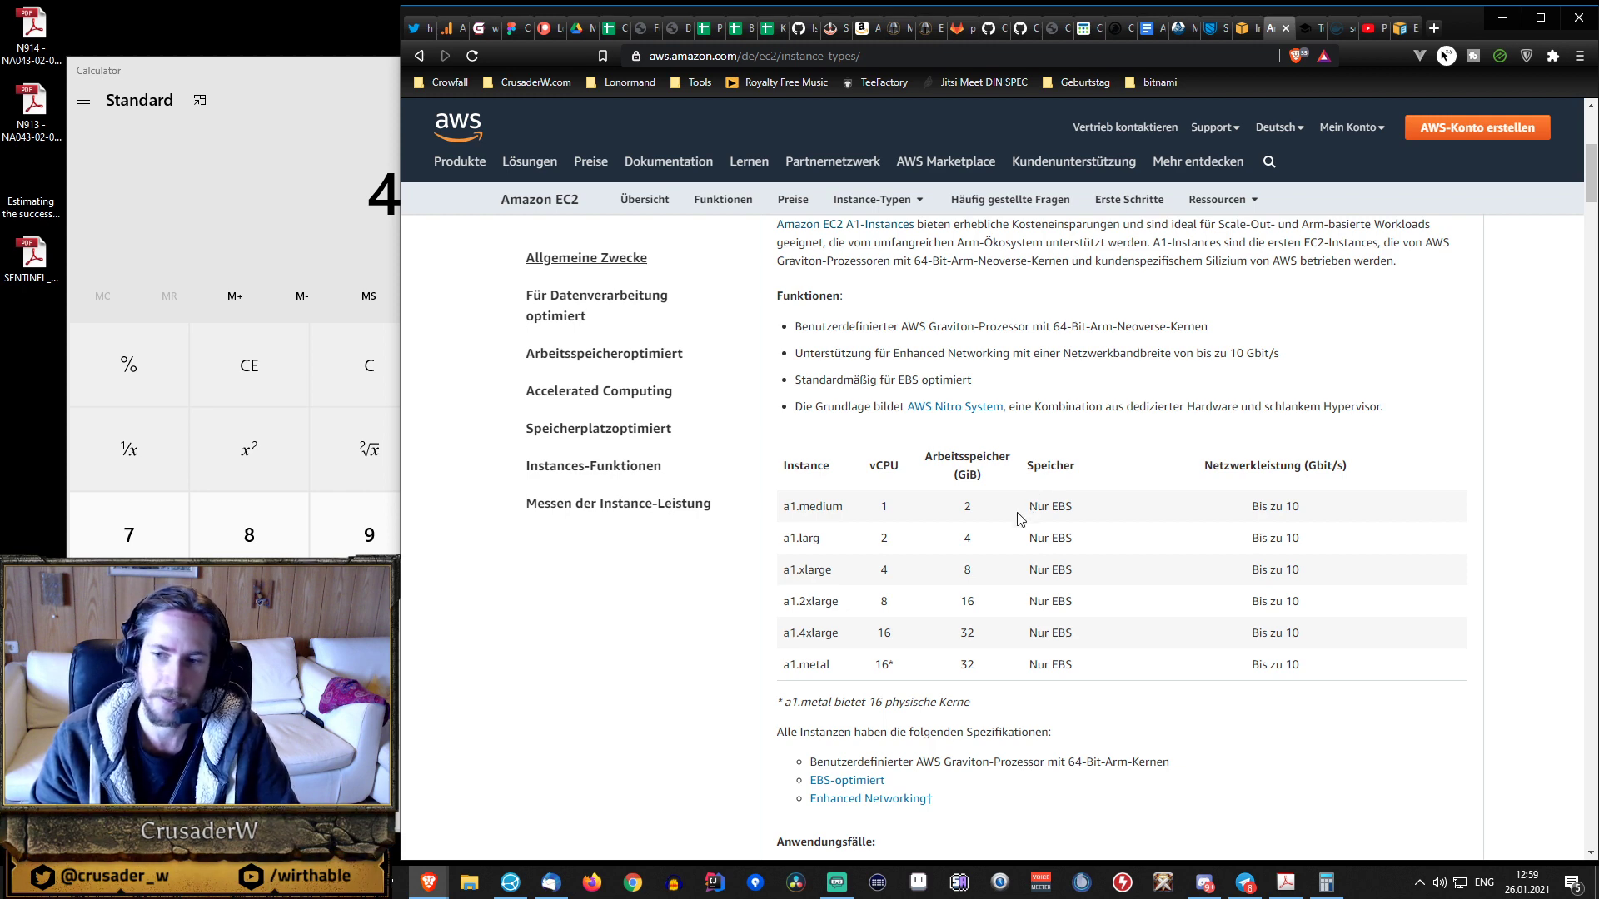
scroll(1020, 511, up, 5)
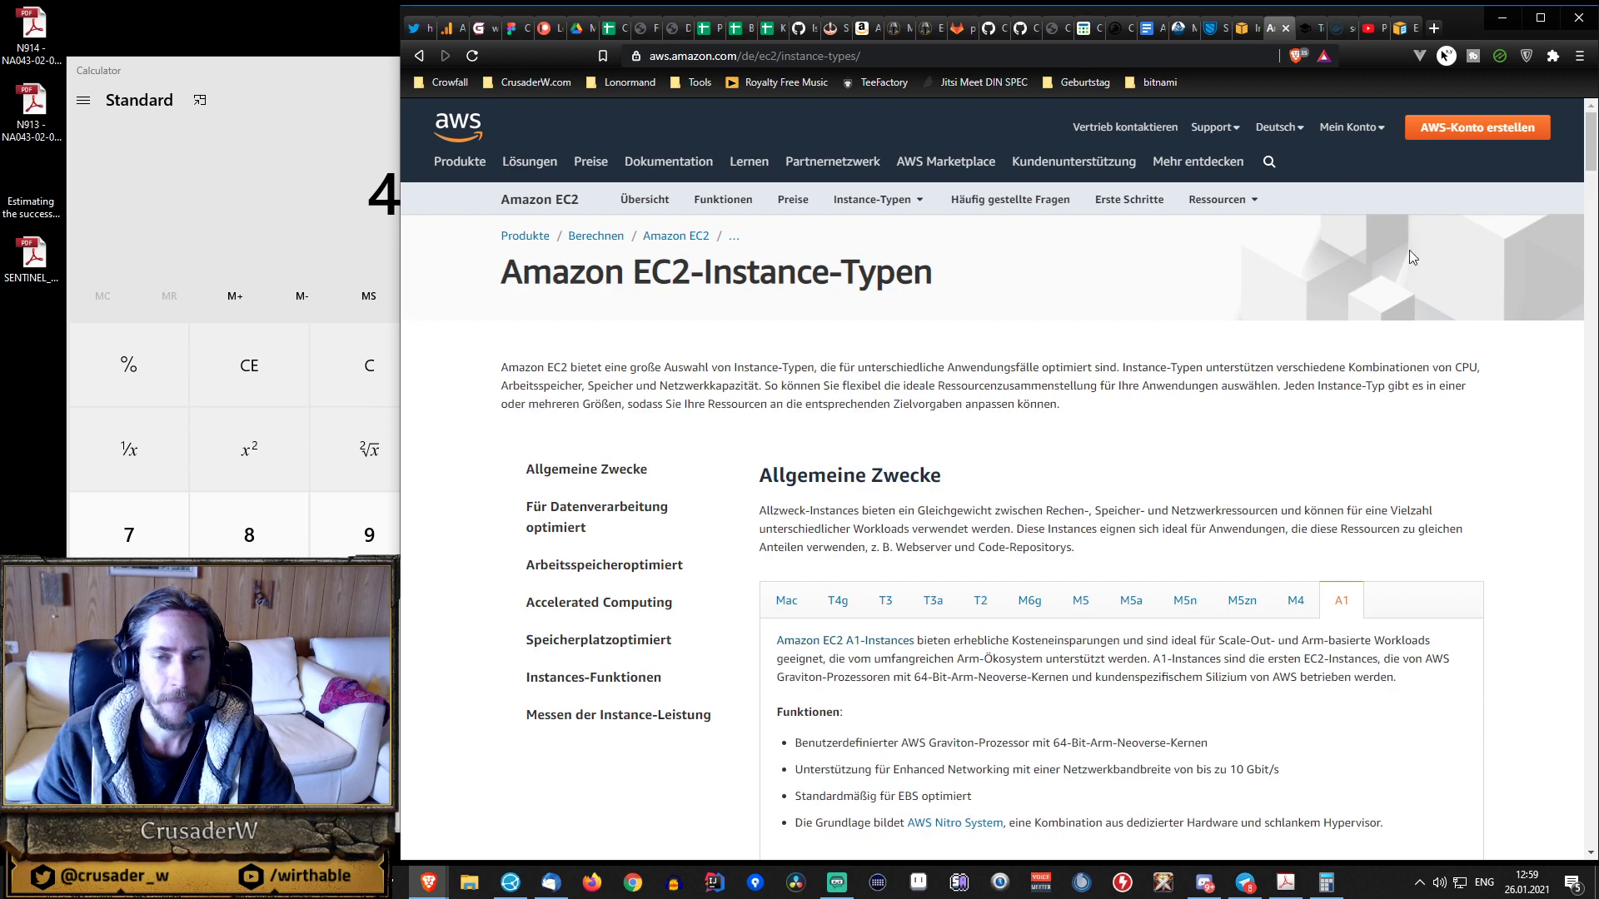
- Start launching a new instance from the EC2 console's Instances page and look through the available Amazon Machine Images
click(1287, 31)
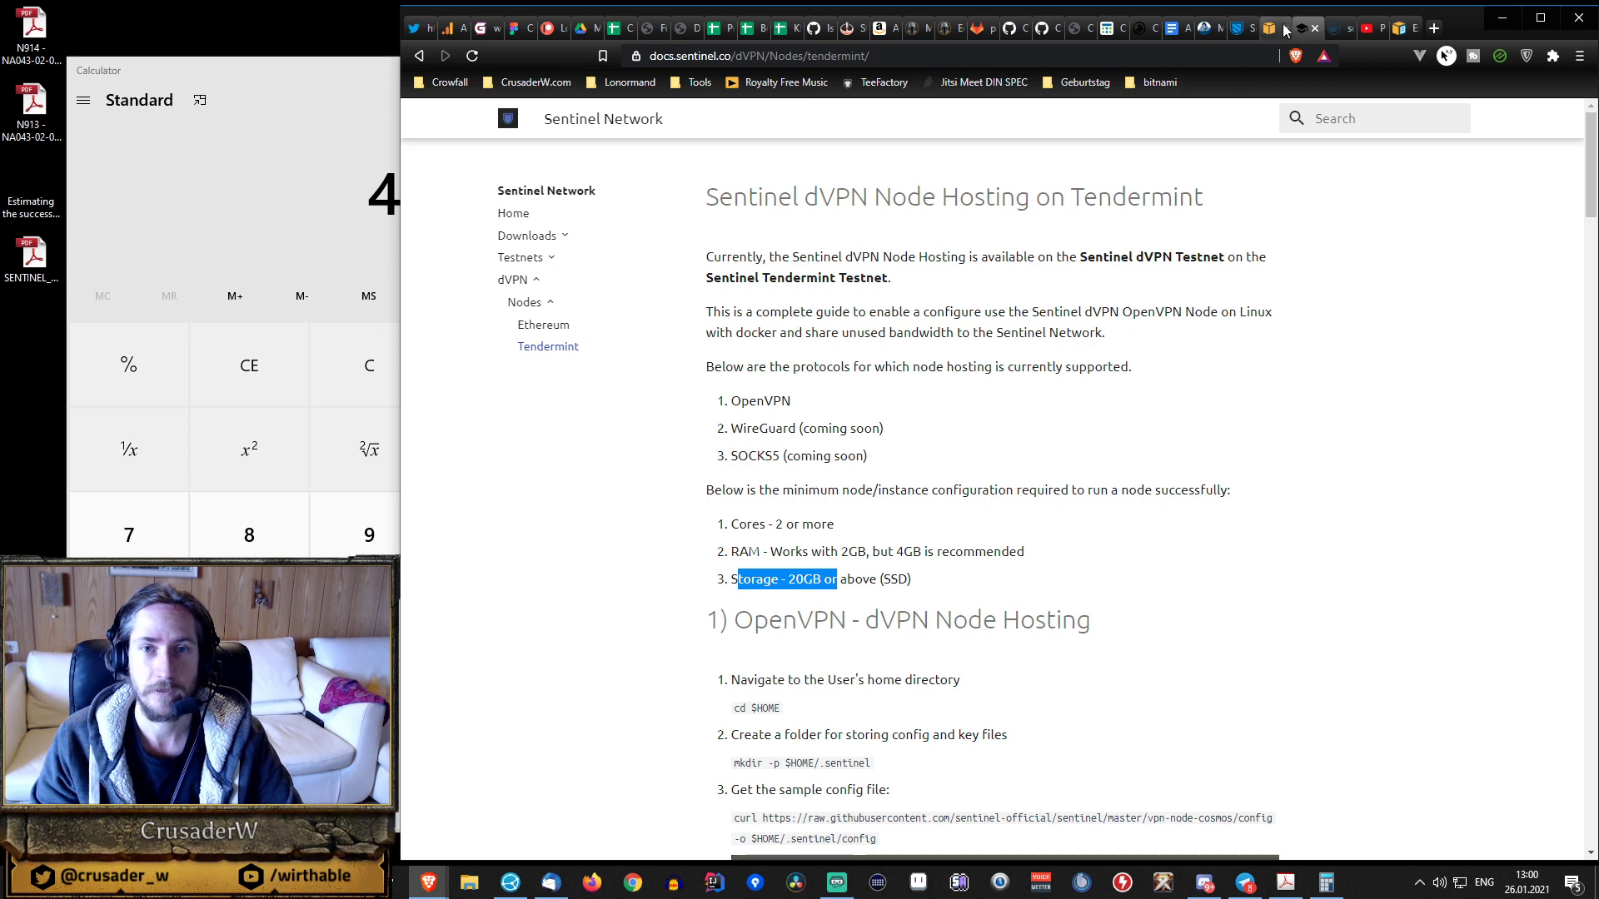
click(1270, 27)
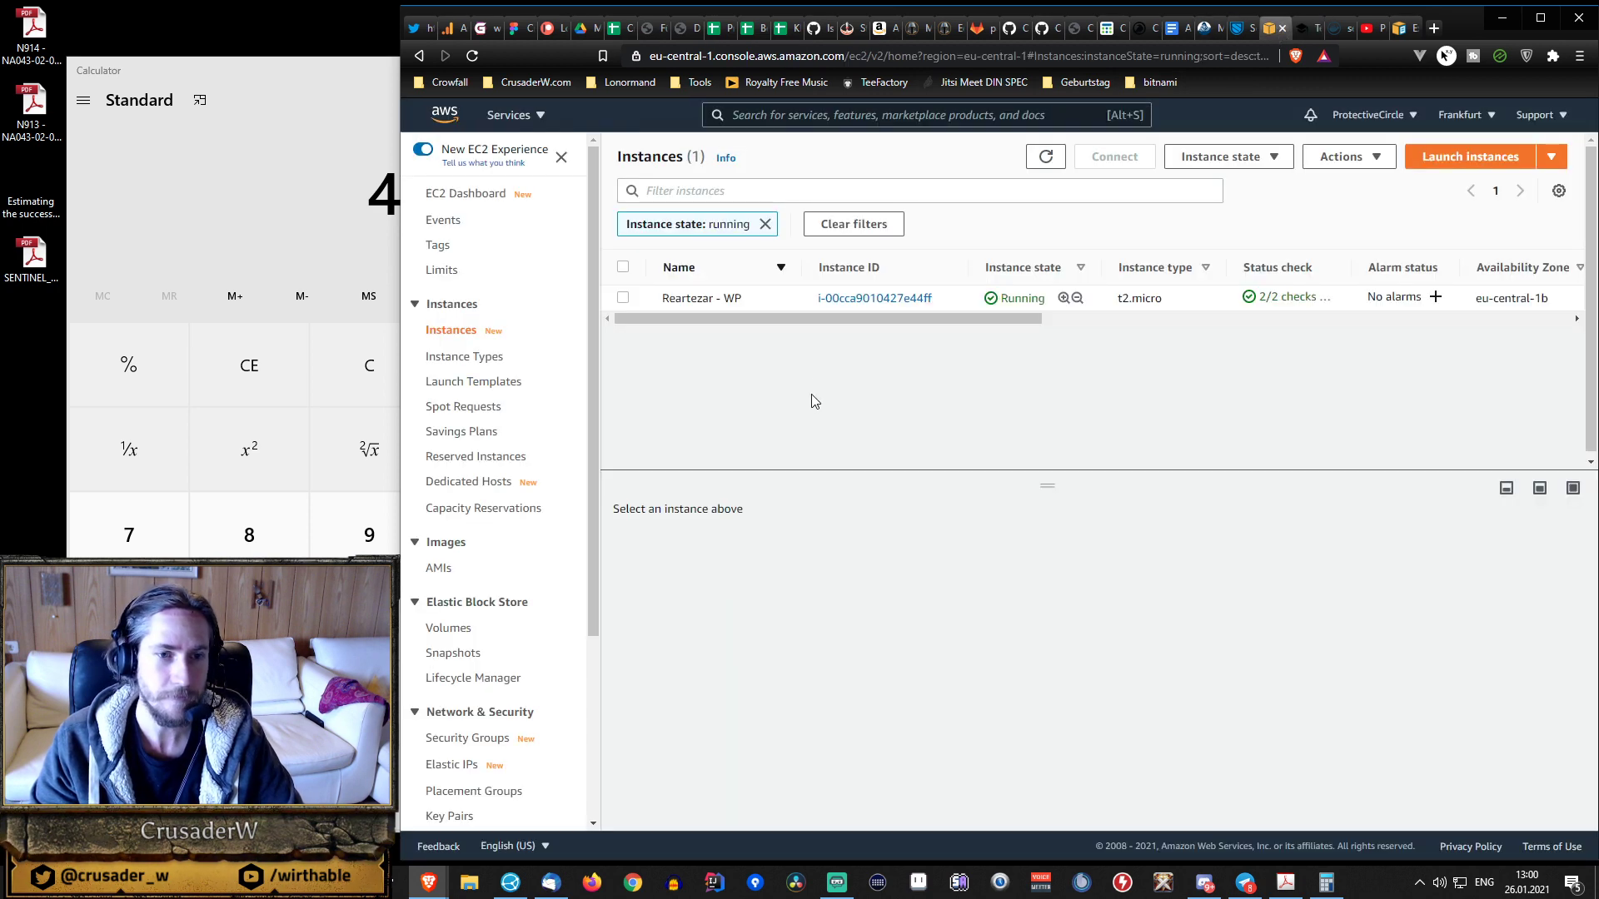
click(1476, 159)
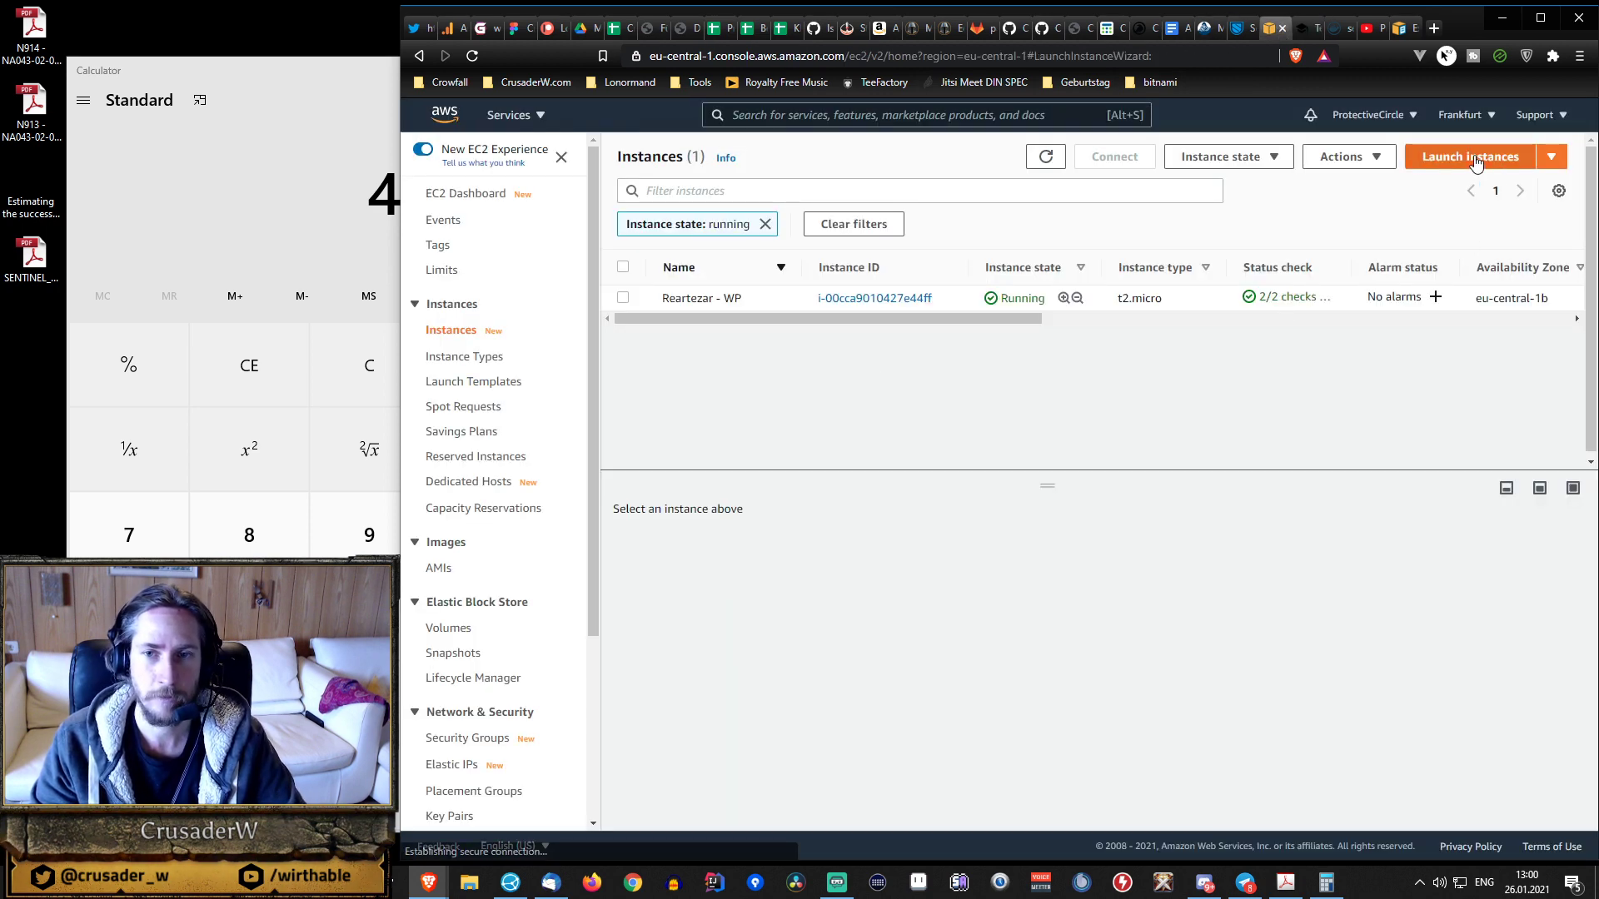
scroll(652, 445, down, 3)
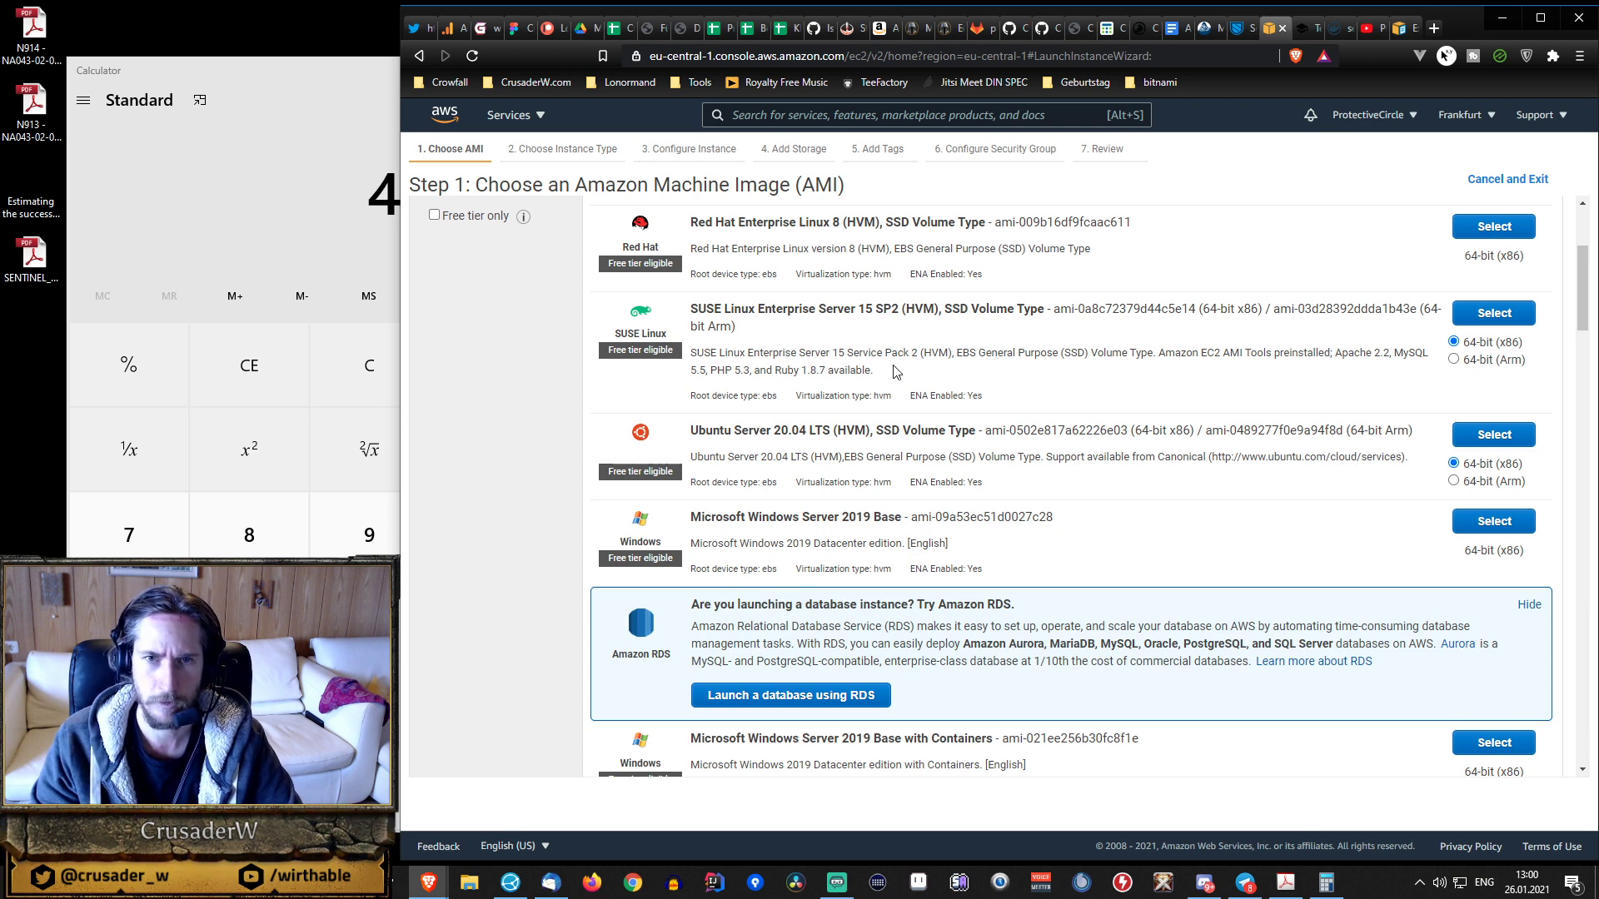
- Look through the Sentinel dVPN Tendermint node hosting guide, from the minimum configuration to the config file setup
click(1301, 29)
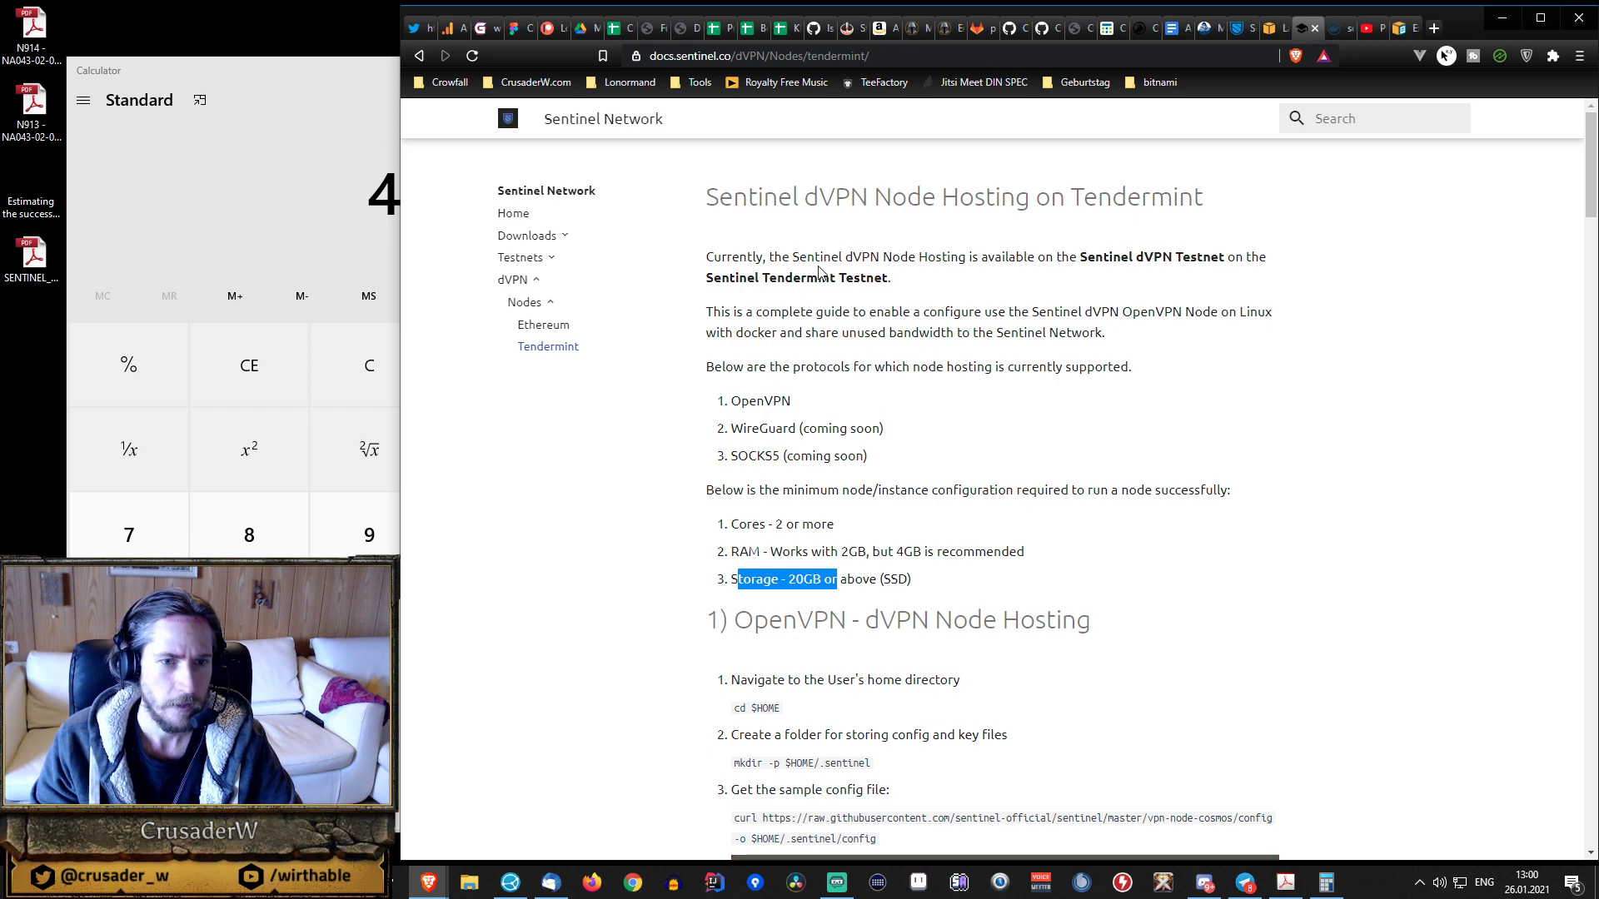
scroll(888, 434, down, 5)
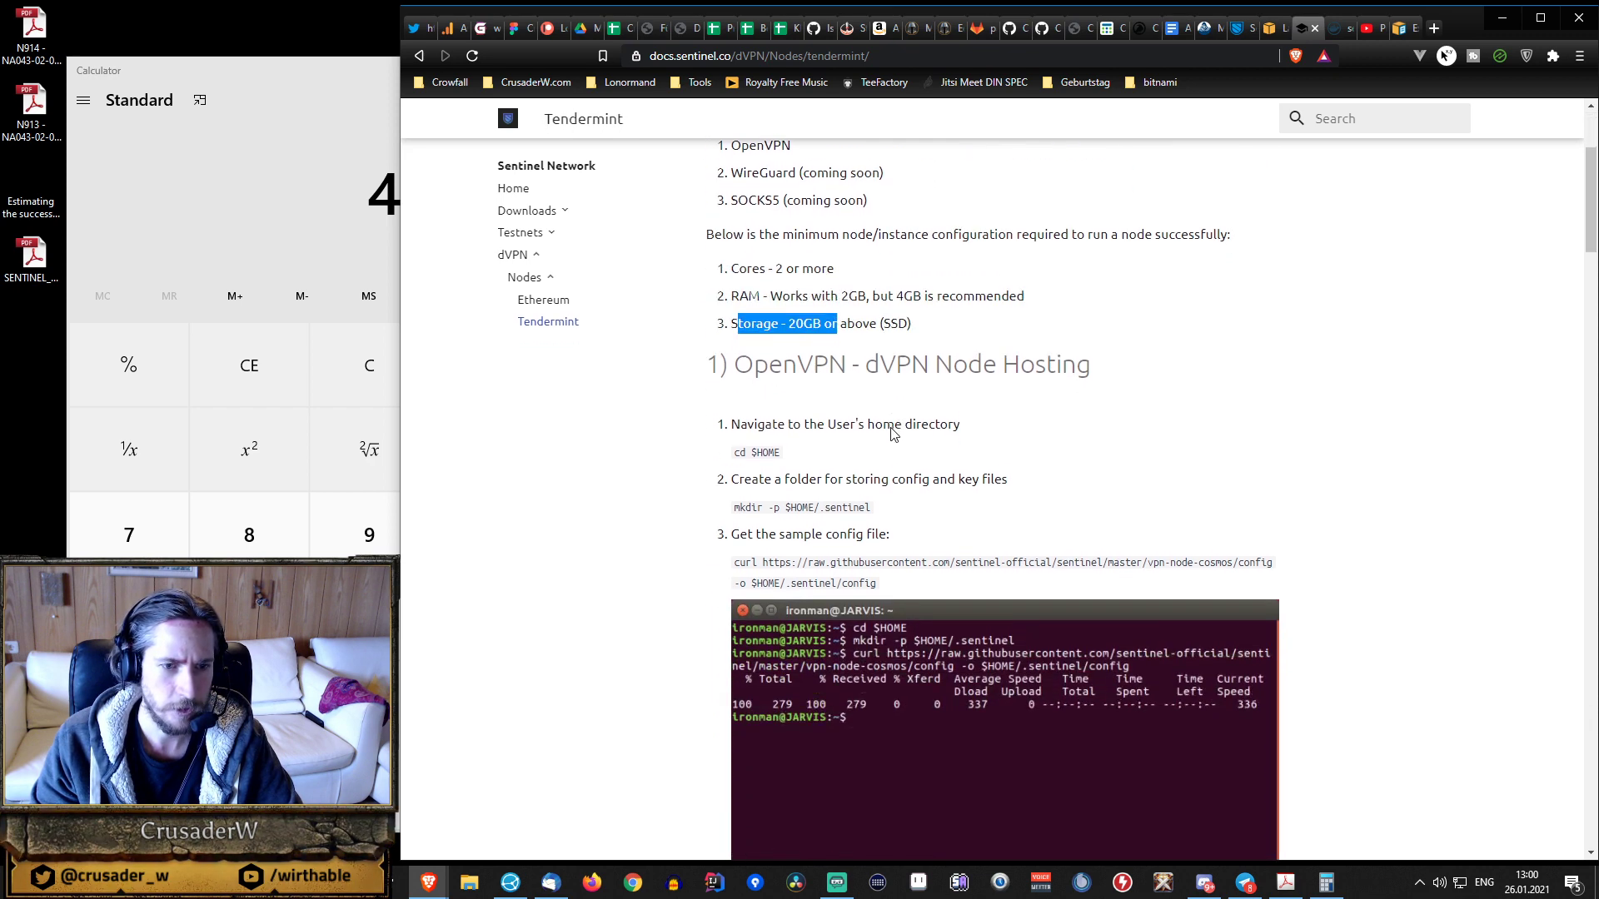
scroll(883, 438, down, 9)
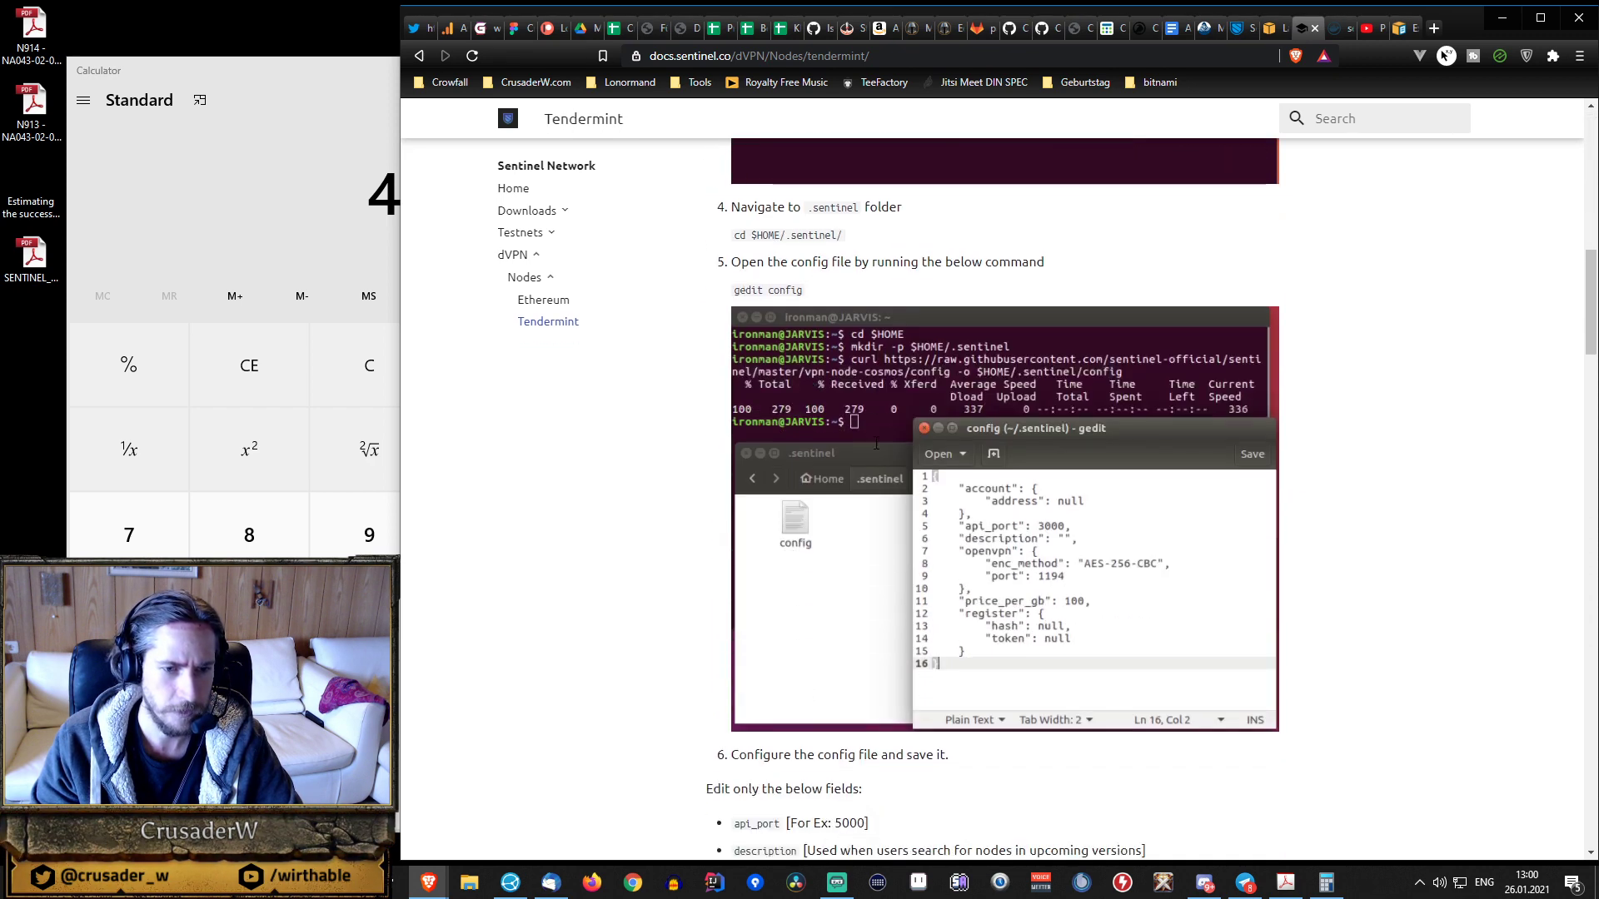
scroll(876, 445, up, 15)
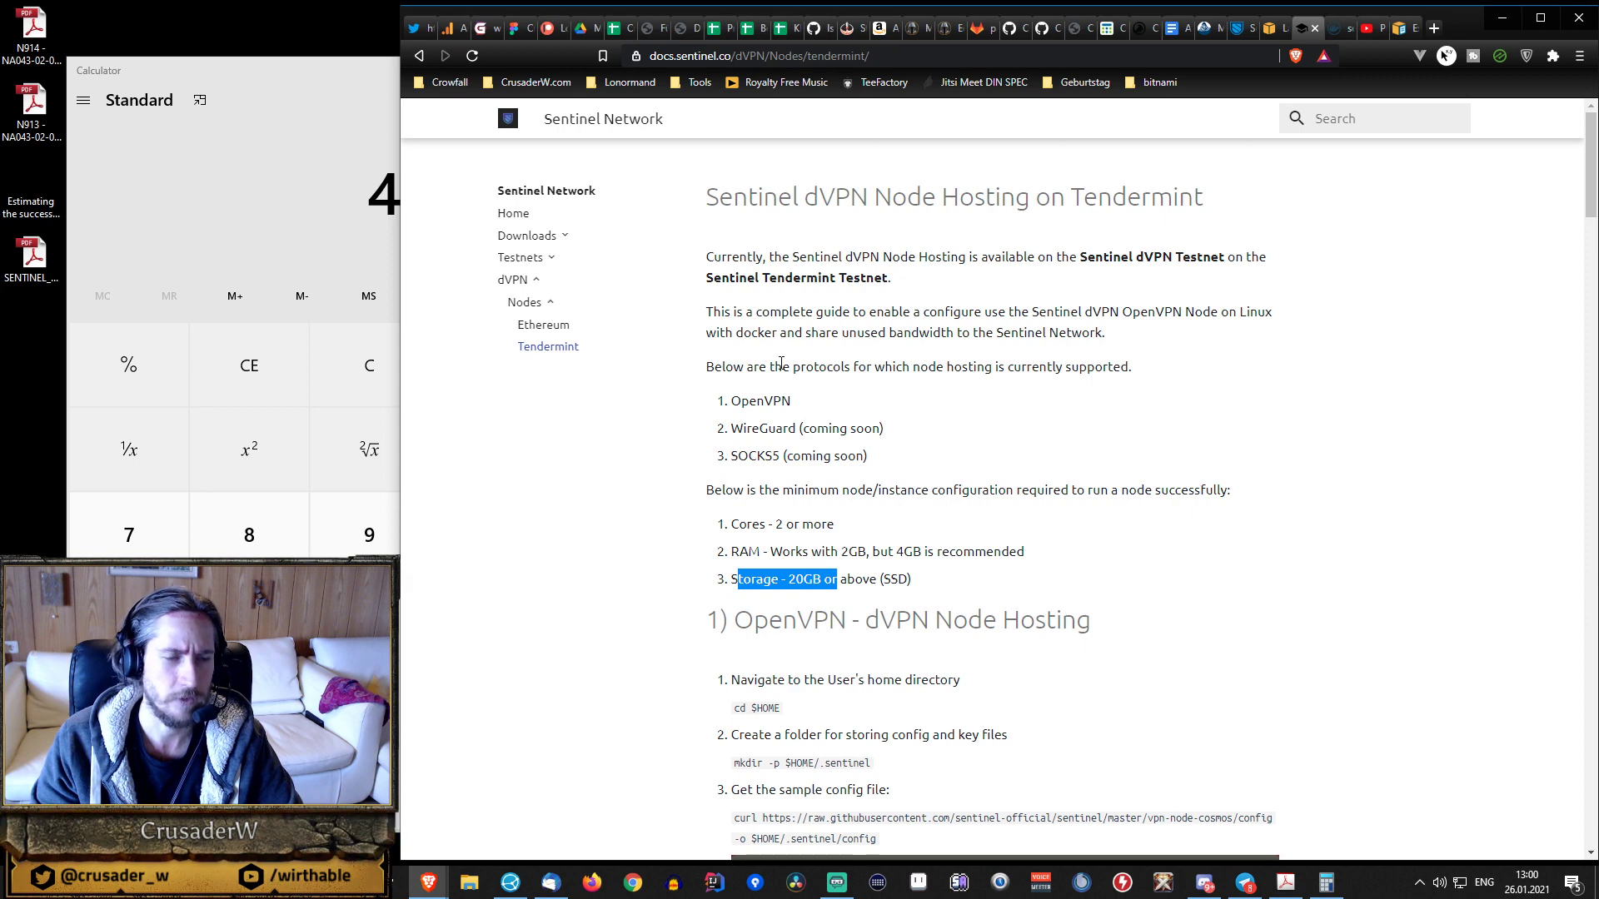
- Open the Sentinel Hub Setup guide for the Sentinel Turing 1 testnet and check its minimum configuration and Golang installation
click(520, 260)
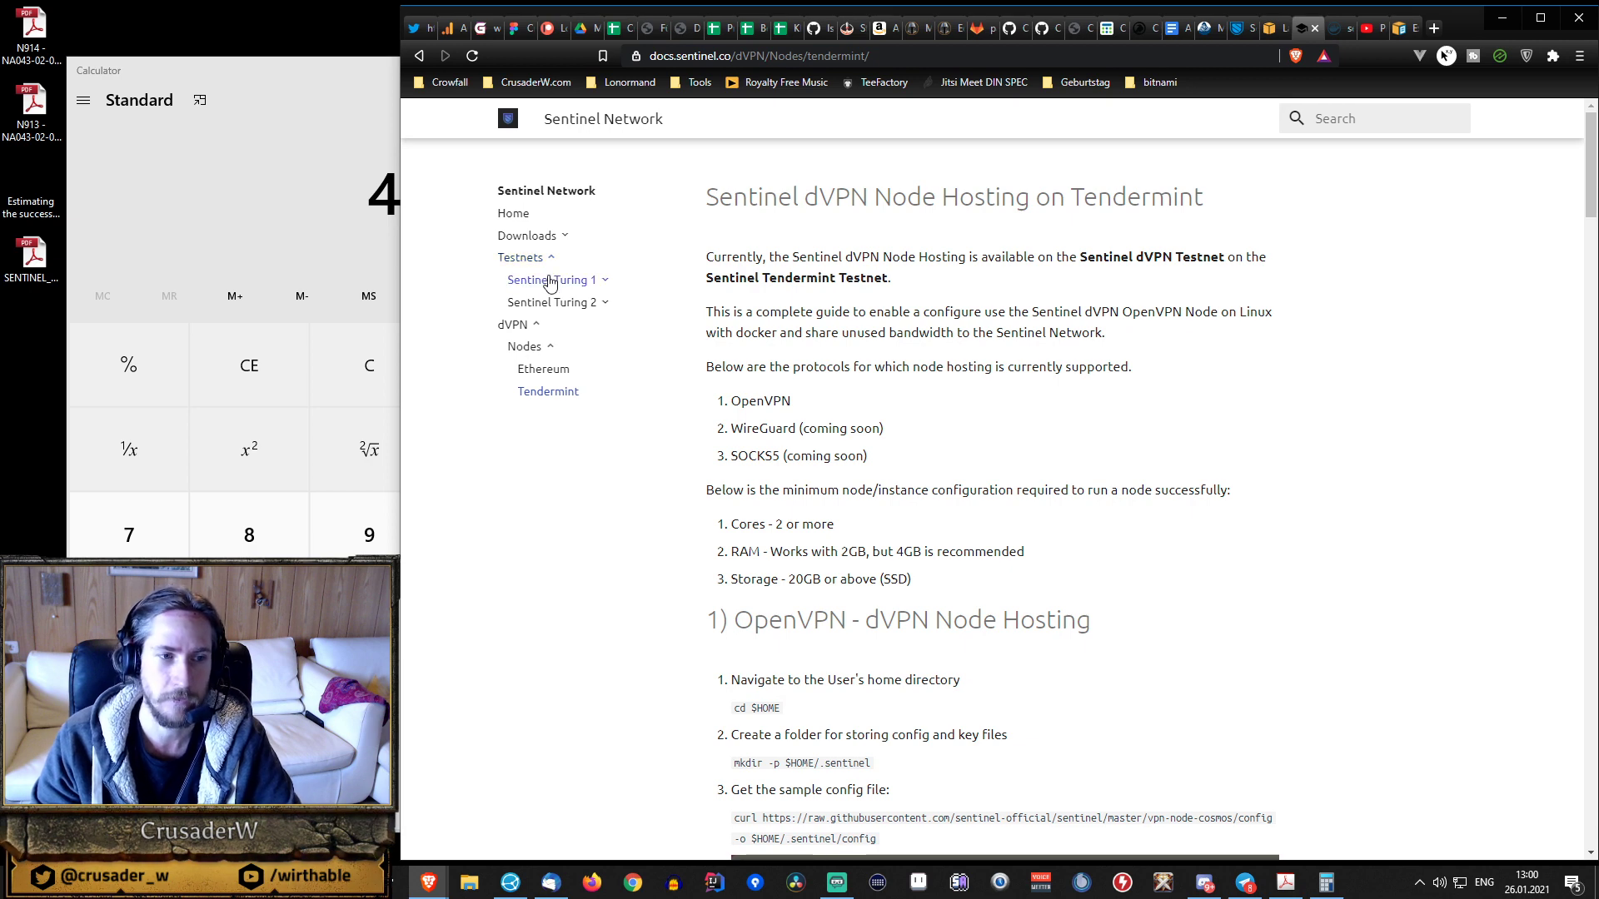
click(549, 281)
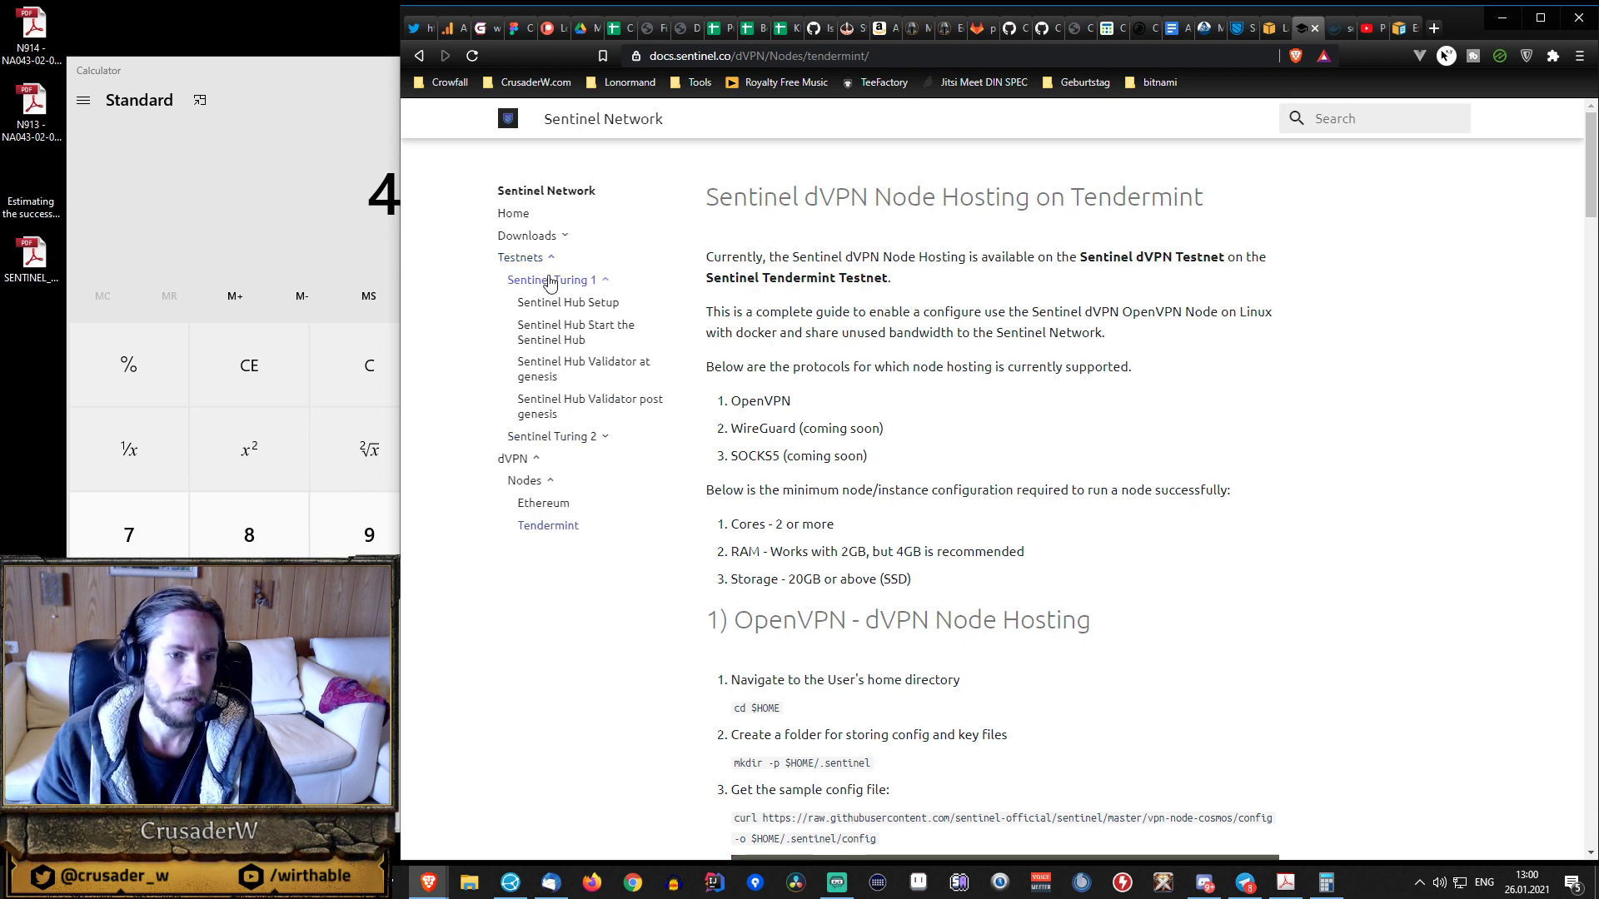
click(560, 305)
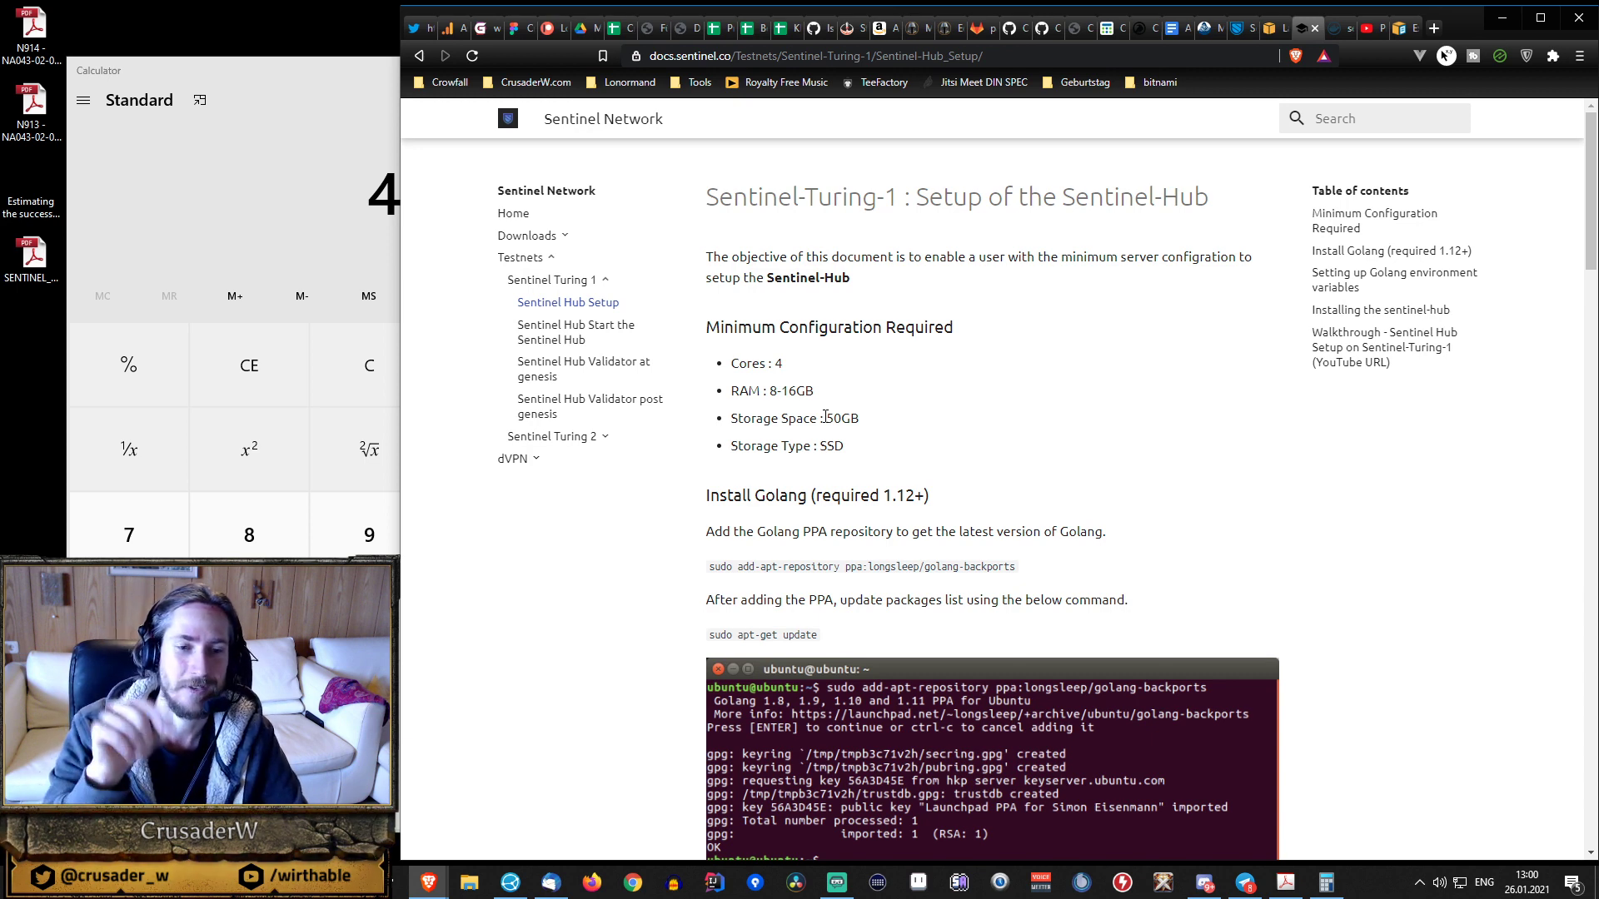
scroll(898, 489, down, 5)
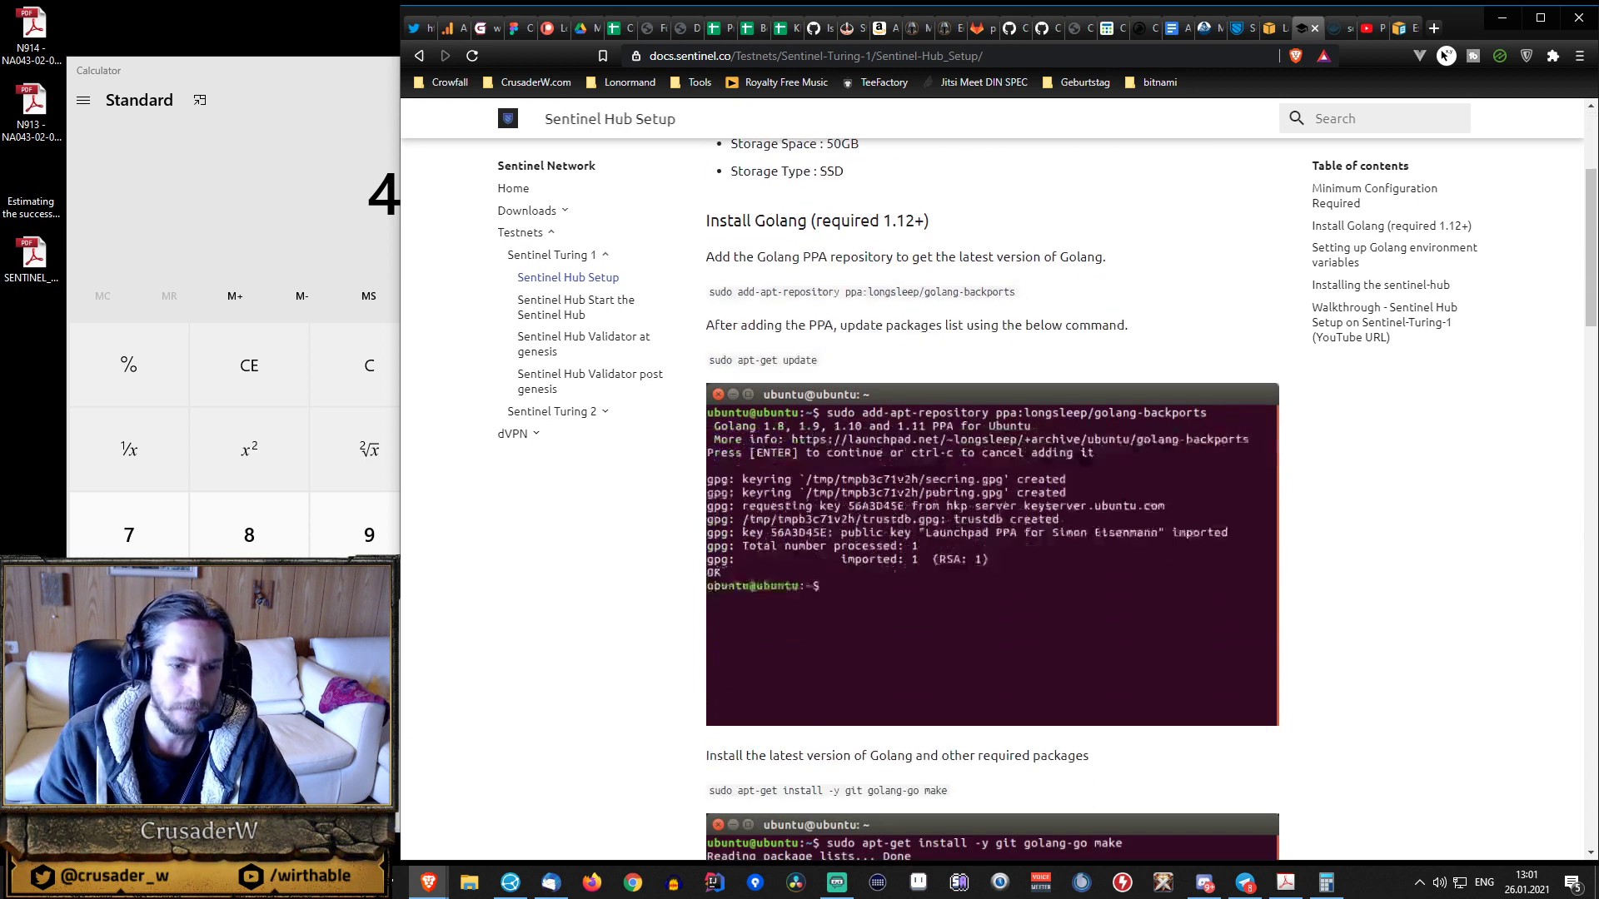
scroll(899, 490, up, 5)
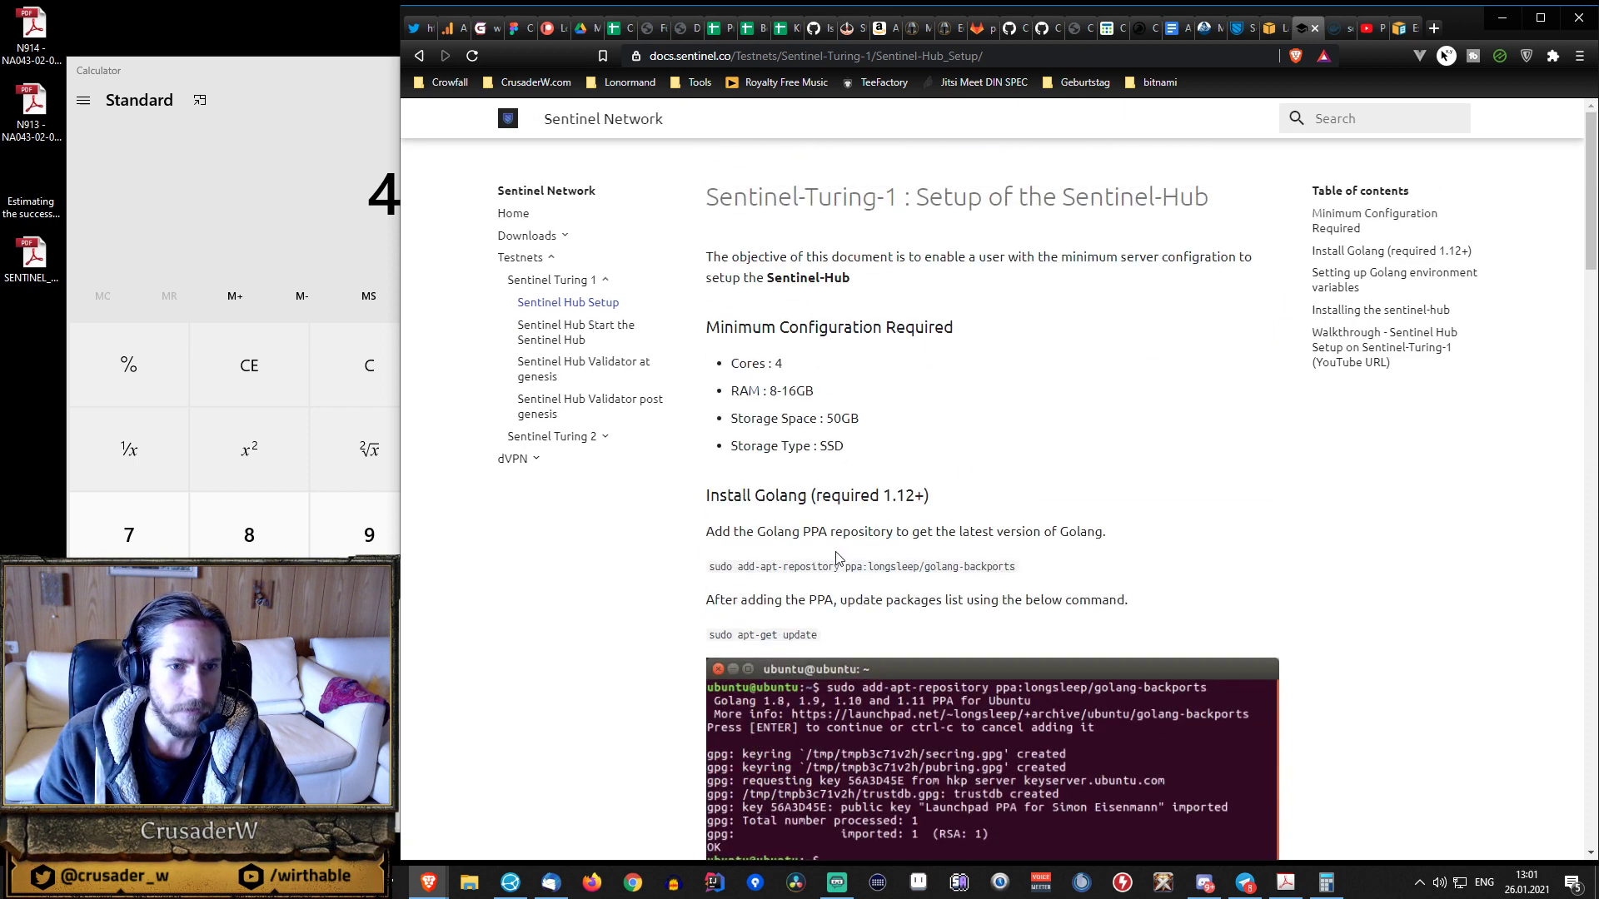
- Check the minimum configuration in the Sentinel Turing 2 Setup guide, and return to the Amazon Machine Image selection
click(580, 437)
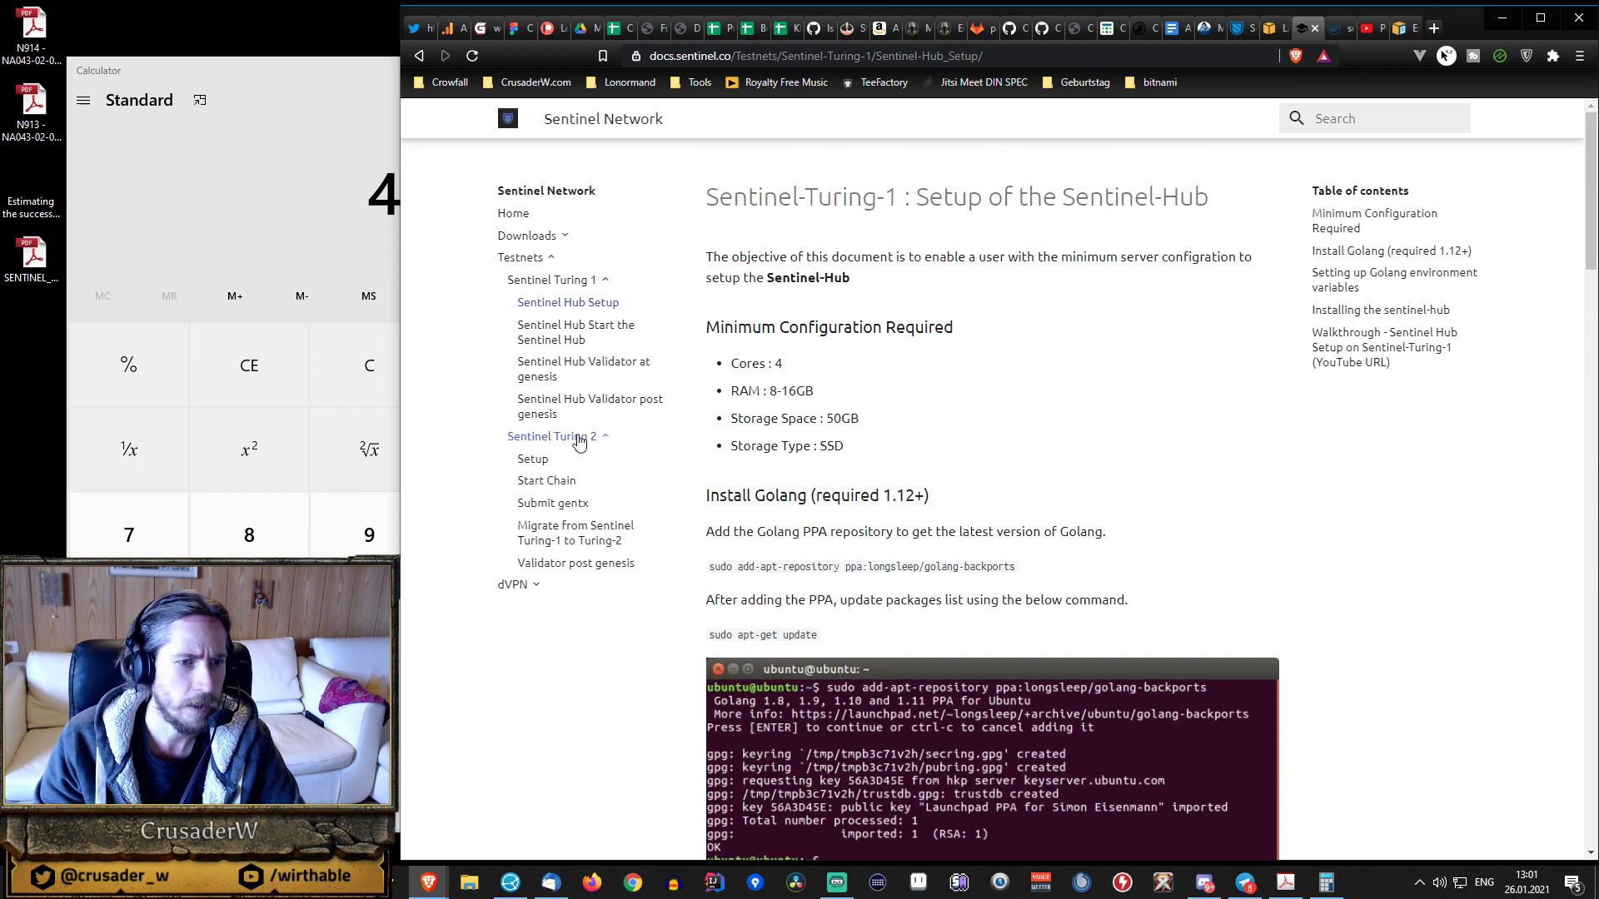
click(534, 459)
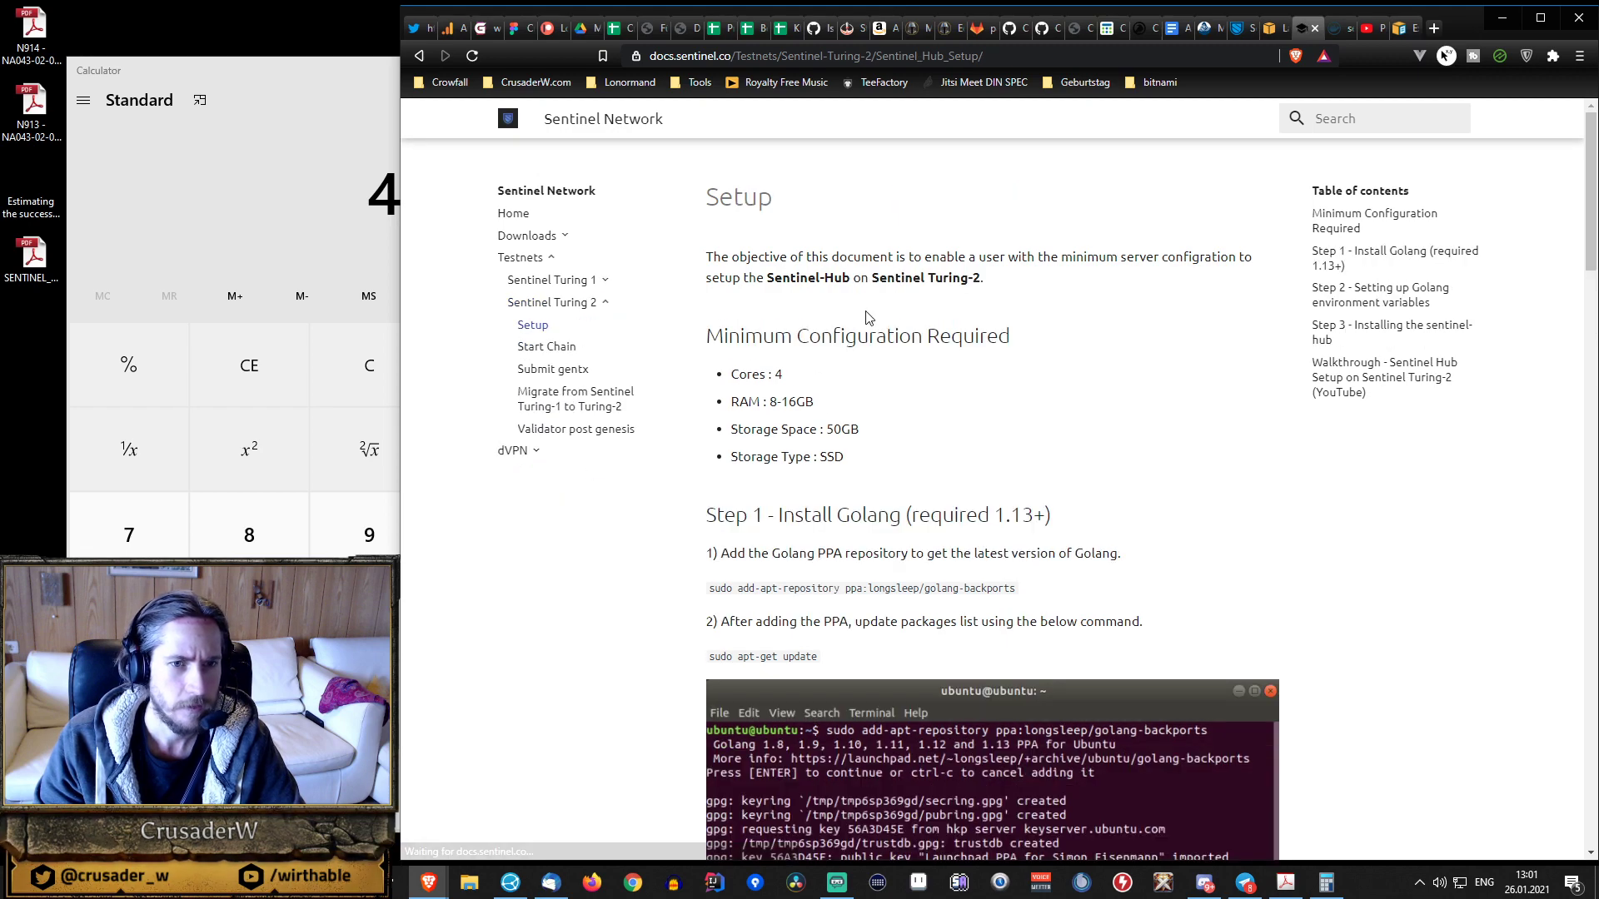
scroll(888, 321, down, 6)
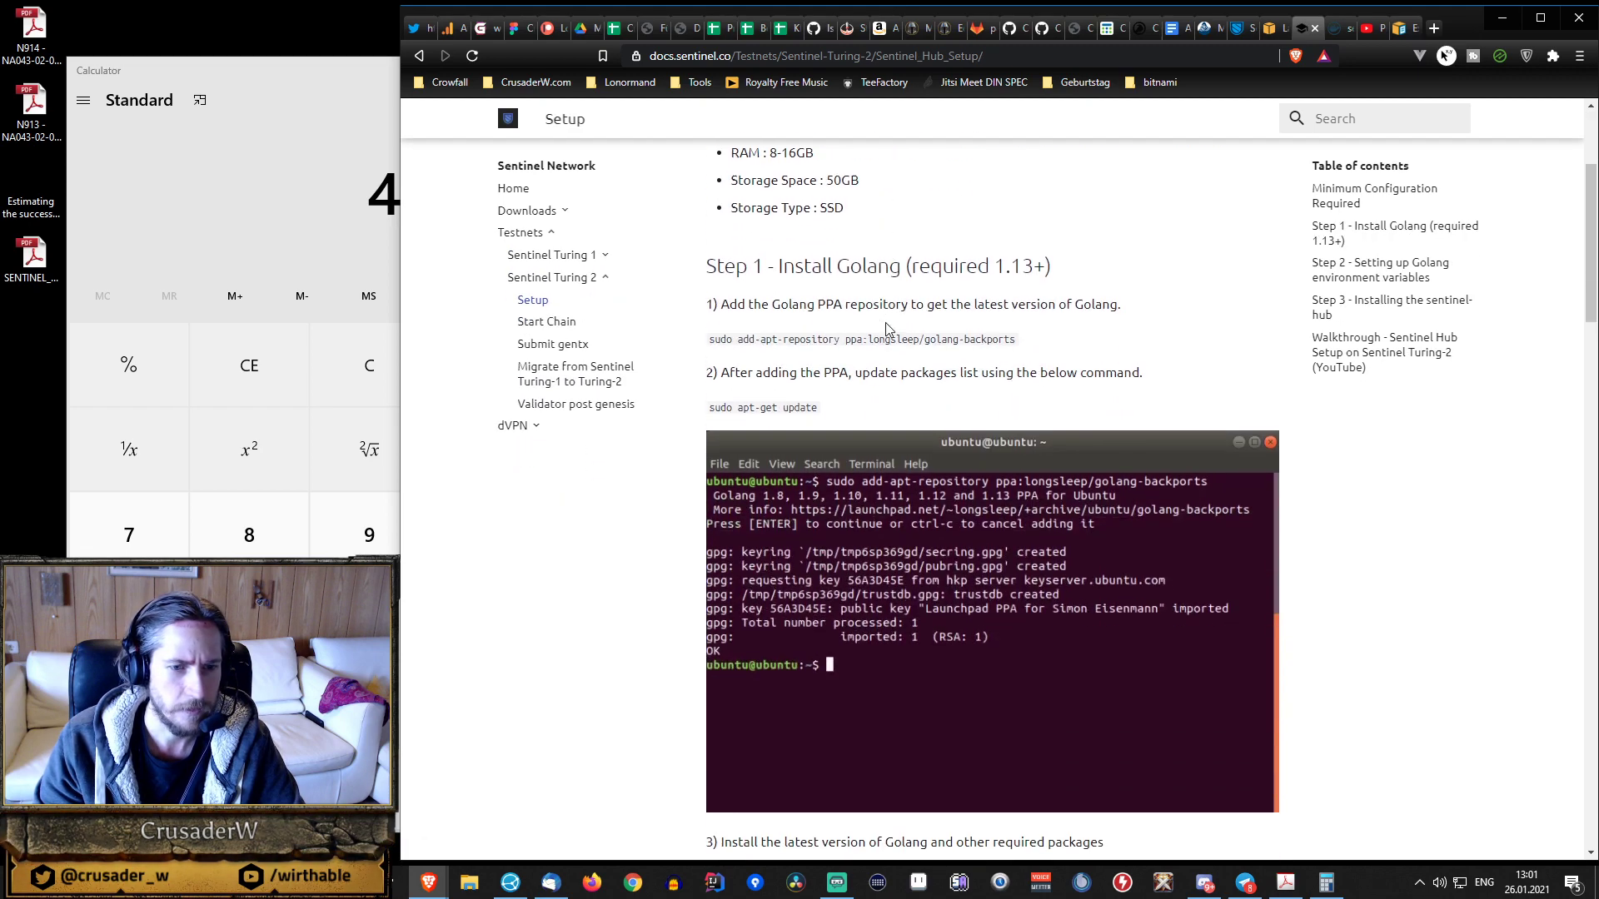
scroll(895, 333, up, 6)
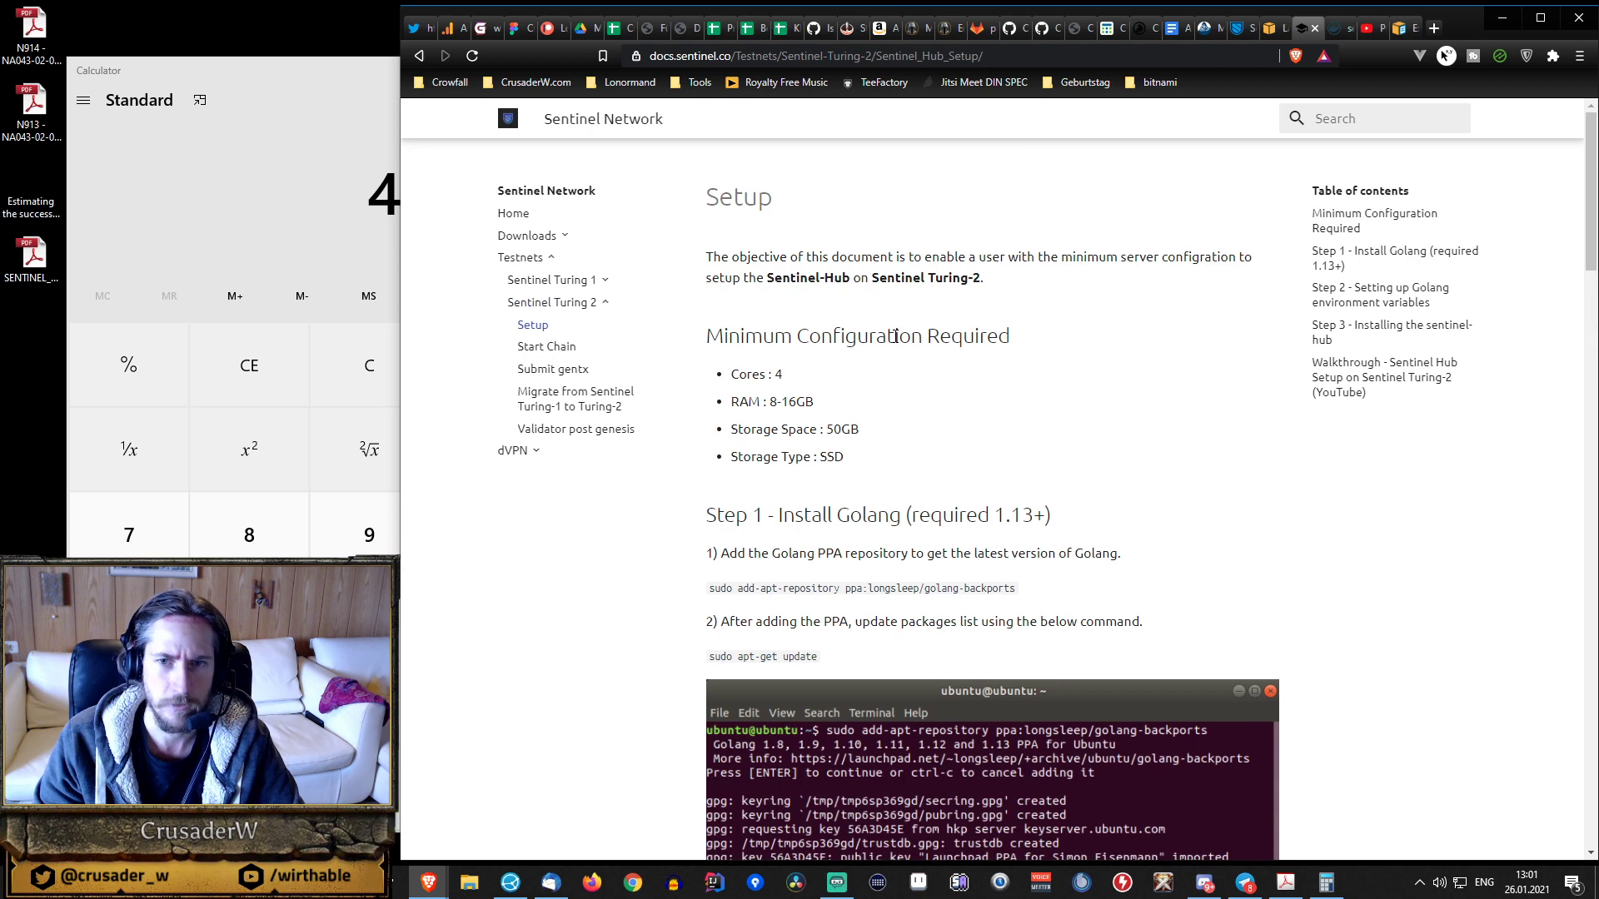
click(1315, 28)
click(1266, 30)
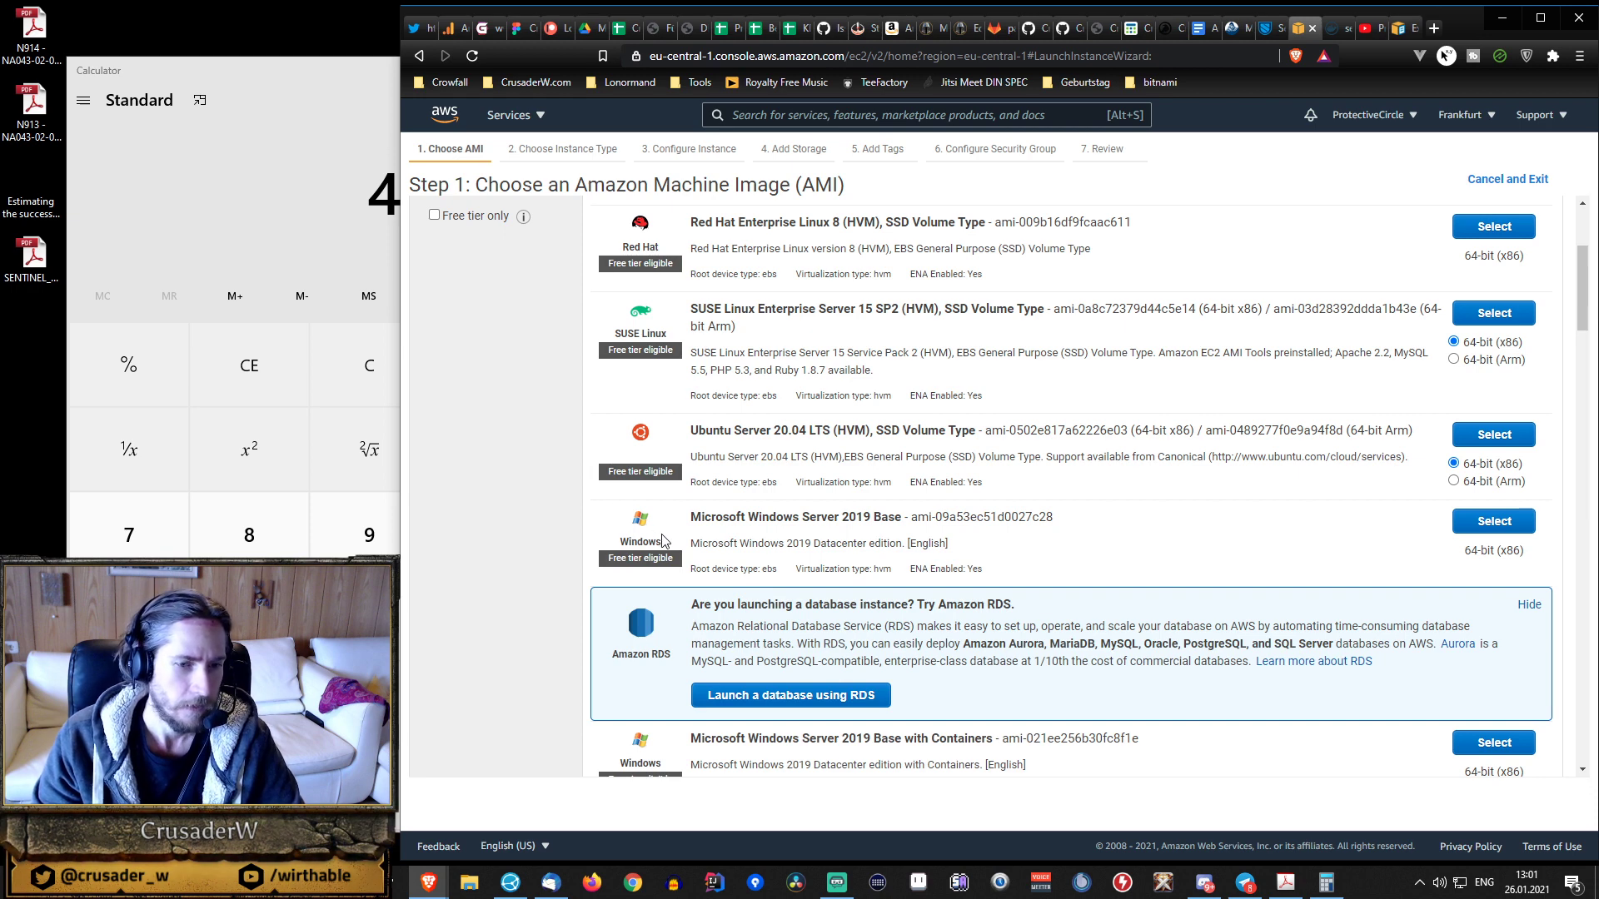
- Choose the 64-bit (x86) Ubuntu Server 20.04 LTS image and the m5n.large instance type, and continue to the launch review
scroll(742, 509, up, 2)
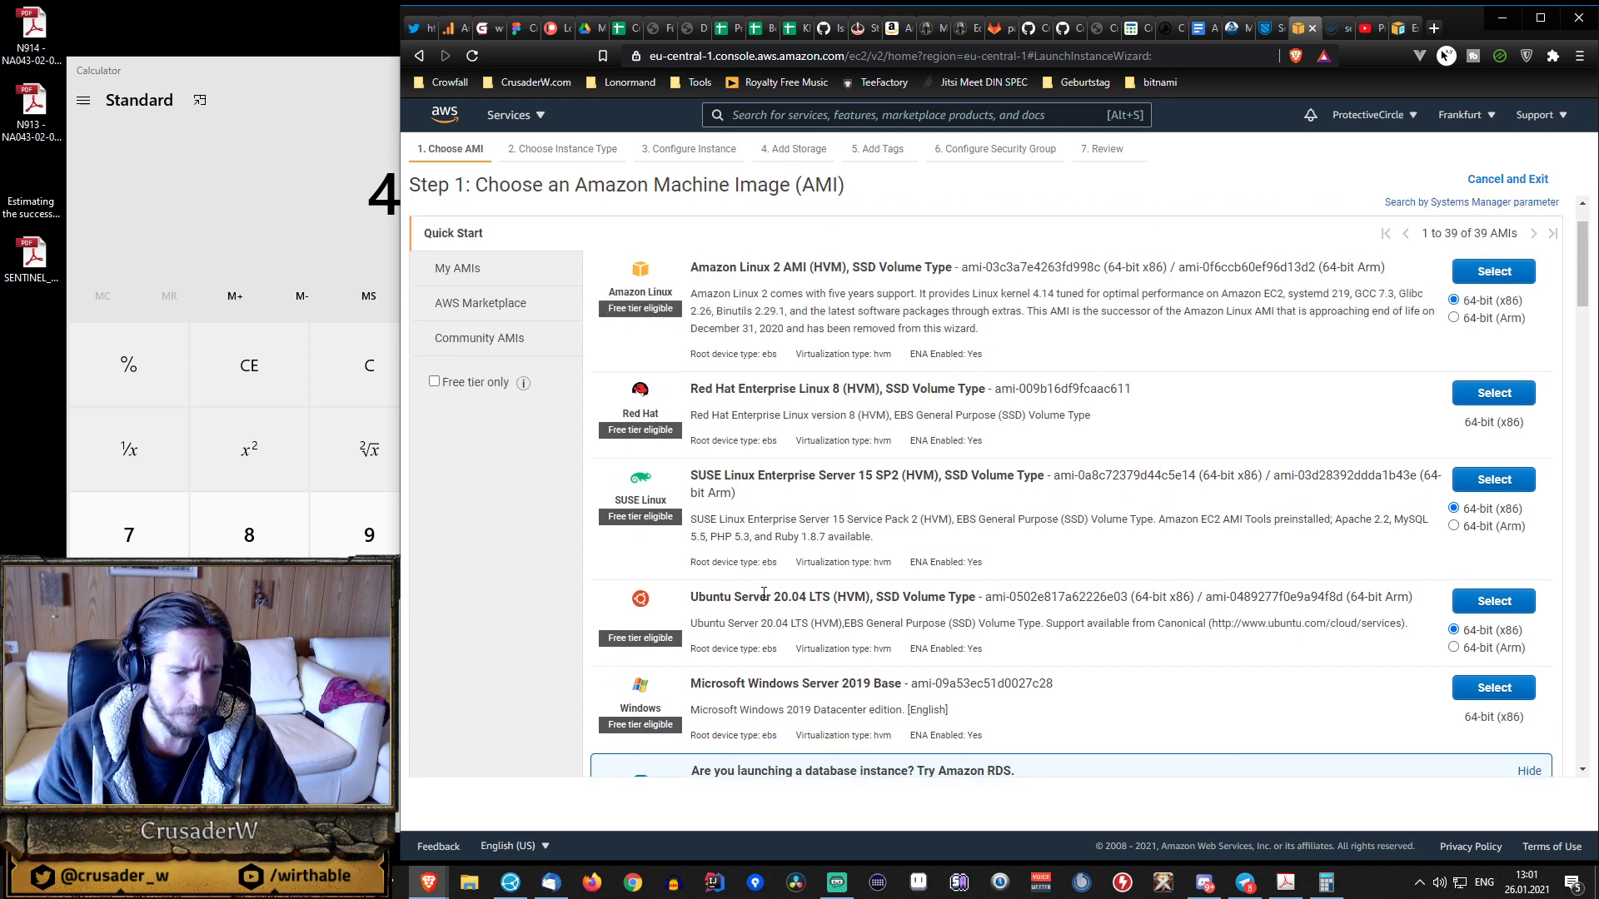
click(1493, 602)
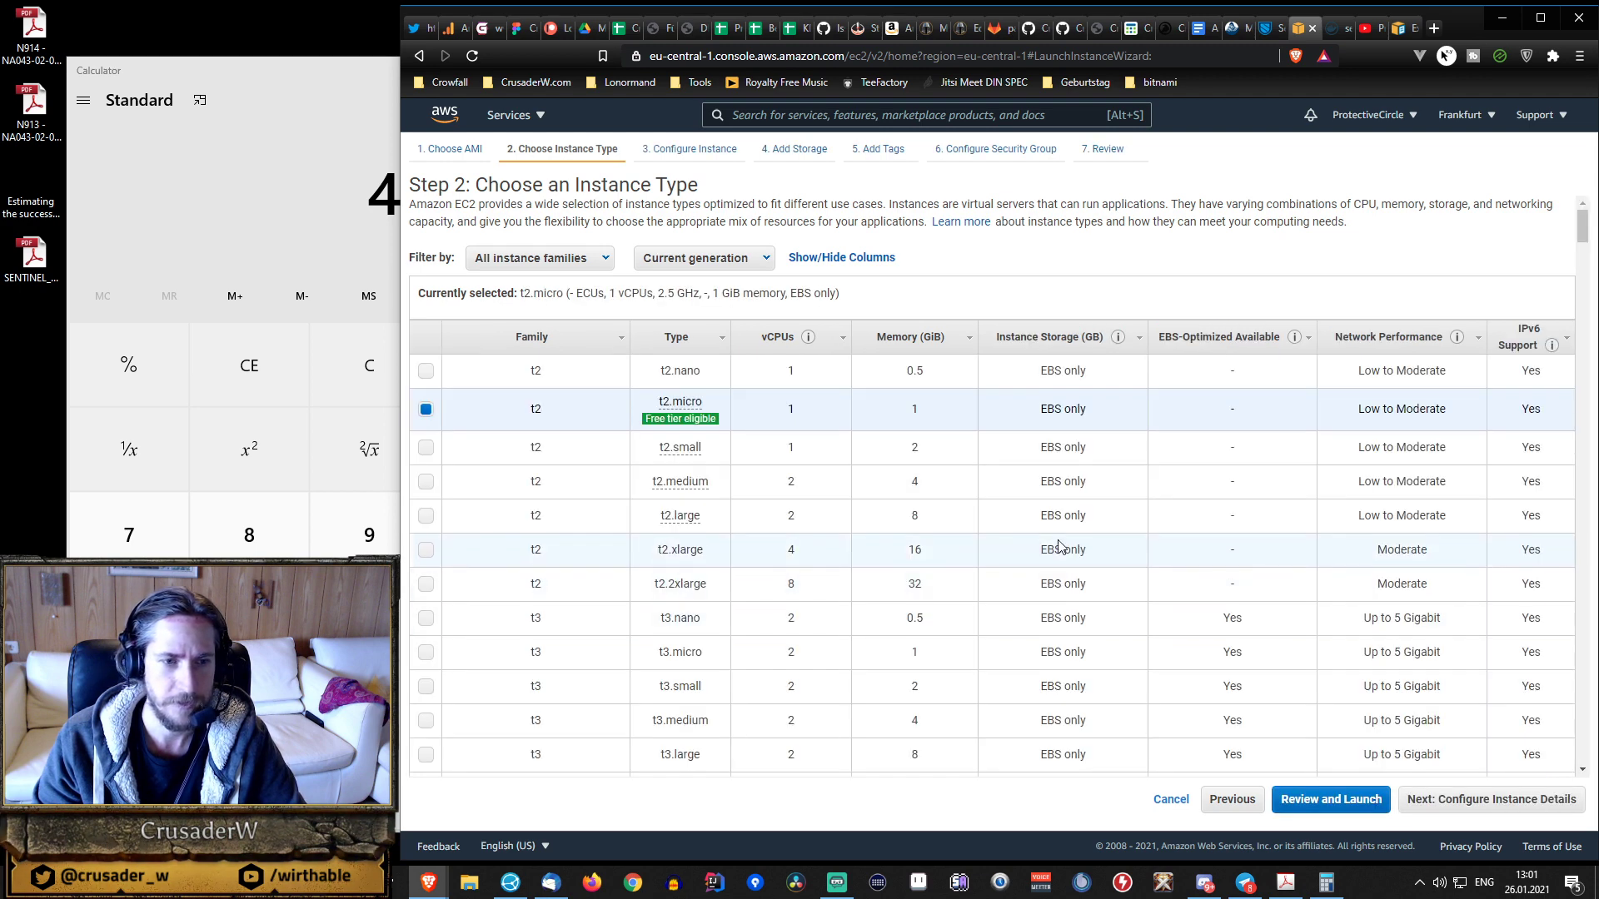
scroll(583, 412, down, 15)
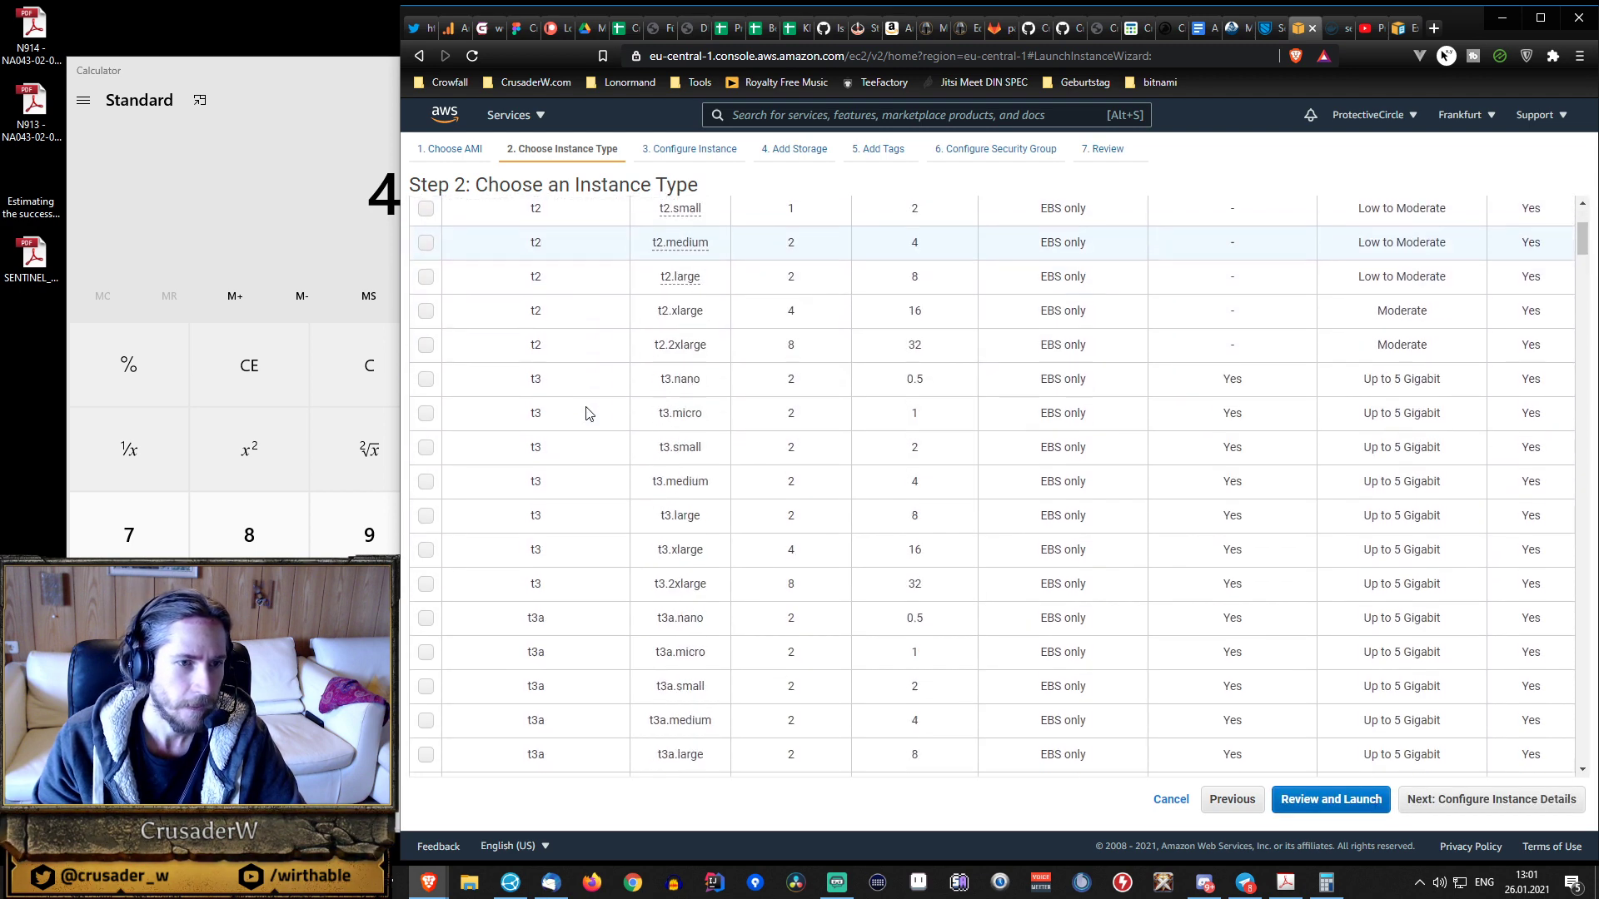
scroll(581, 414, down, 20)
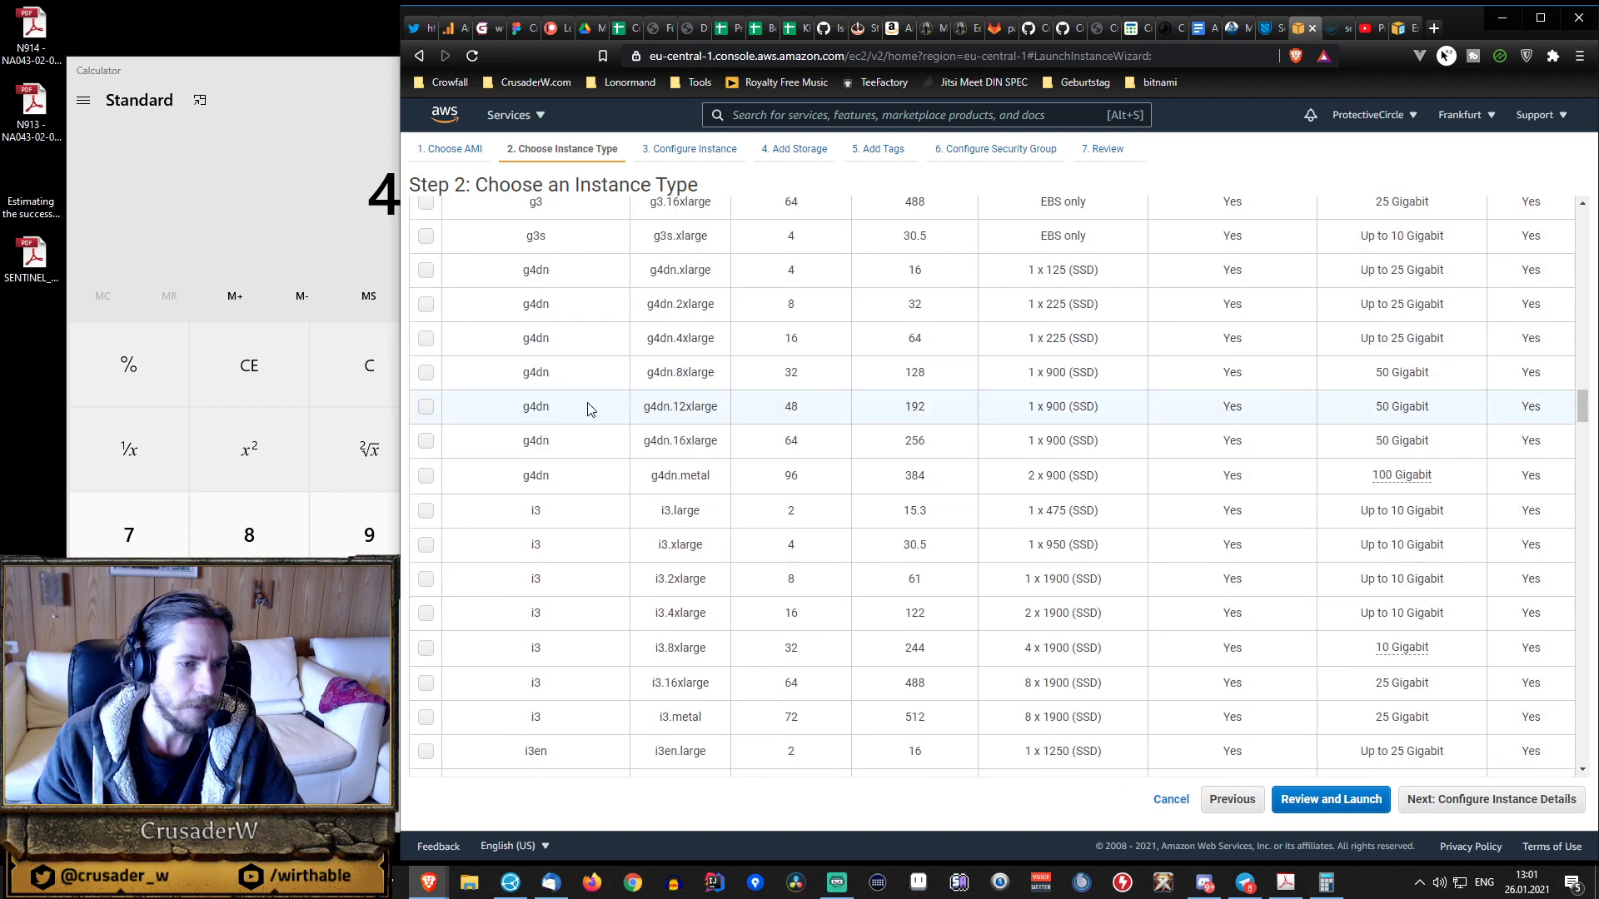
scroll(581, 412, up, 5)
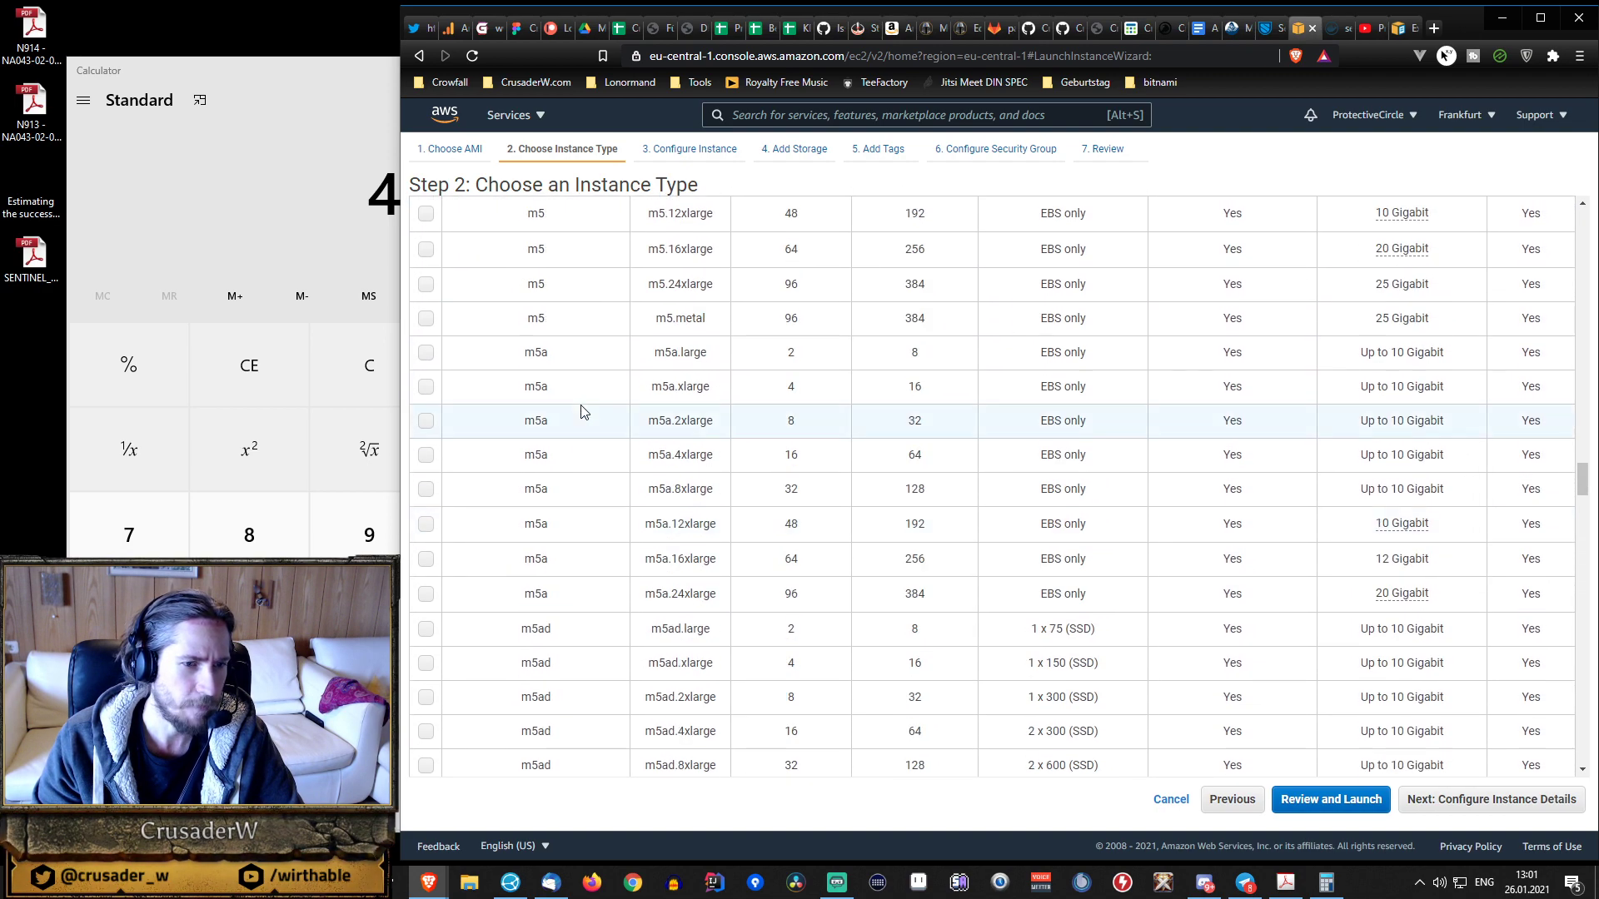
scroll(595, 494, down, 9)
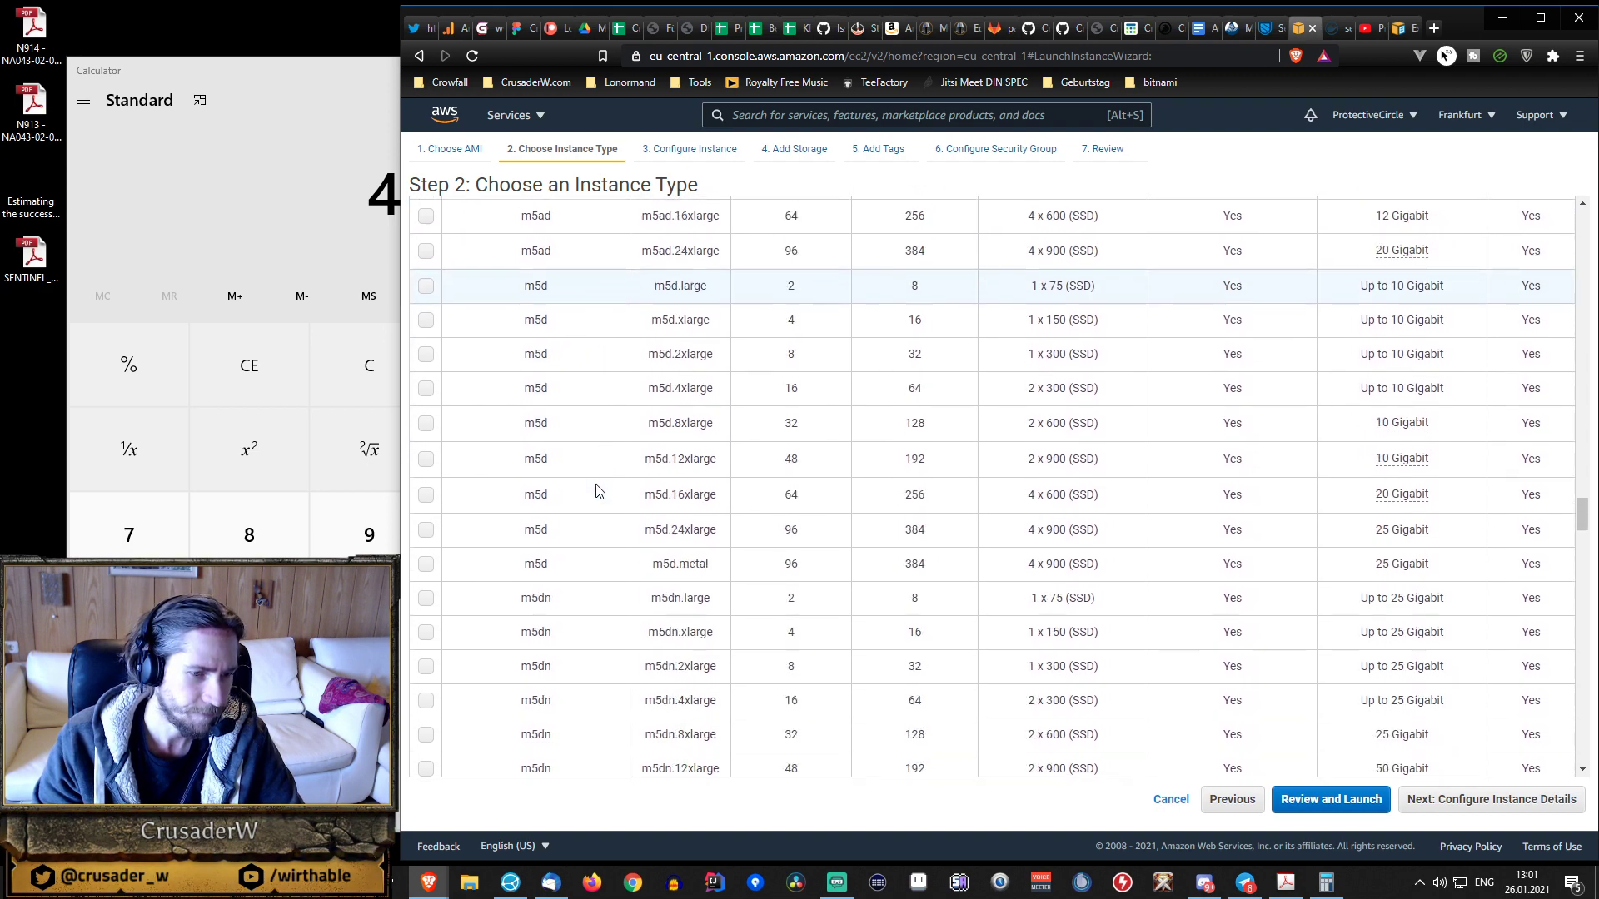
scroll(596, 489, down, 4)
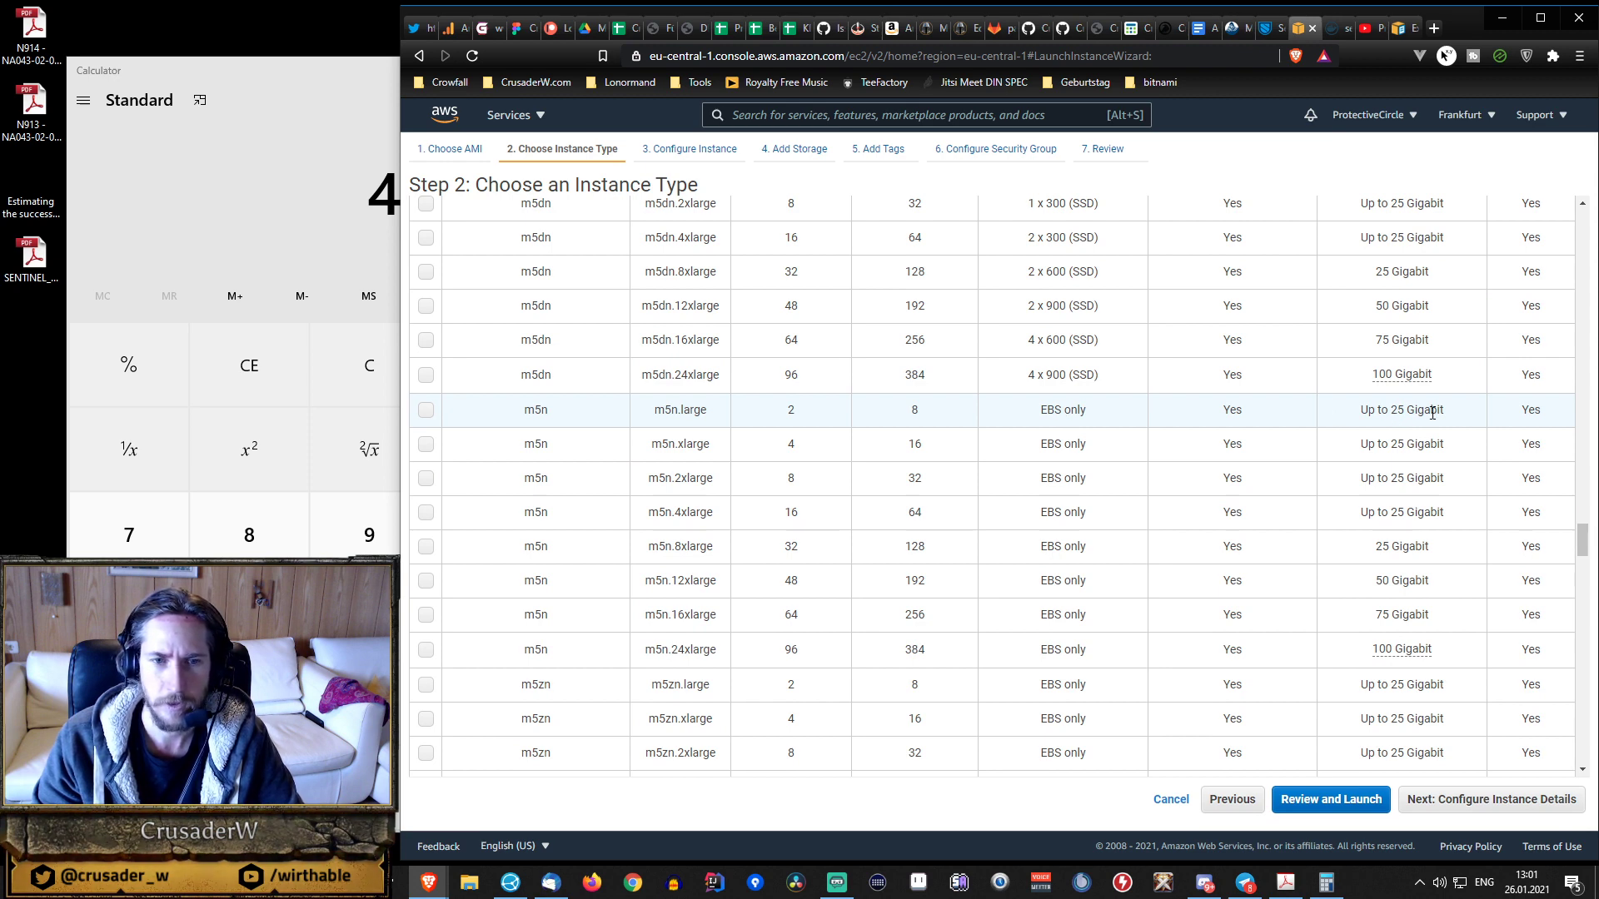
click(430, 414)
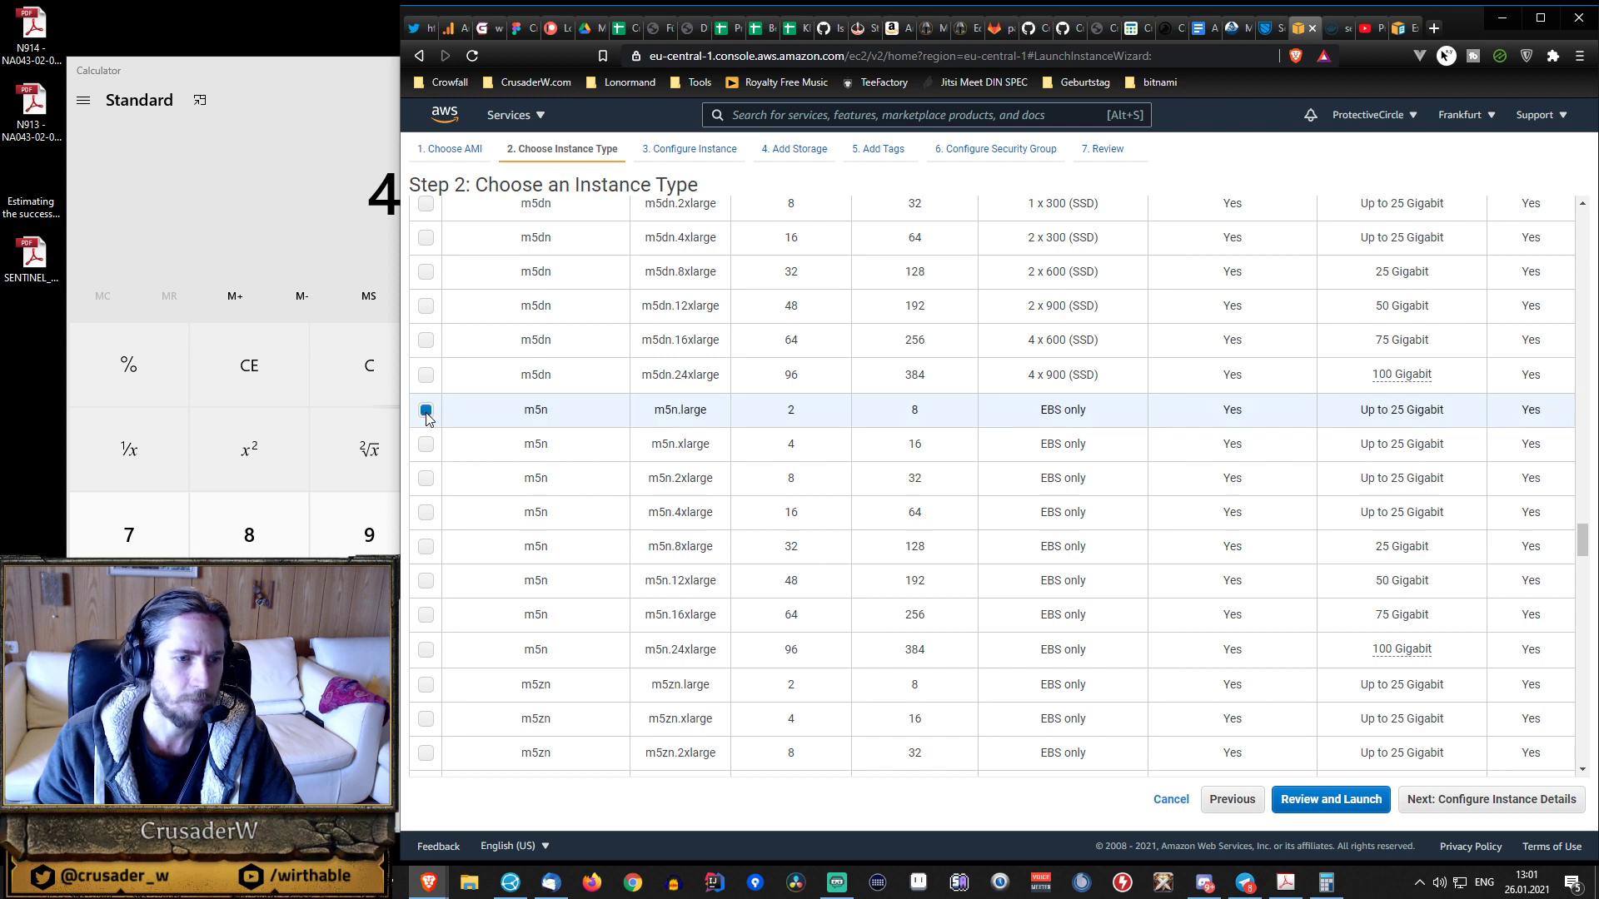
click(1339, 802)
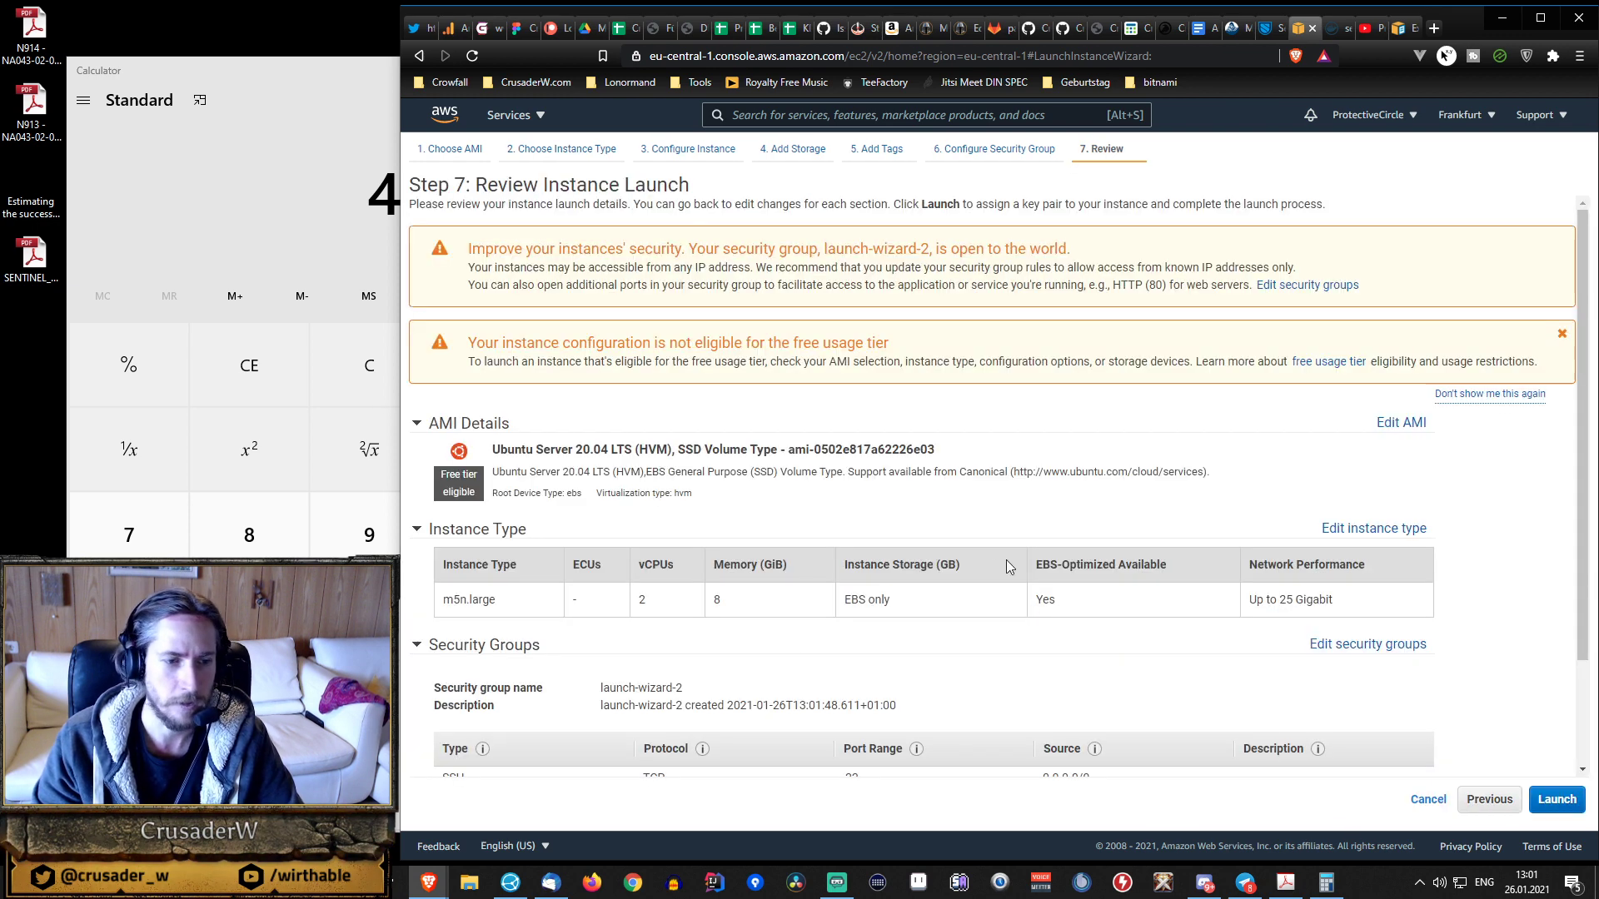
- Check the security group, instance details and storage configuration in the launch review
scroll(962, 512, down, 2)
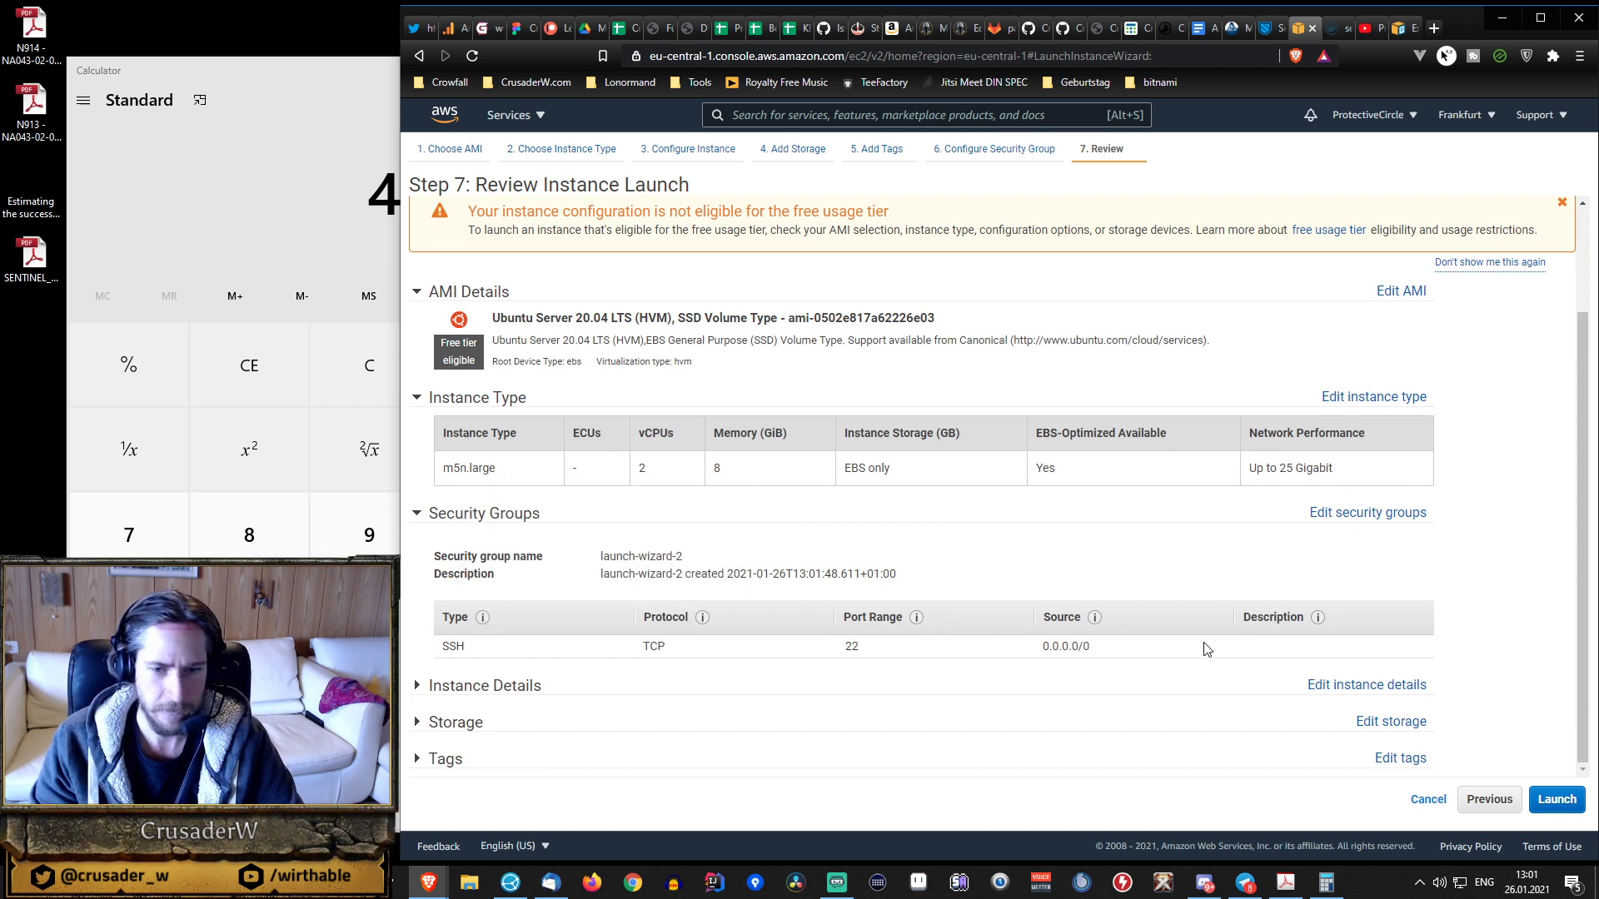
click(505, 694)
scroll(505, 694, down, 4)
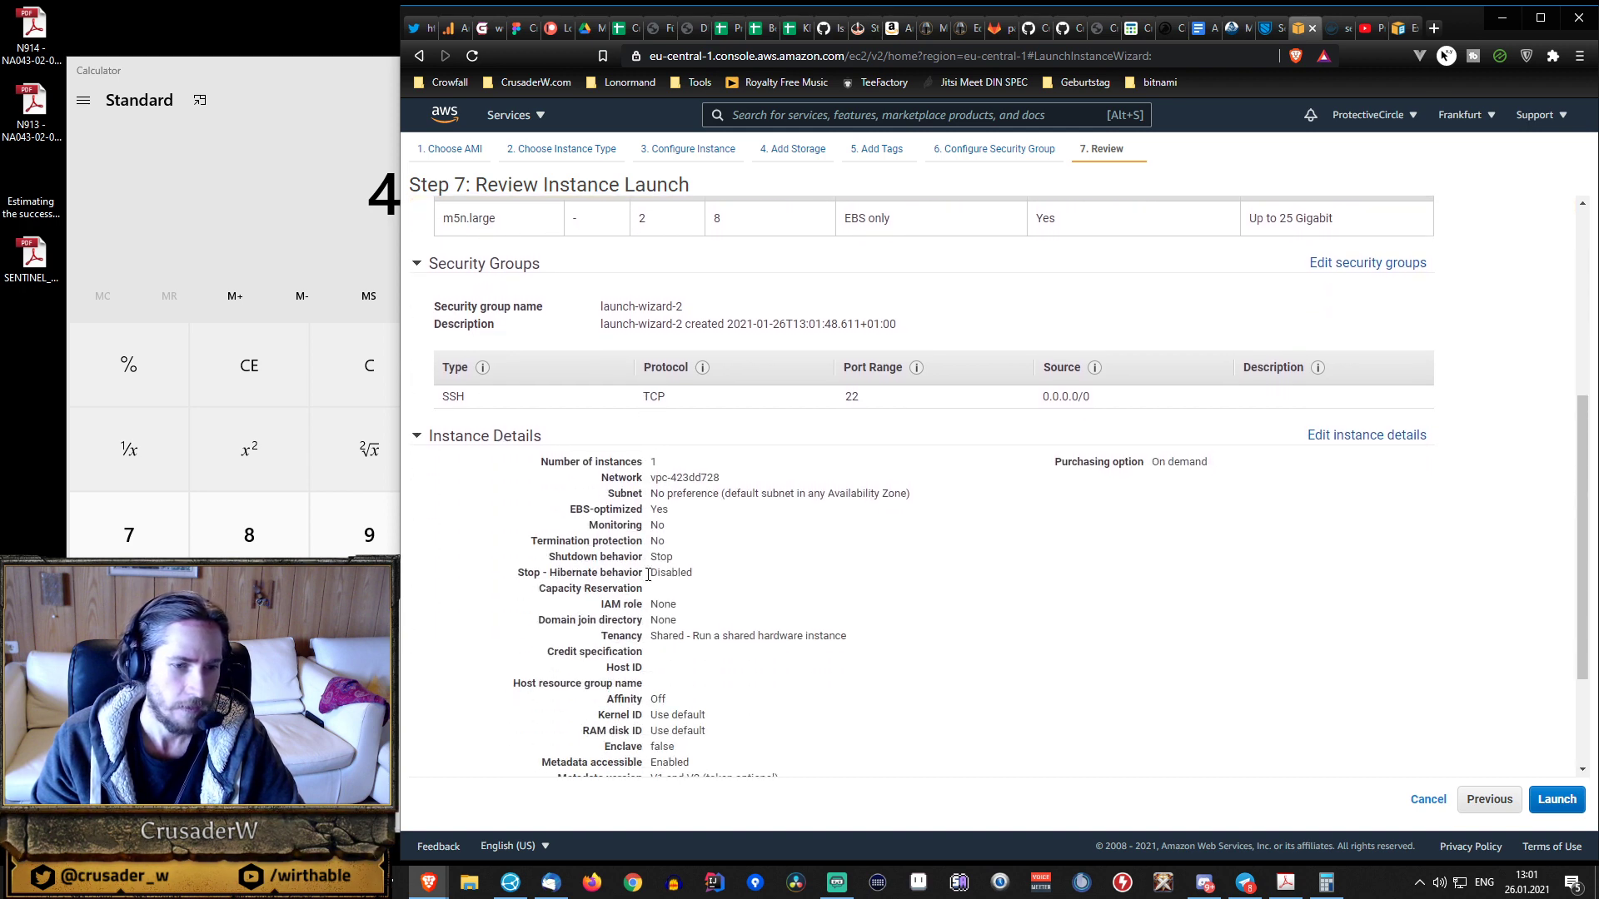
scroll(648, 580, down, 1)
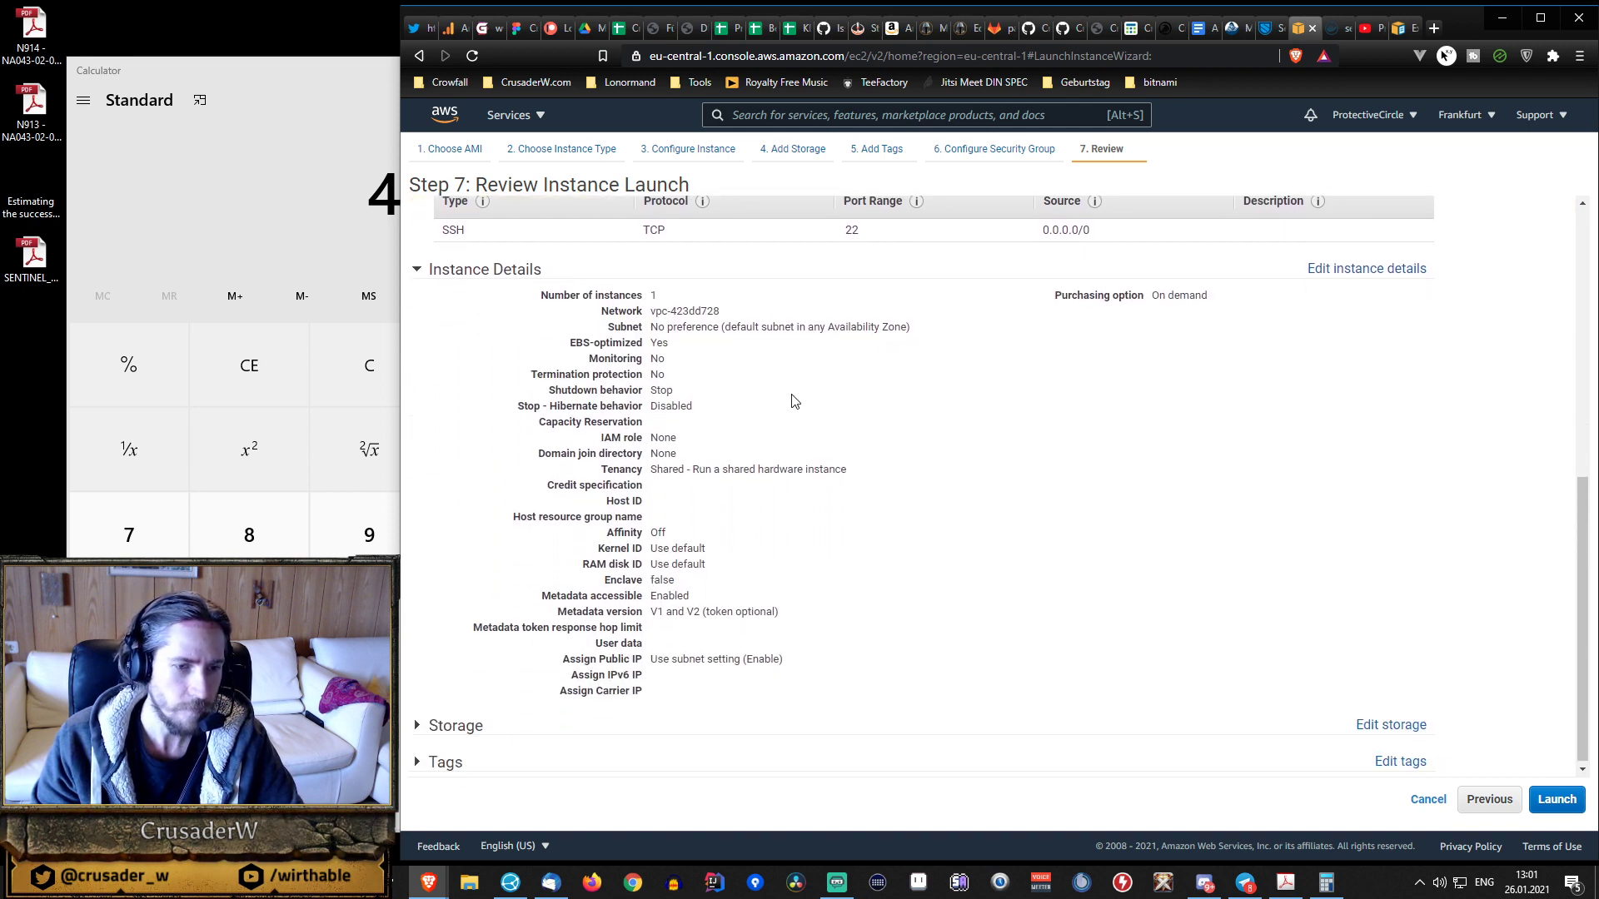
scroll(700, 686, up, 1)
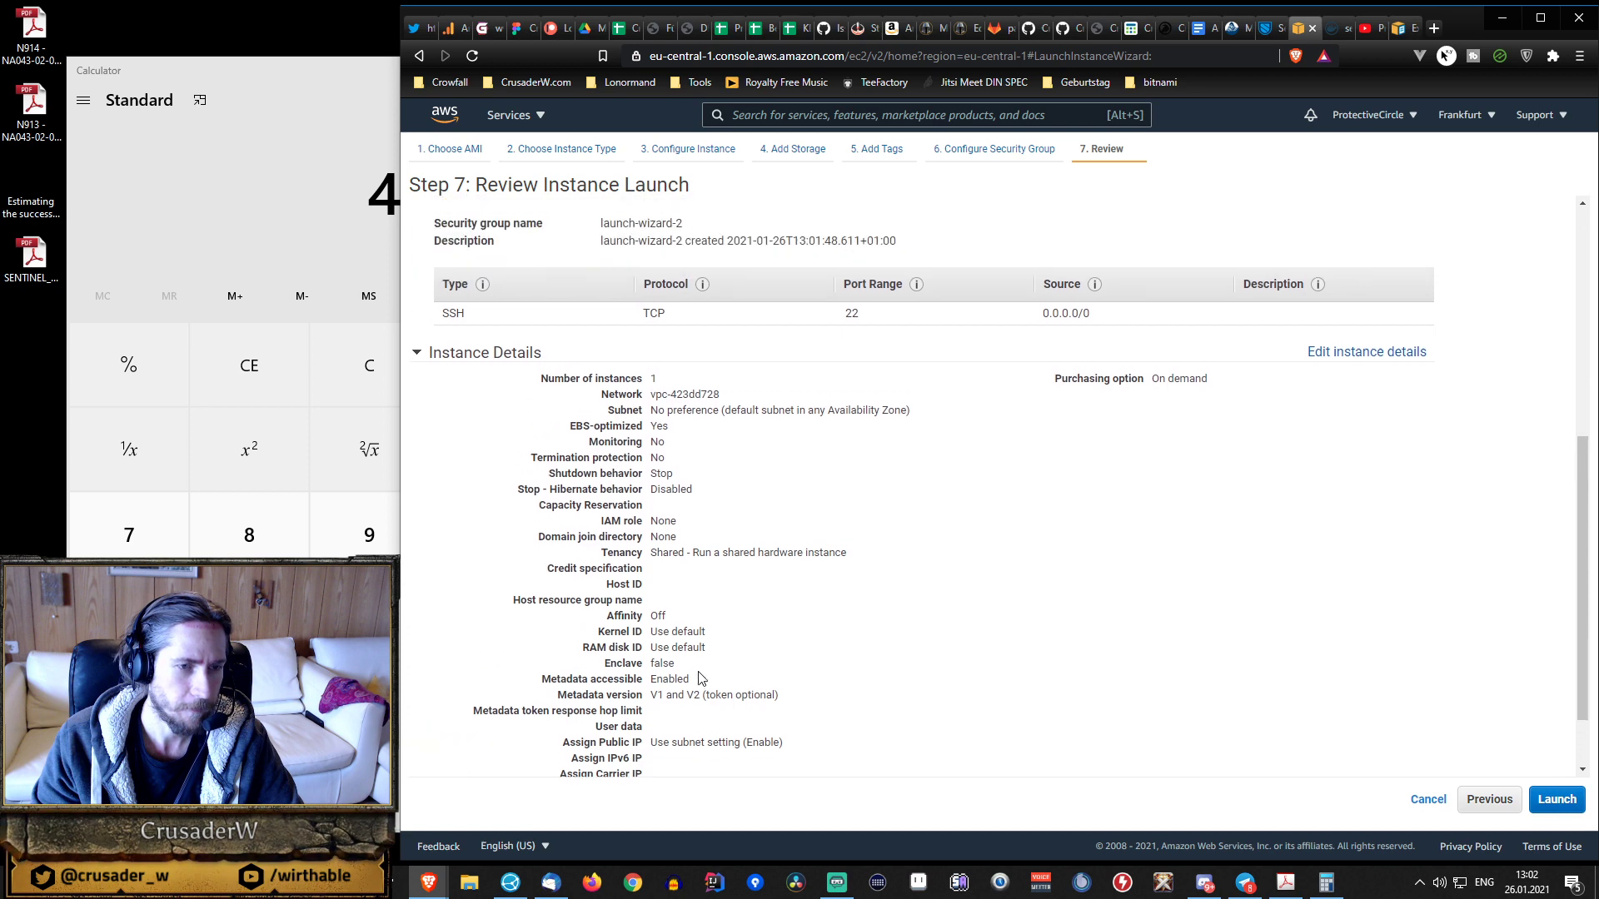
click(498, 357)
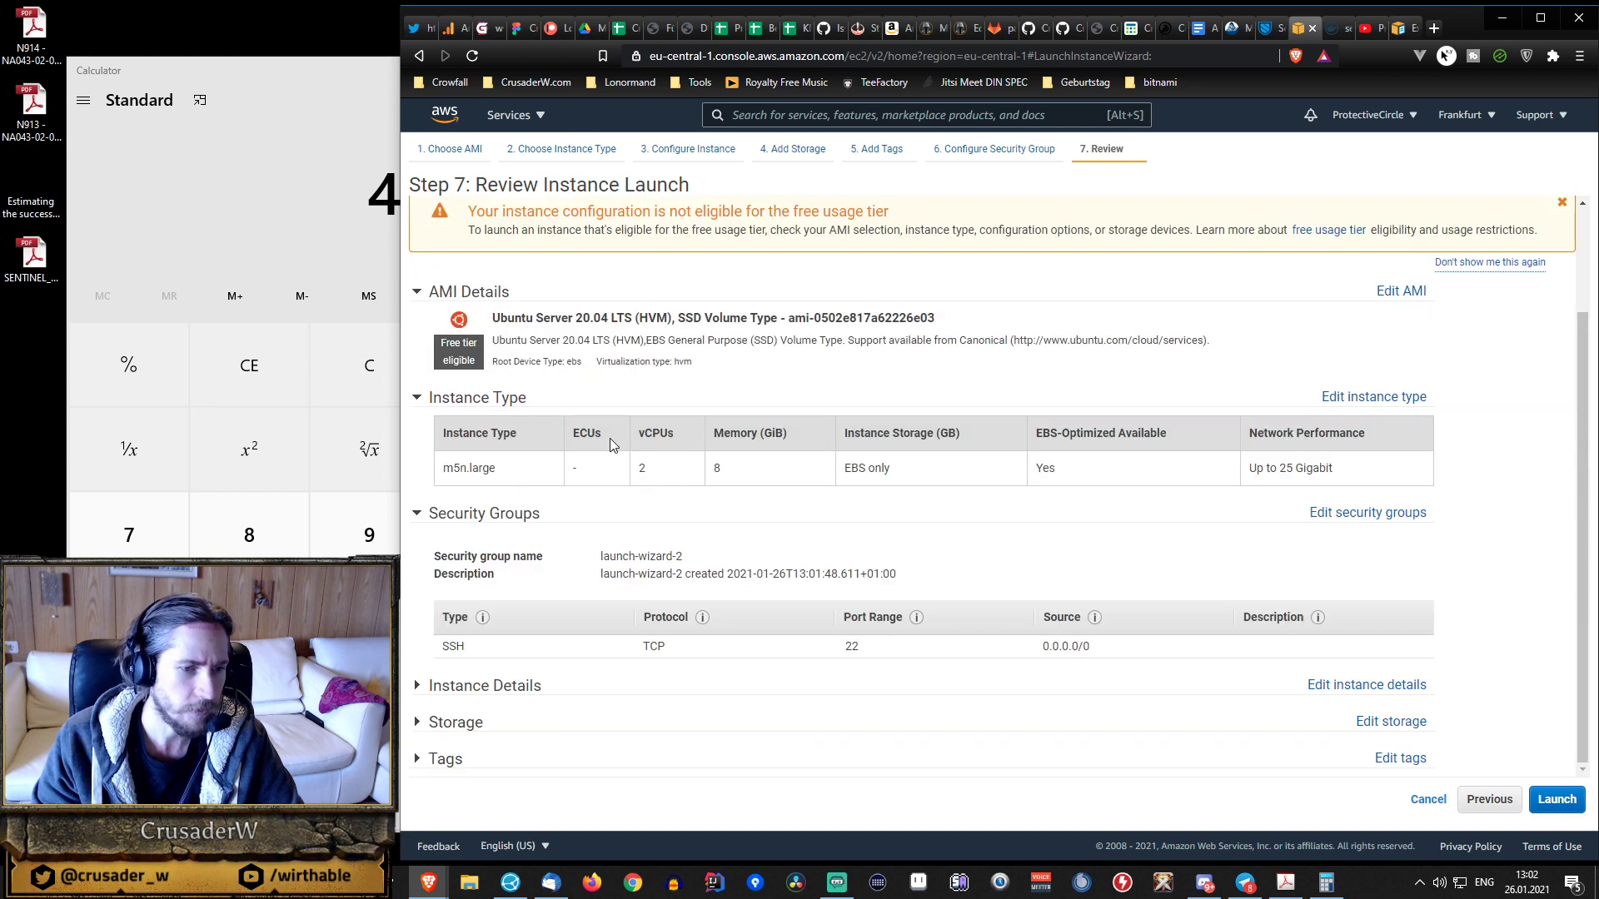
click(476, 724)
scroll(475, 724, down, 1)
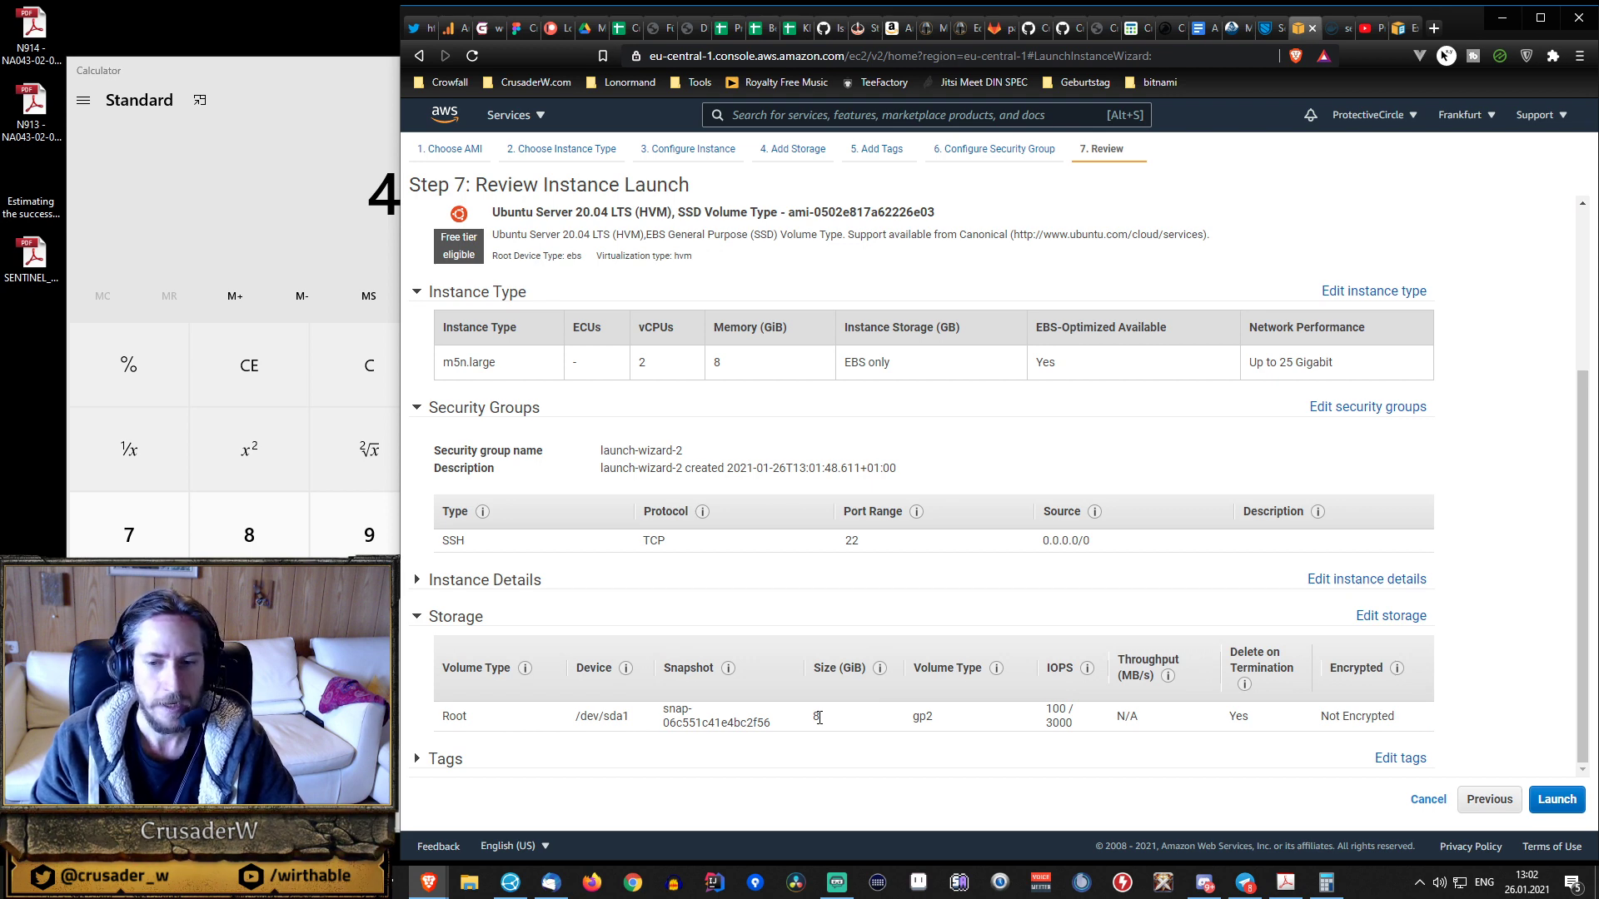
- Try a 20 GiB root volume in the storage settings, set it back to 8 GiB, and look at the encryption options
click(1427, 617)
drag(885, 350, 816, 355)
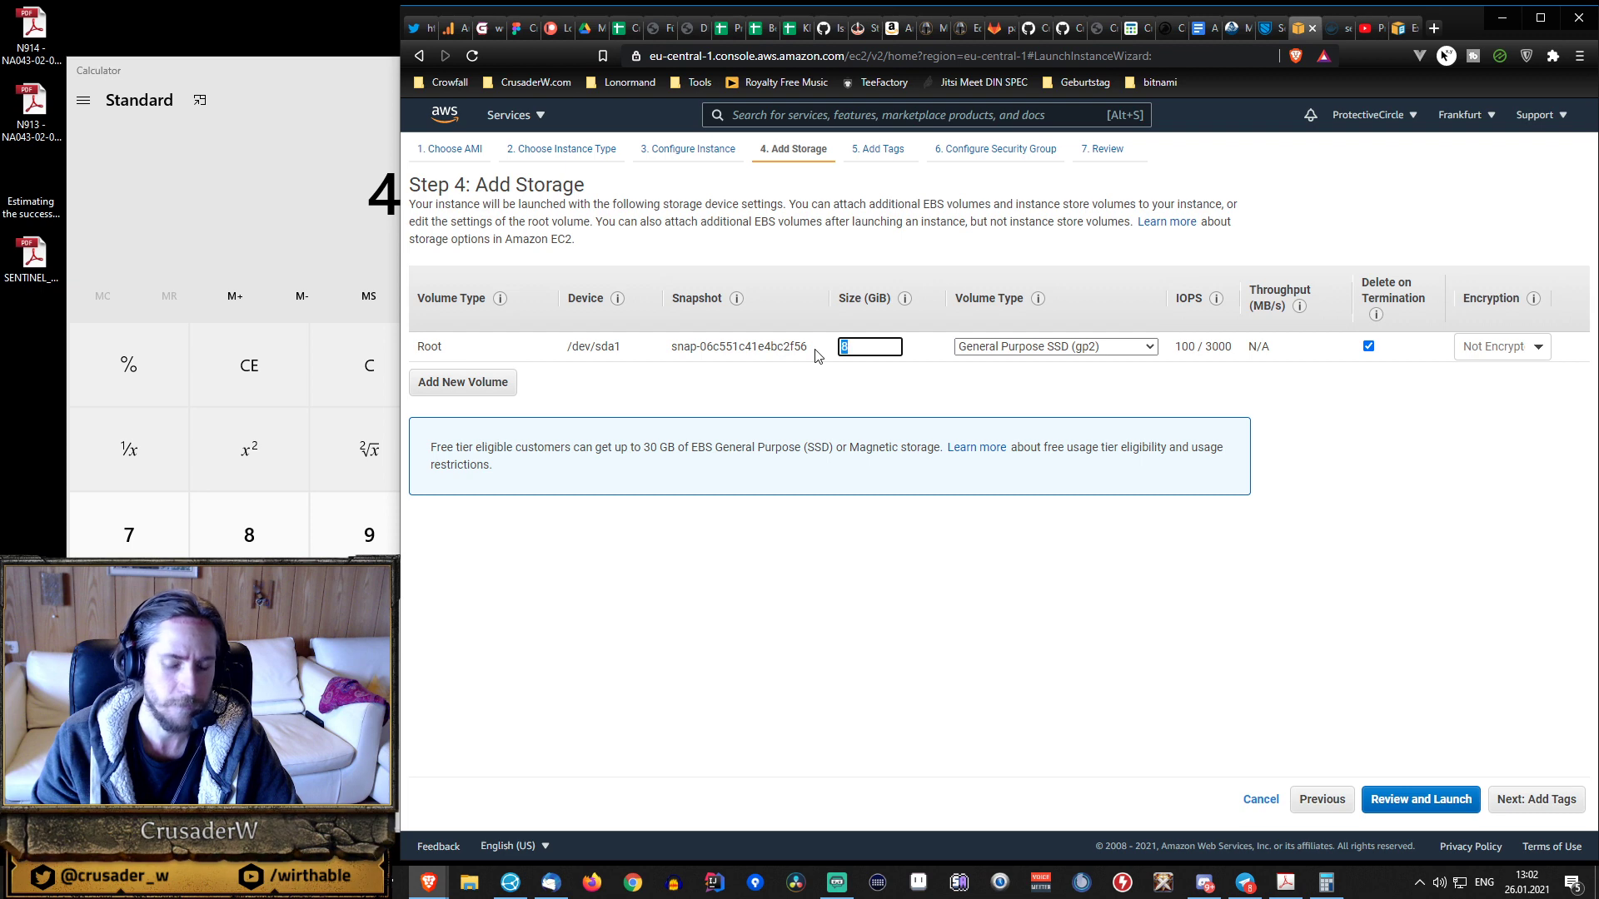
text(20)
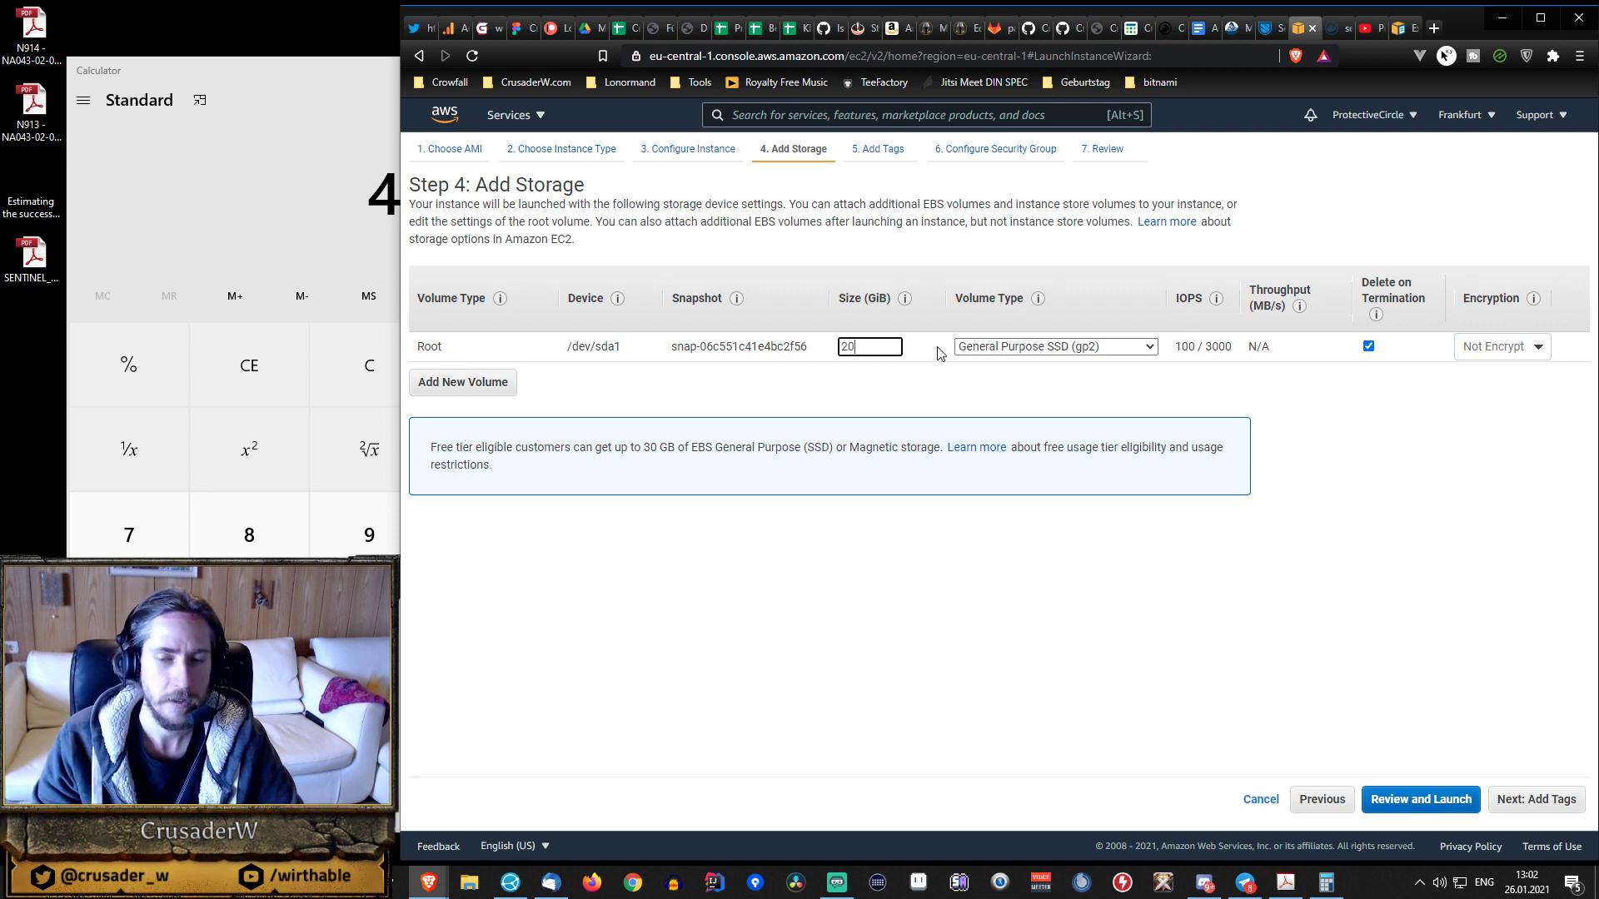
double_click(864, 346)
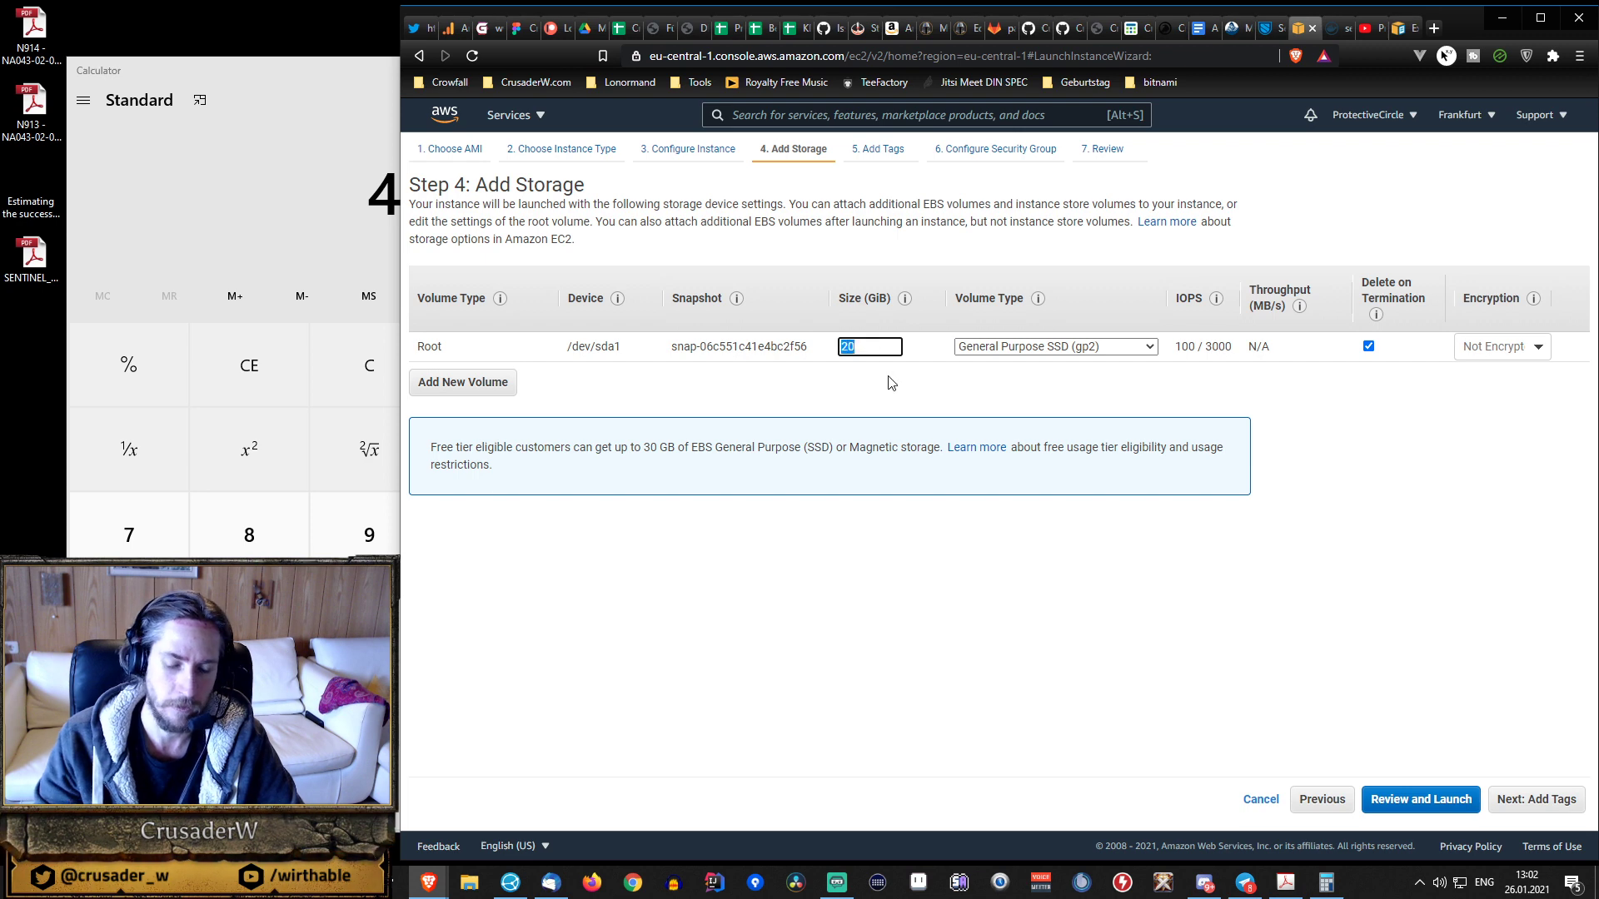
text(8)
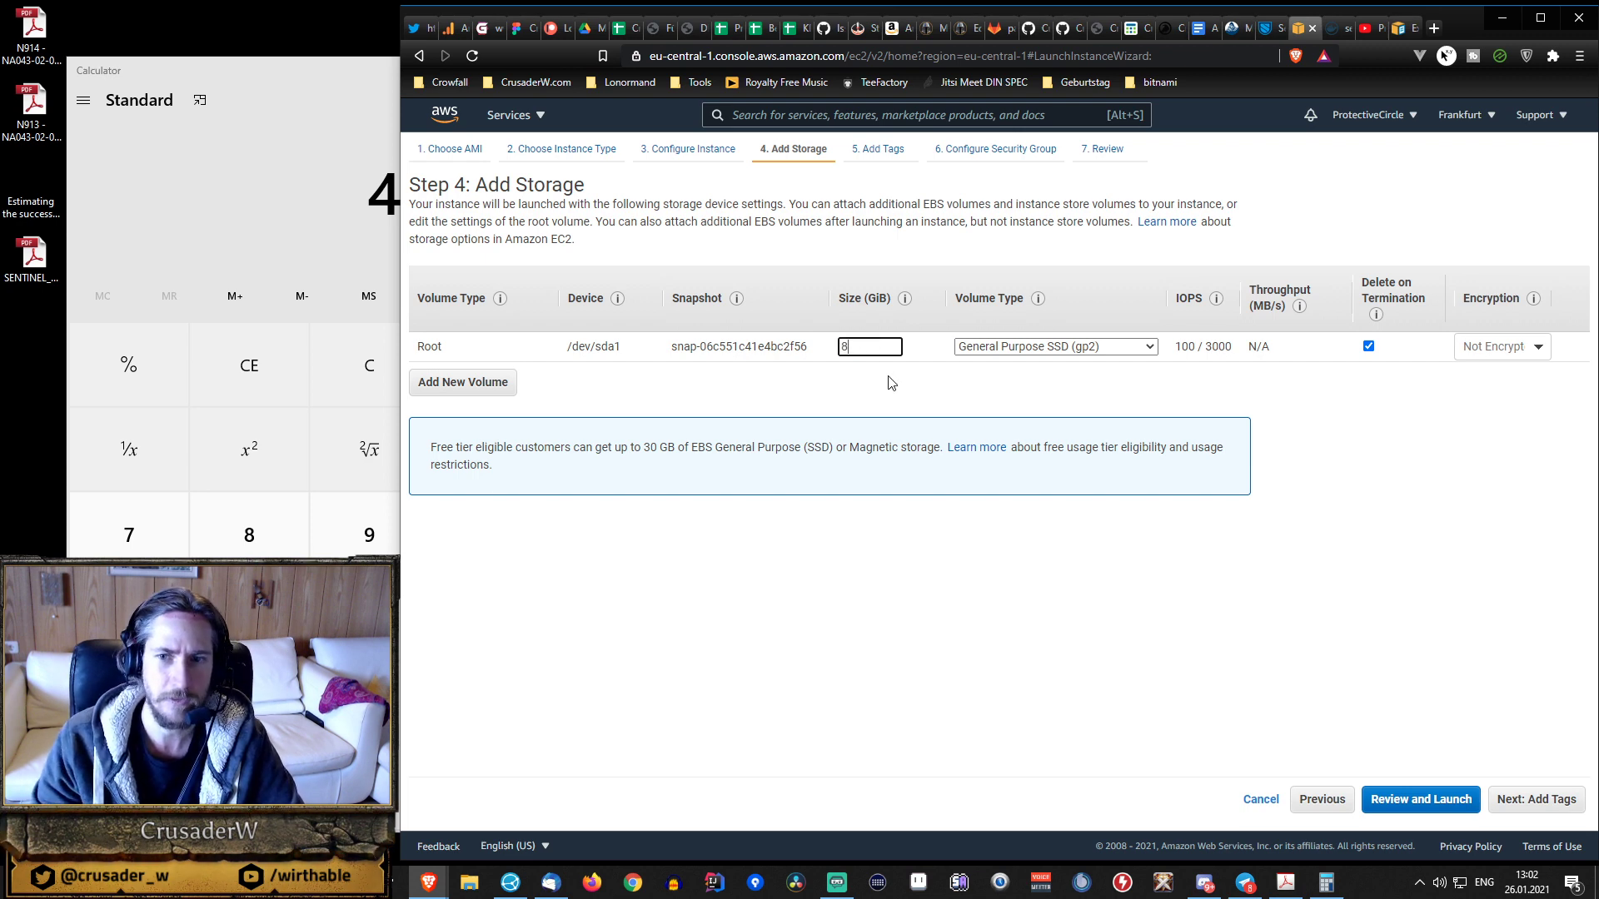
click(1504, 354)
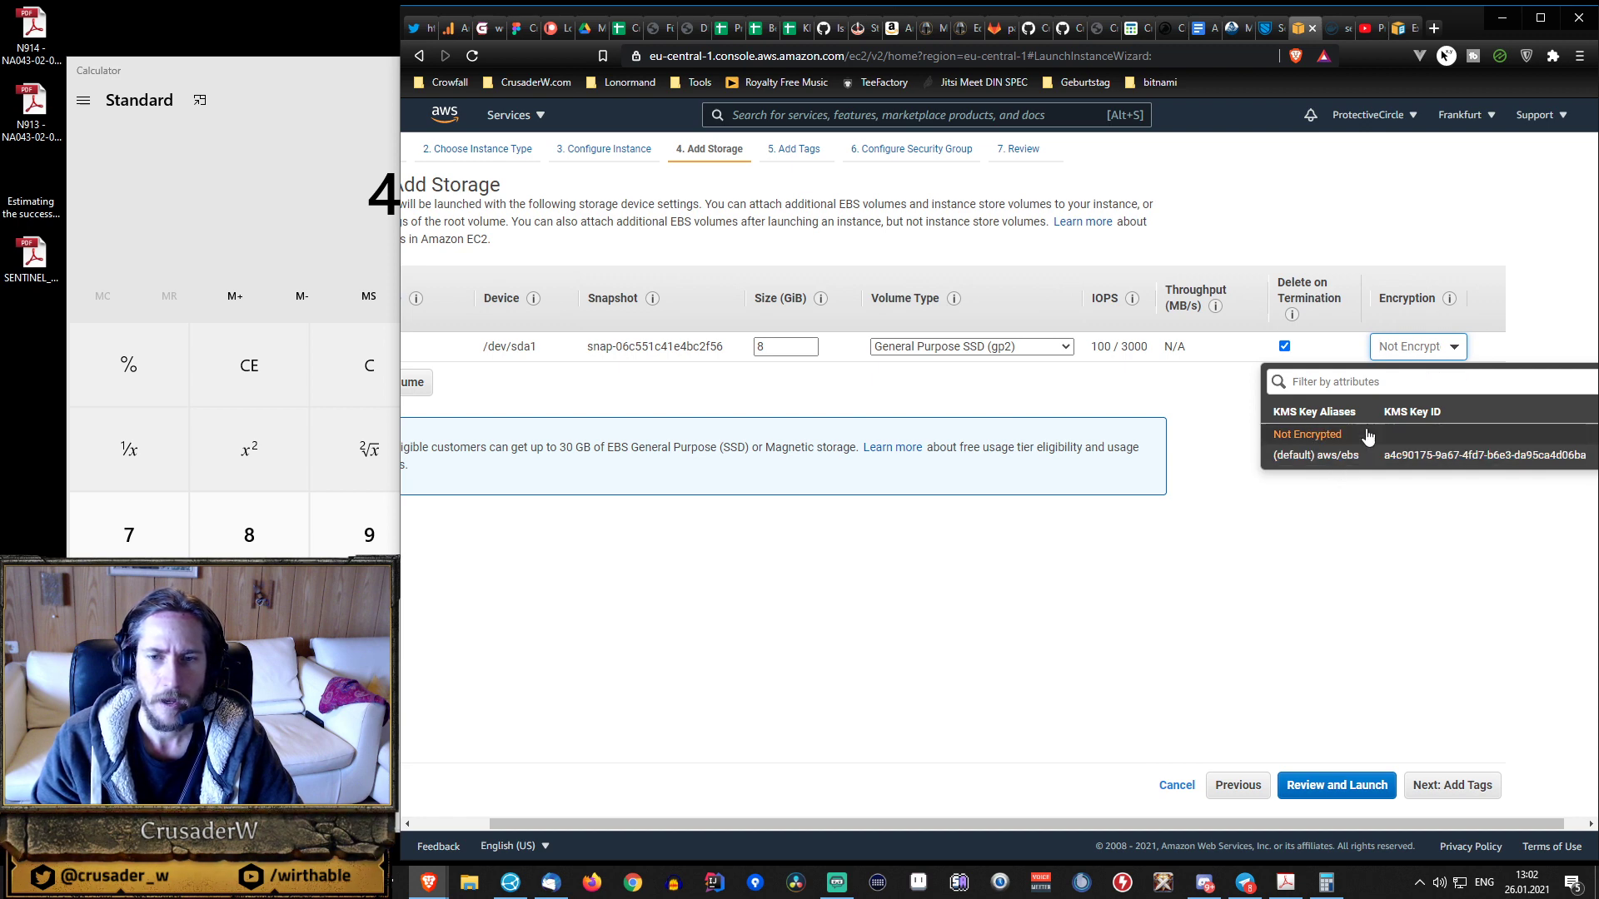
click(1150, 421)
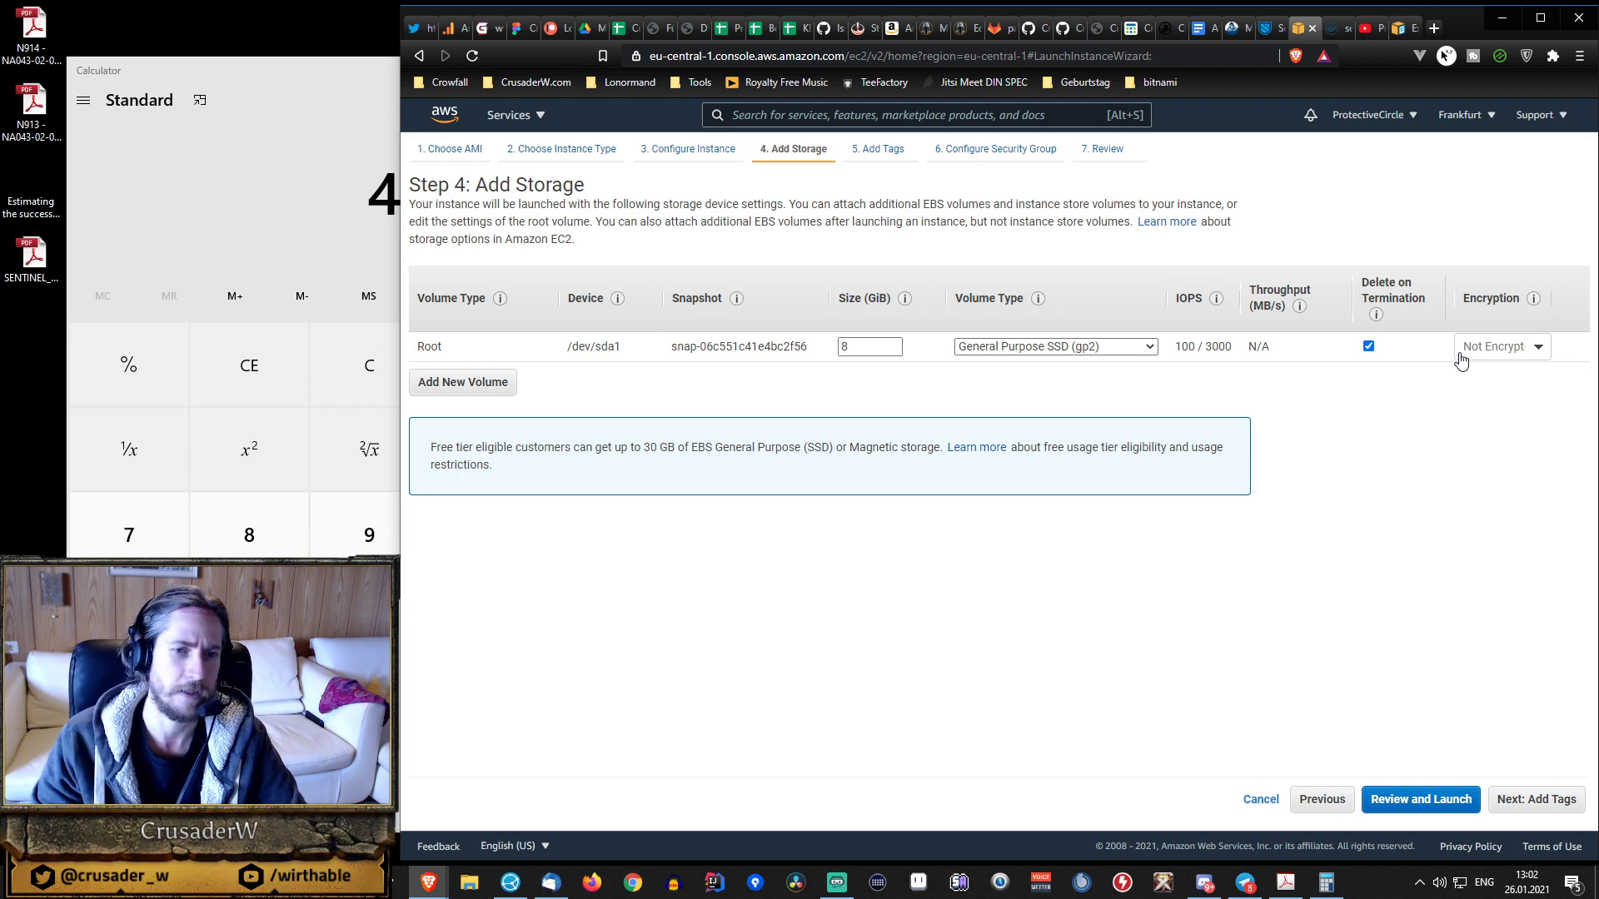
click(1421, 799)
- Check the storage and tags of the m5n.large instance in the launch review
scroll(881, 498, down, 3)
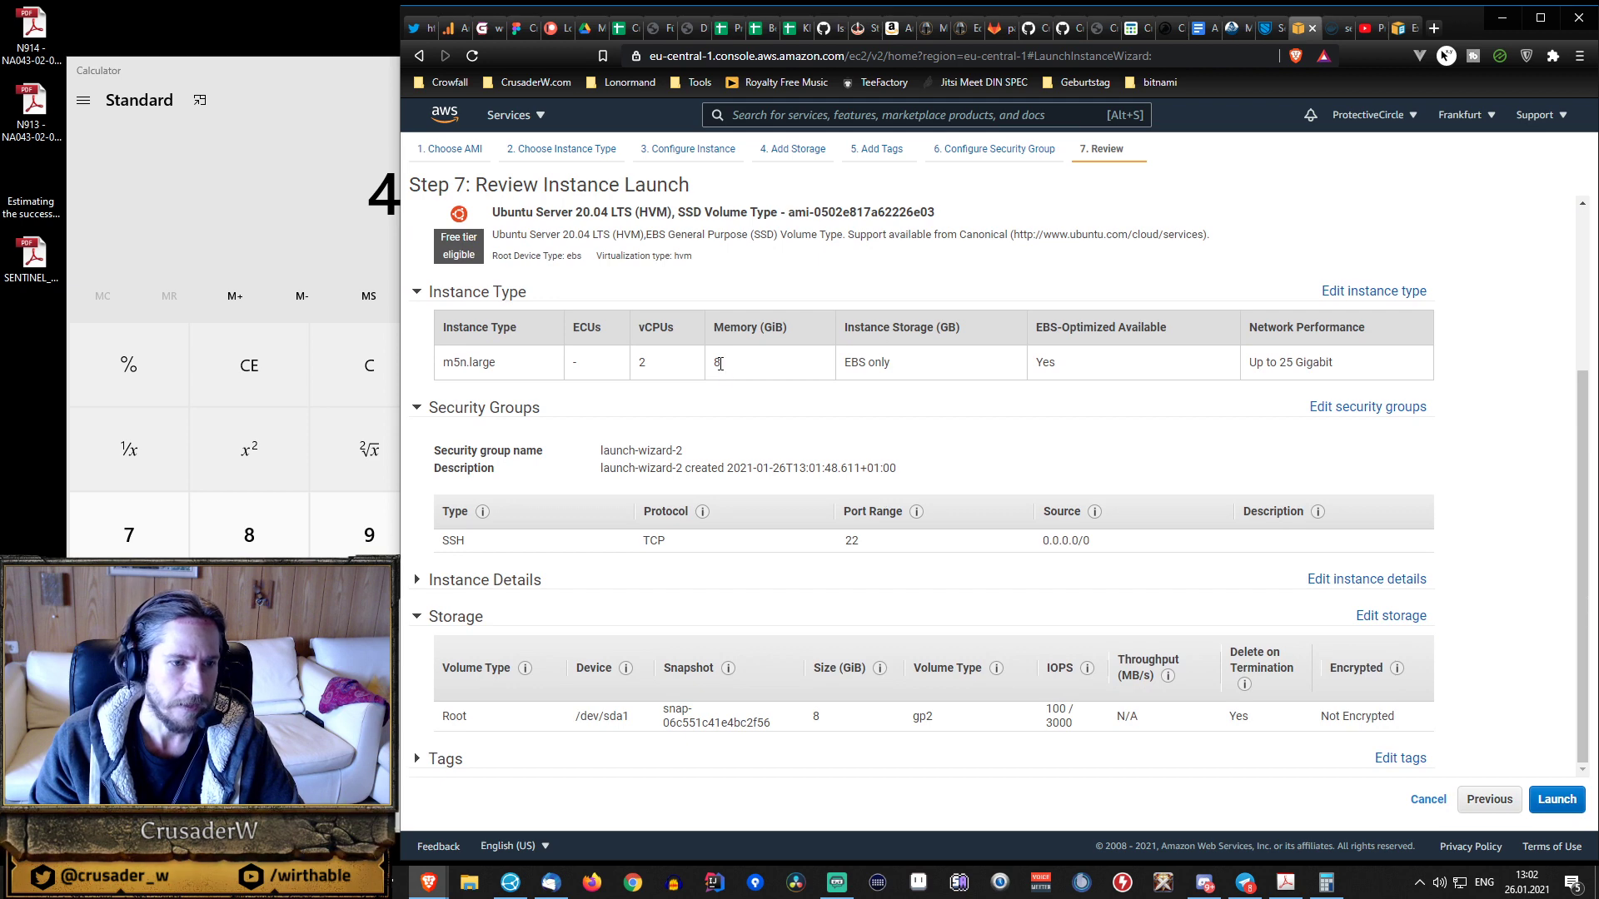
click(444, 759)
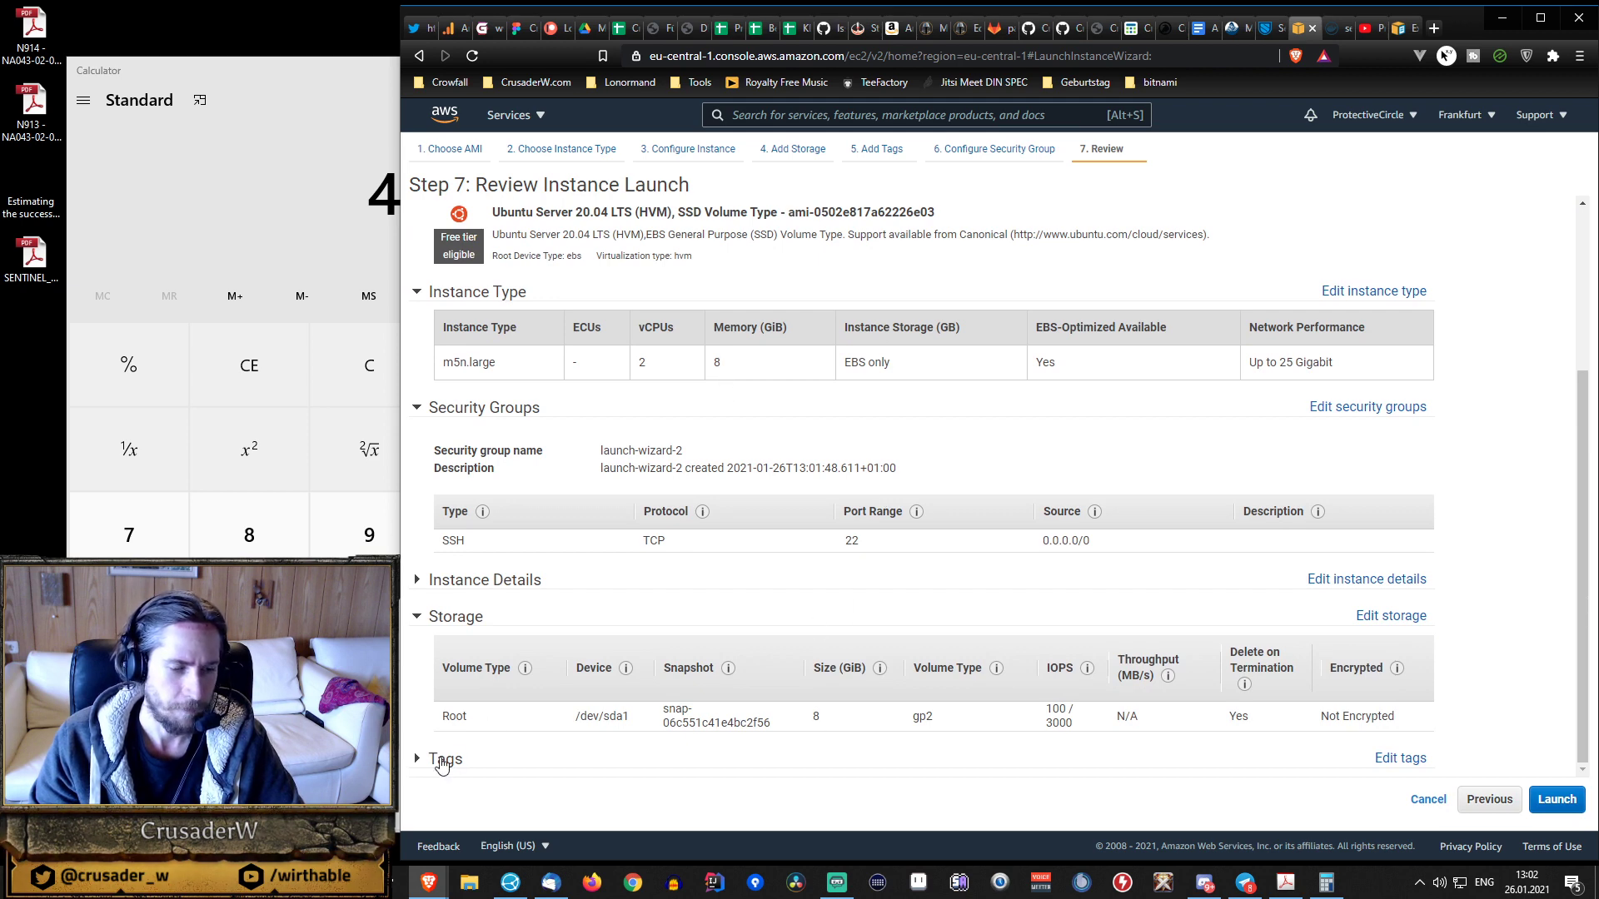
scroll(642, 521, down, 1)
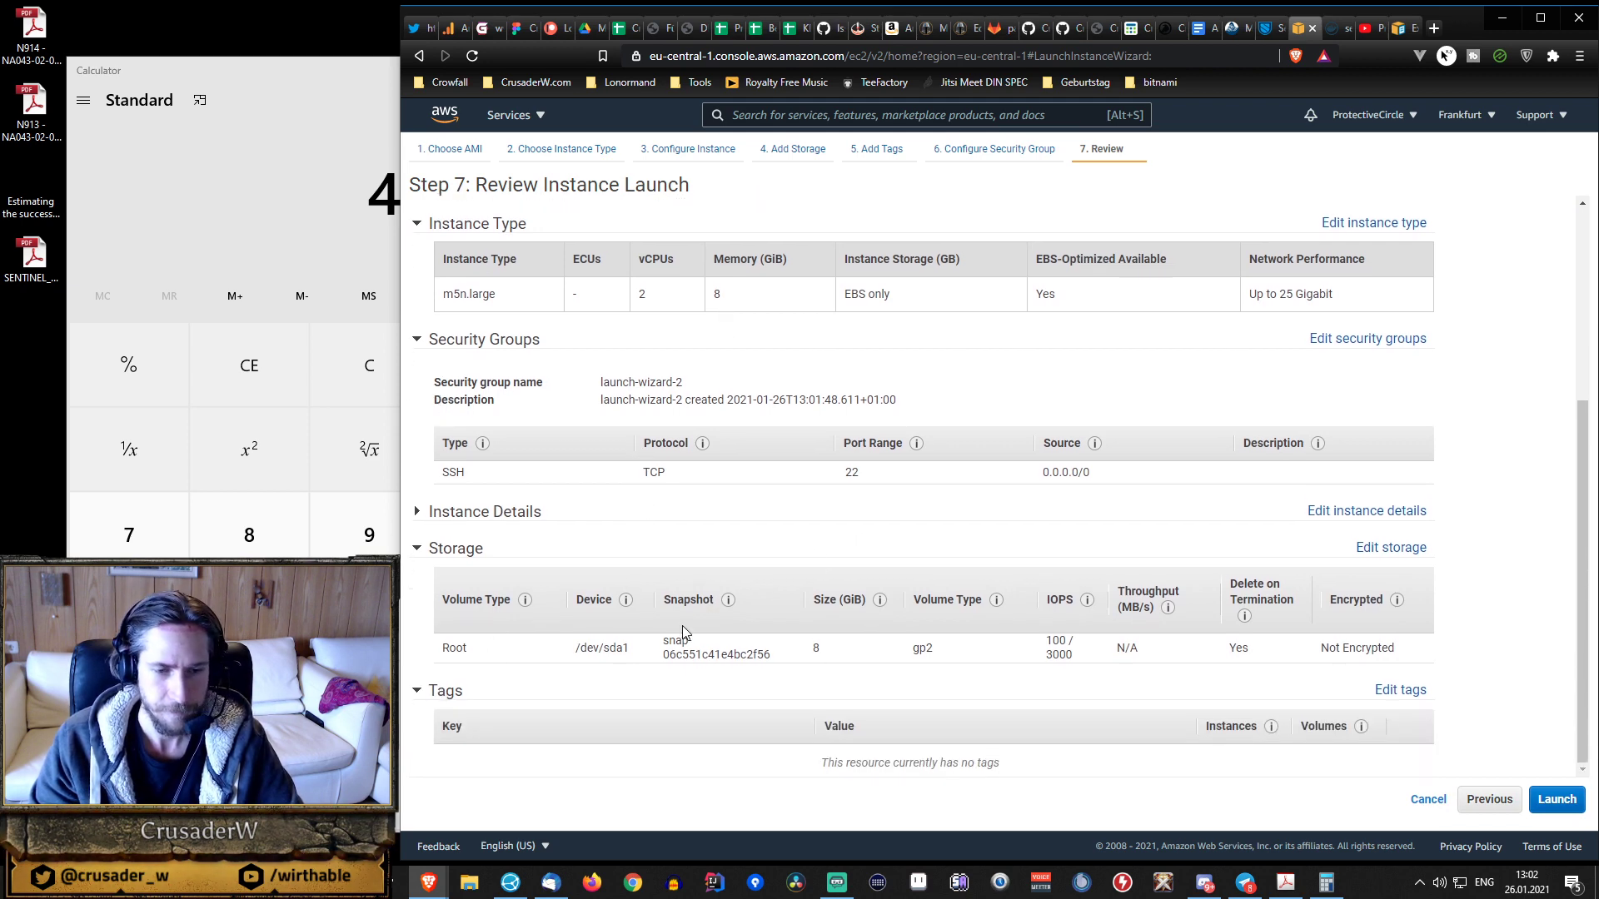
scroll(604, 704, up, 4)
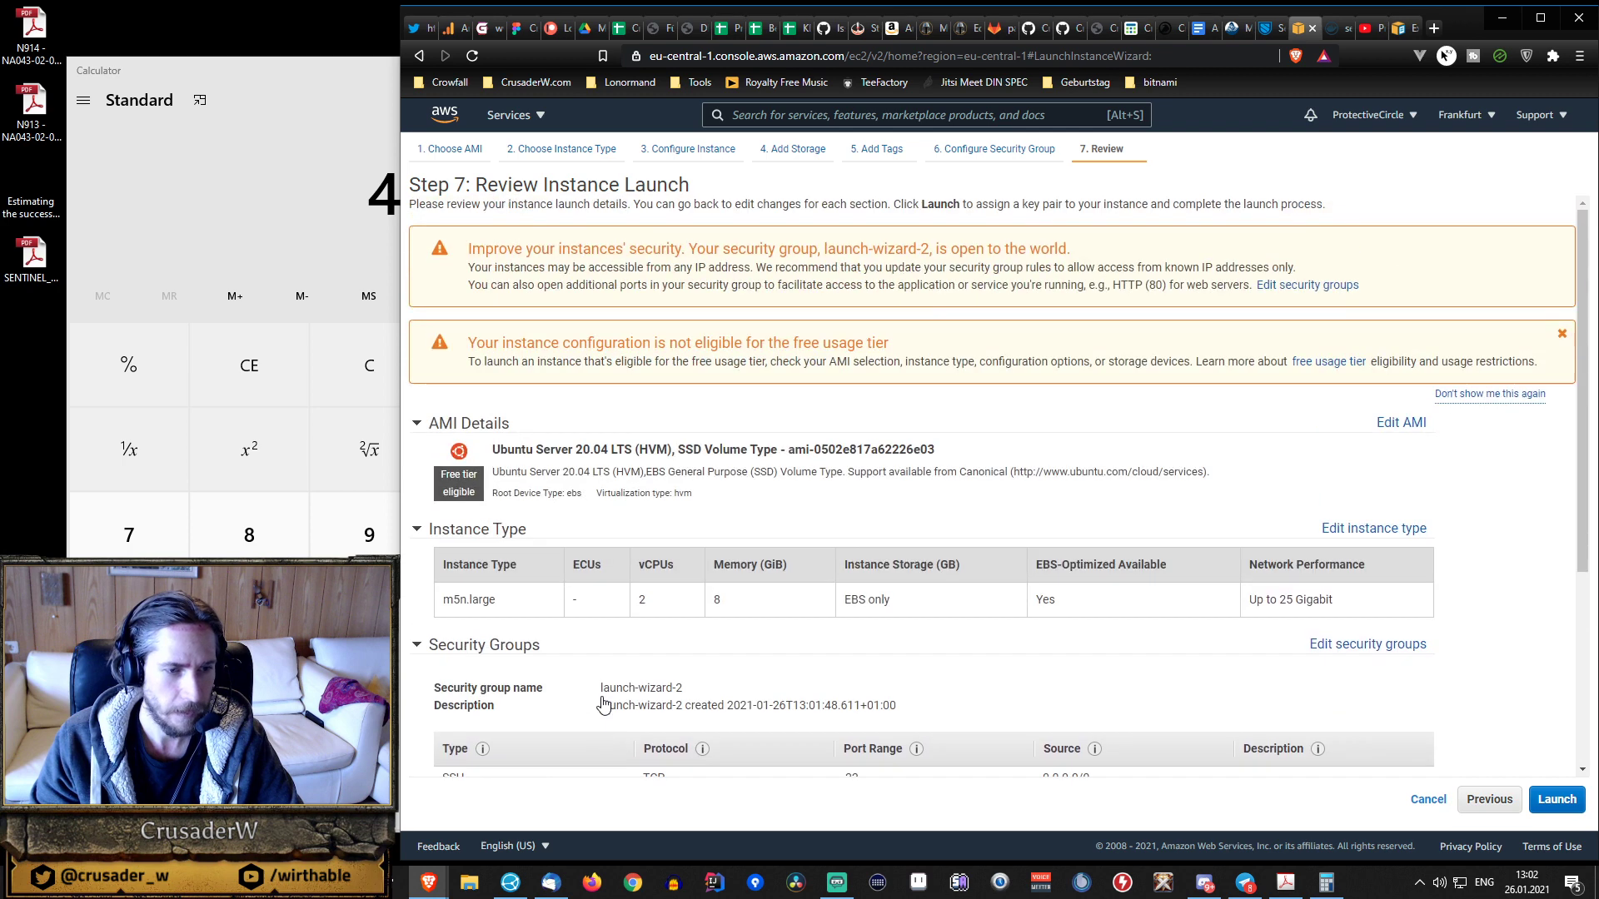
- Start the launch, create a new key pair named sentinel_test, and save its private key as sentinel_test.pem in the Sentinel folder
click(1554, 801)
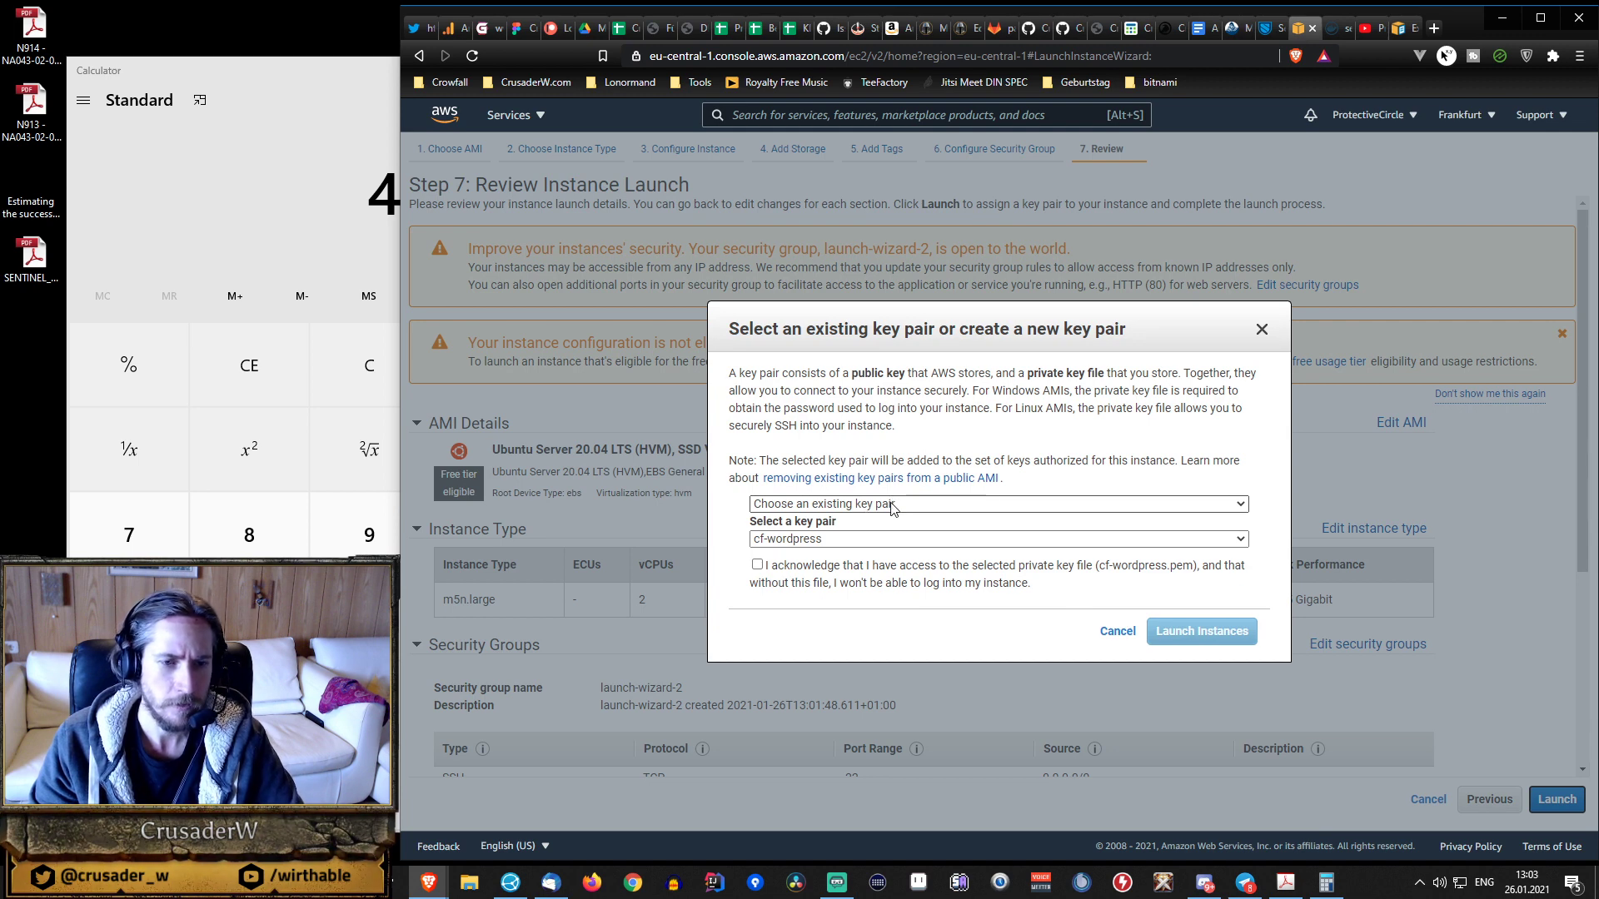
click(854, 537)
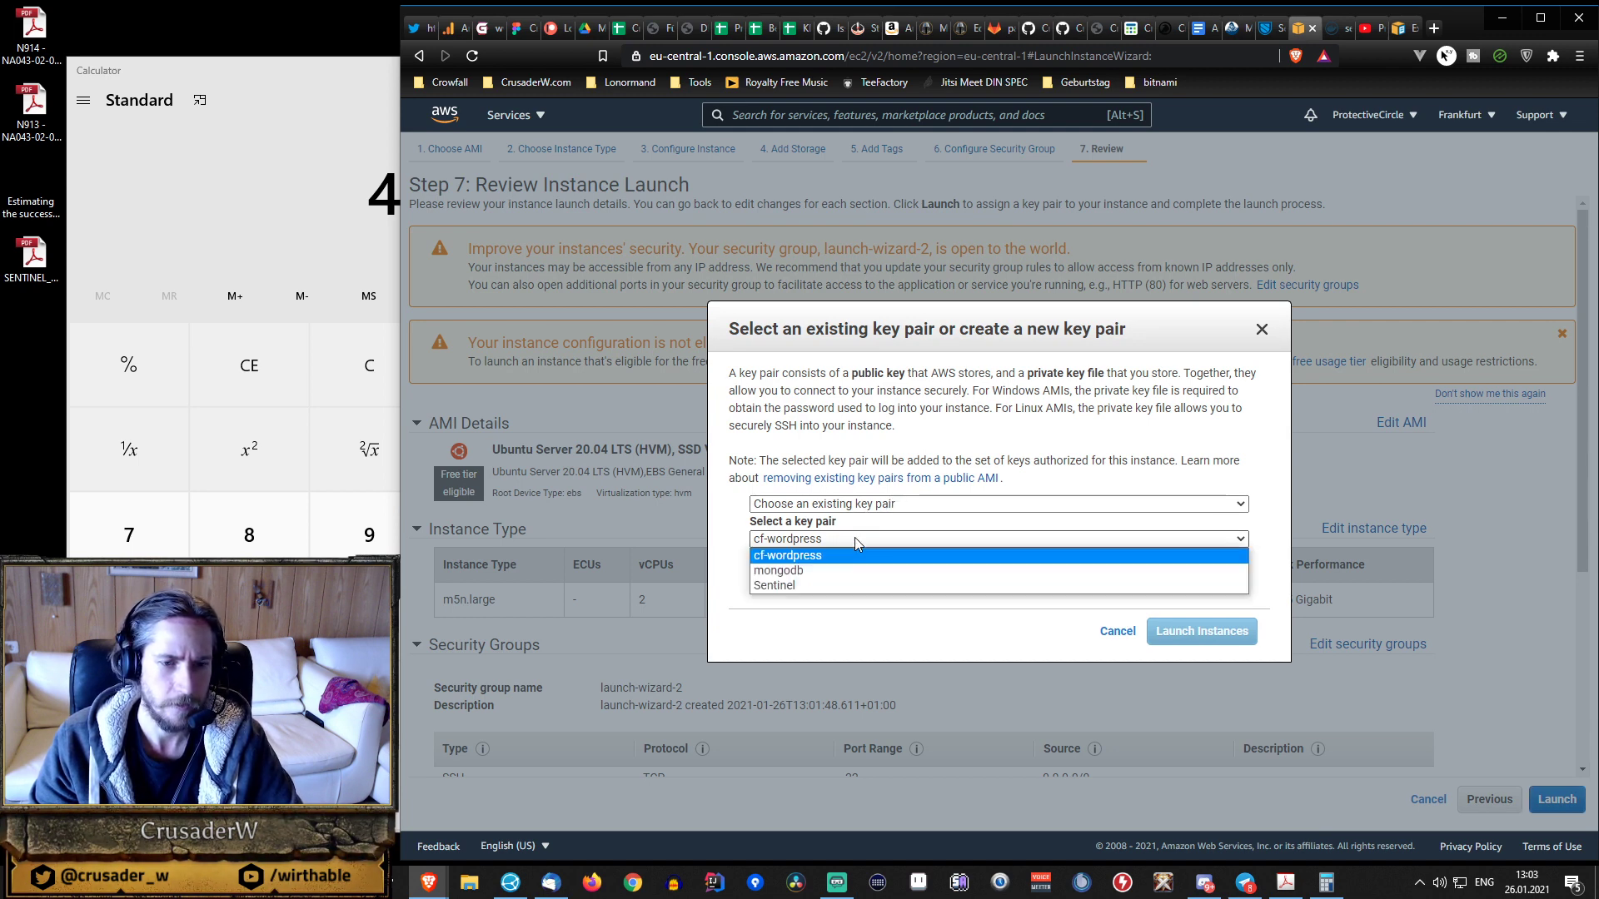
click(854, 537)
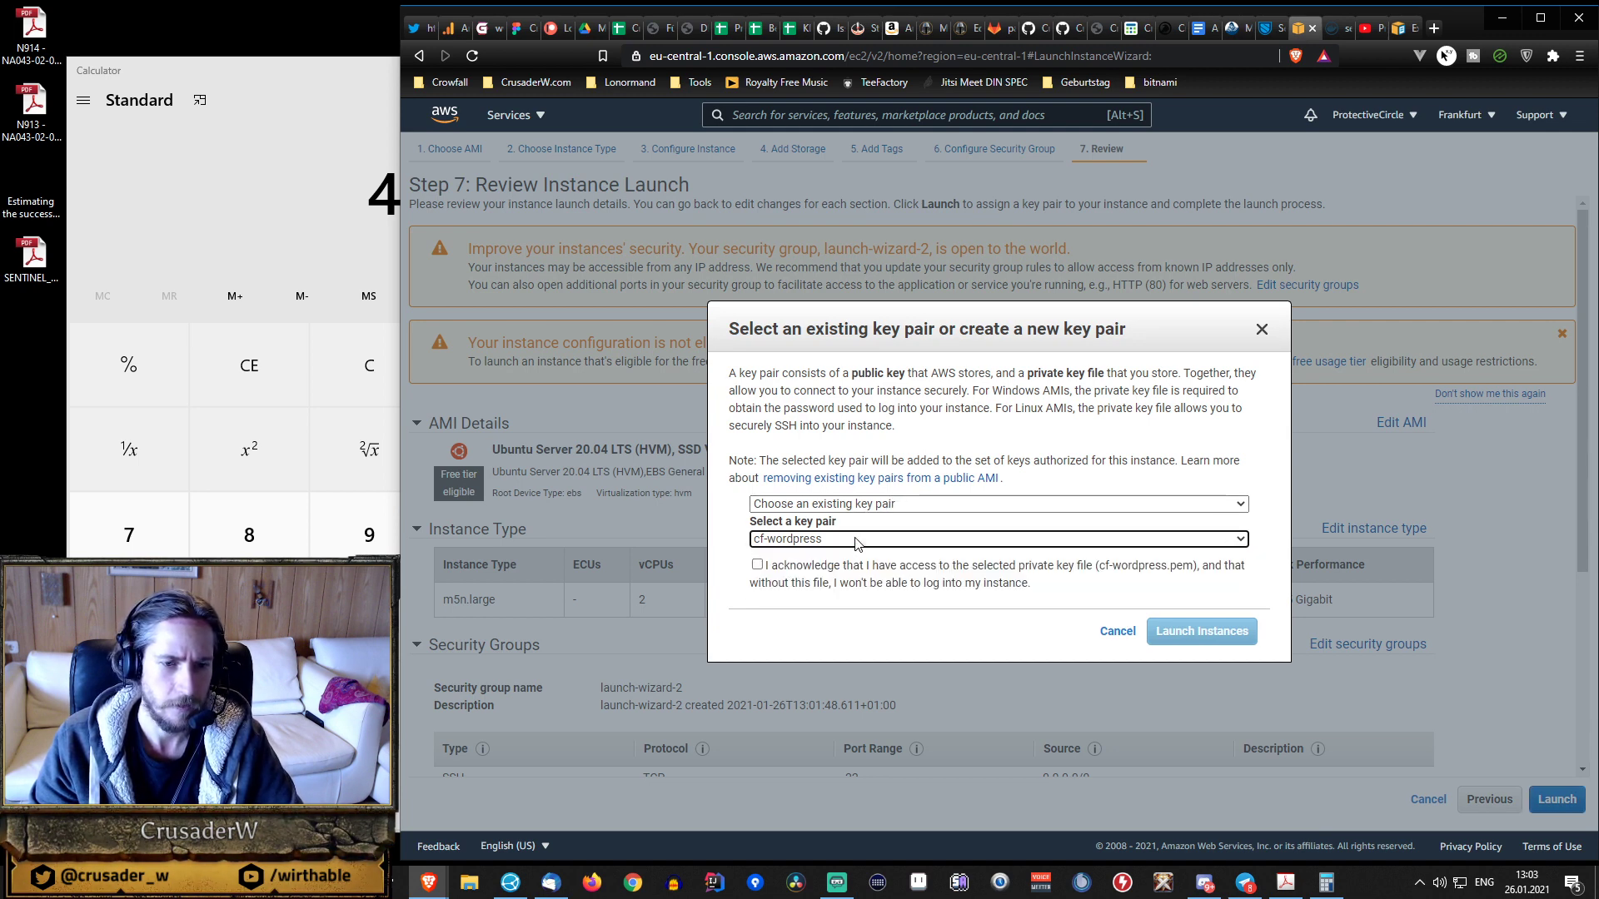
click(887, 504)
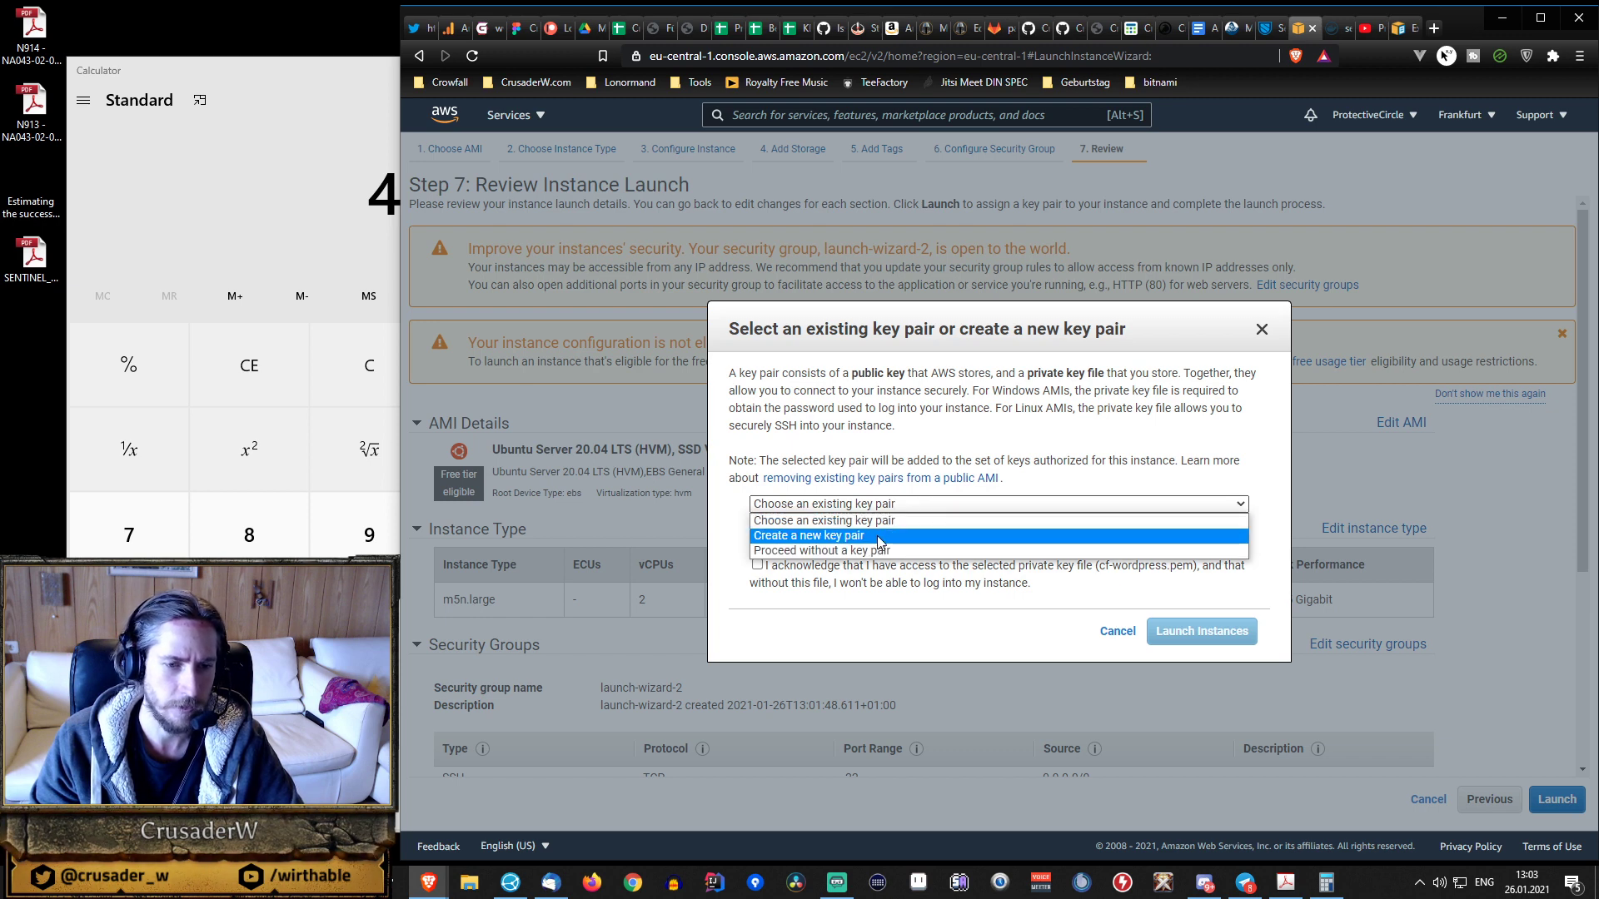
click(877, 537)
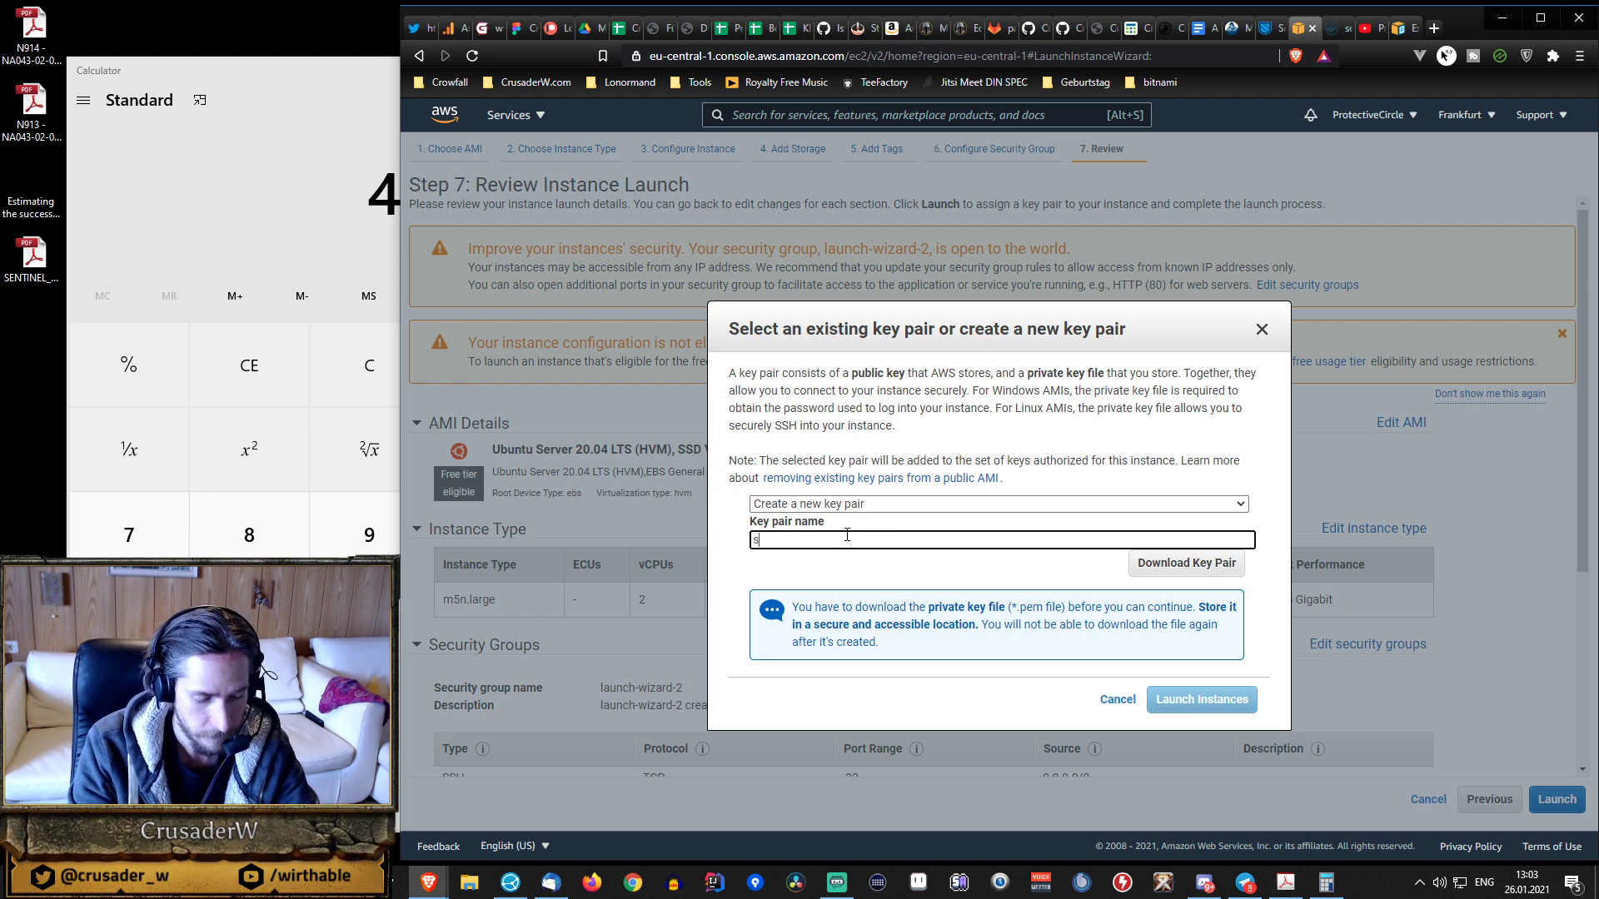
text(sentinel_test)
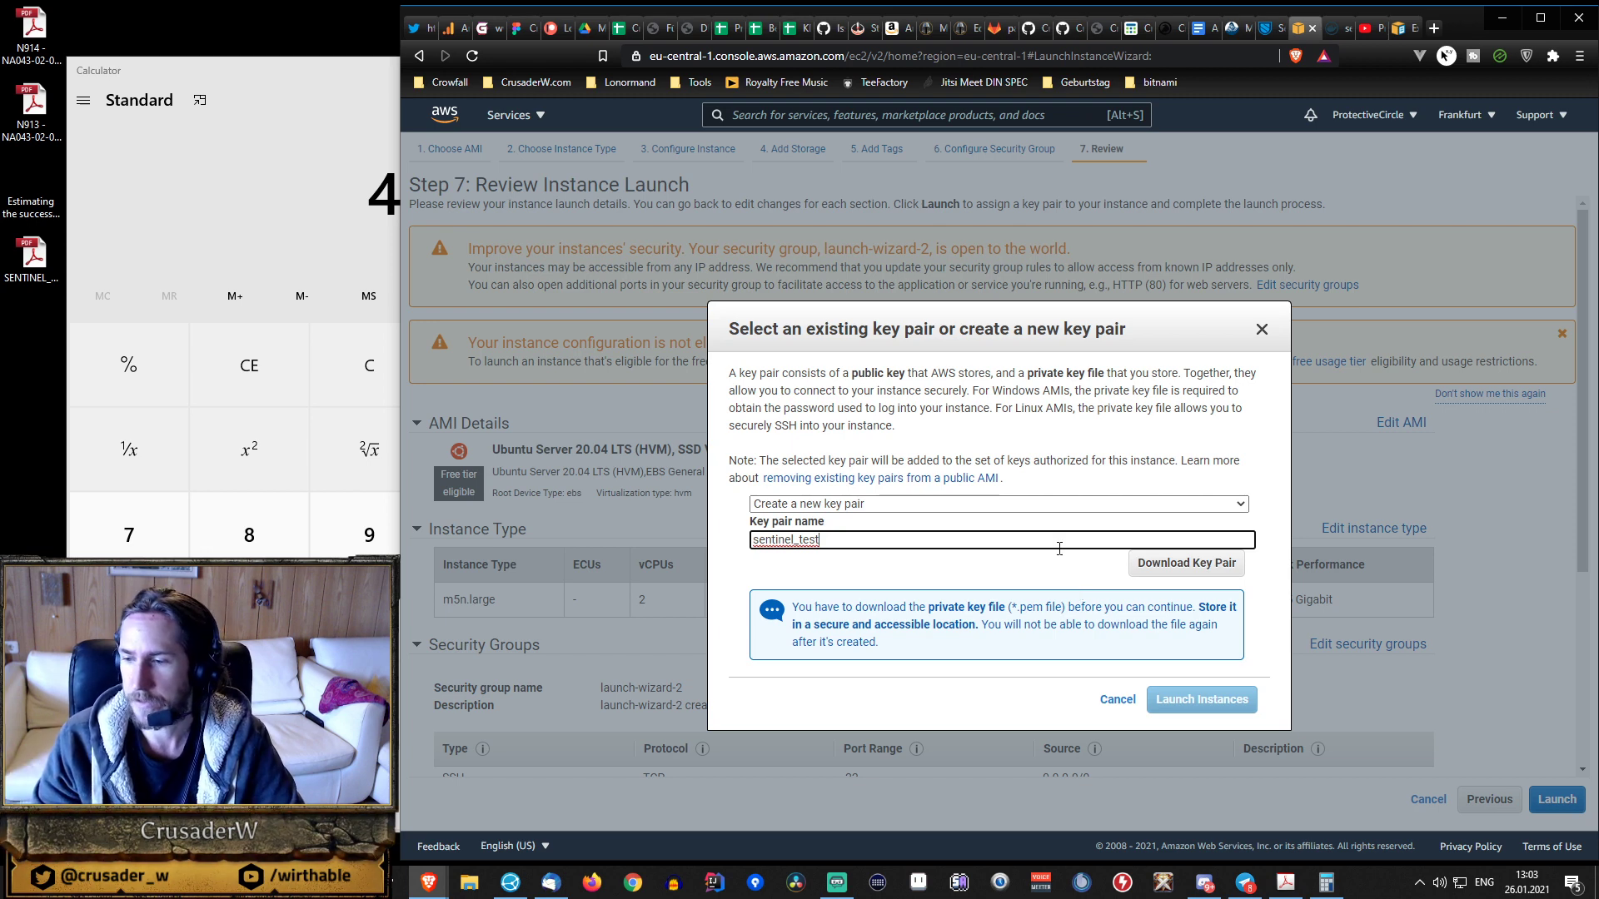
click(1193, 564)
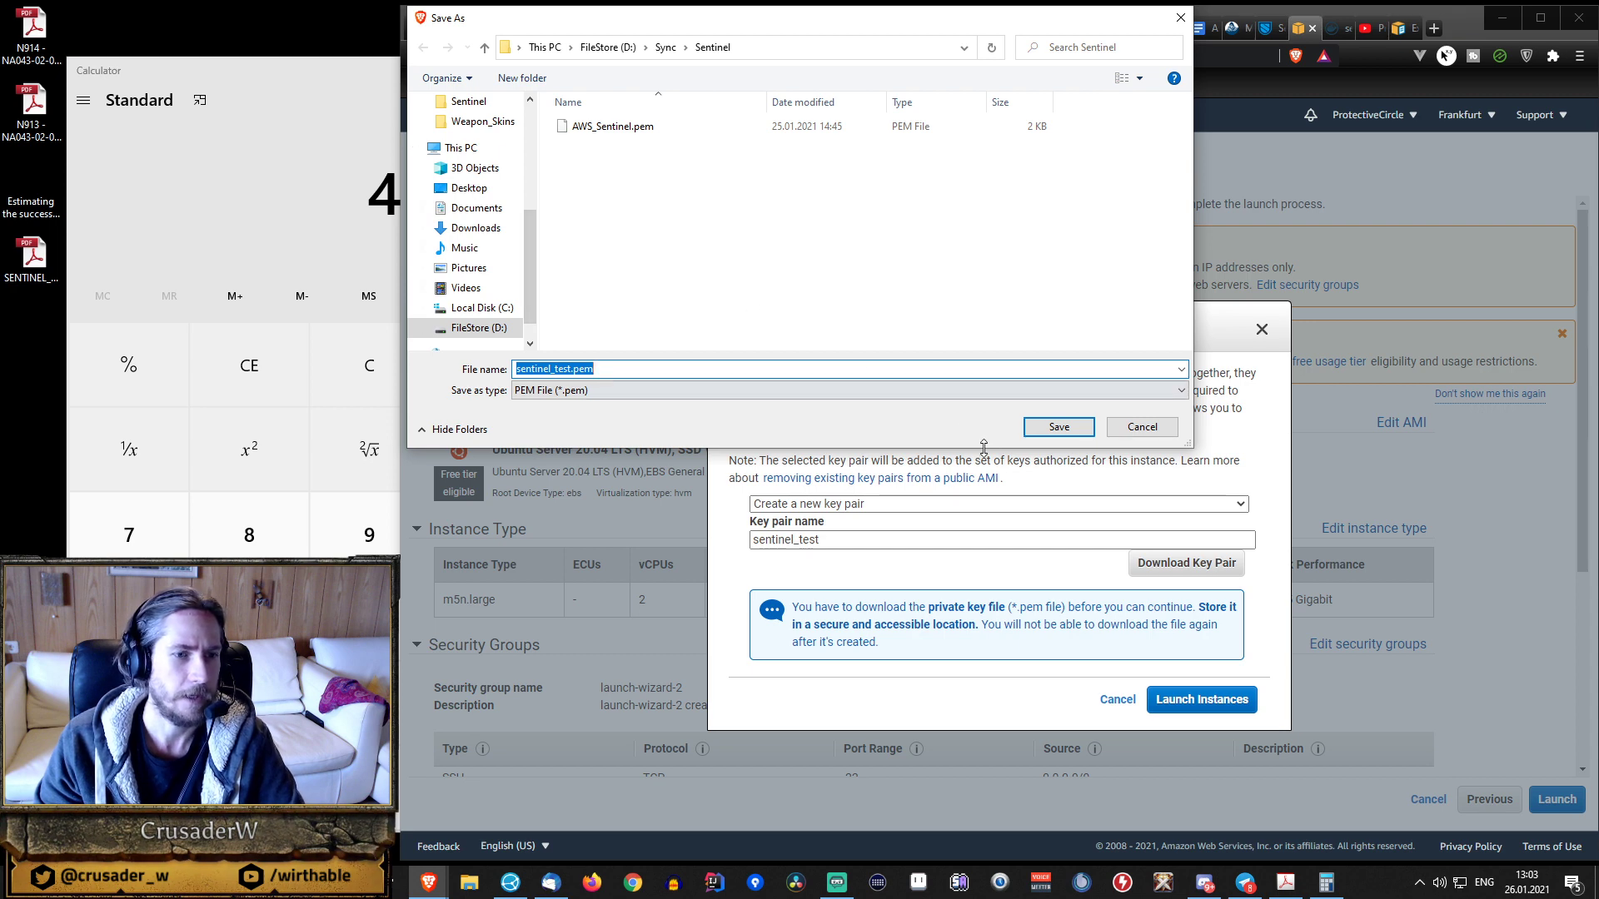
click(1046, 429)
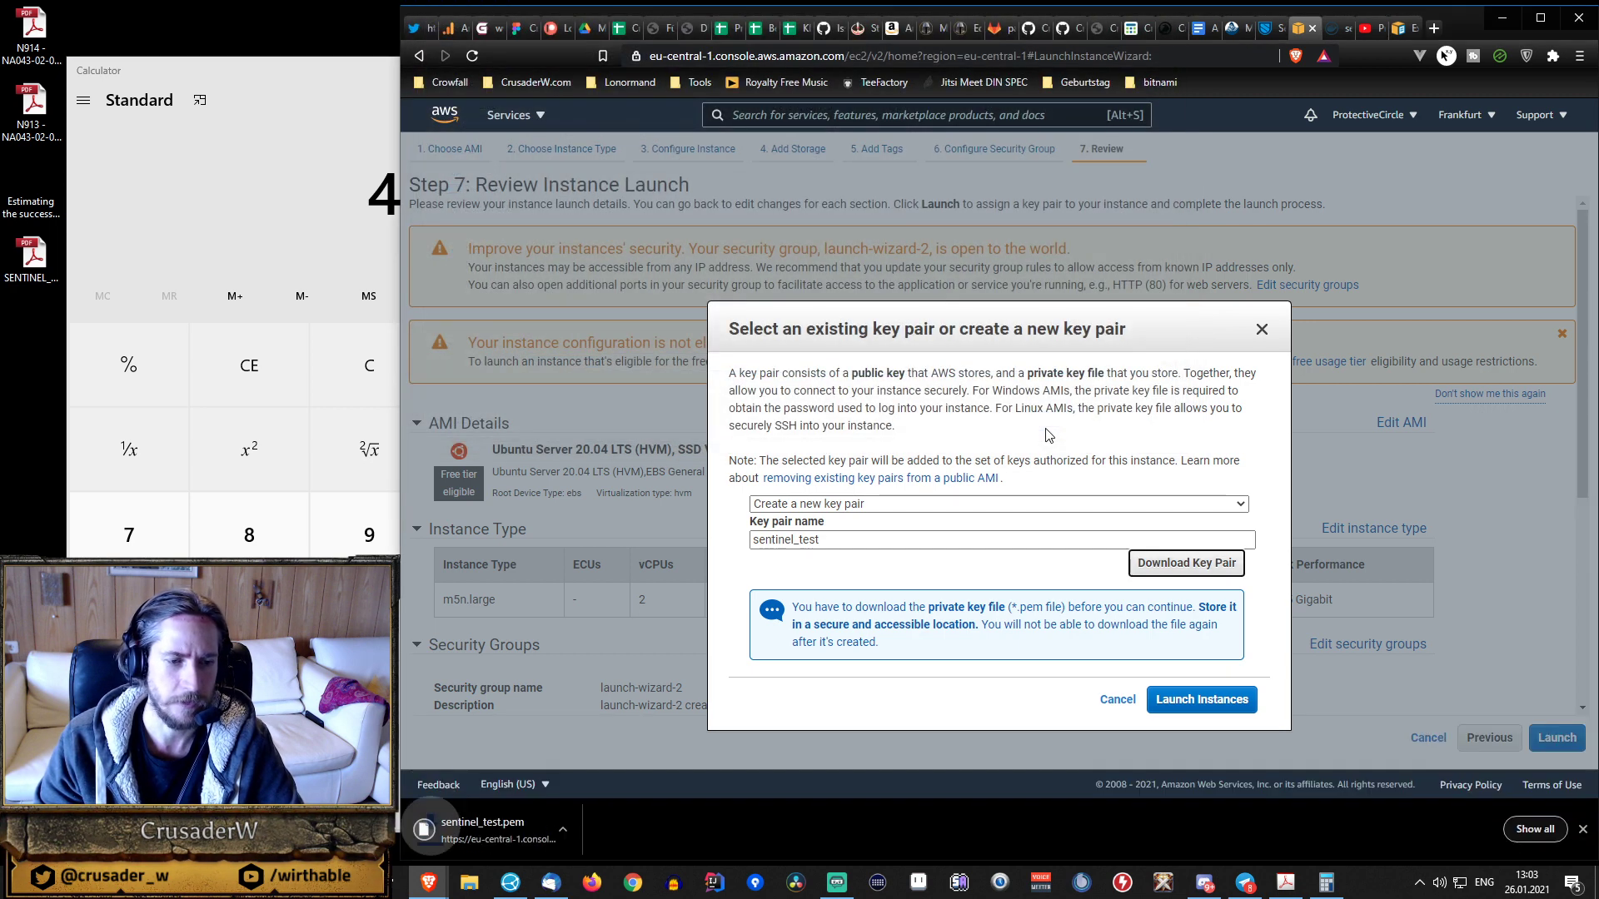
- Launch the instance with the new key pair and open the launched instance in the Instances list
click(1200, 706)
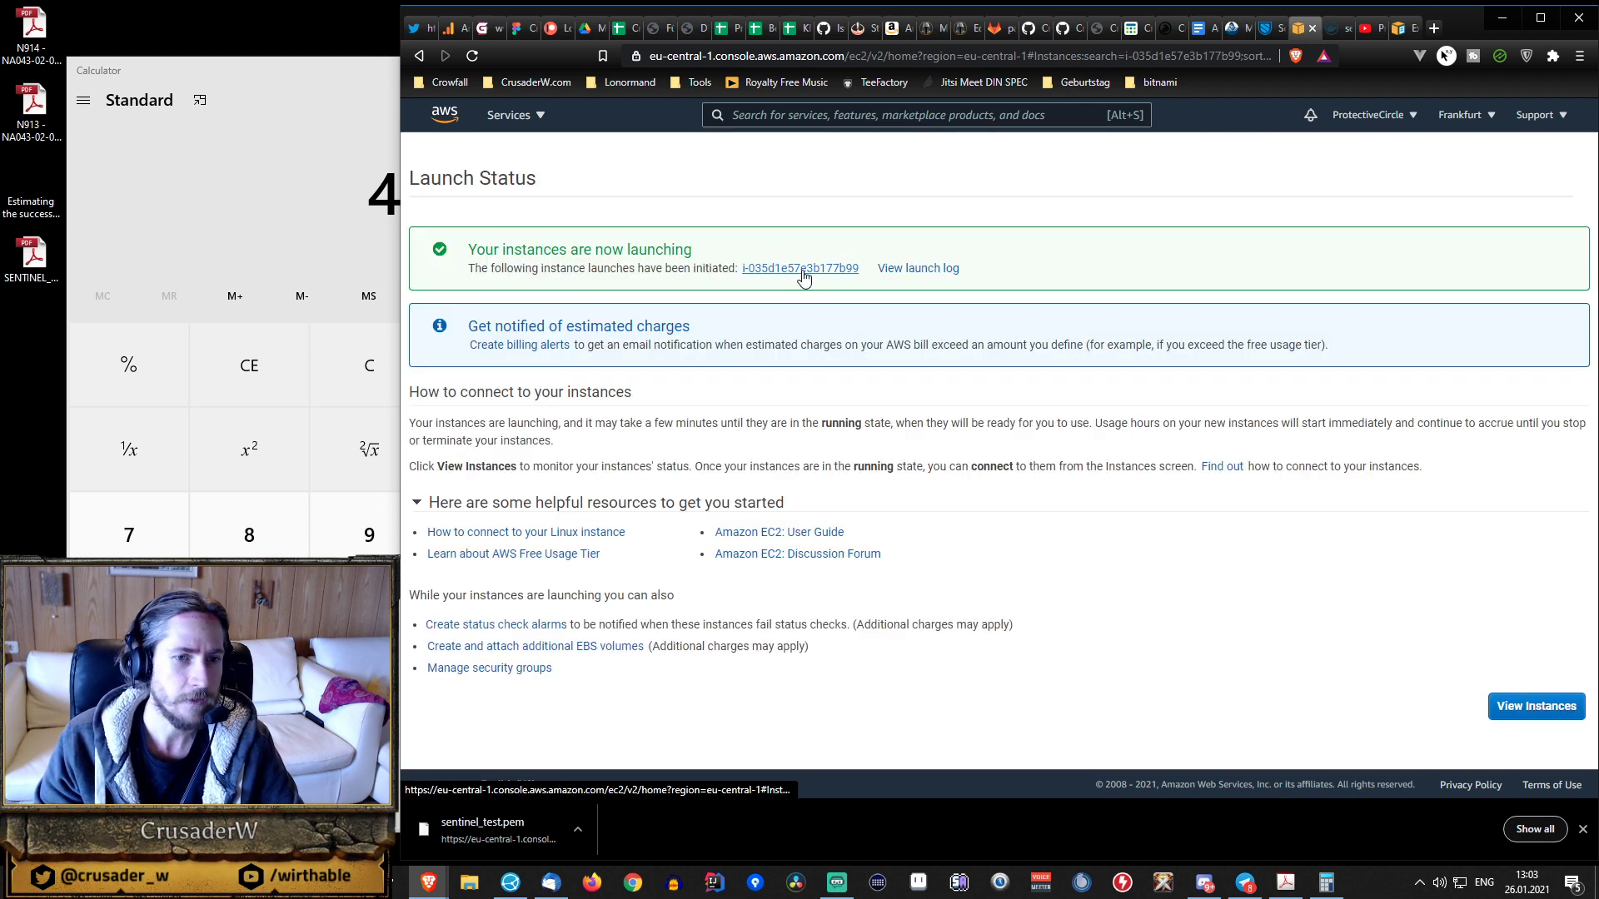
click(799, 273)
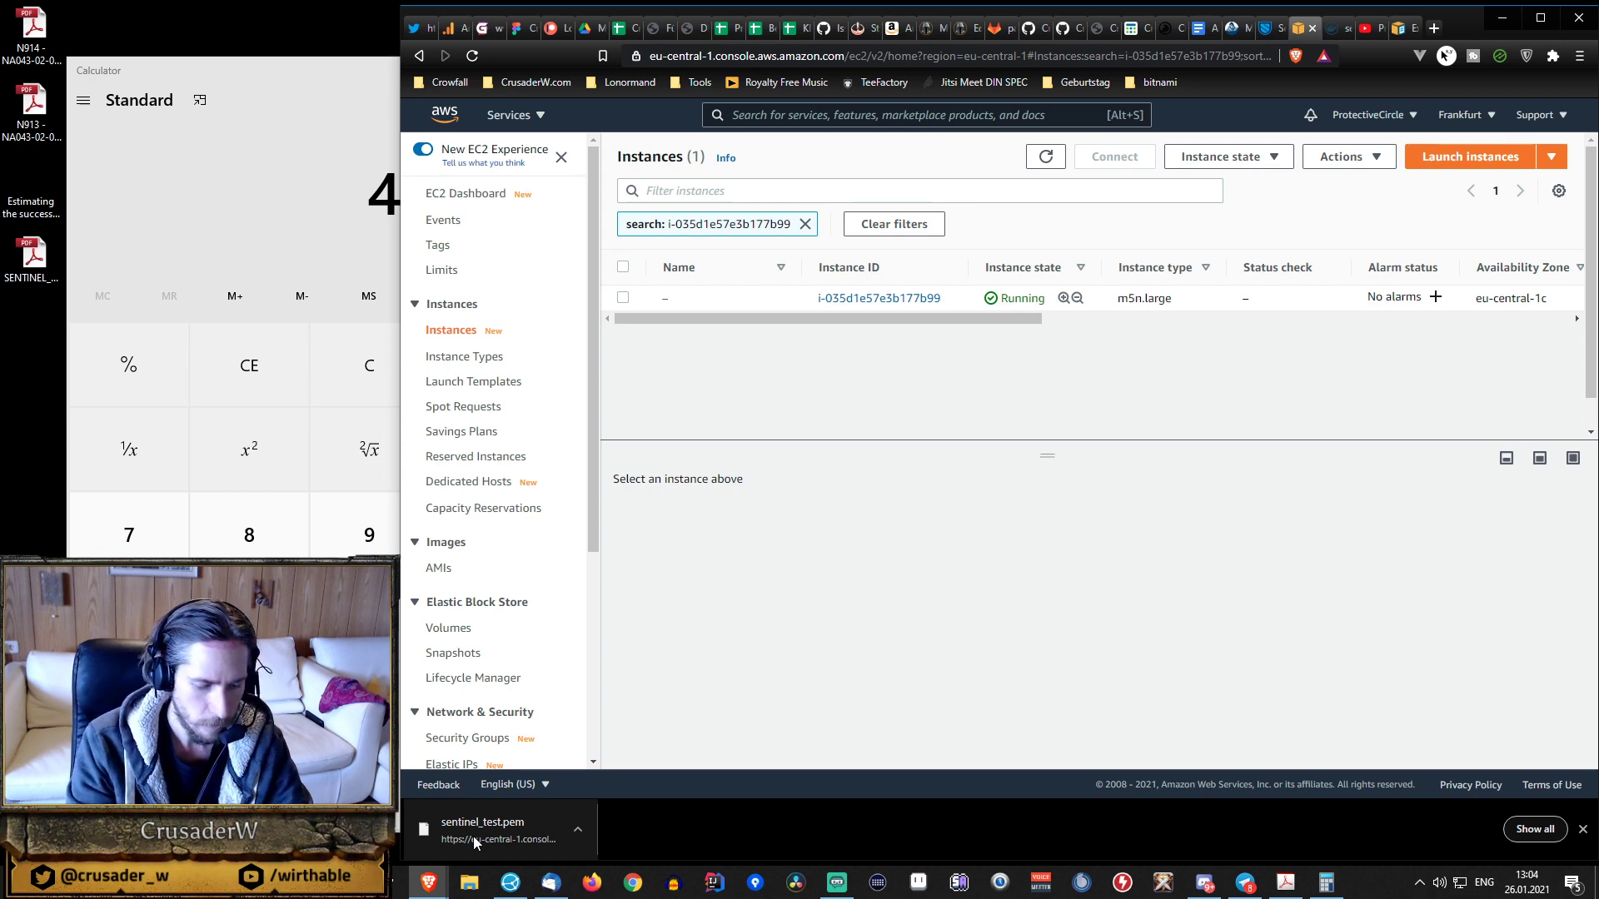
- Open PuTTYgen and load the private key sentinel_test.pem from the Sentinel folder, listing all file types to find it
key(super)
text(puttygen)
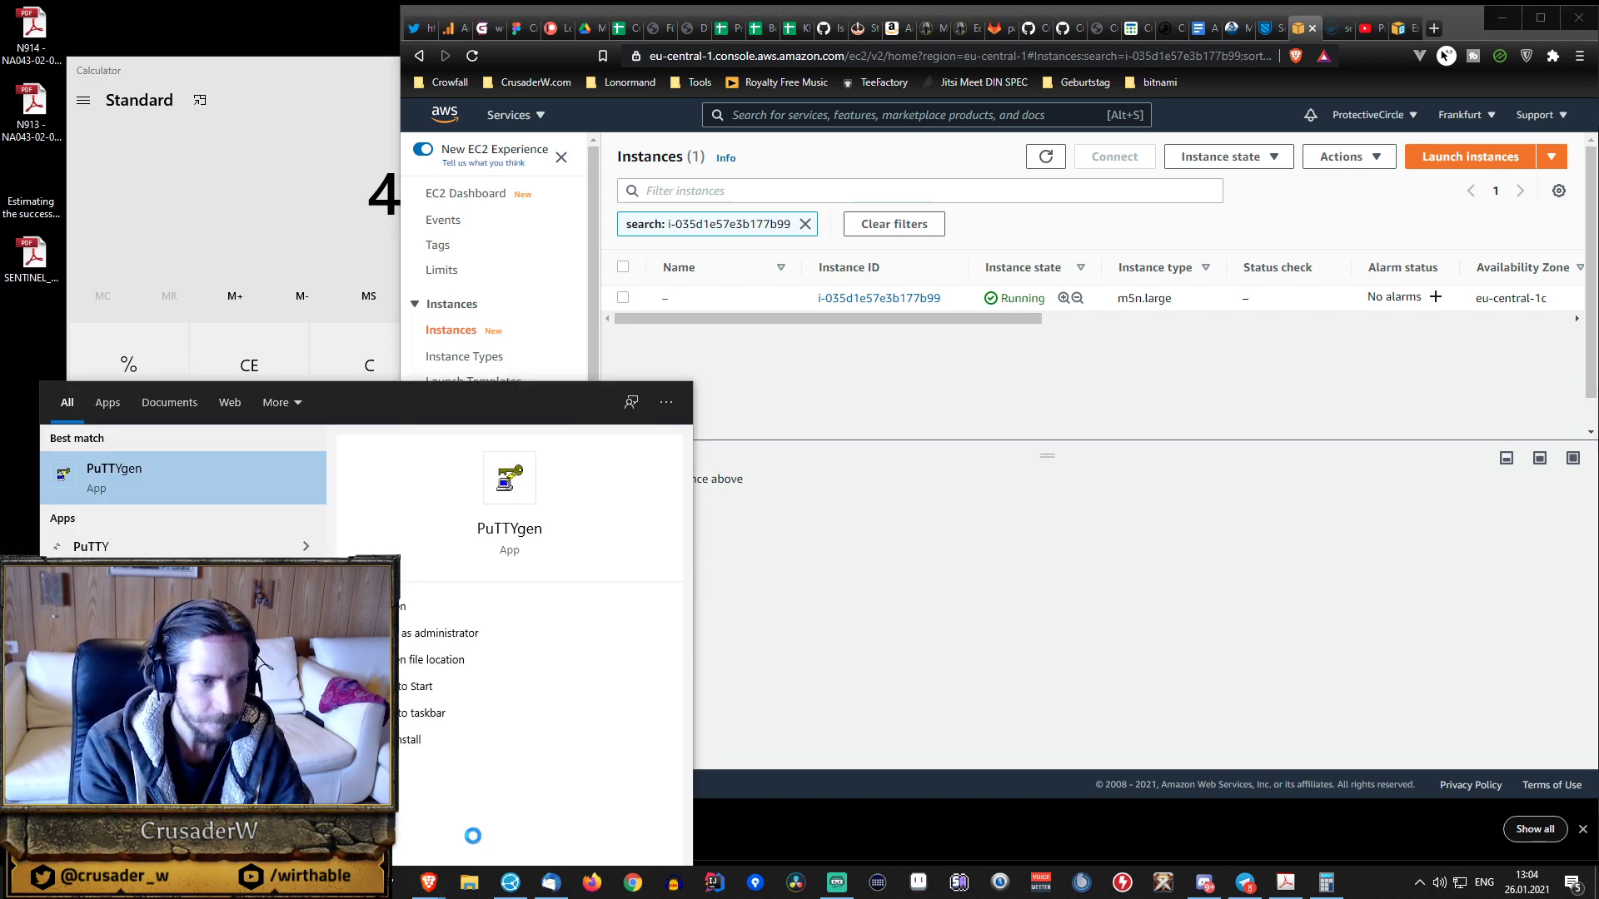
click(155, 477)
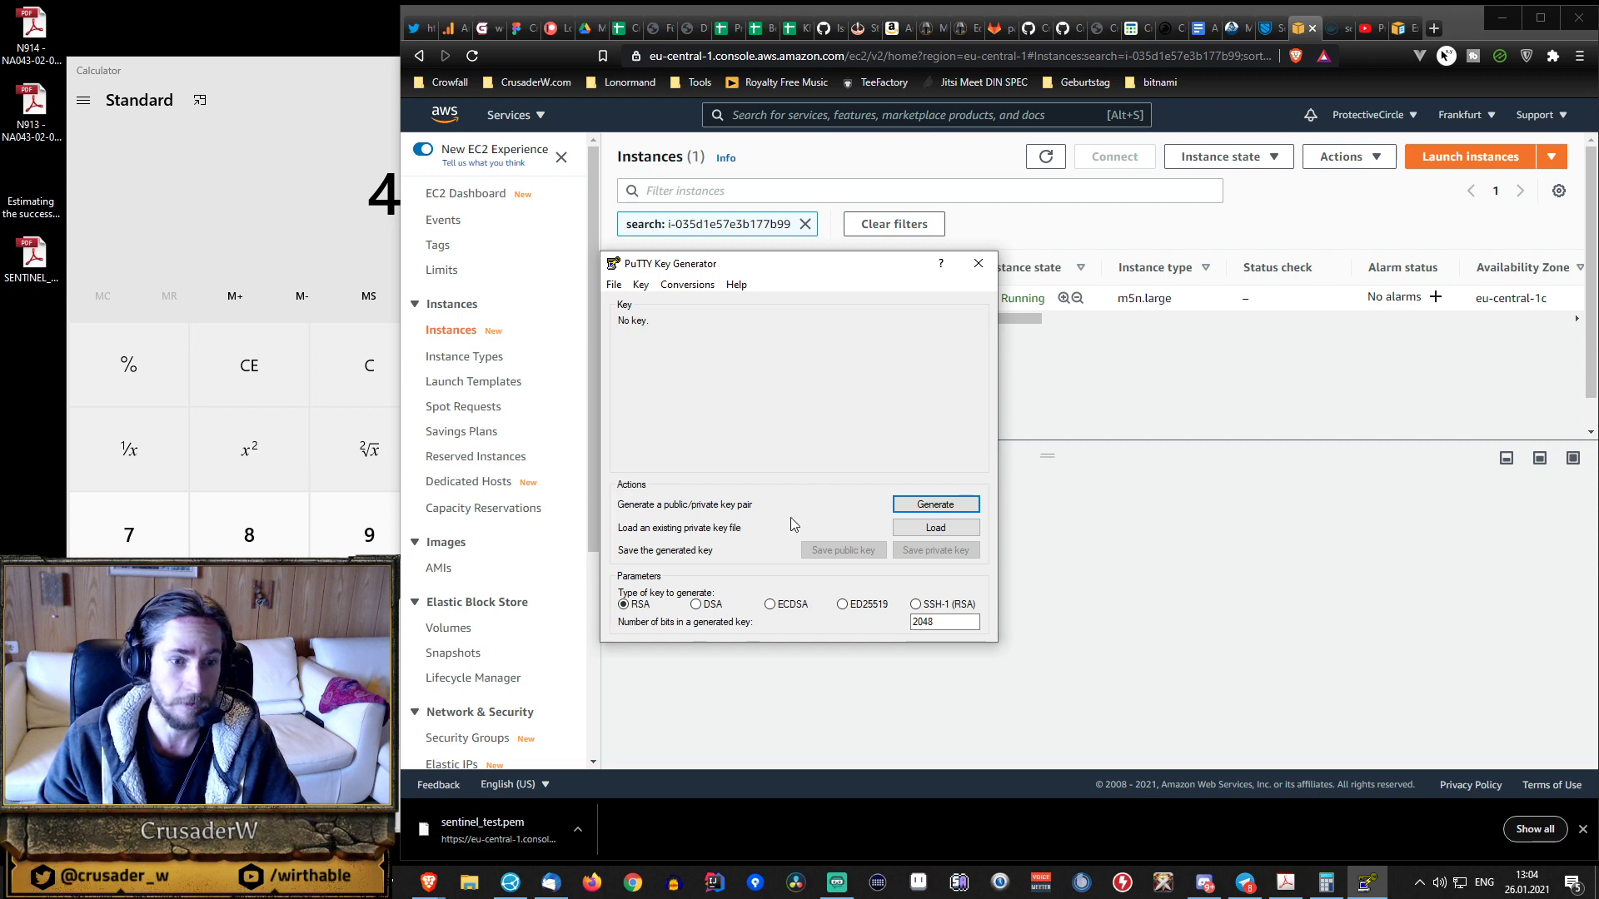
click(934, 528)
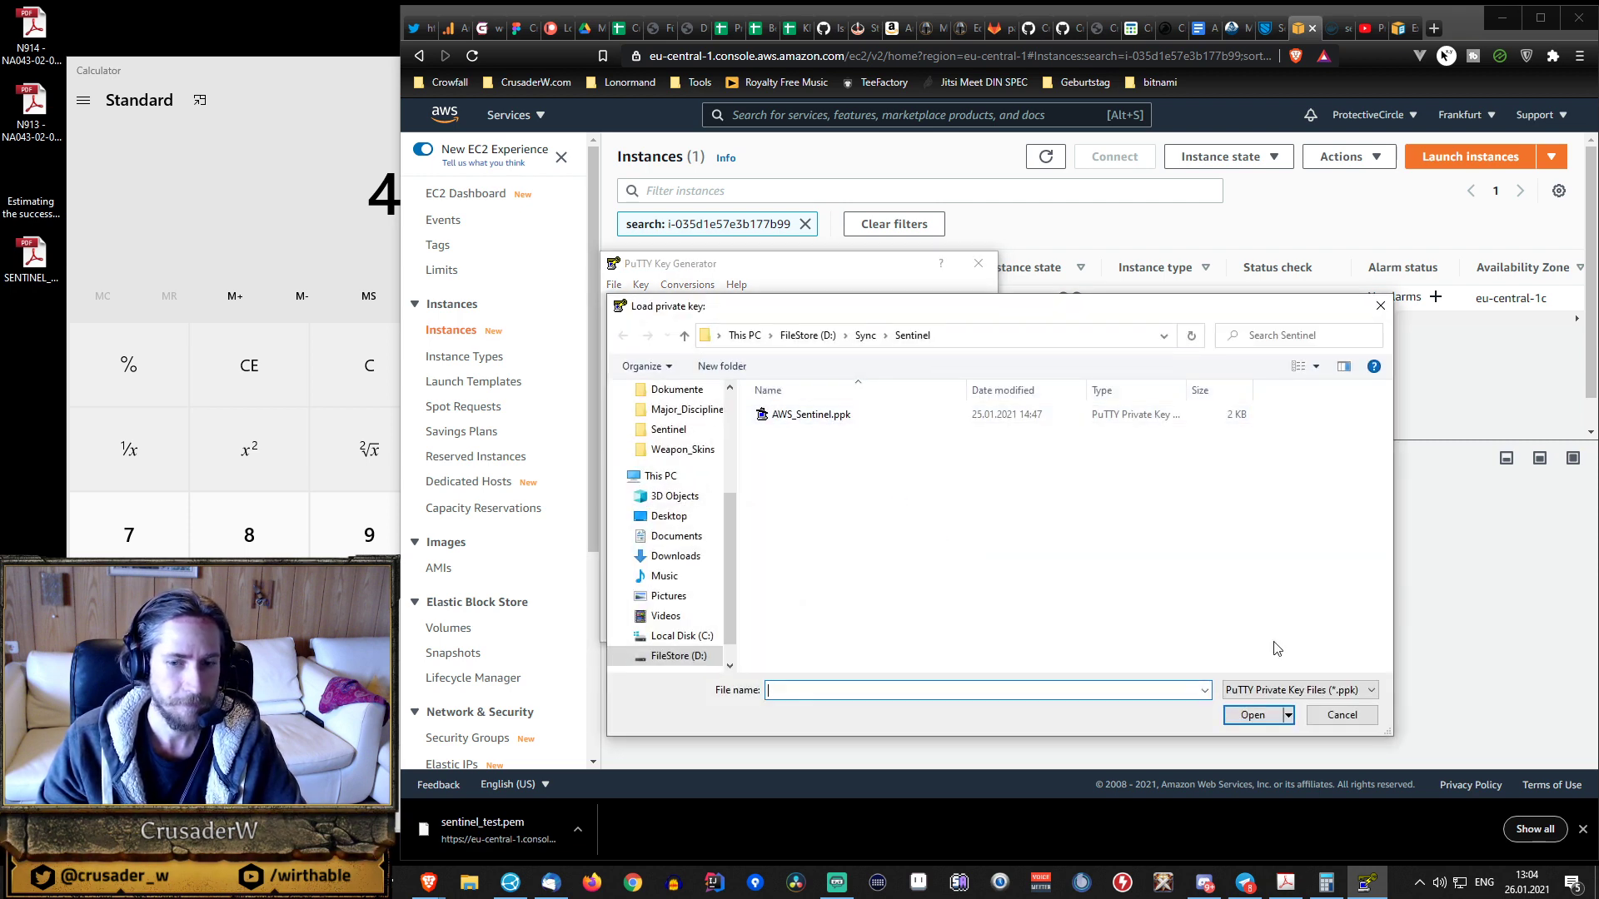
click(1271, 696)
click(1274, 722)
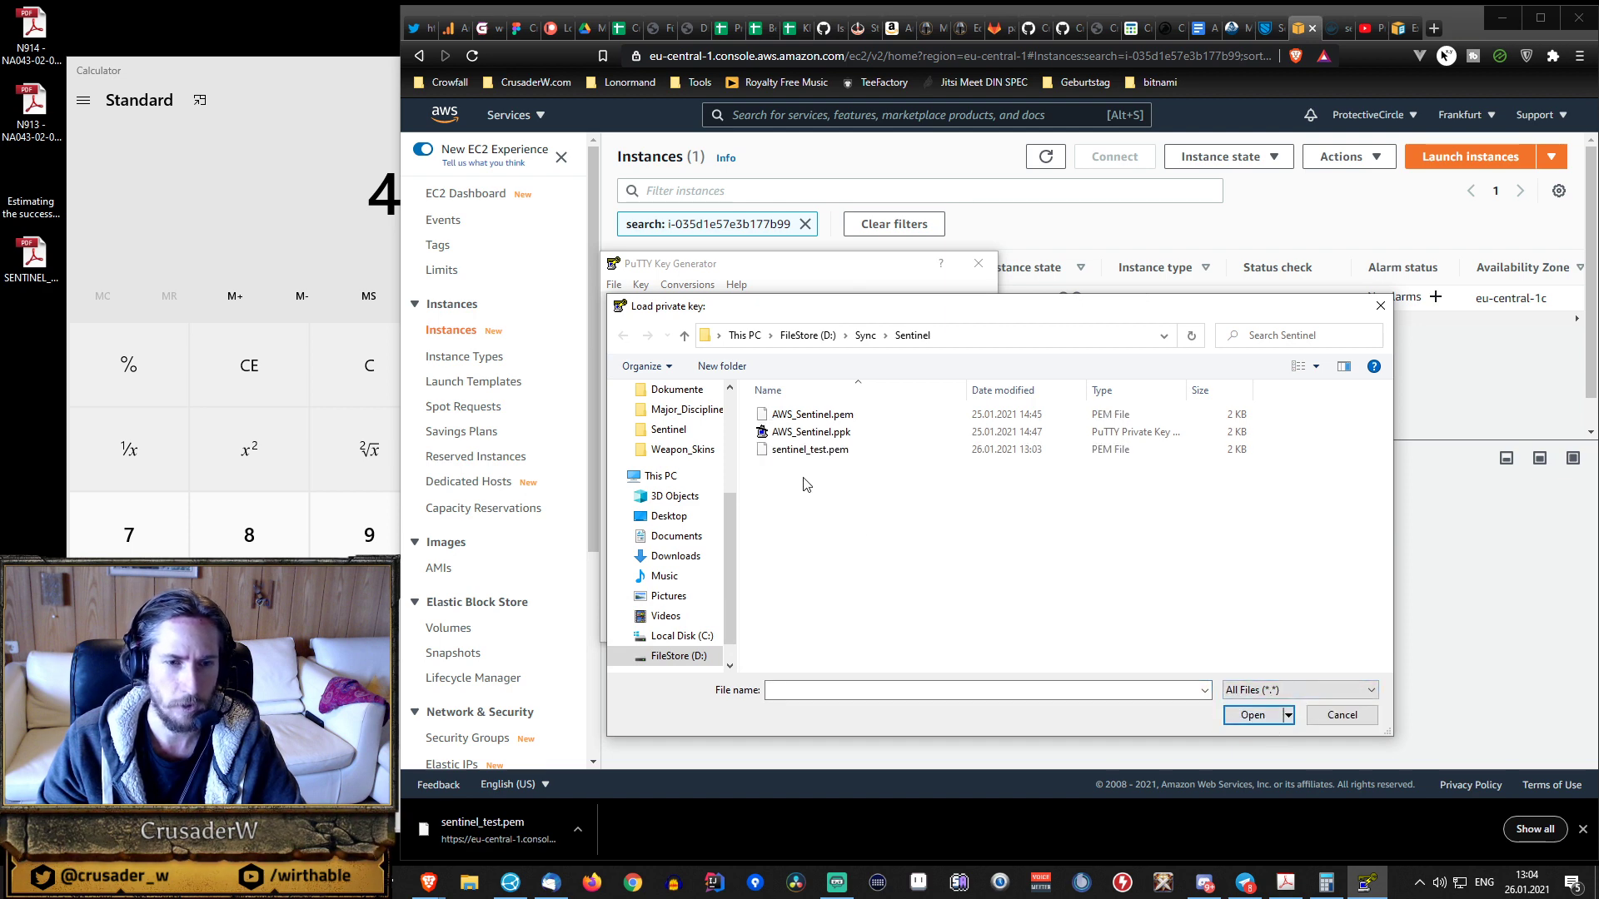
double_click(812, 450)
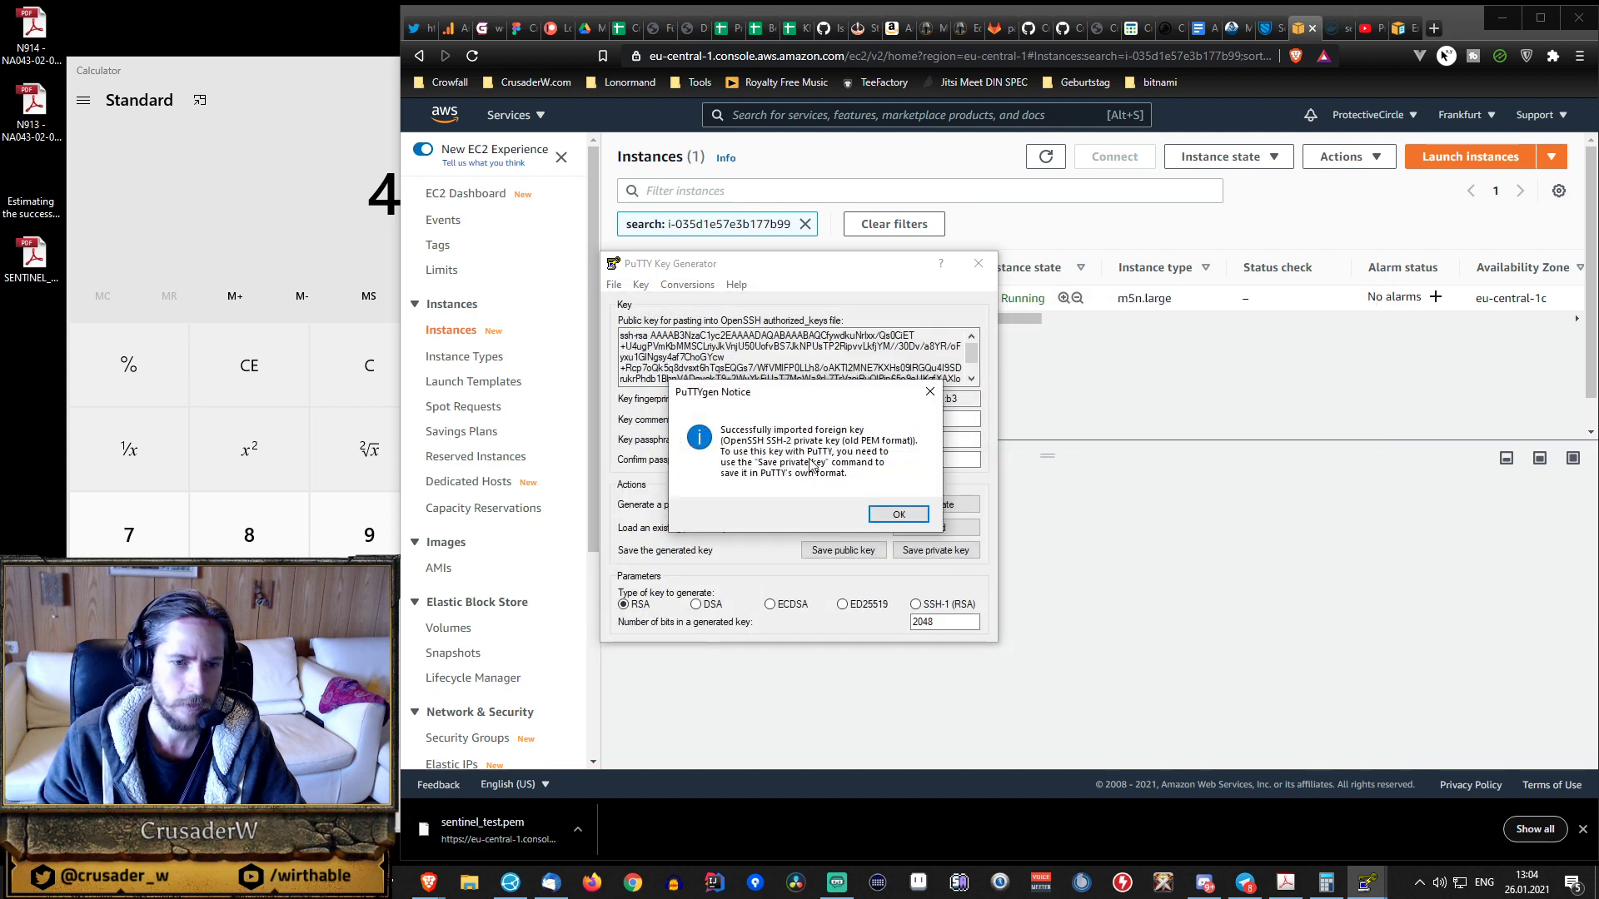
click(901, 515)
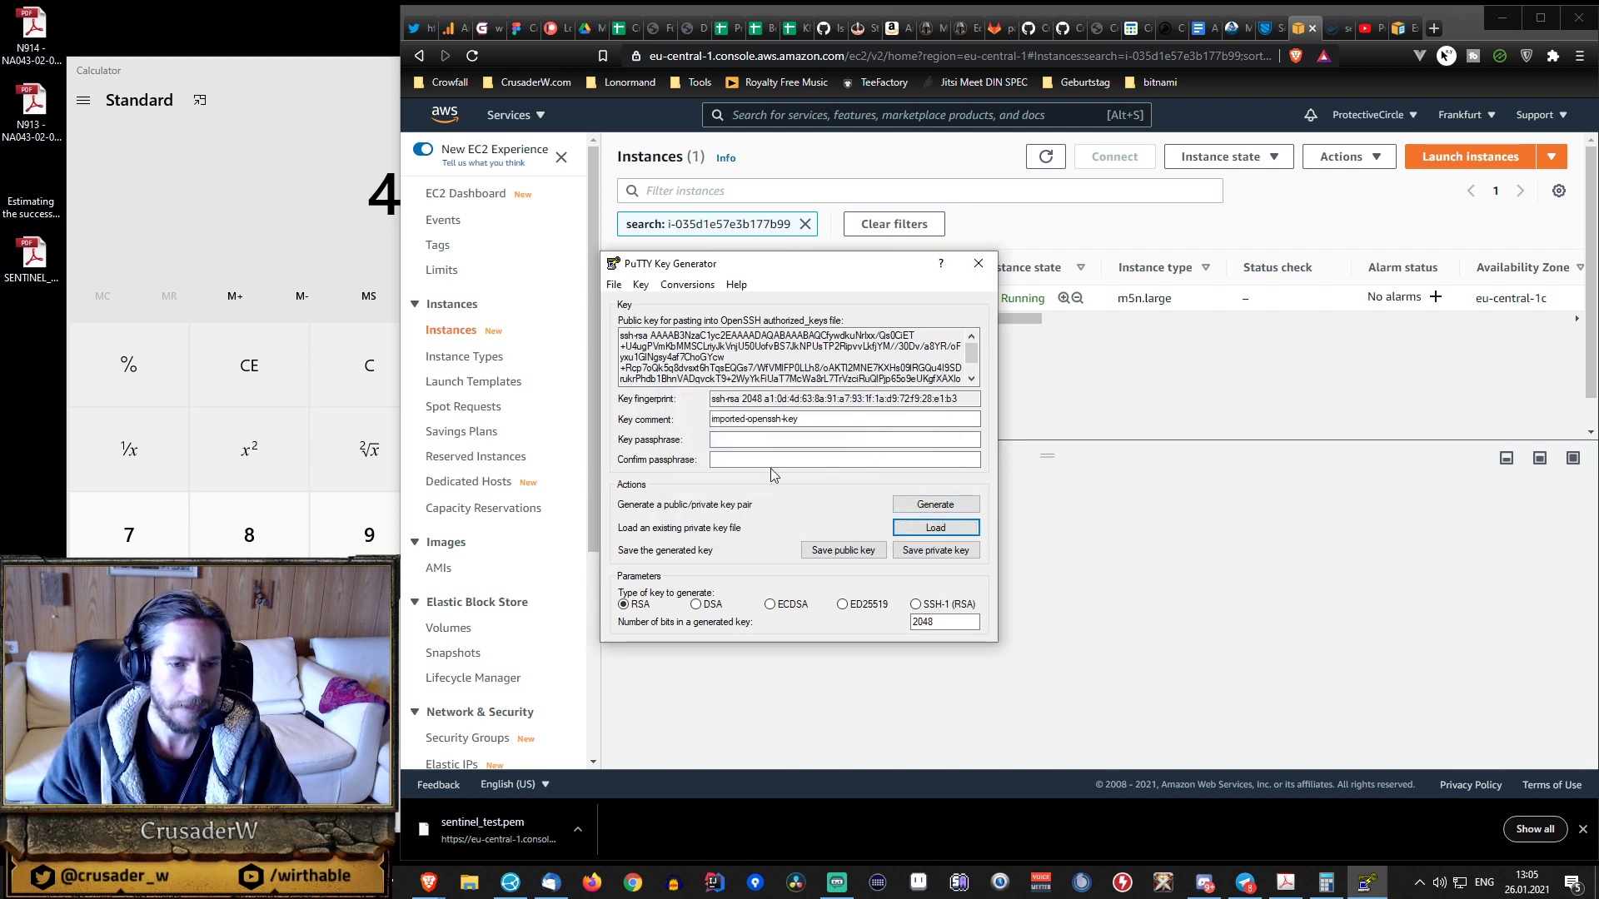
- Enter and confirm a key passphrase, and save the private key as Sentinel_test.ppk in the Sentinel folder
click(754, 441)
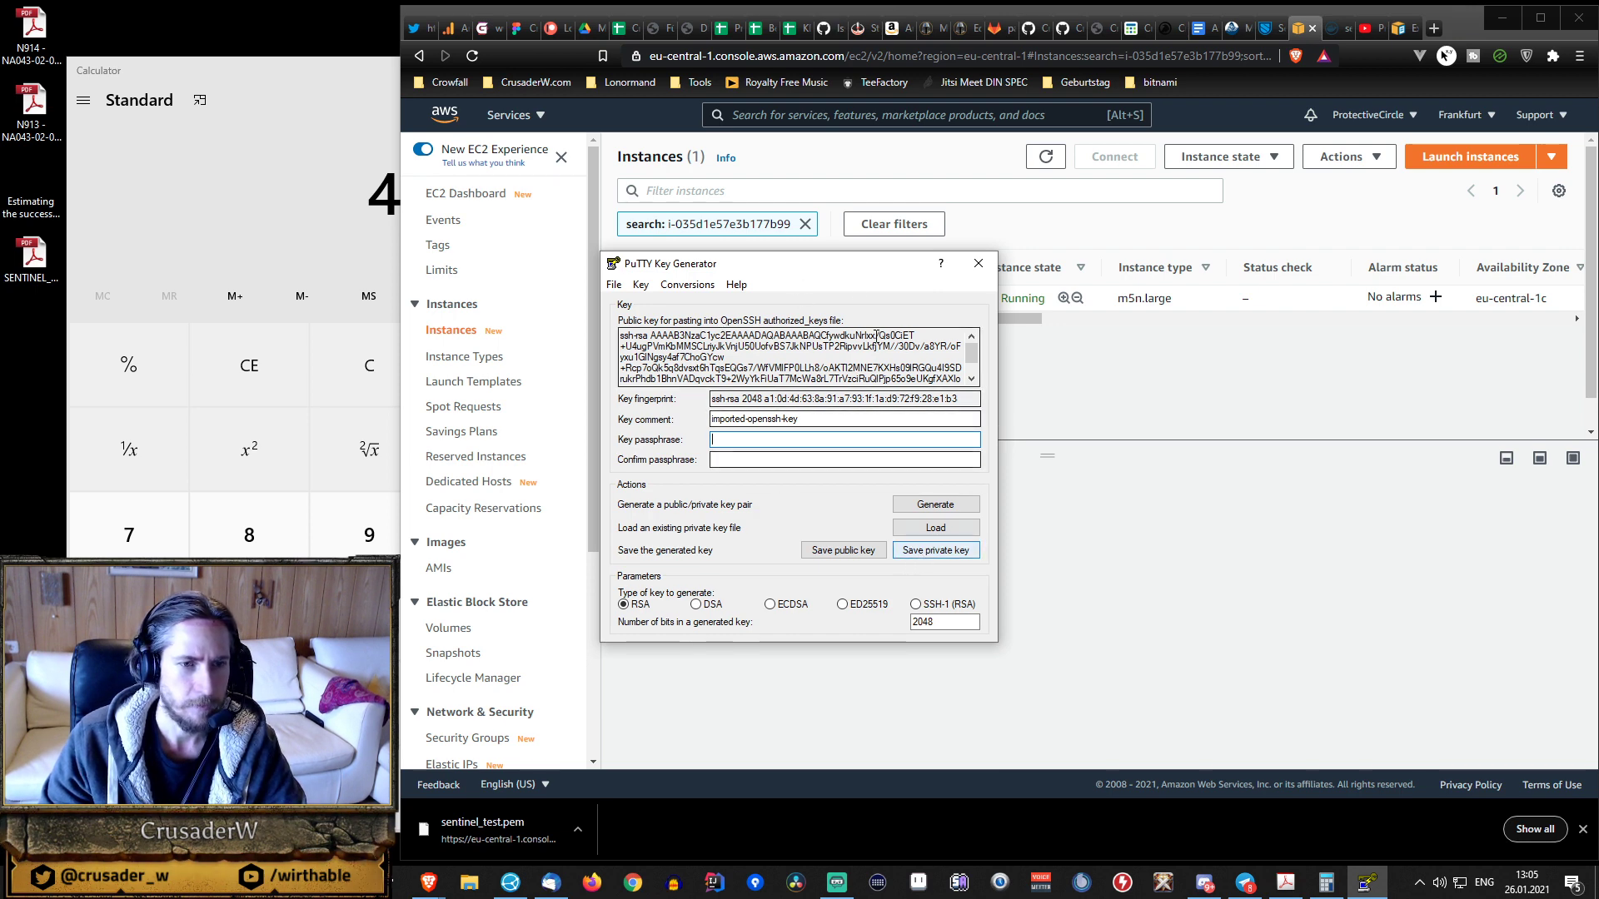
drag(837, 265, 1598, 267)
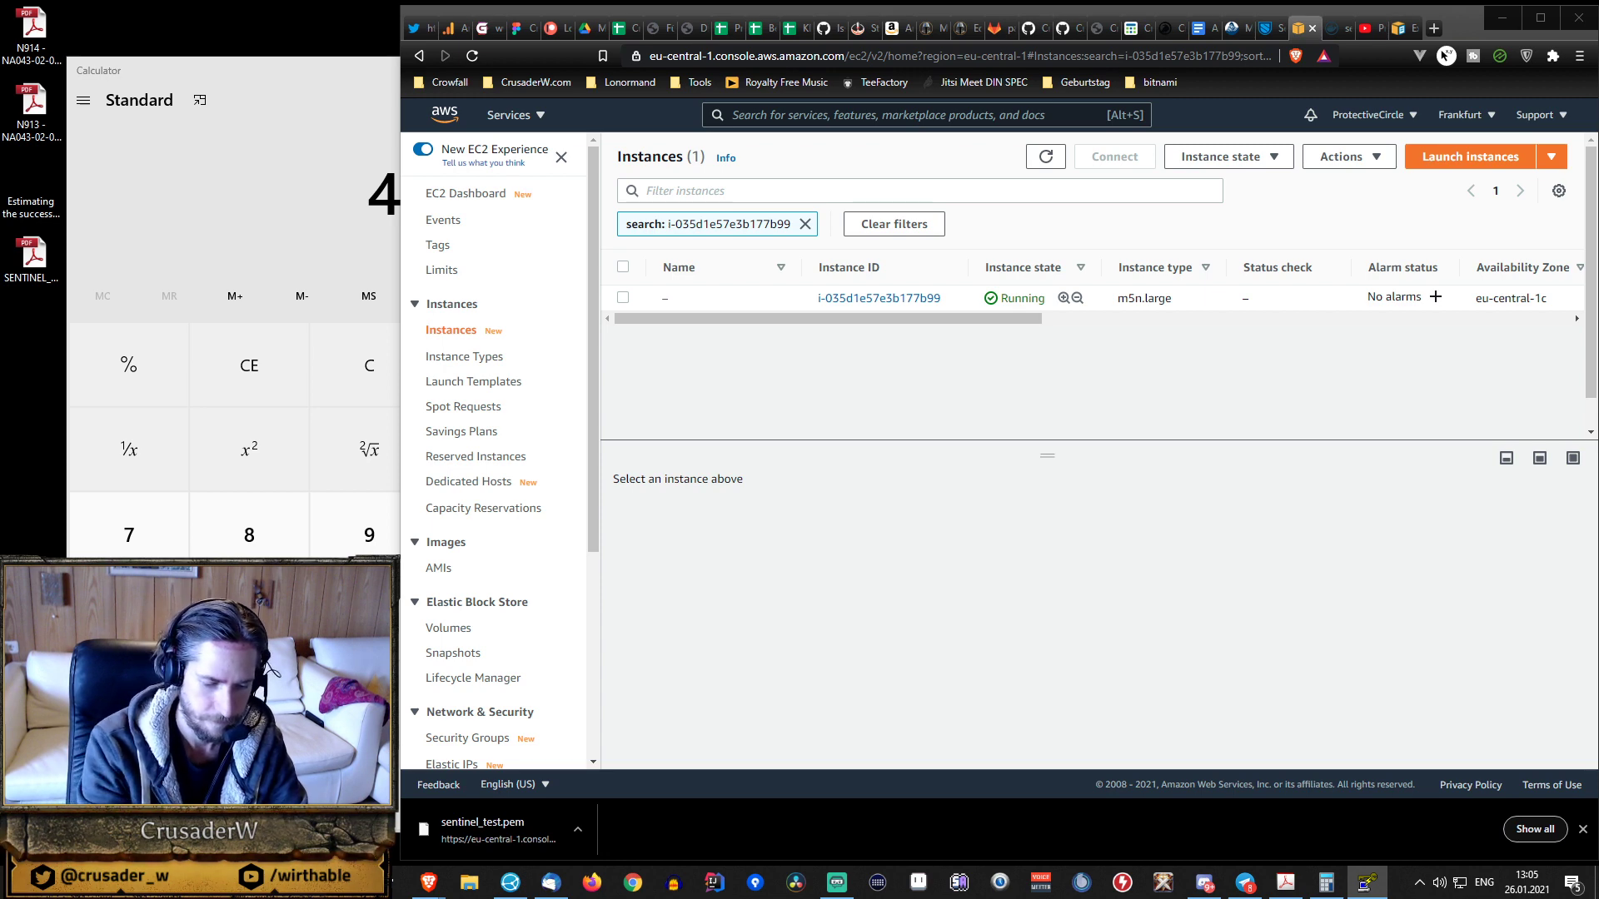
drag(916, 1, 906, 290)
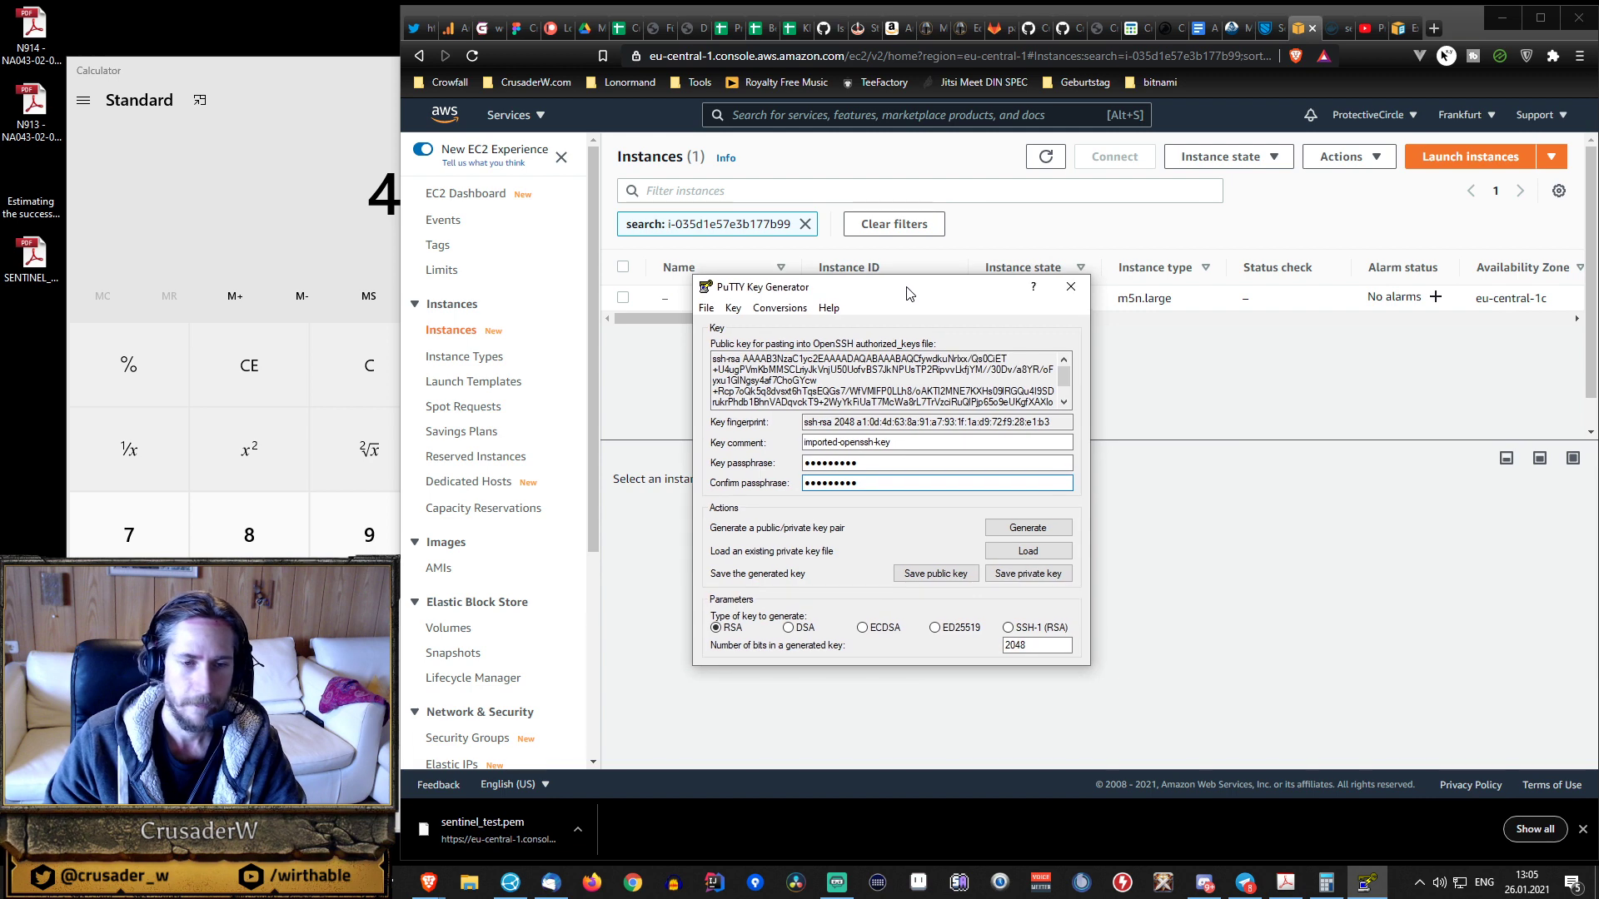
click(1030, 581)
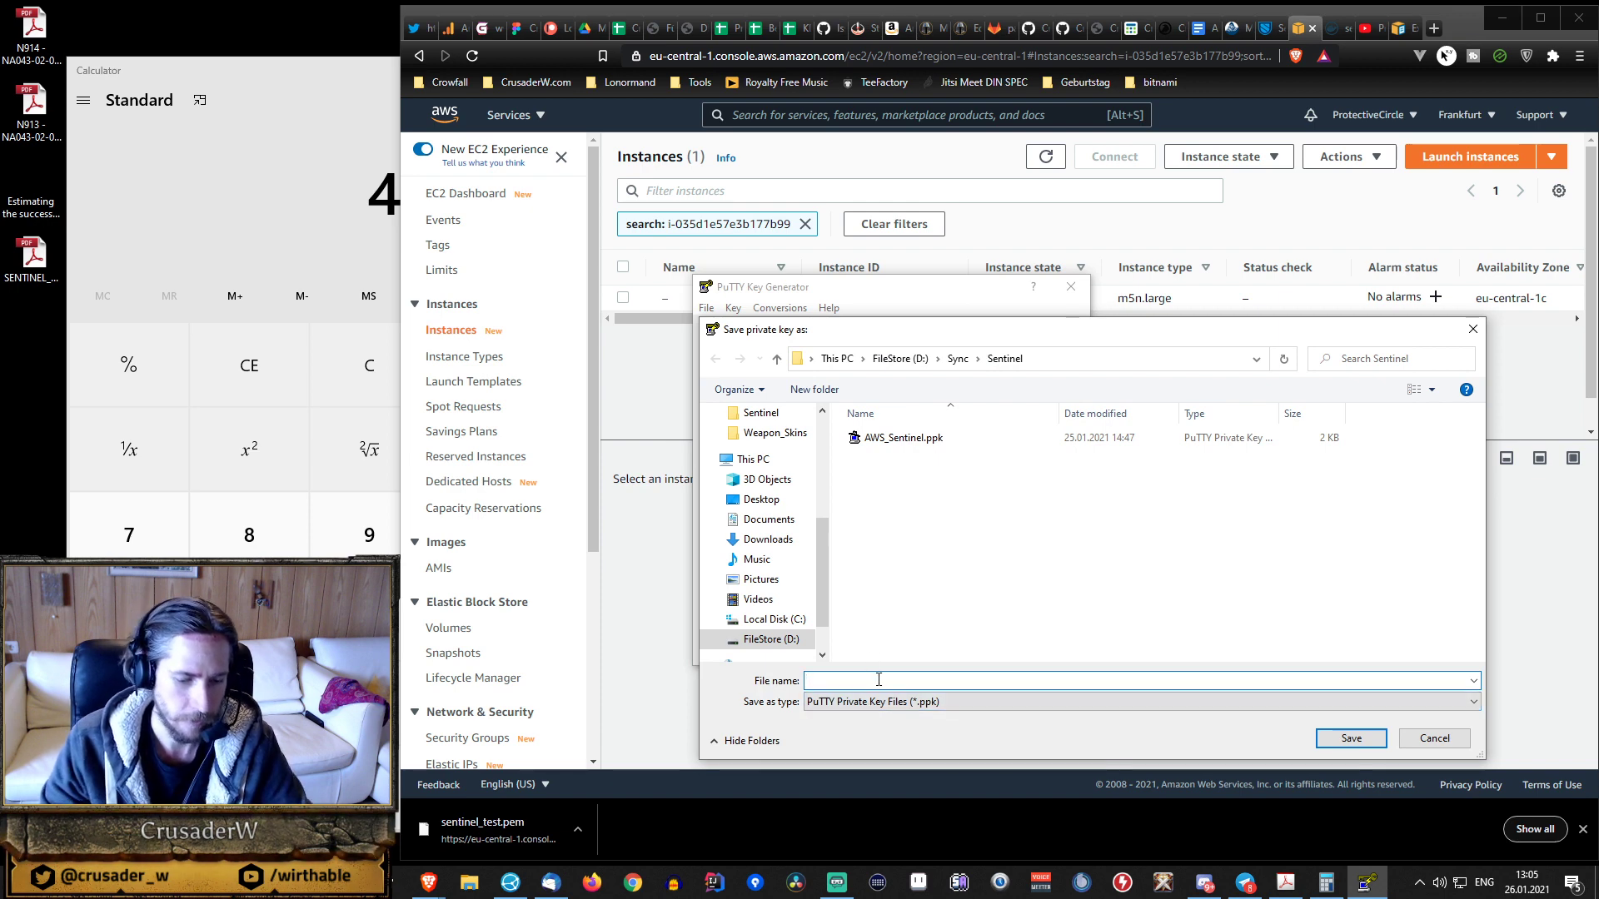
text(Sent)
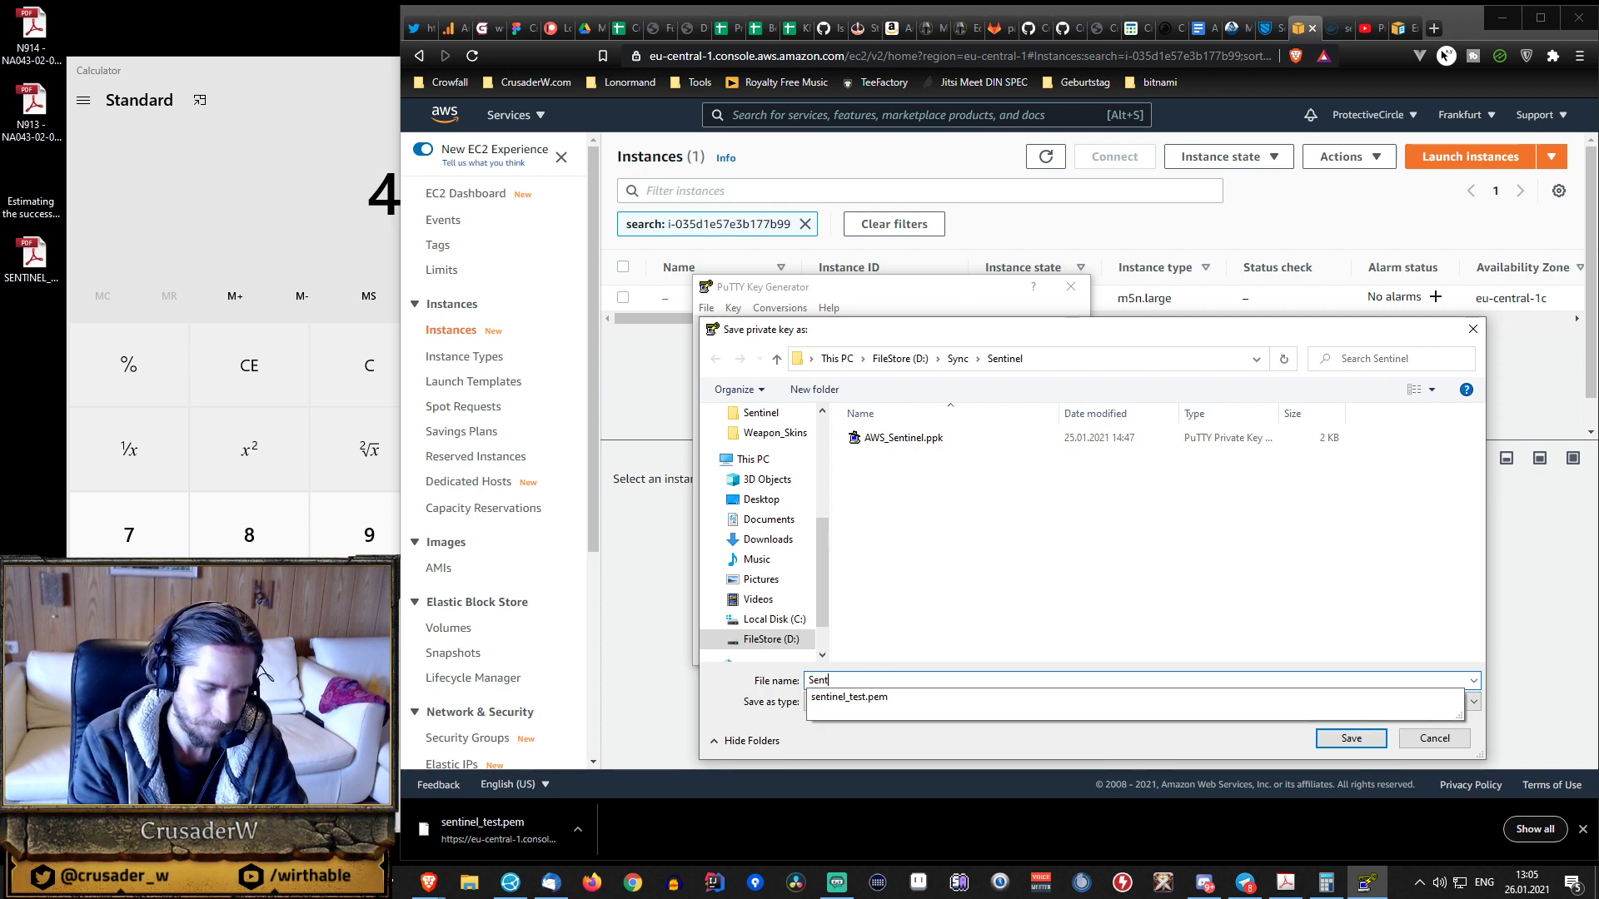
text(inel_test)
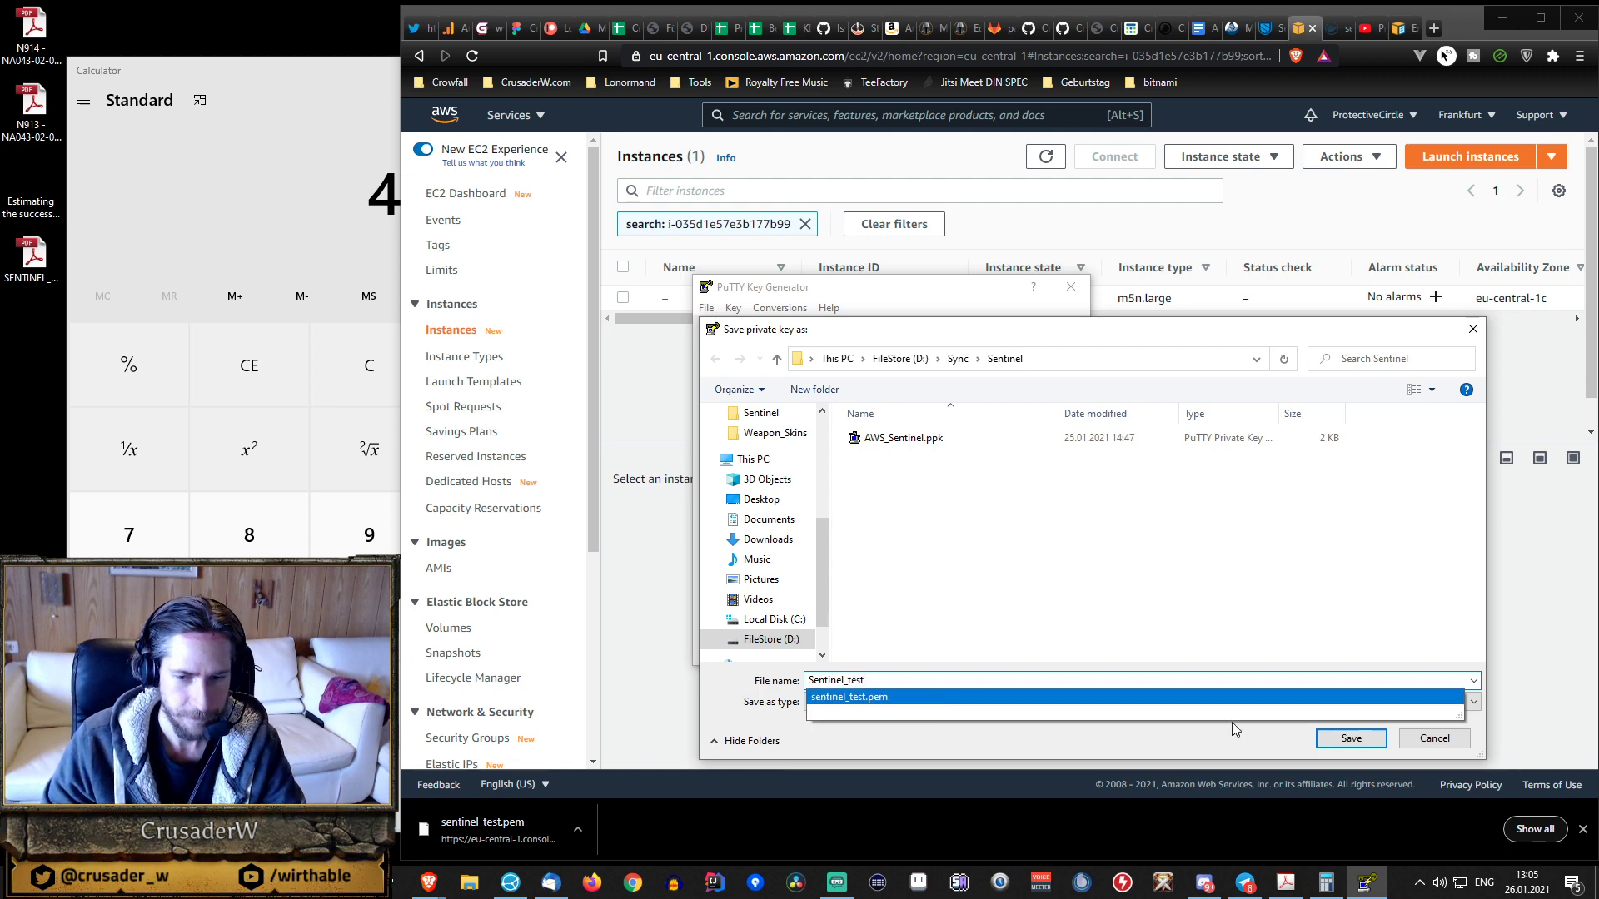
click(1349, 740)
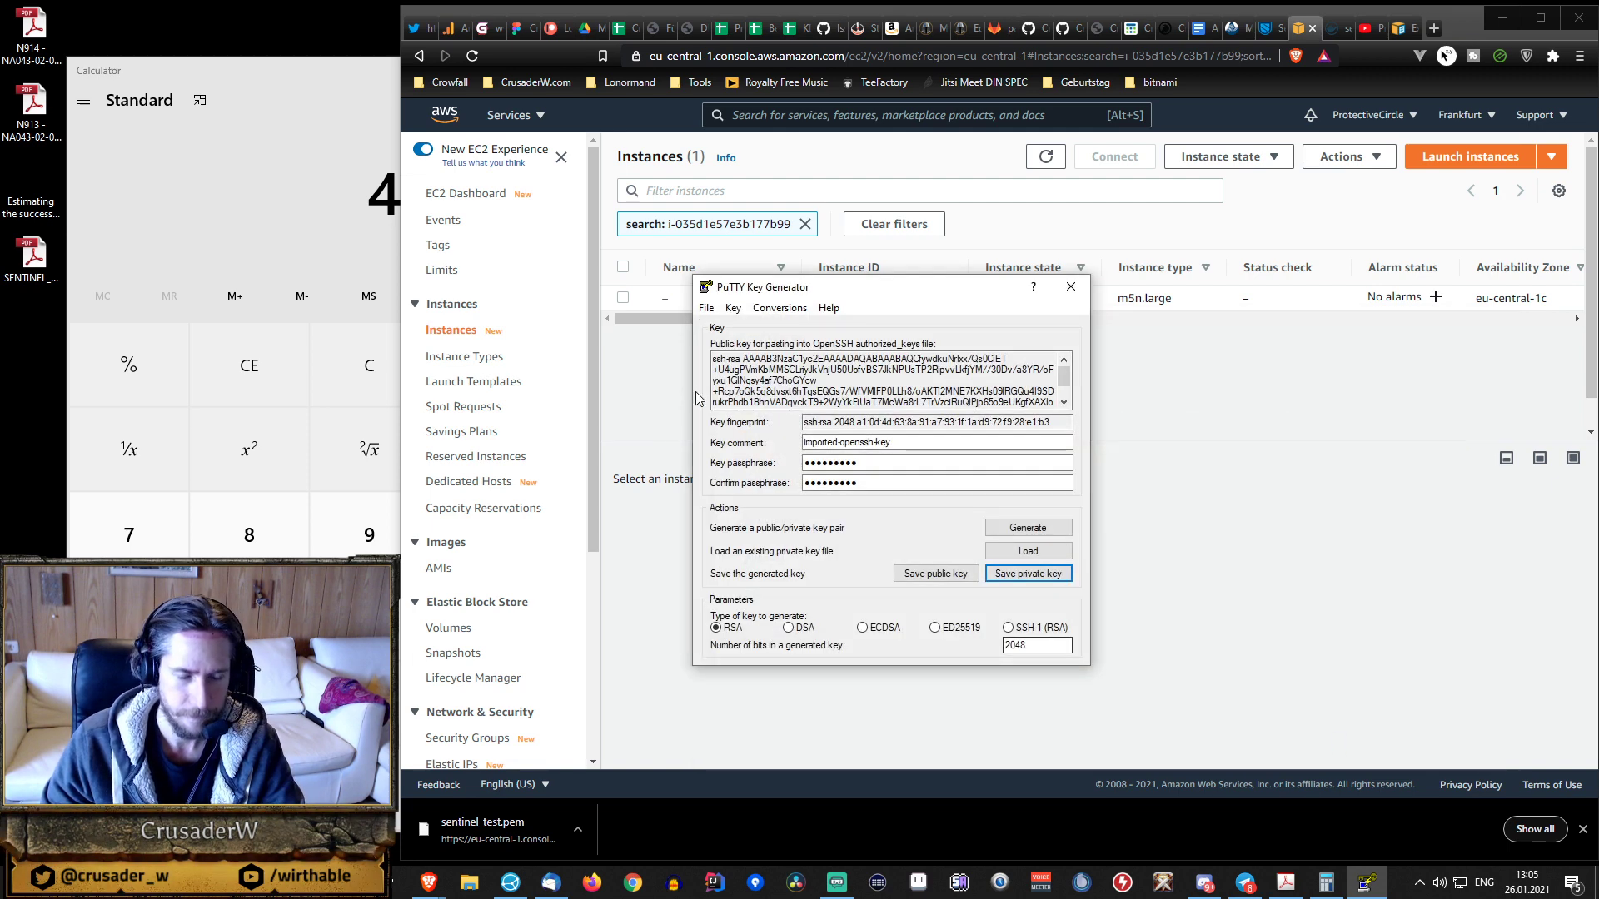
- Check the saved Sentinel_test.ppk among the recent files in File Explorer, and close File Explorer and PuTTYgen
click(479, 891)
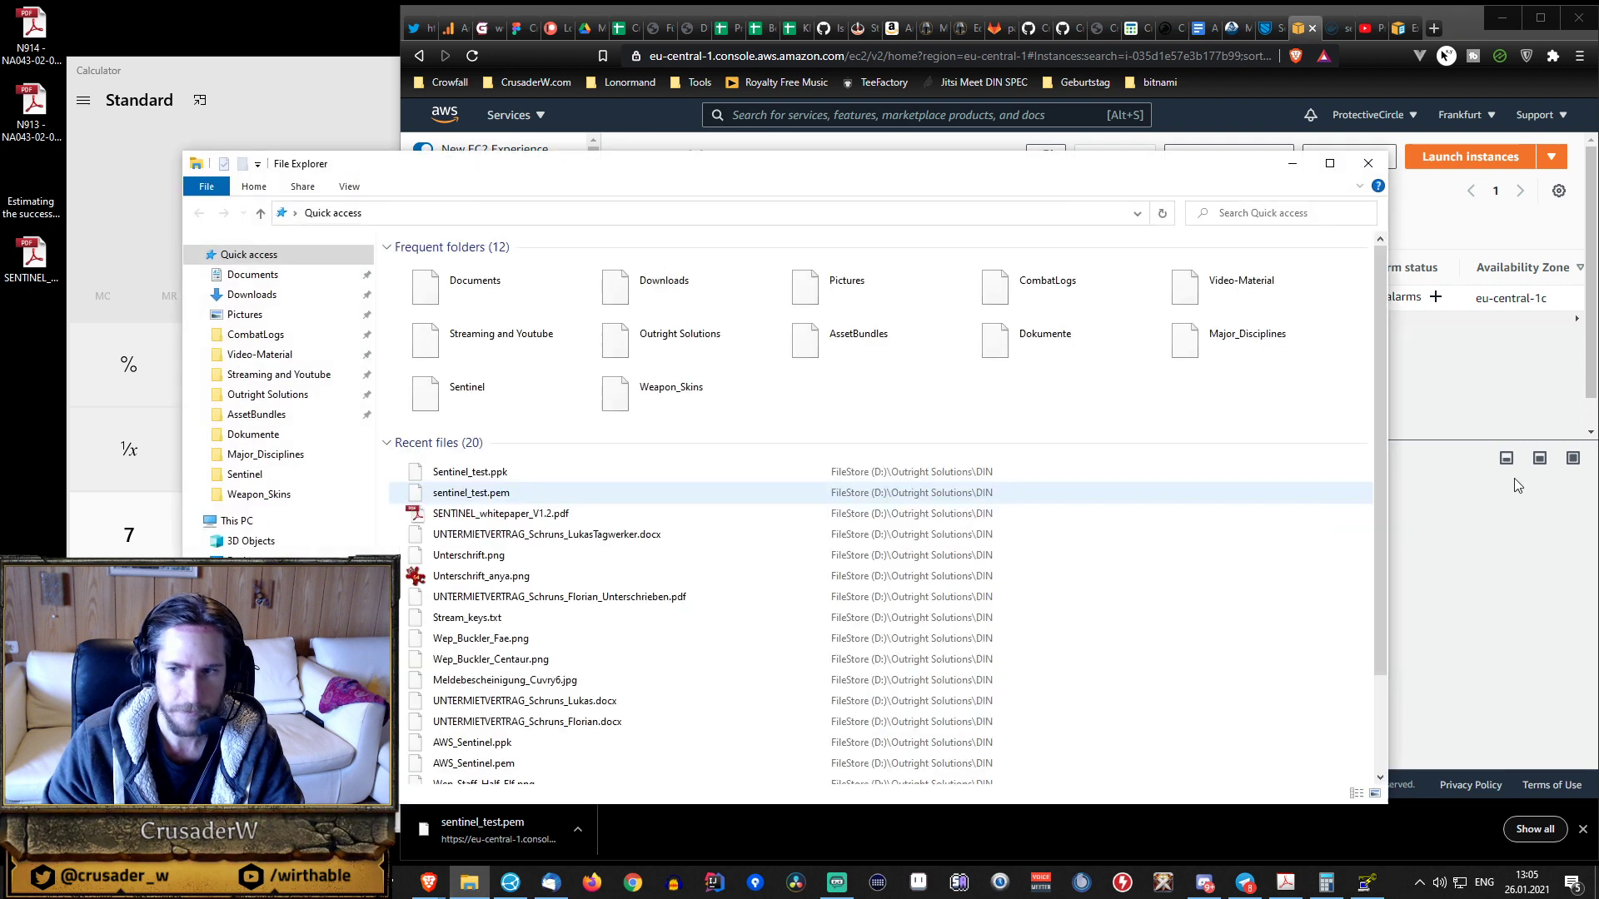
right_click(504, 473)
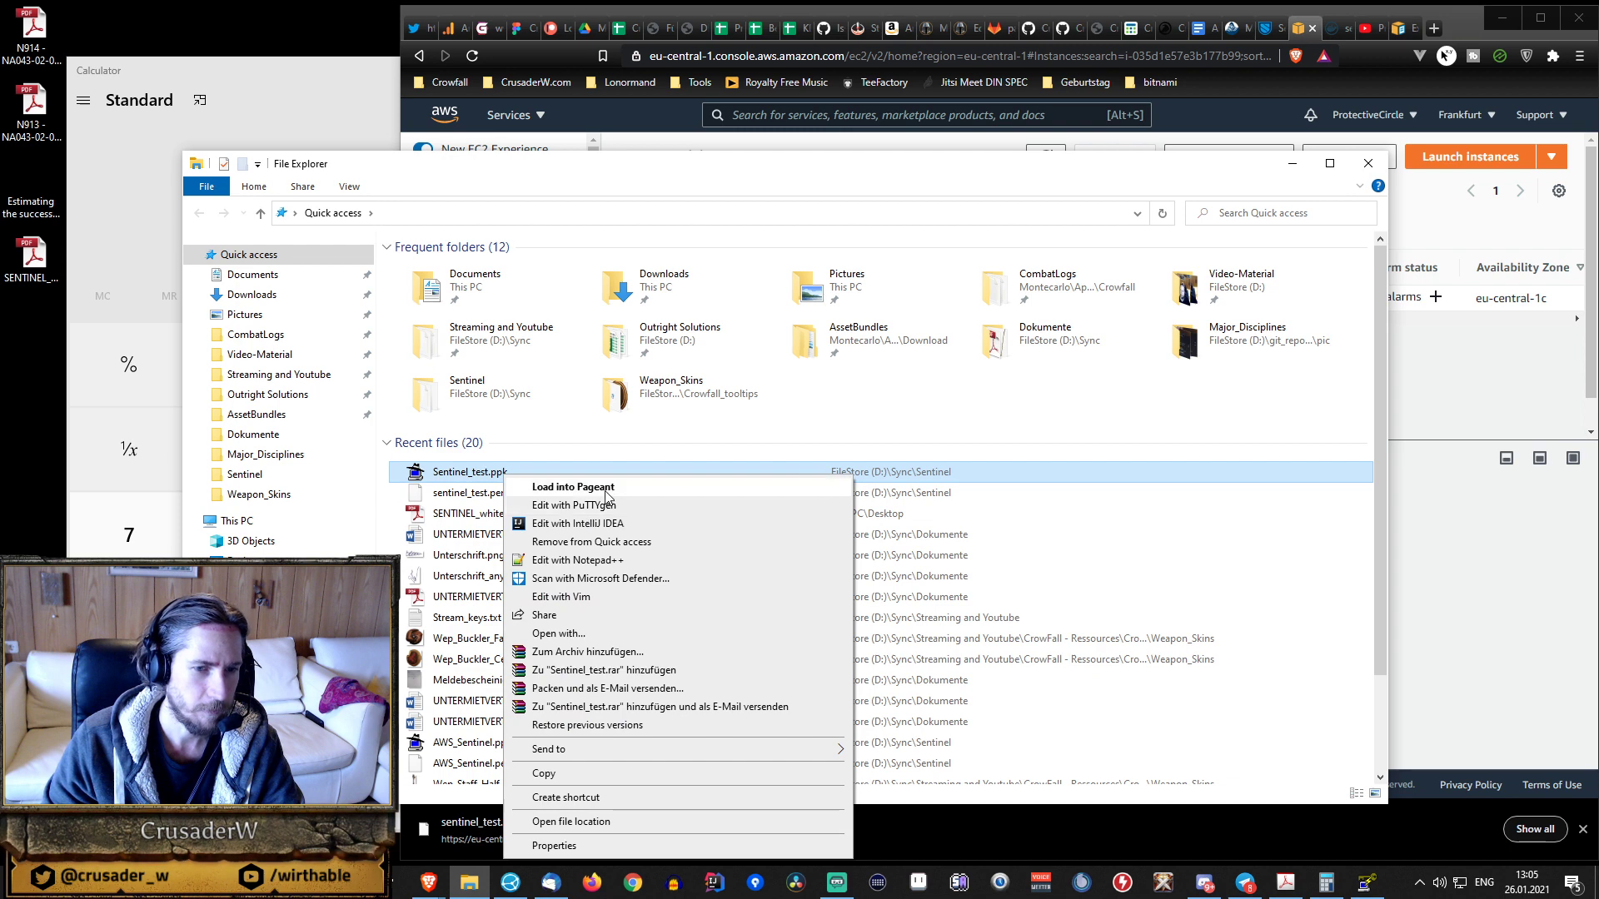
click(456, 478)
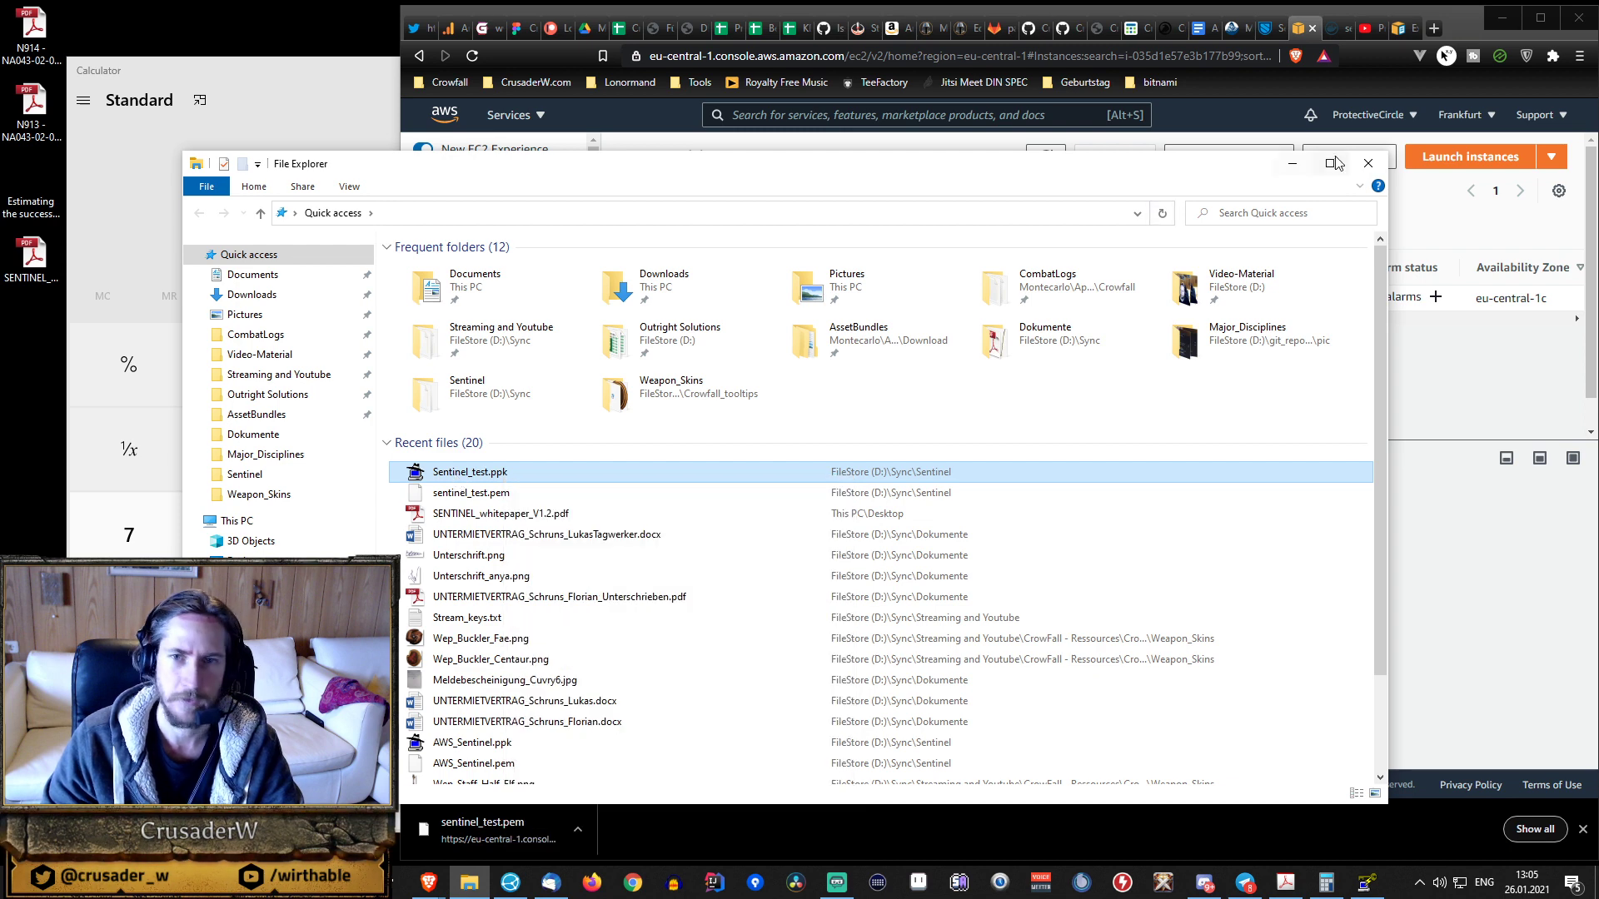
click(1369, 163)
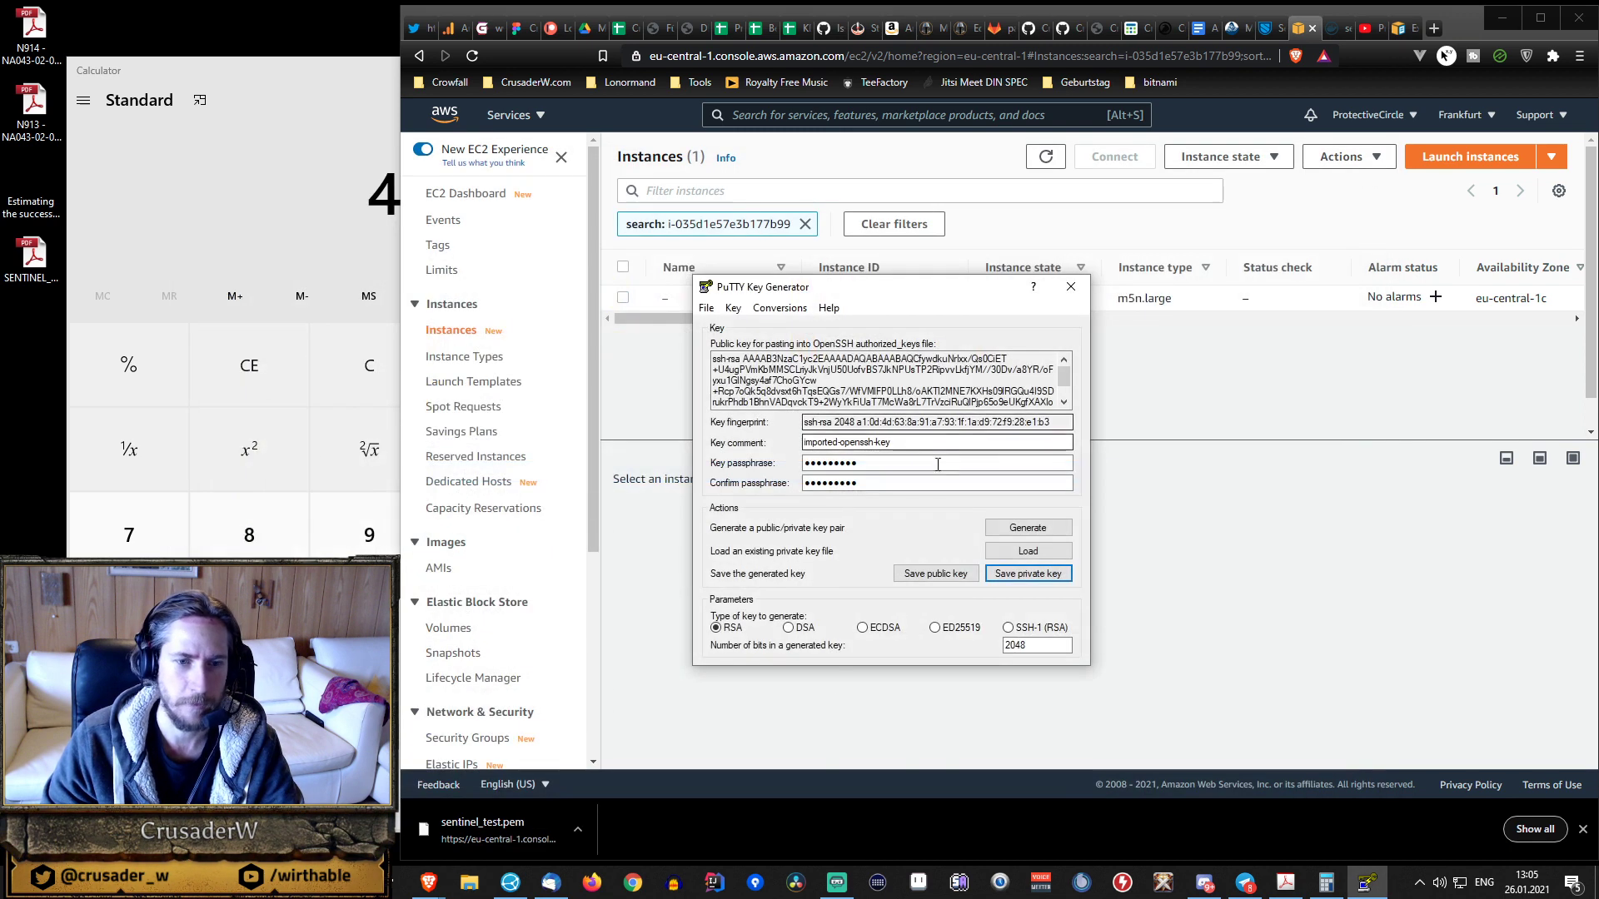
click(1072, 288)
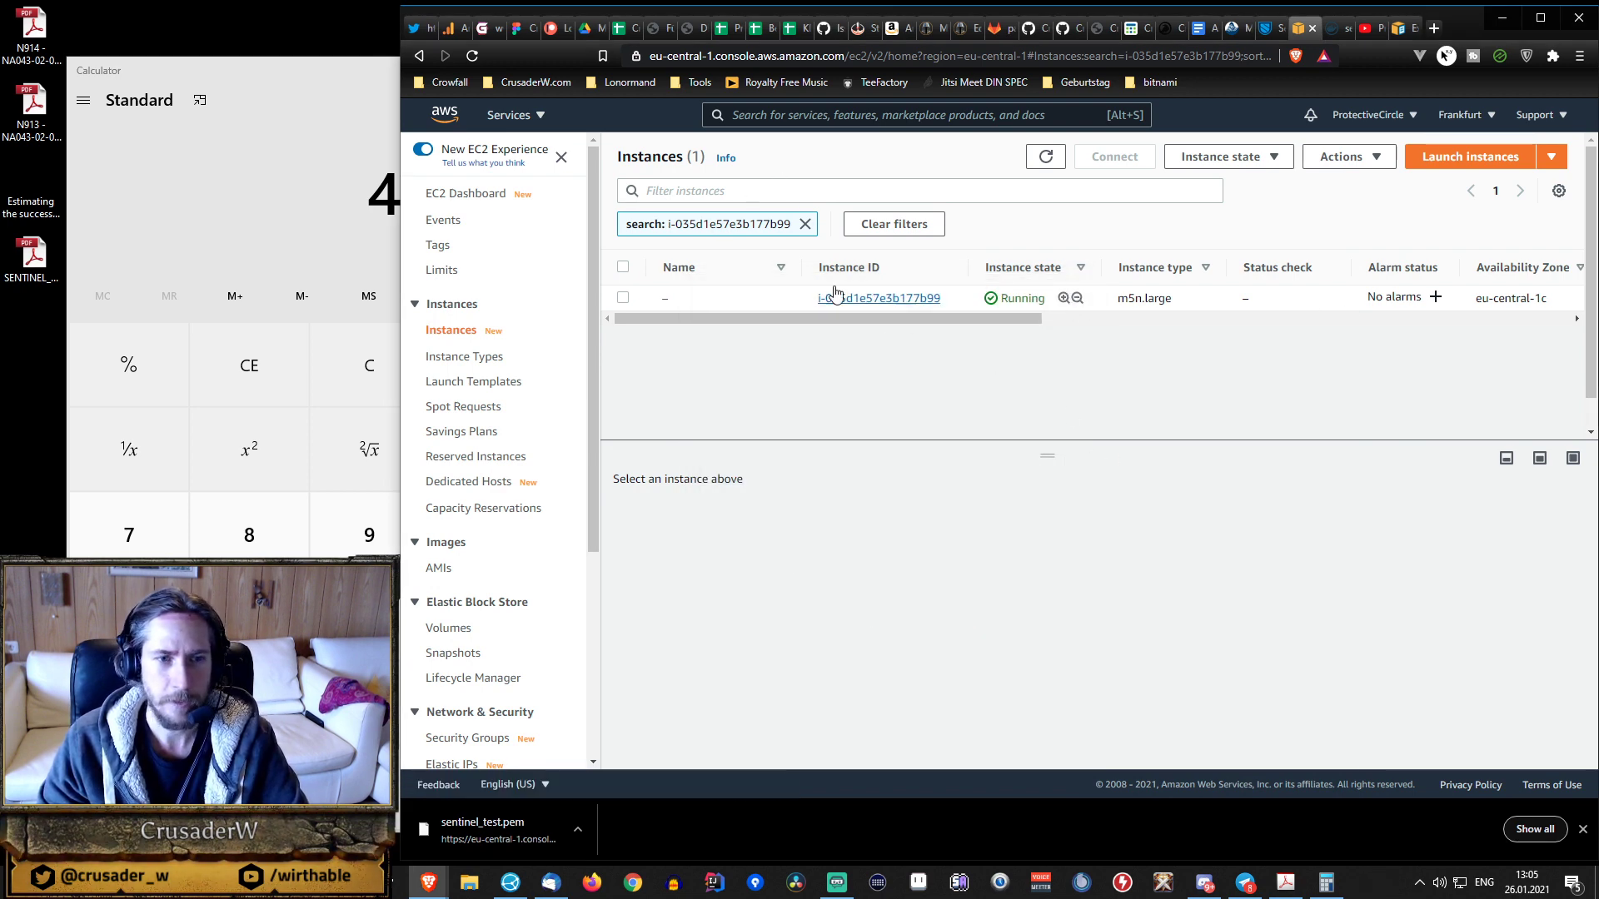
- Copy the public IPv4 address of the m5n.large instance from the Instances list
drag(916, 320, 1103, 328)
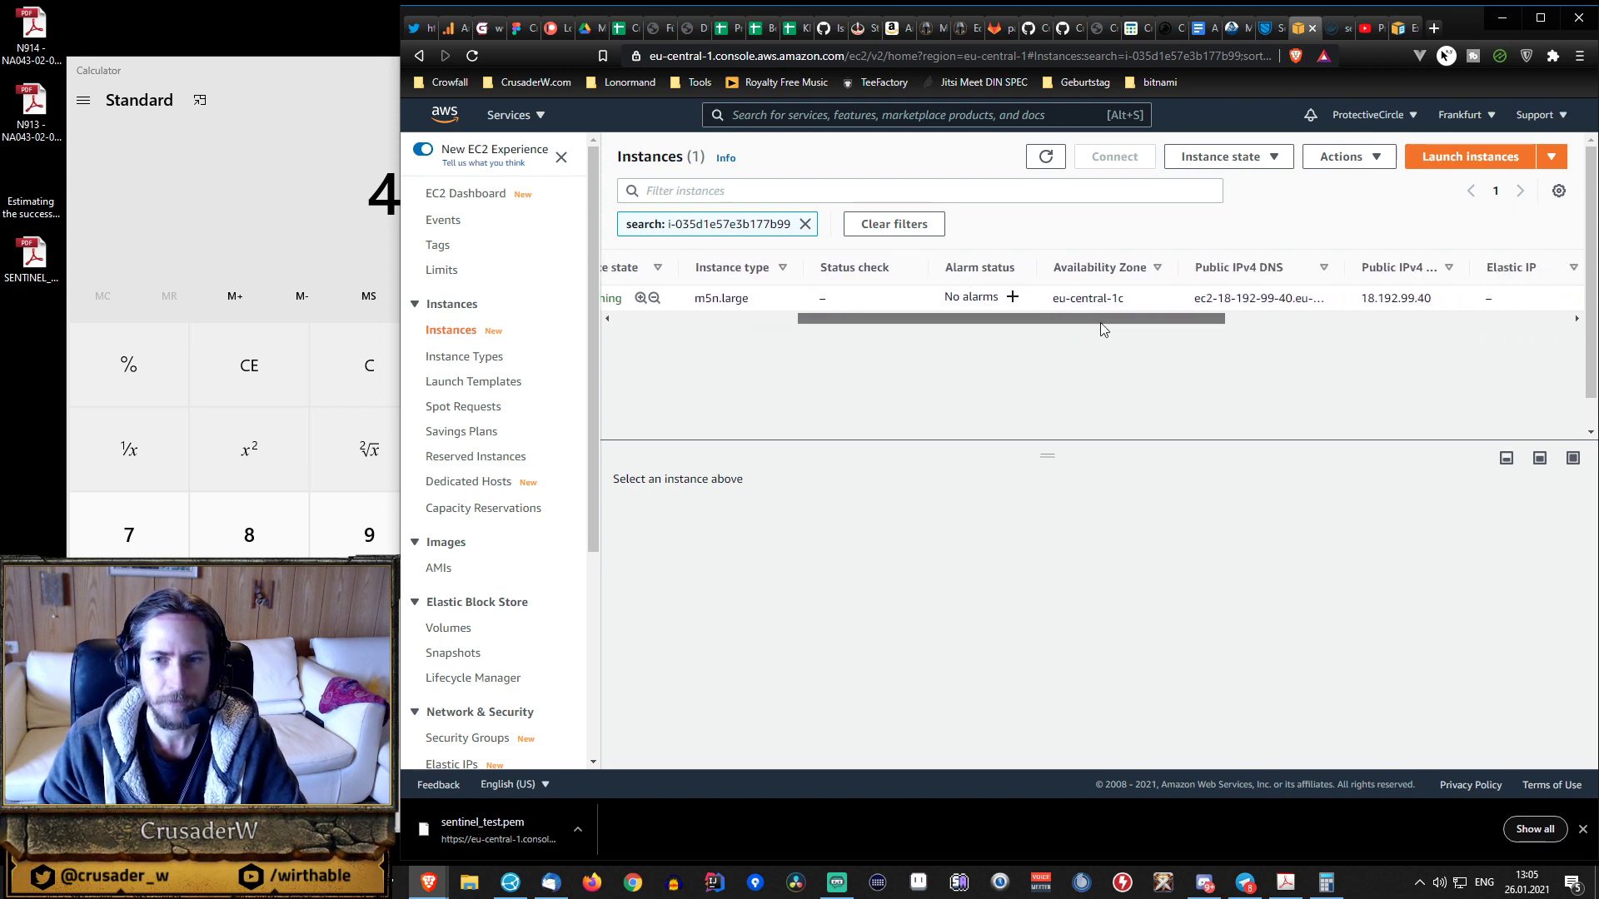
drag(1363, 297, 1440, 308)
key(ctrl+c)
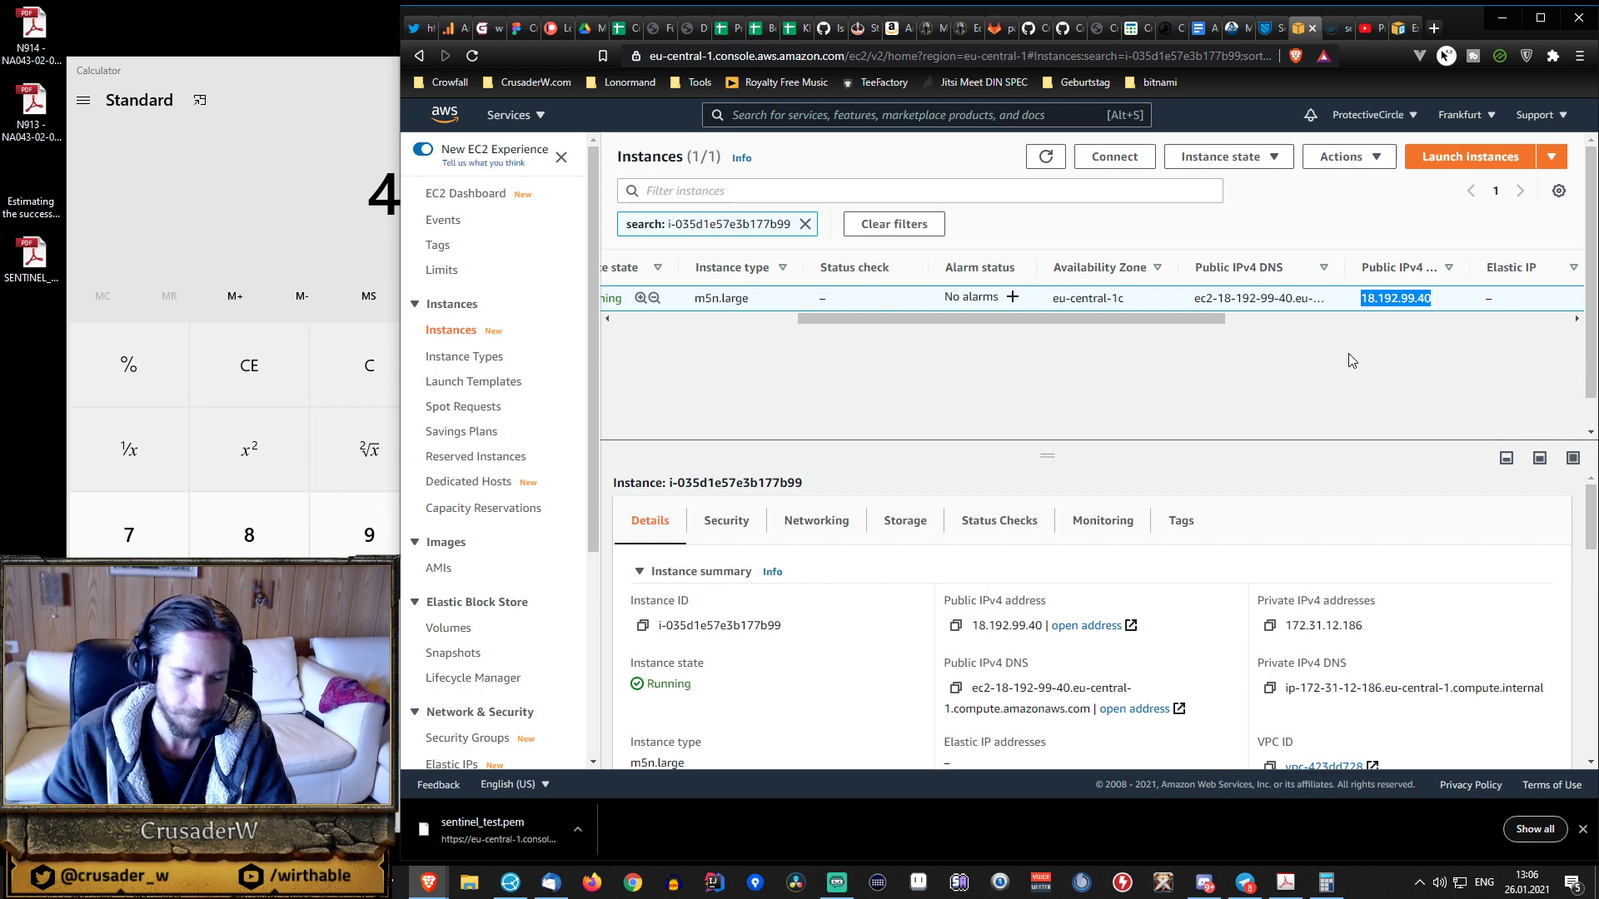
- Open PuTTY and load the saved session AWS_Sentinel_dVPN_Node as a template
key(super)
text(puttygen)
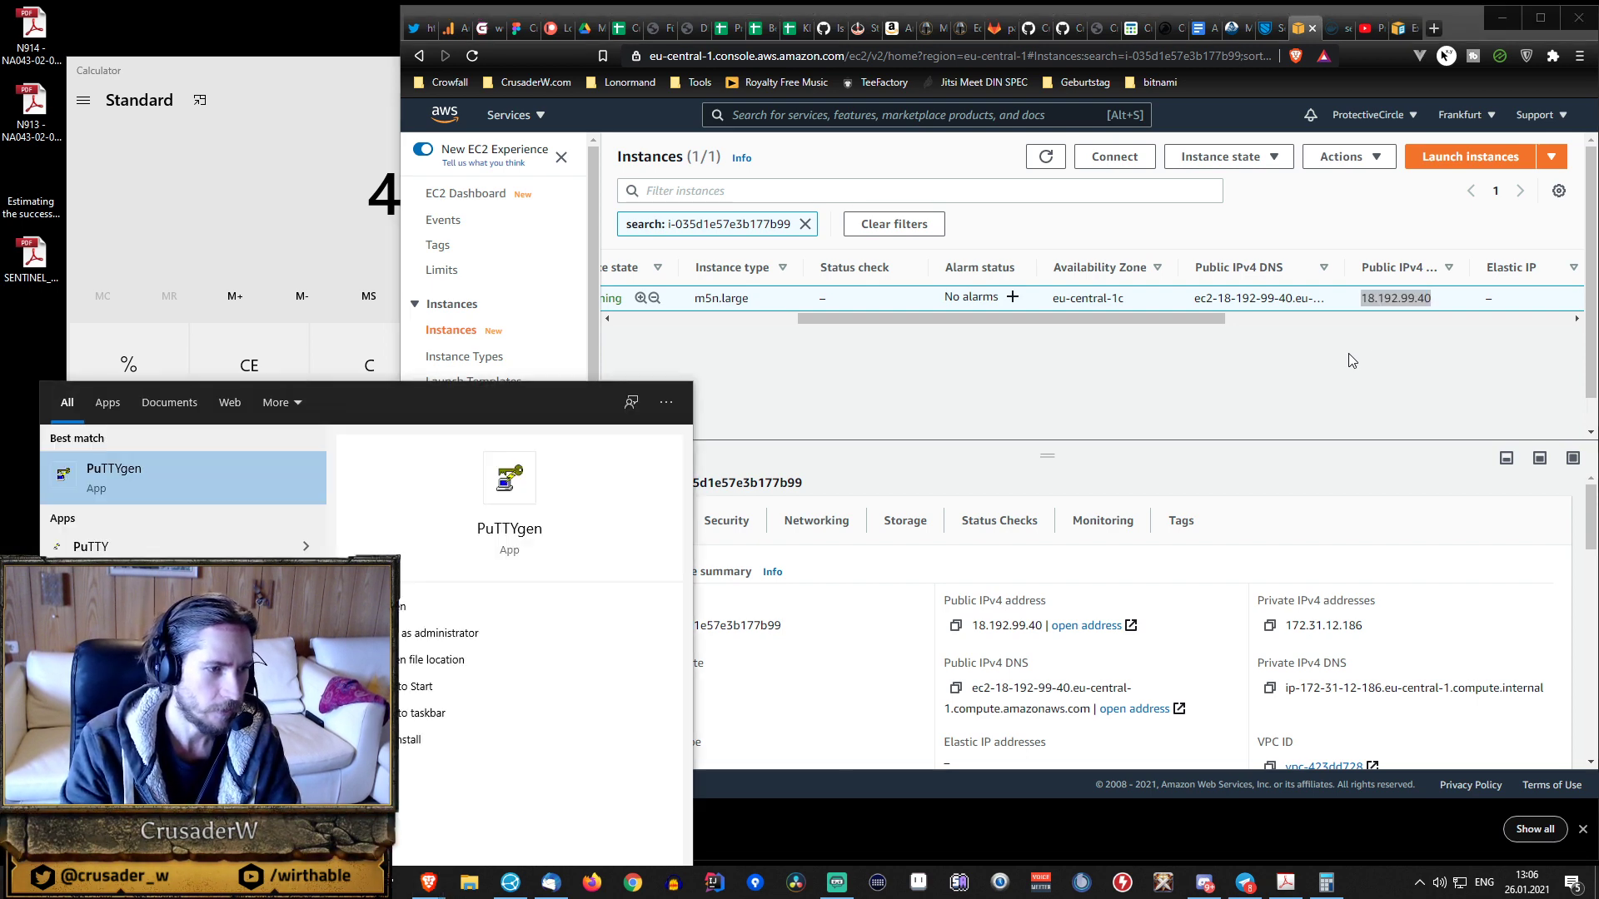
key(Down)
key(Return)
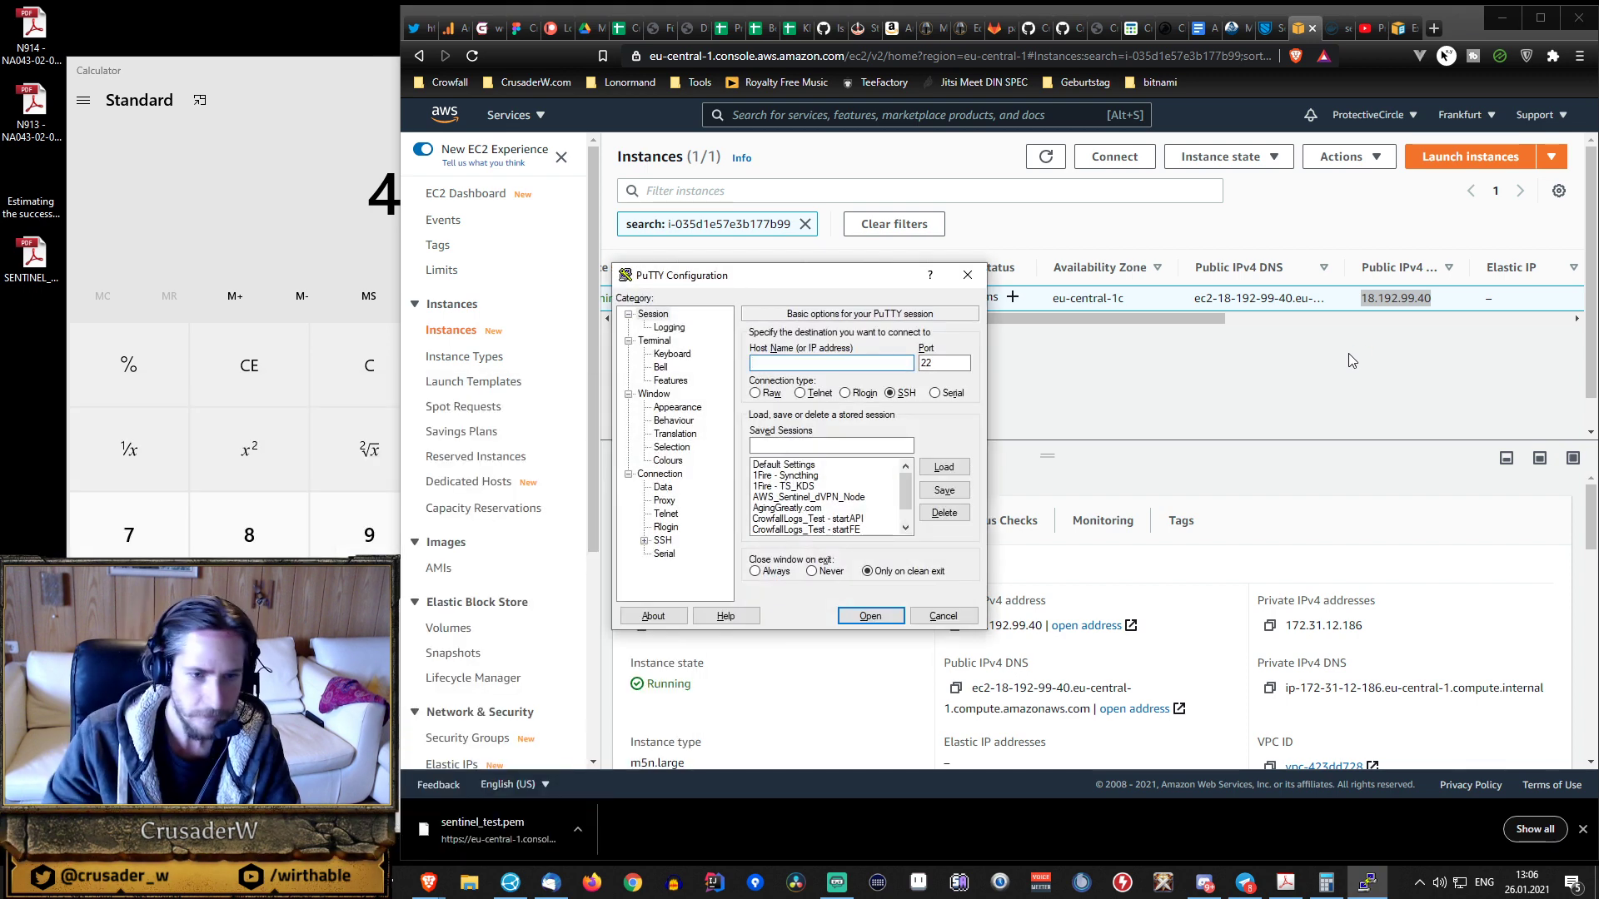
click(822, 497)
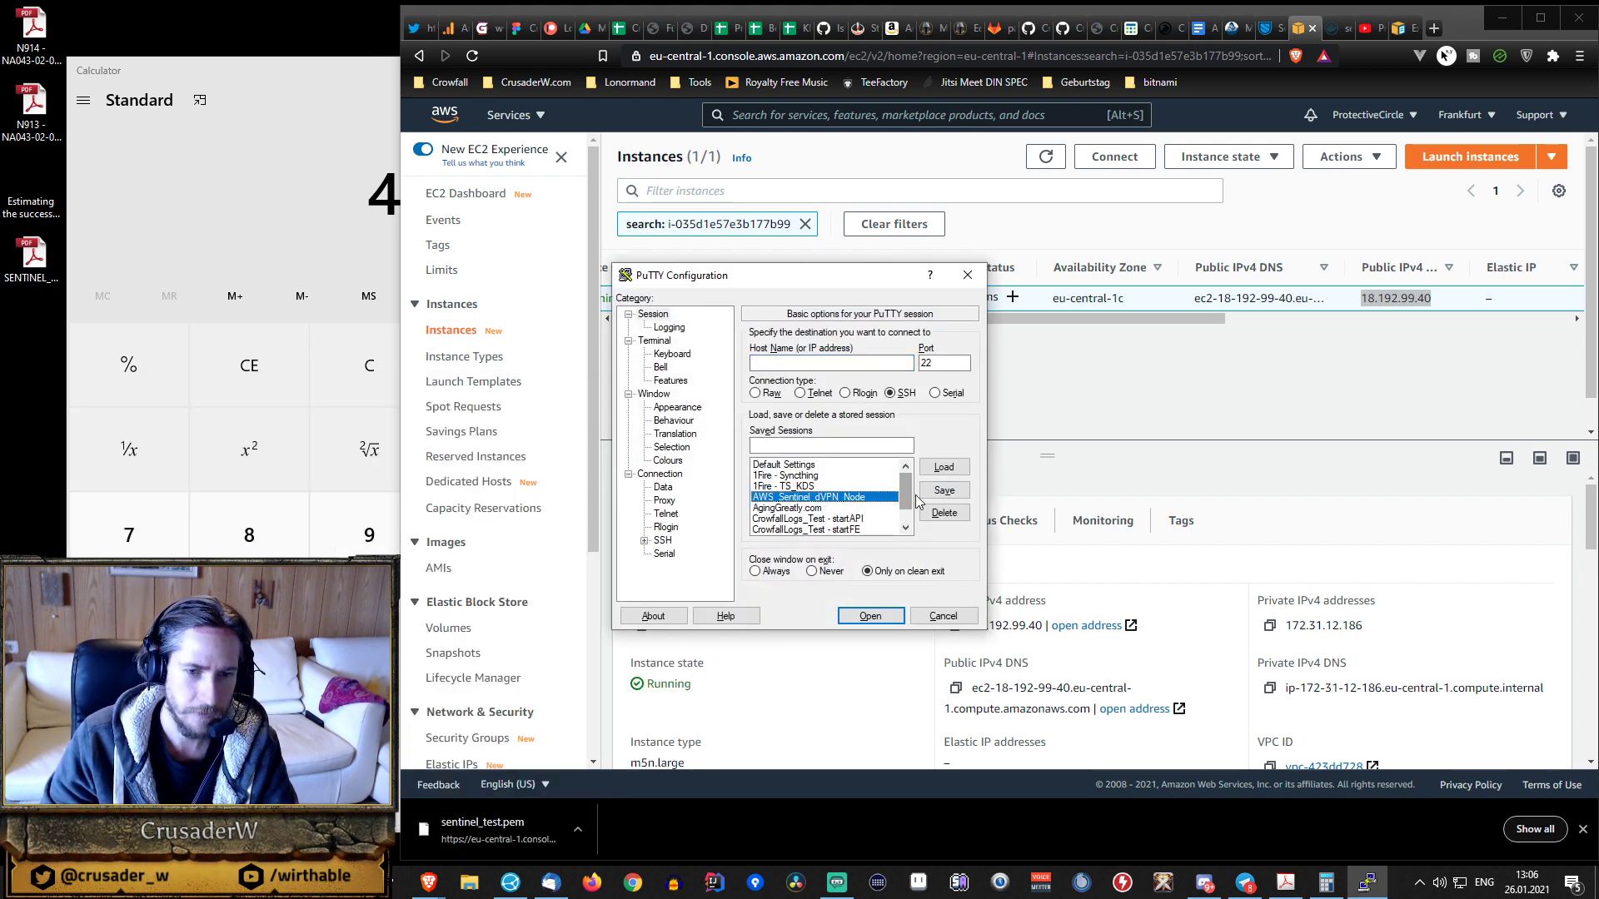
click(946, 469)
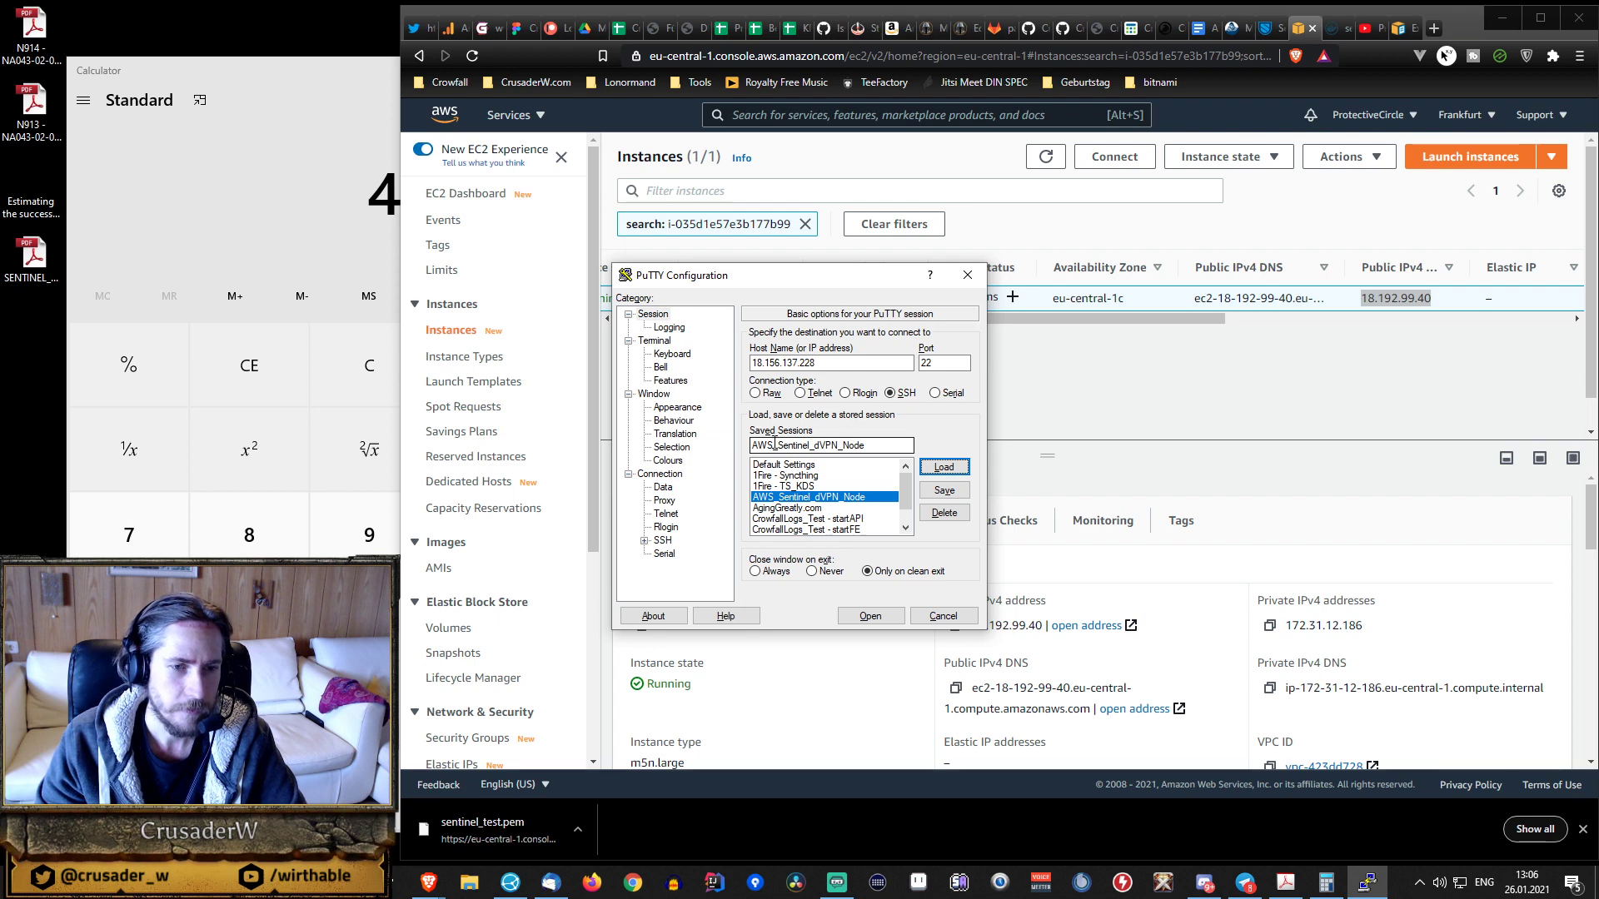
- Name the session AWS_Sentinel_TEST_dVPN_Node, set its host to 18.192.99.40, and save and load it
click(812, 443)
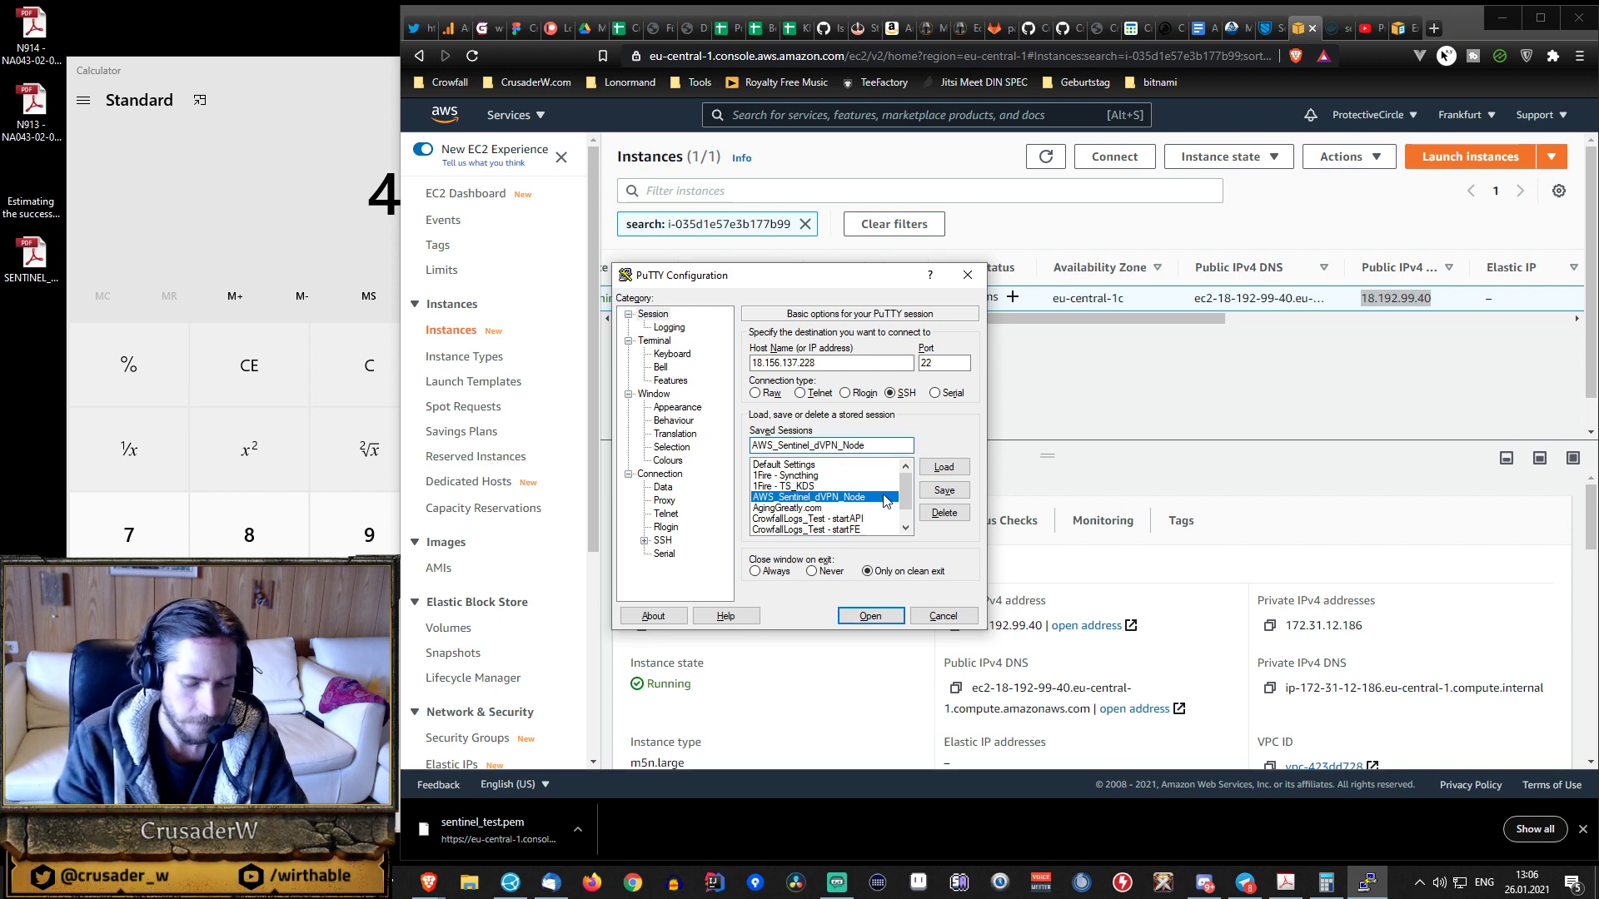
text(_TEST)
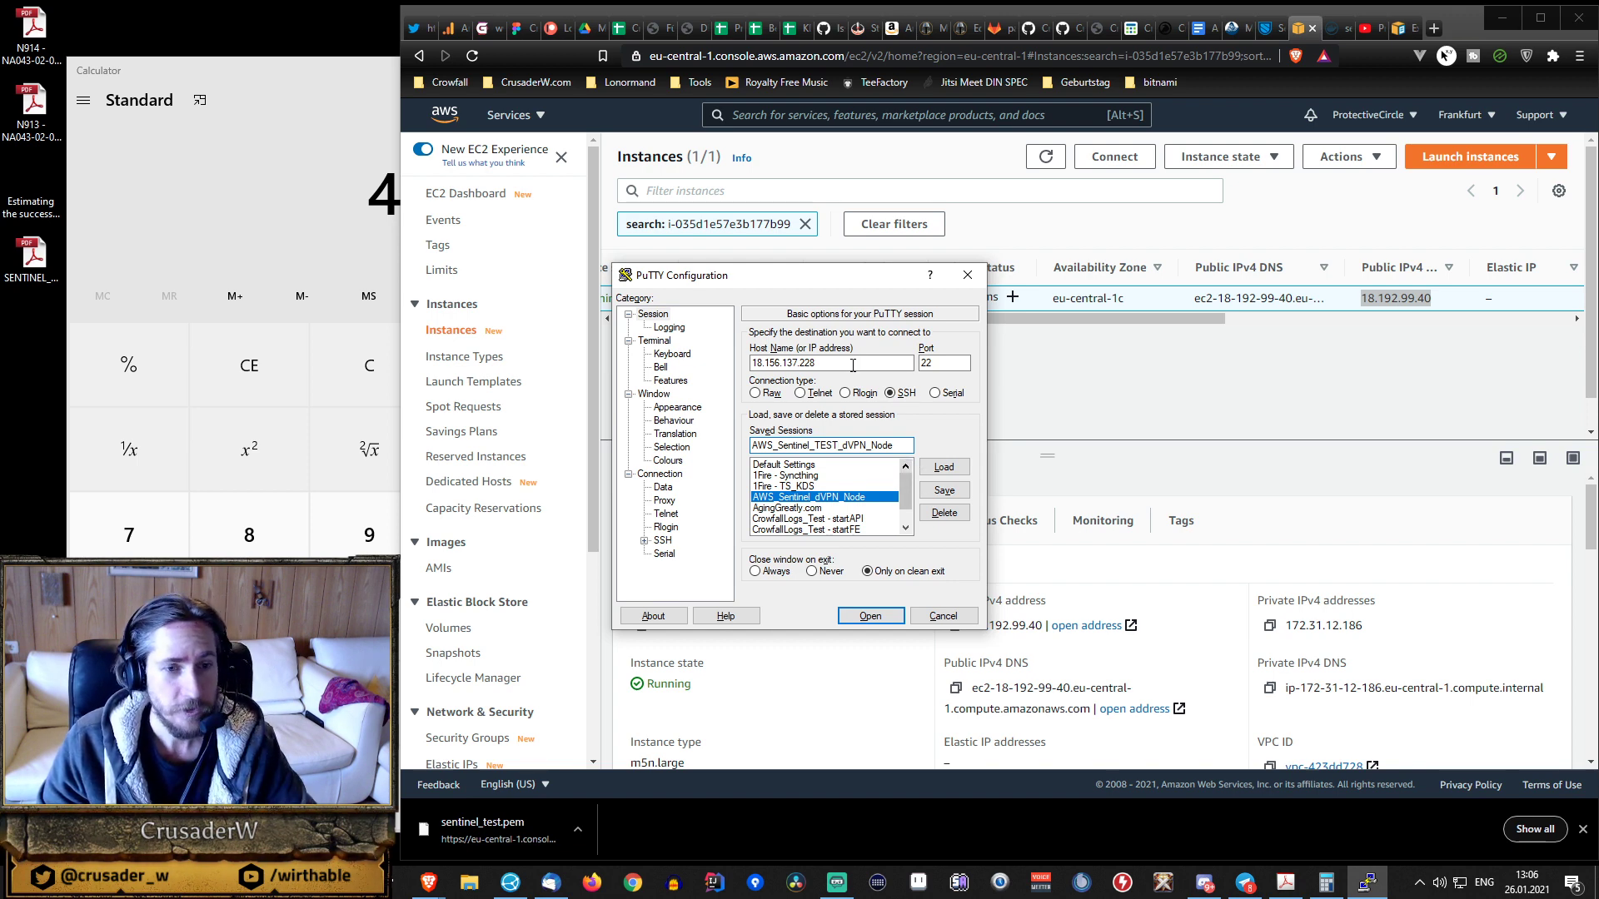
drag(853, 363, 708, 372)
key(ctrl+v)
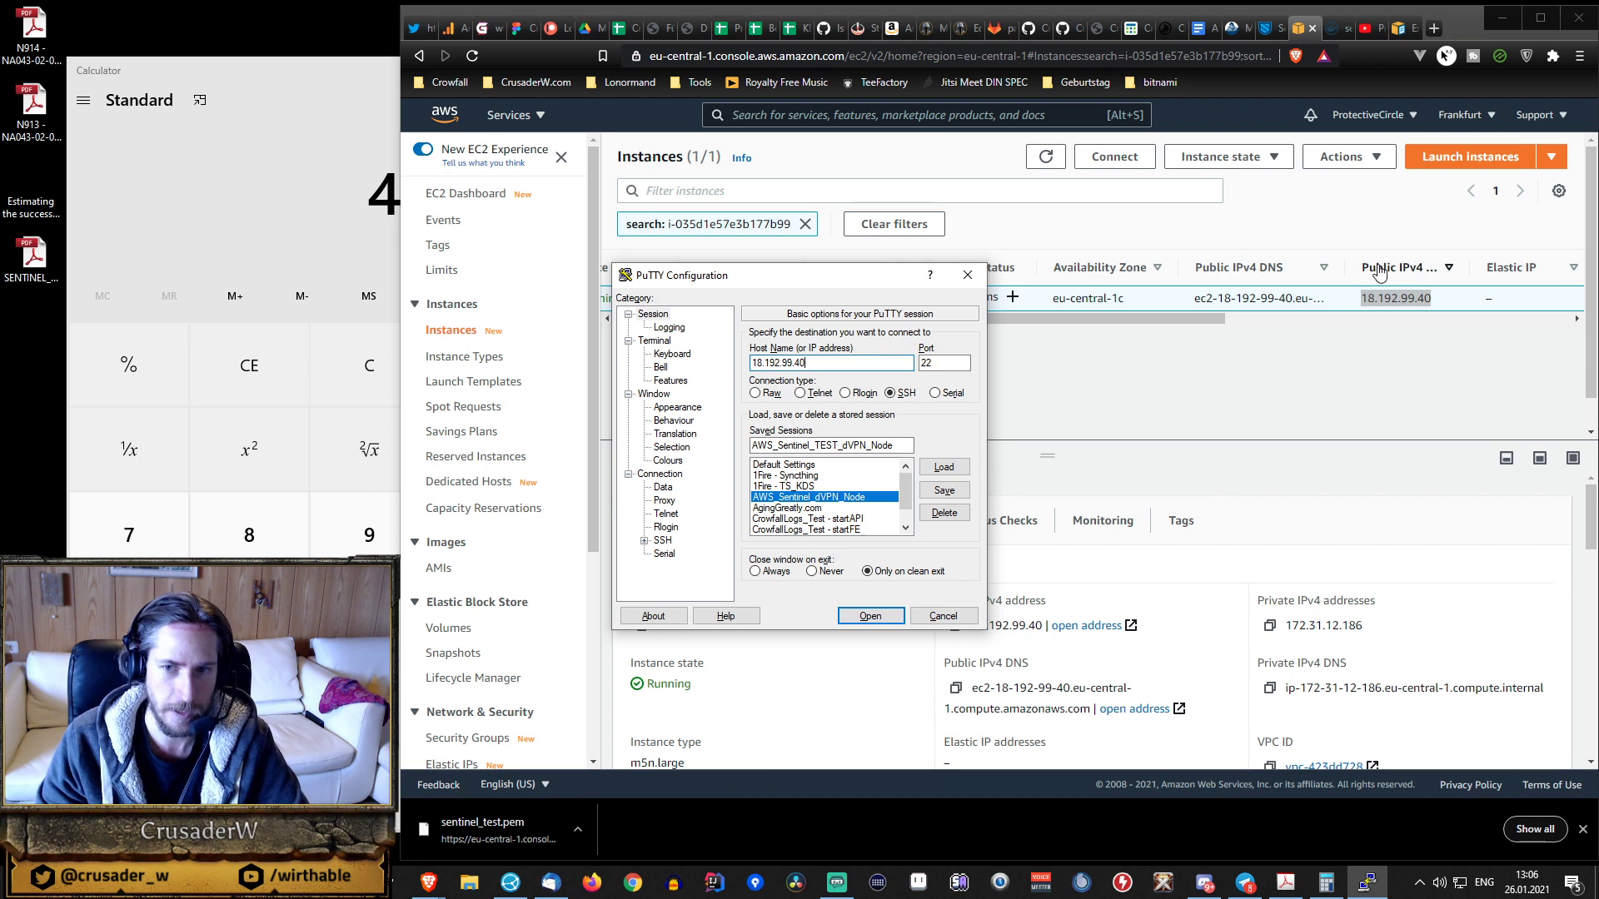
drag(825, 361, 750, 363)
click(853, 362)
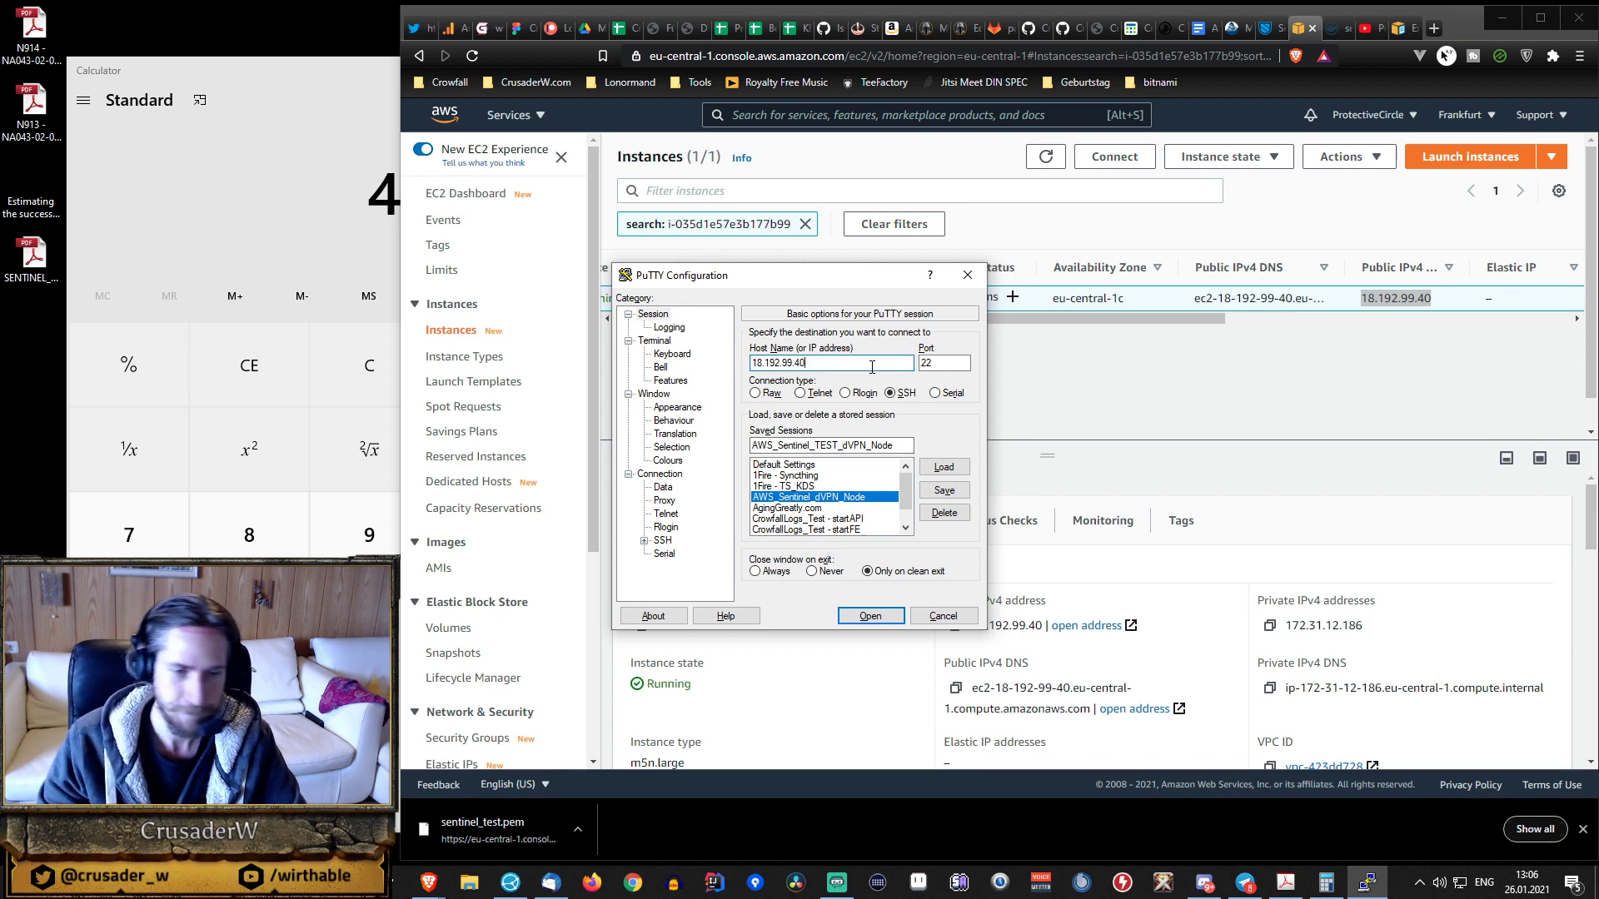
click(946, 492)
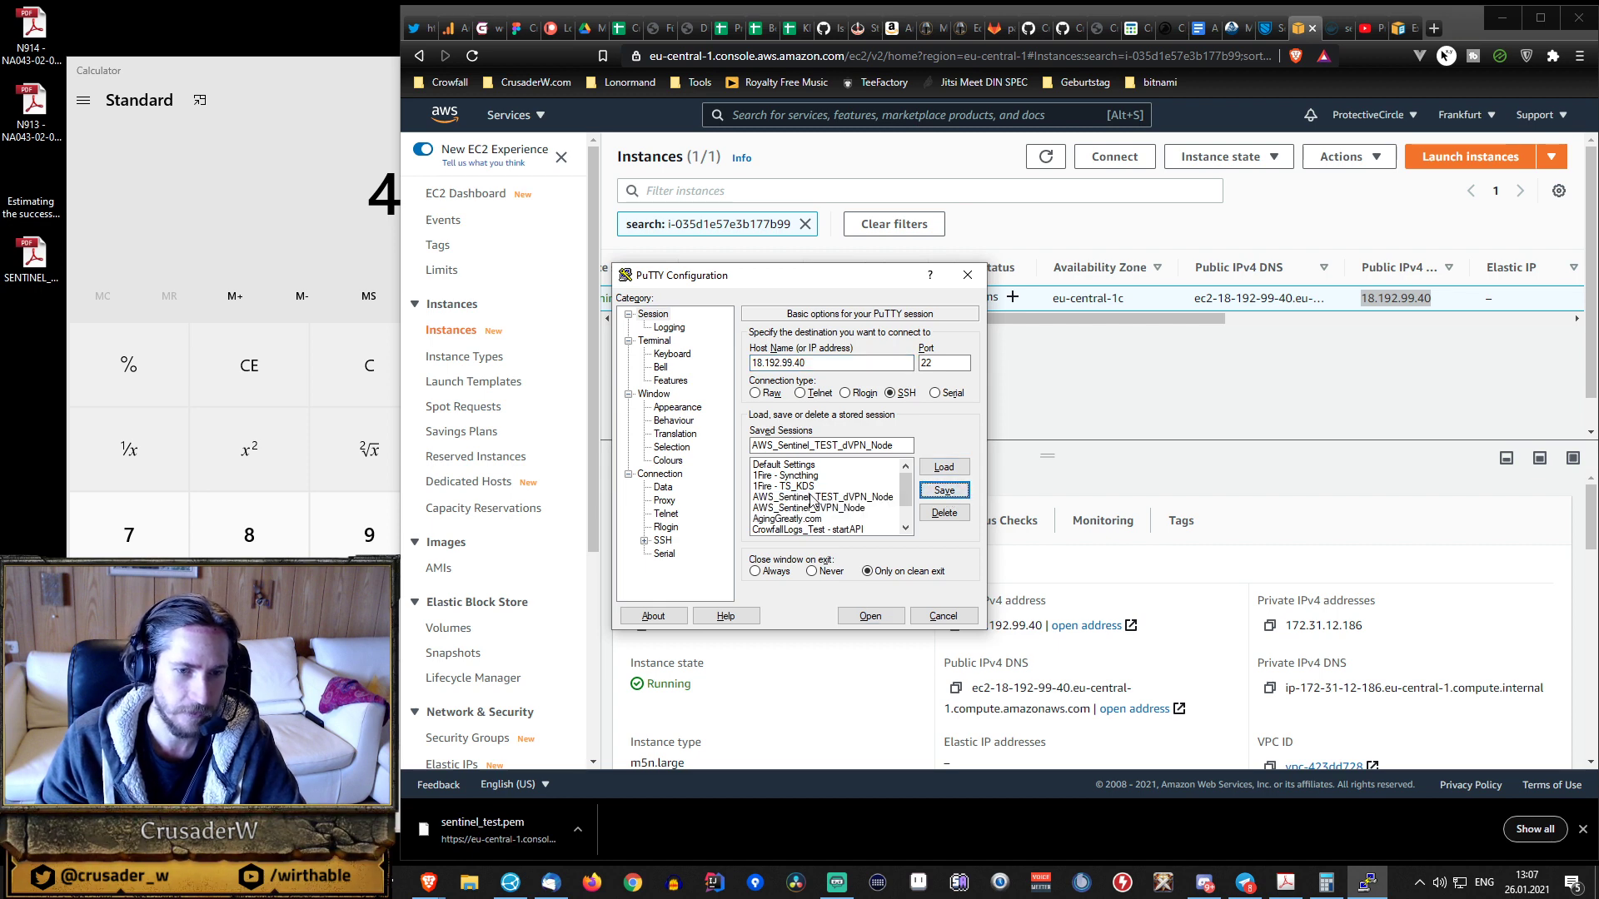
click(944, 468)
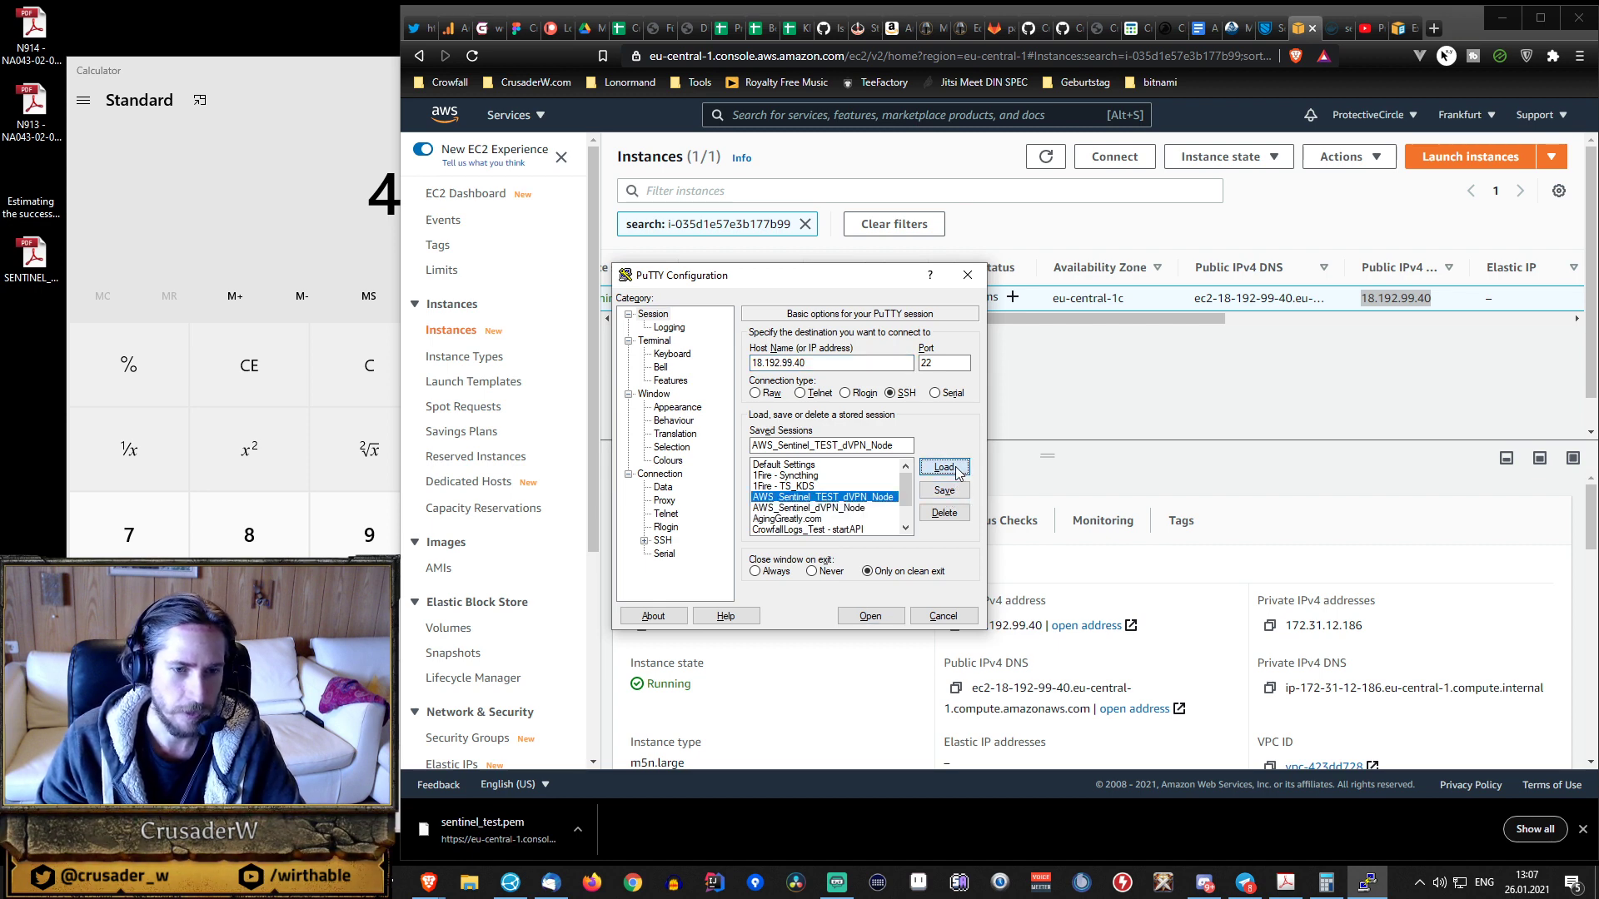
- Look through the session's logging, terminal and window appearance settings, and examine the auto-login username in the connection data
click(668, 328)
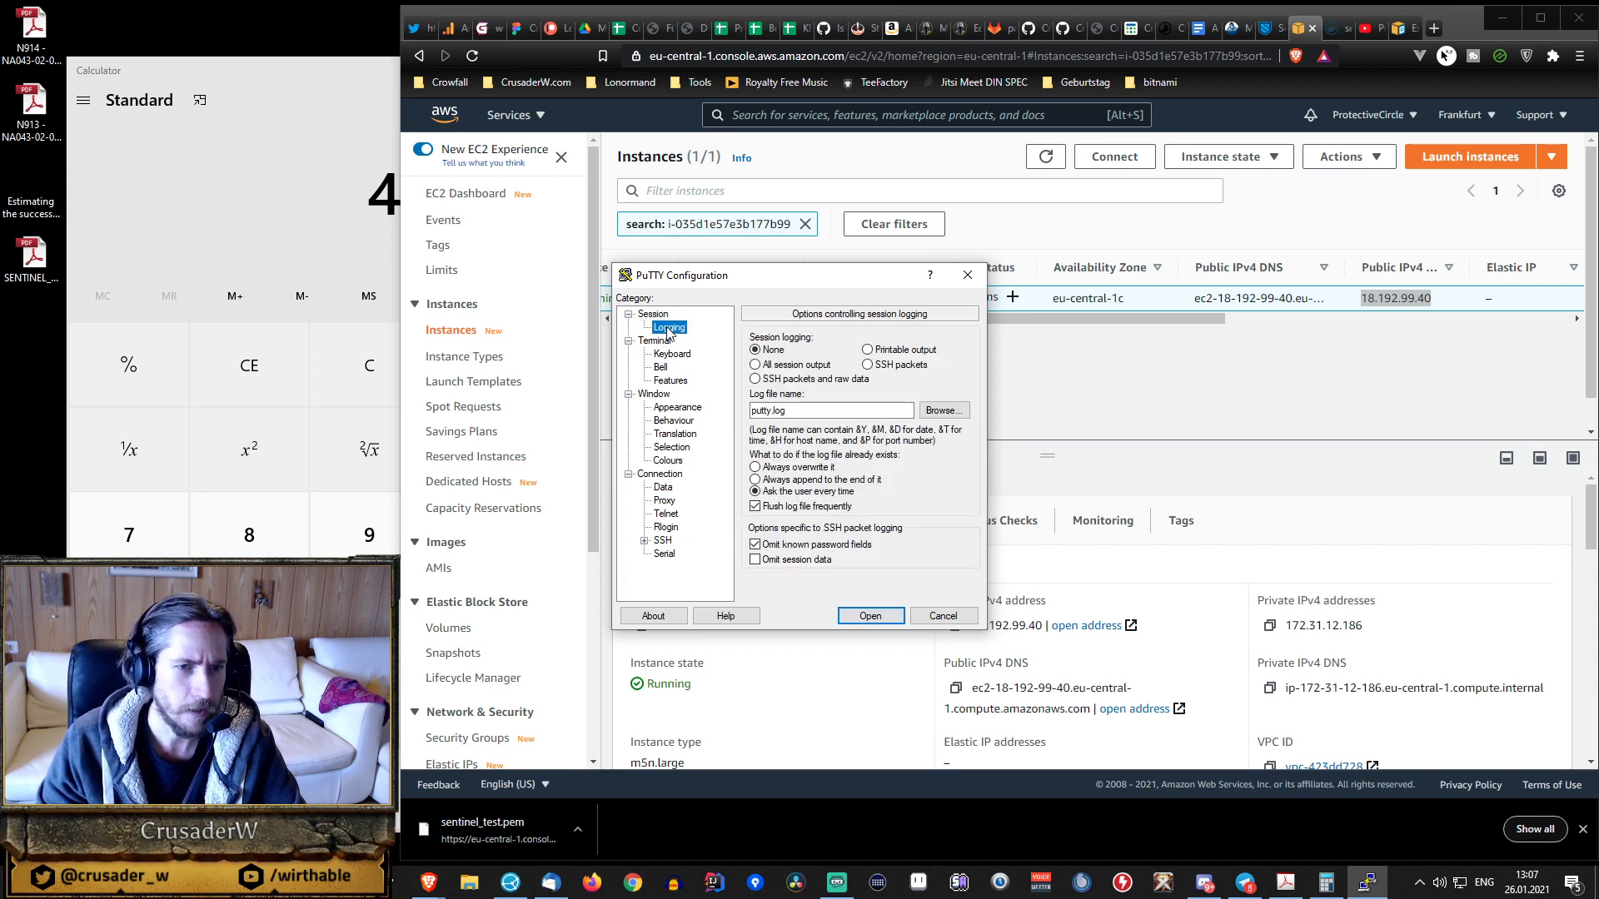
click(666, 342)
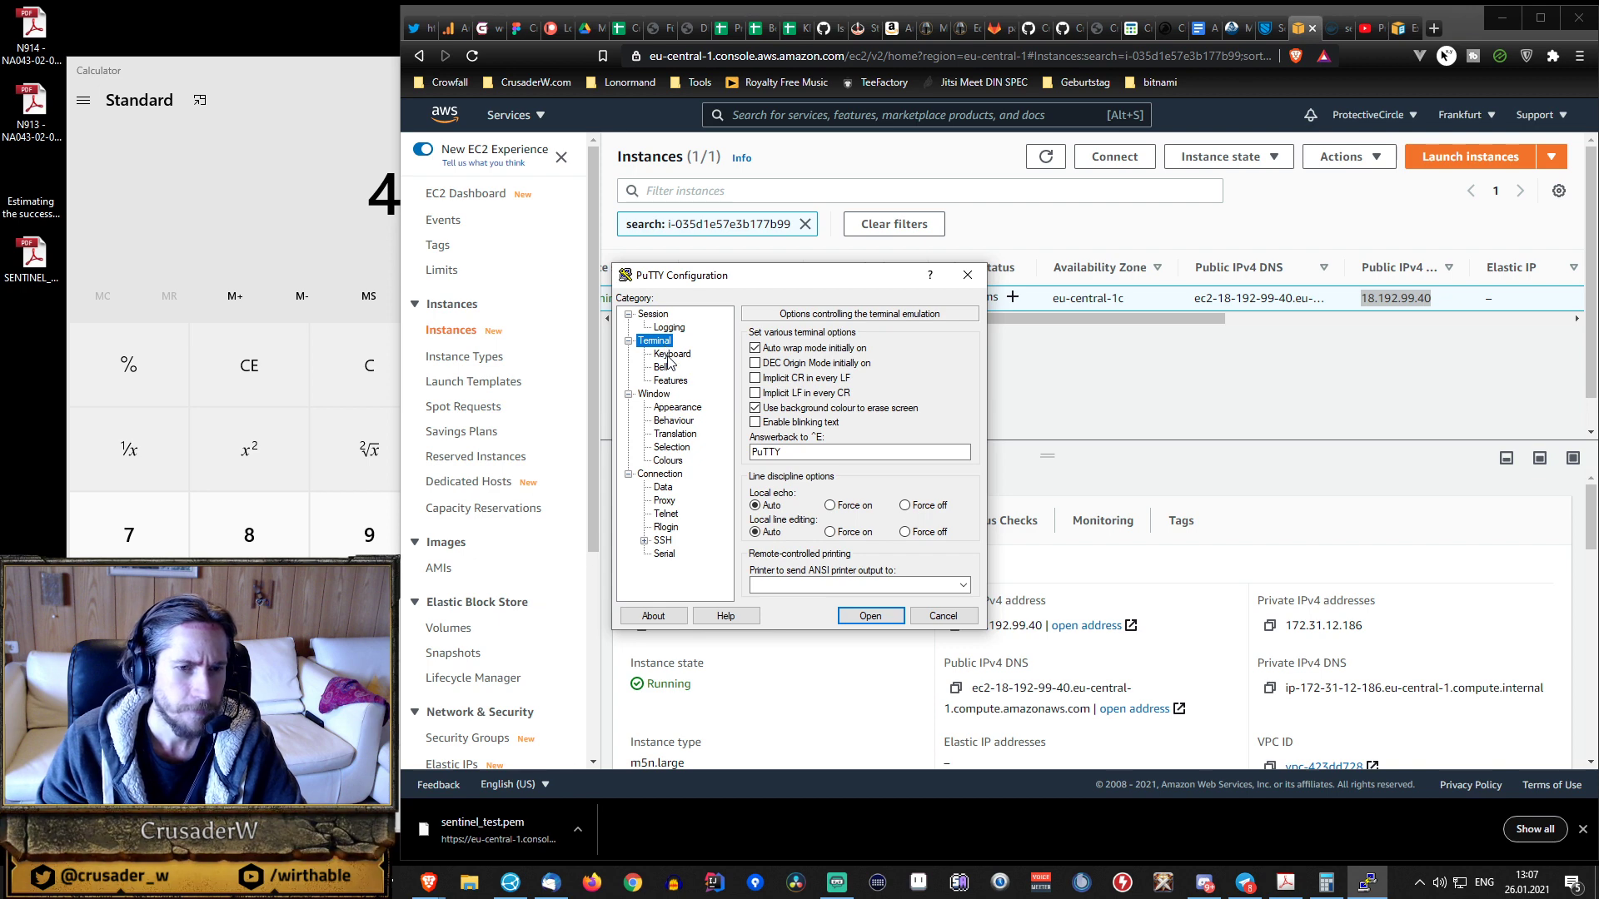
click(669, 356)
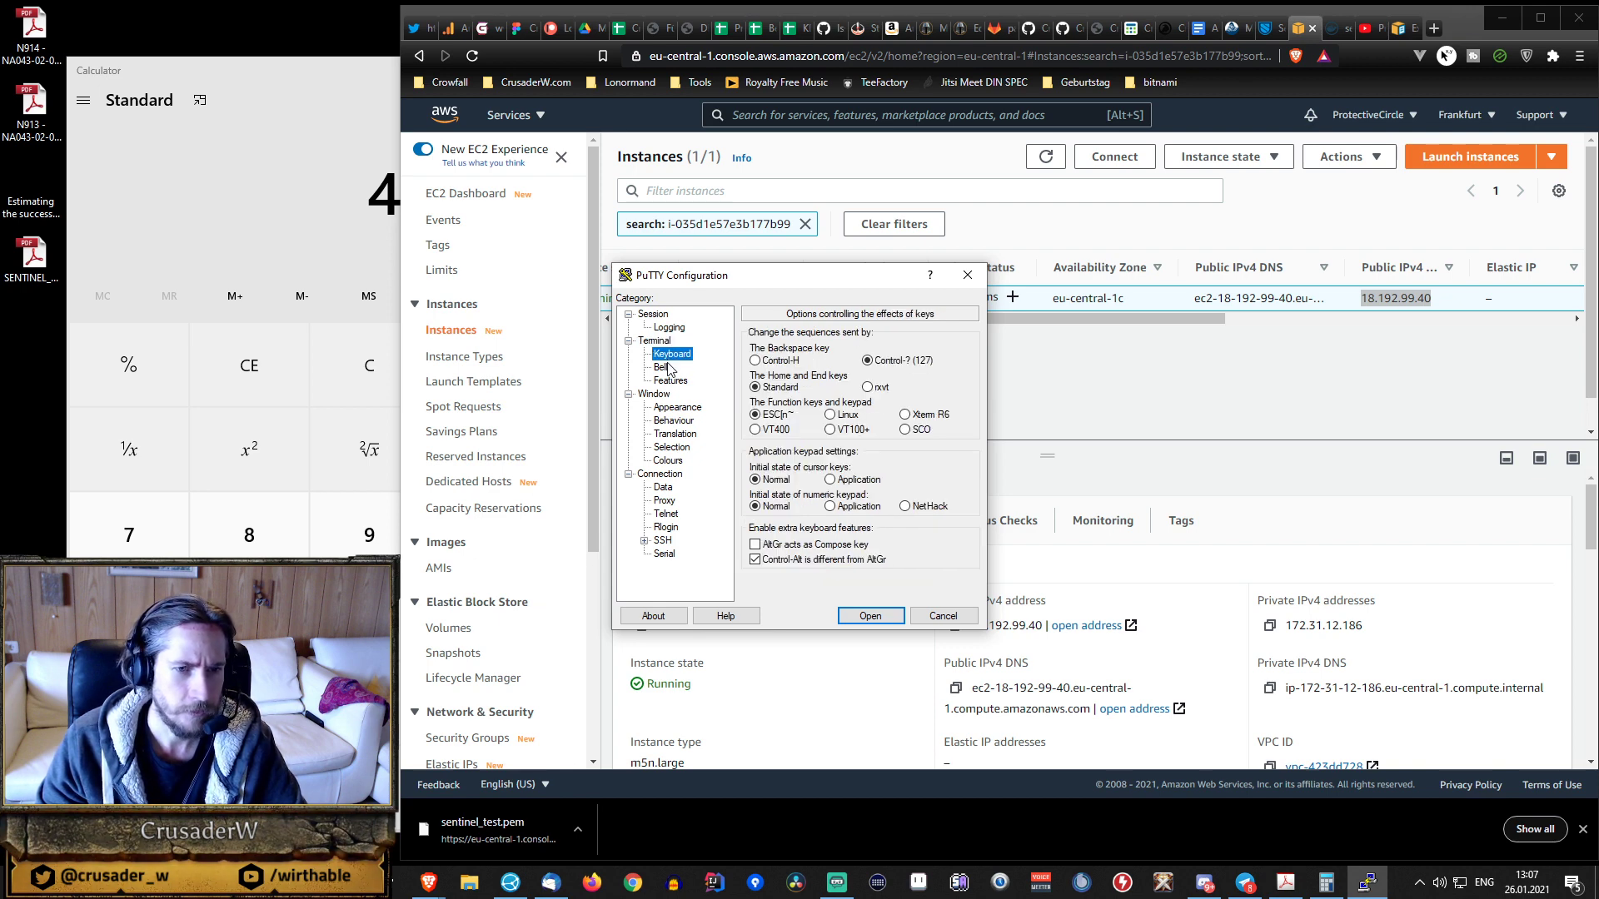
click(664, 369)
click(671, 381)
click(674, 407)
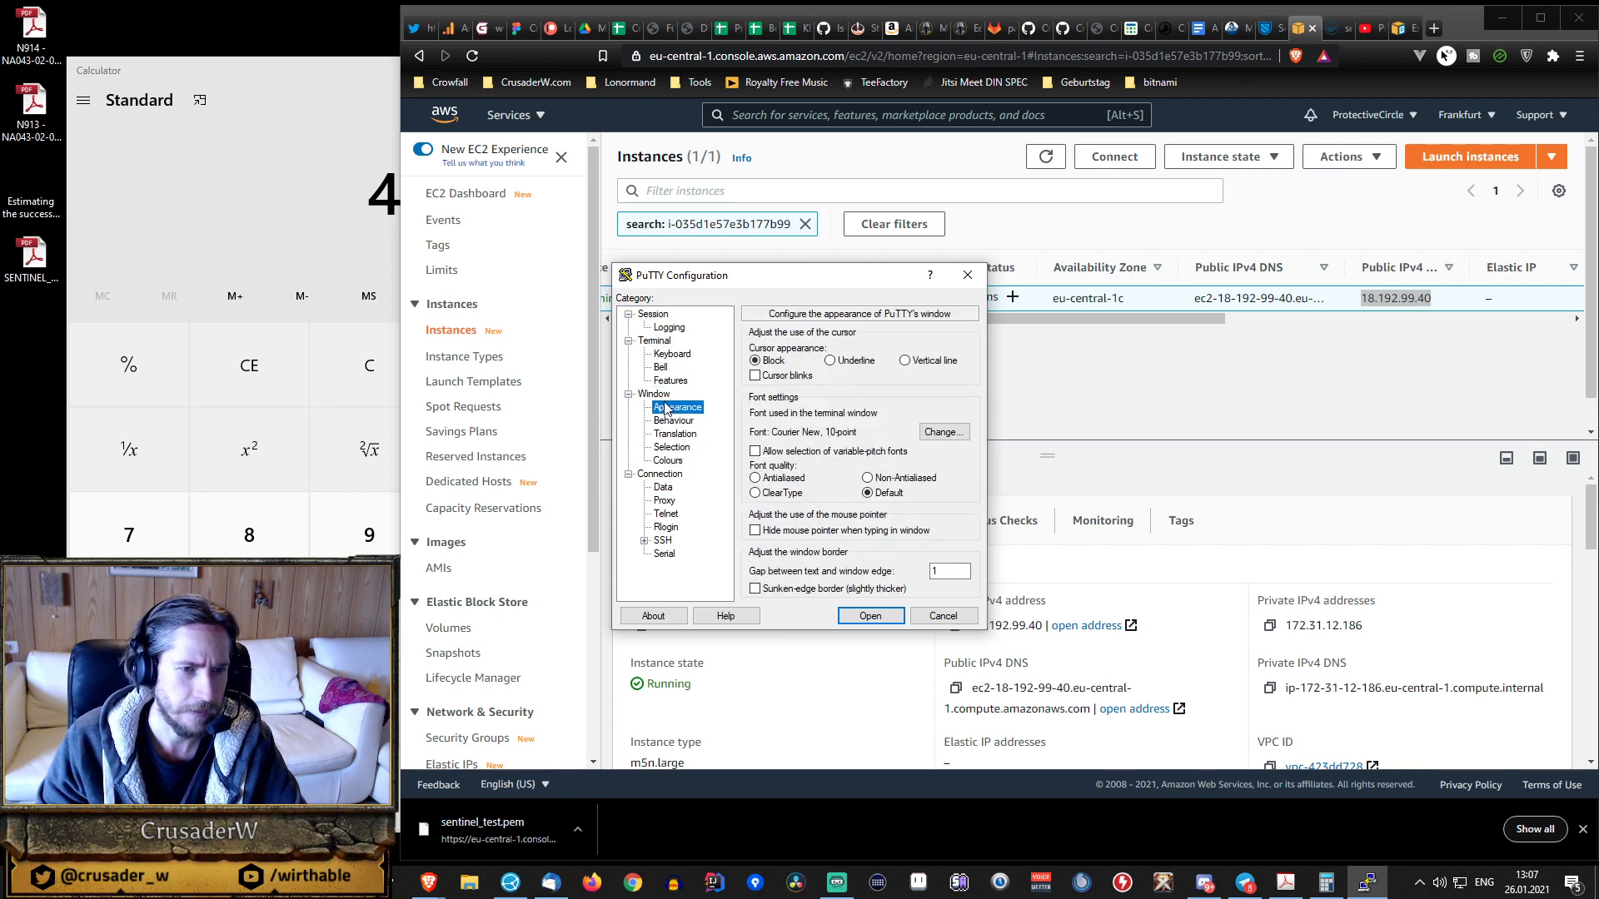
click(665, 489)
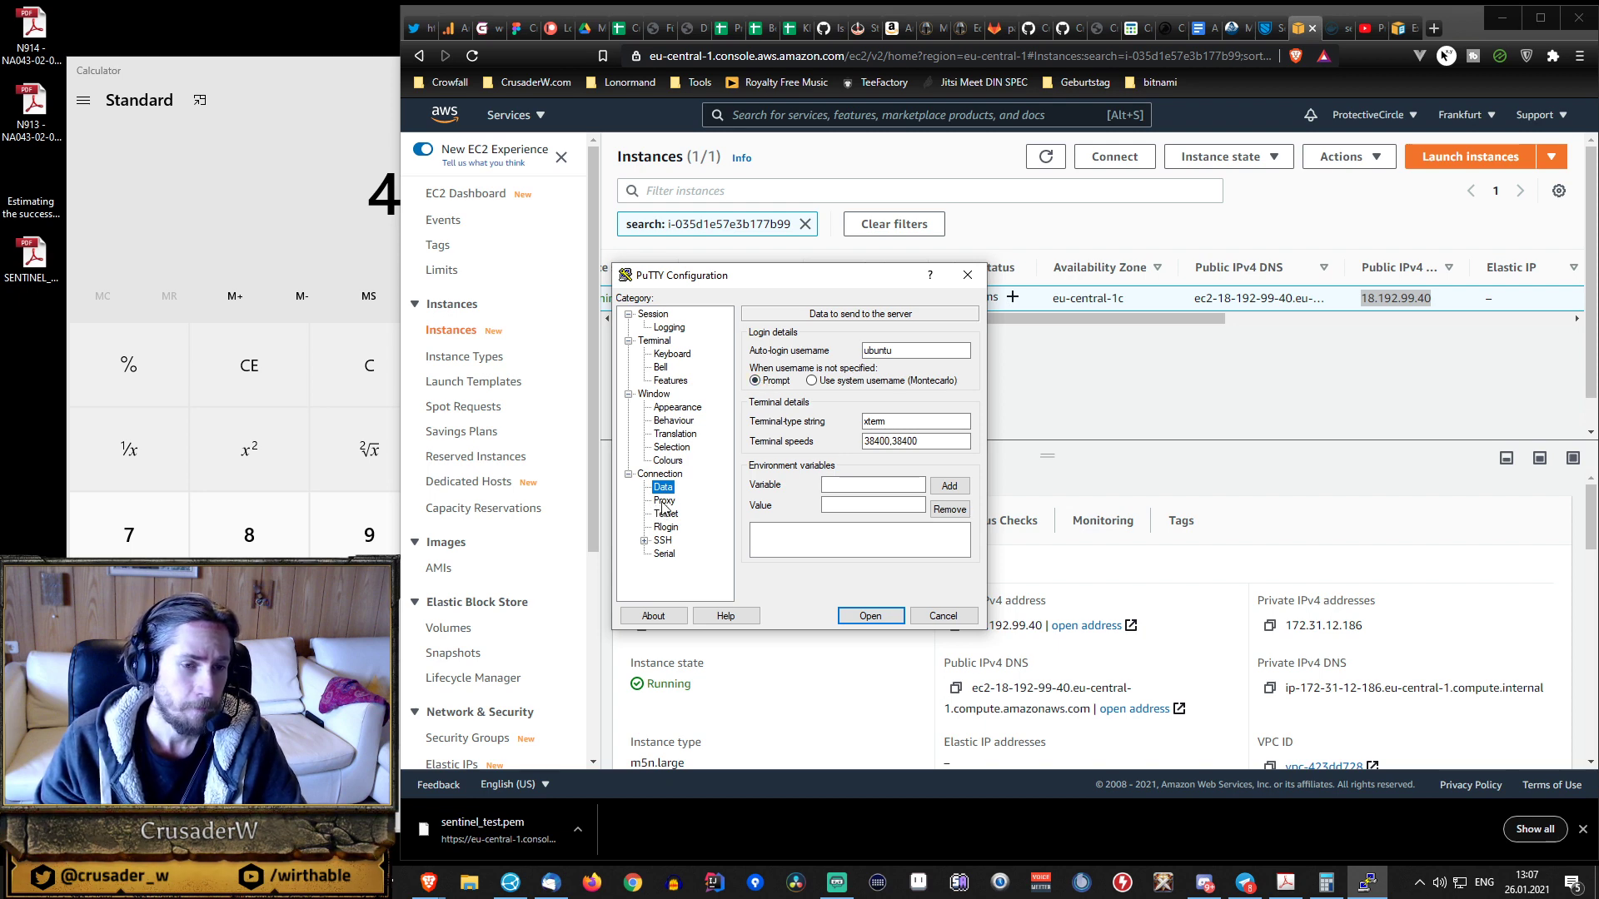
- Set the session's SSH authentication private key file to Sentinel_test.ppk from the Sync\Sentinel folder
click(645, 540)
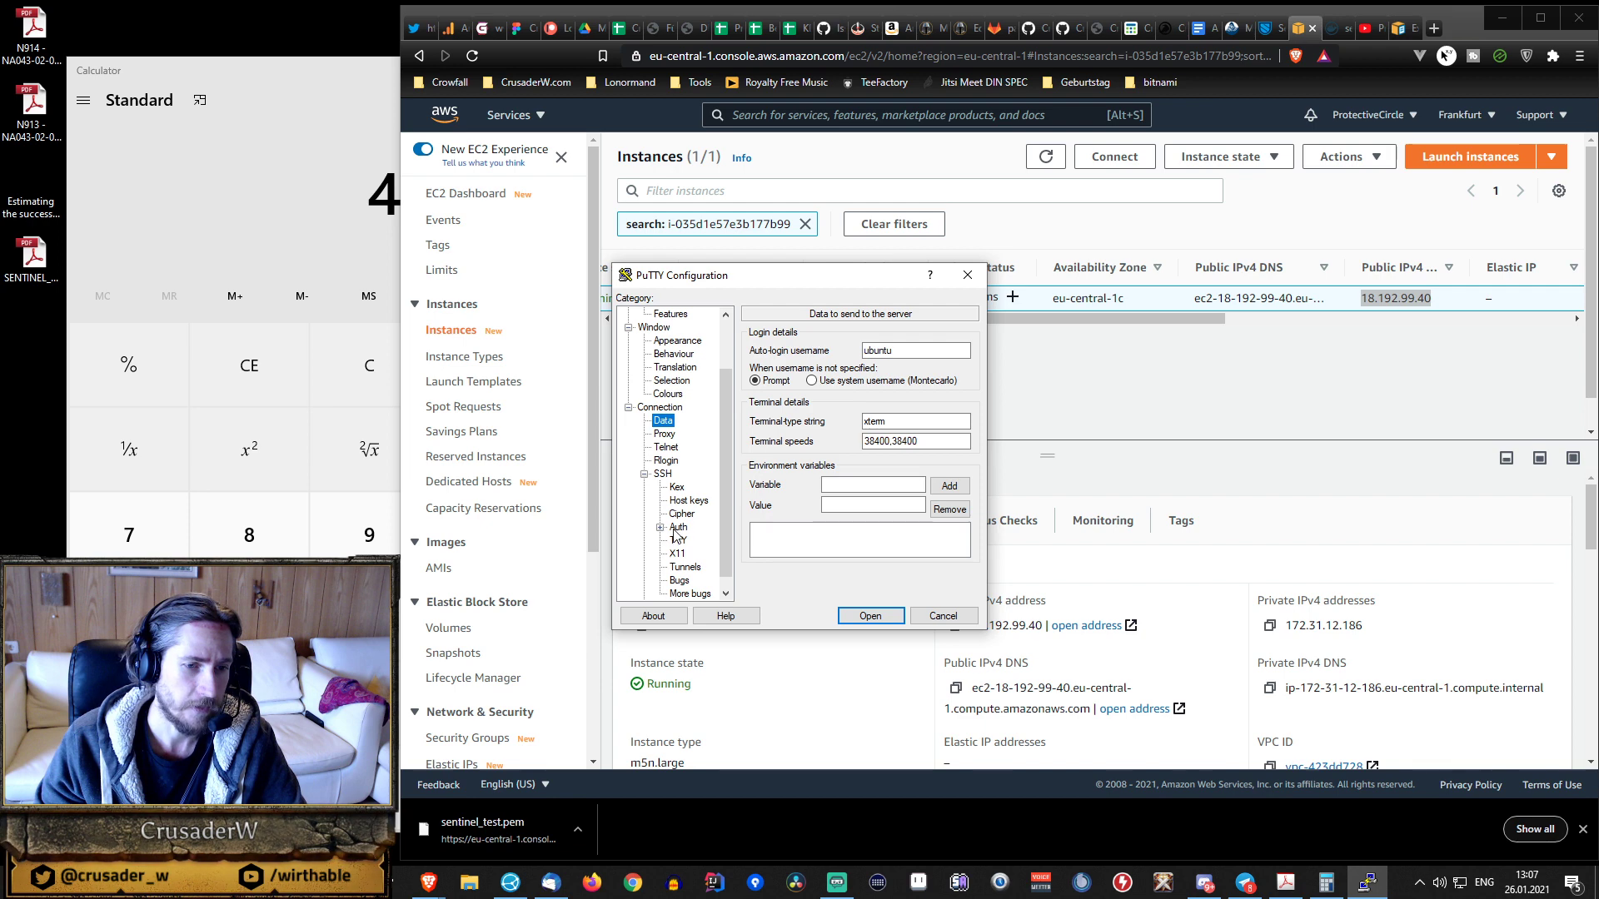
click(670, 475)
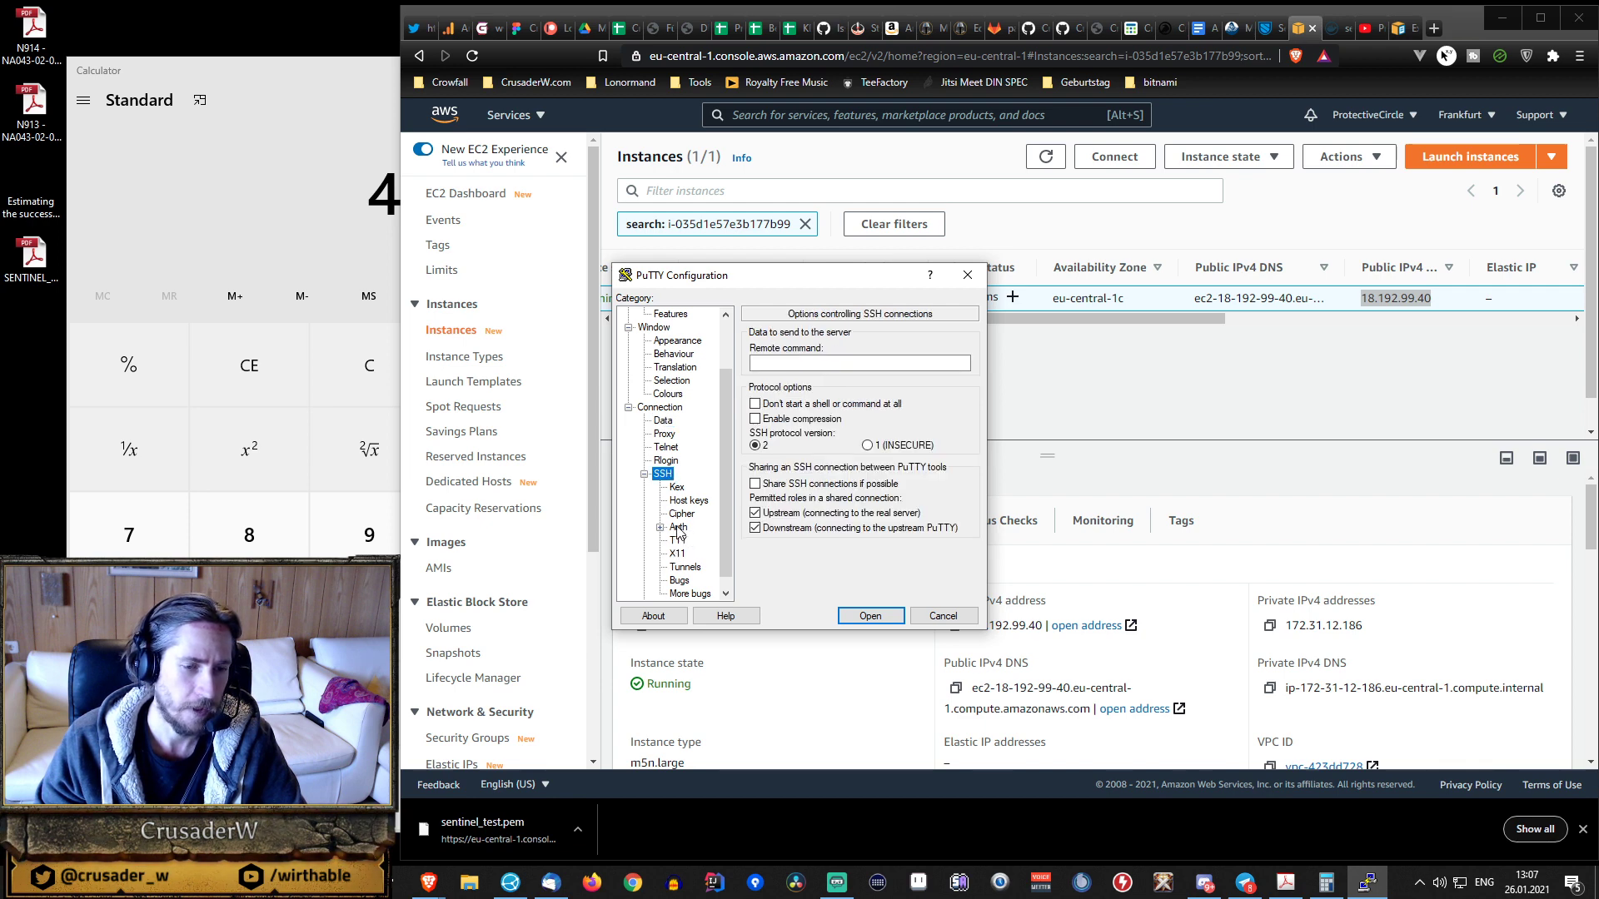
click(678, 528)
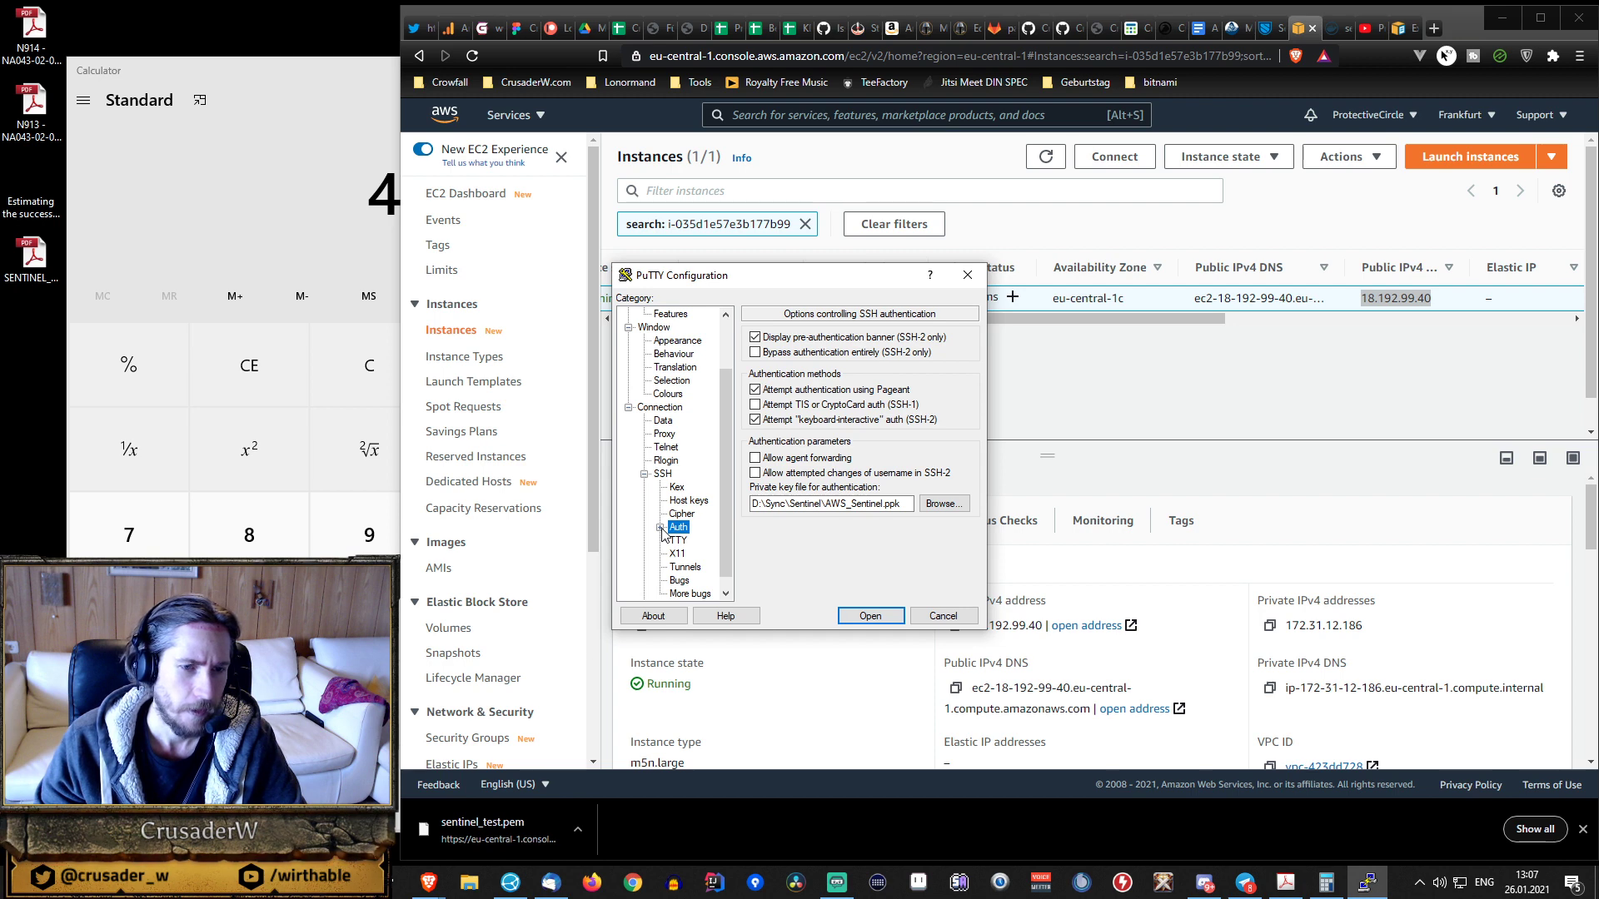
click(660, 528)
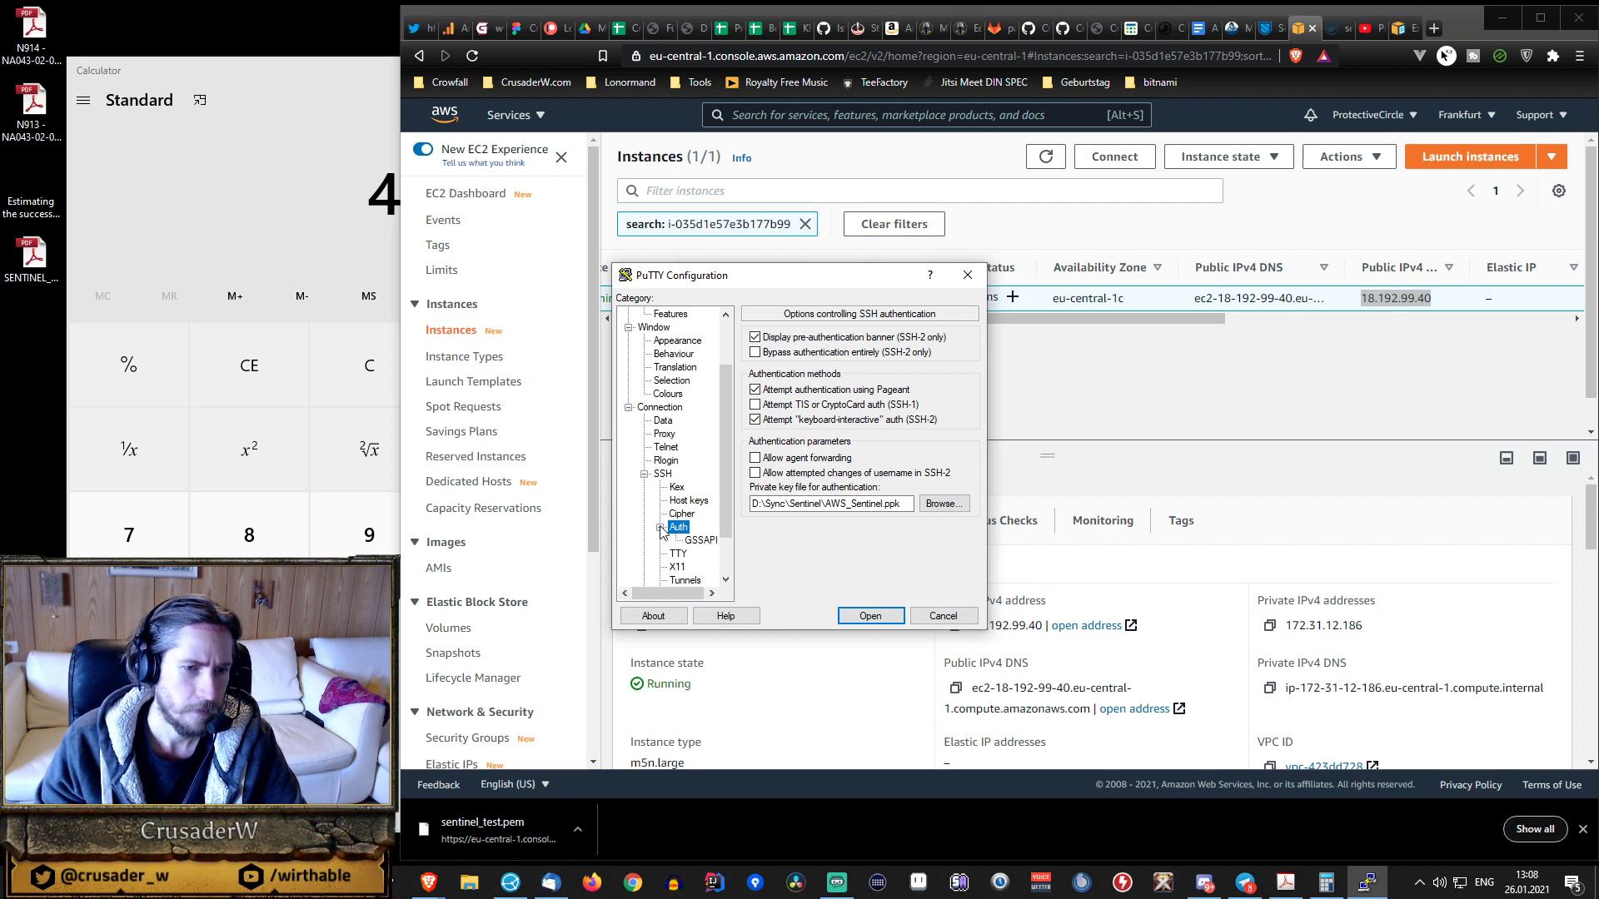
click(660, 528)
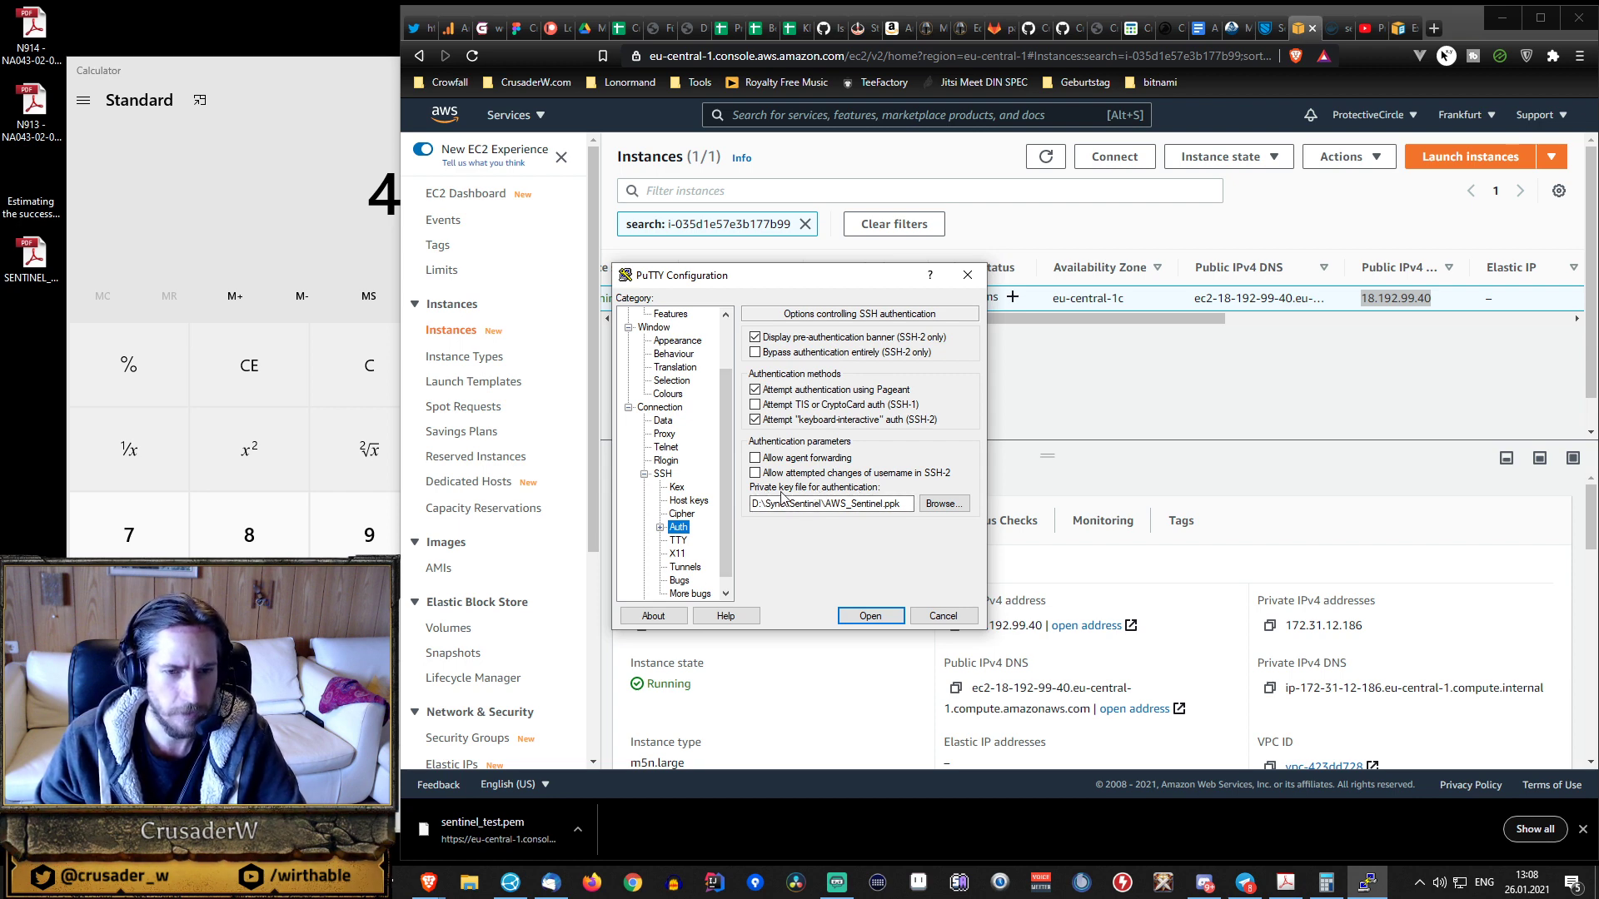
click(940, 505)
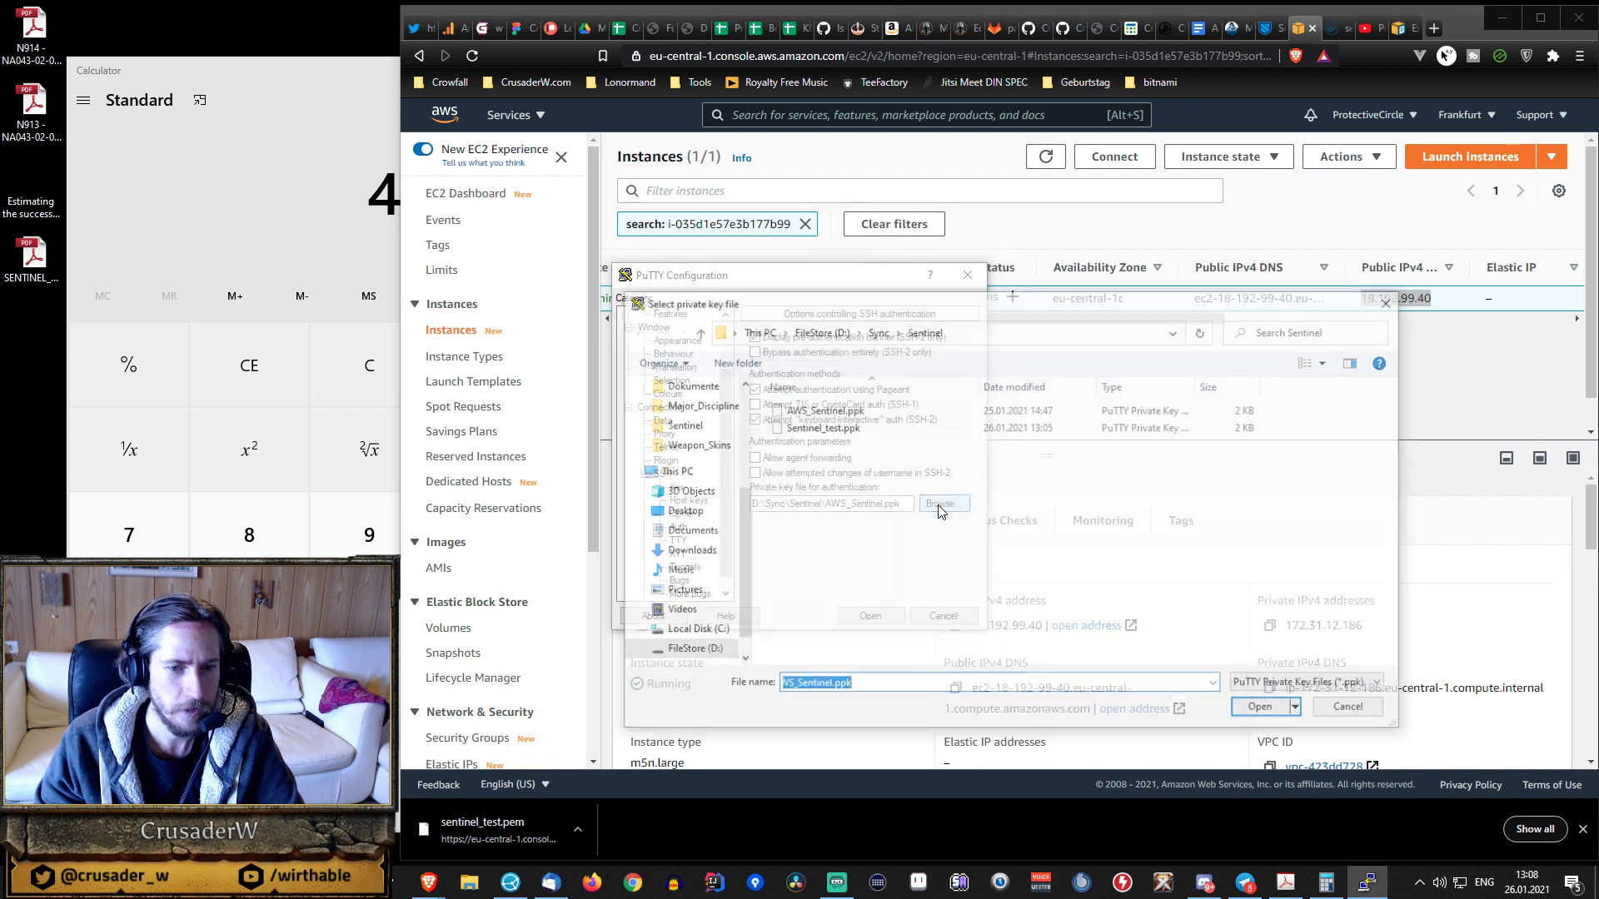
click(831, 430)
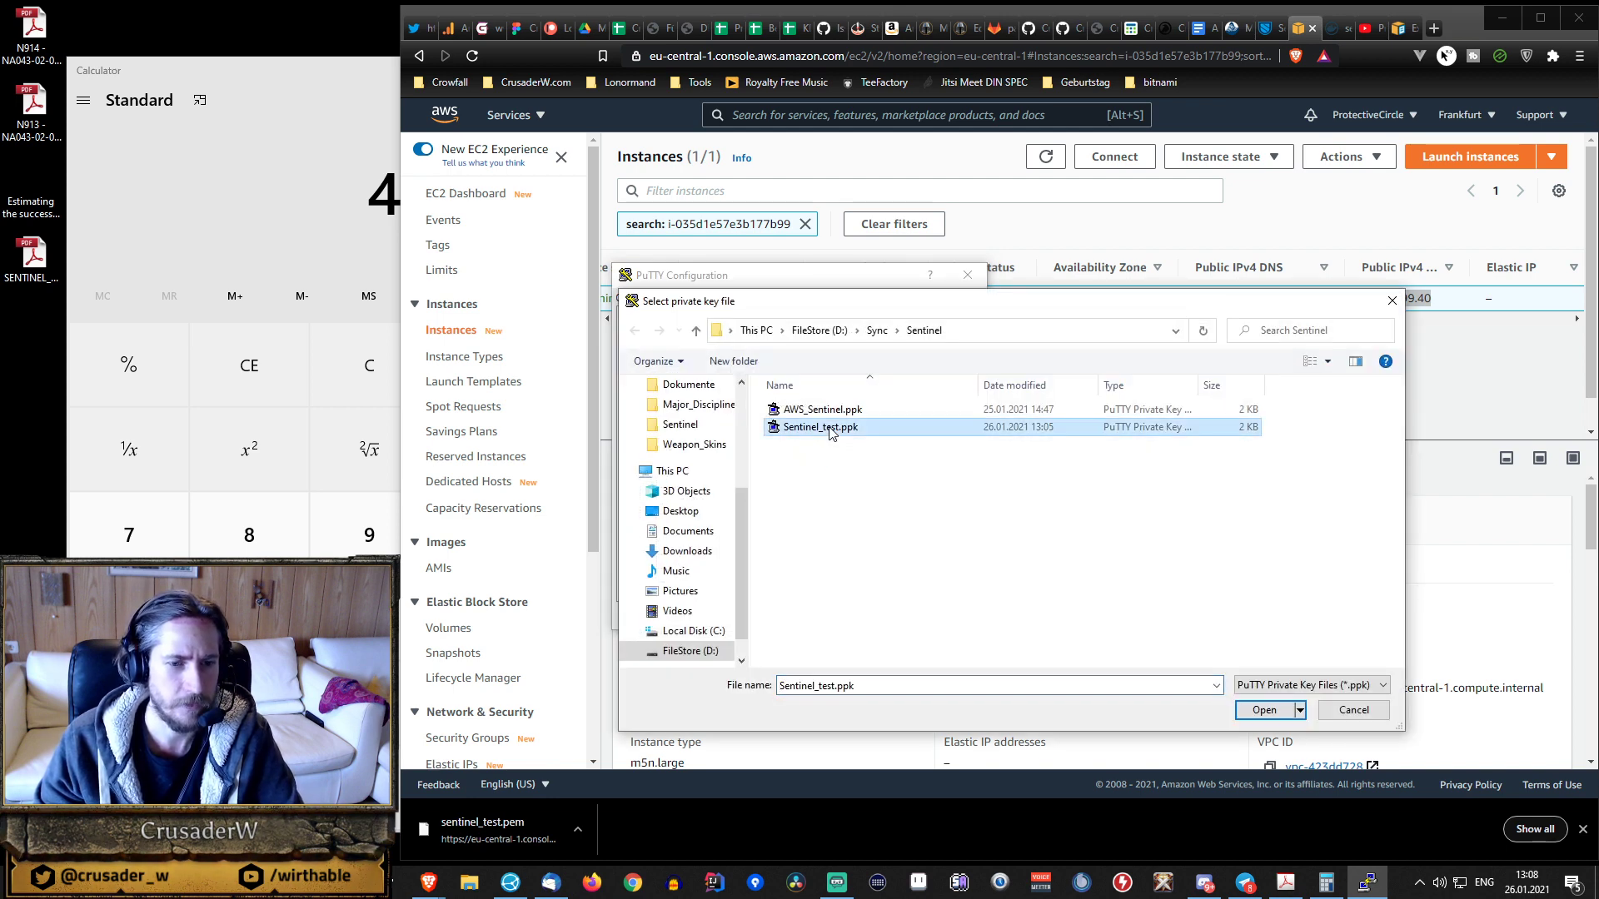
click(1265, 712)
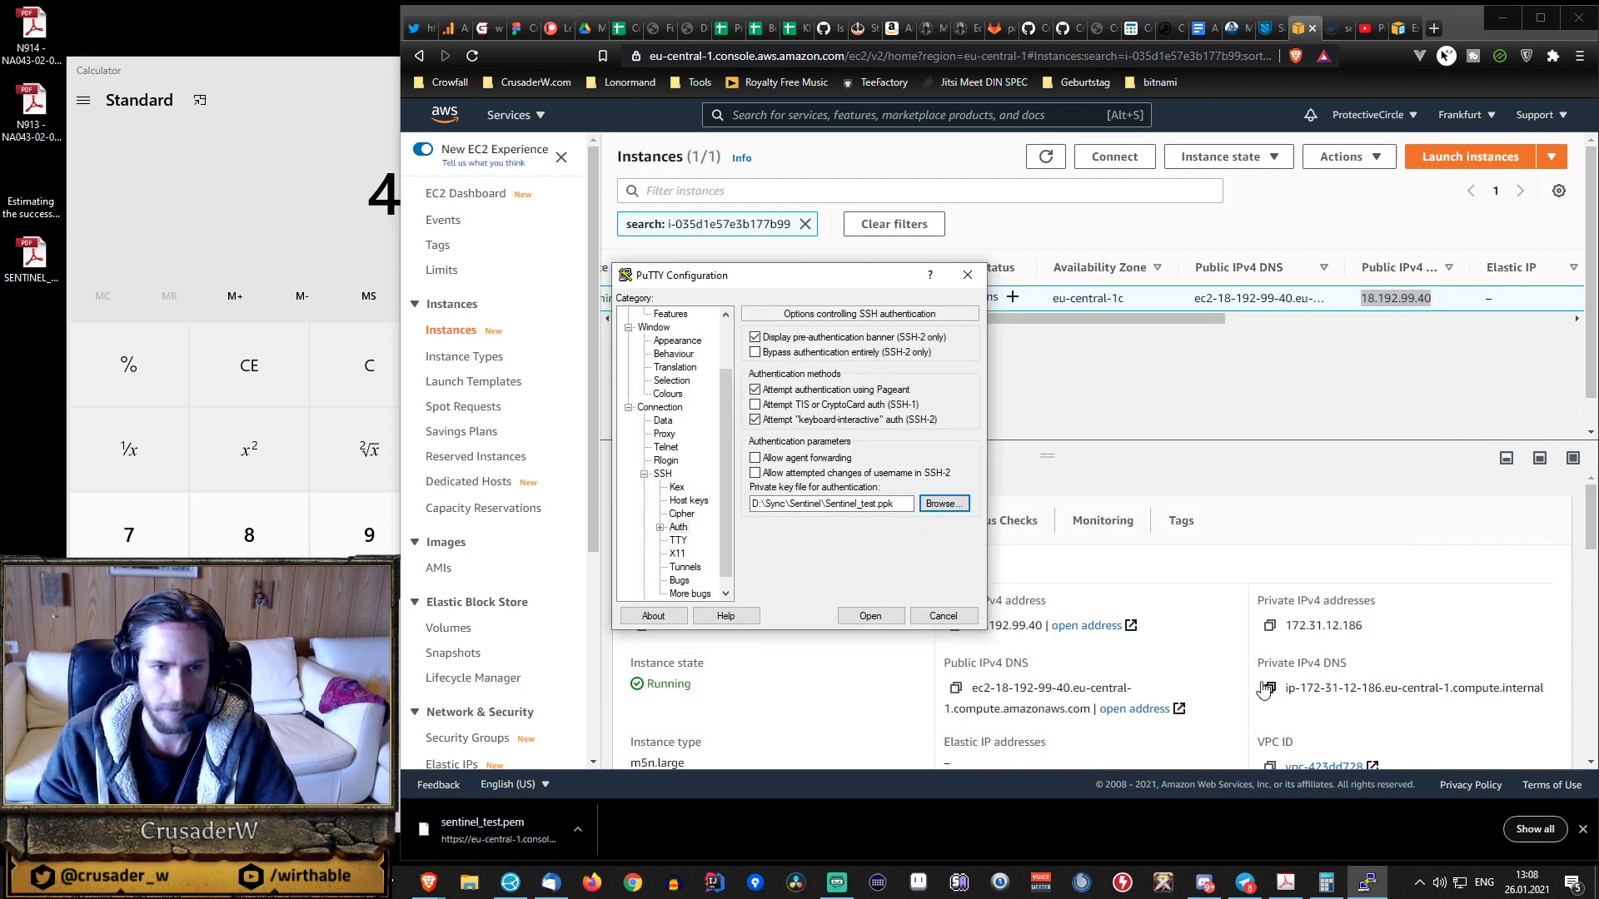
- Return to the basic session options and save the changes to AWS_Sentinel_TEST_dVPN_Node
scroll(688, 415, up, 2)
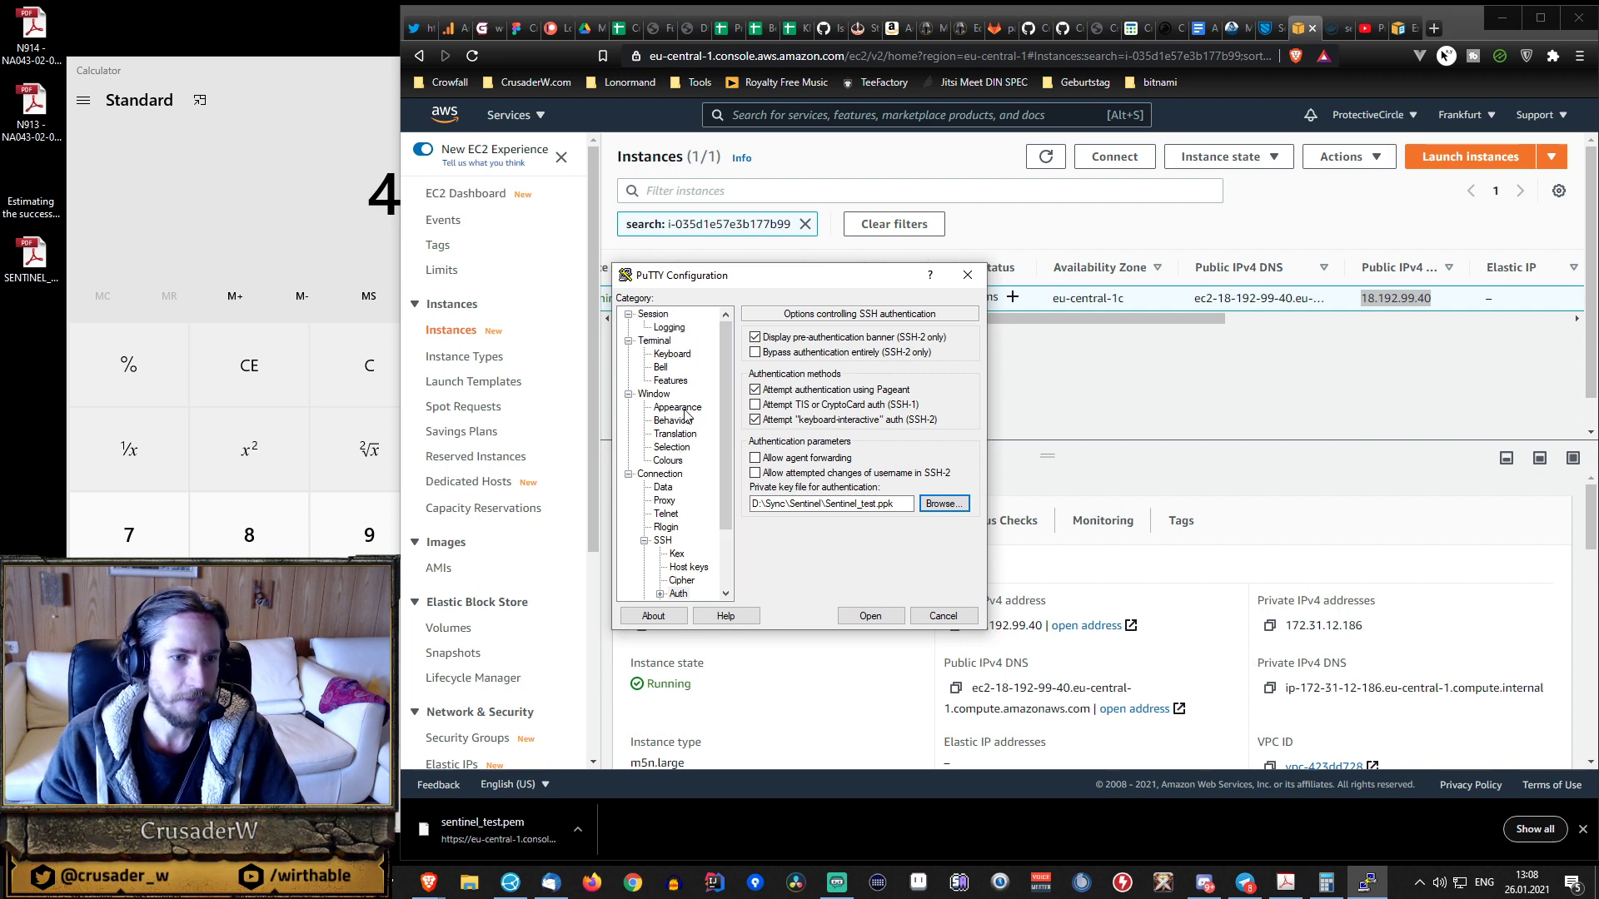
double_click(653, 314)
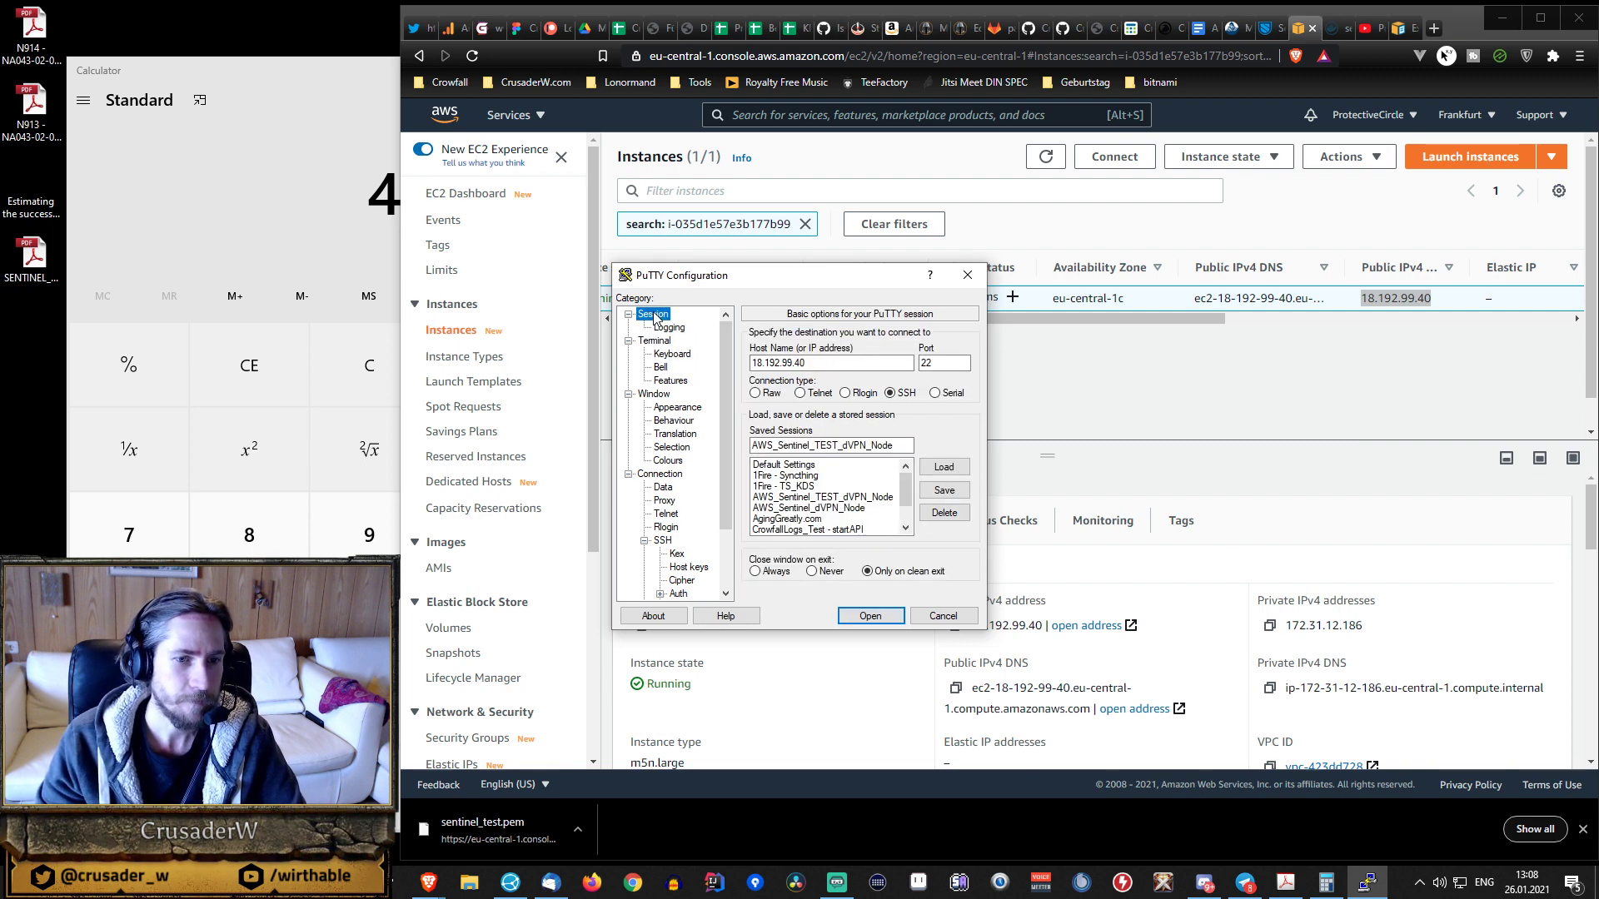
click(944, 491)
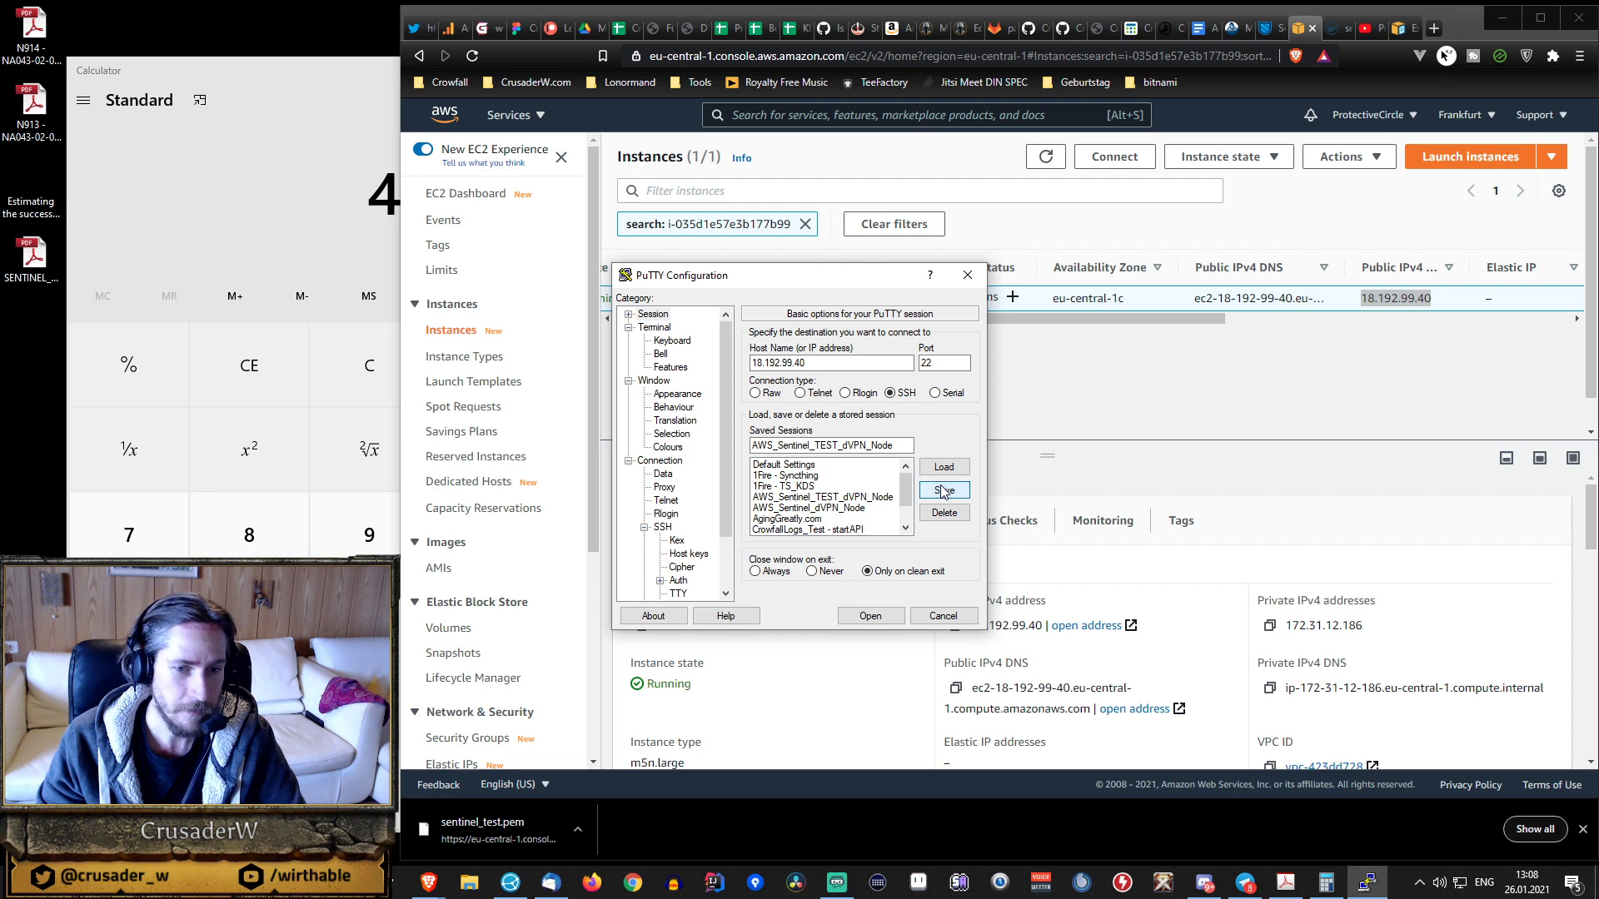
- Connect to the instance, accept and cache its host key, and enter the key passphrase to log in
click(881, 617)
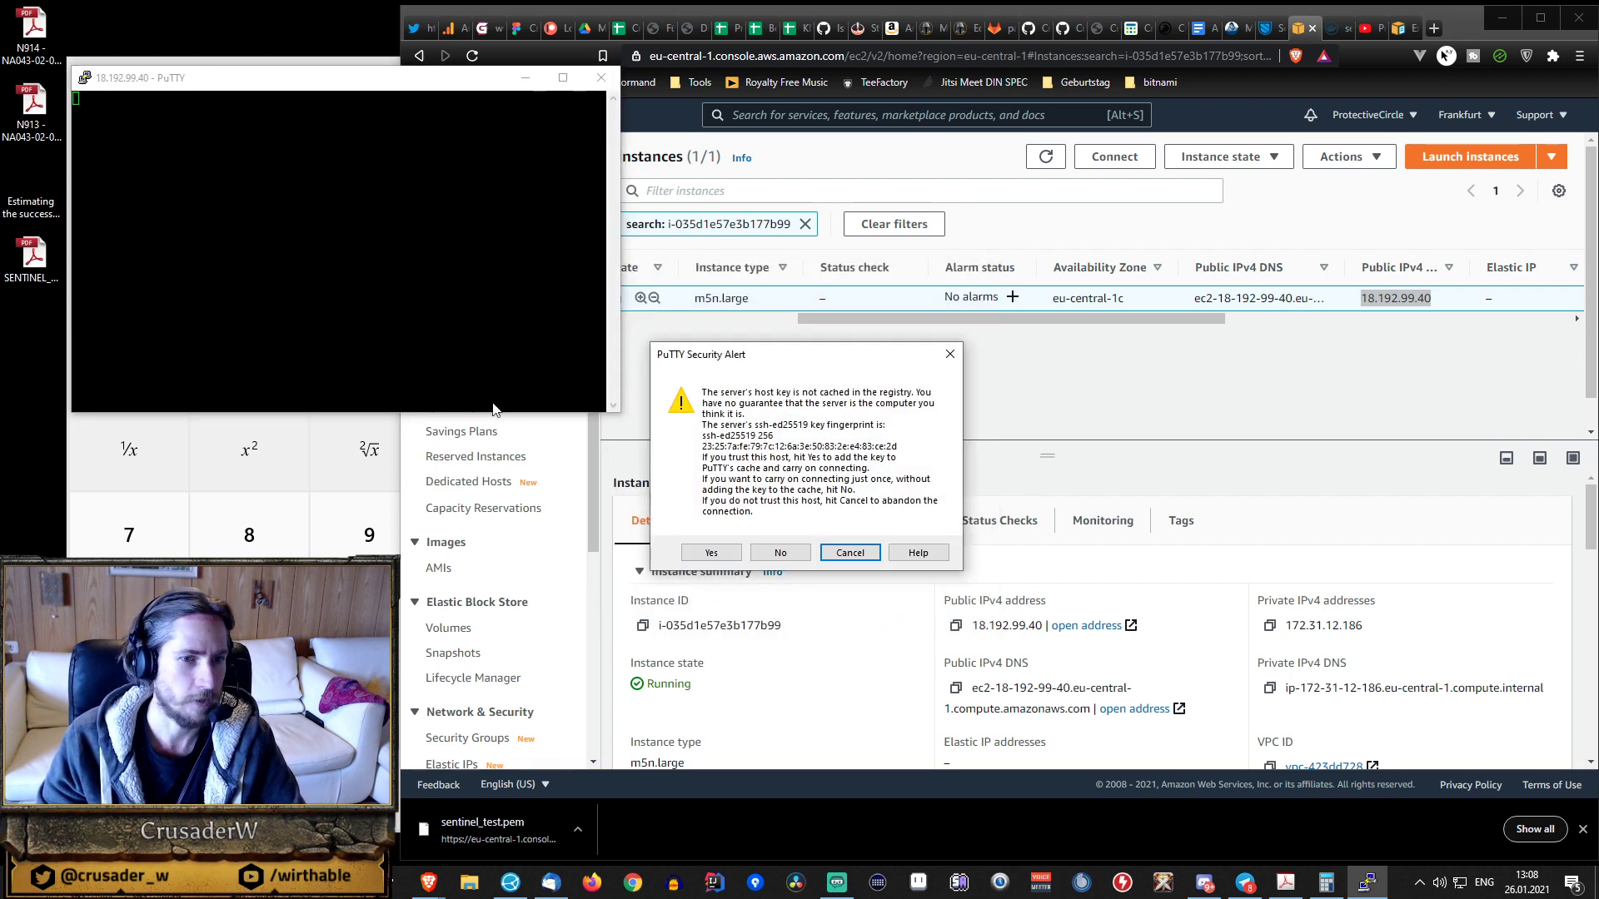
click(711, 553)
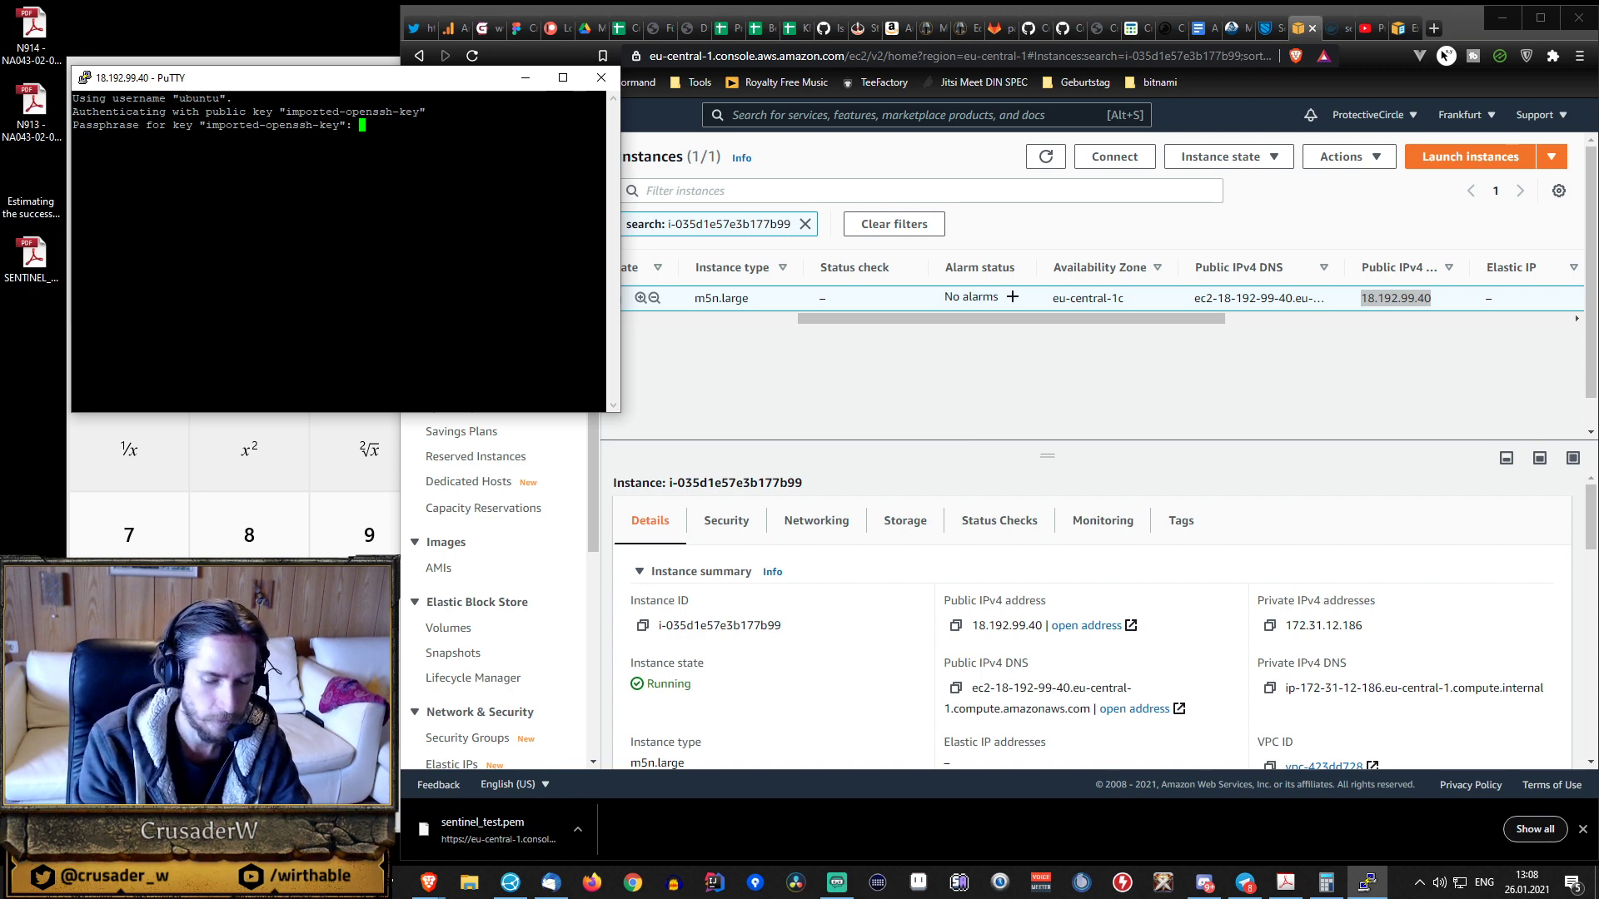
key(Return)
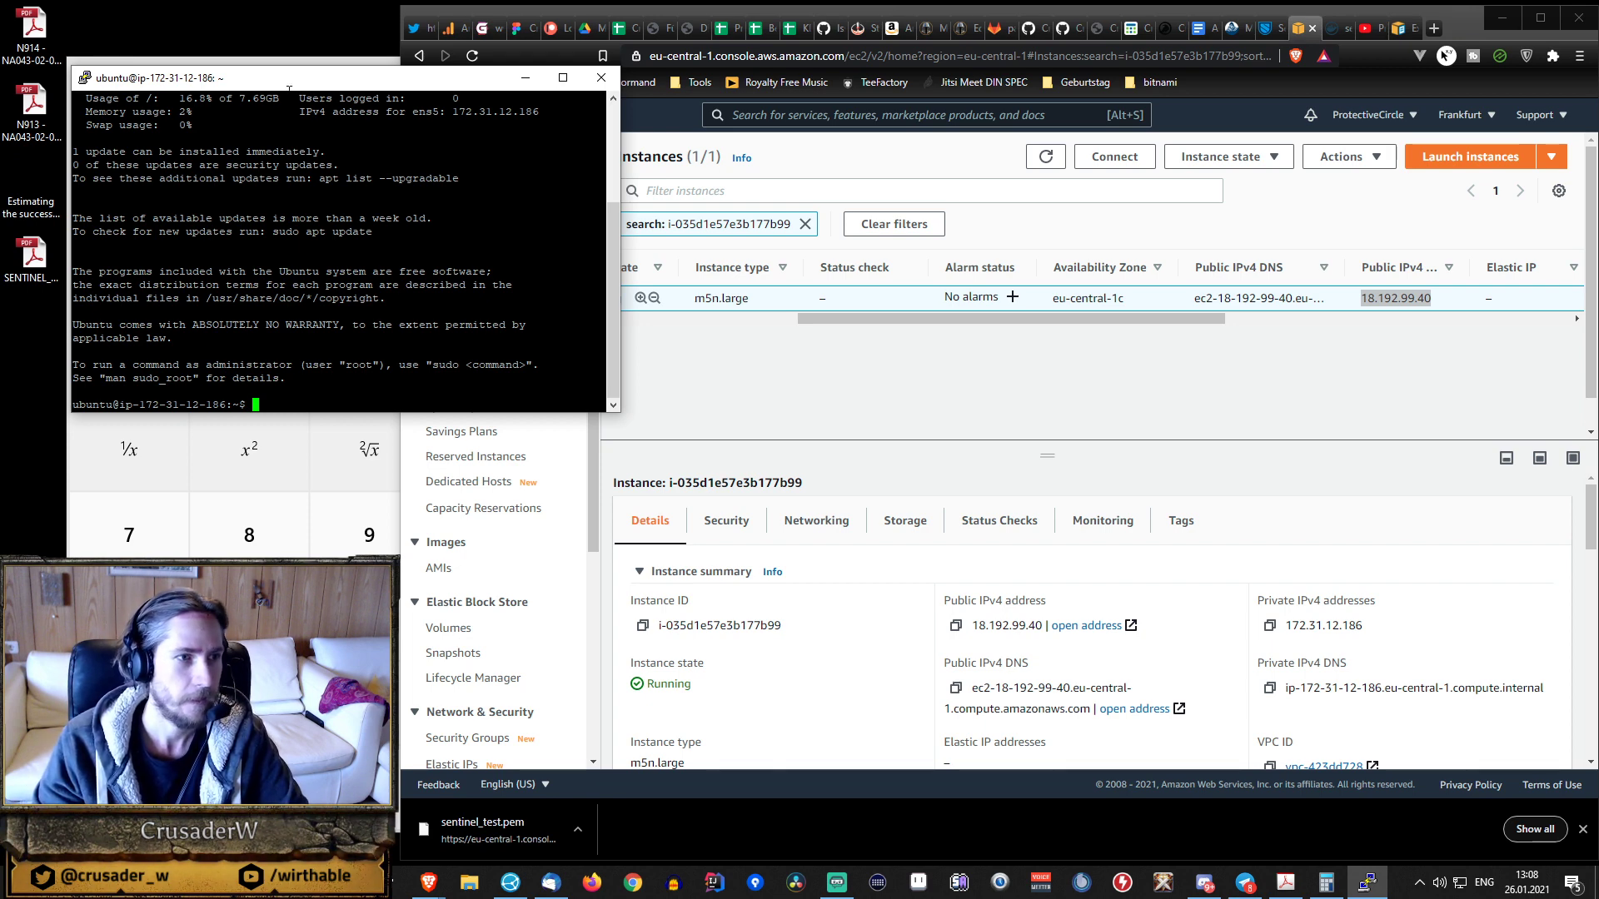
- Arrange the terminal beside the browser and open the AWS guide on extending a Linux file system at its NVMe EBS volumes section
drag(294, 90, 5, 218)
click(1013, 267)
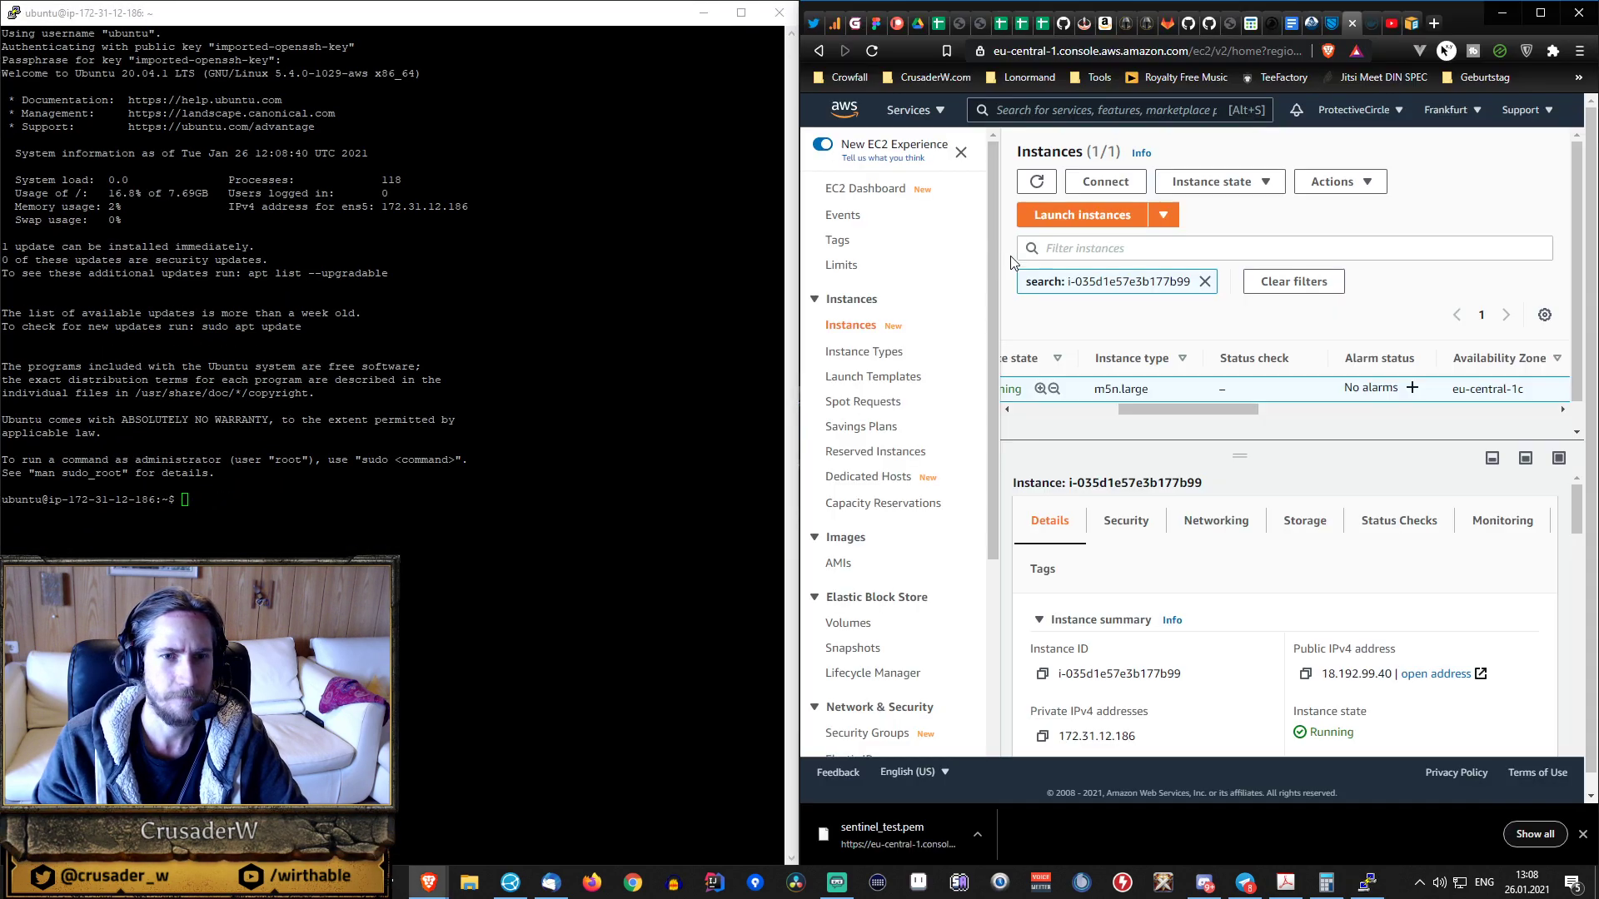
click(1411, 23)
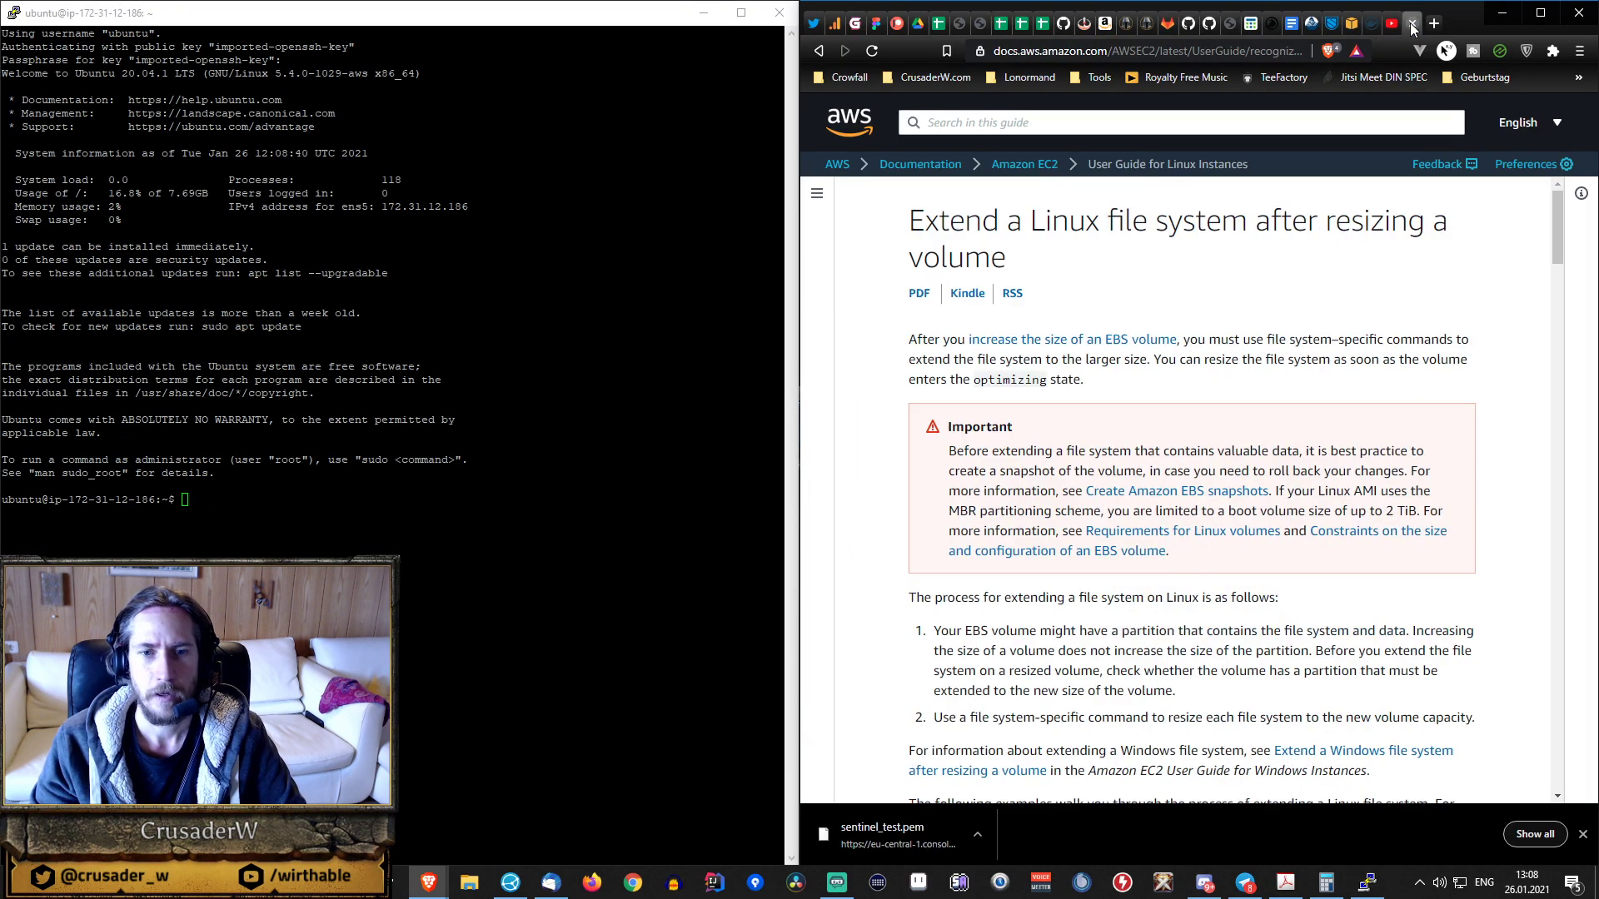
scroll(1190, 379, down, 10)
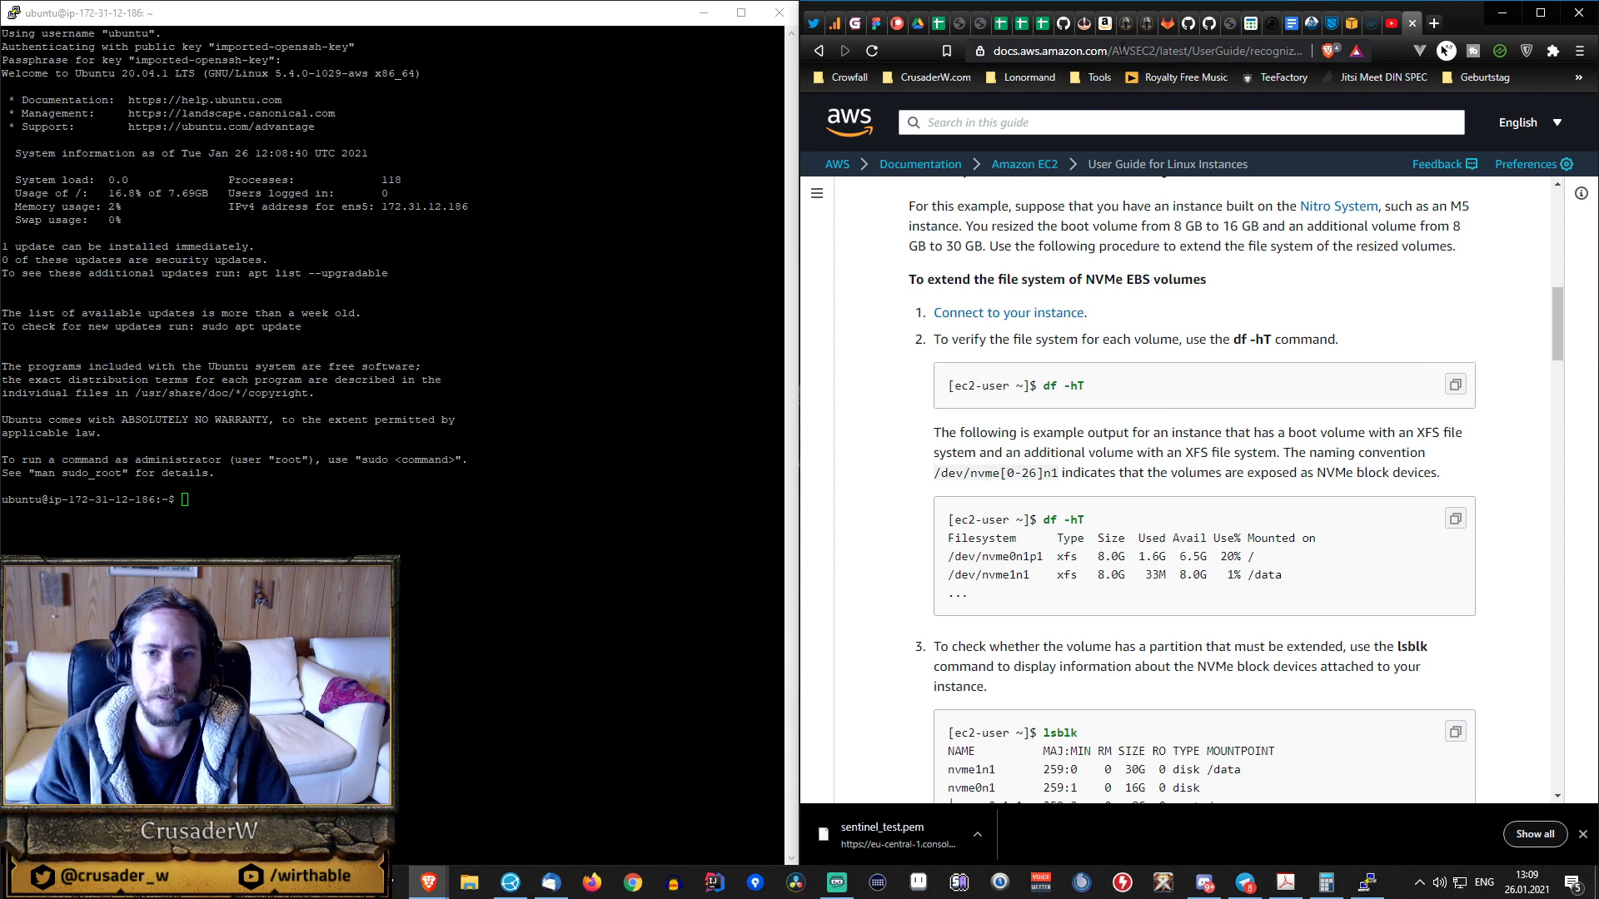
scroll(1056, 318, down, 3)
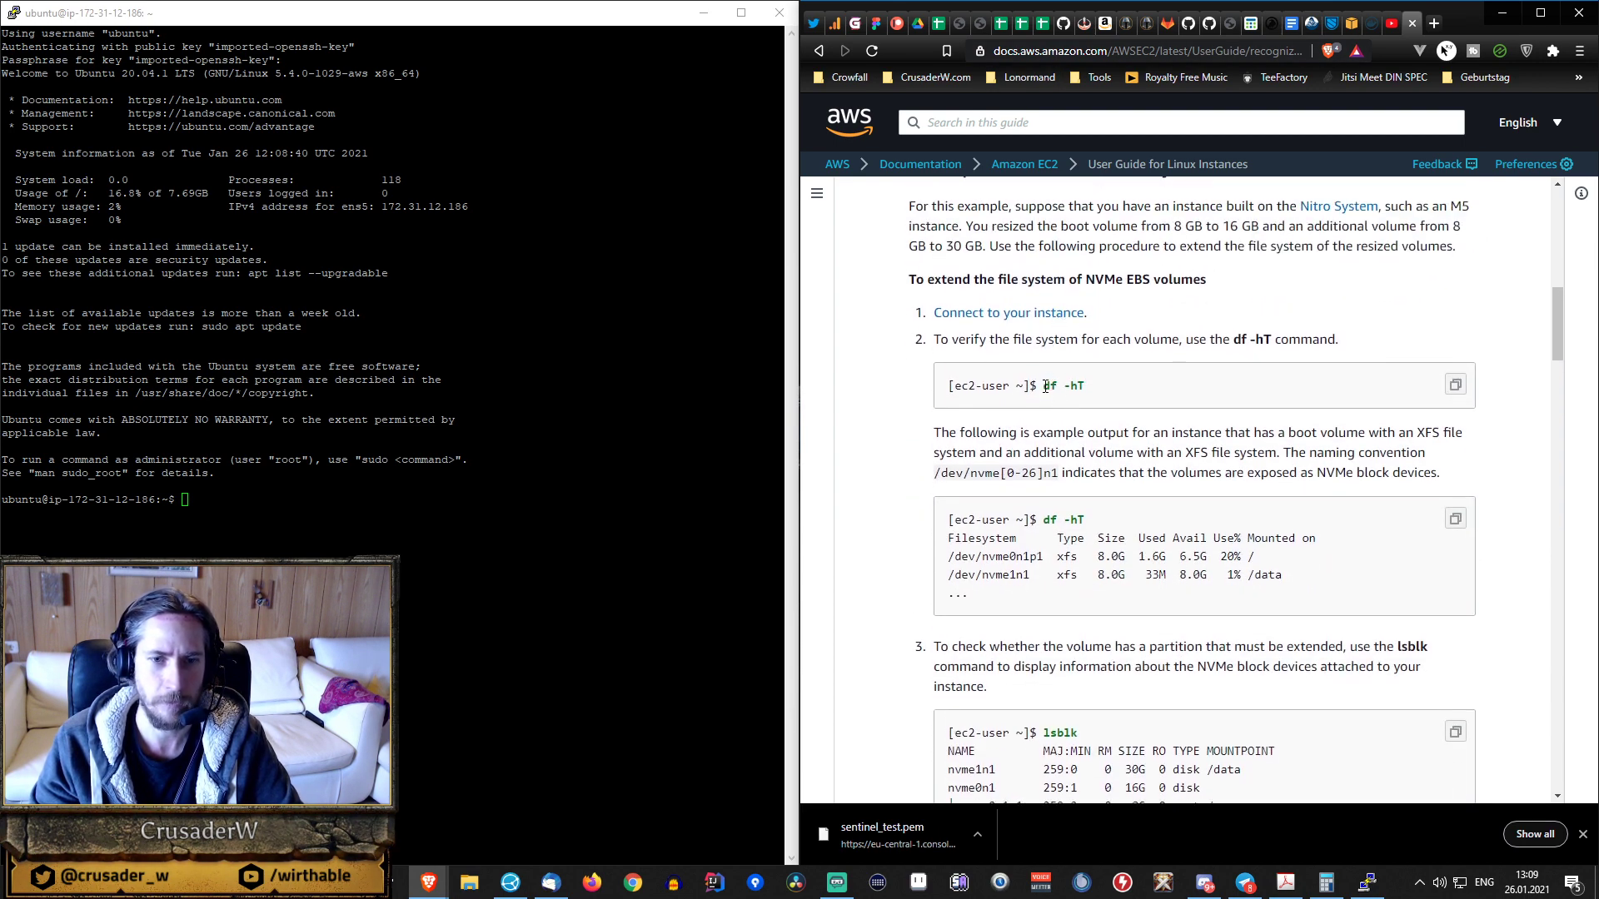
- Copy df -hT from the guide, run it in the terminal, and examine the /dev/root file system's type and available space
drag(1044, 386, 1172, 396)
key(ctrl+c)
right_click(251, 658)
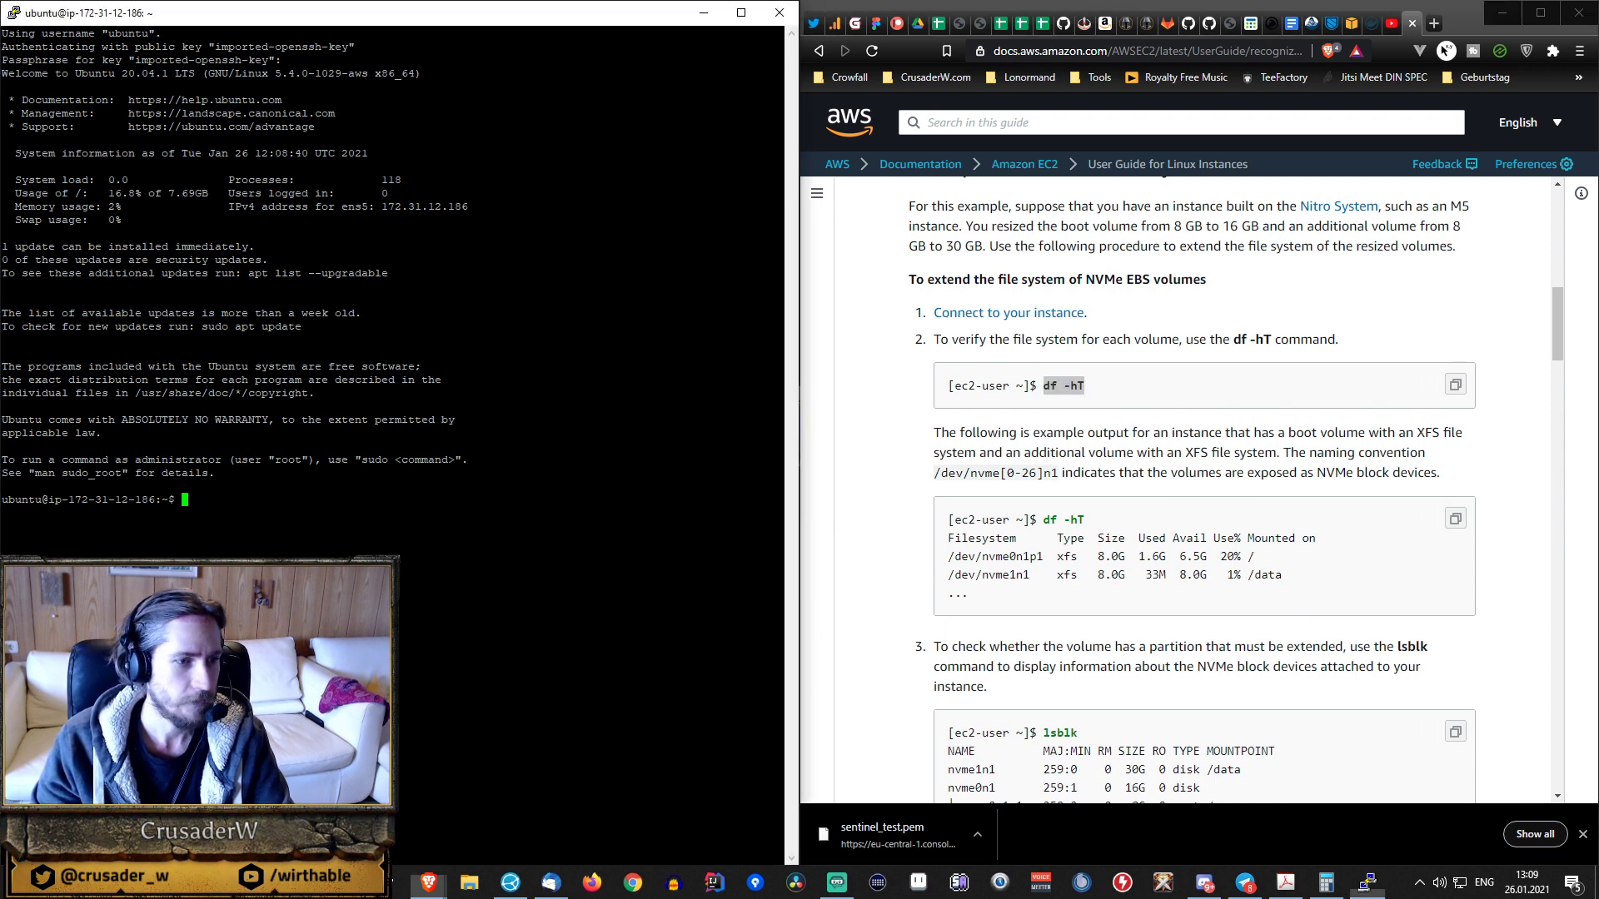
key(Return)
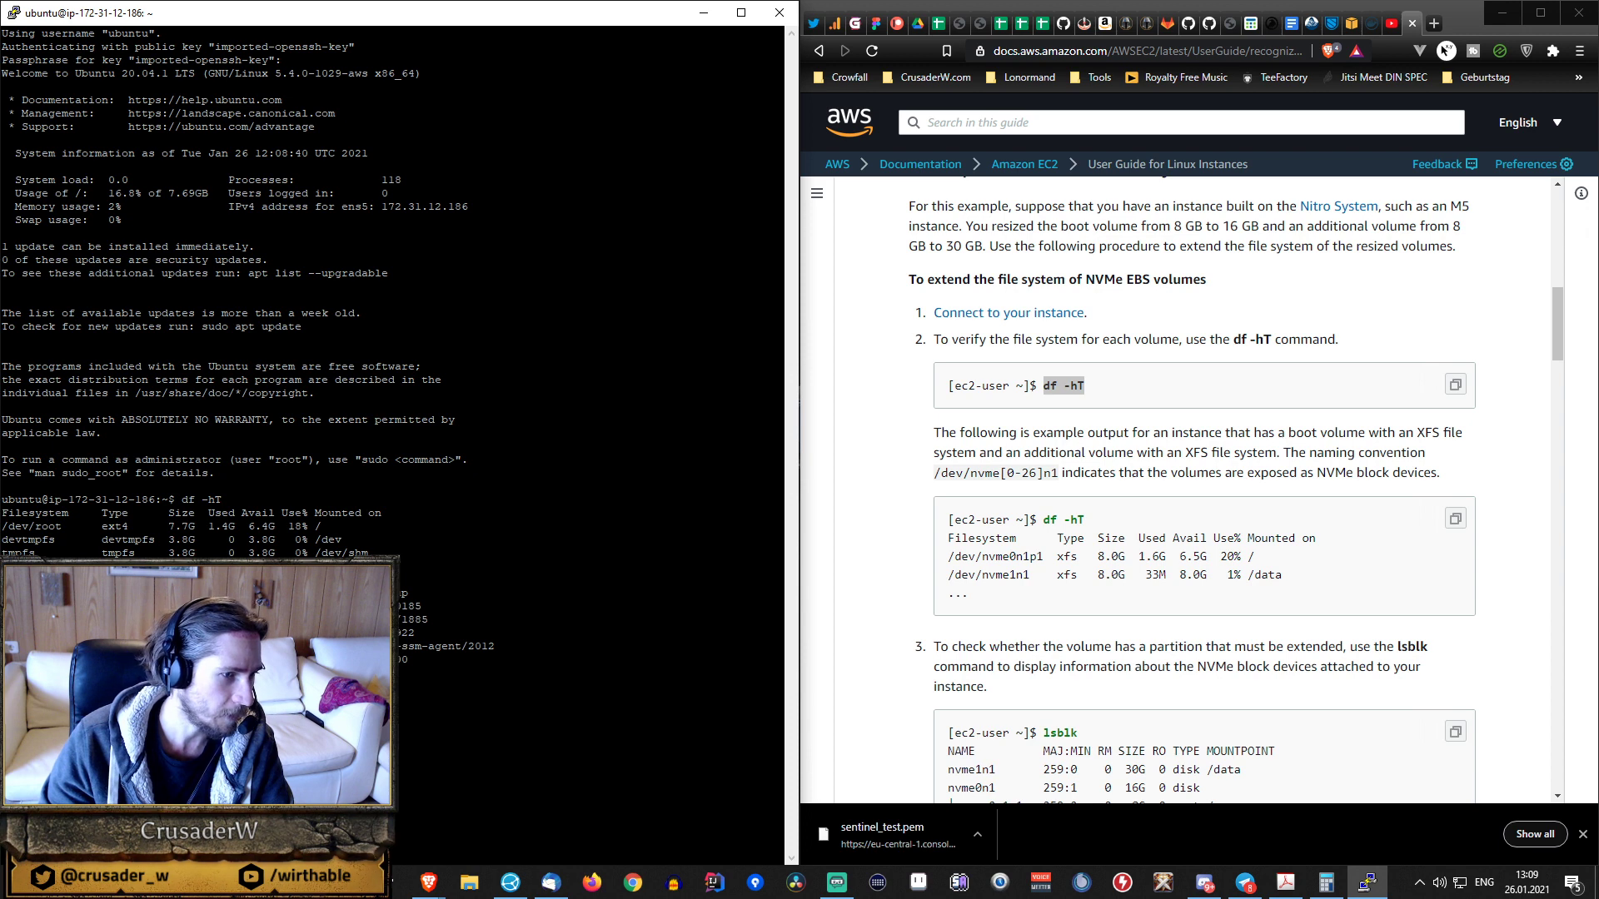
drag(15, 526, 122, 526)
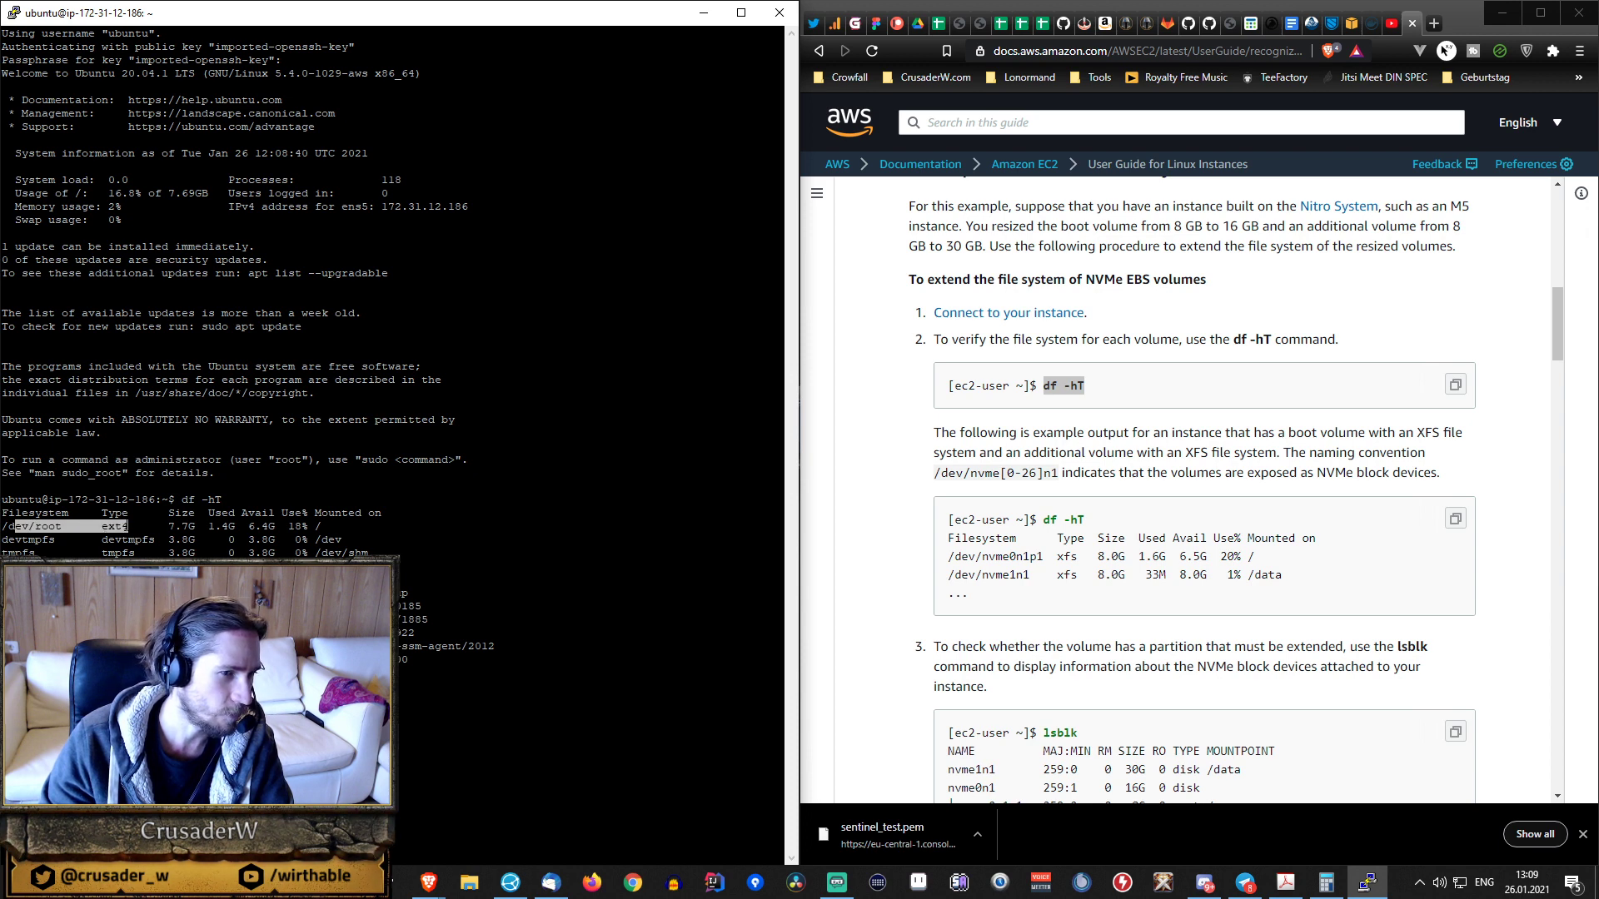
click(128, 527)
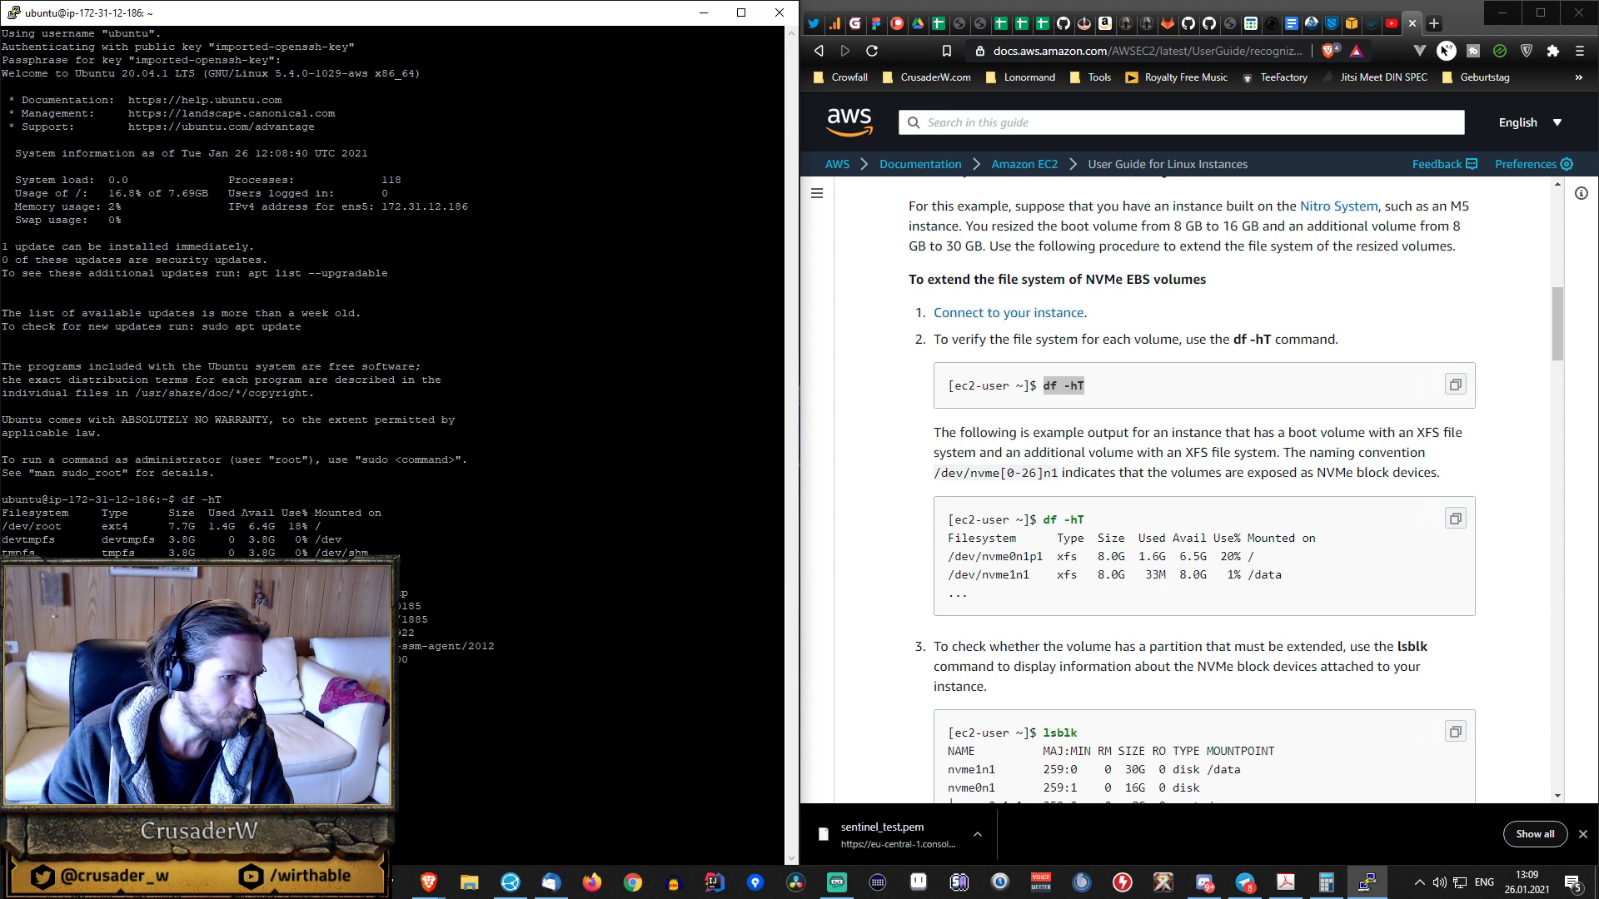
drag(241, 526, 274, 526)
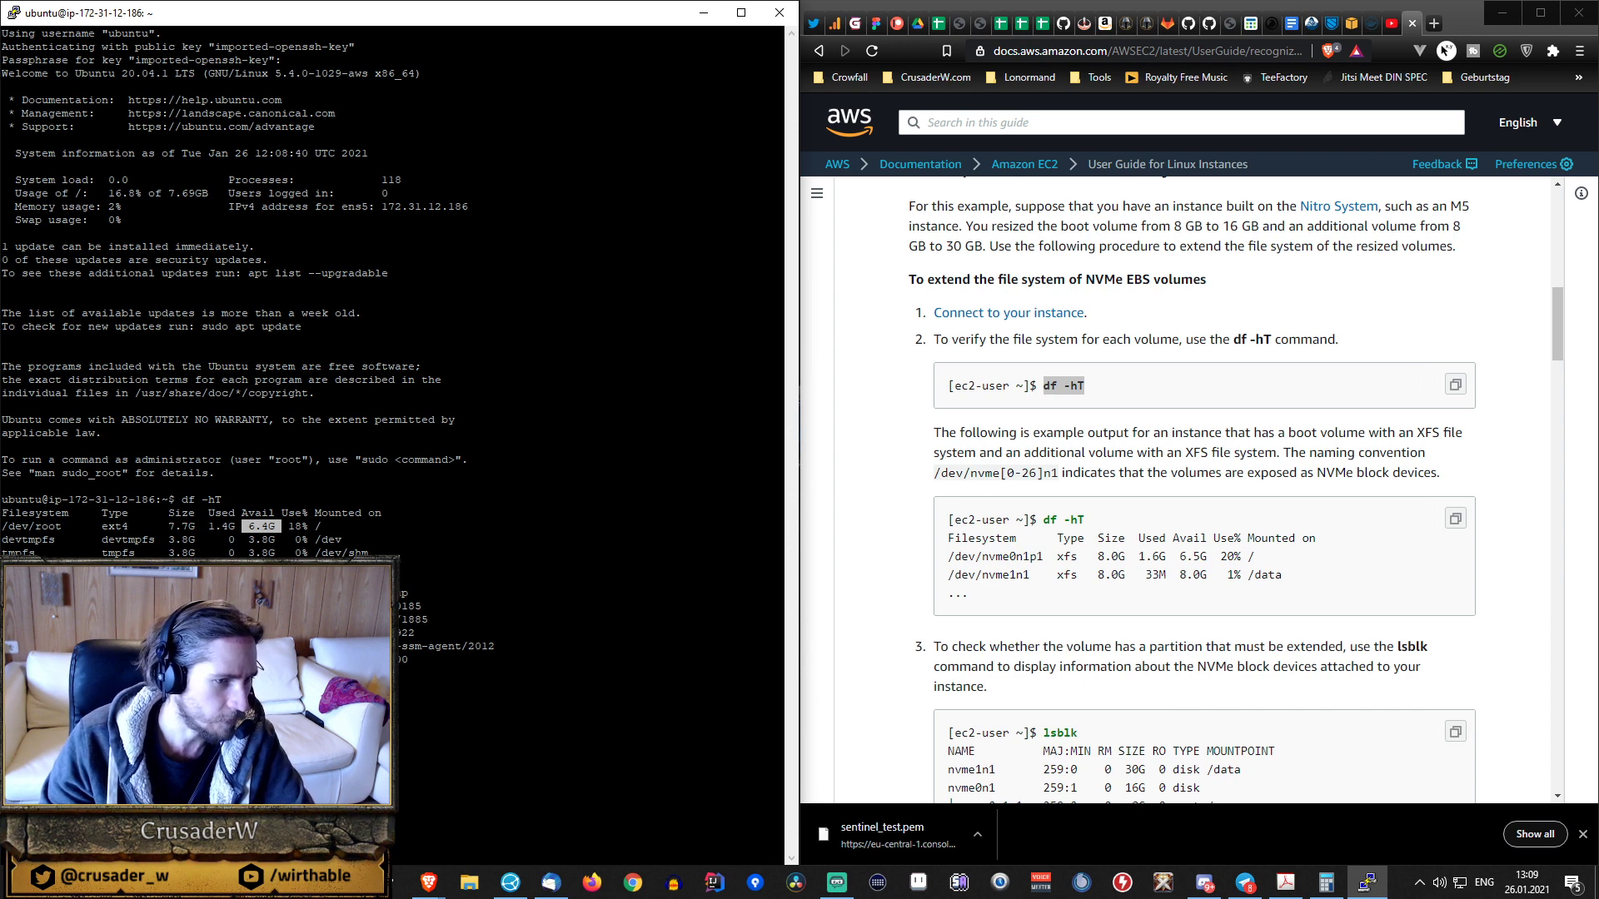
- Copy lsblk from the guide and run it in the terminal to list the attached block devices
scroll(1082, 533, down, 2)
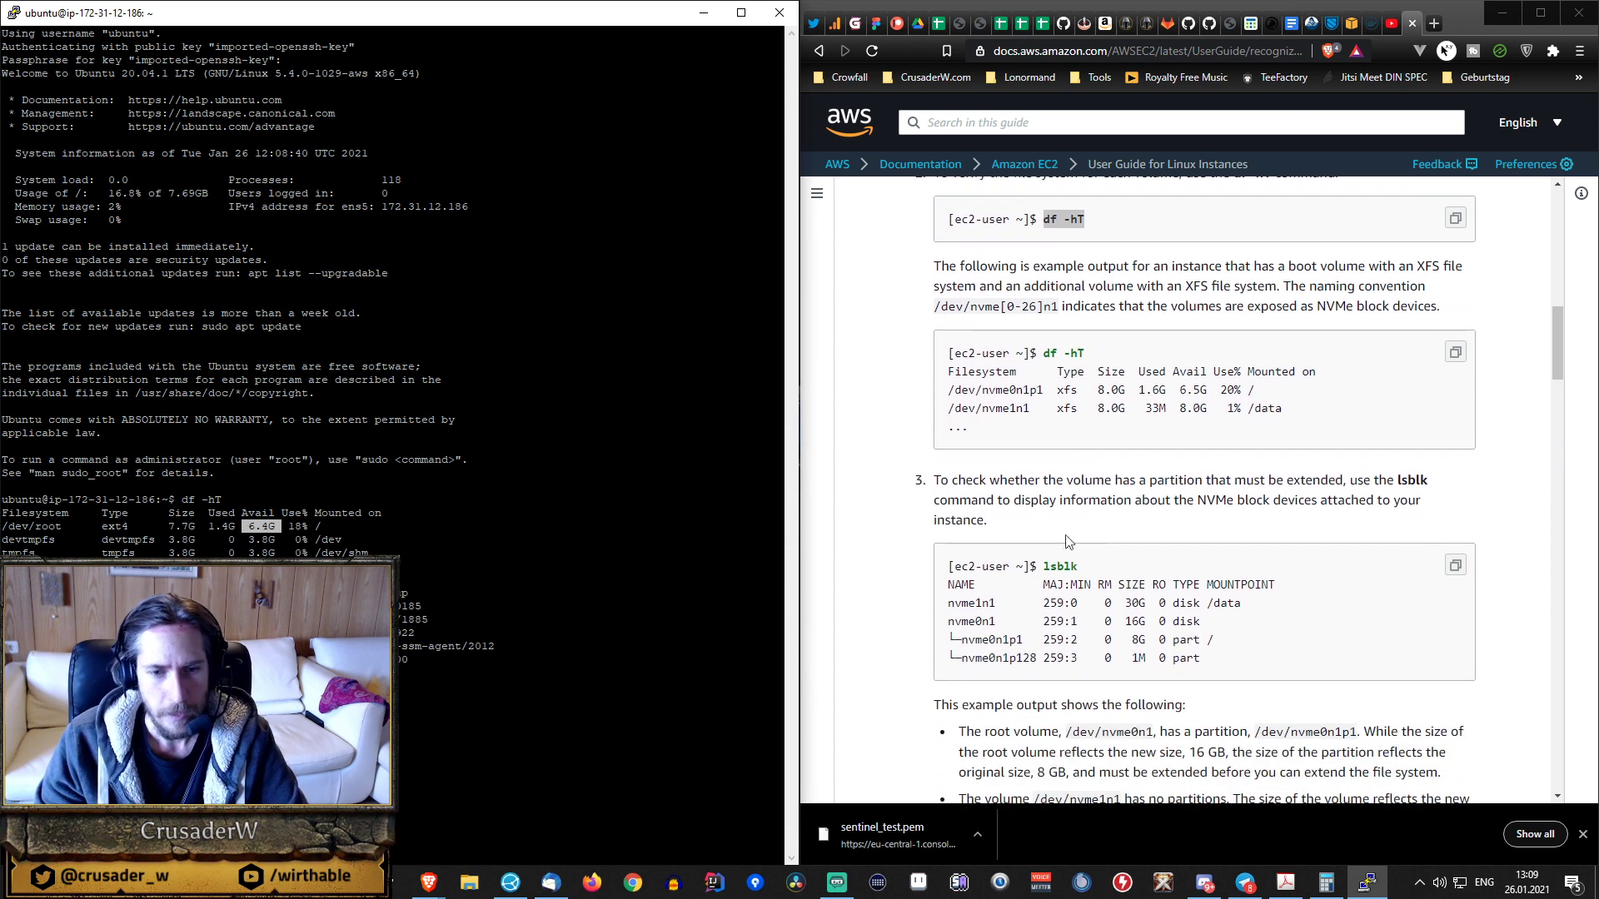
drag(1042, 566, 1098, 569)
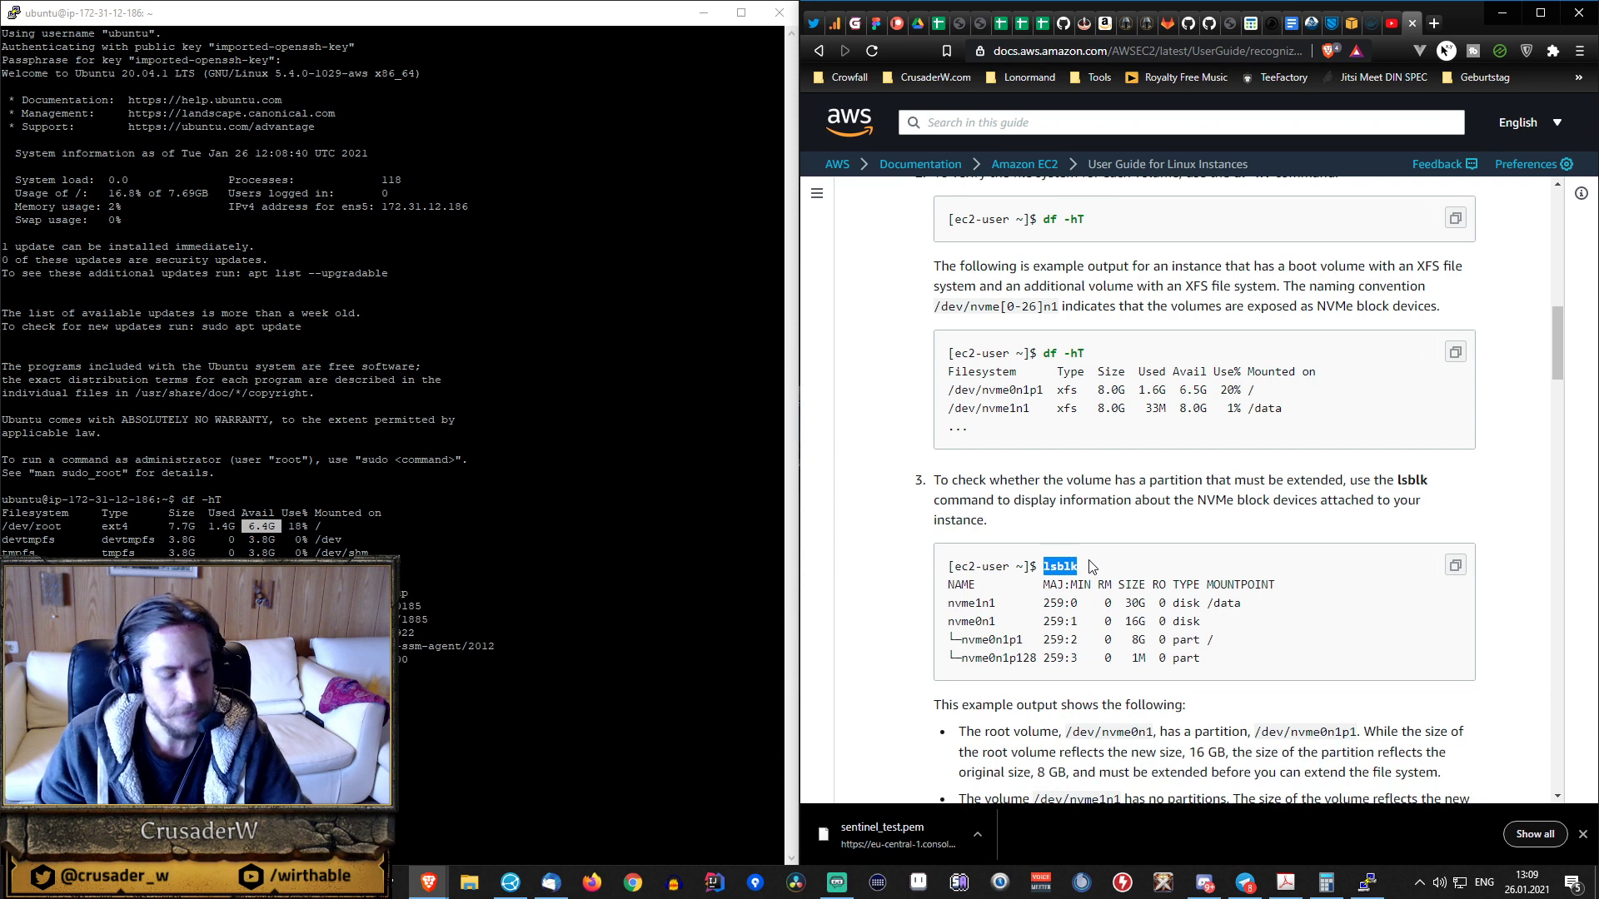
key(ctrl+c)
key(alt+Tab)
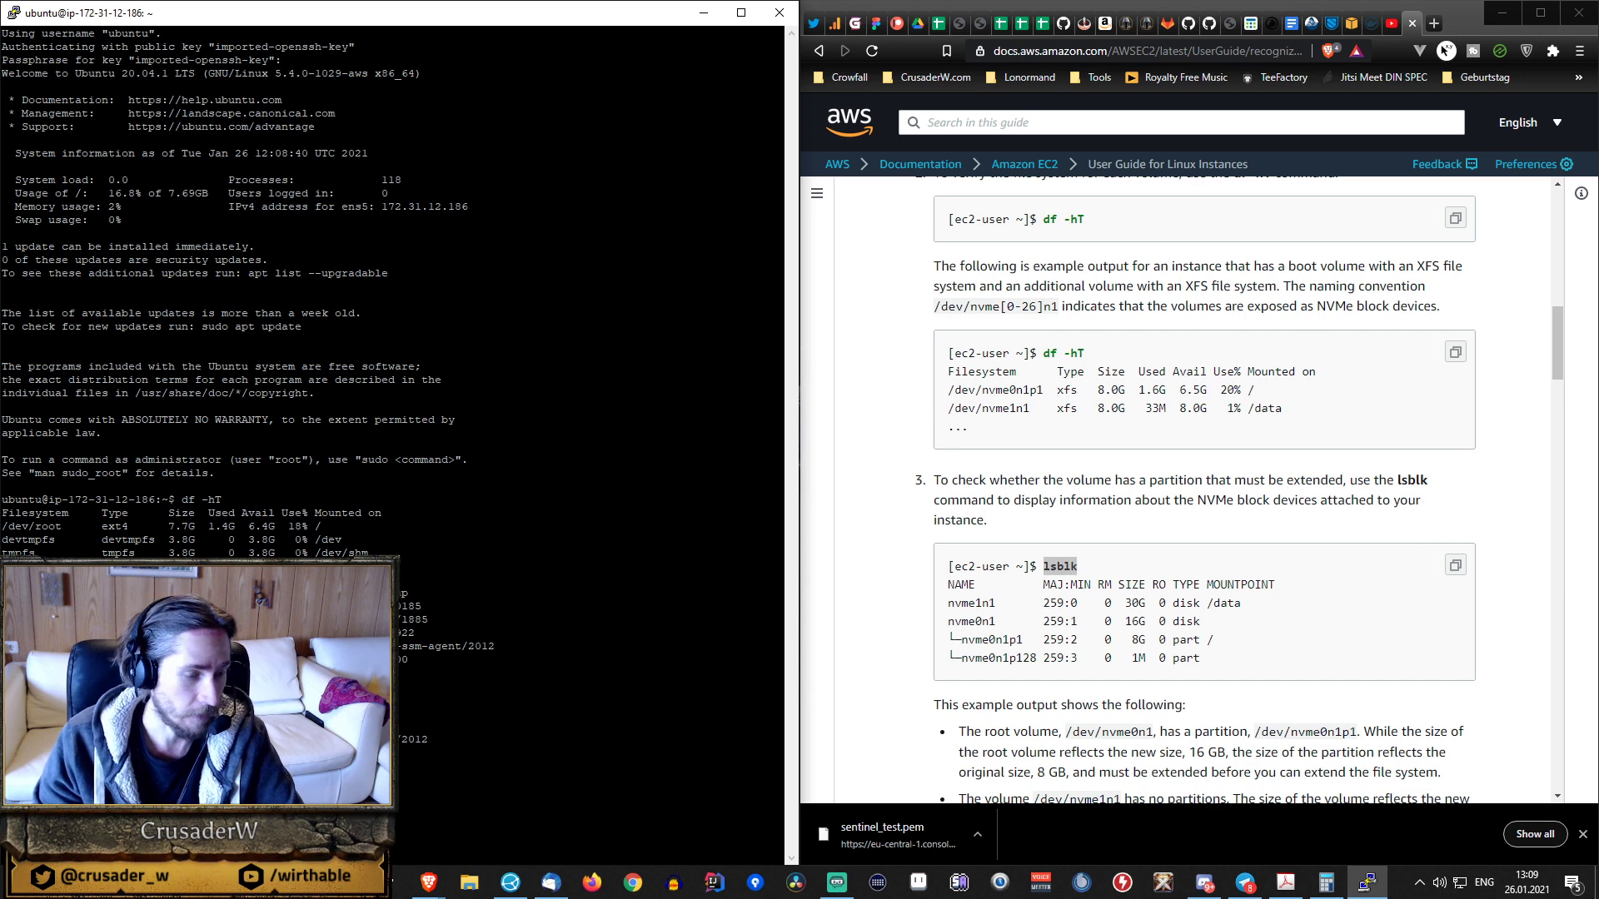
- Return to the EC2 instances page, widen the browser window, and show the storage details of the m5n.large instance
click(1322, 23)
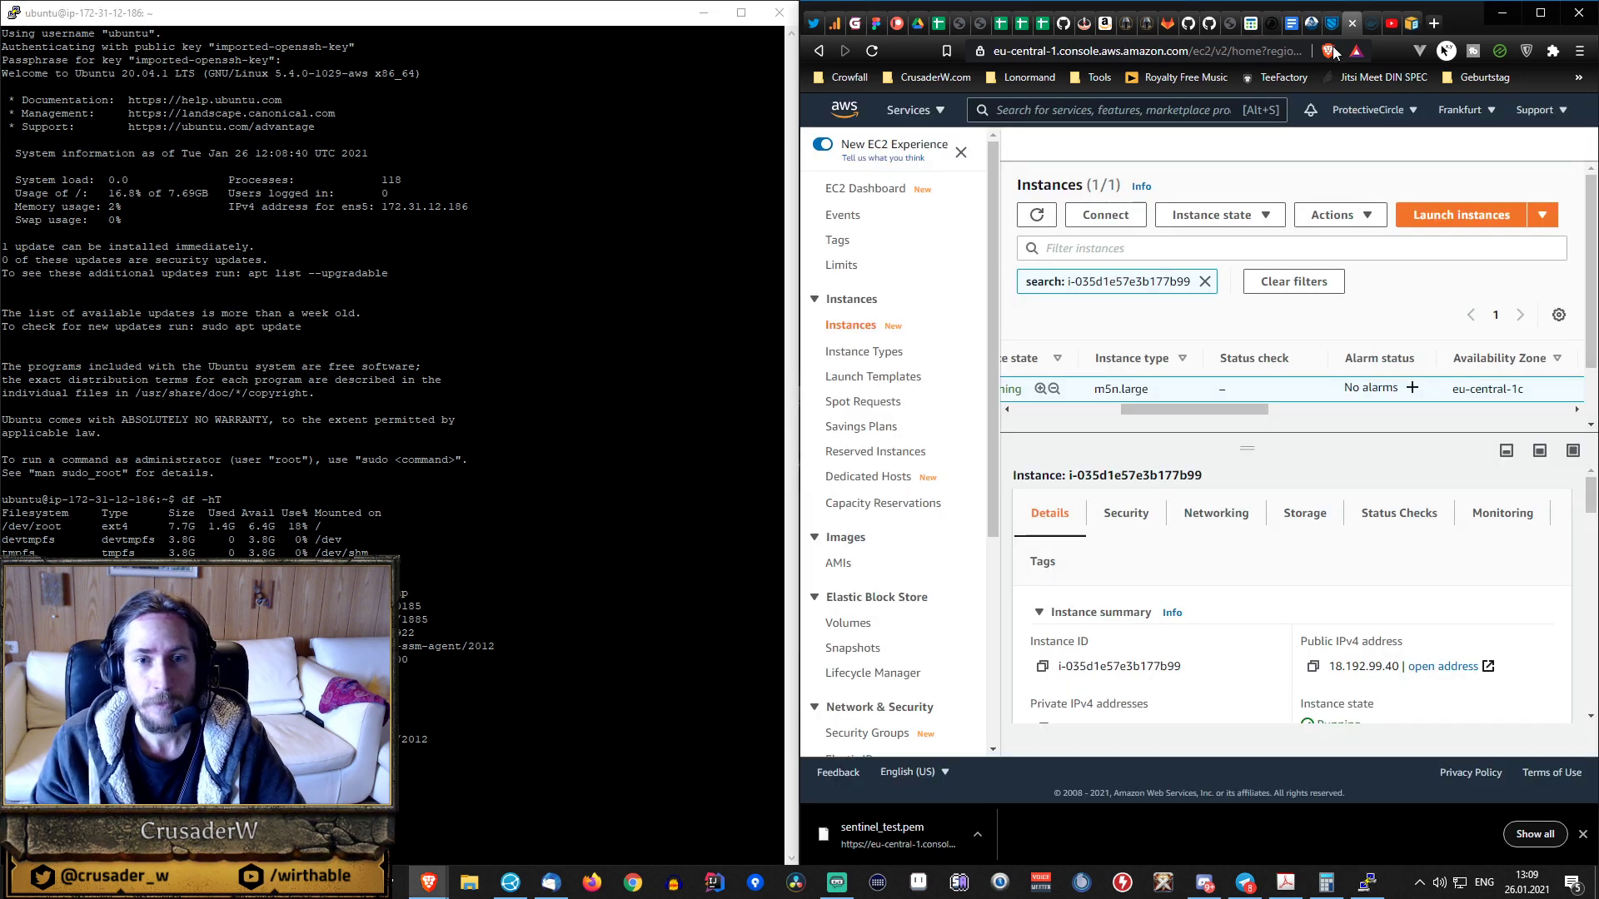
drag(804, 83, 490, 104)
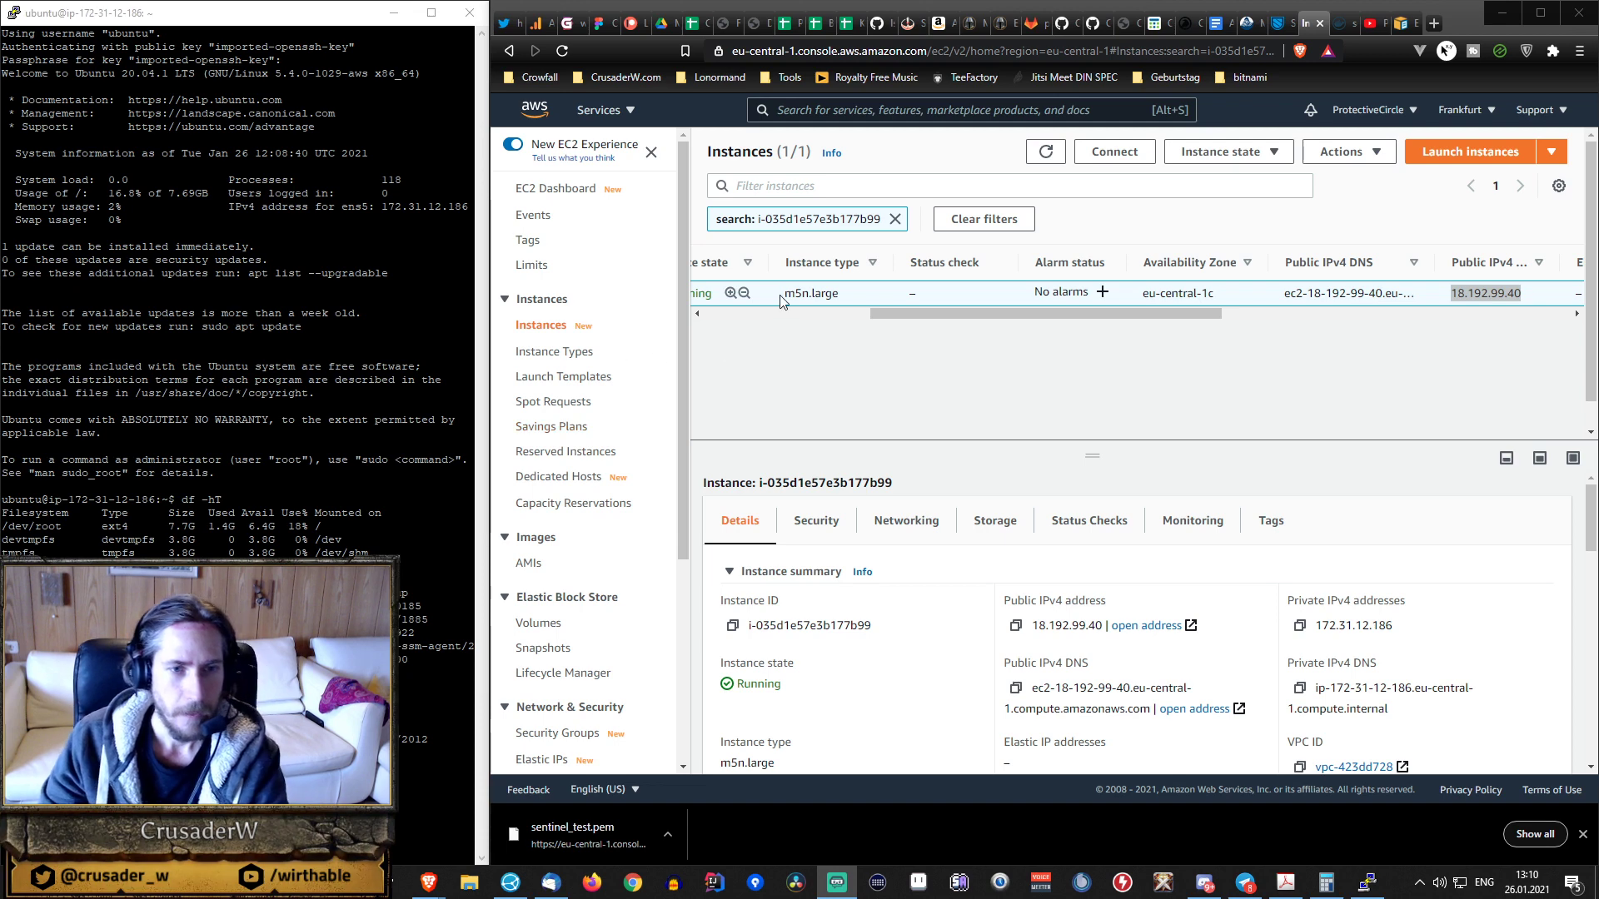
mouse_move(1043, 312)
mouse_down()
mouse_move(903, 314)
mouse_move(1058, 318)
mouse_up()
click(993, 516)
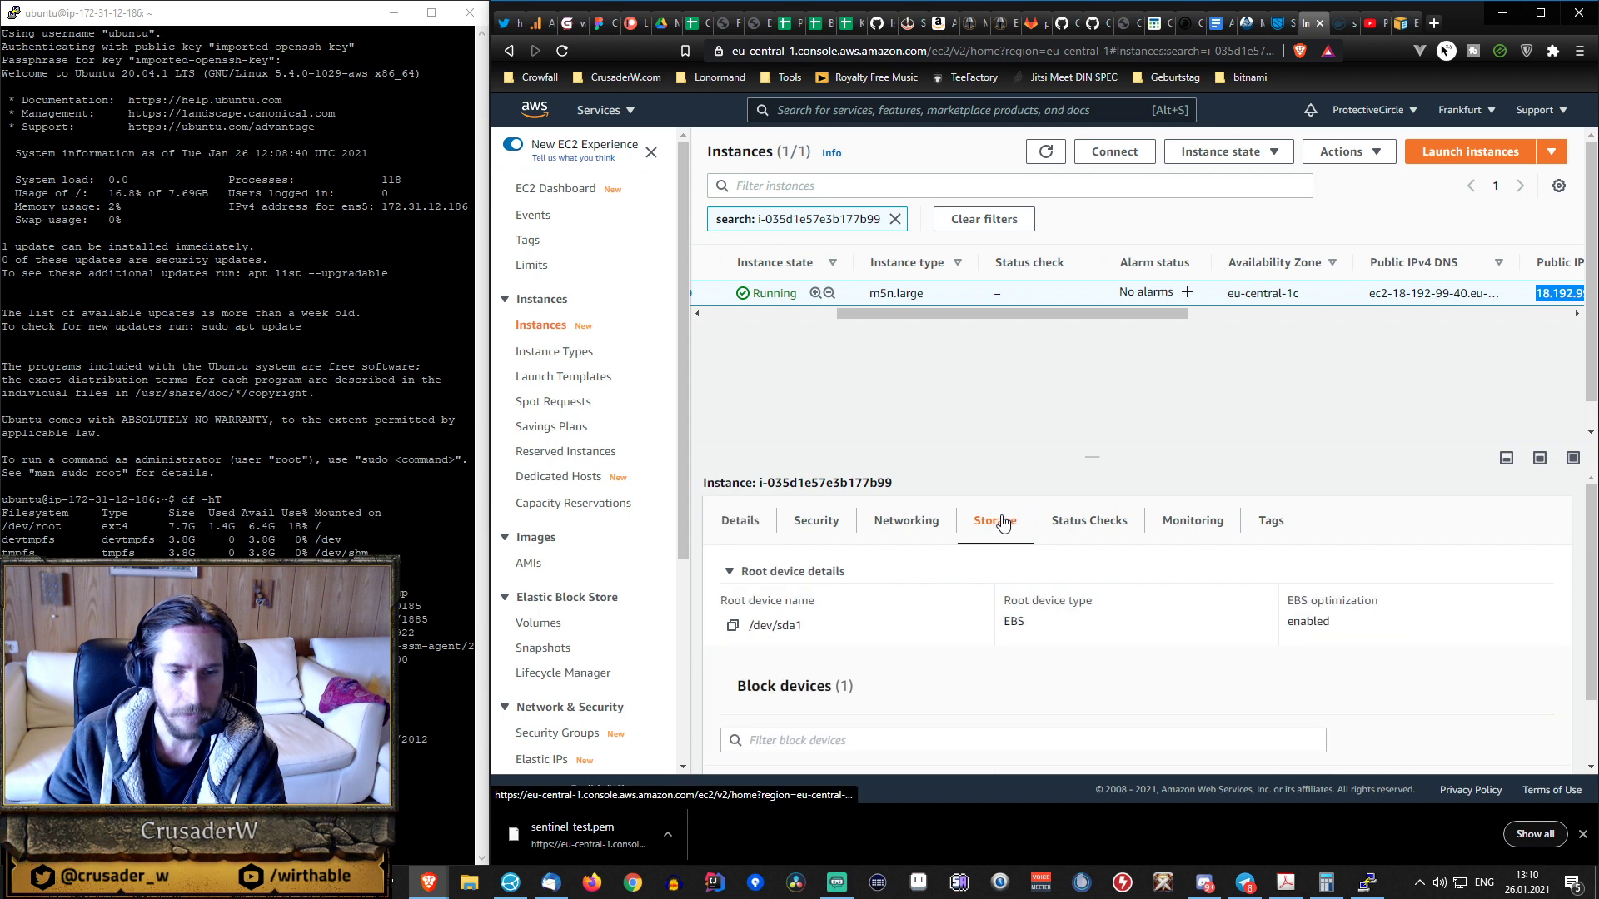
- Stop the m5n.large instance and close the disconnected PuTTY terminal
right_click(1113, 295)
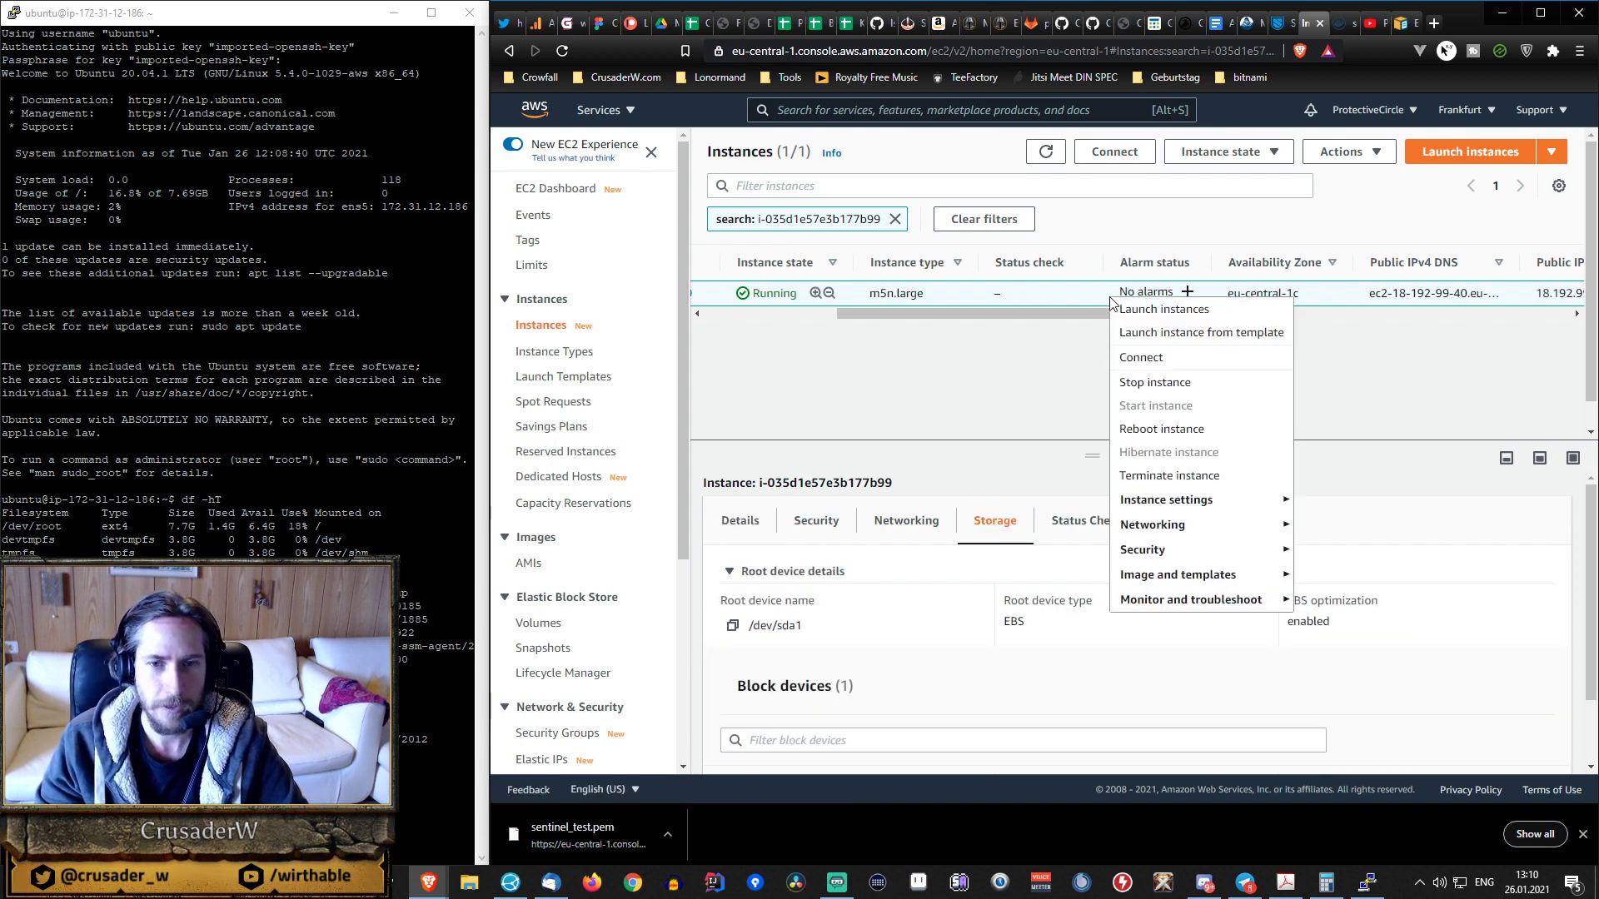
click(1180, 384)
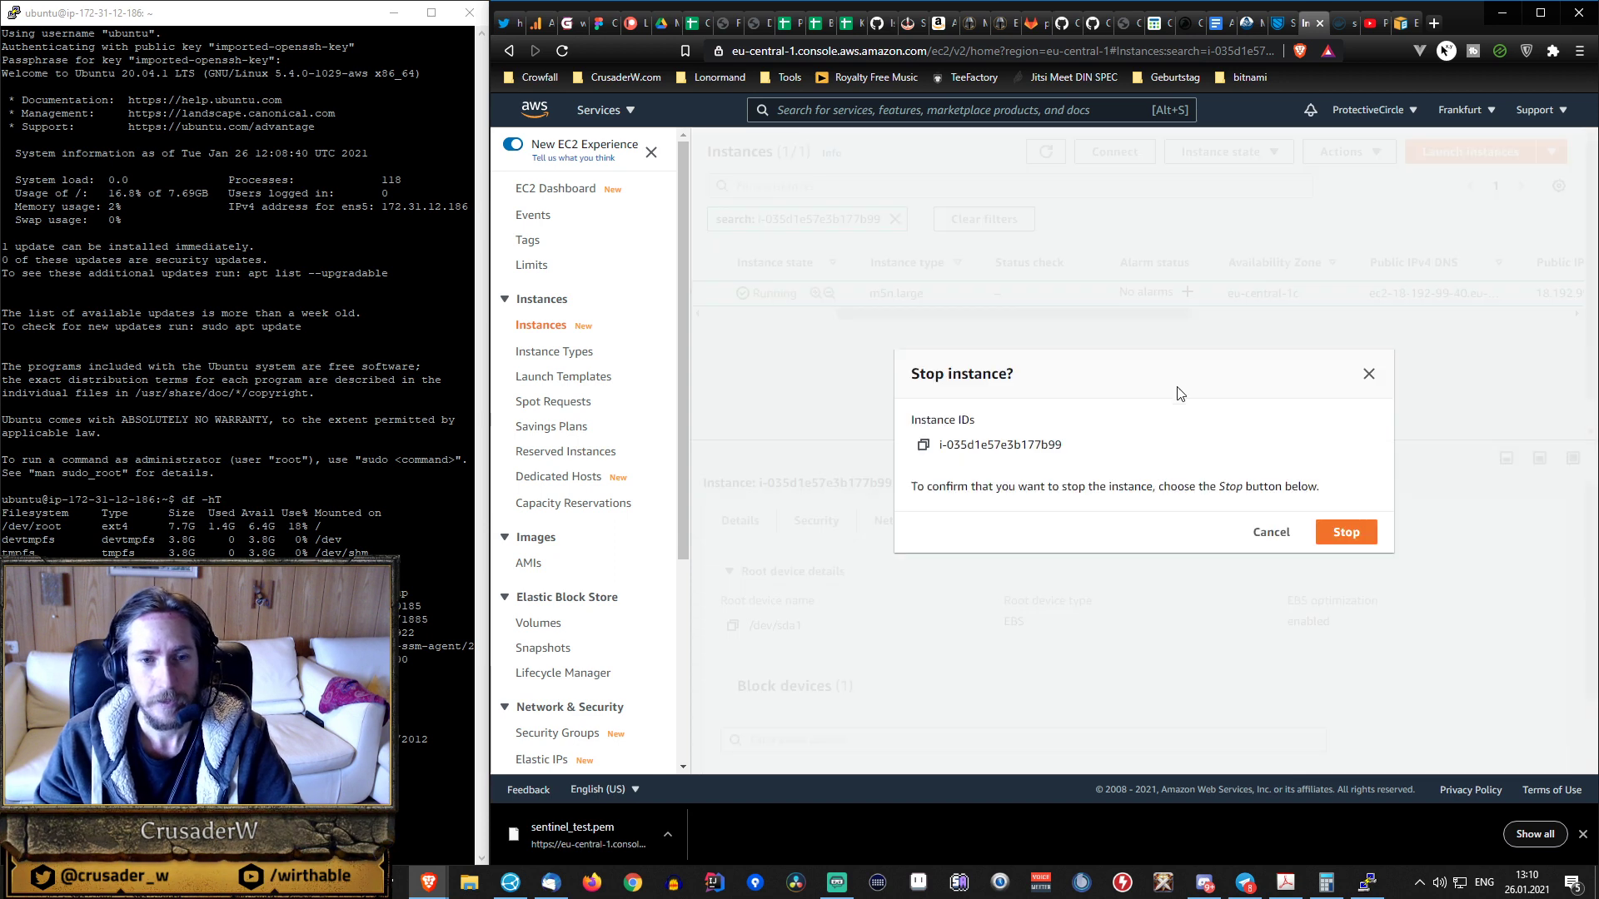
click(1353, 534)
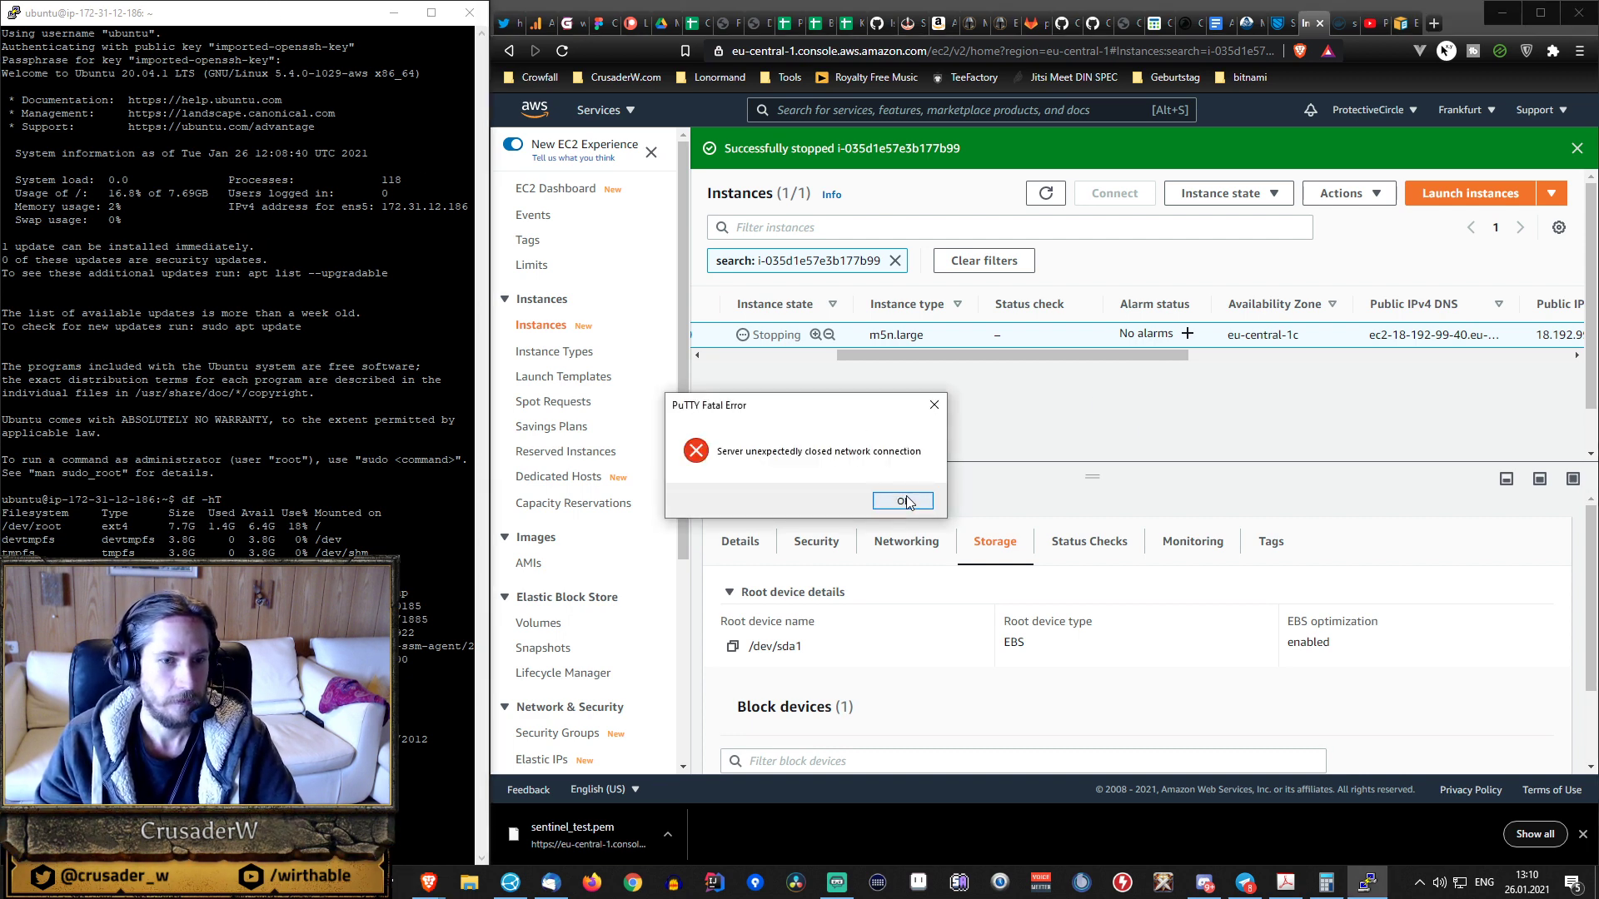
click(911, 498)
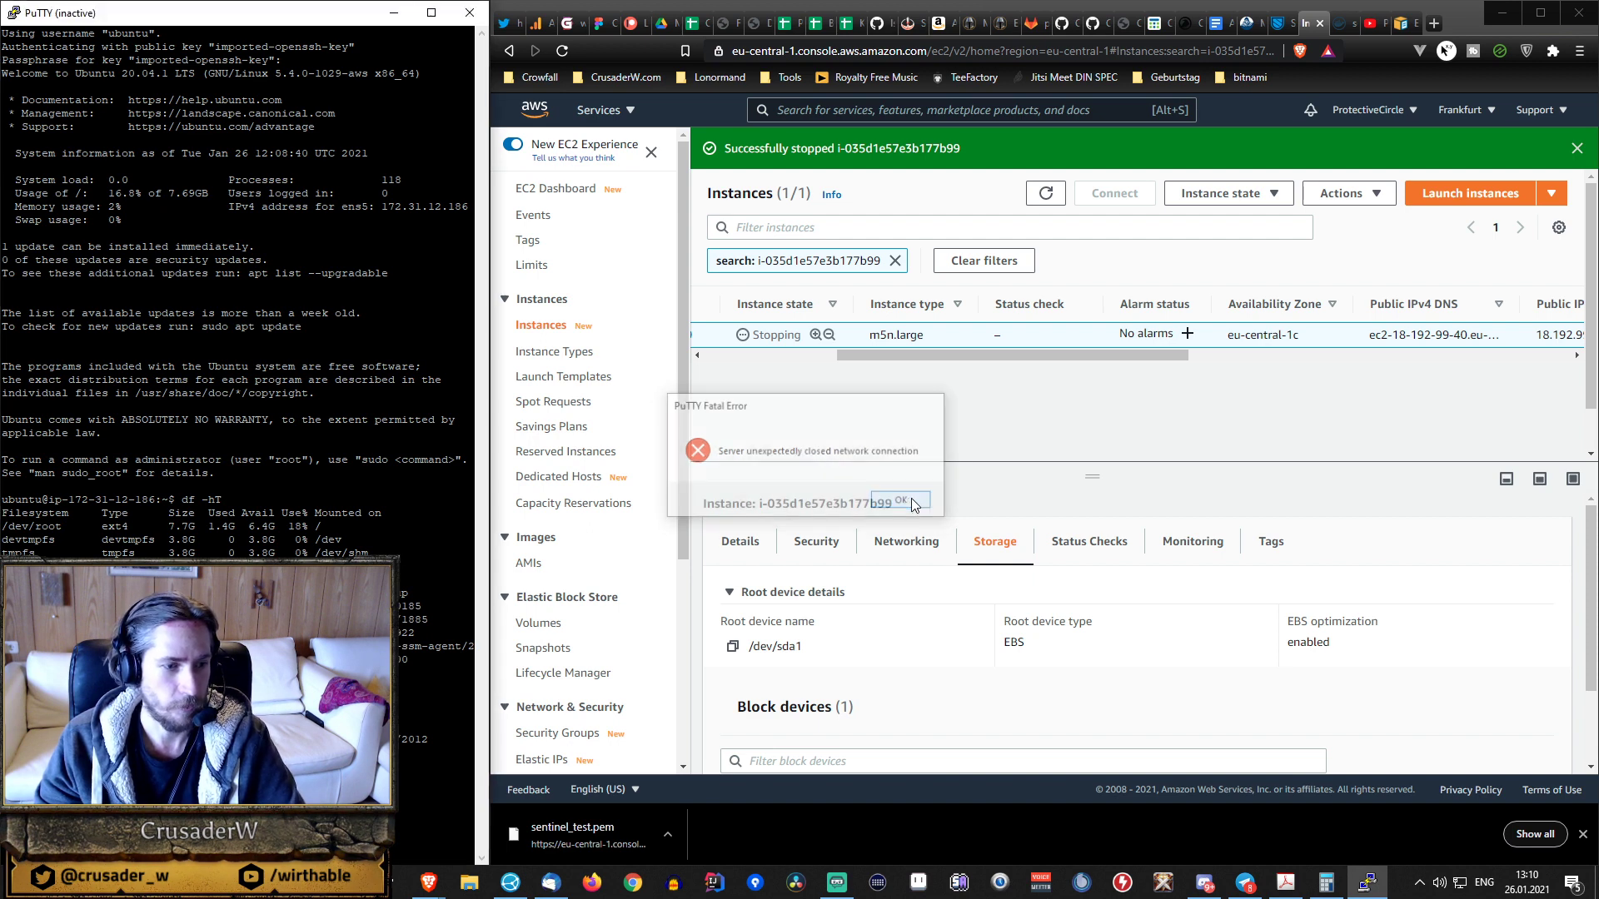
click(470, 12)
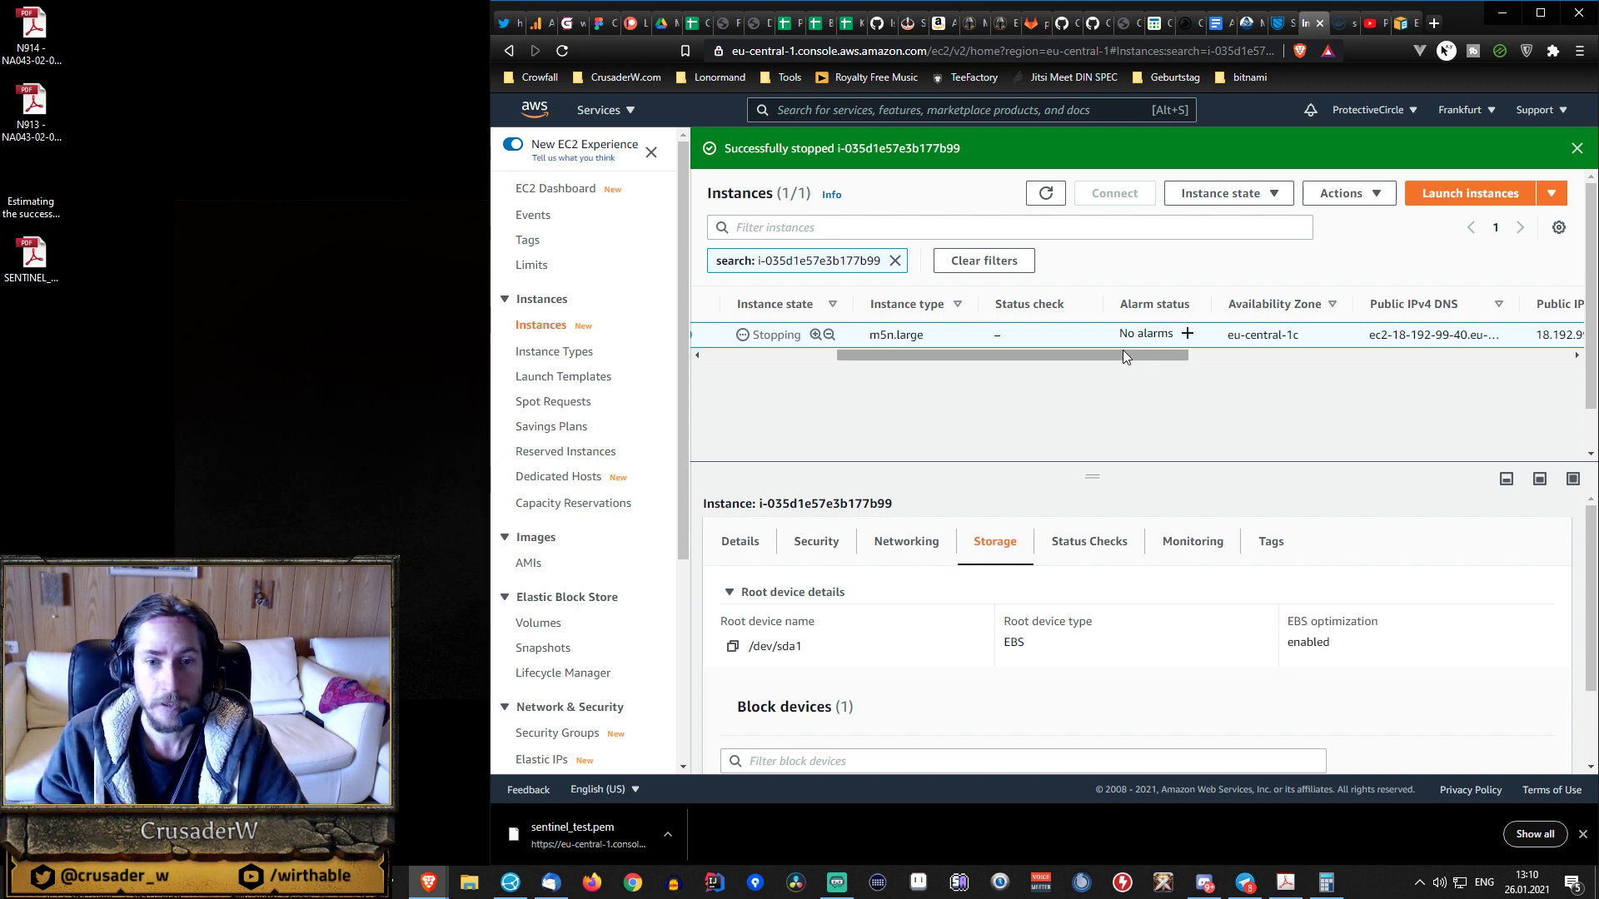
- Open the stopped instance's /dev/sda1 root volume and modify its size to 20 GiB
scroll(1105, 541, down, 3)
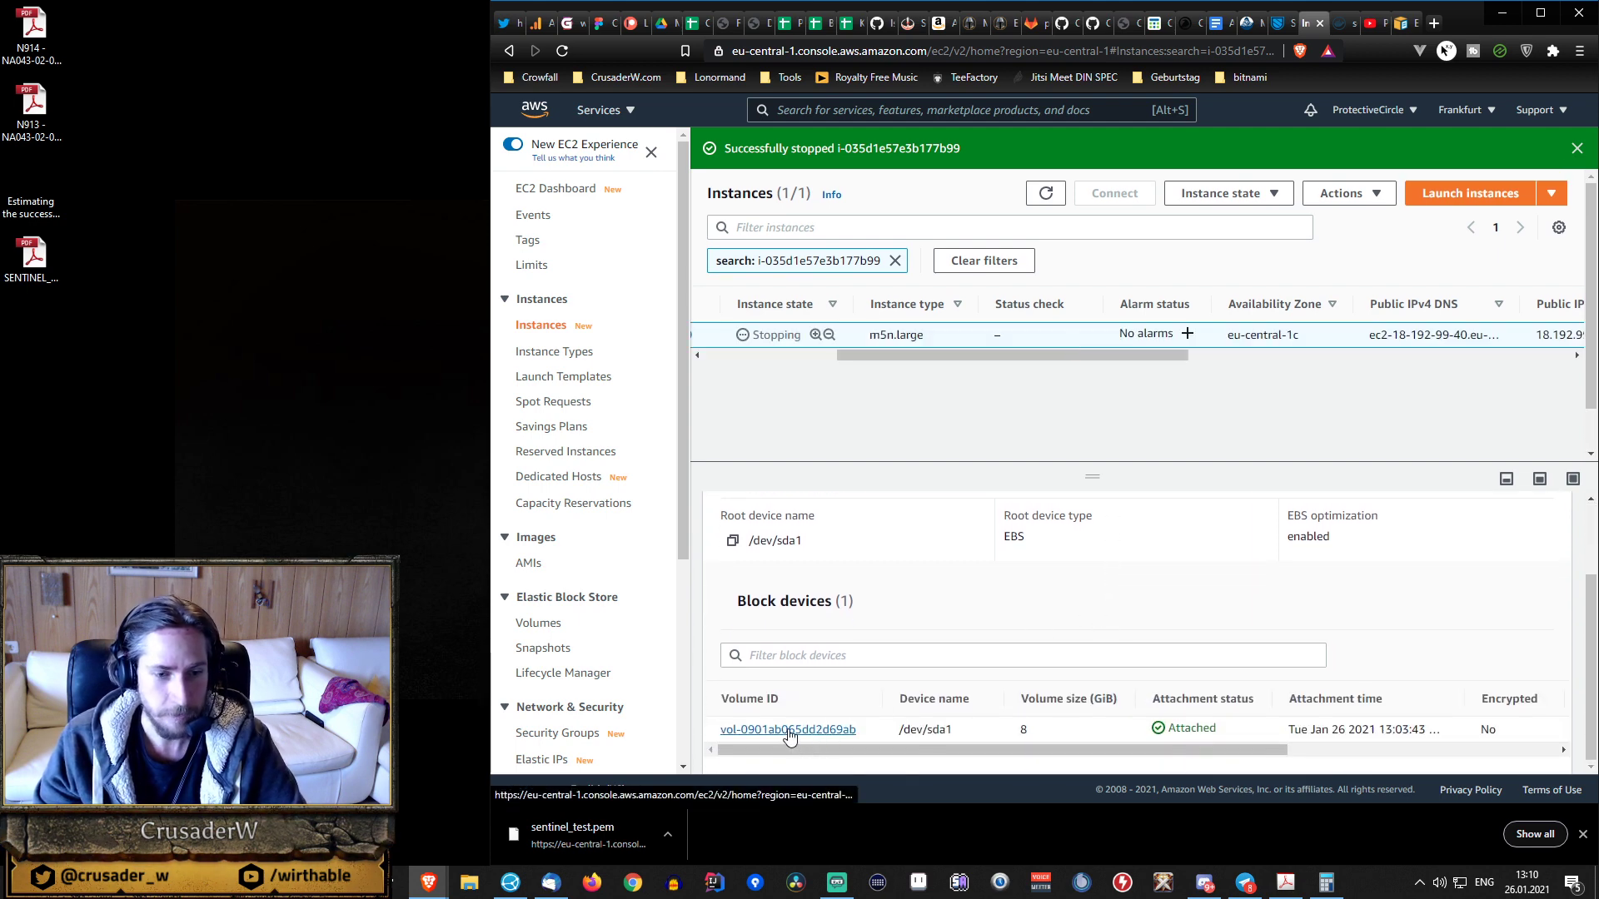
click(789, 730)
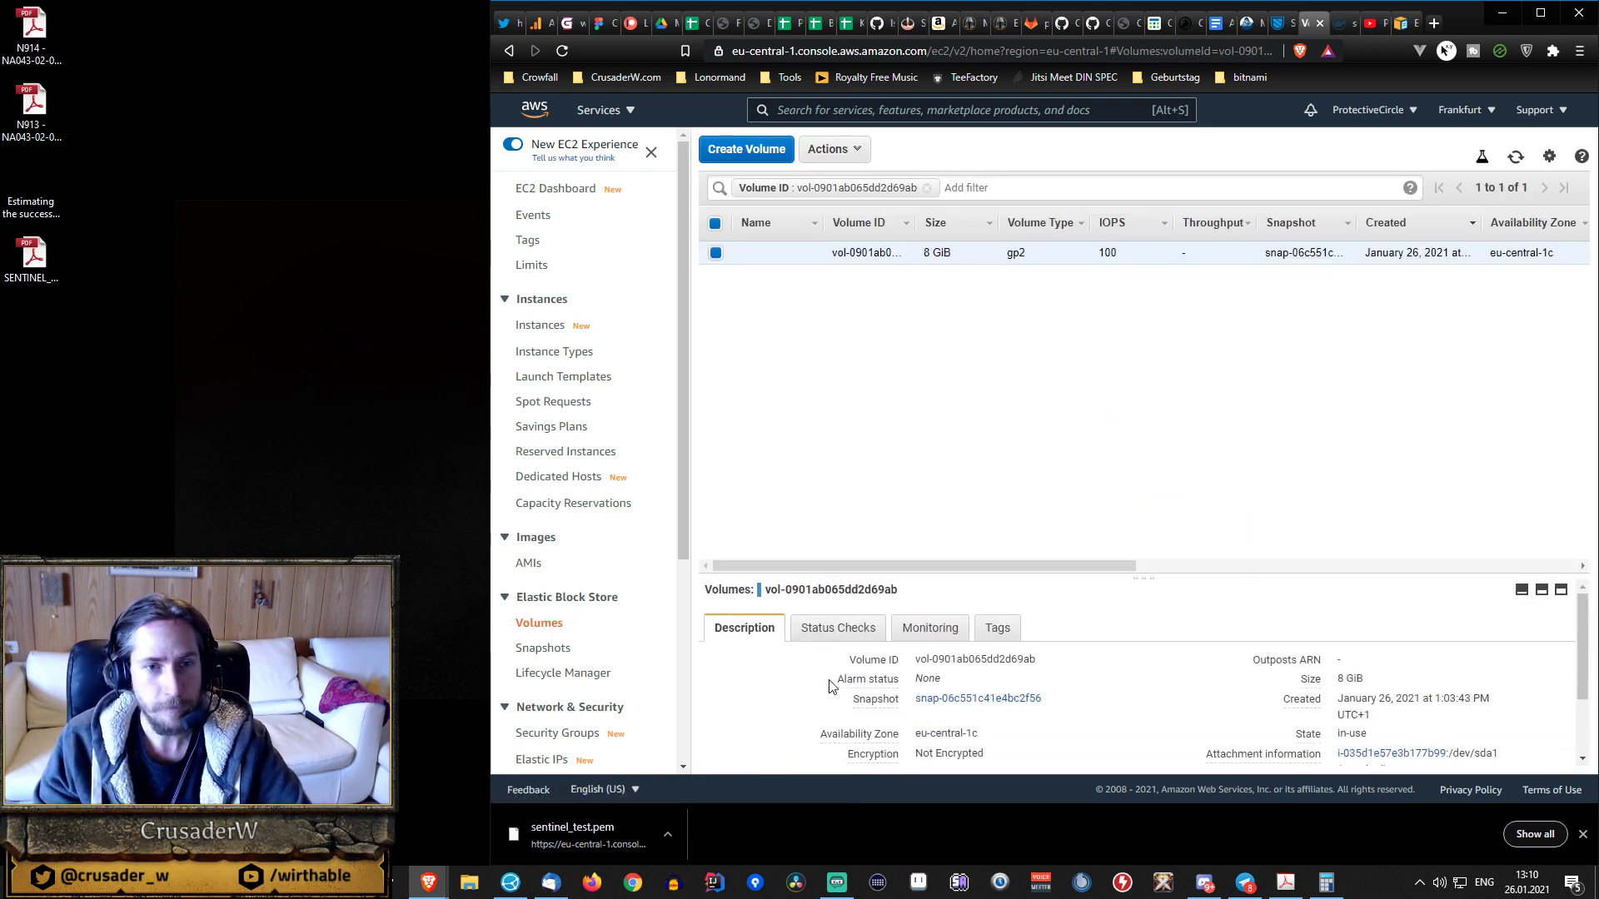
right_click(987, 258)
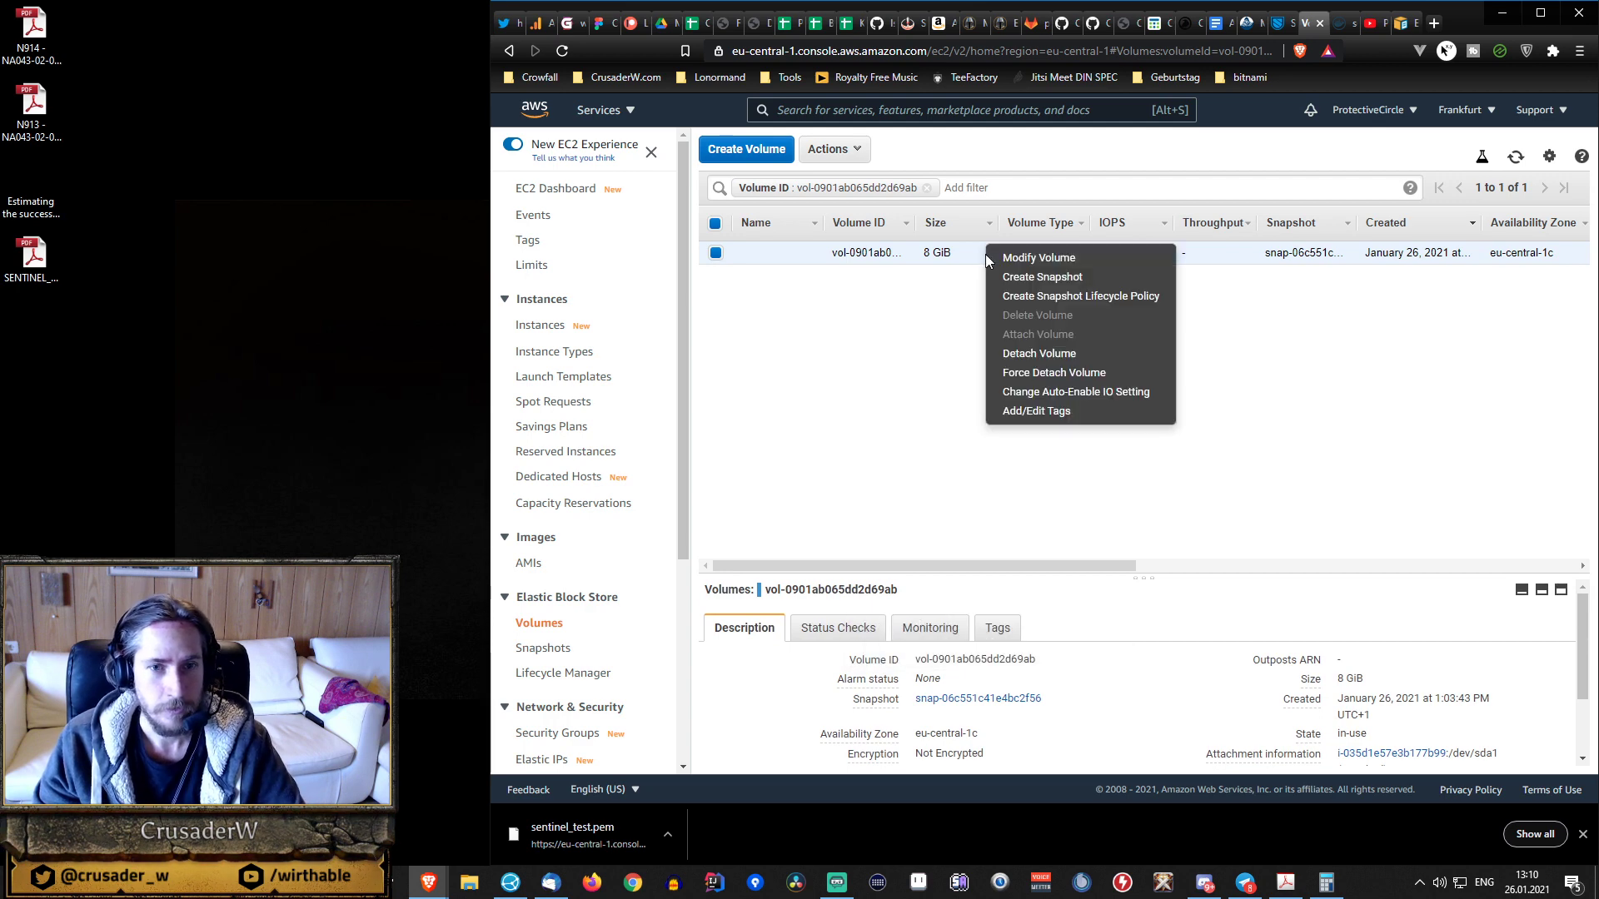
click(1039, 258)
double_click(1019, 558)
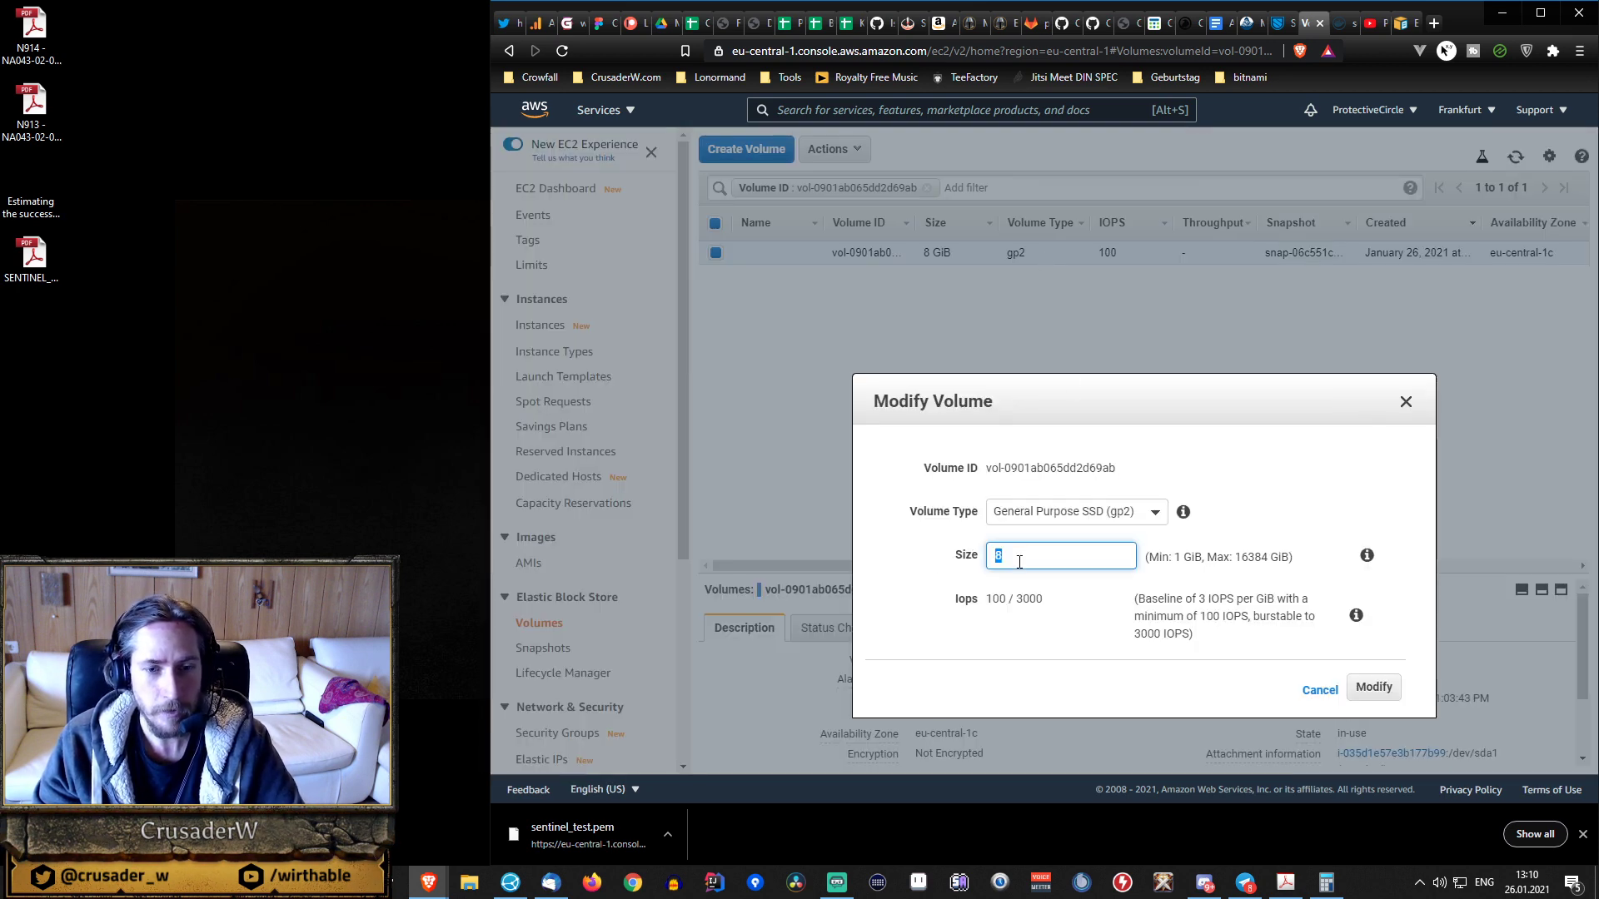
text(20)
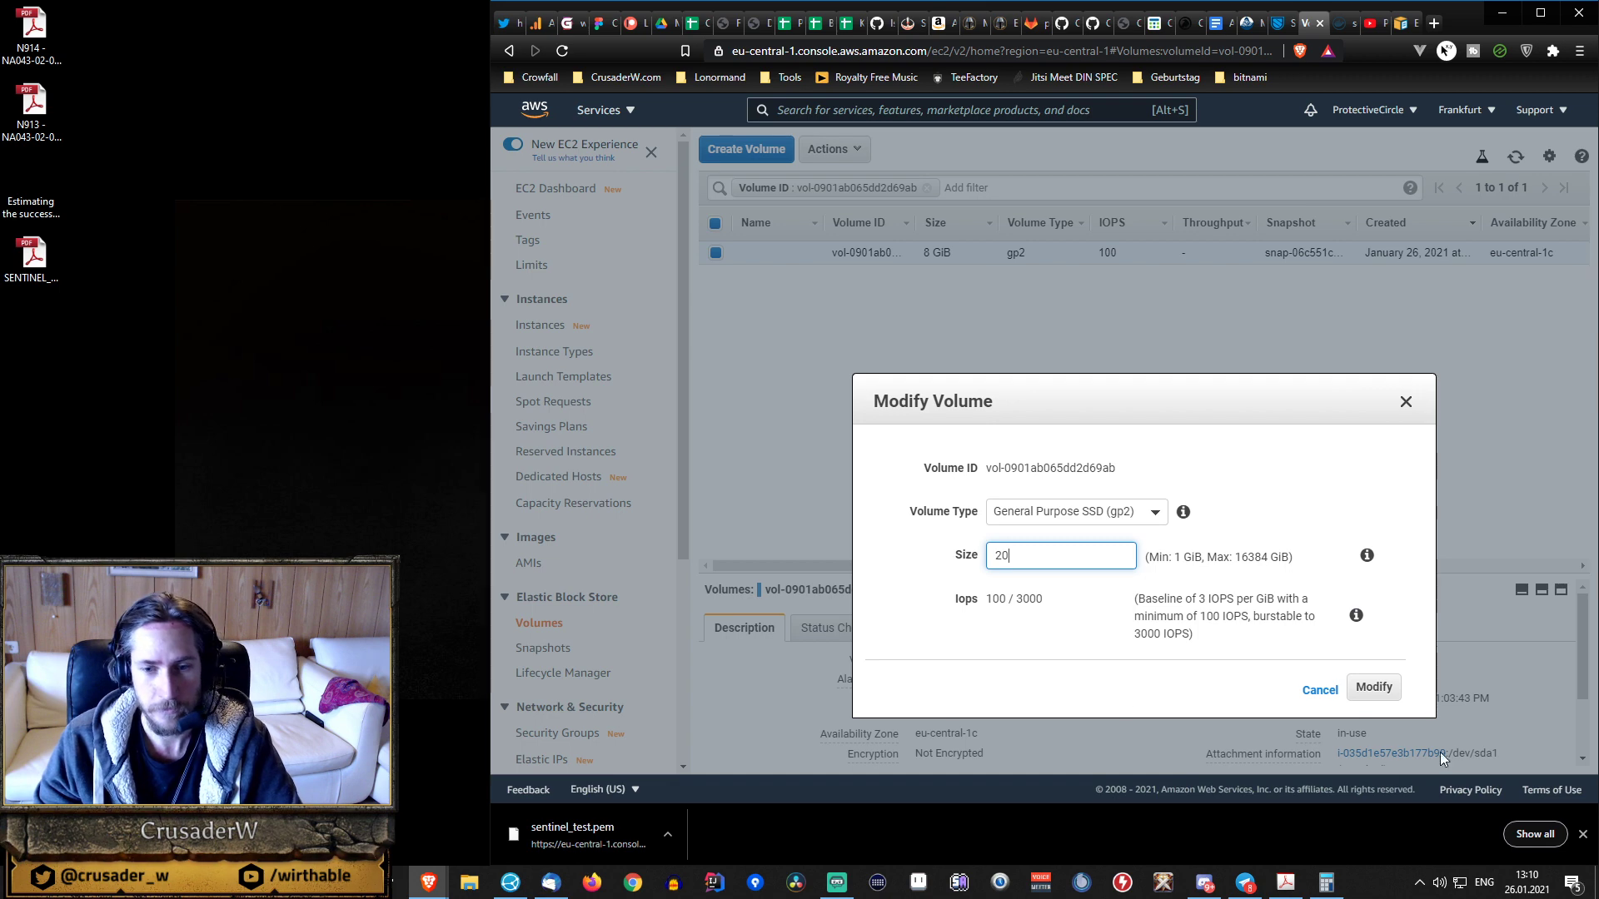
click(1373, 684)
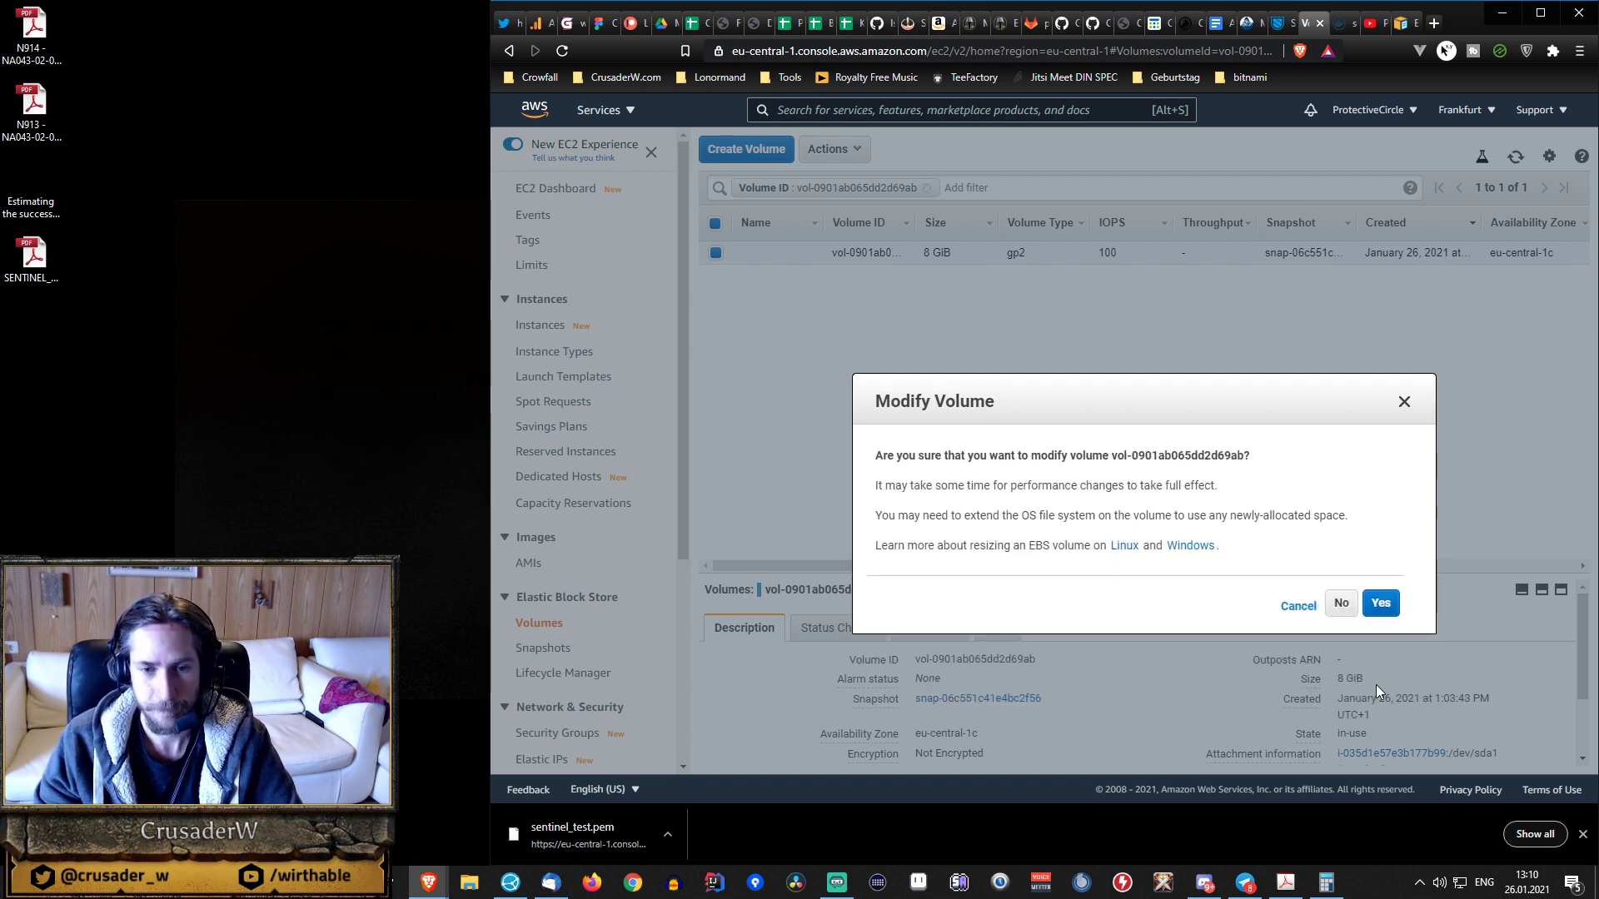
click(1389, 606)
click(1364, 530)
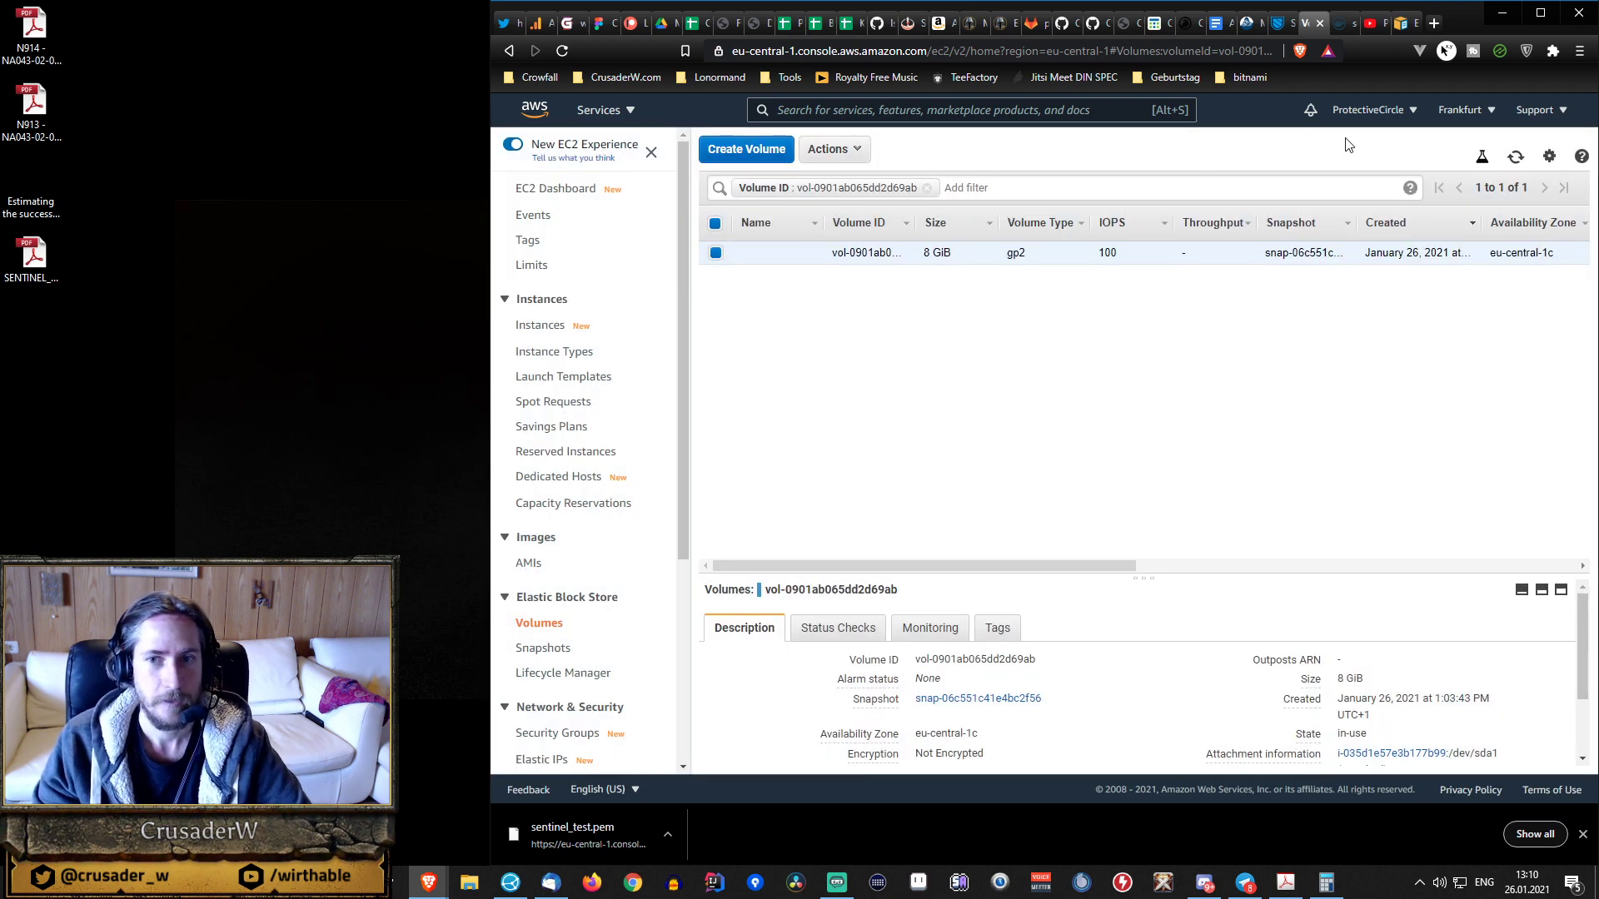
- Refresh the volume list and check the root volume's size and modification state
click(1512, 163)
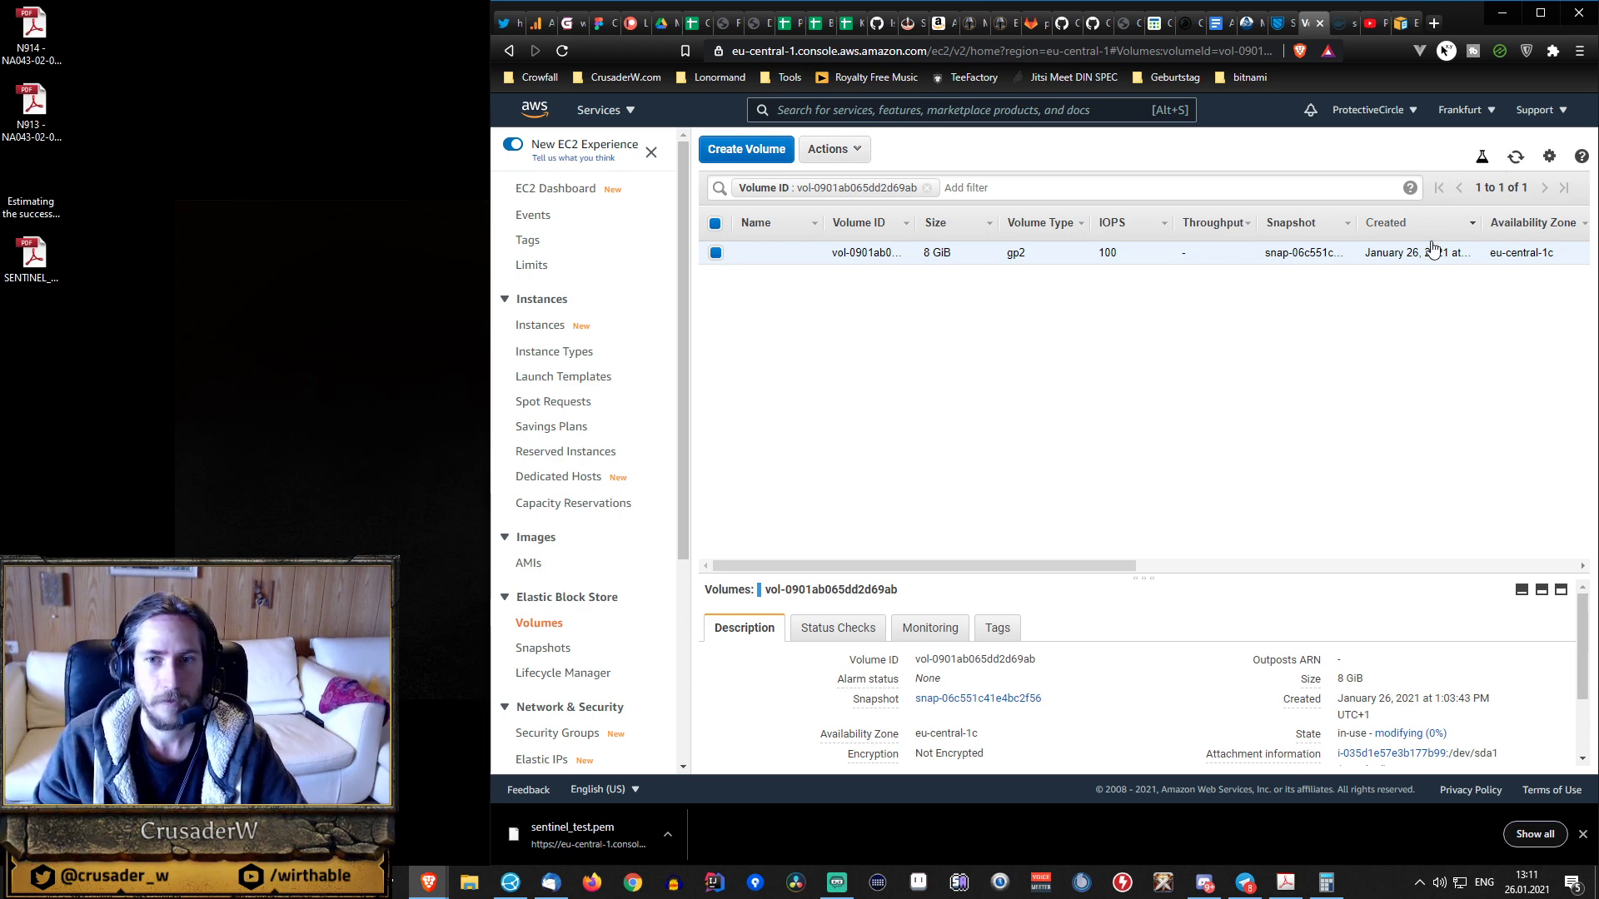
drag(1022, 565, 1302, 550)
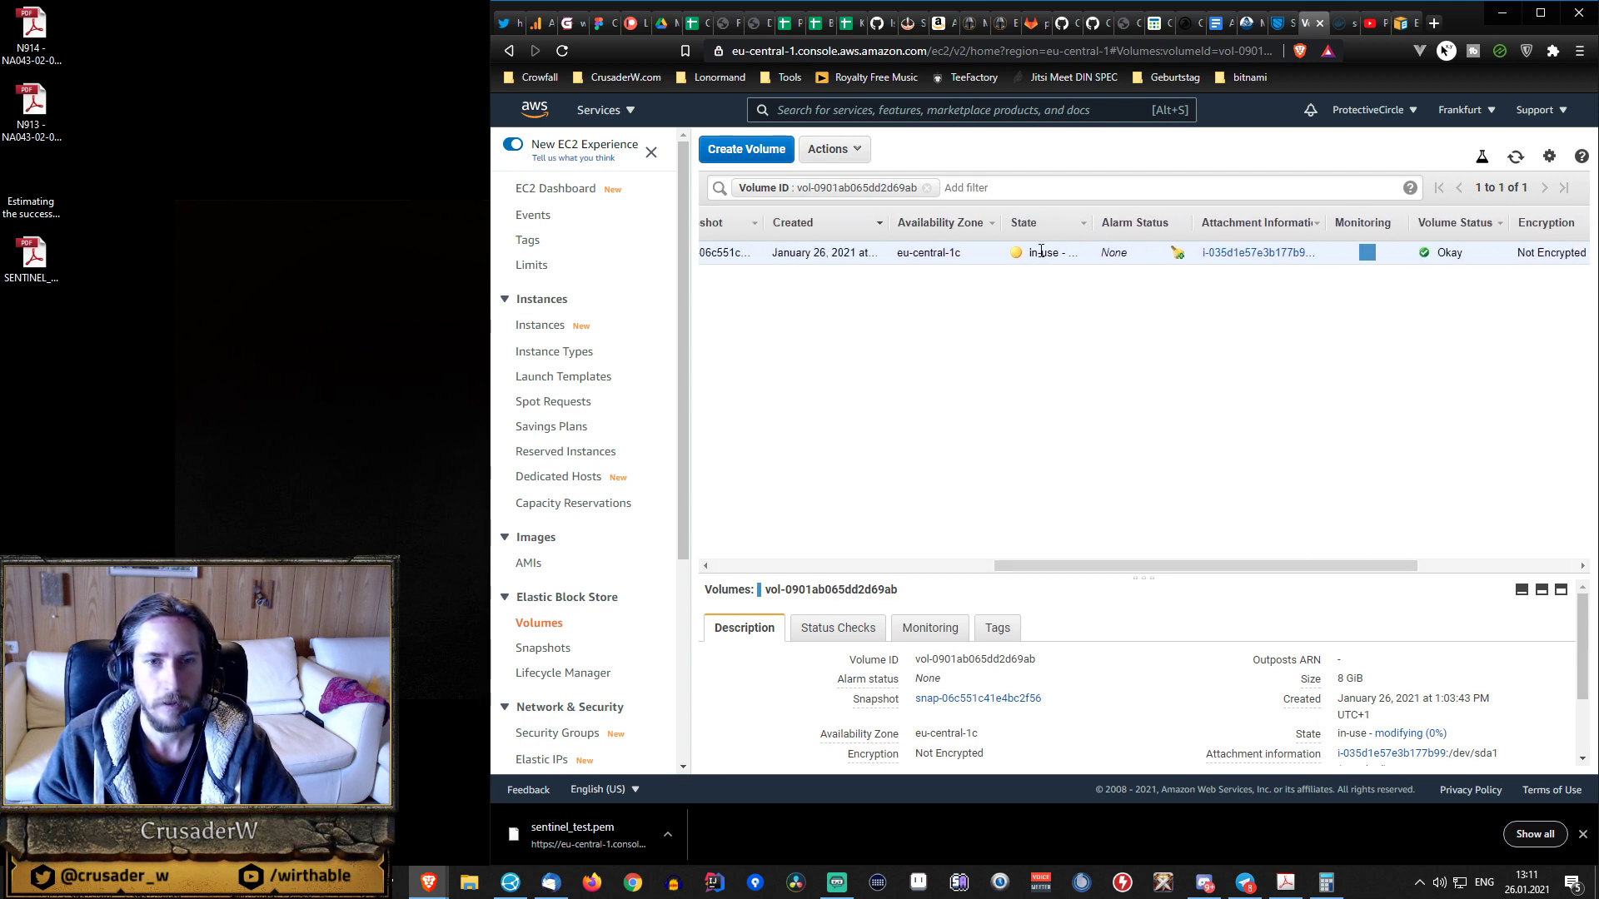
drag(1189, 563, 1106, 564)
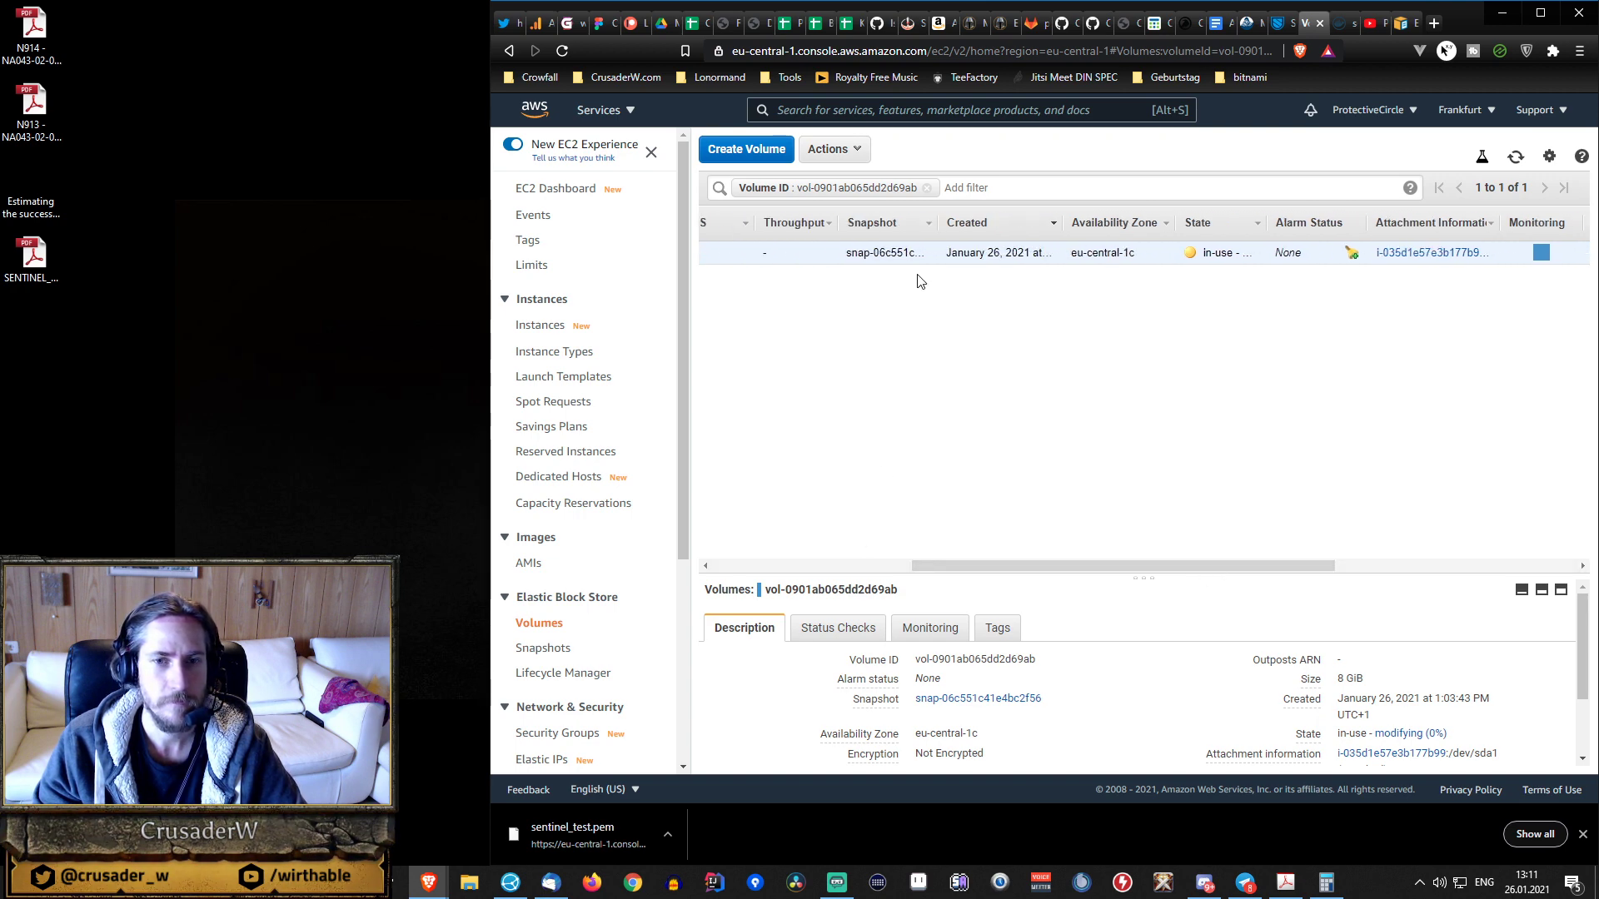
drag(1016, 556, 880, 564)
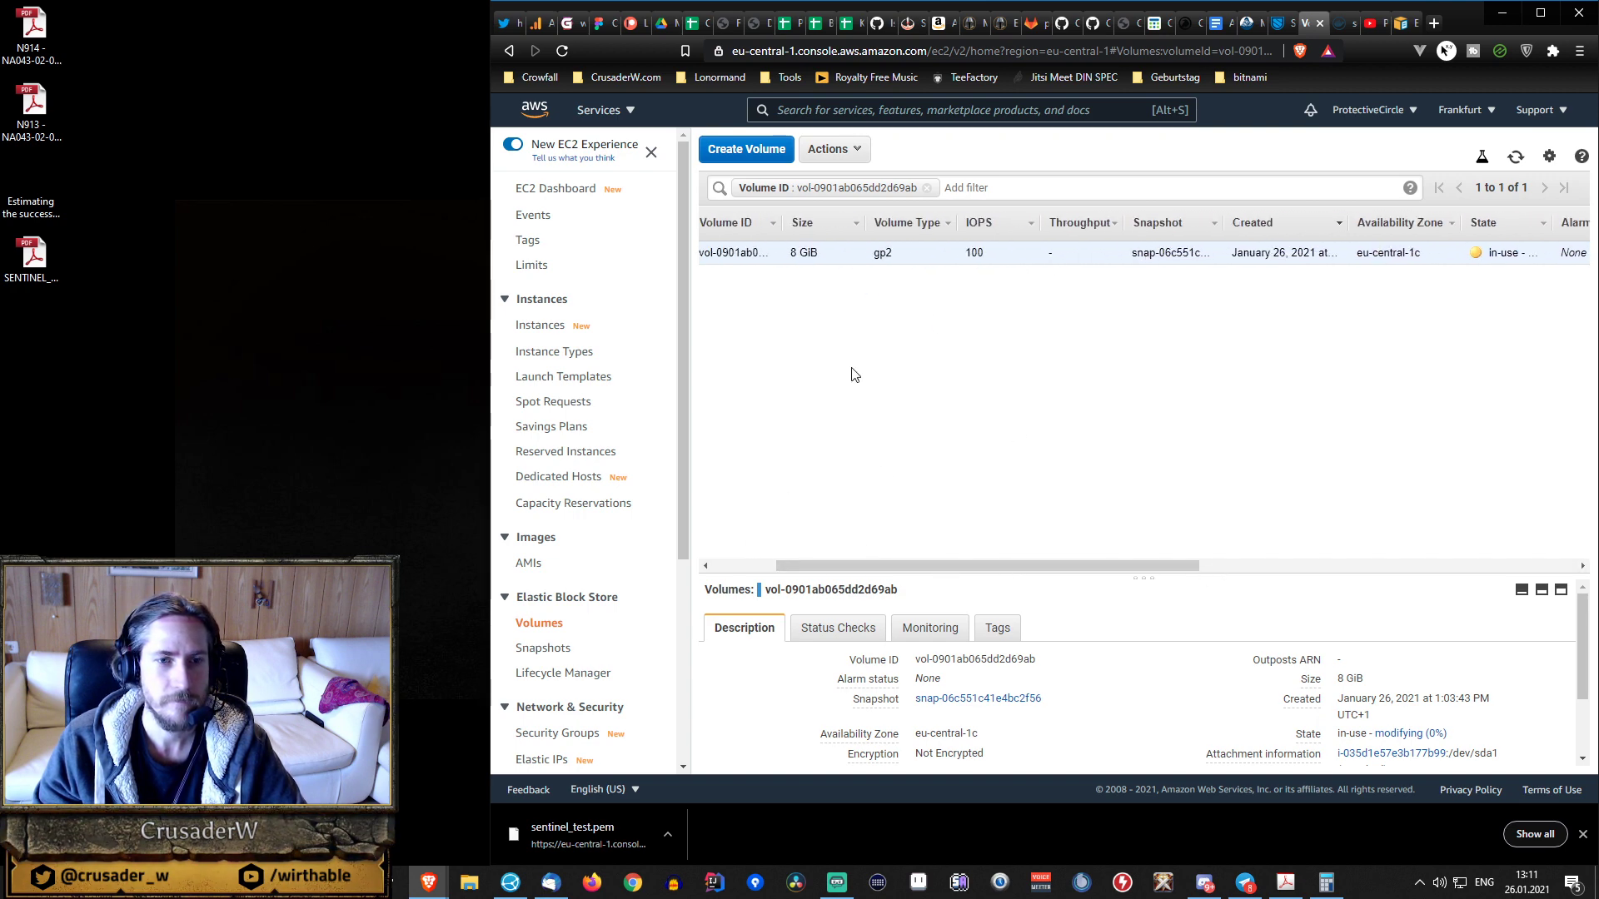
- Try to submit another modification of the root volume, keeping the General Purpose SSD (gp2) type, and dismiss the dialog
right_click(903, 251)
click(966, 256)
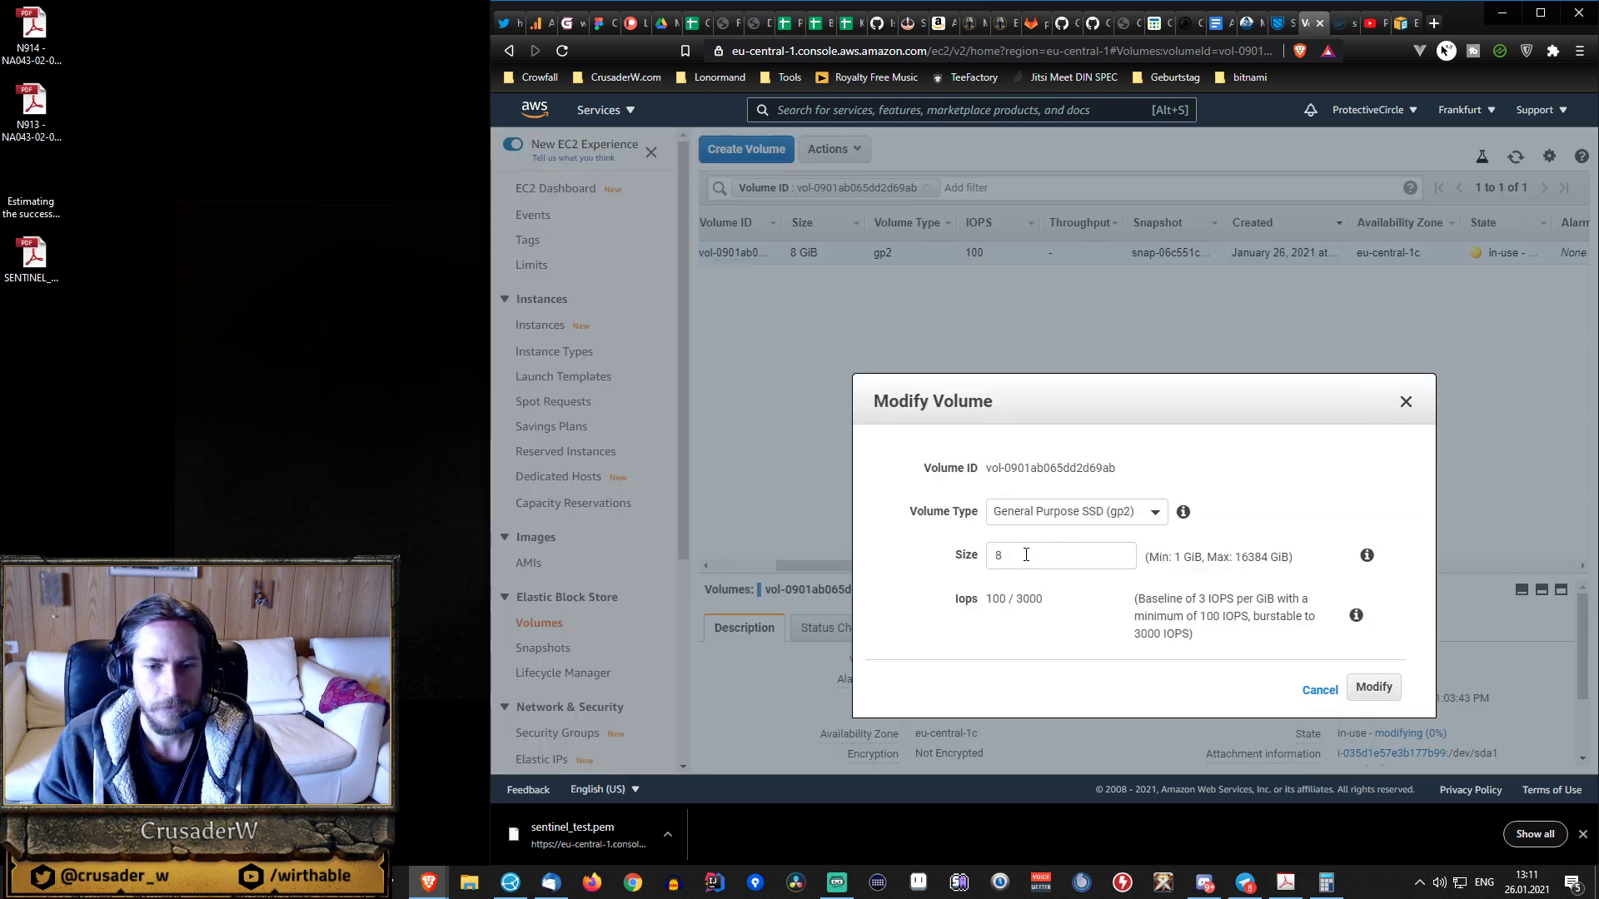
click(1071, 515)
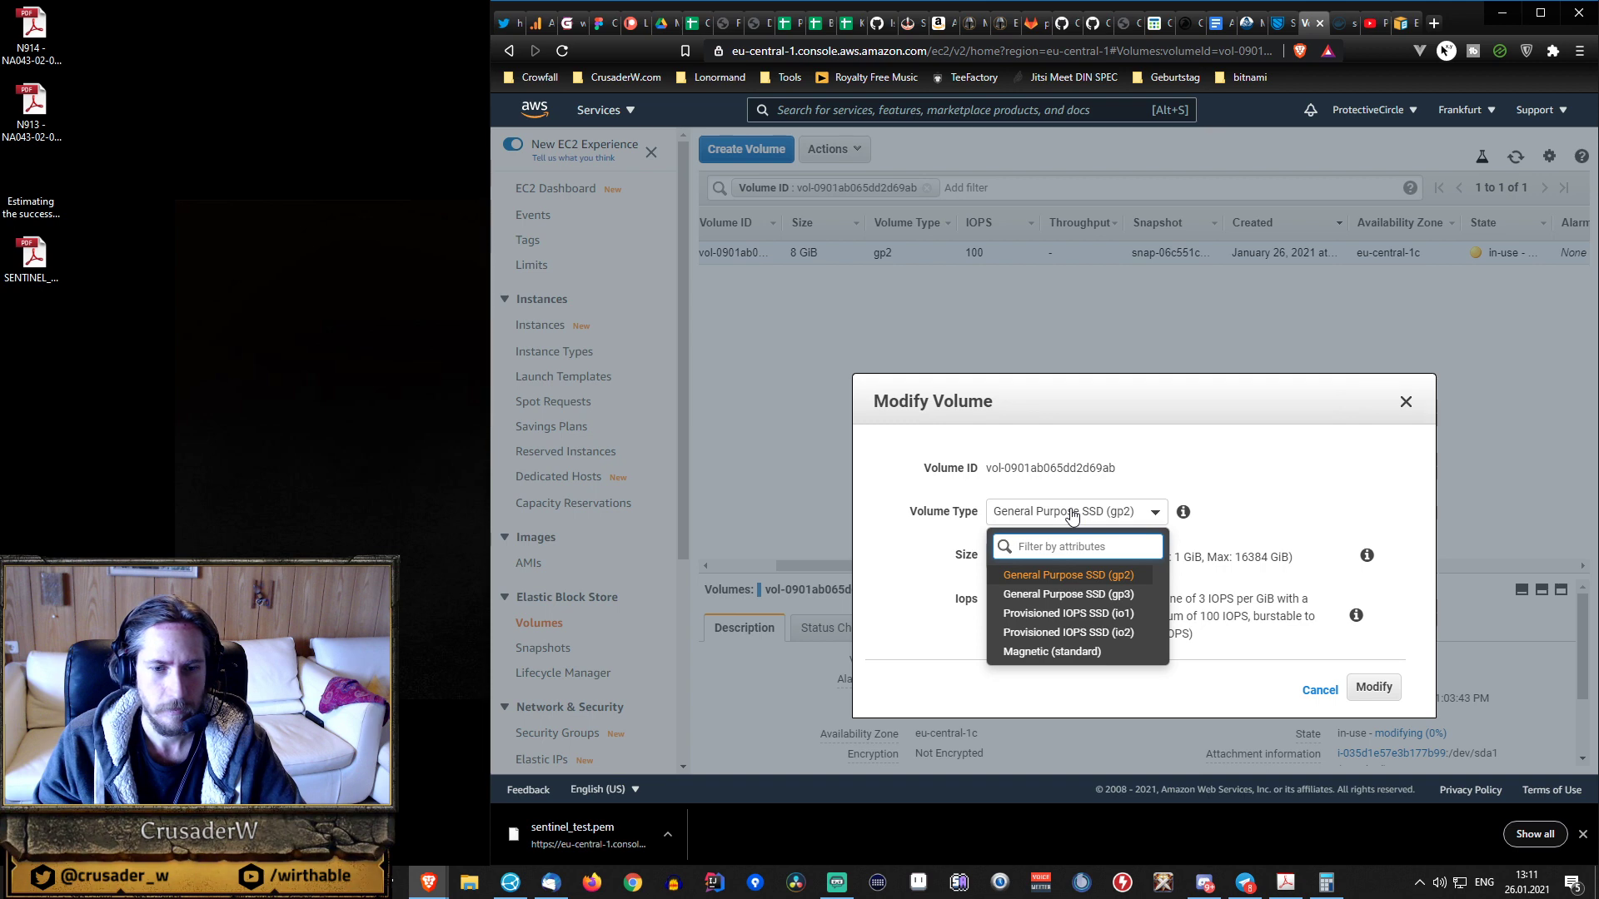
click(1200, 534)
click(930, 558)
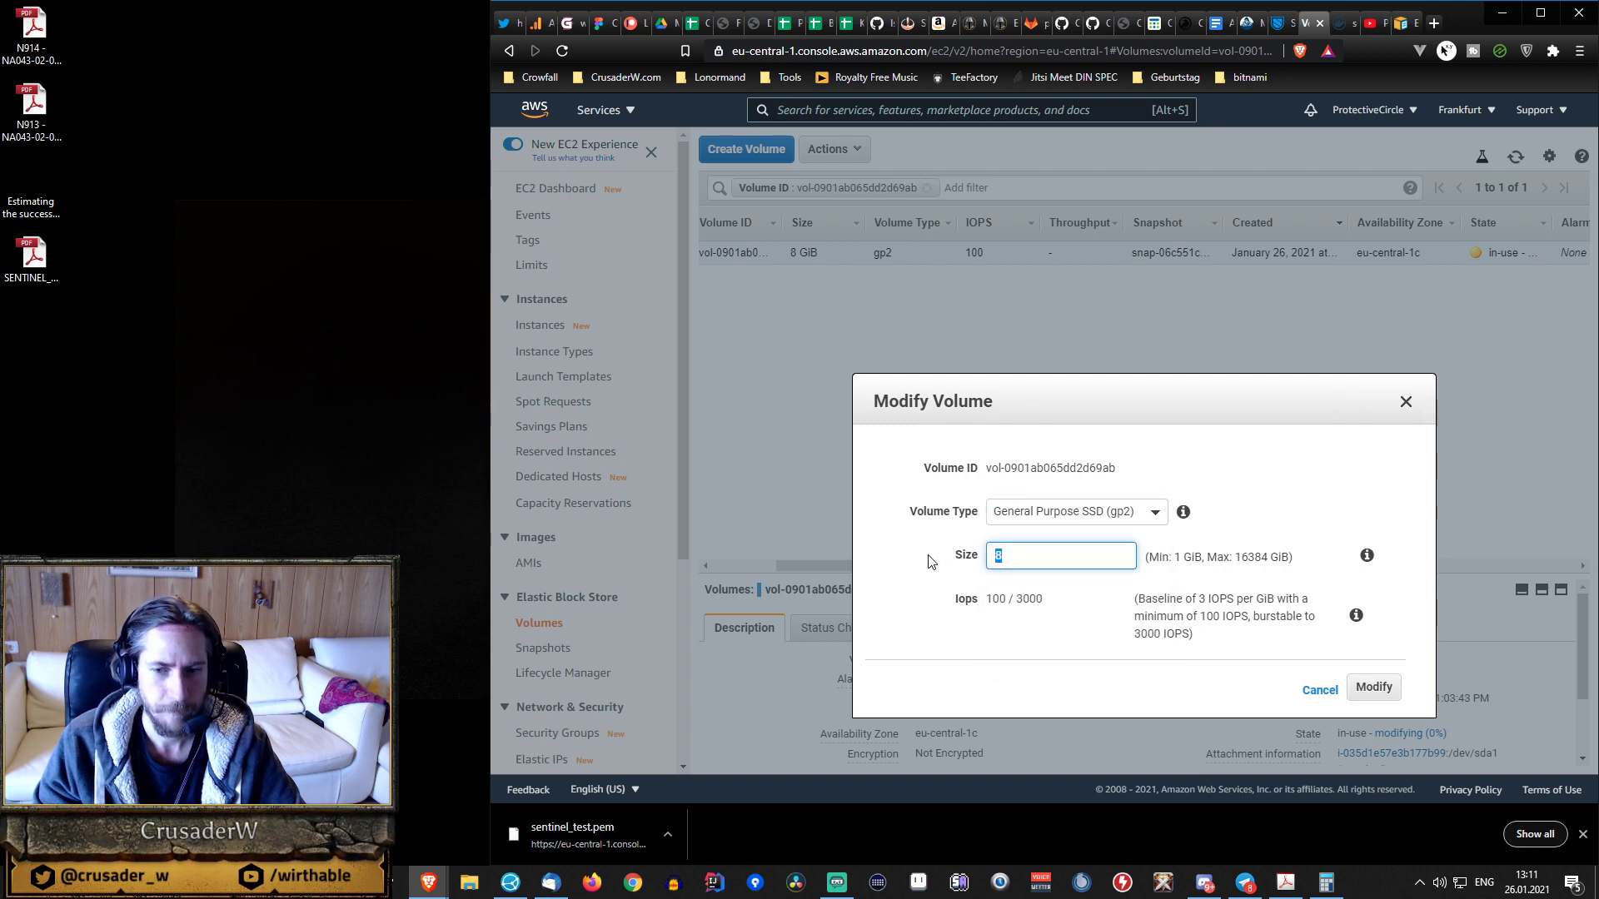
click(1374, 687)
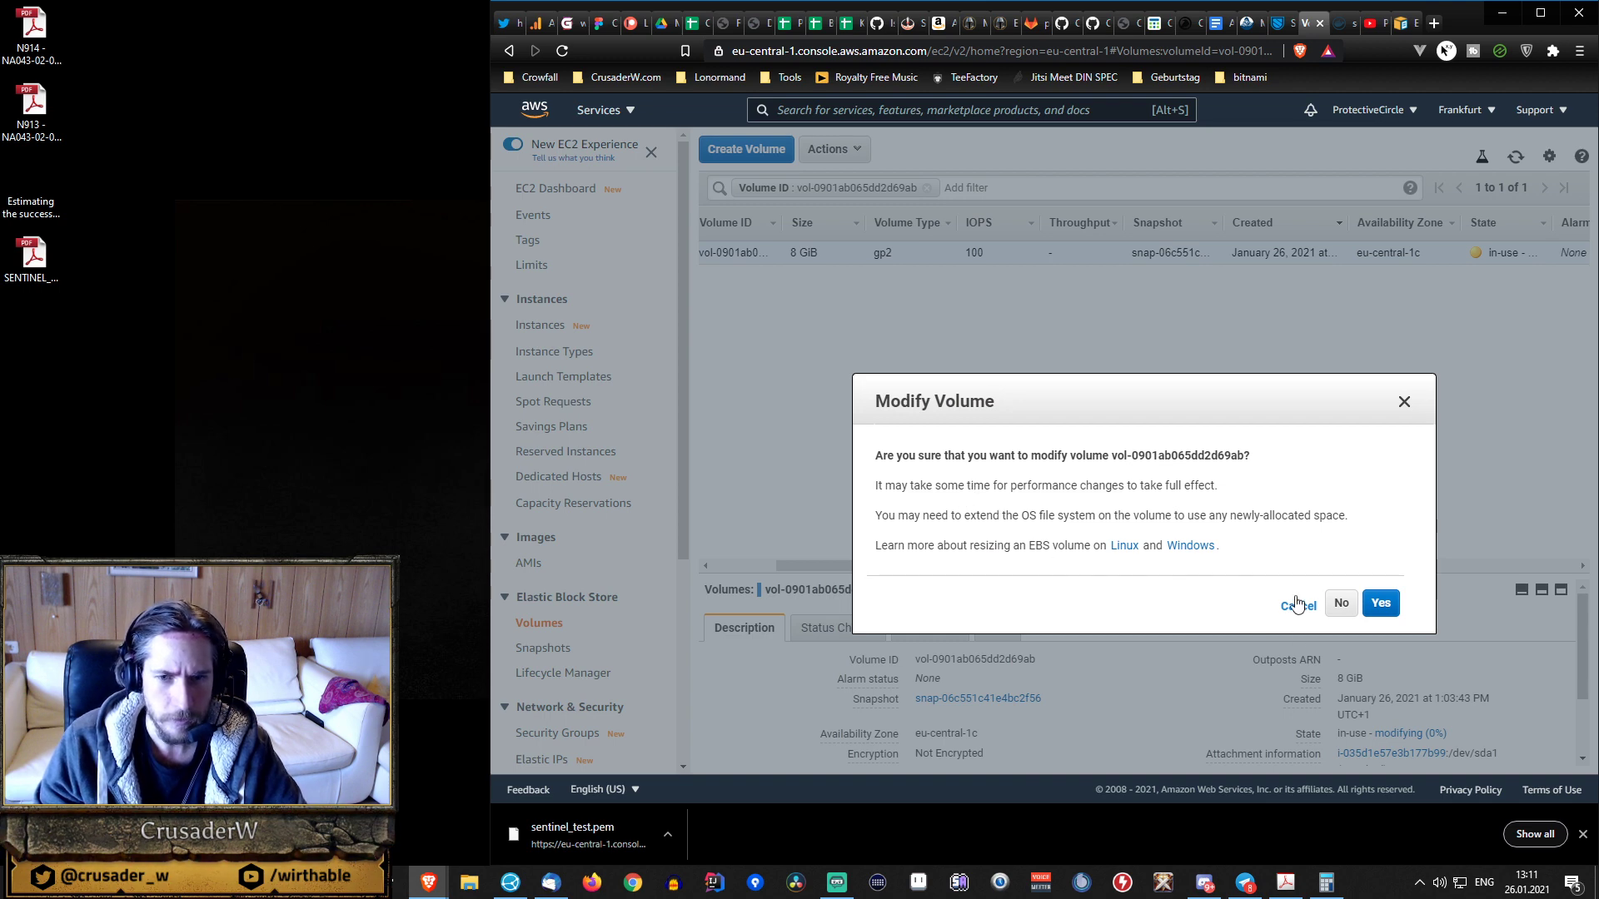
click(1382, 604)
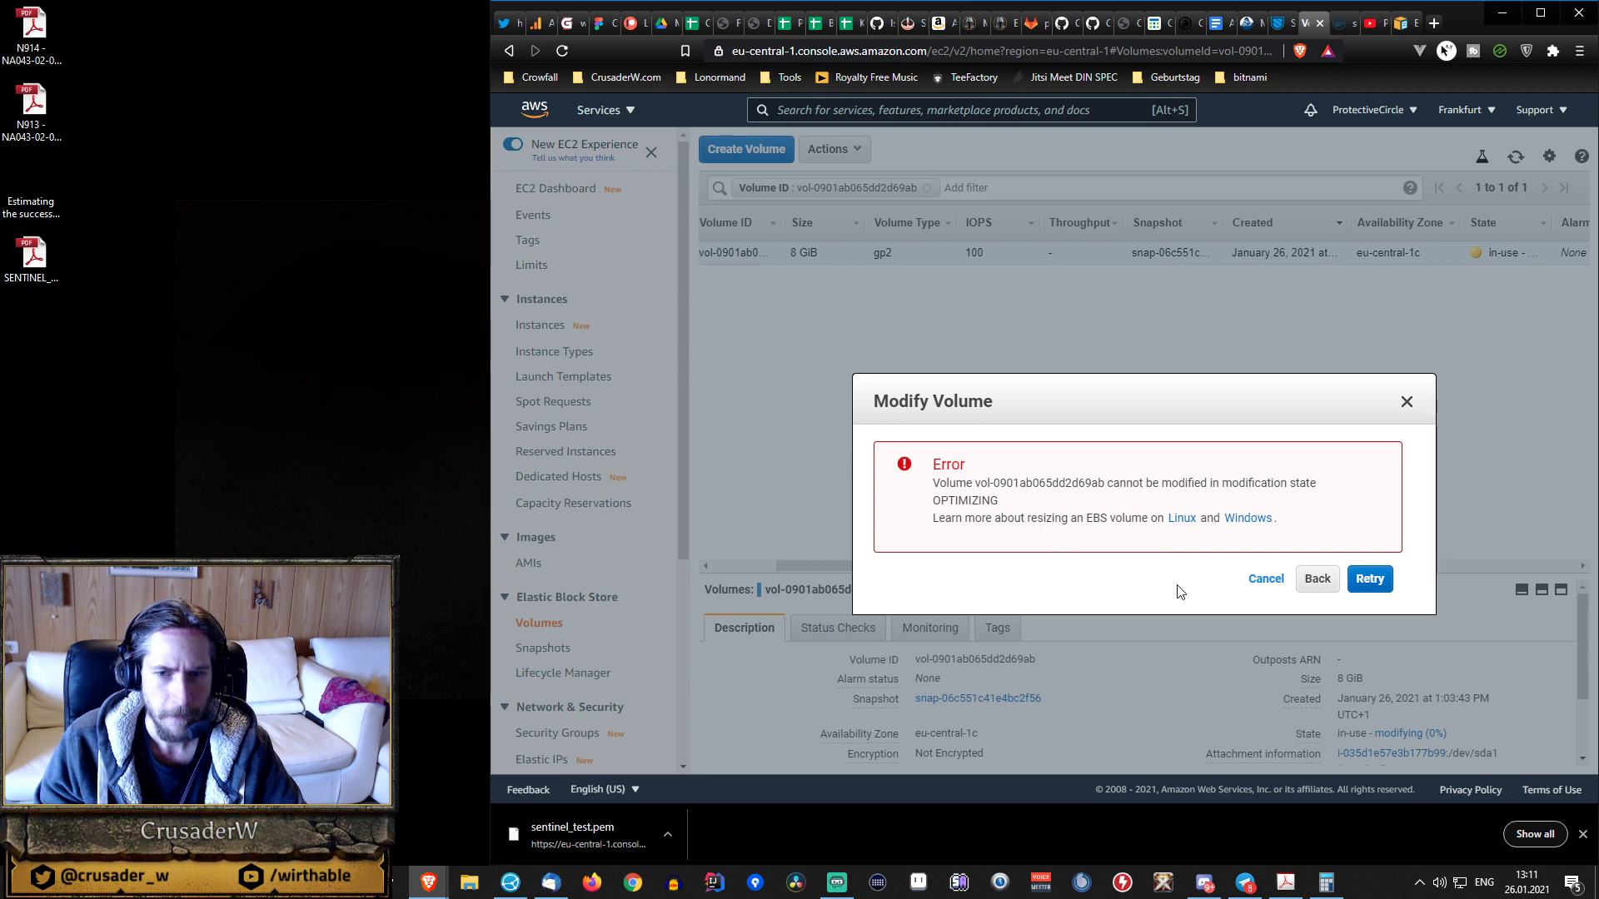
click(1261, 579)
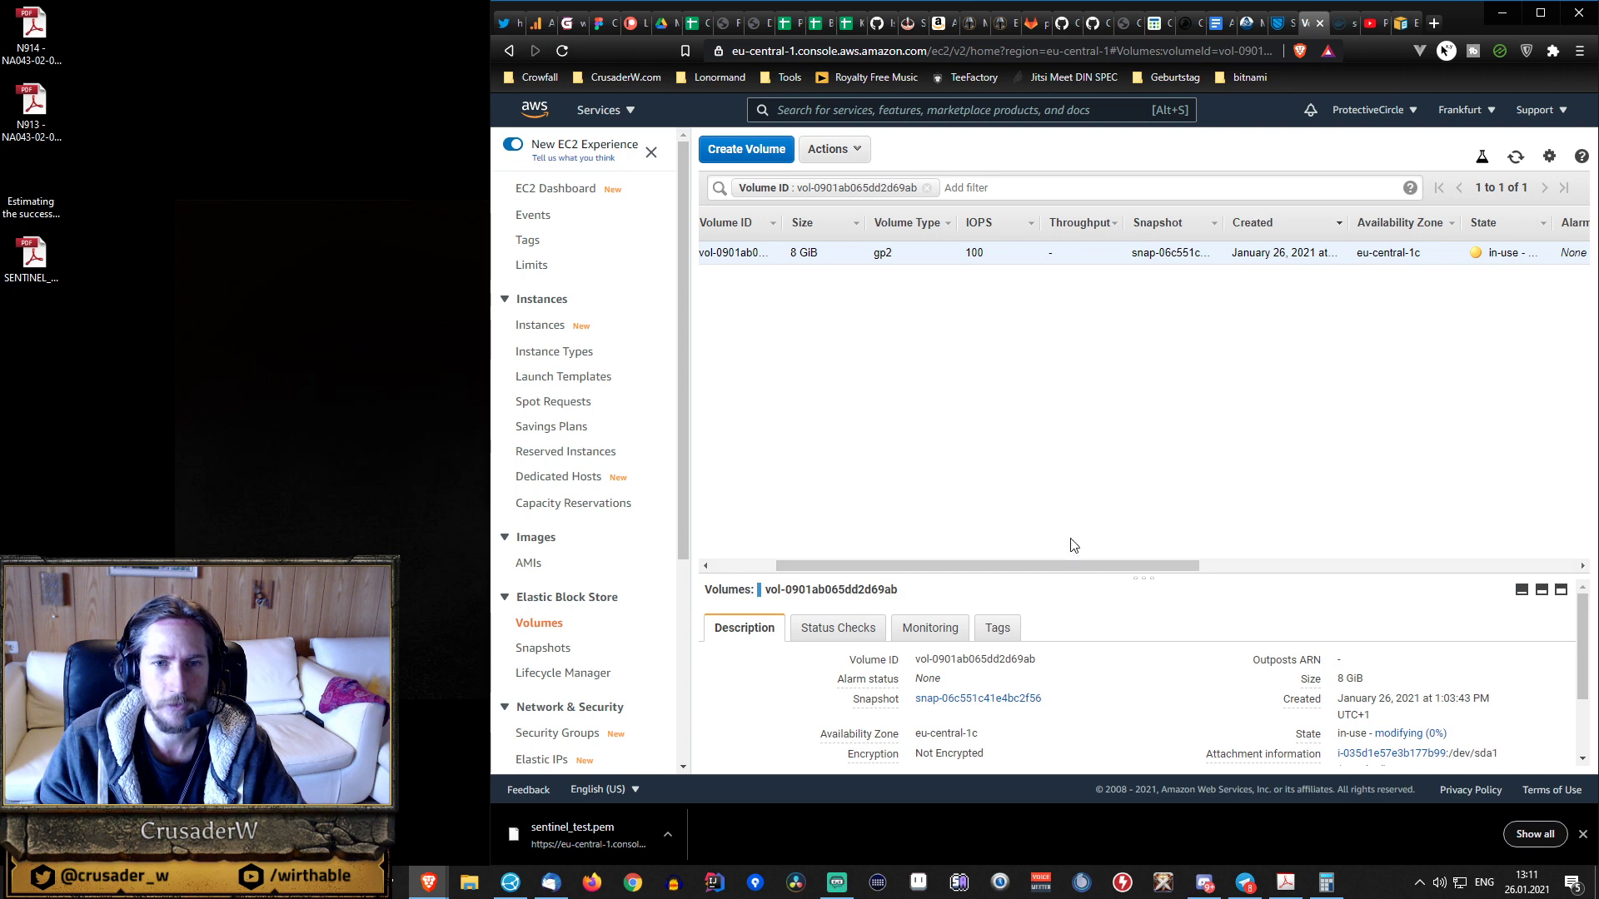
- Reload the volume data and check whether the root volume's new size has been applied
drag(1030, 567, 1031, 567)
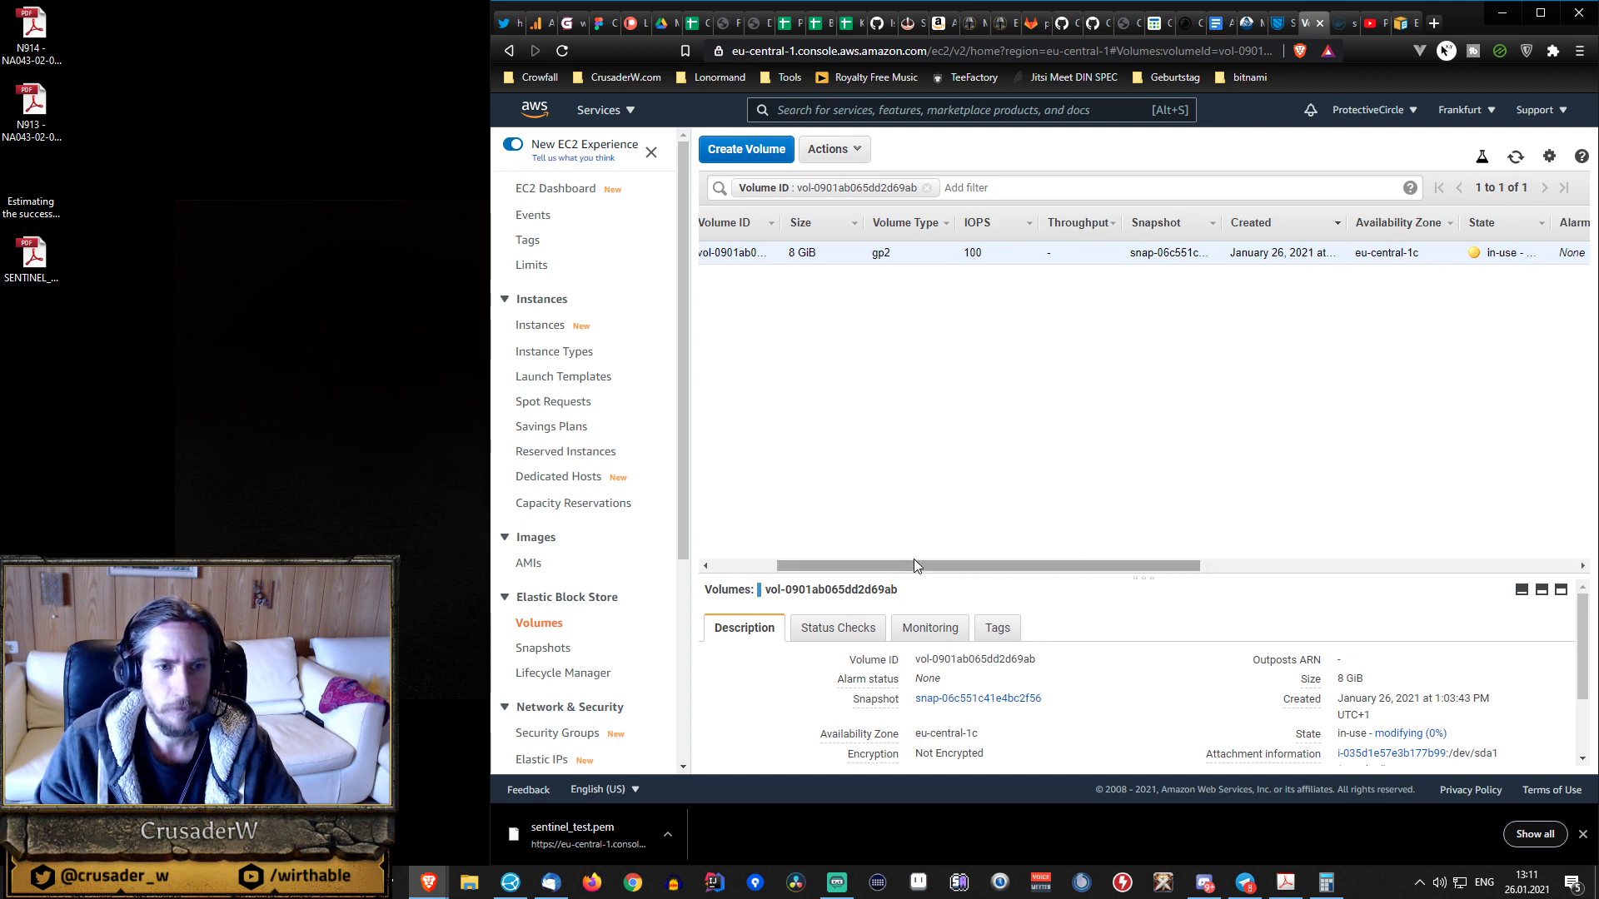
drag(914, 564, 836, 552)
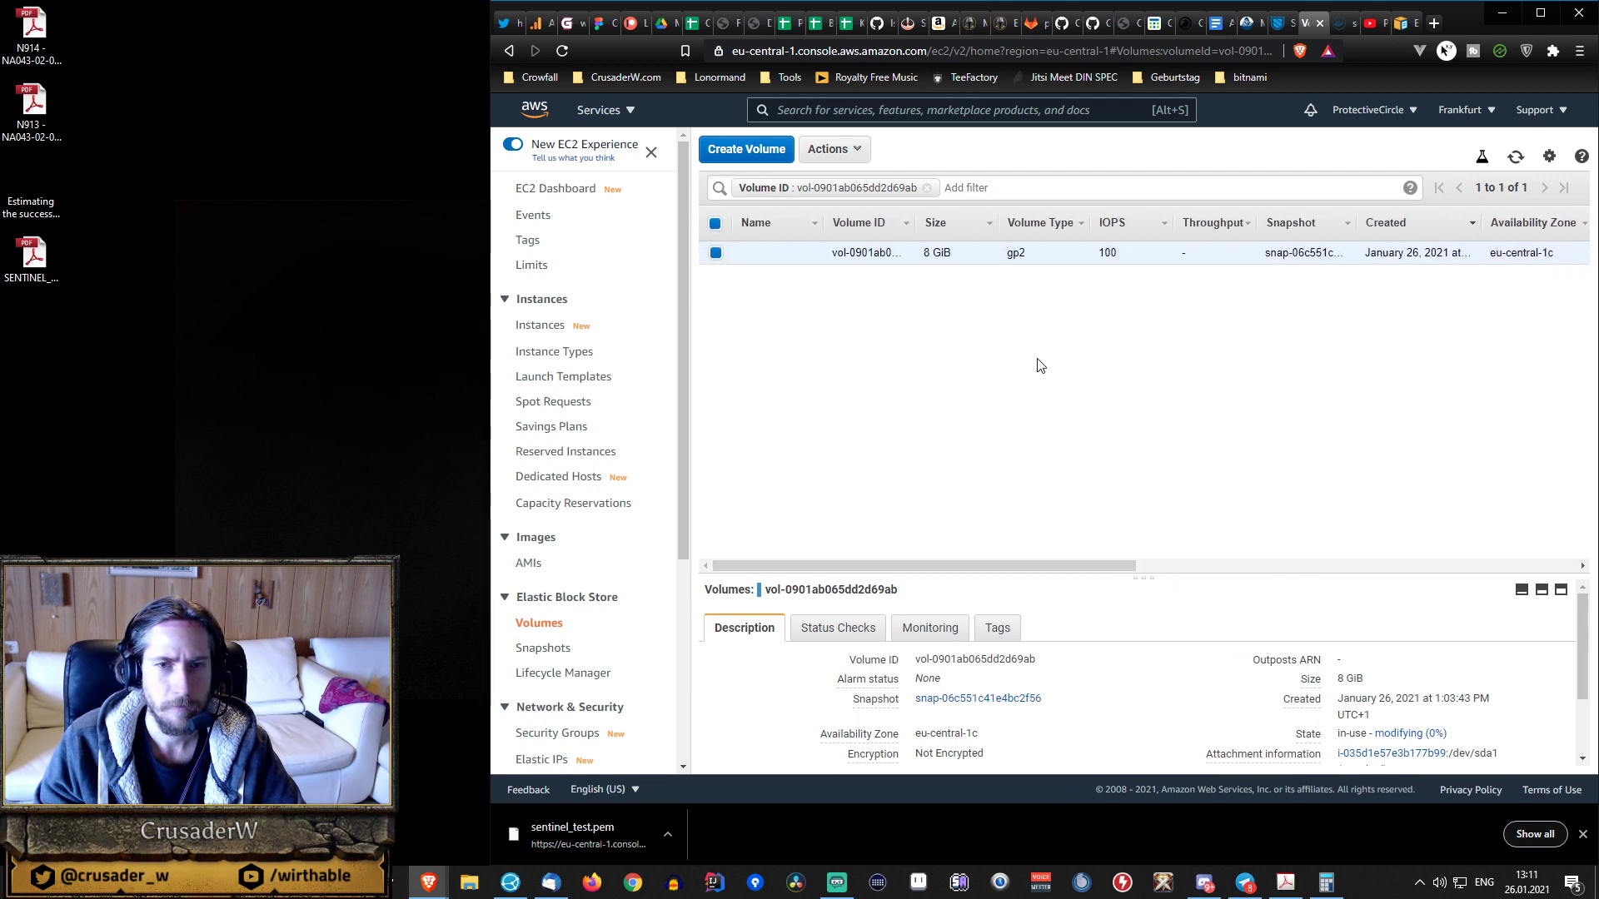
click(1516, 158)
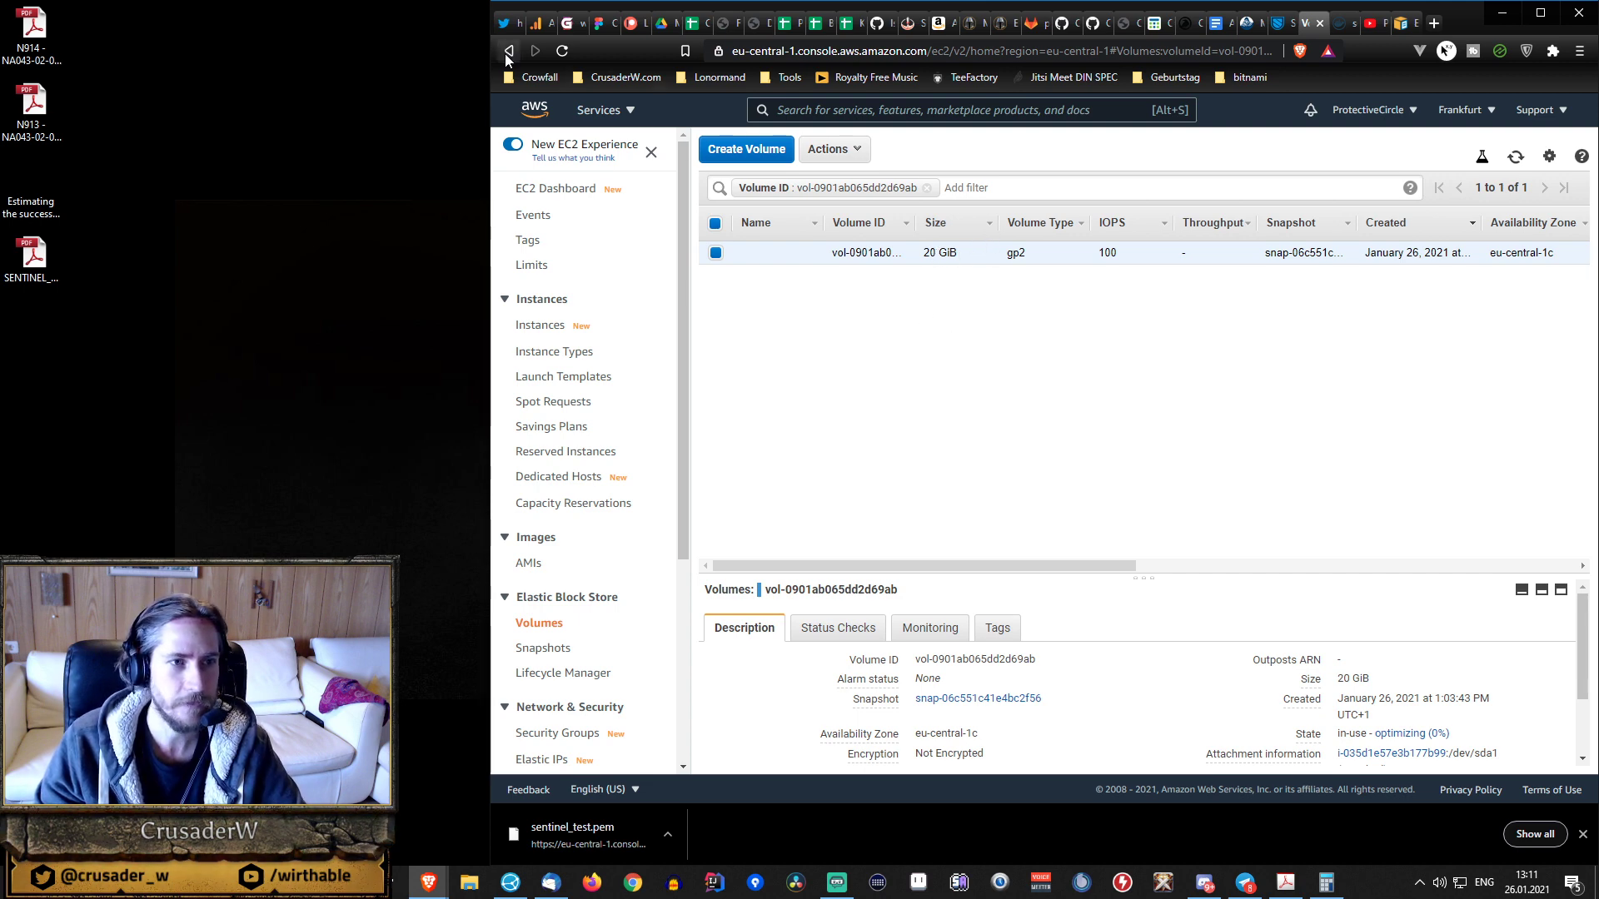
- Return to the instances page, refresh it to check the m5n.large instance's block device size, and start the instance
click(509, 51)
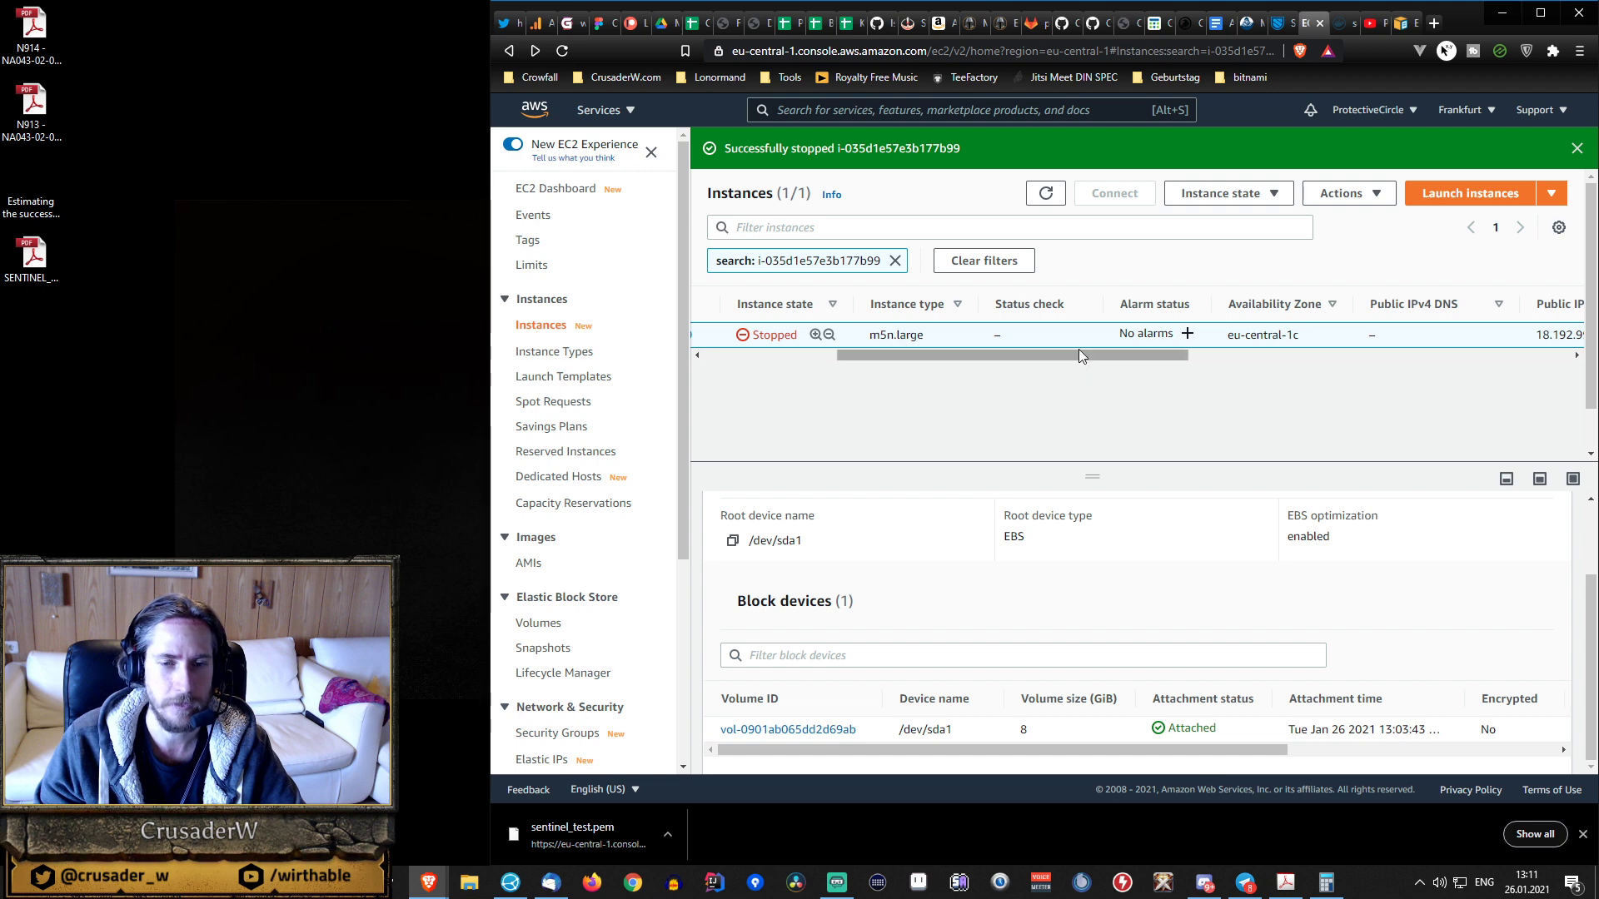
drag(1079, 355, 873, 368)
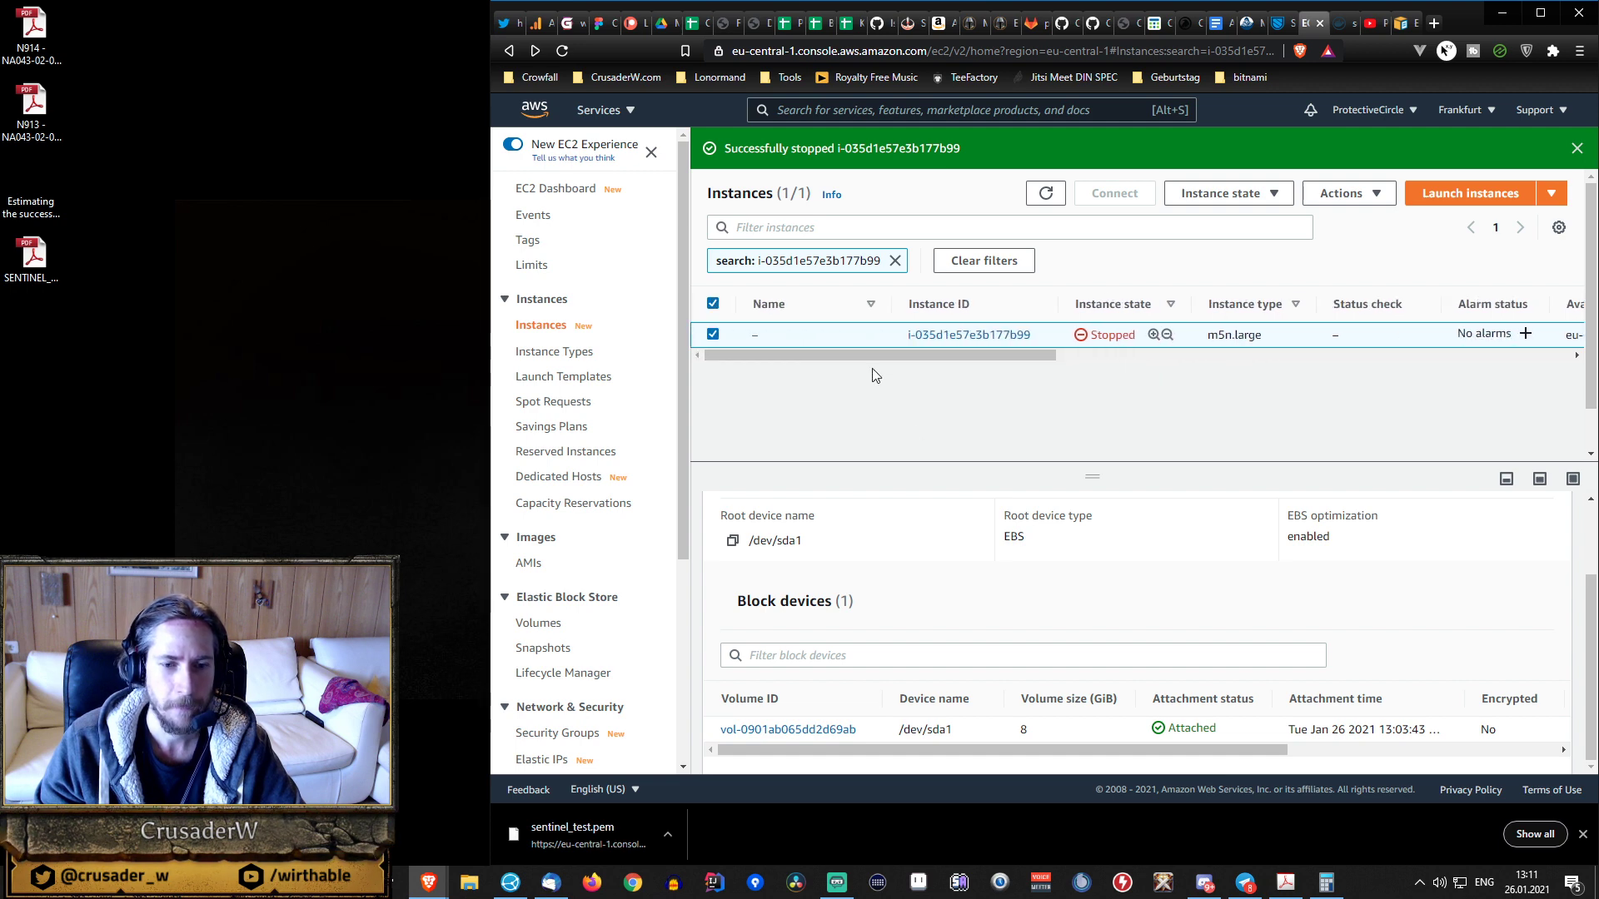
click(1046, 194)
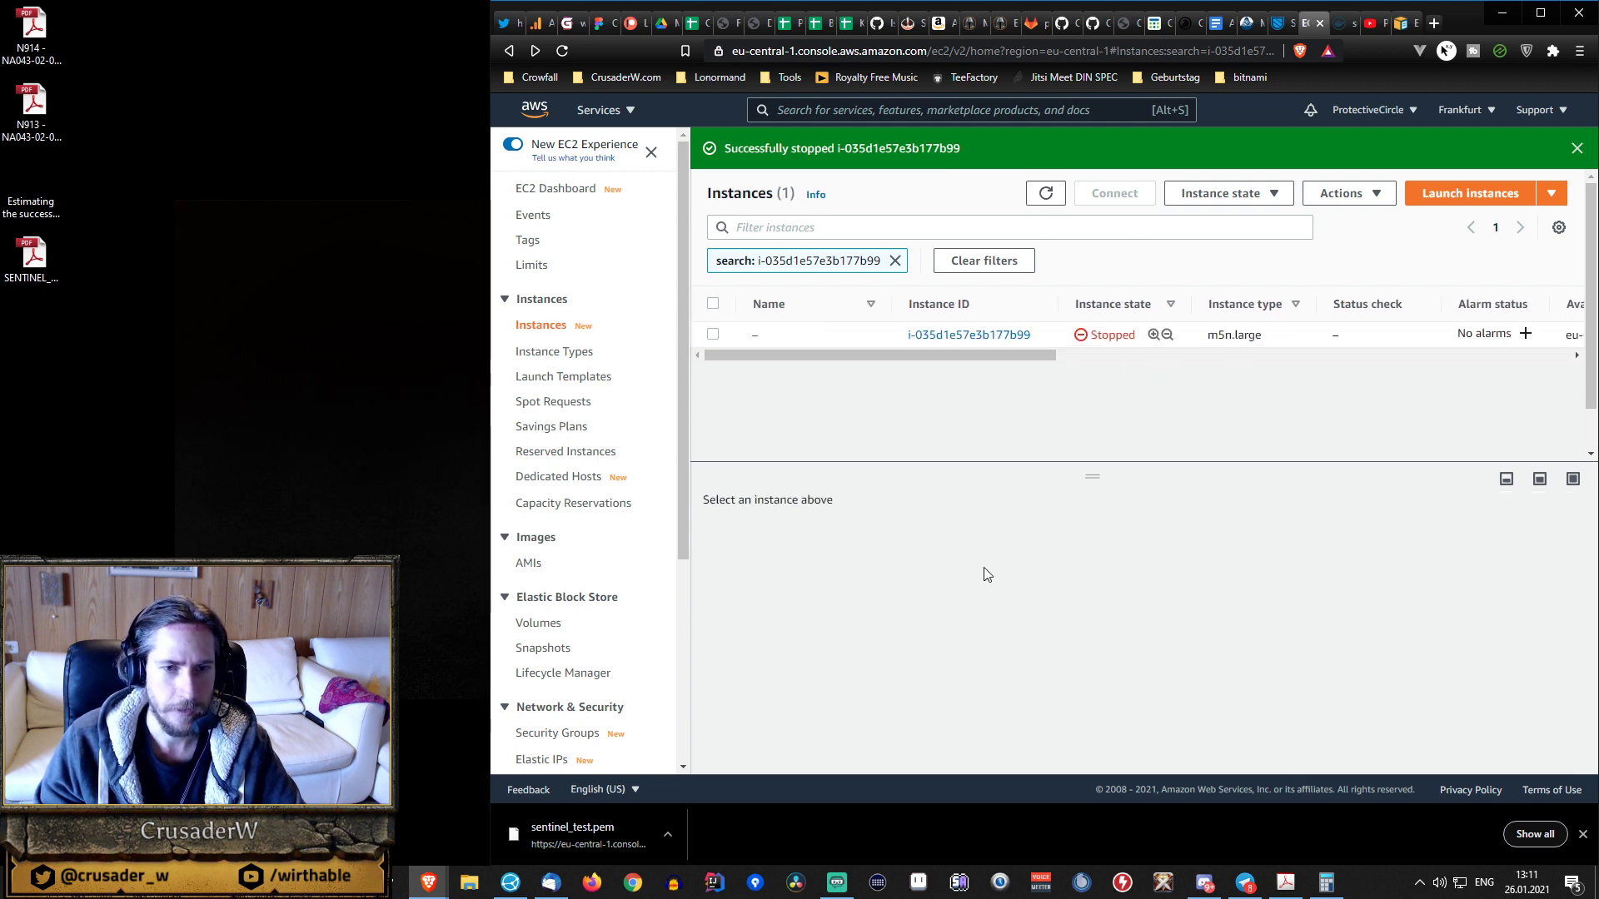
click(1071, 337)
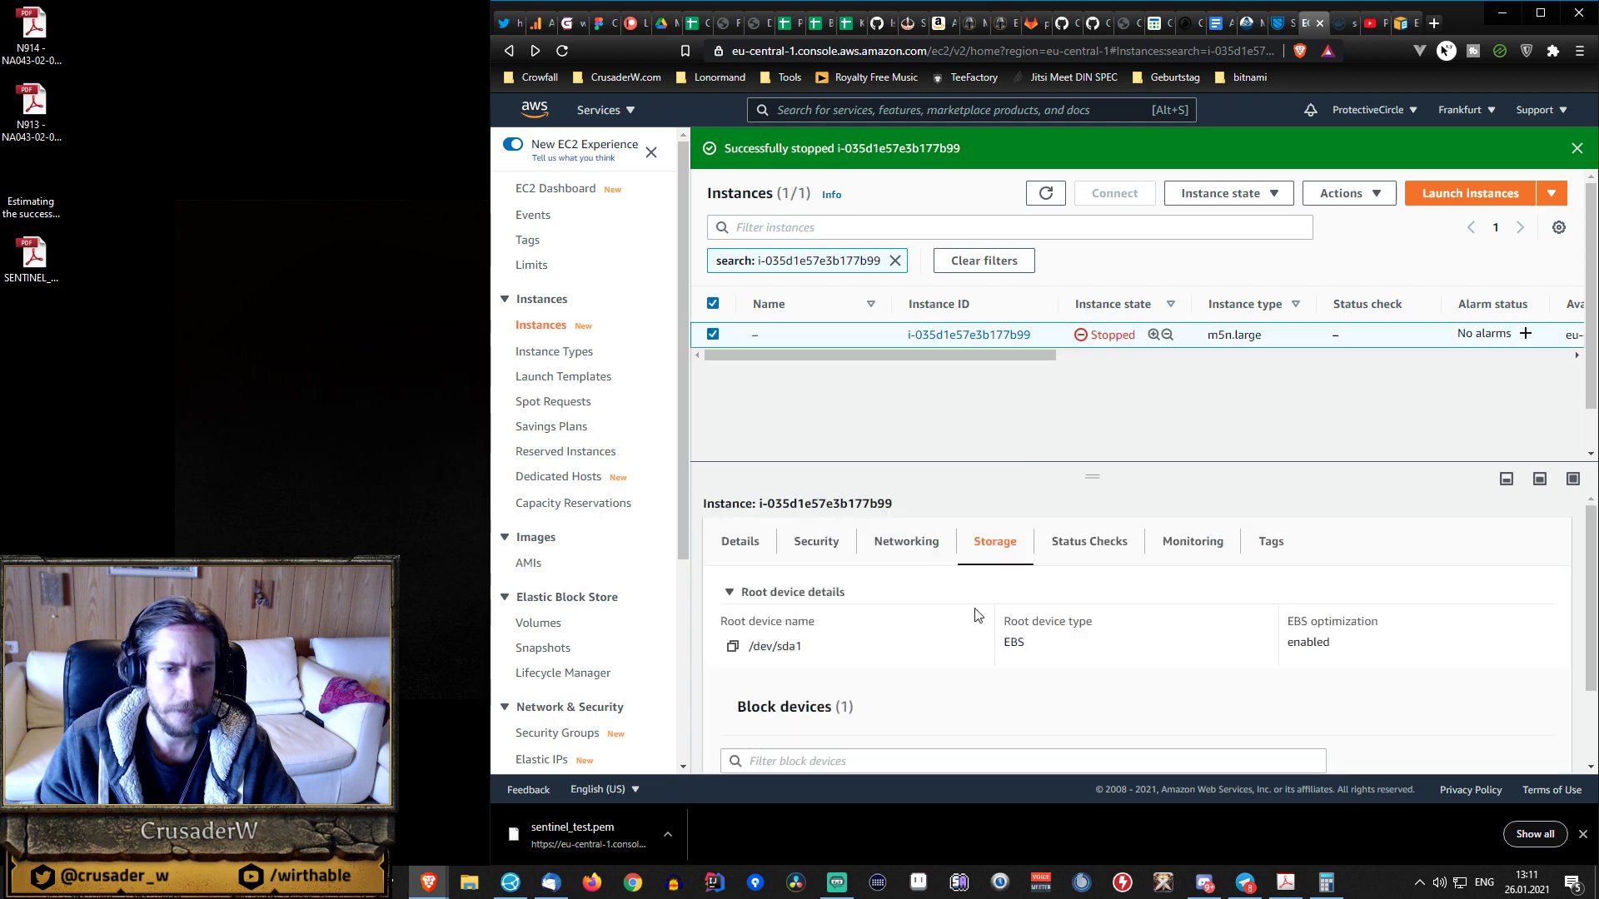
scroll(996, 580, down, 2)
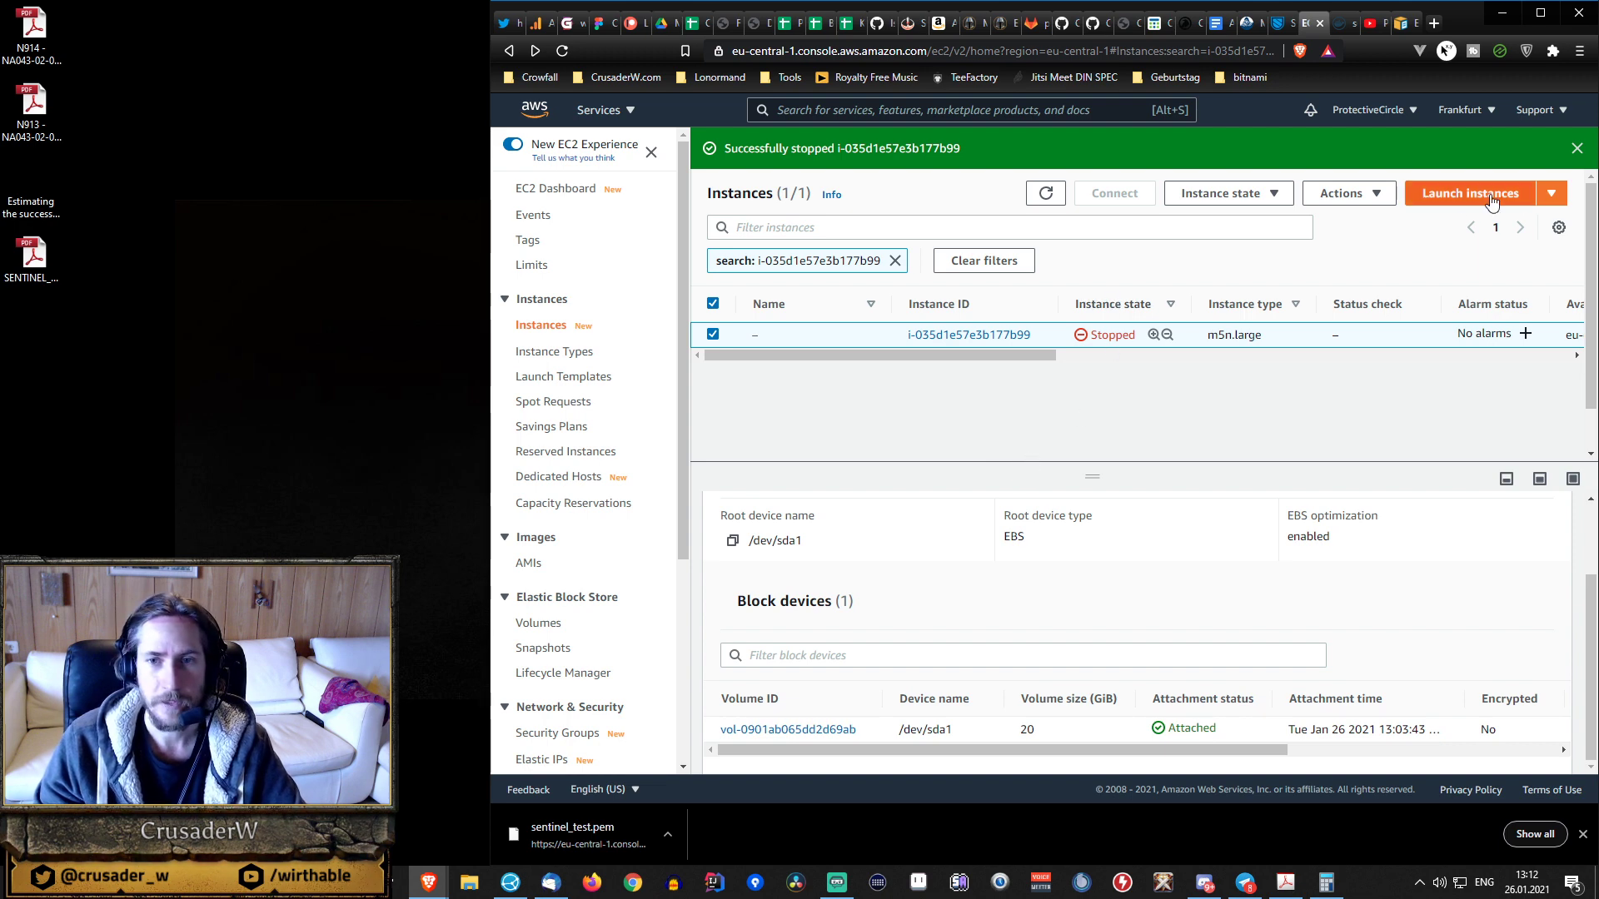
right_click(1003, 339)
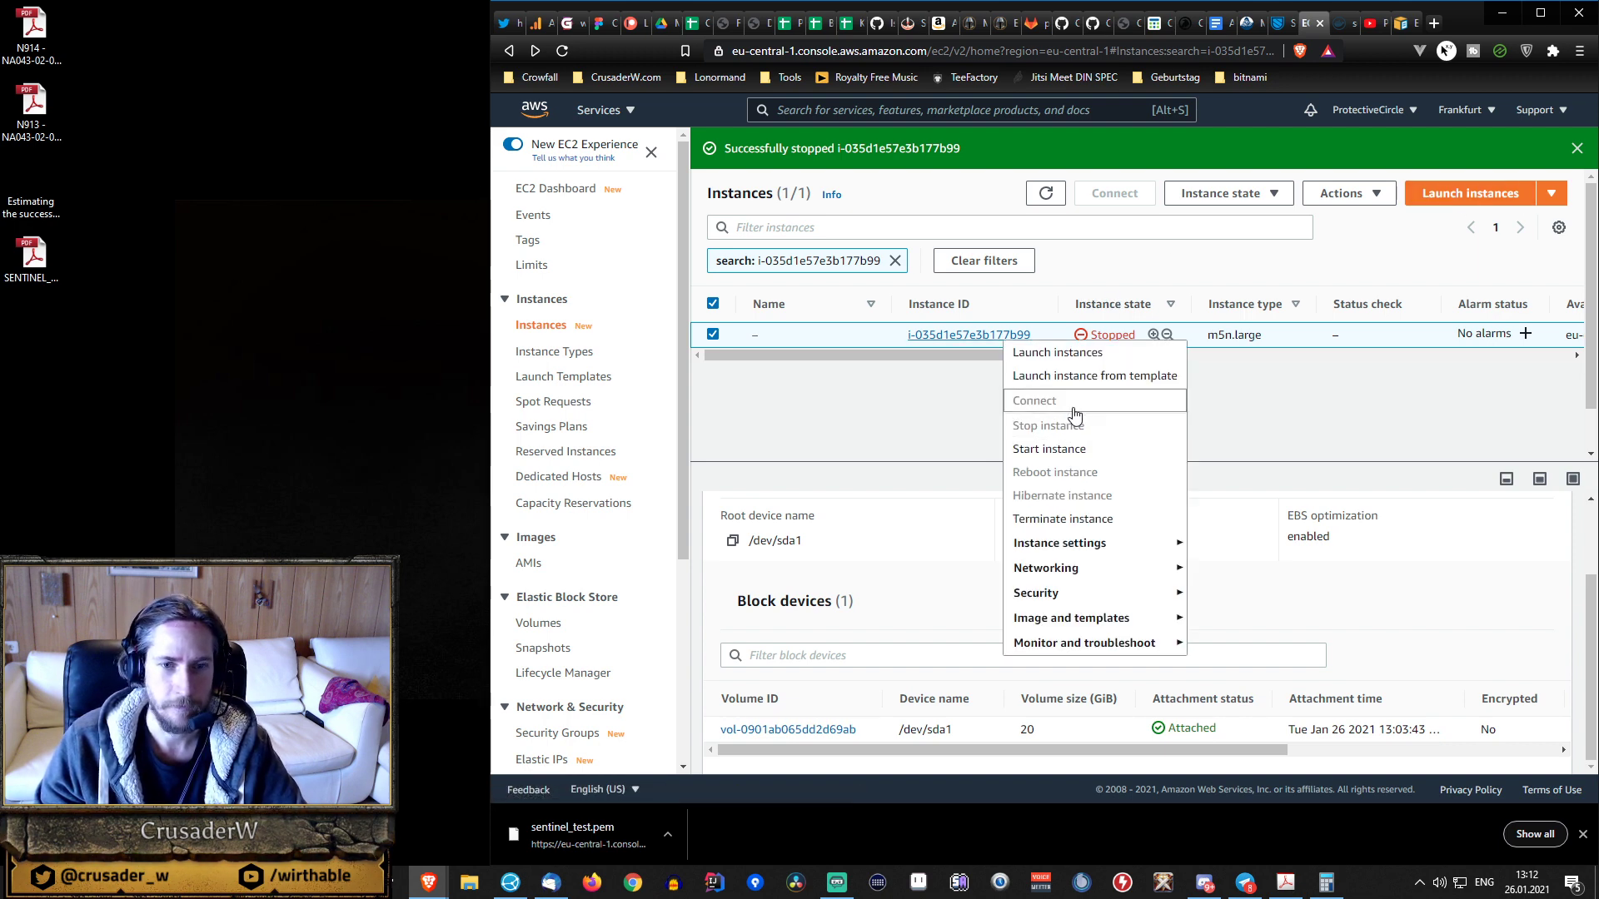
click(1052, 449)
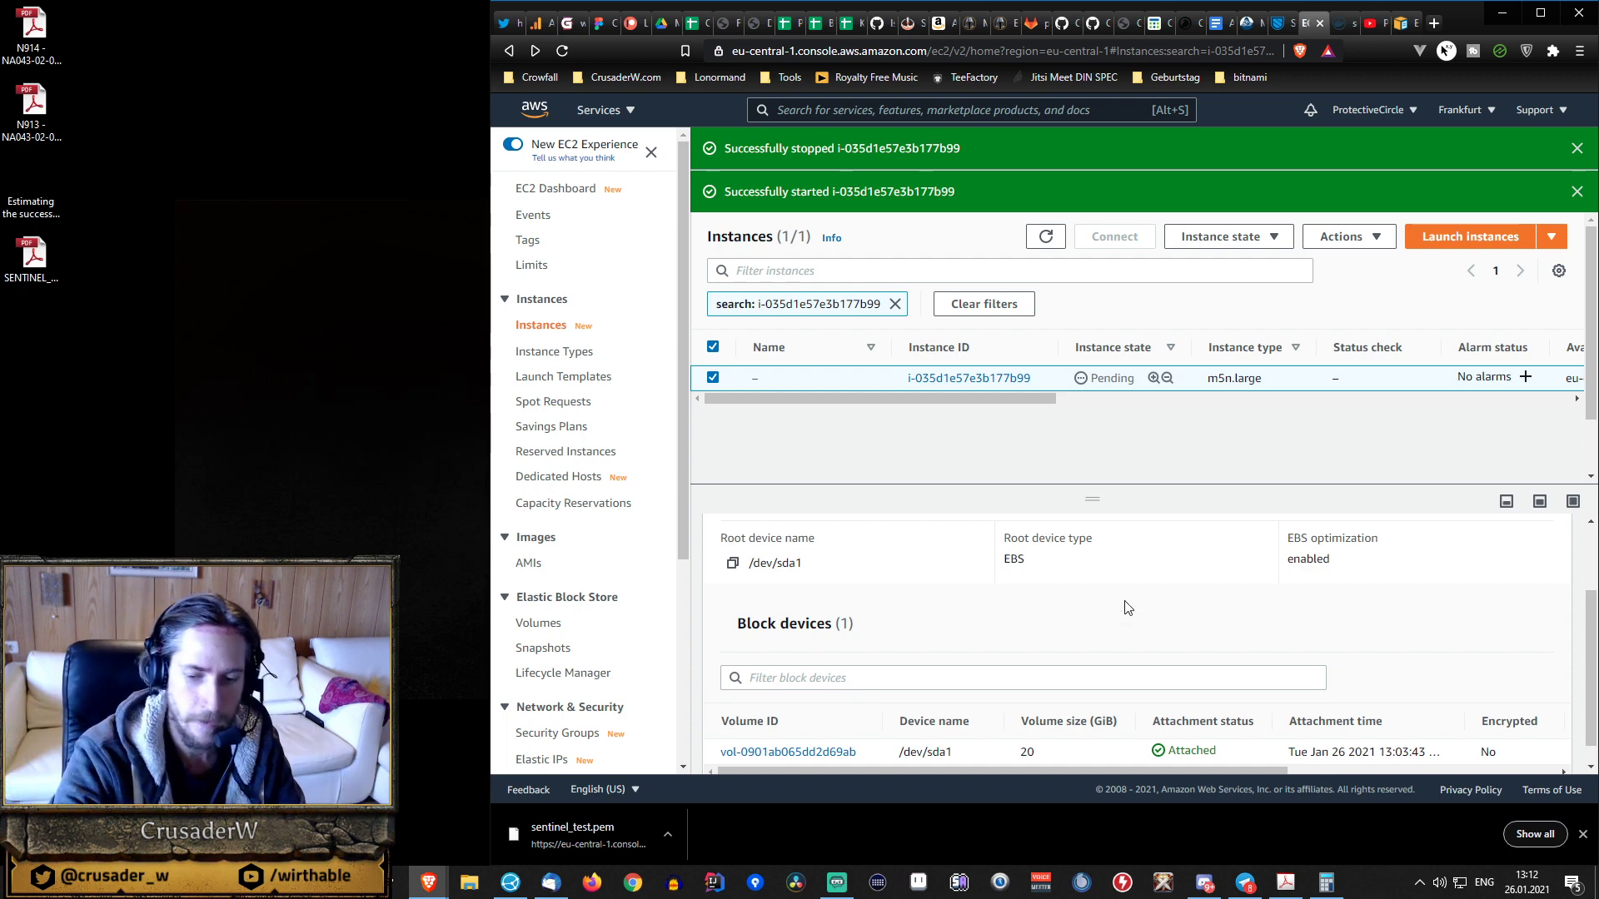
- Launch PuTTY, move its configuration window beside the browser, and load the saved session AWS_Sentinel_TEST_dVPN_Node
key(ctrl+alt+p)
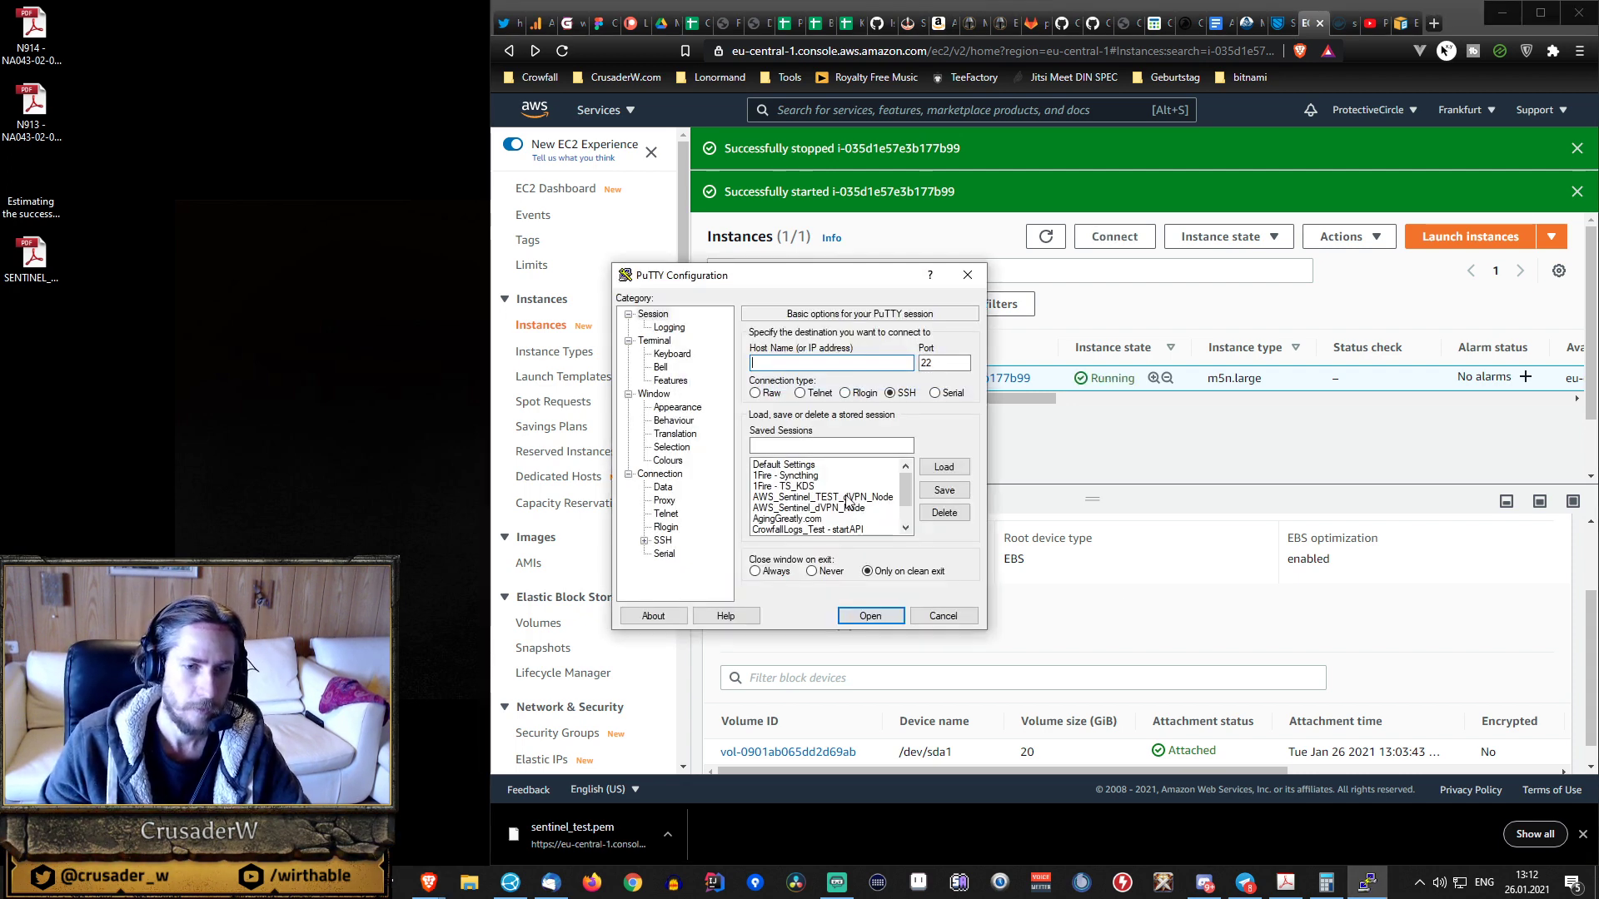
click(762, 497)
drag(871, 290, 356, 214)
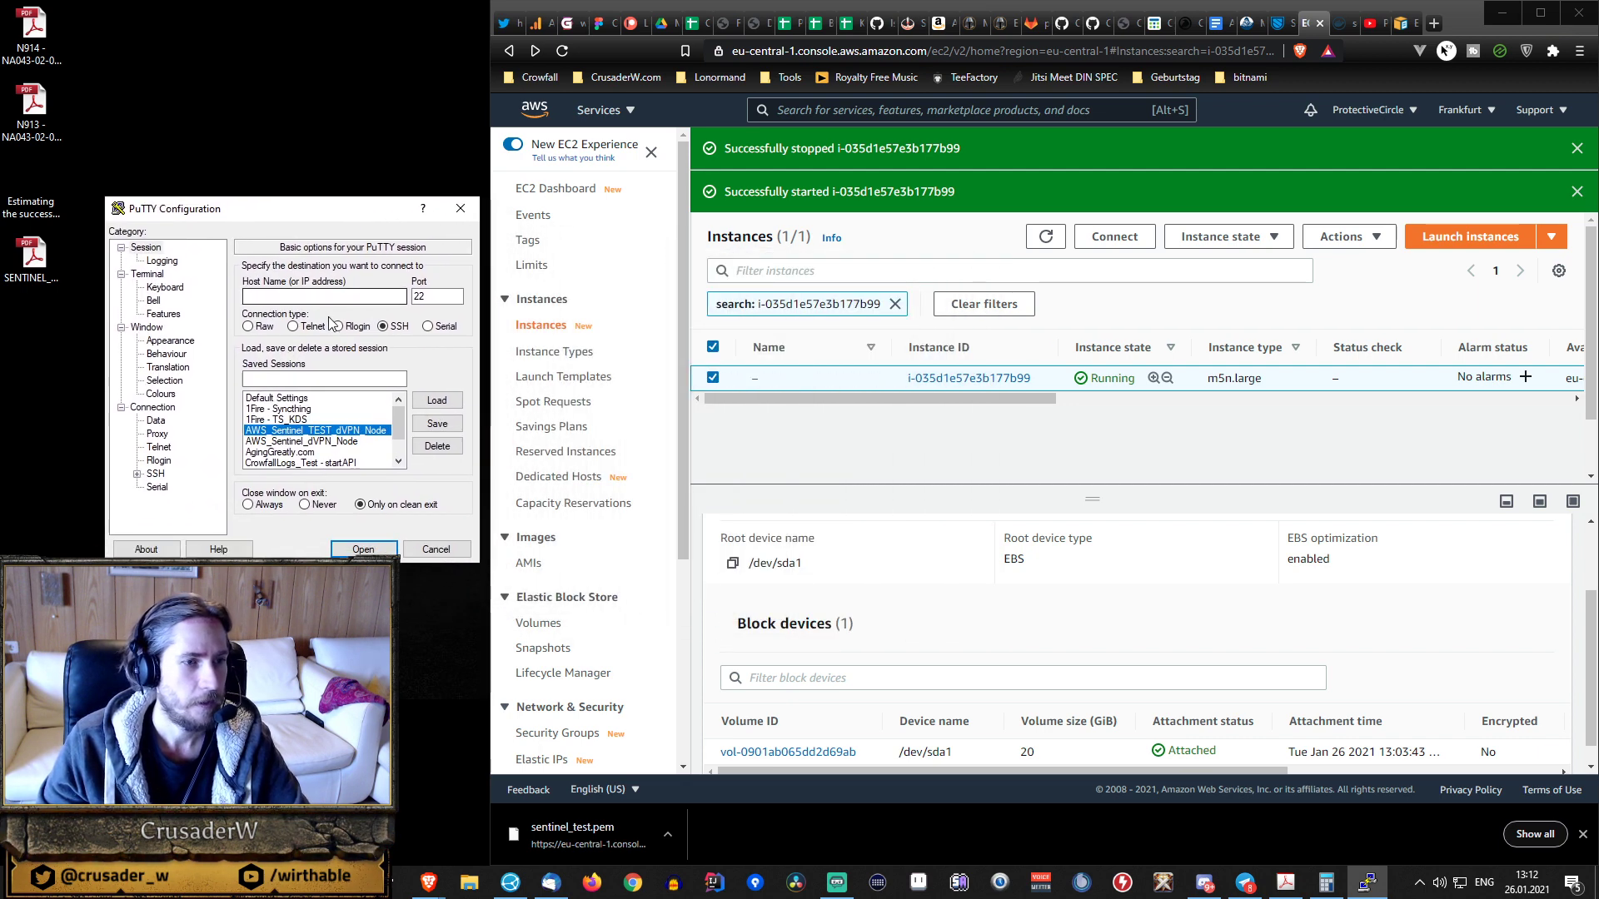
click(447, 408)
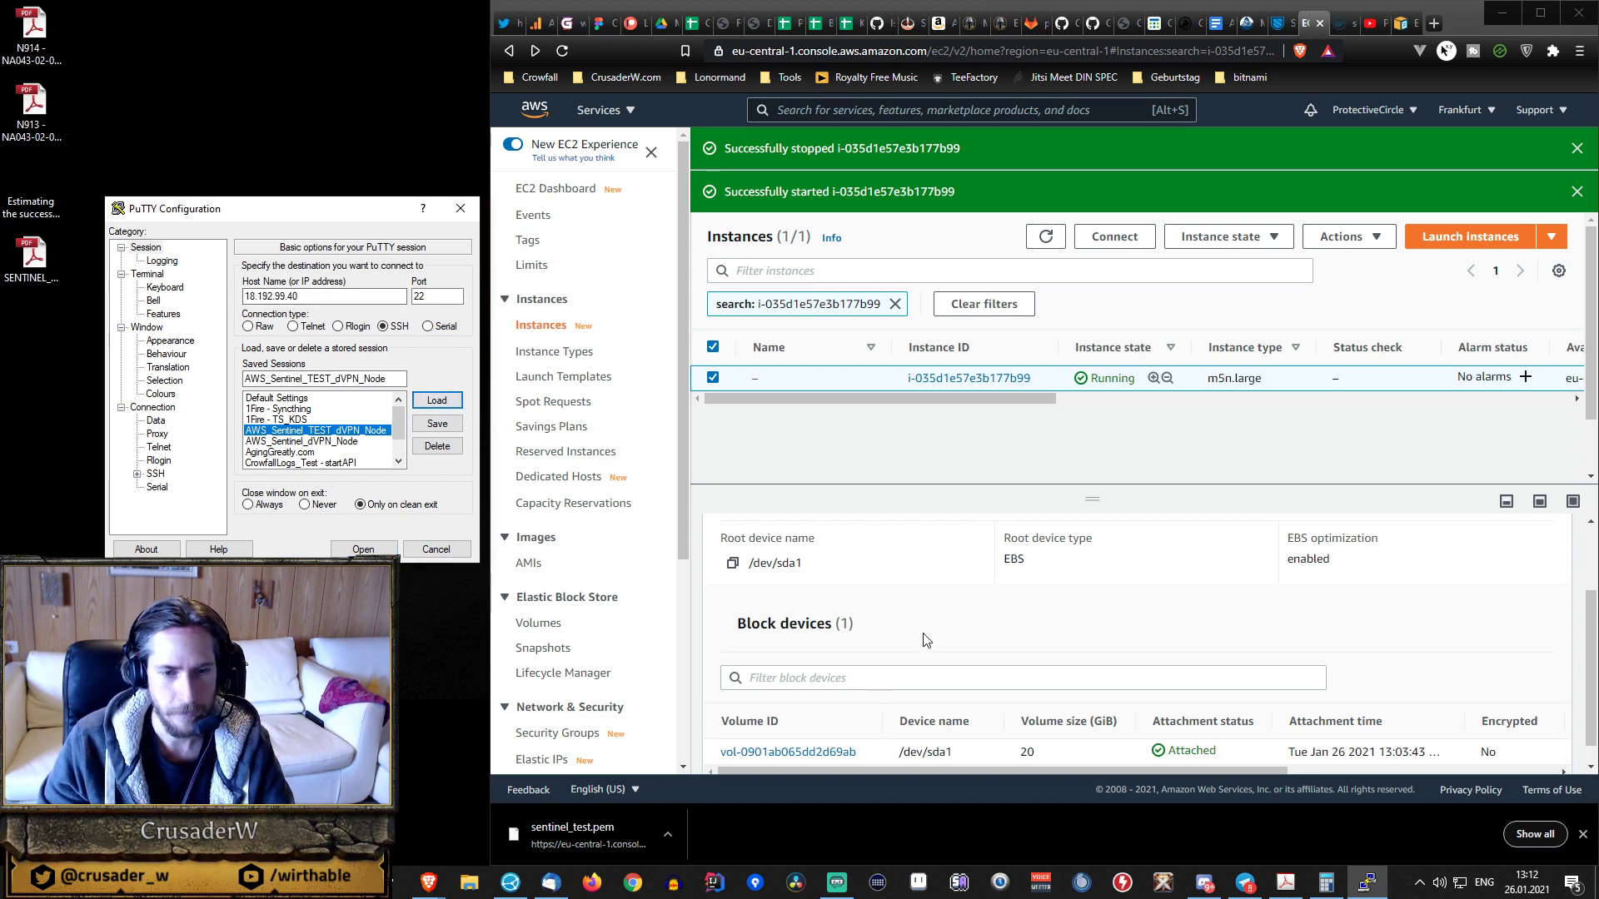
- Copy the restarted instance's public IPv4 address 18.193.122.118 and set it as the PuTTY host name
drag(946, 403, 1174, 405)
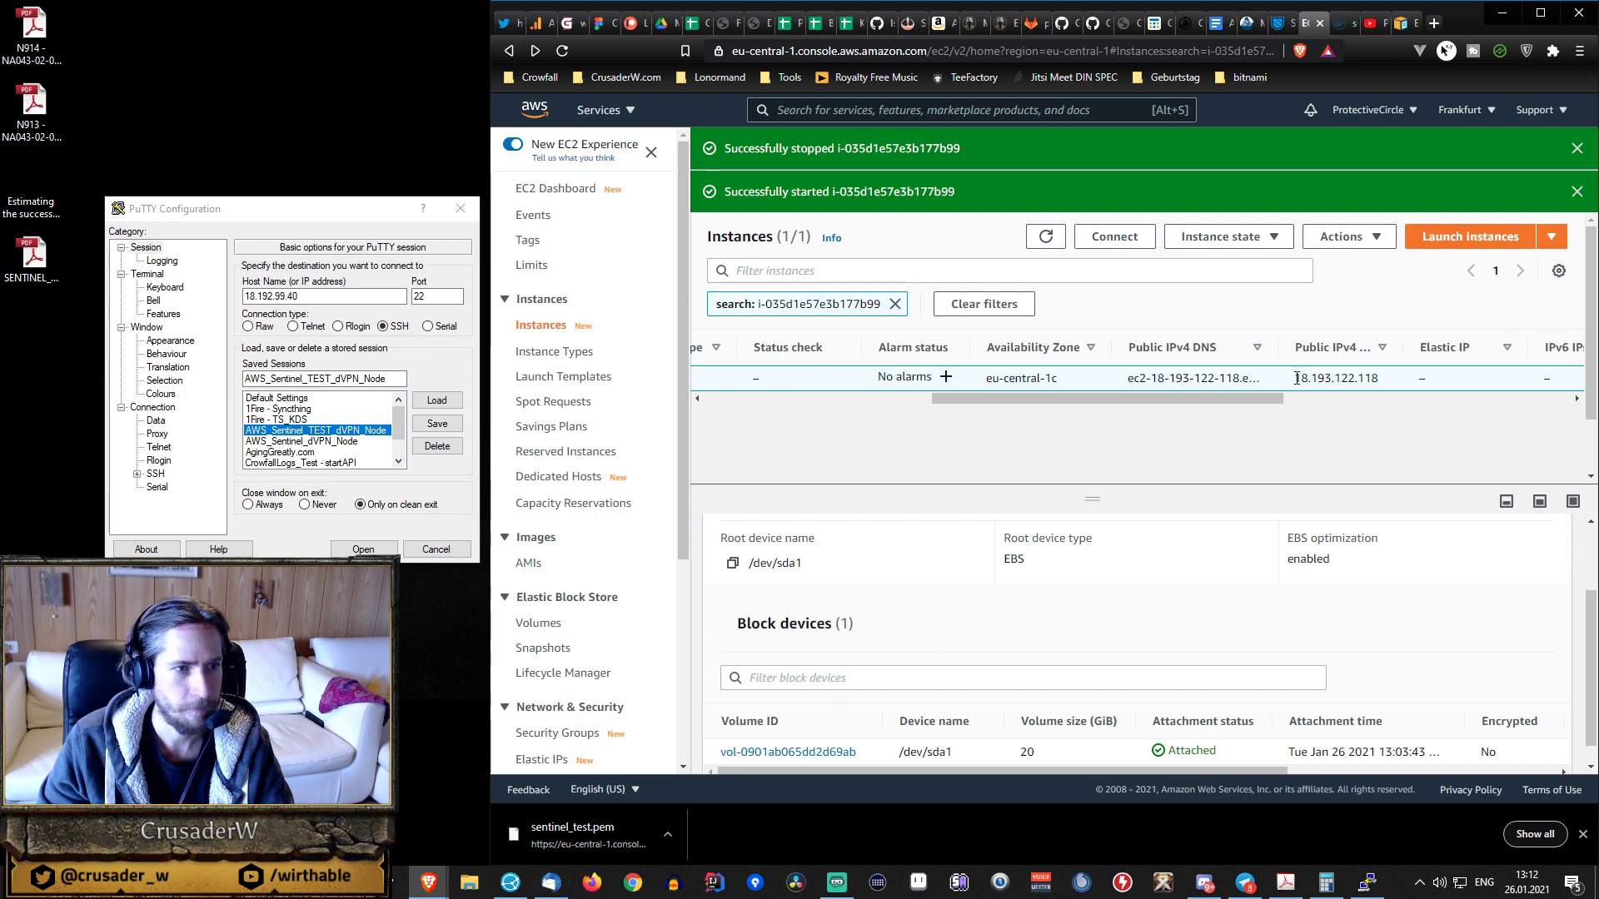
drag(1297, 378, 1384, 380)
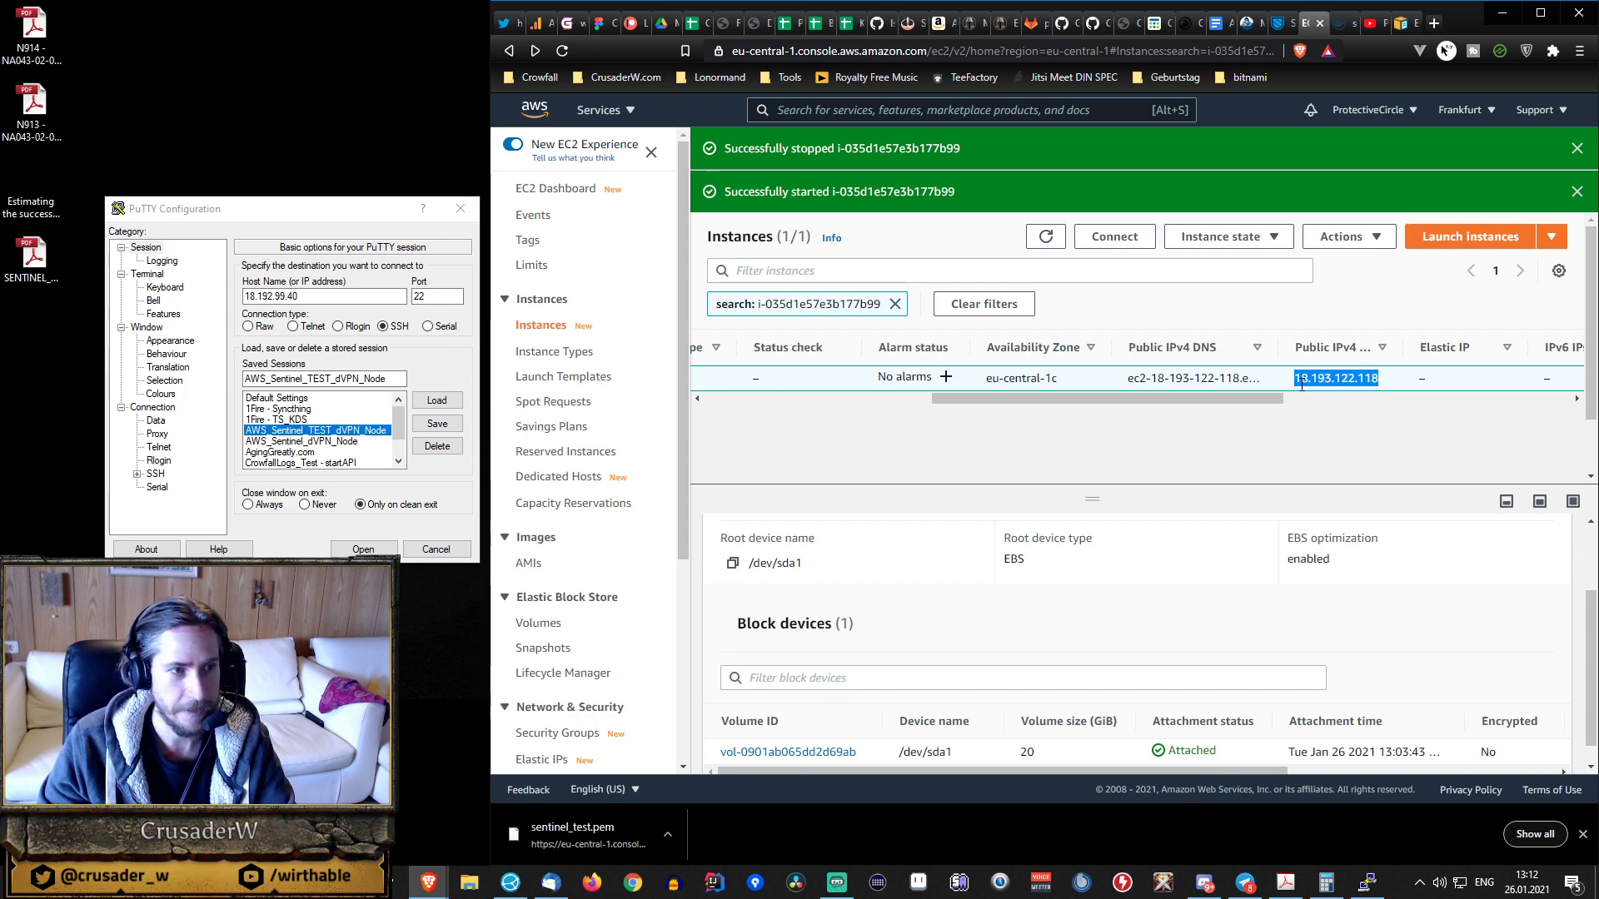
key(ctrl+c)
key(alt+Tab)
key(ctrl+v)
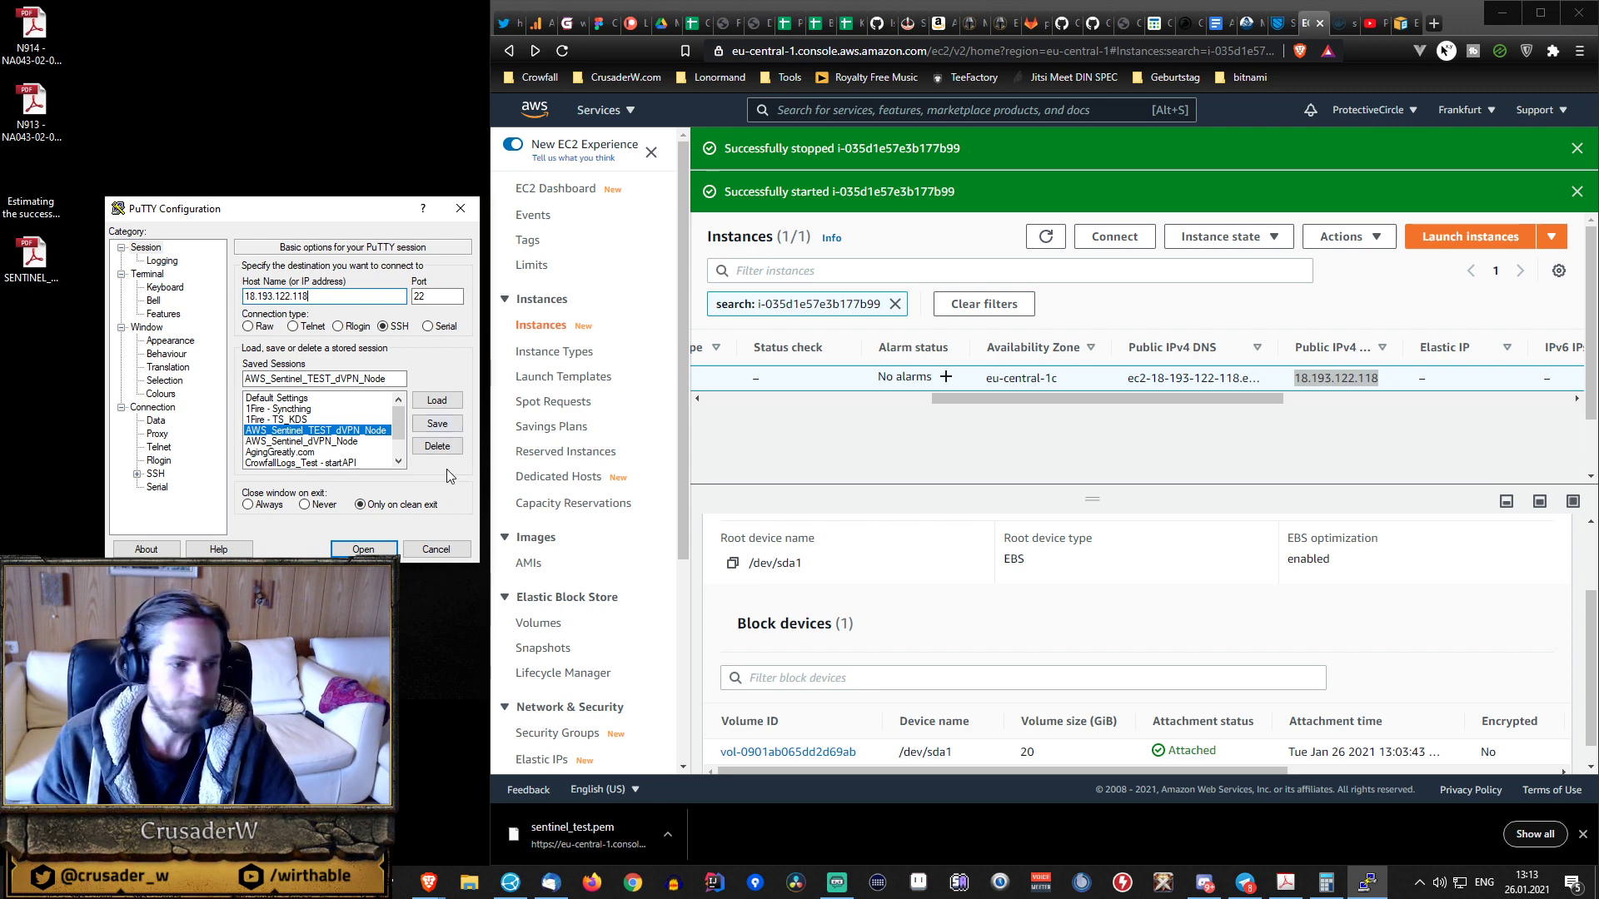
- Open the SSH connection to 18.193.122.118, accept and cache the server's host key, and move the terminal window aside
click(363, 550)
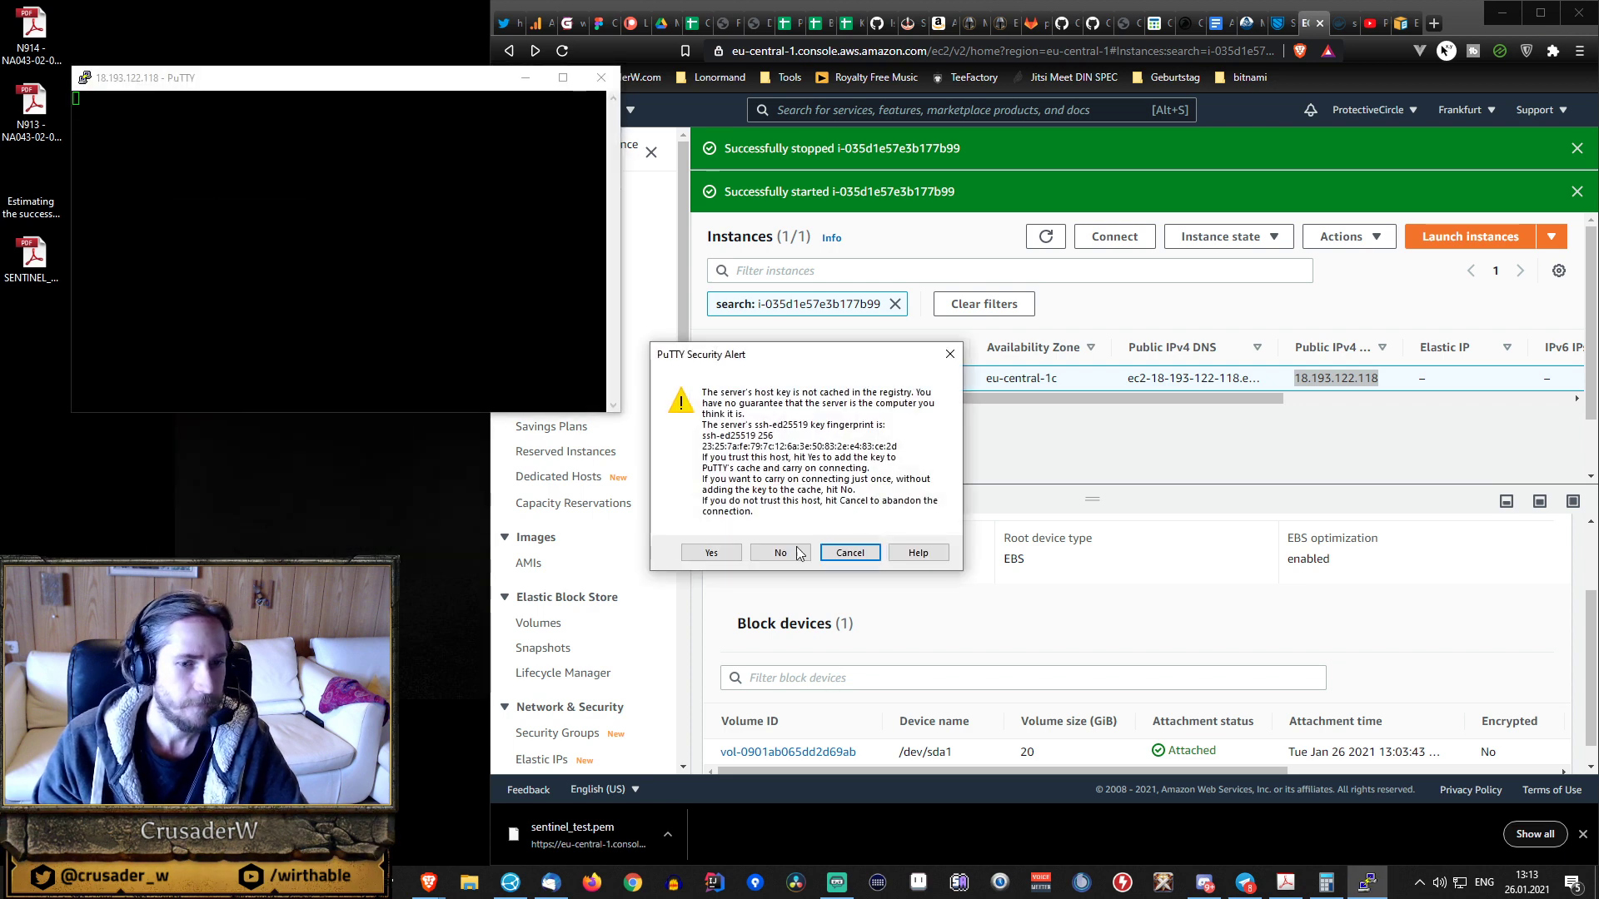
click(710, 553)
drag(460, 72, 393, 6)
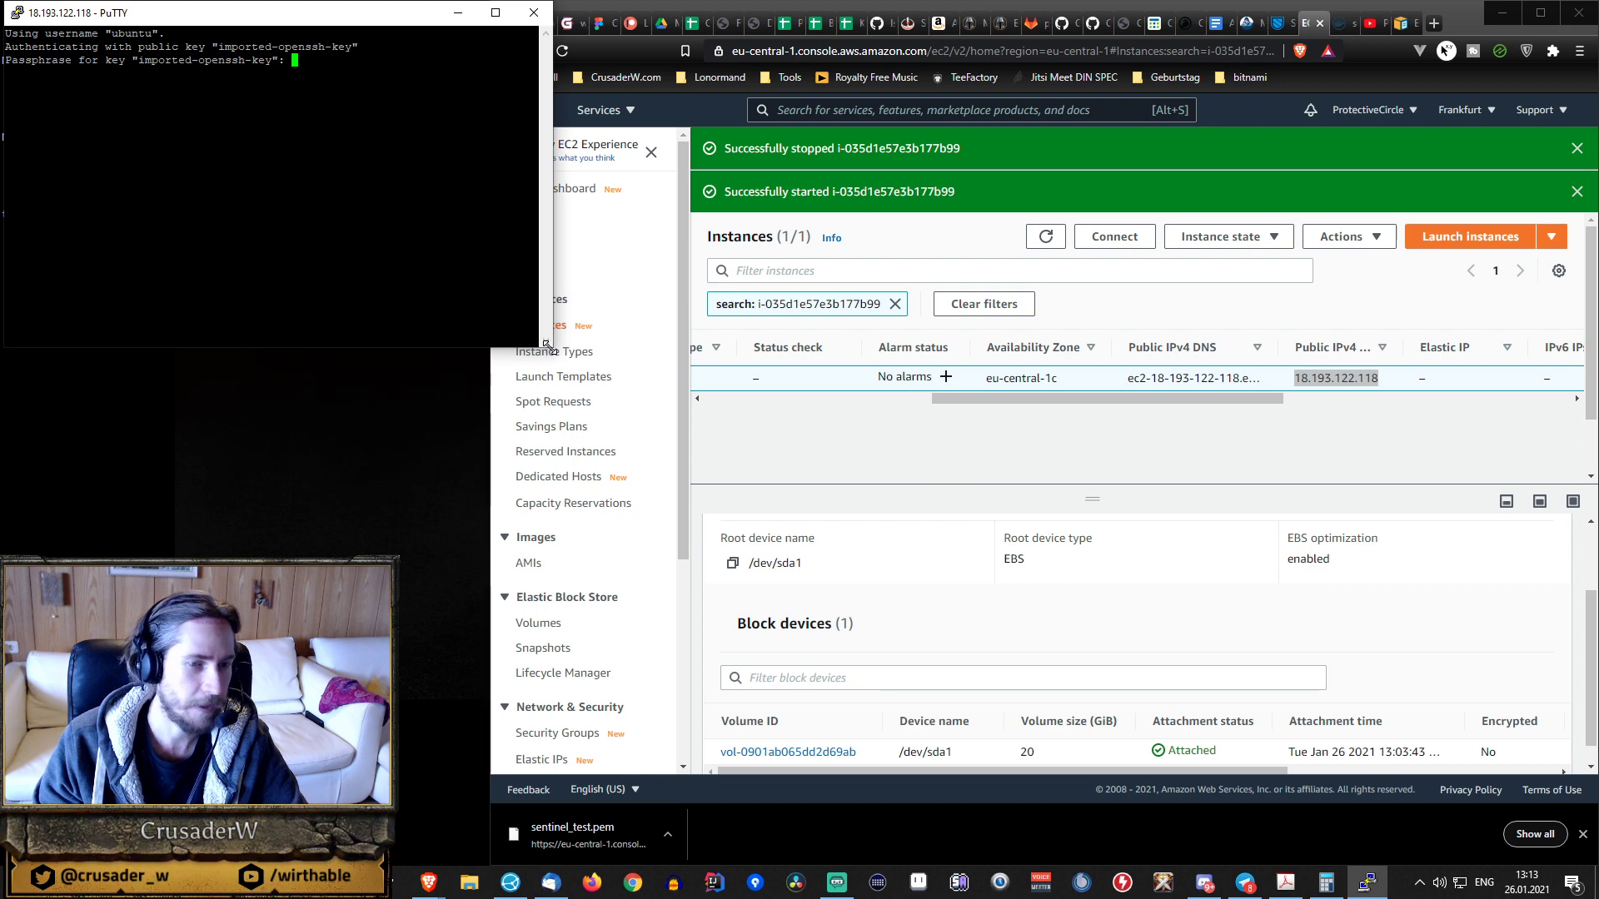
- Enlarge the terminal window and log in to the instance by entering the SSH key's passphrase
drag(551, 346, 486, 562)
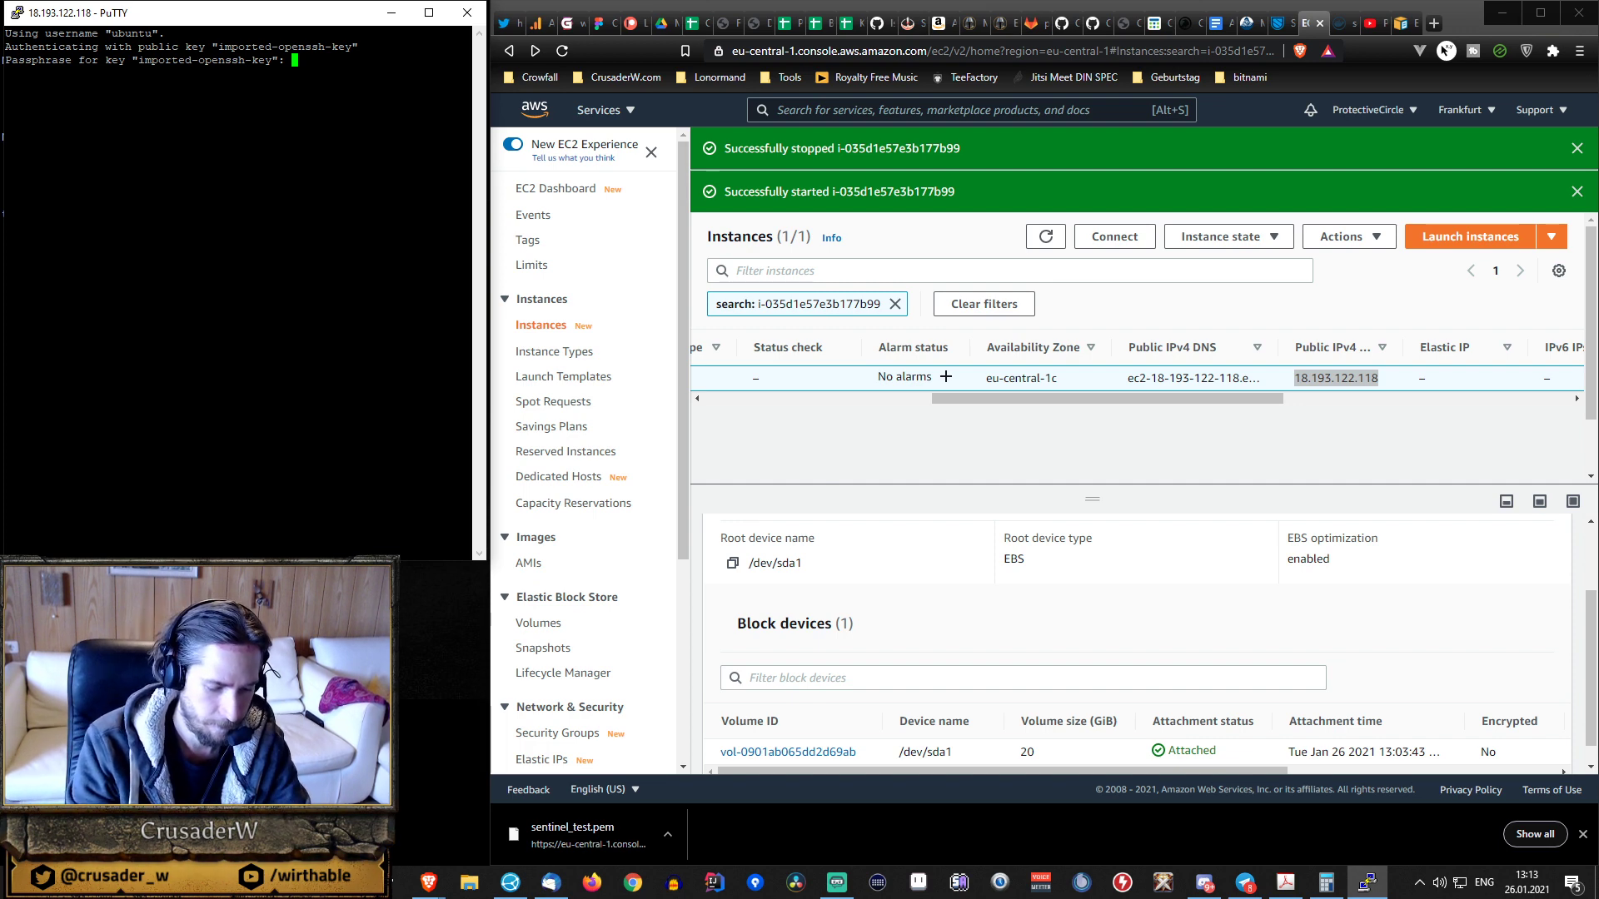
key(Return)
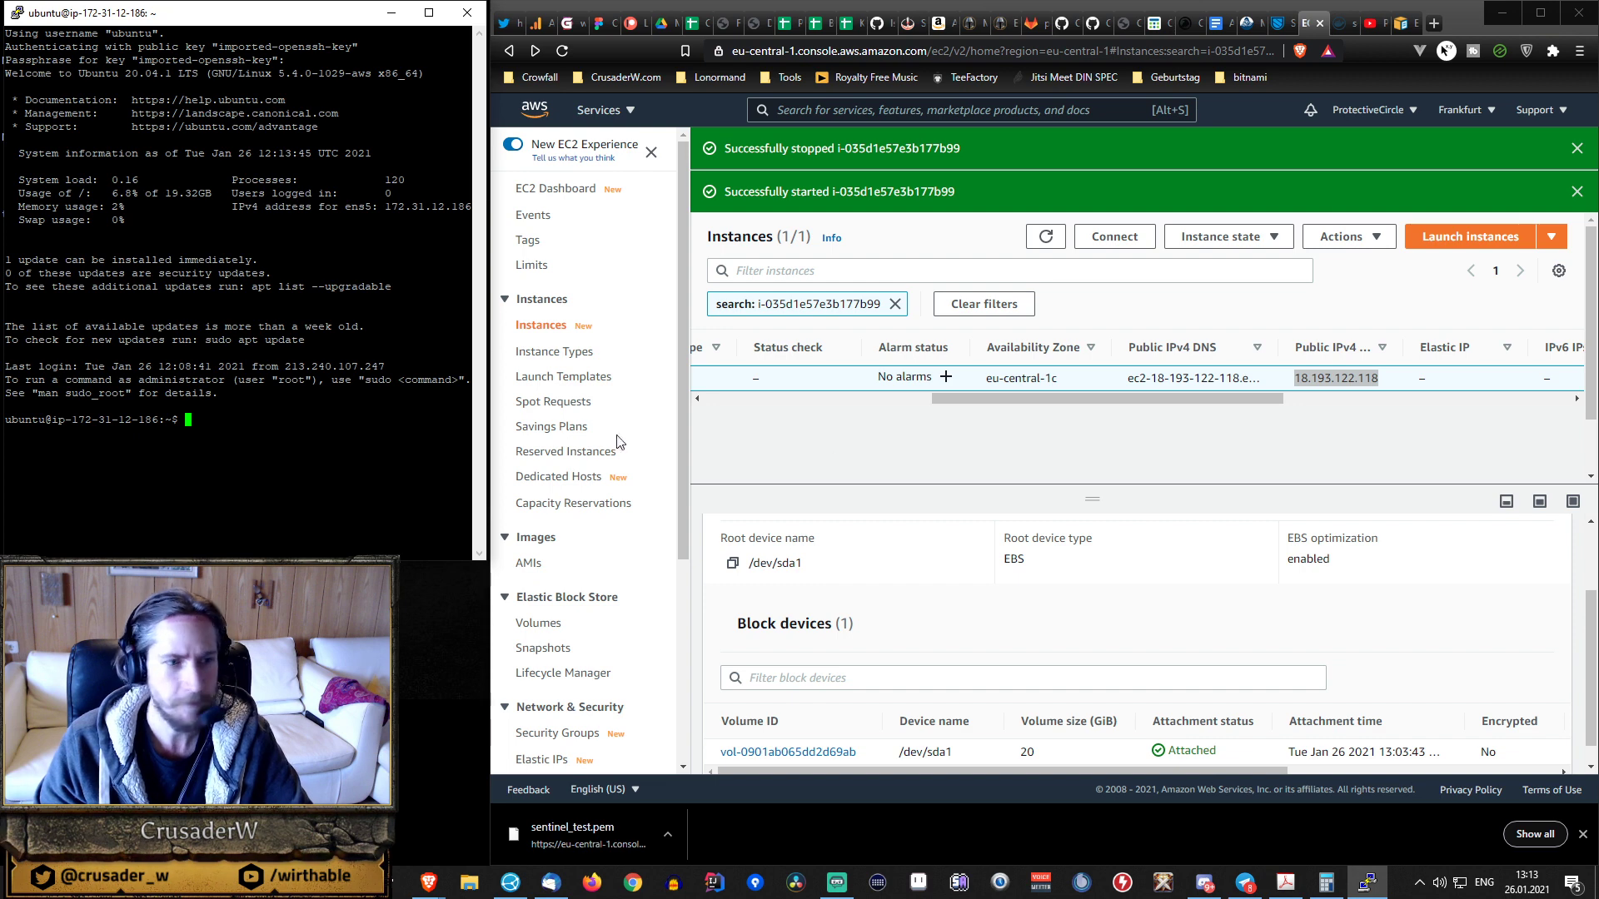
- Check the root filesystem's available space with df -hT and the nvme0n1 disk and partition sizes with lsblk
text(df -hT)
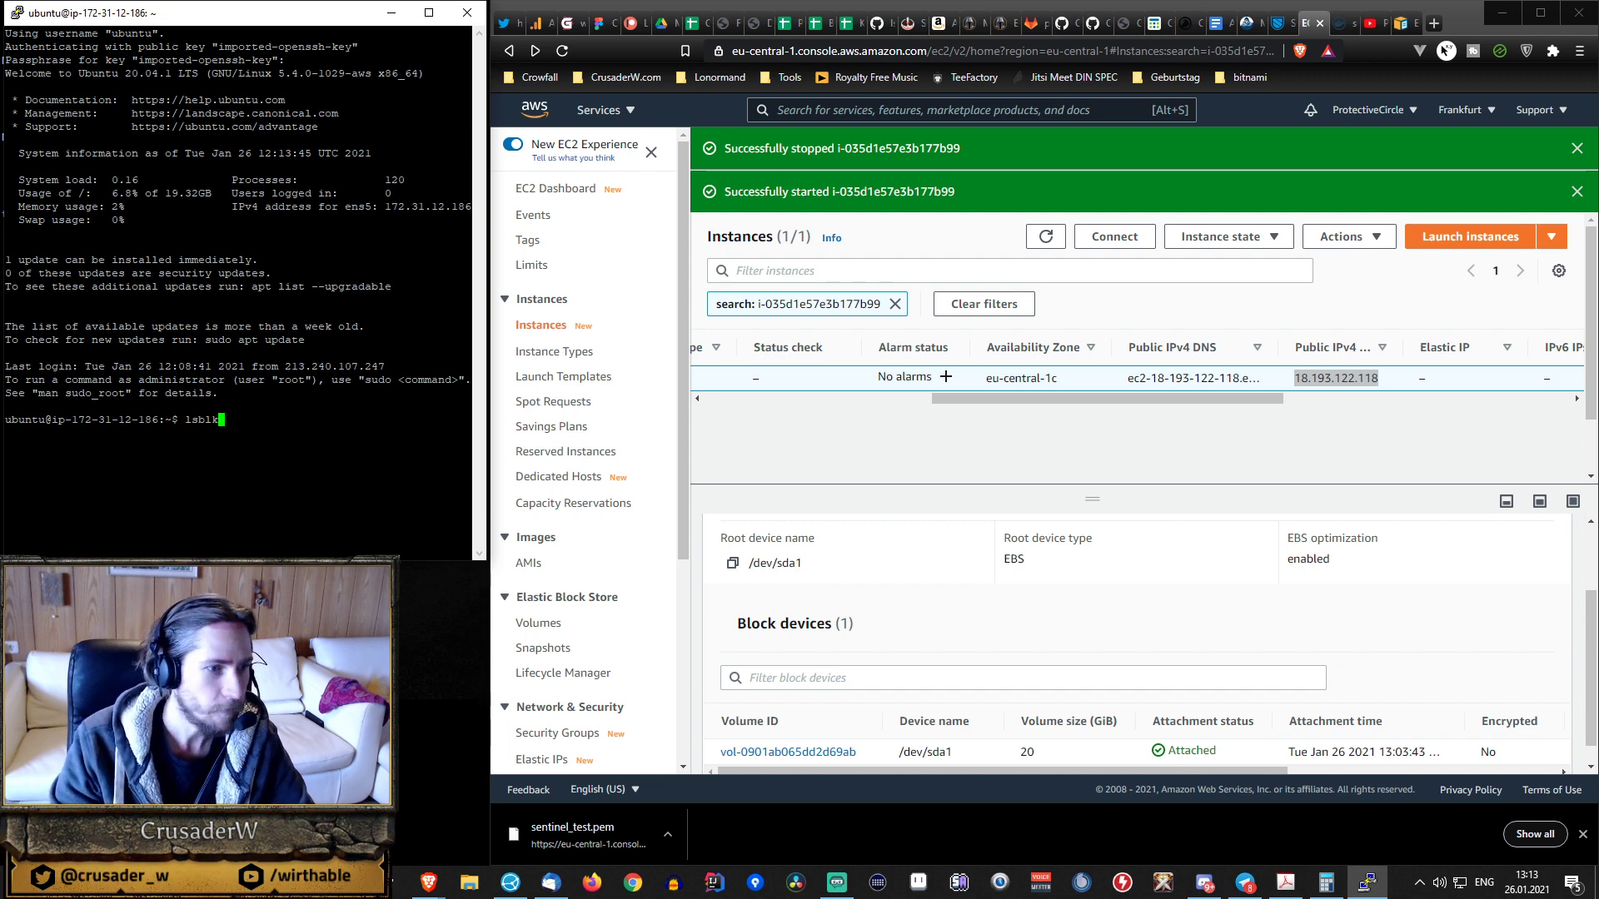
key(Return)
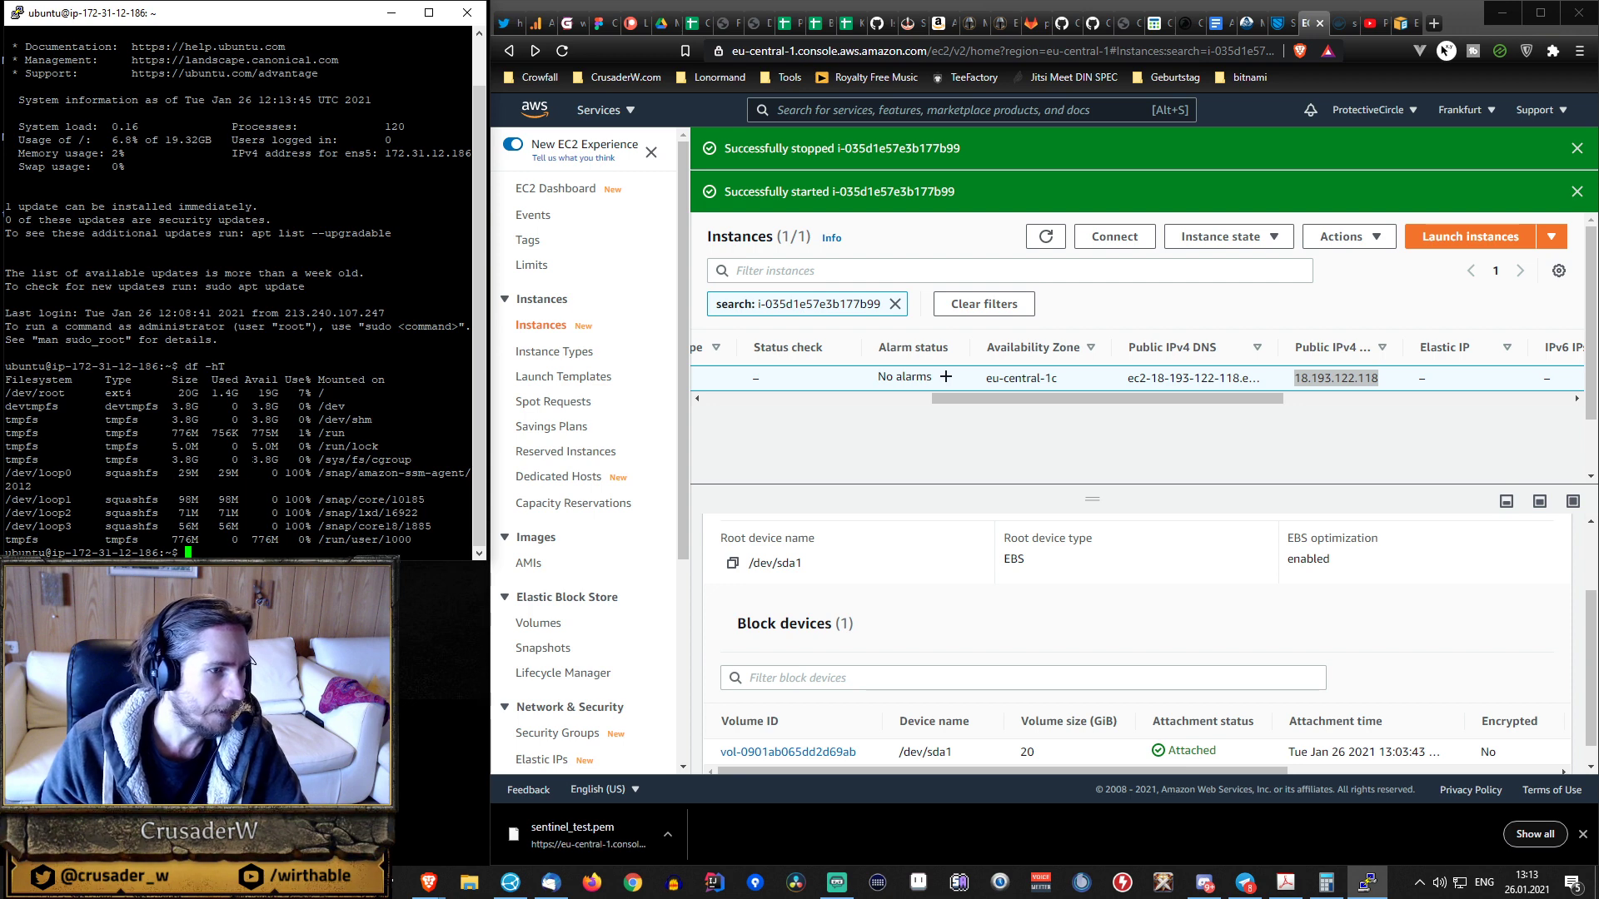
double_click(261, 393)
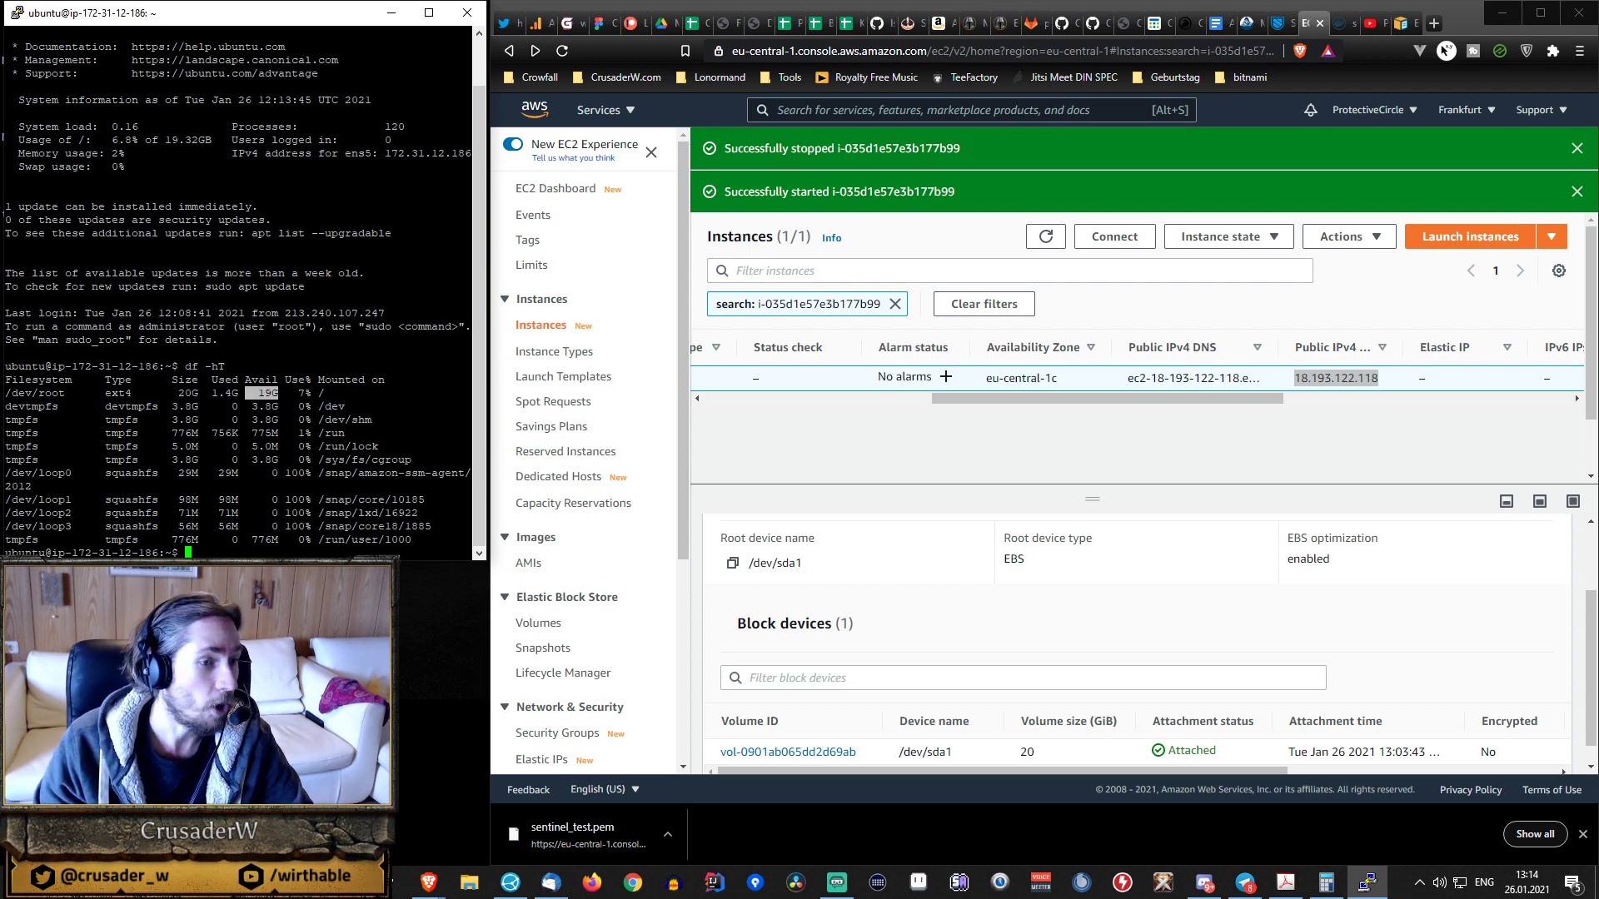
key(Up)
key(Return)
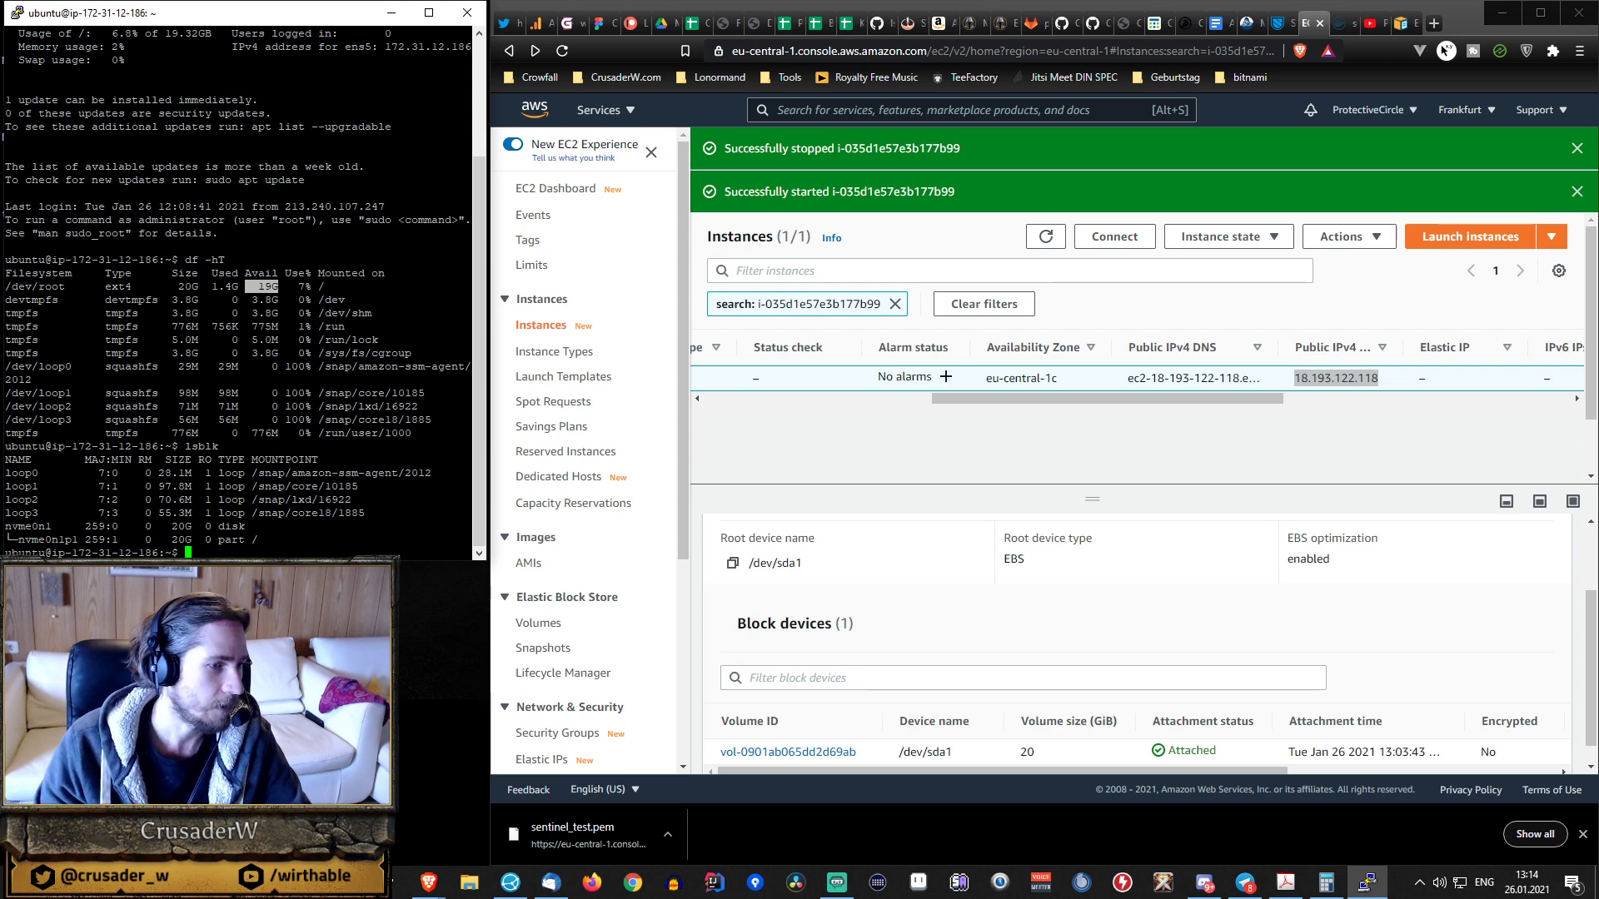
drag(5, 526, 82, 527)
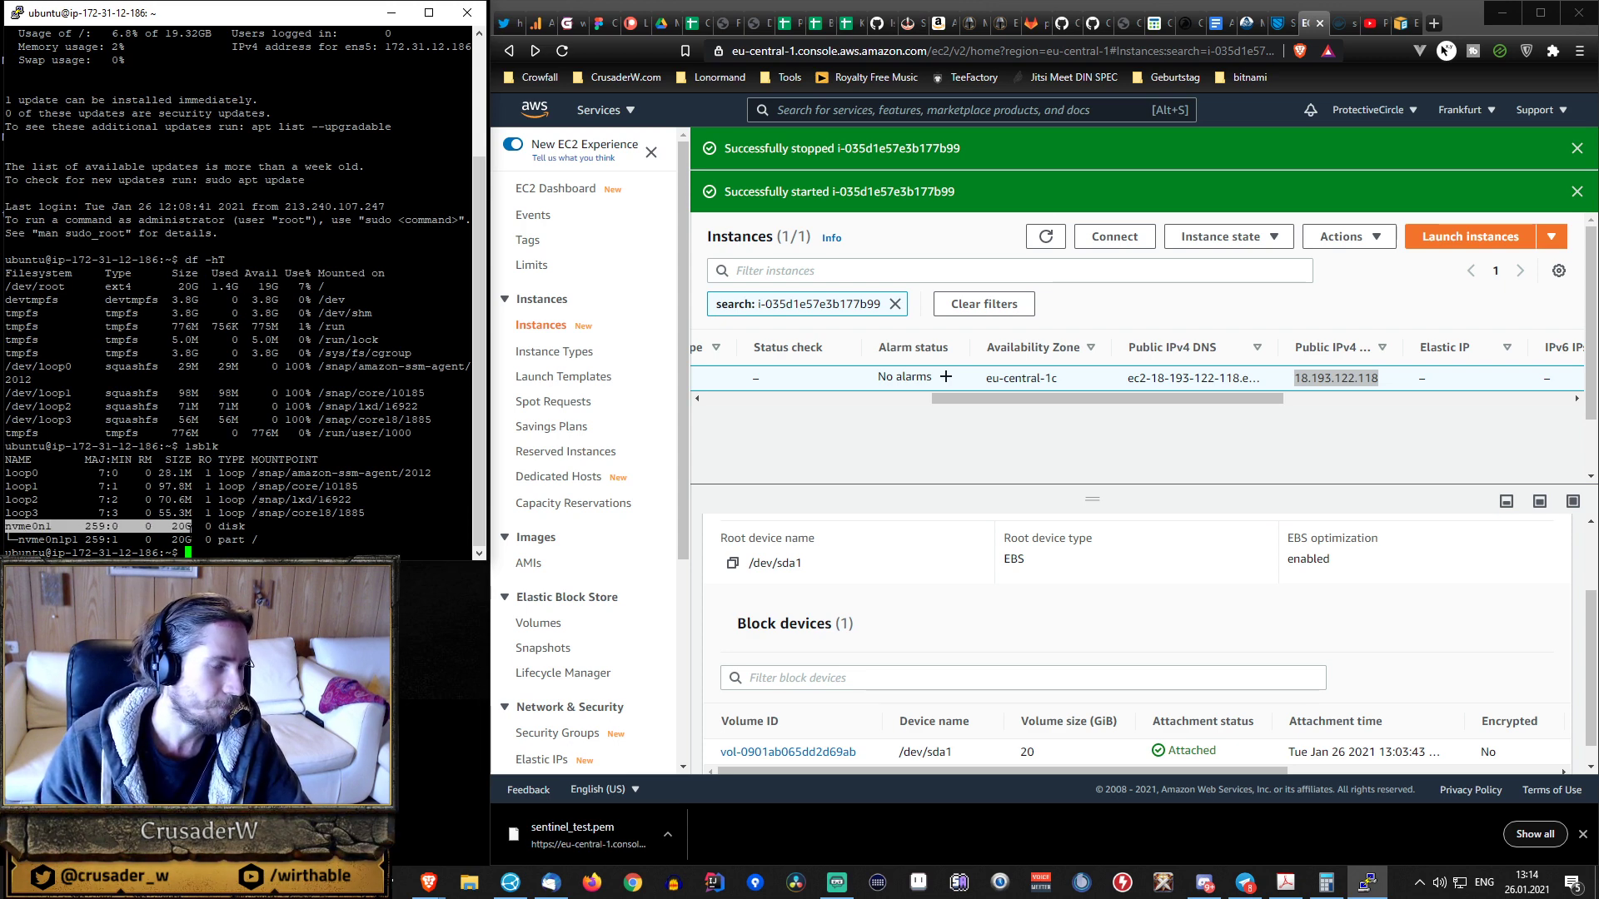
click(191, 526)
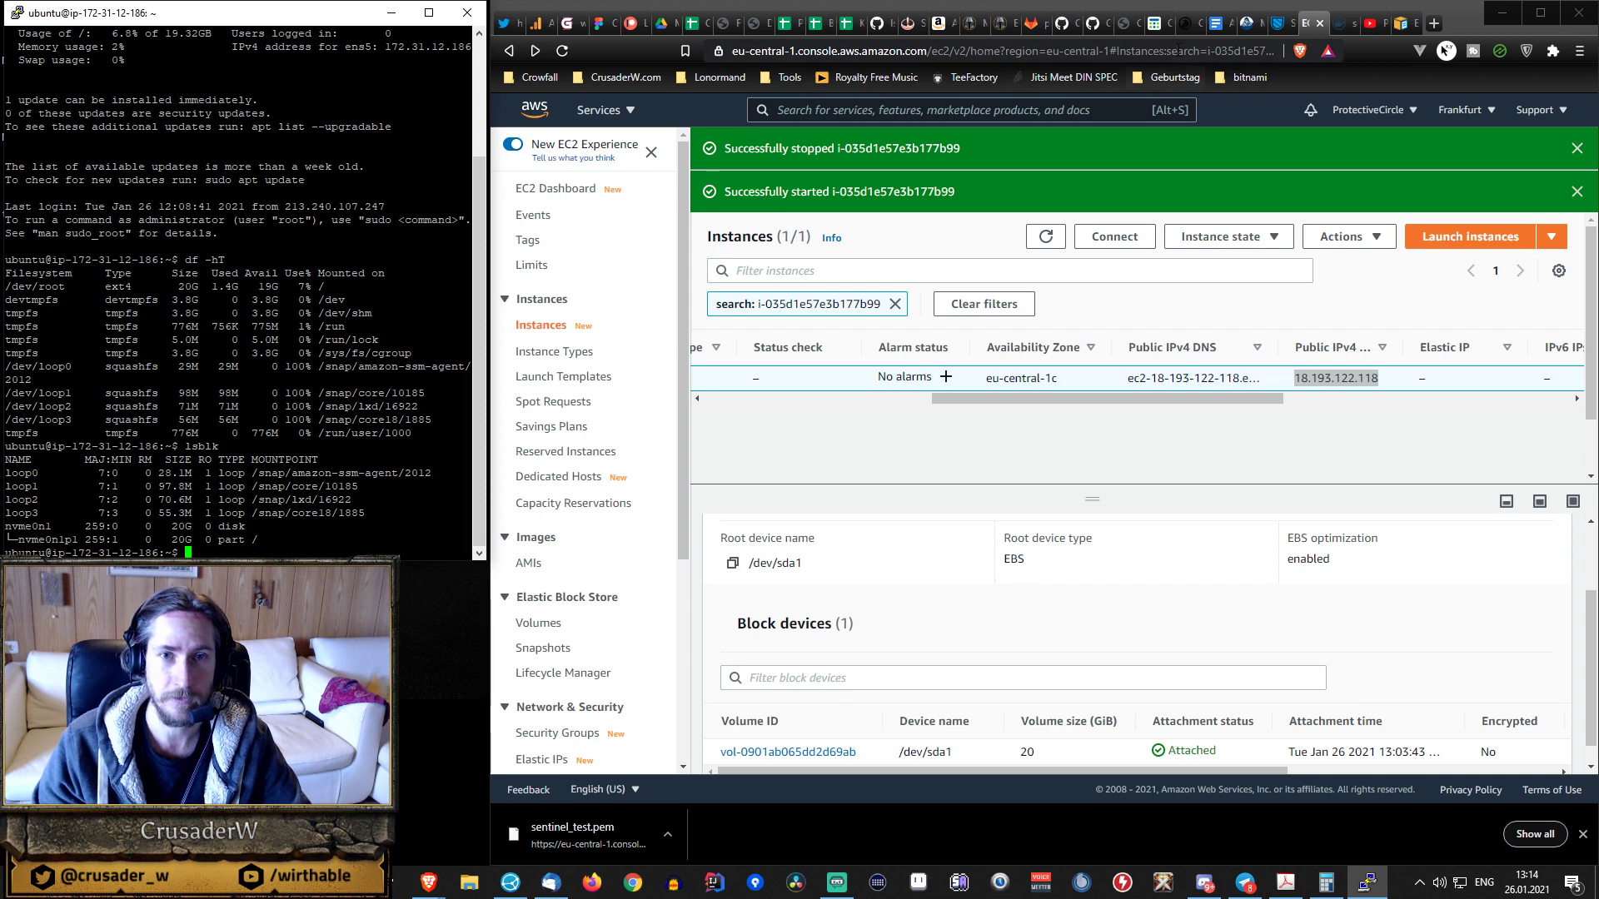
- Switch to the browser and look through the sentinel.co dVPN and Network pages for the node hosting guide
click(1342, 23)
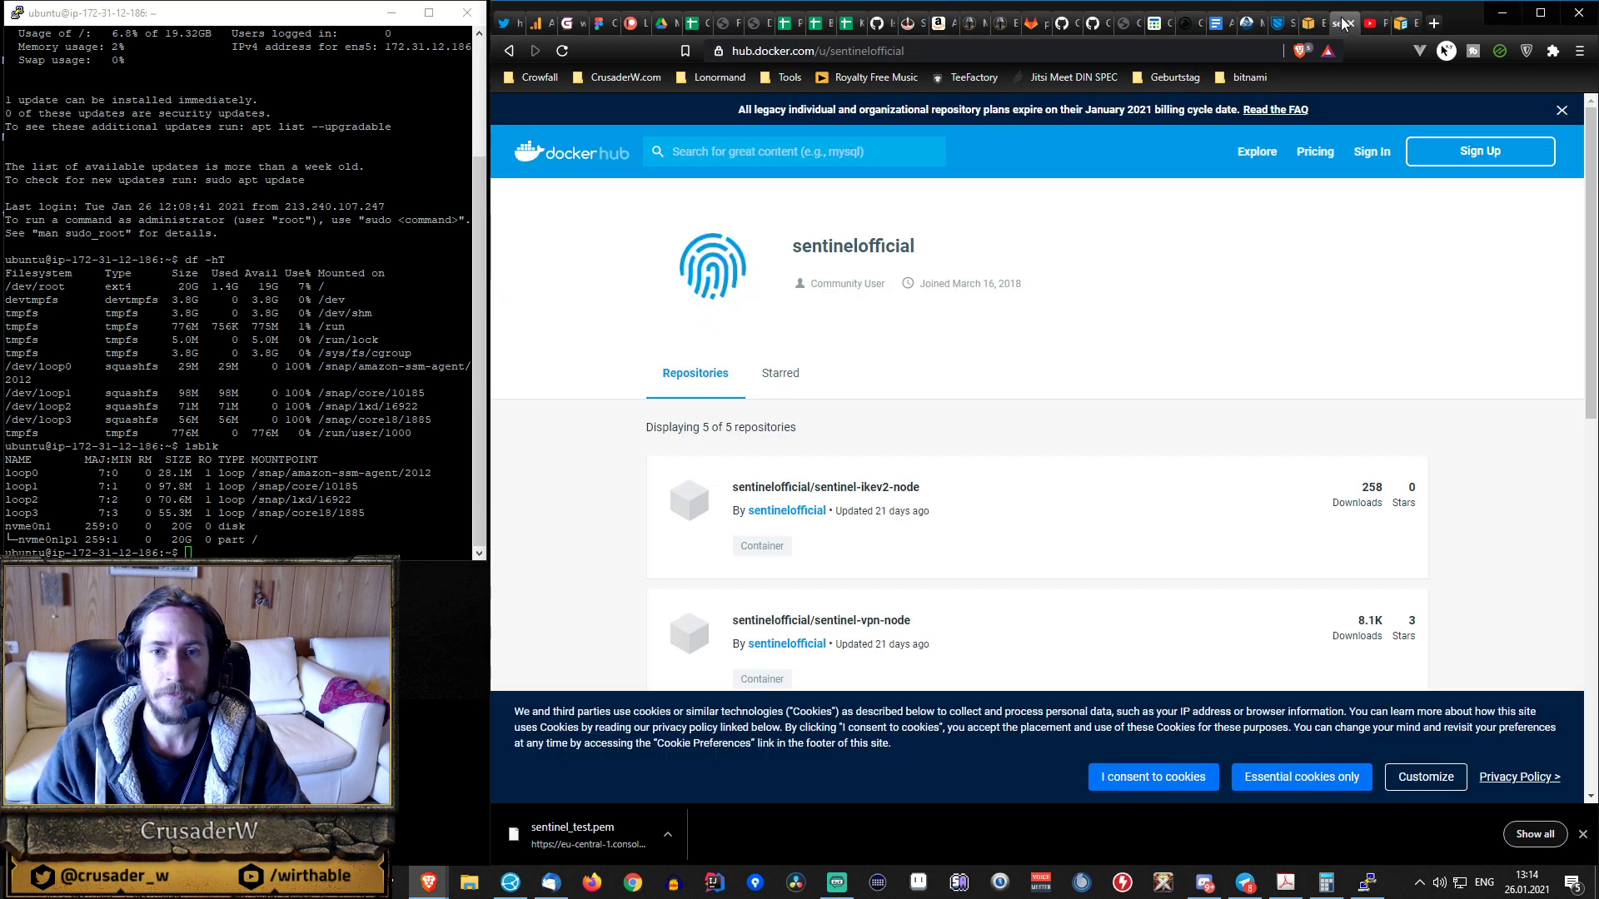
click(1290, 25)
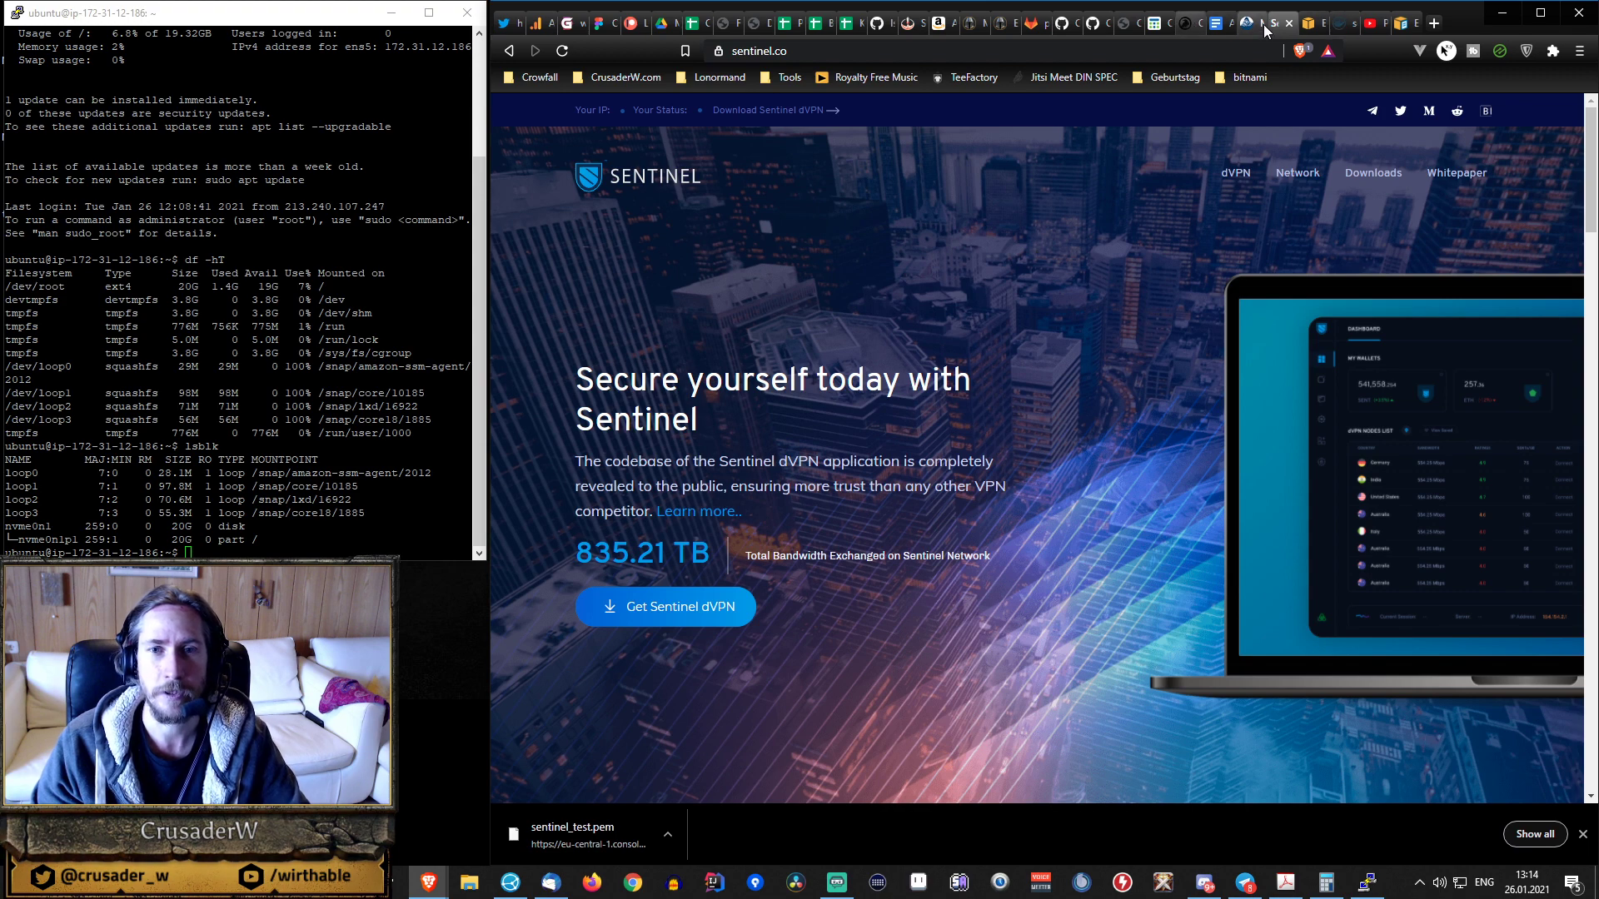
click(1236, 173)
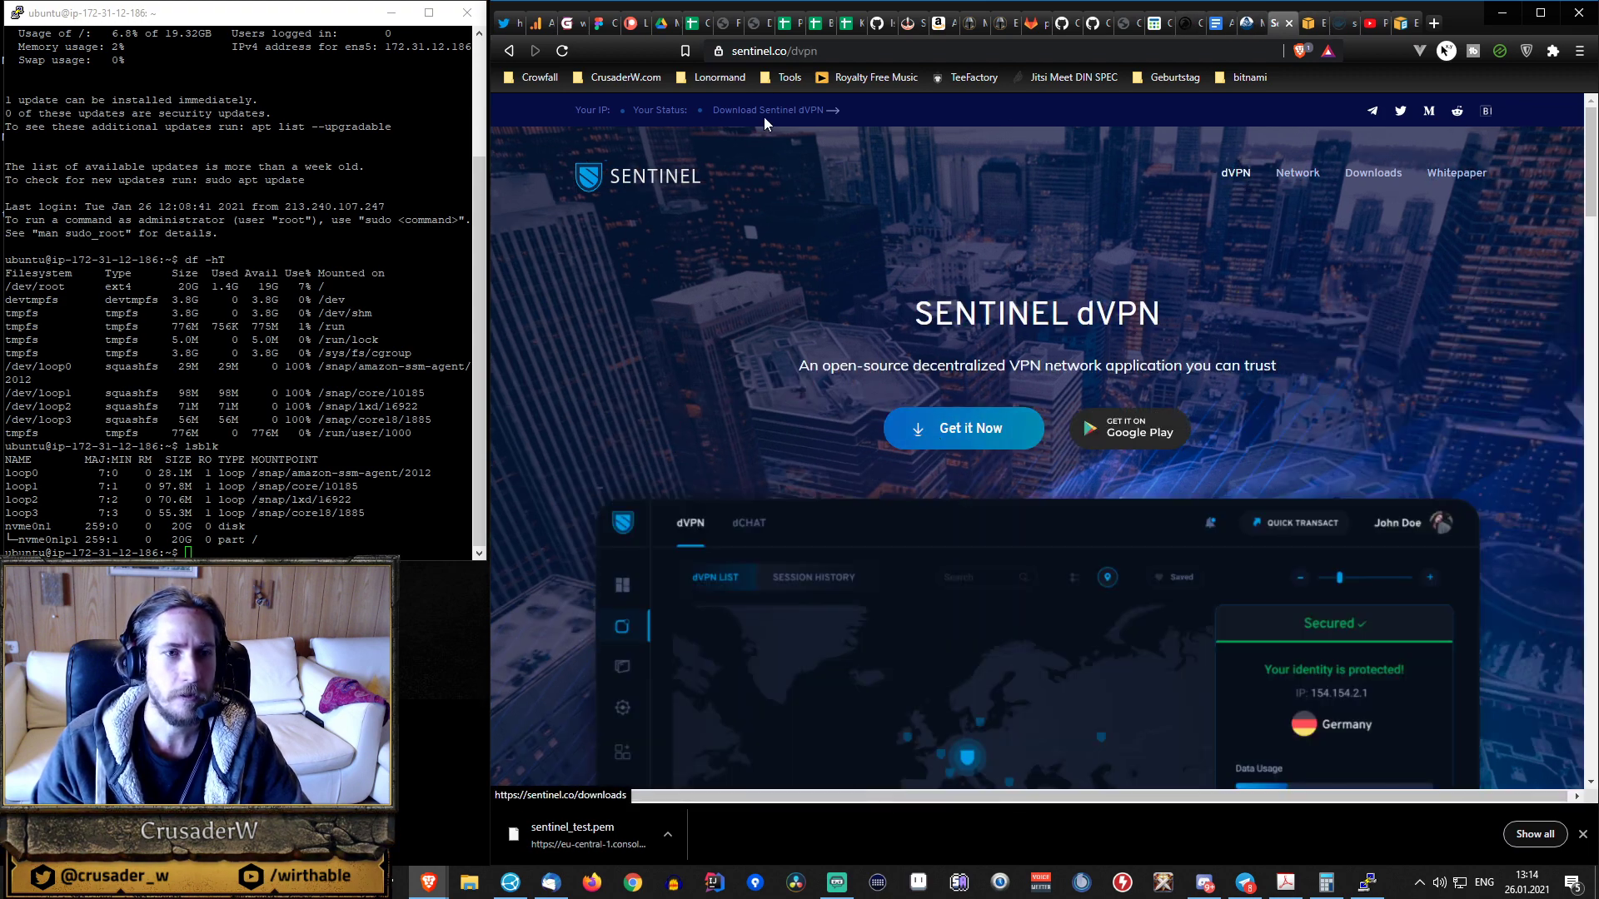
click(1299, 172)
scroll(822, 414, down, 15)
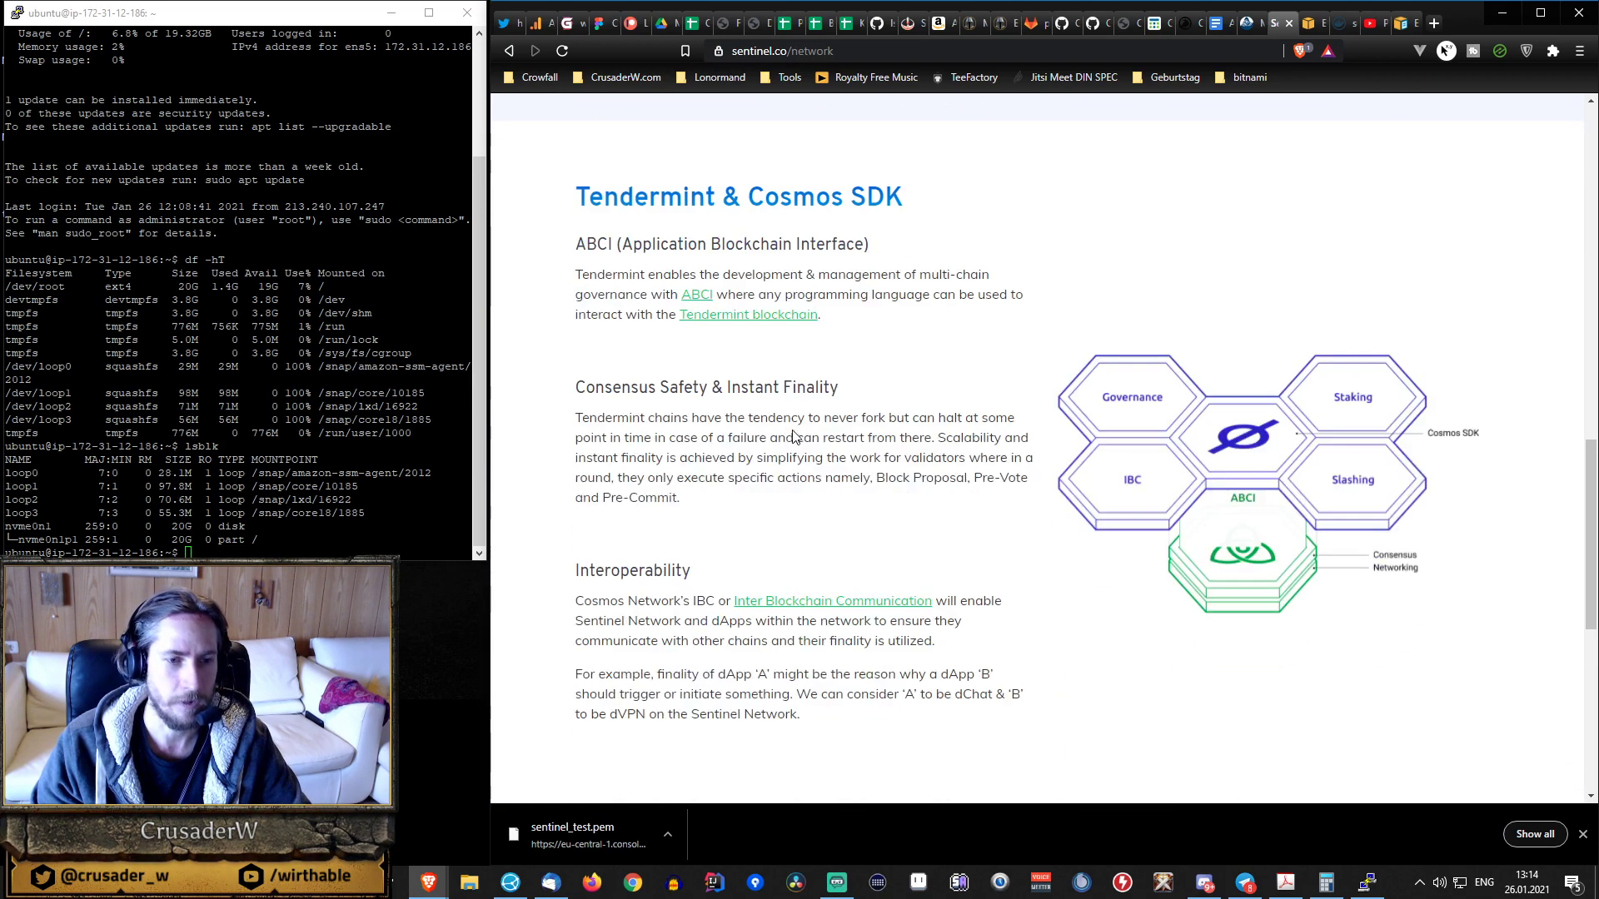
scroll(791, 413, up, 6)
scroll(792, 413, down, 6)
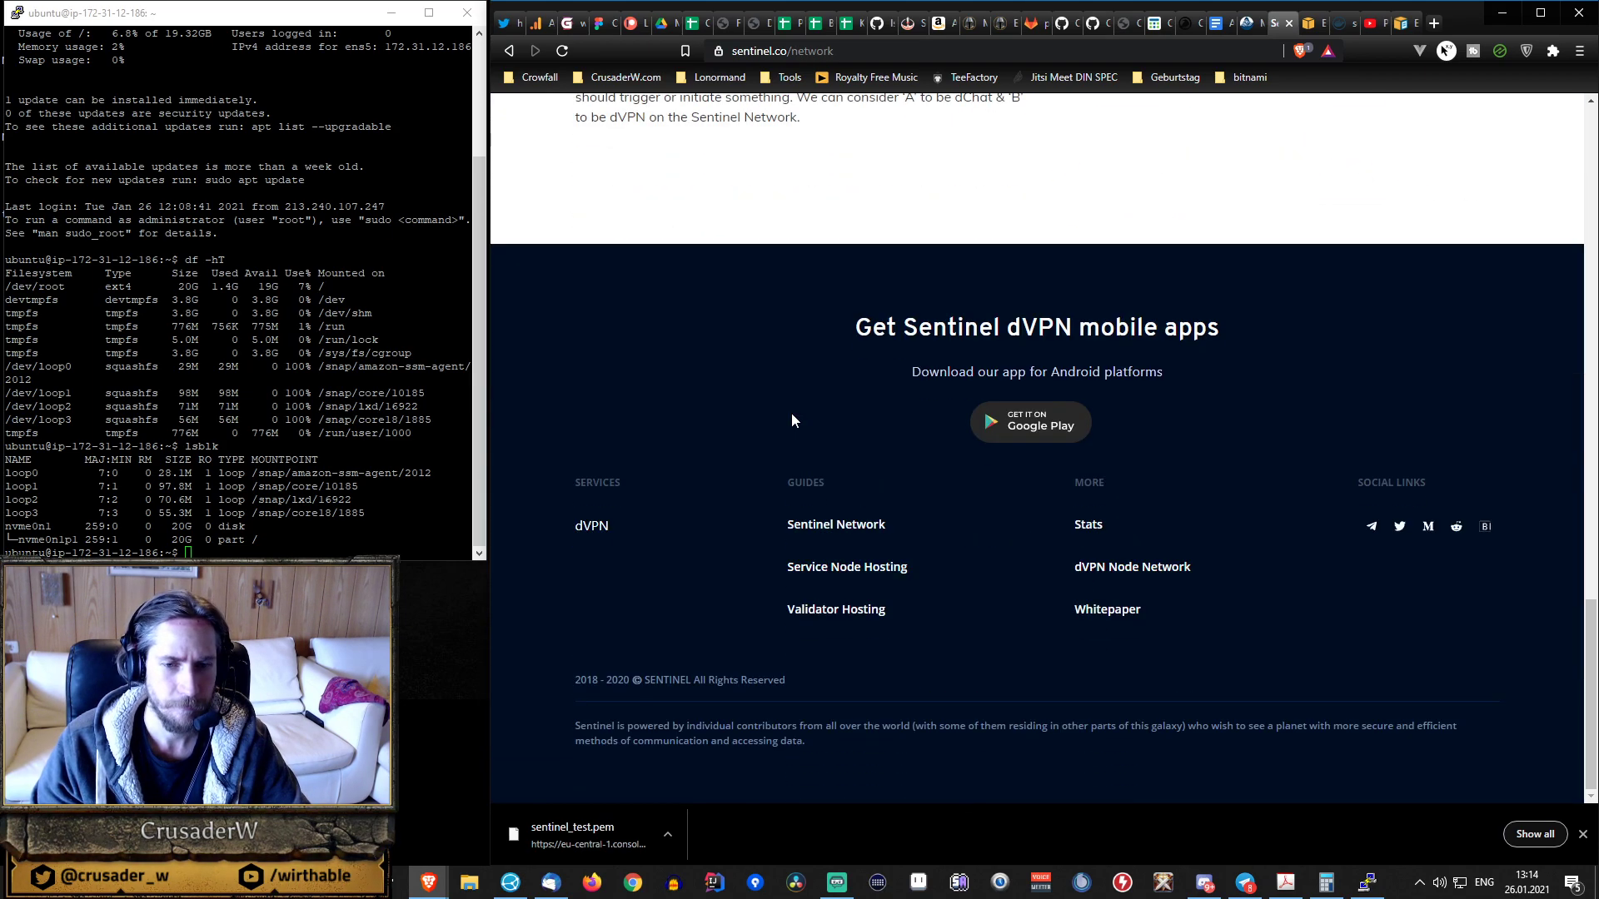
scroll(792, 414, up, 12)
scroll(873, 422, up, 10)
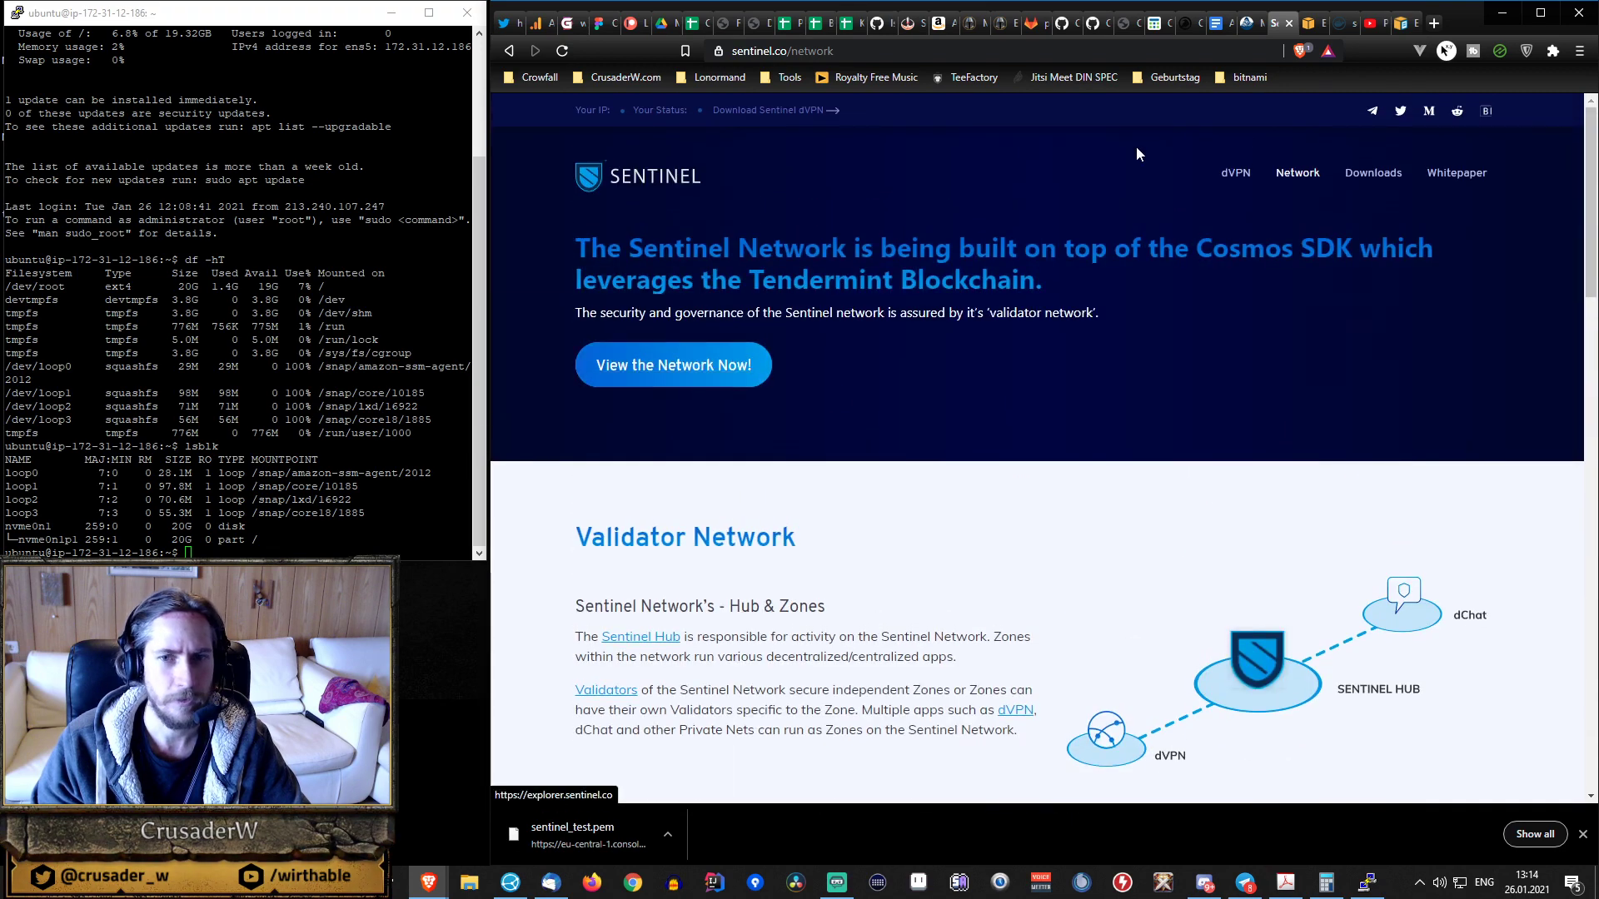
- Open the node hosting documentation from the Explore Node Network section of Sentinel's dVPN page and switch to the Tendermint guide
click(1237, 175)
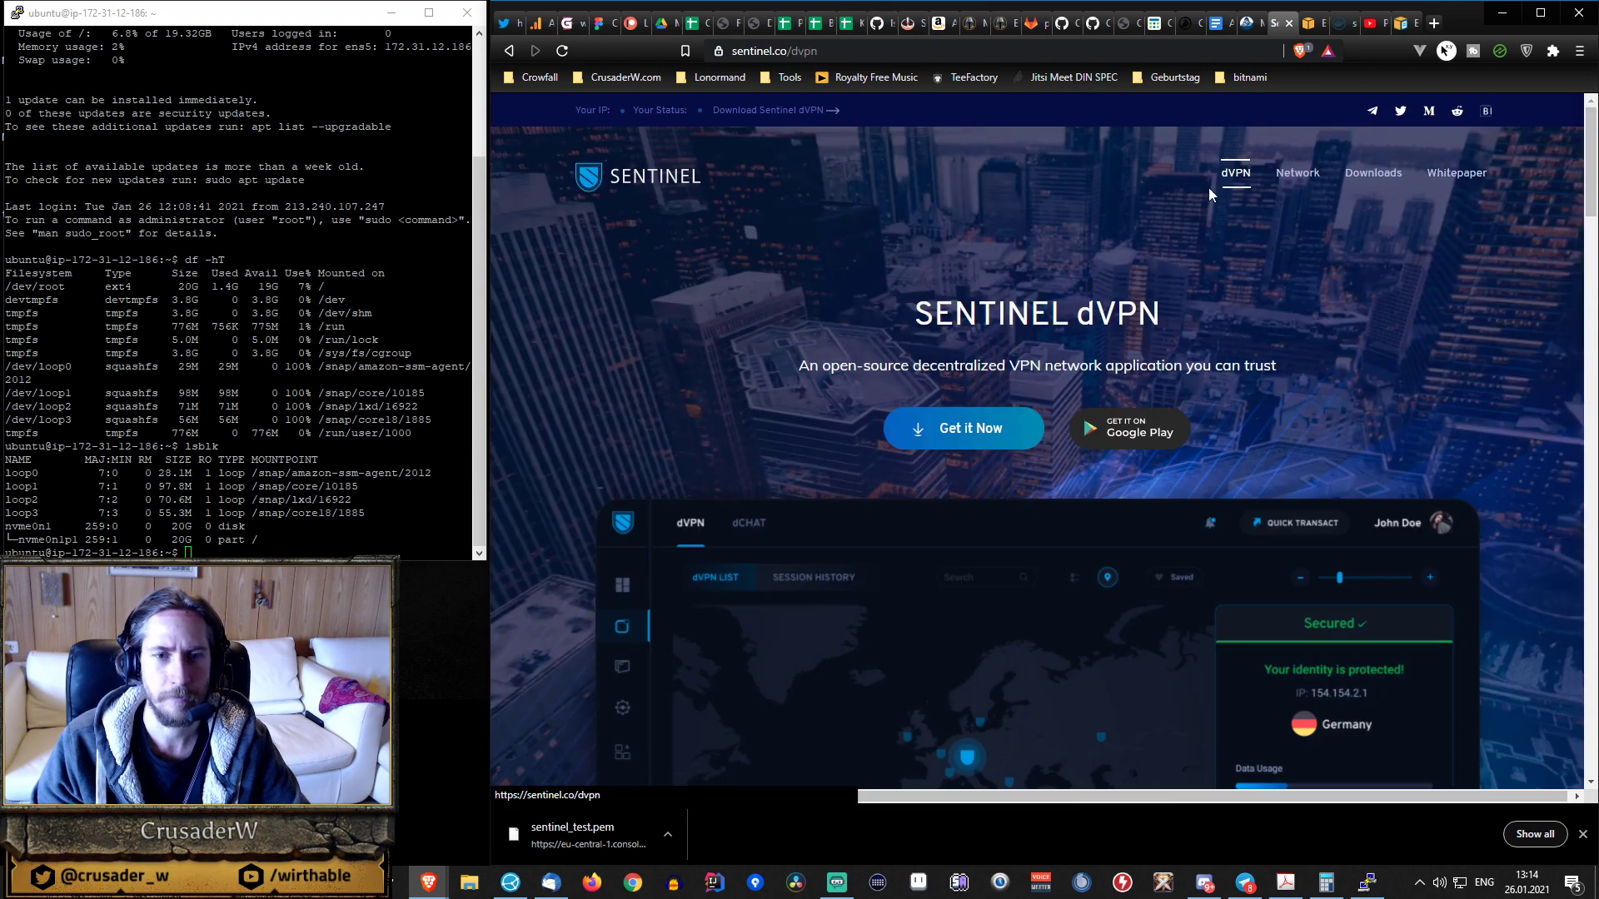
scroll(1056, 254, down, 10)
scroll(1036, 235, up, 5)
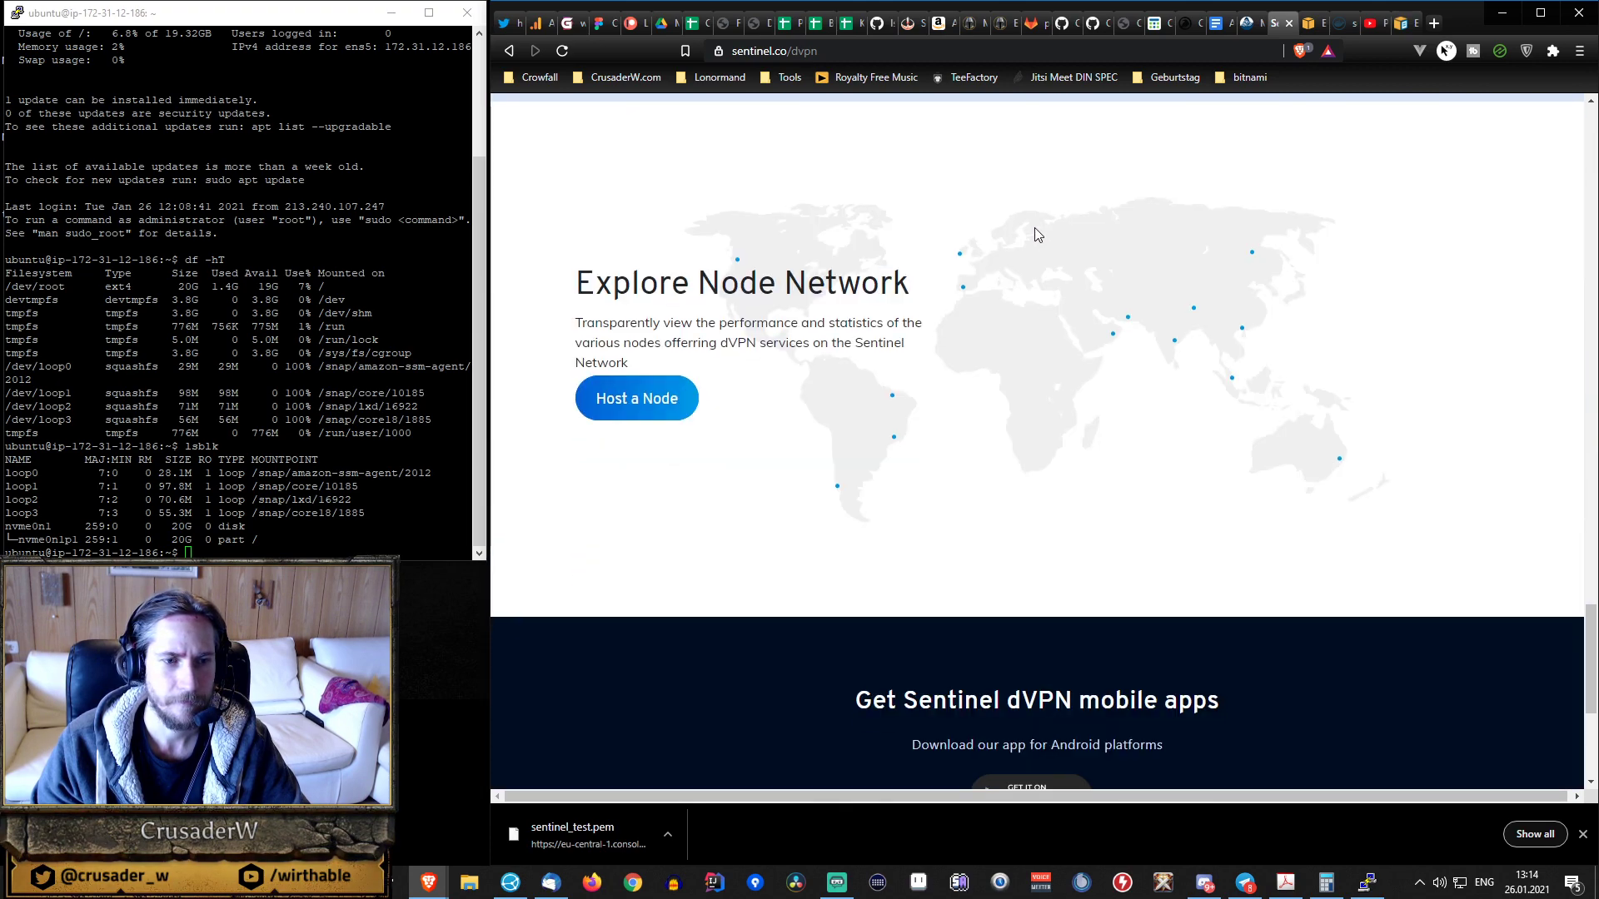
click(618, 398)
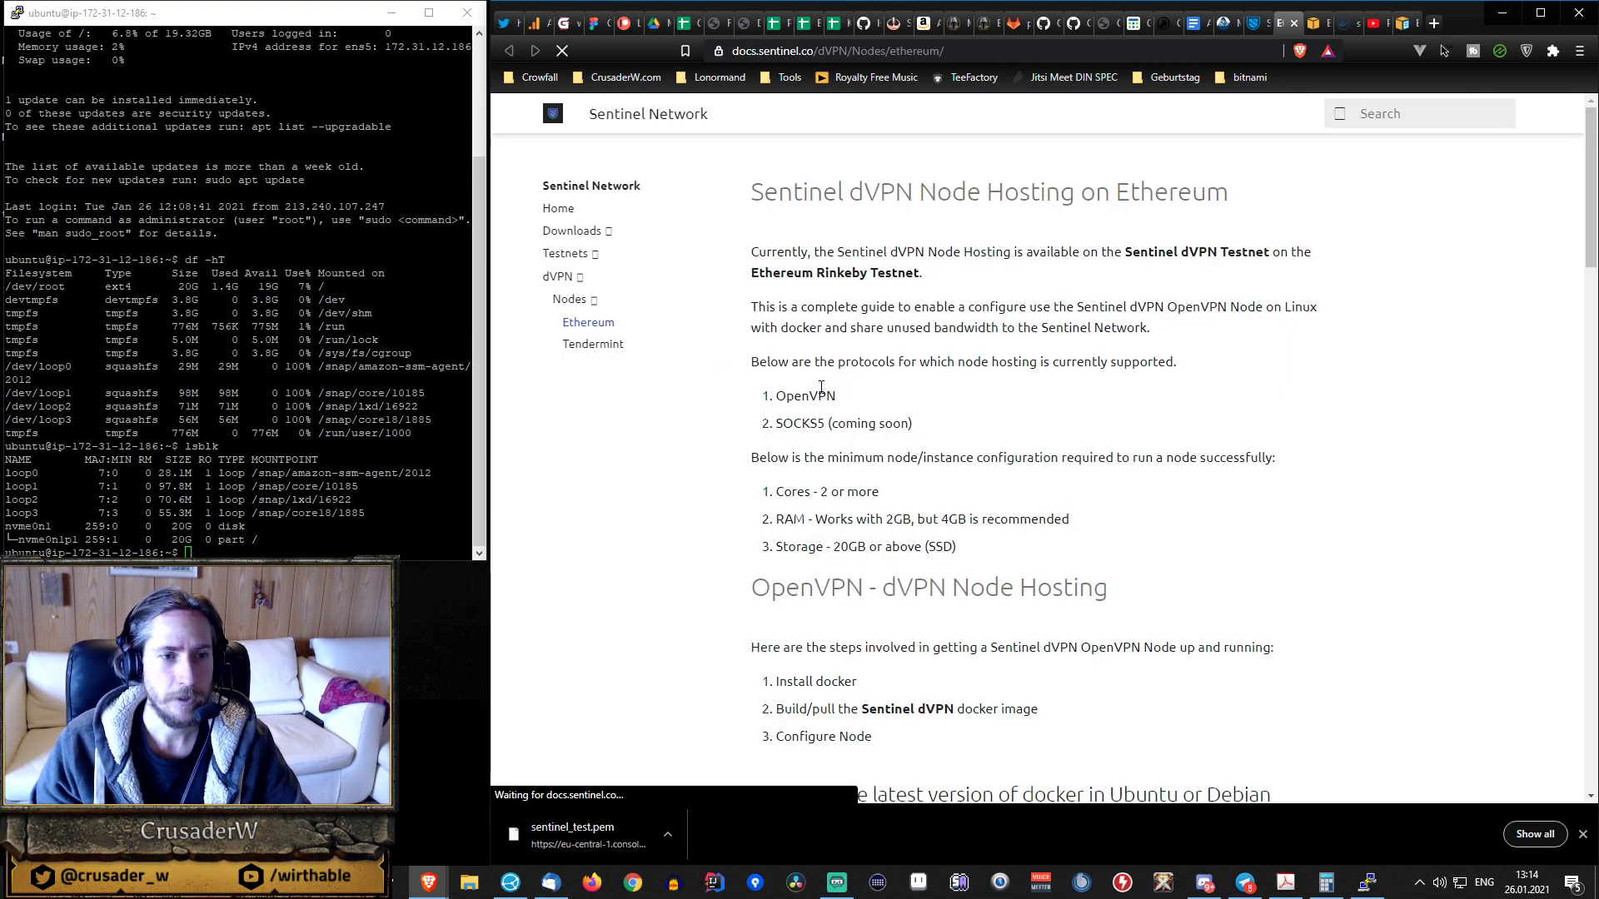
click(590, 352)
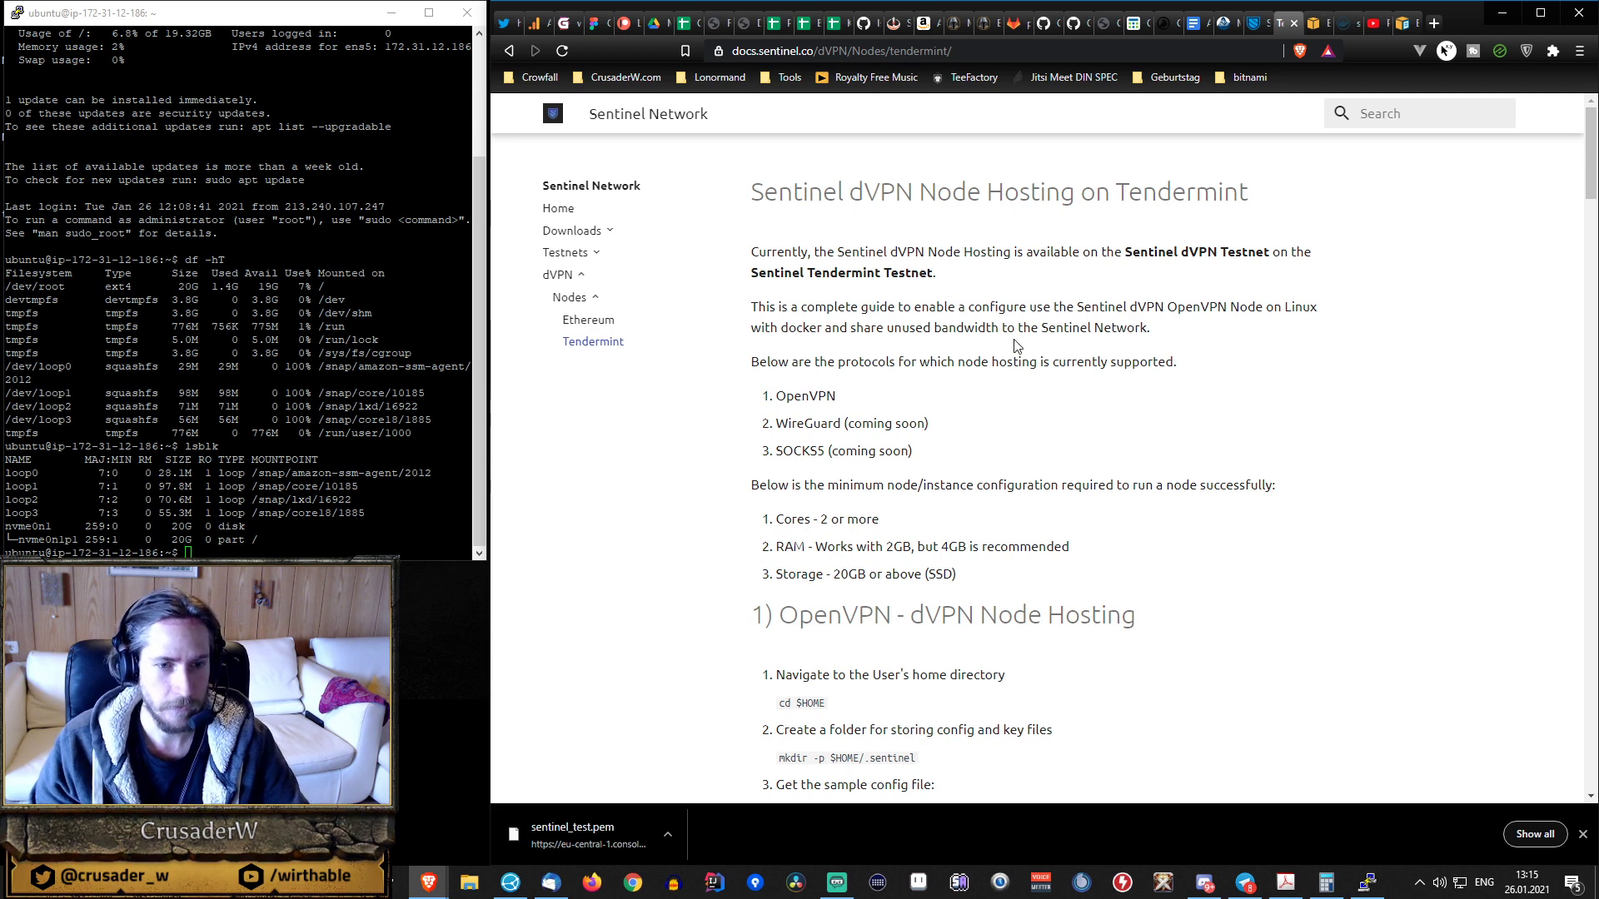
- Review the minimum node configuration and the first OpenVPN dVPN node hosting instructions in the Tendermint guide
scroll(985, 326, down, 2)
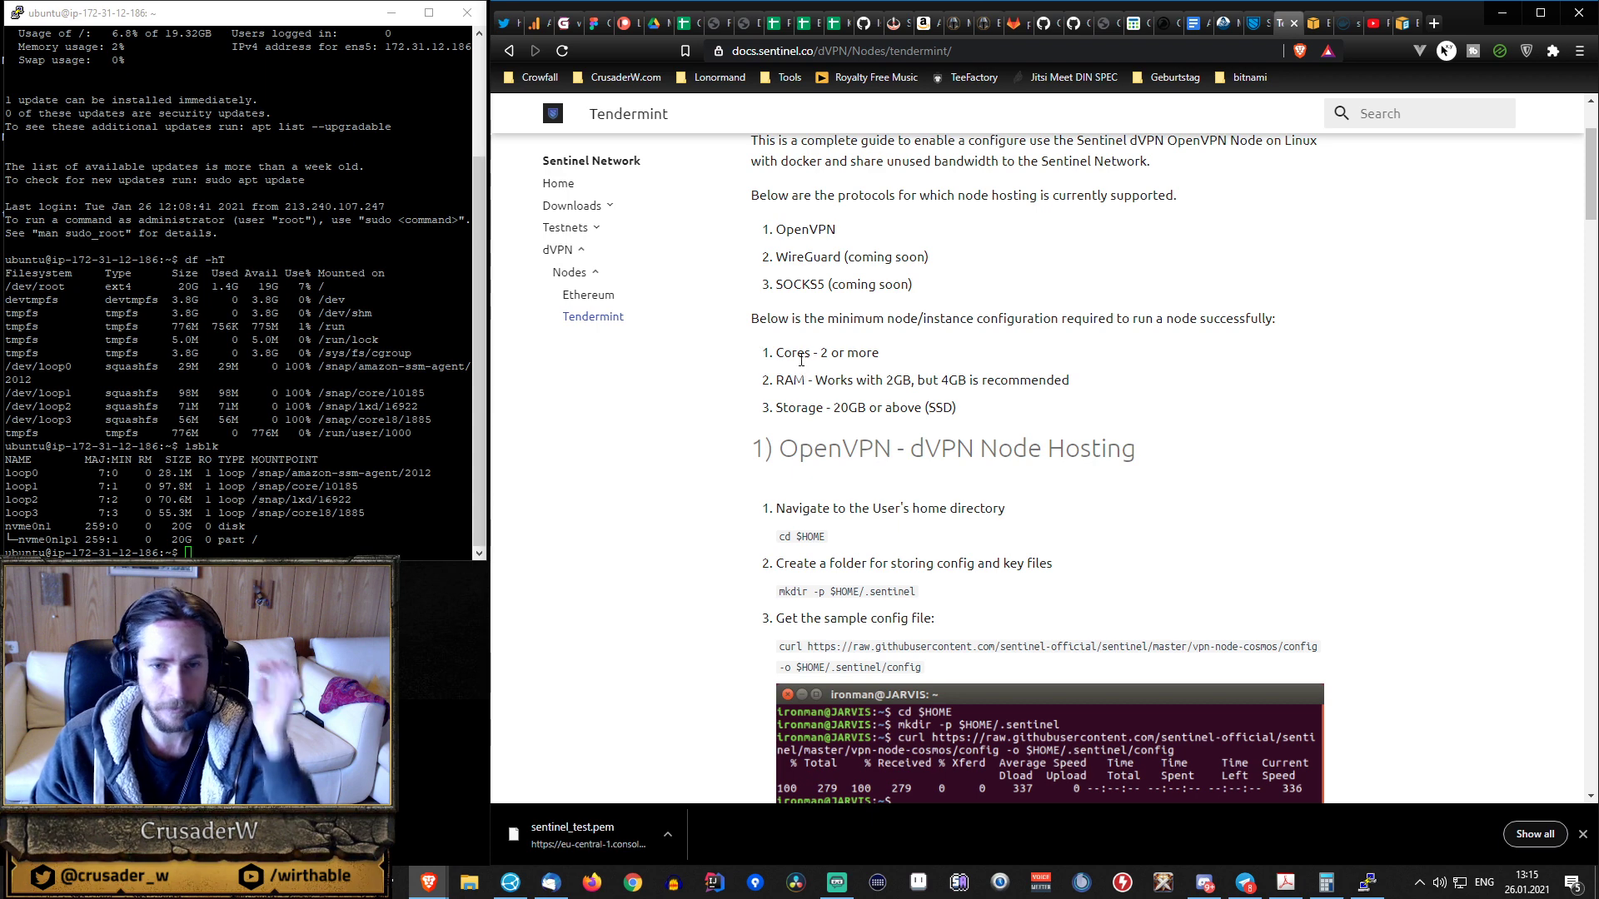
scroll(833, 379, down, 2)
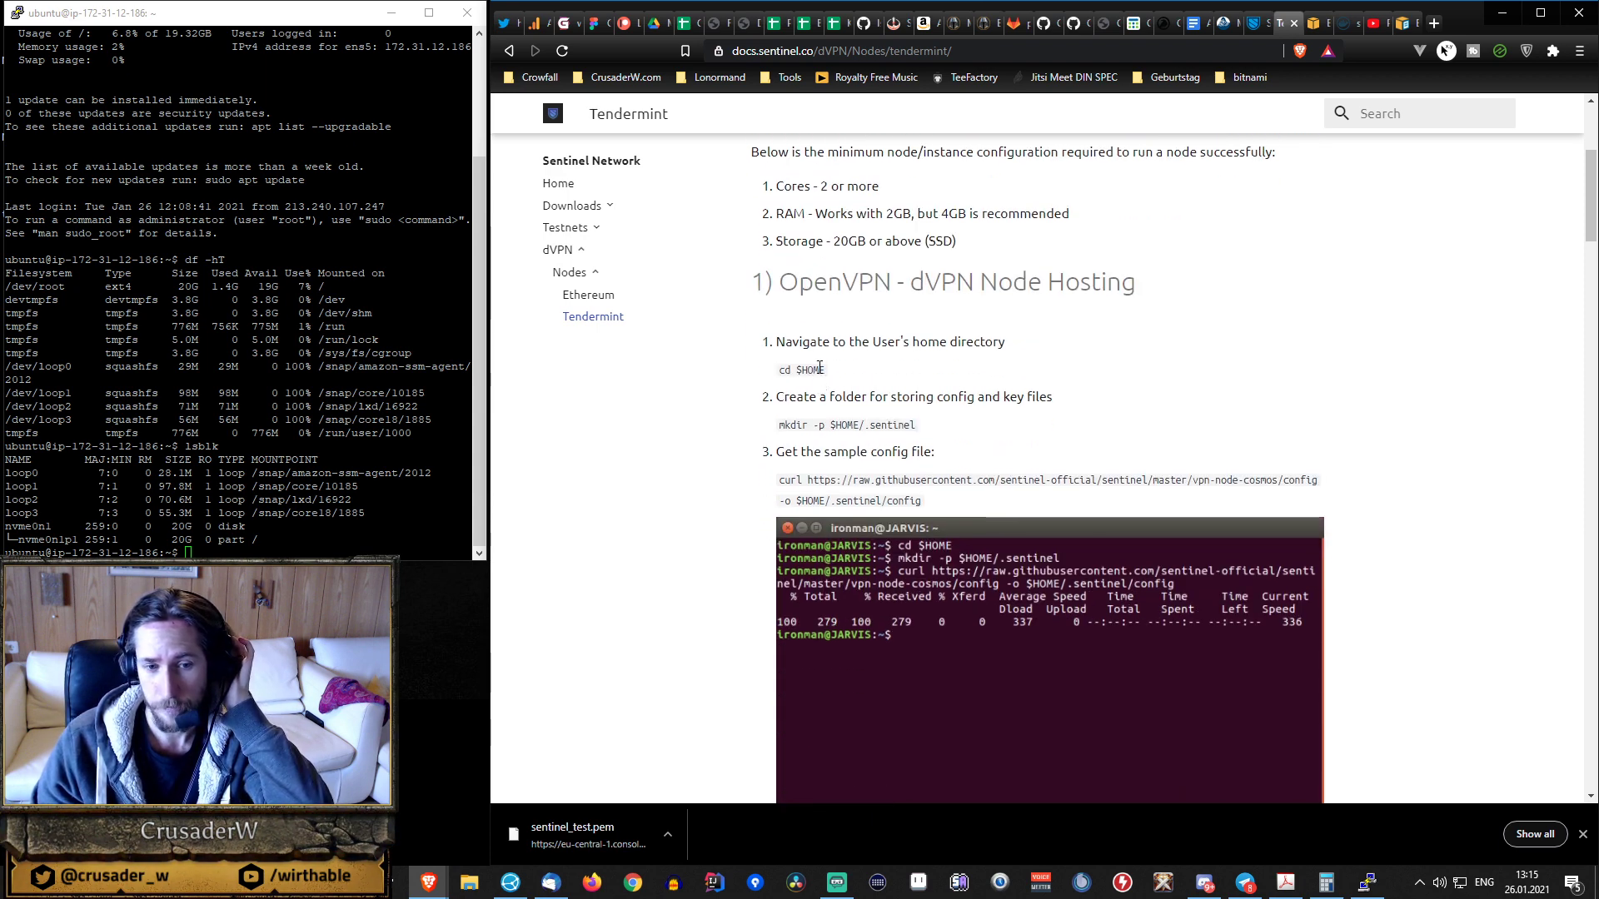
scroll(820, 391, up, 2)
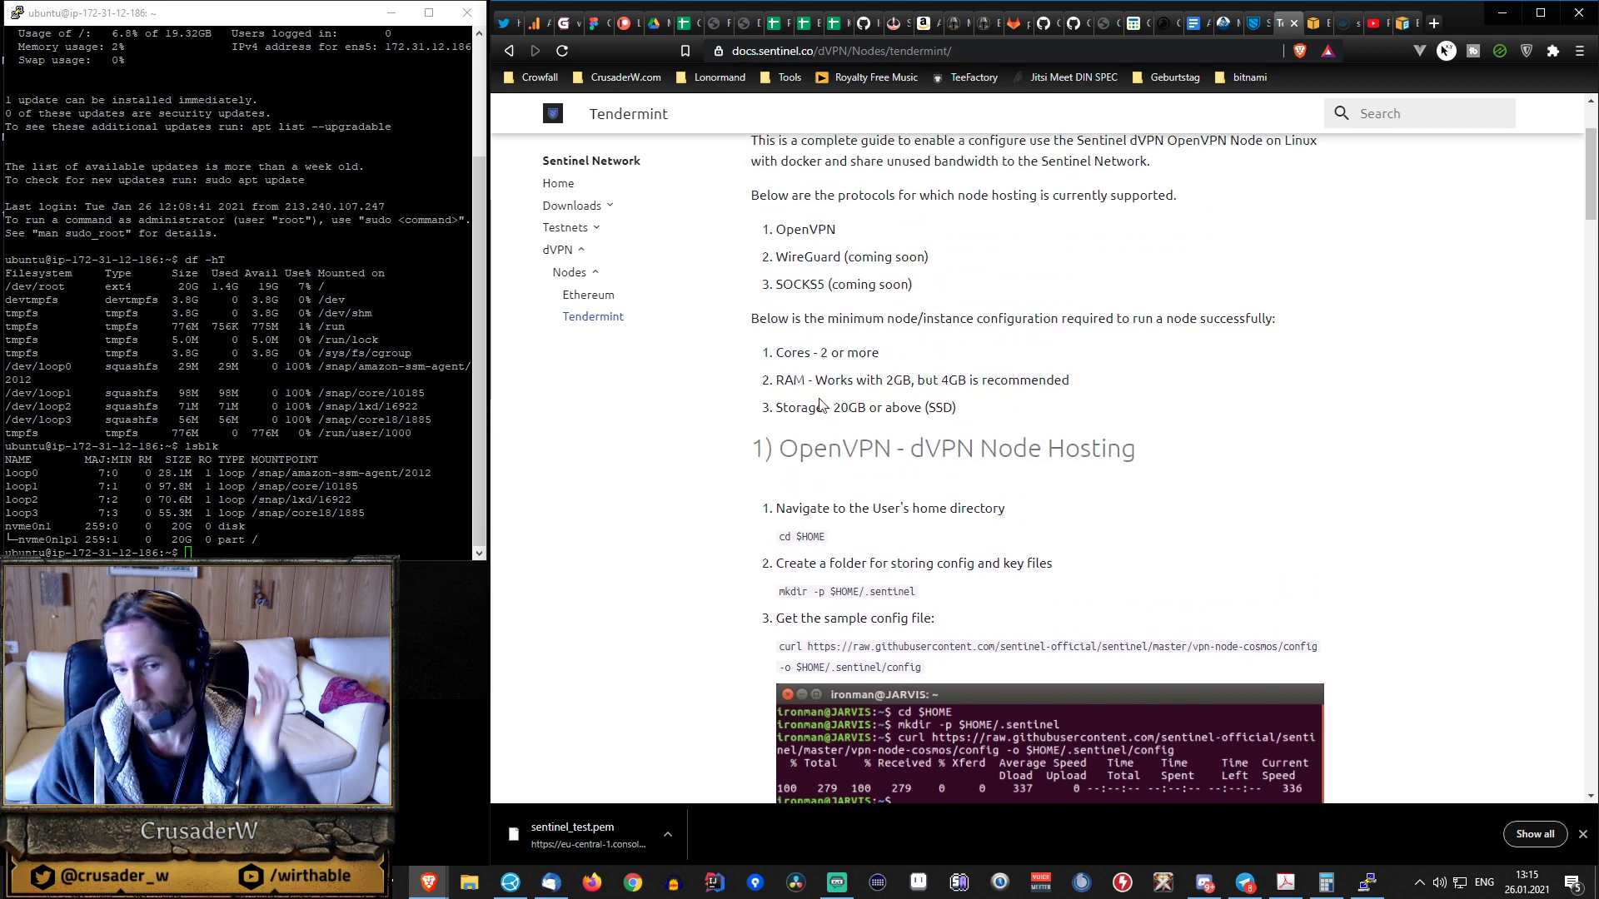